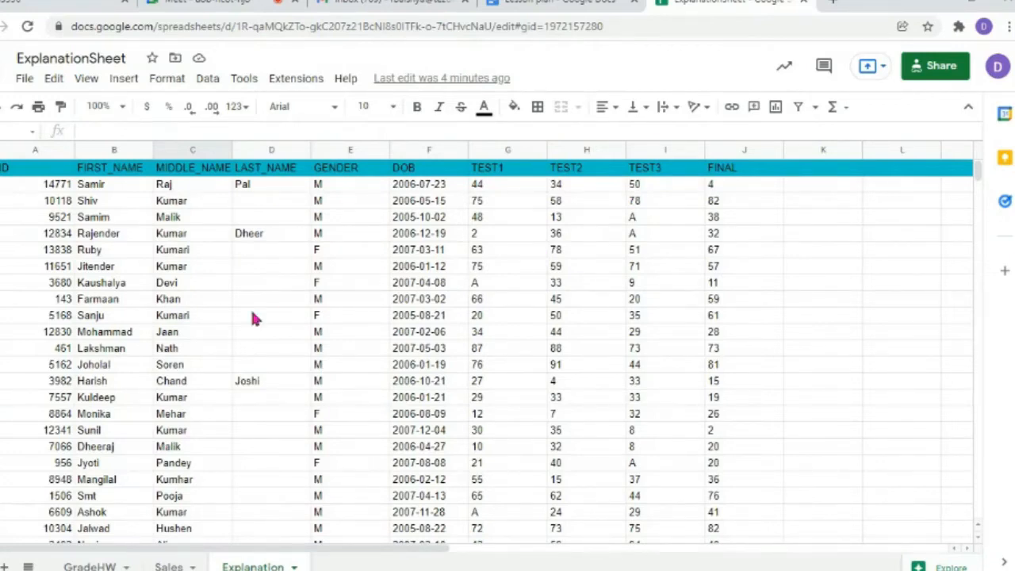
# - Enter the formula =sum(12) in empty cell F106, between the student records and the salesman table
pyautogui.scroll(-10, 252, 318)
pyautogui.scroll(3, 256, 330)
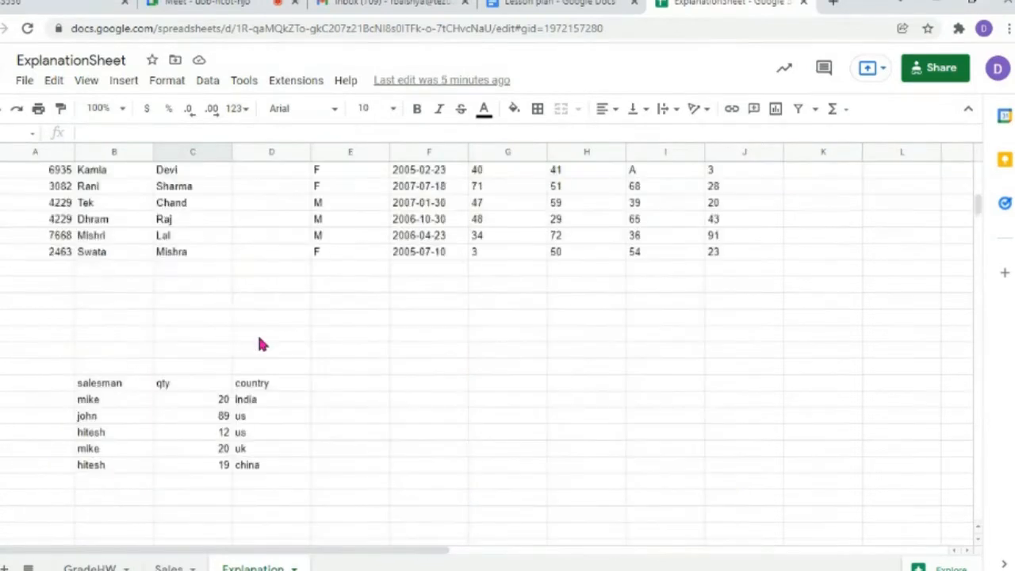
pyautogui.scroll(-2, 256, 330)
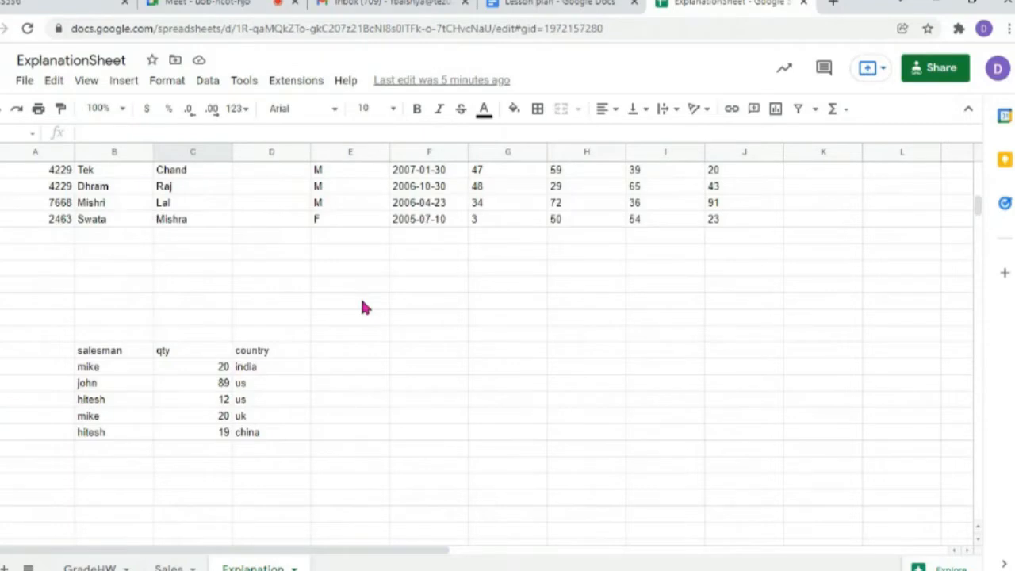
pyautogui.click(443, 308)
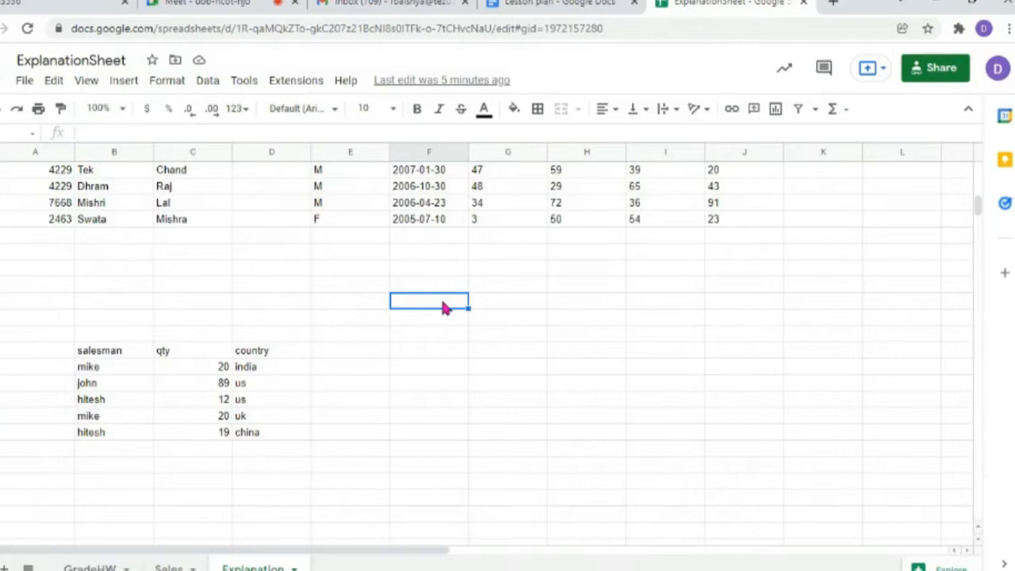
pyautogui.write('=')
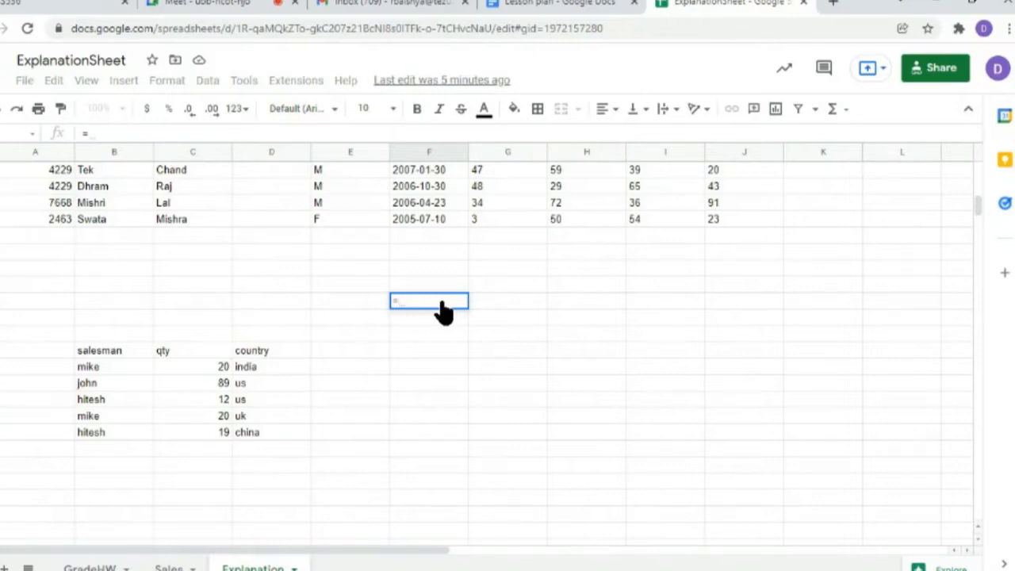
pyautogui.write('su')
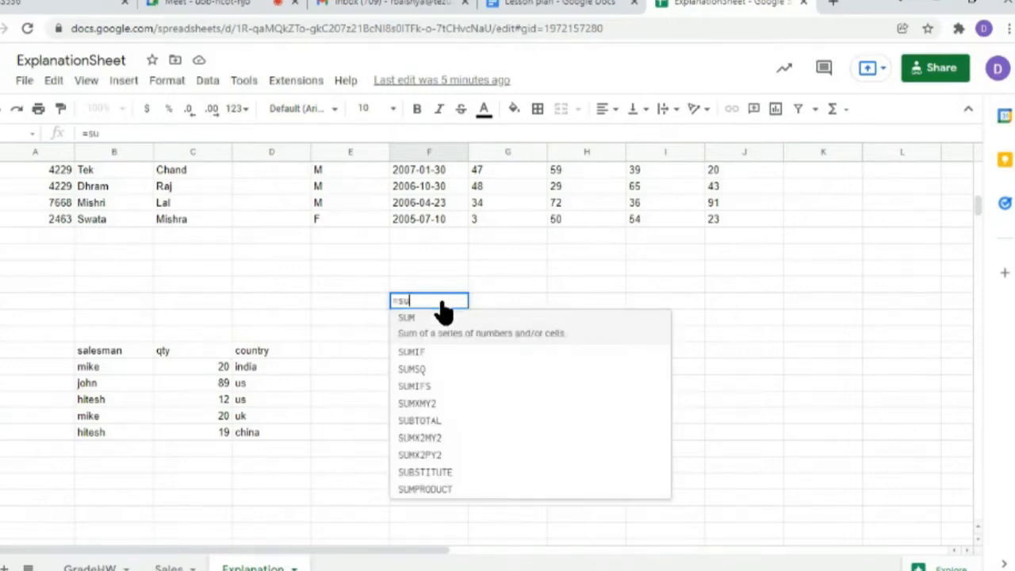
pyautogui.write('m(')
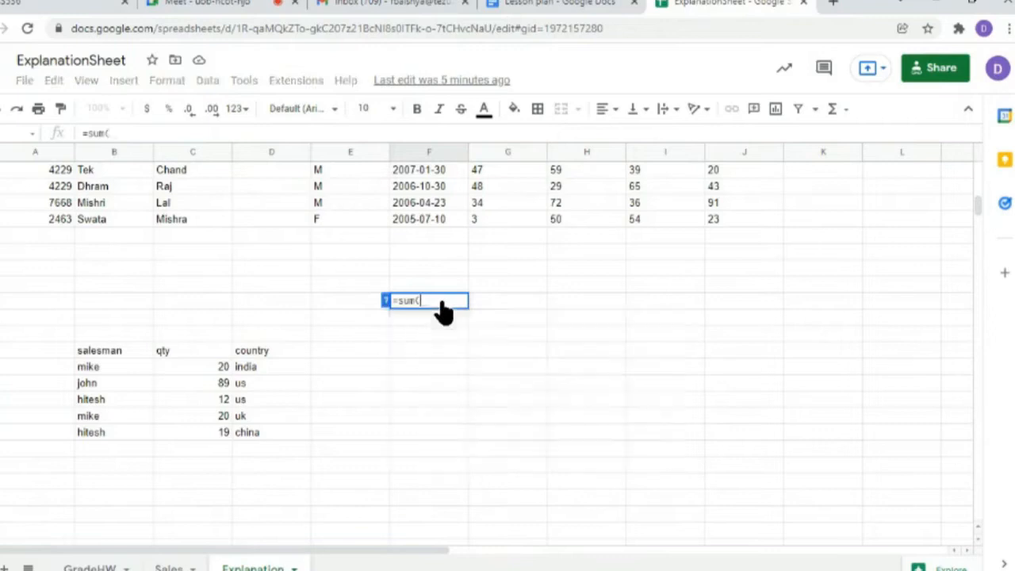
pyautogui.write(')')
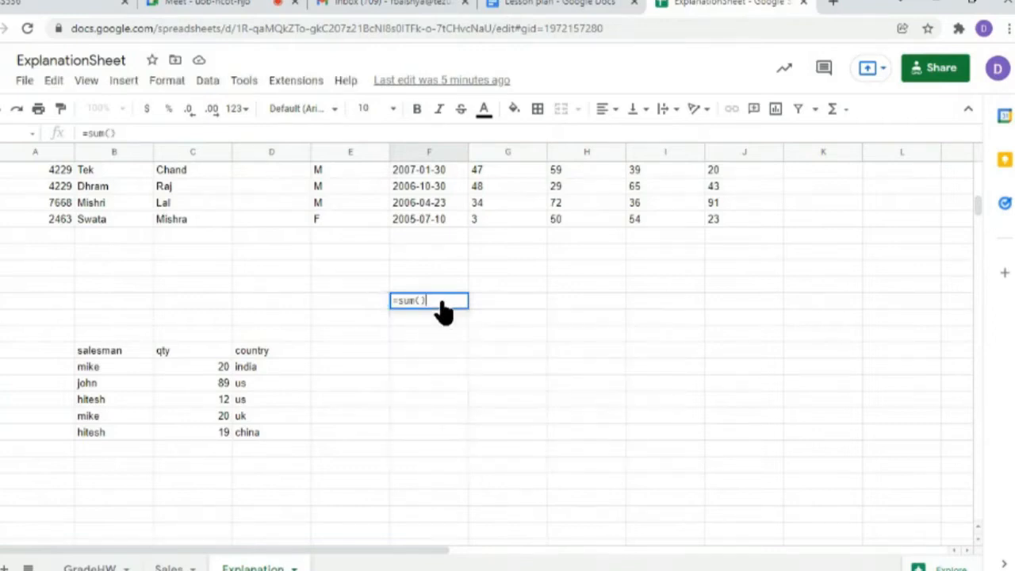
pyautogui.press('BackSpace')
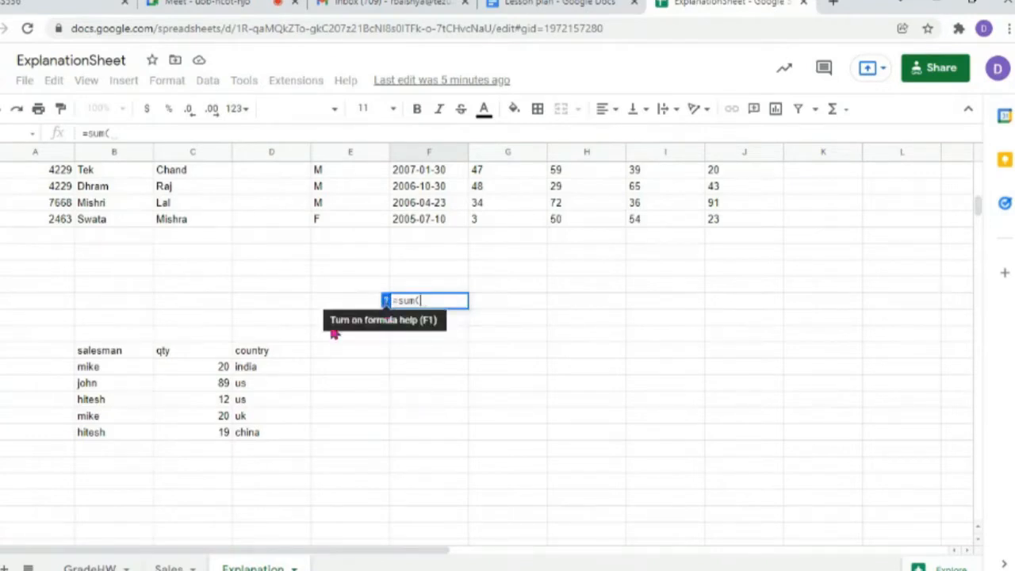
pyautogui.click(386, 304)
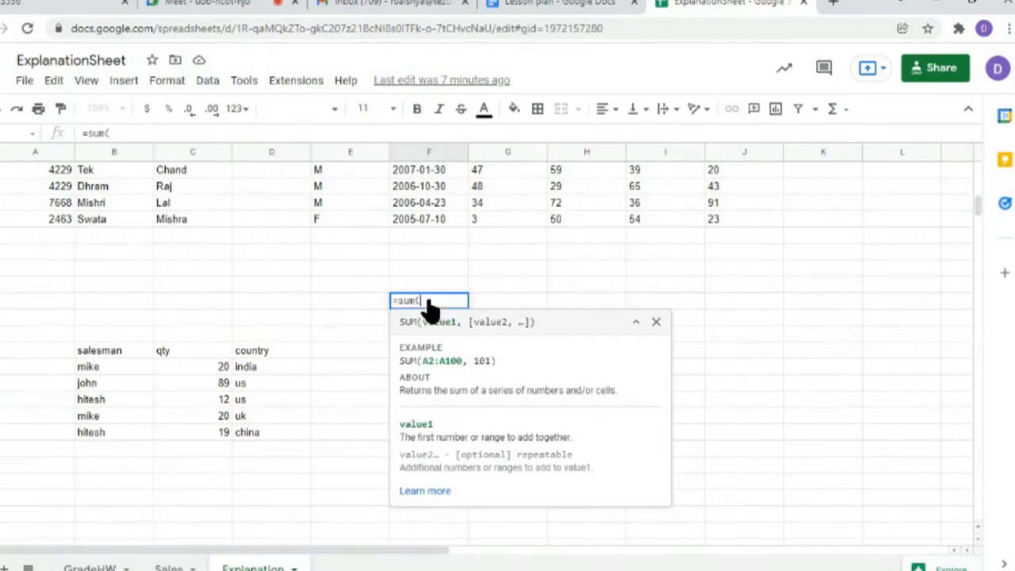
pyautogui.write('12)')
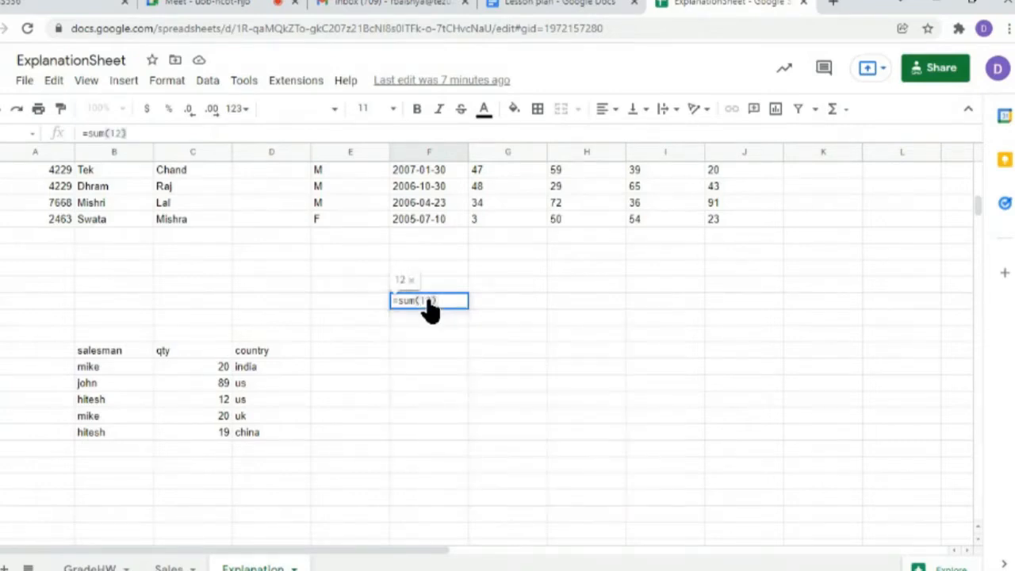
pyautogui.press('Return')
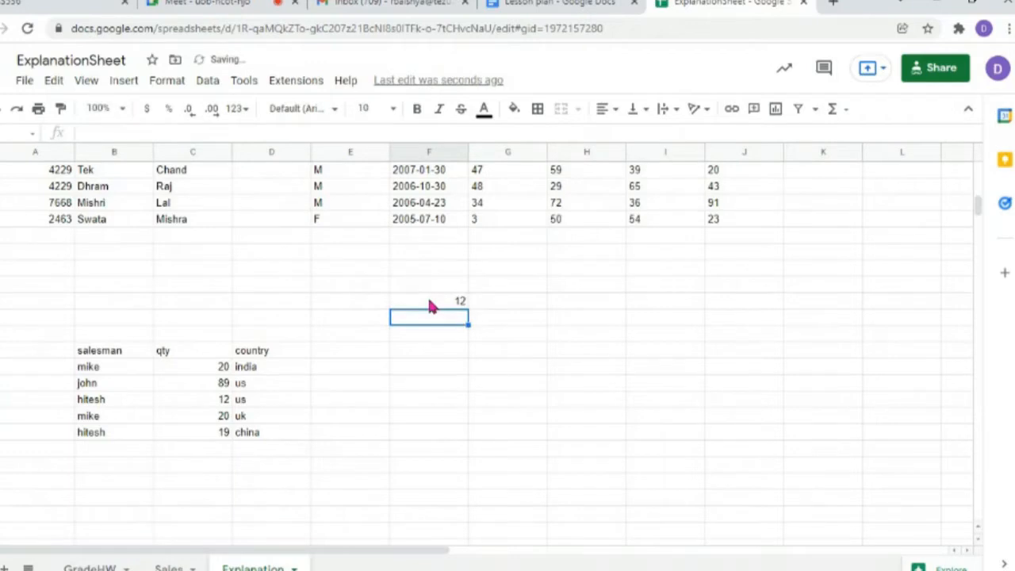
# - Examine cell F106, comparing its displayed result with the SUM formula behind it
pyautogui.click(431, 304)
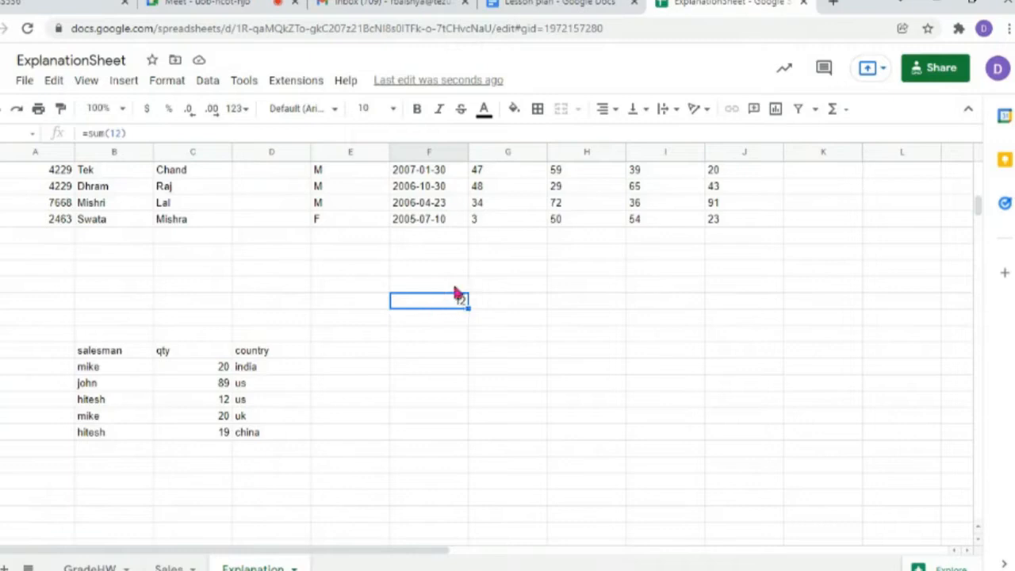
pyautogui.doubleClick(420, 308)
pyautogui.click(421, 357)
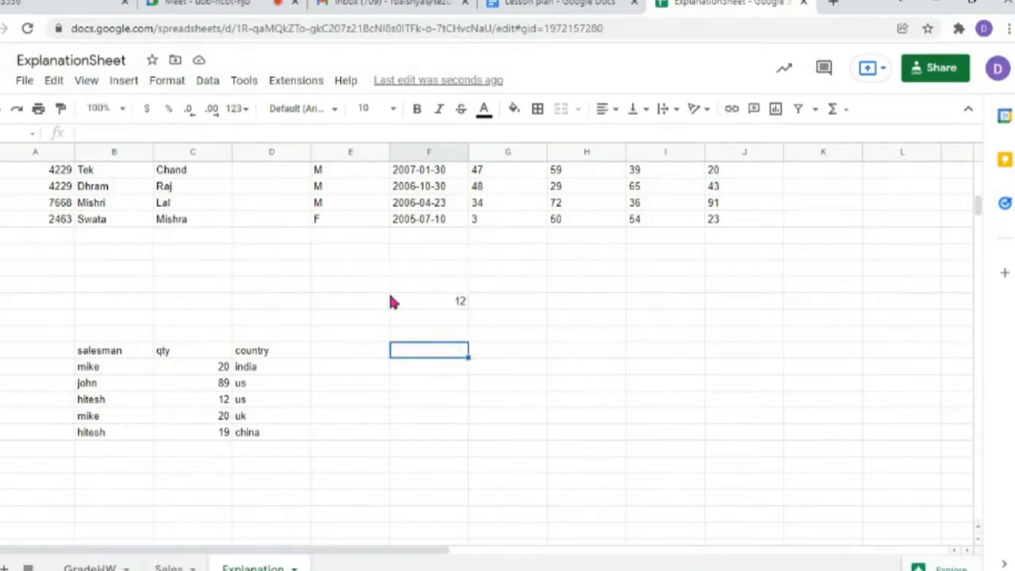
pyautogui.click(430, 306)
pyautogui.doubleClick(431, 310)
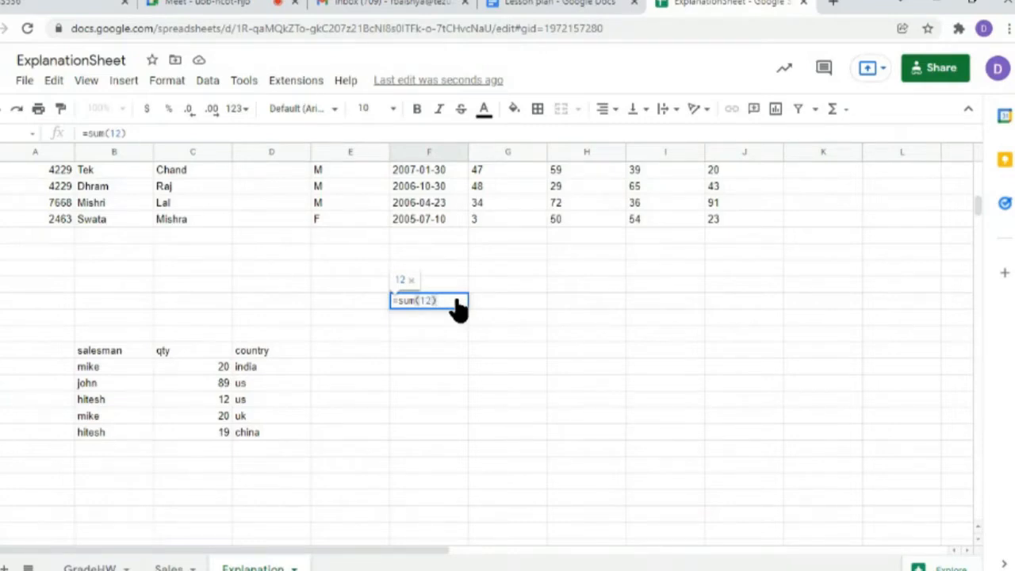
pyautogui.click(430, 353)
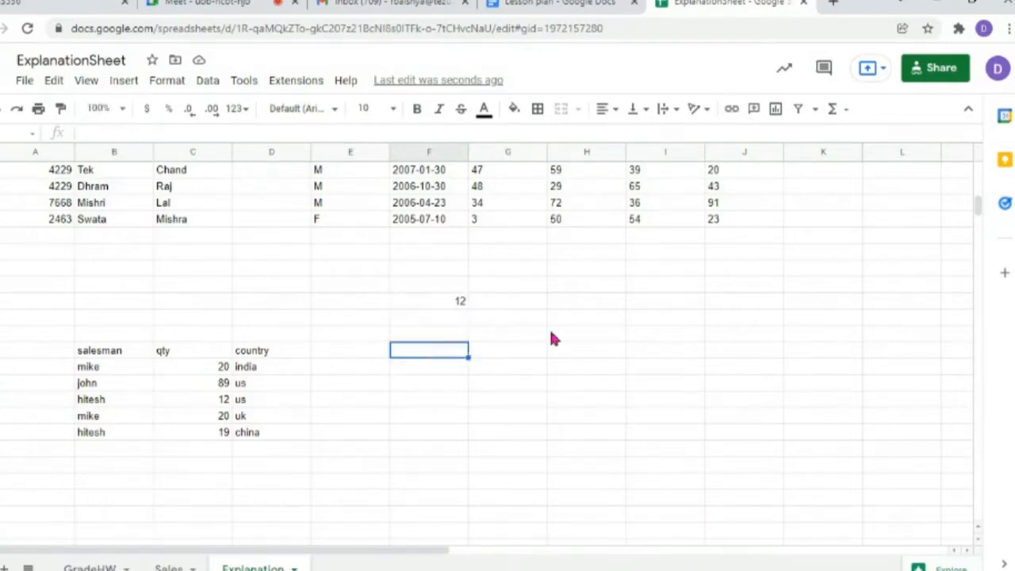
pyautogui.click(423, 305)
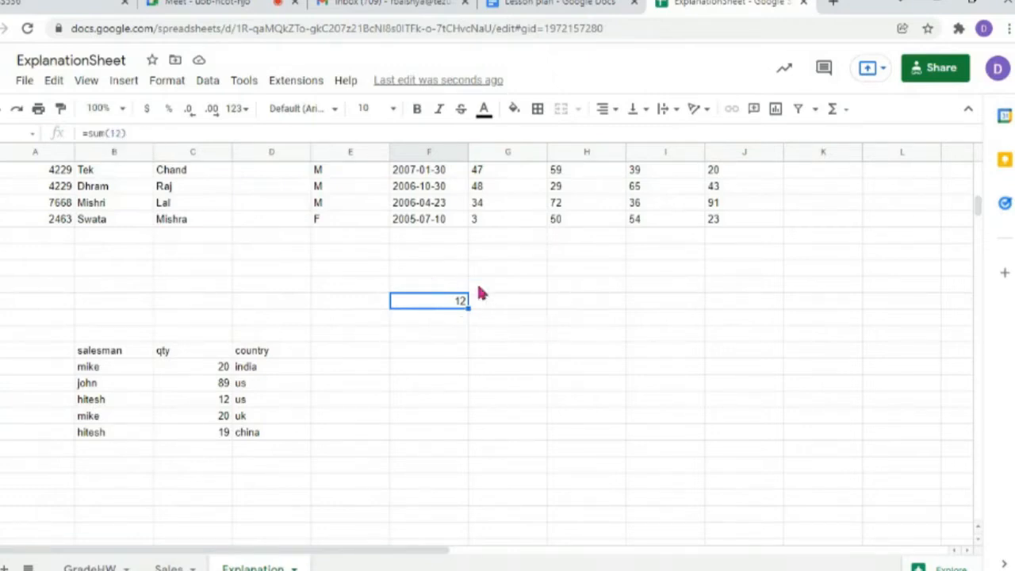
pyautogui.click(425, 332)
pyautogui.click(425, 302)
pyautogui.click(138, 133)
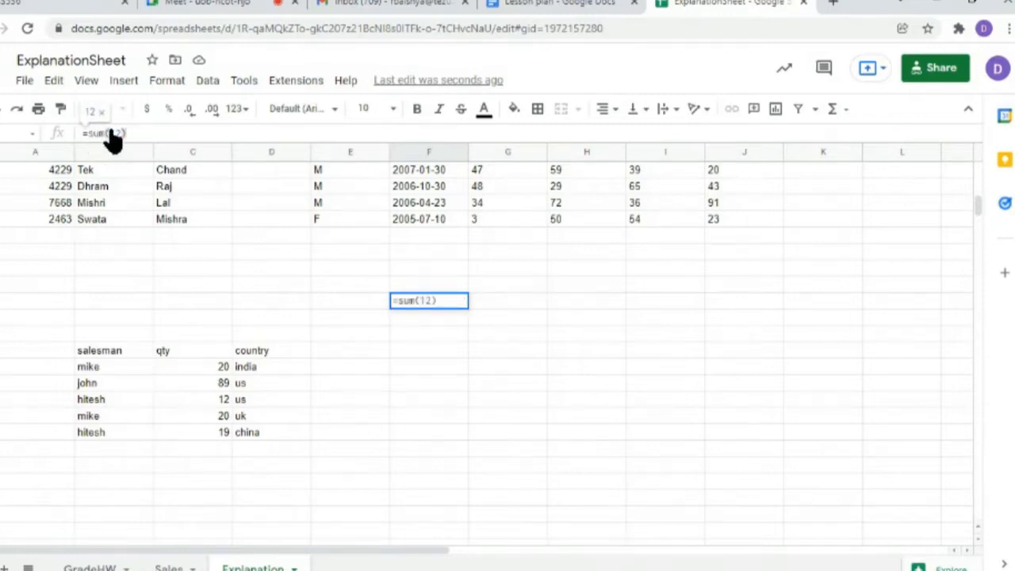
pyautogui.click(111, 133)
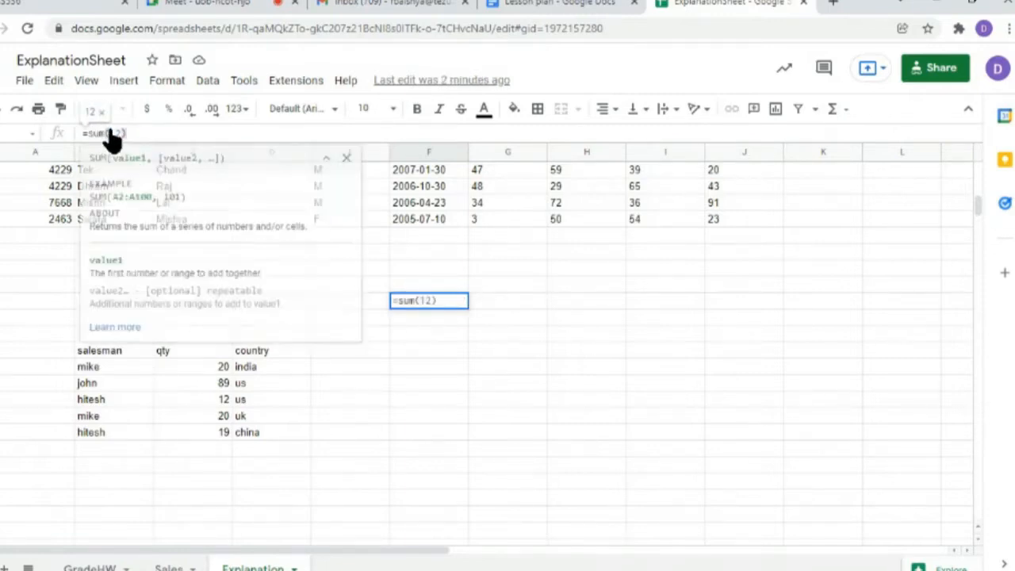
pyautogui.click(335, 435)
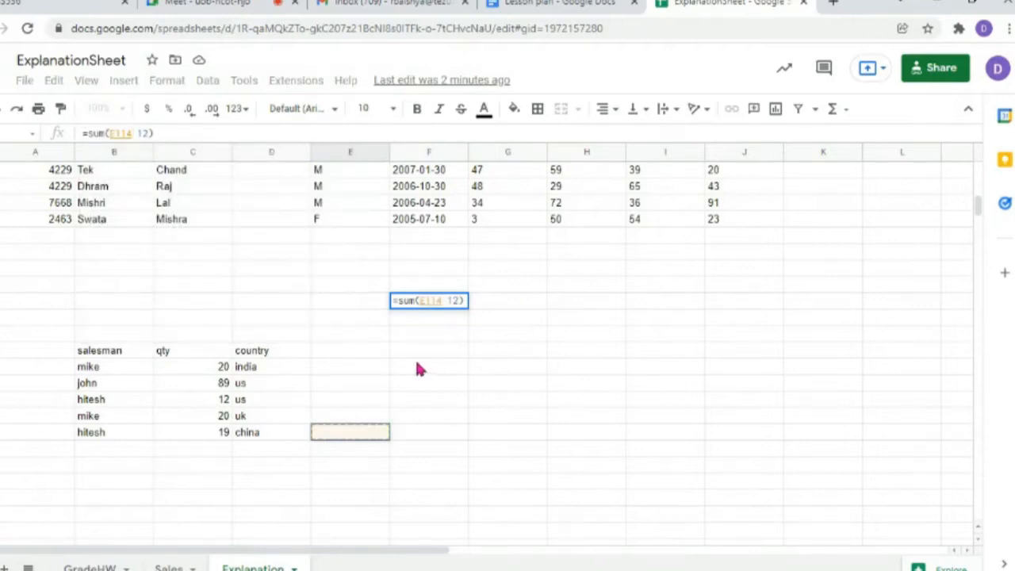
pyautogui.press('Escape')
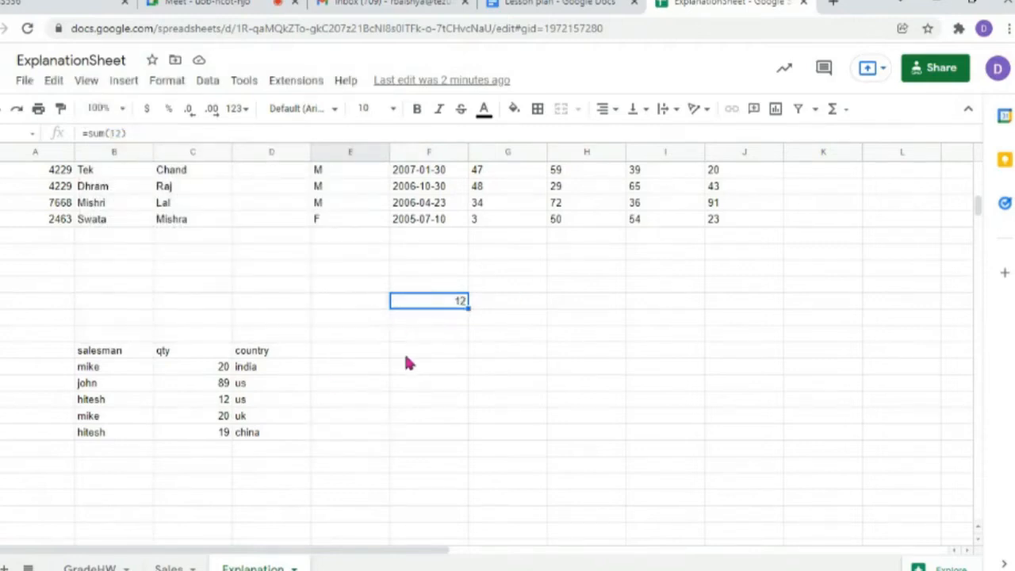
# - View the SUM formula inside cell F106 once more, without changing it
pyautogui.doubleClick(432, 302)
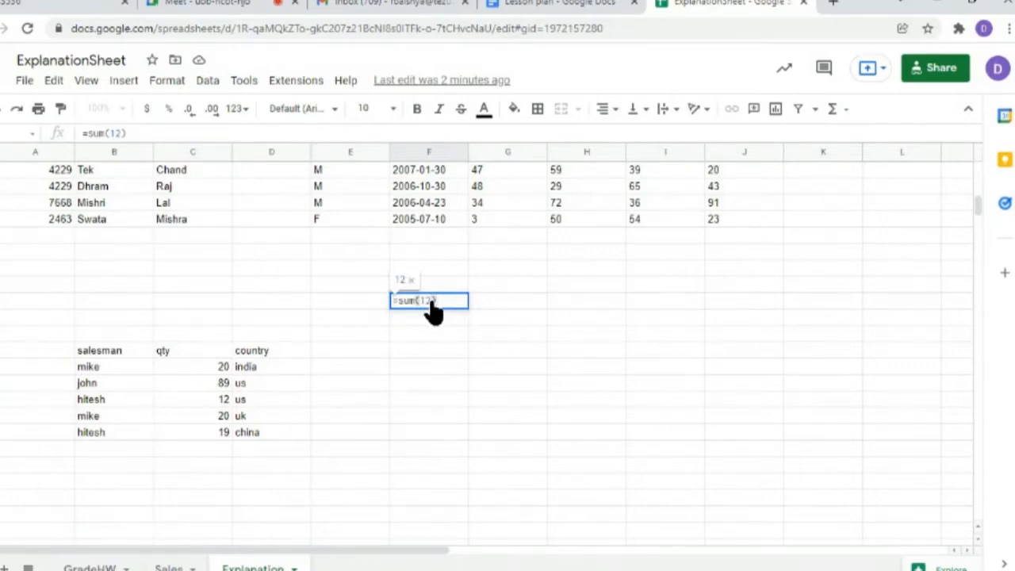
pyautogui.click(420, 370)
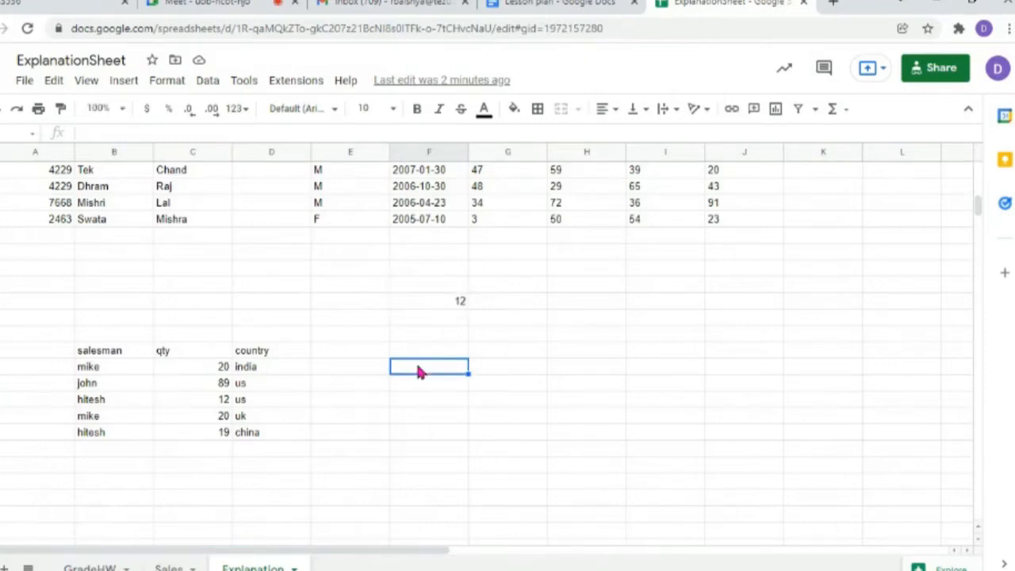
pyautogui.click(440, 302)
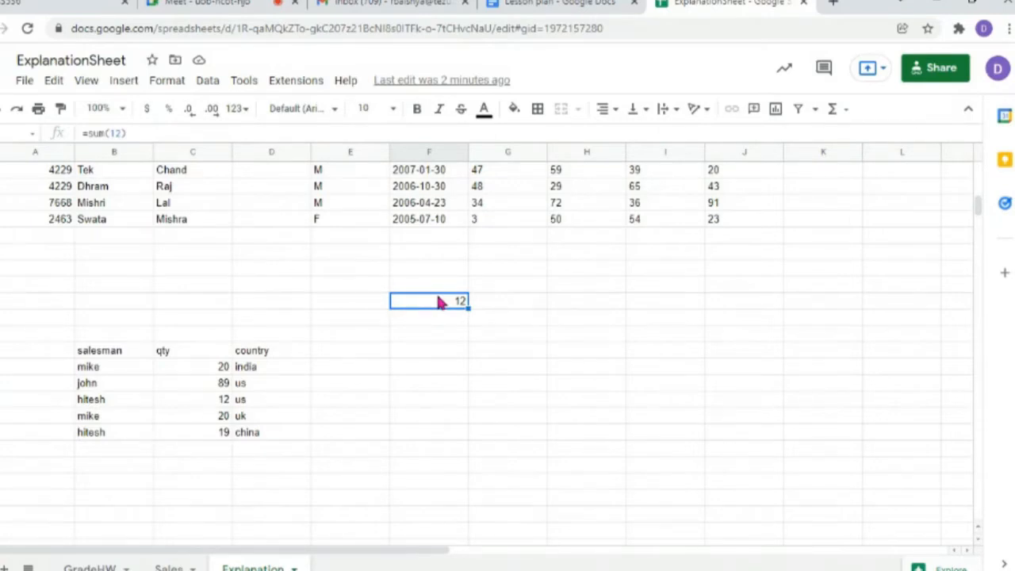
# - Change the TEST1 score in the last student record, cell G101, to 34
pyautogui.doubleClick(492, 222)
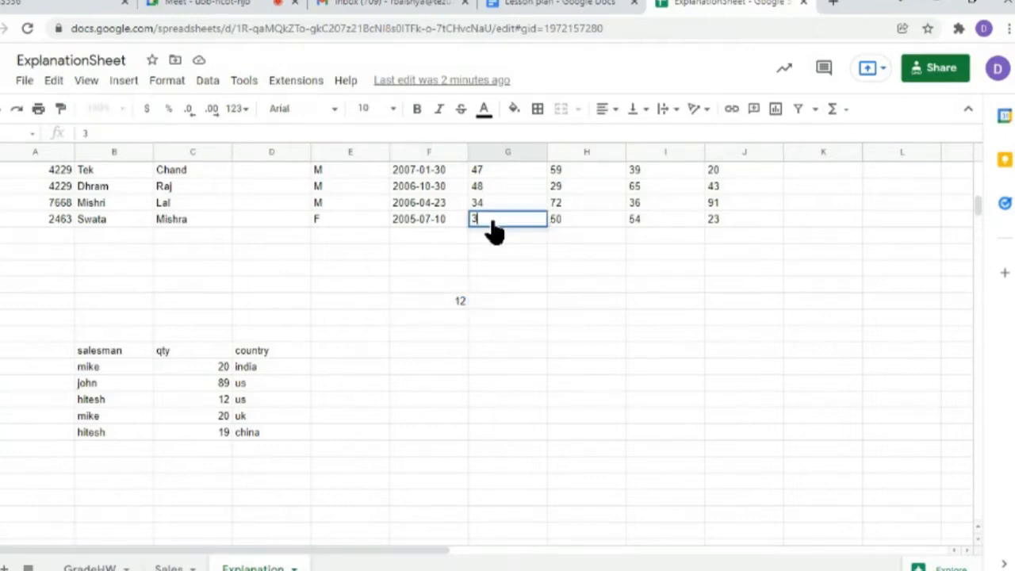
pyautogui.press('Return')
pyautogui.press('Return')
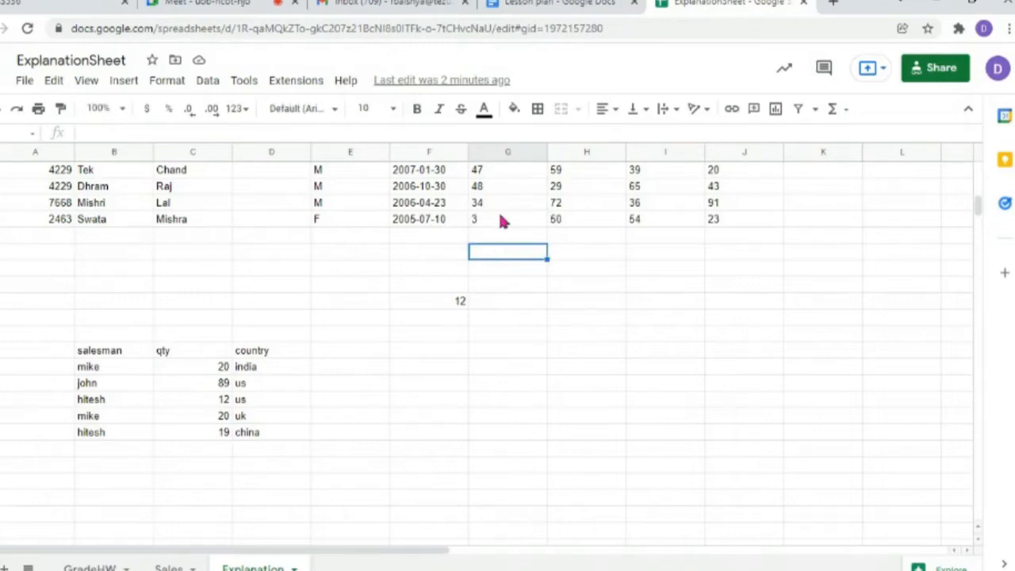
pyautogui.click(498, 223)
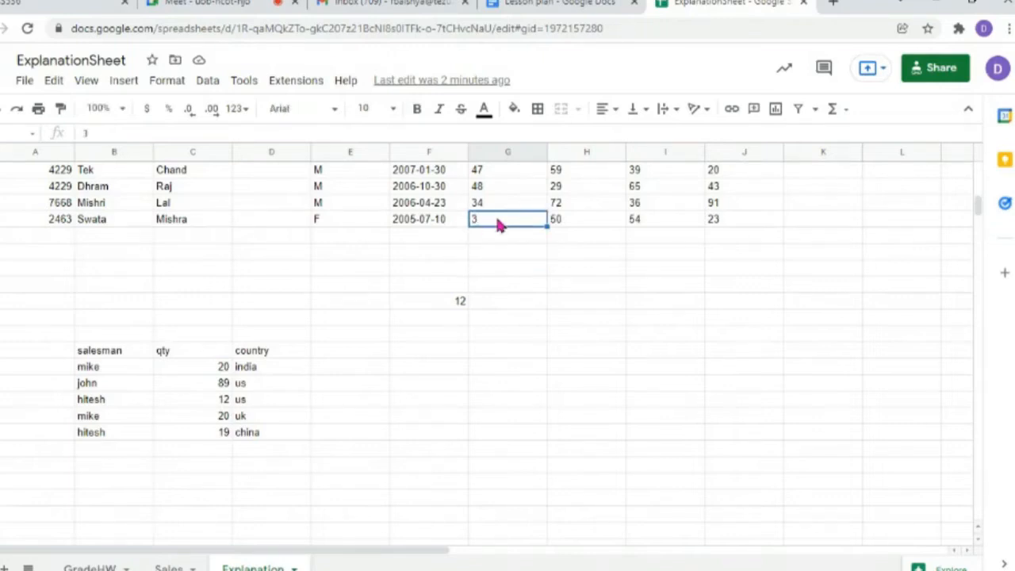
pyautogui.click(107, 133)
pyautogui.press('BackSpace')
pyautogui.write('34')
pyautogui.click(459, 306)
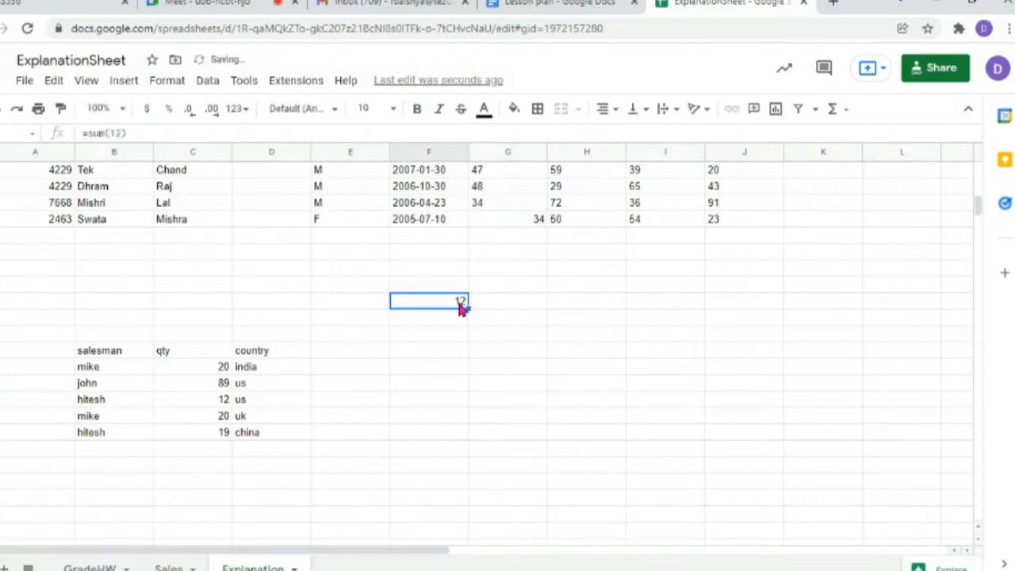
# - Compare the plain value stored in G101 with the formula stored in F106, leaving both unchanged
pyautogui.click(505, 219)
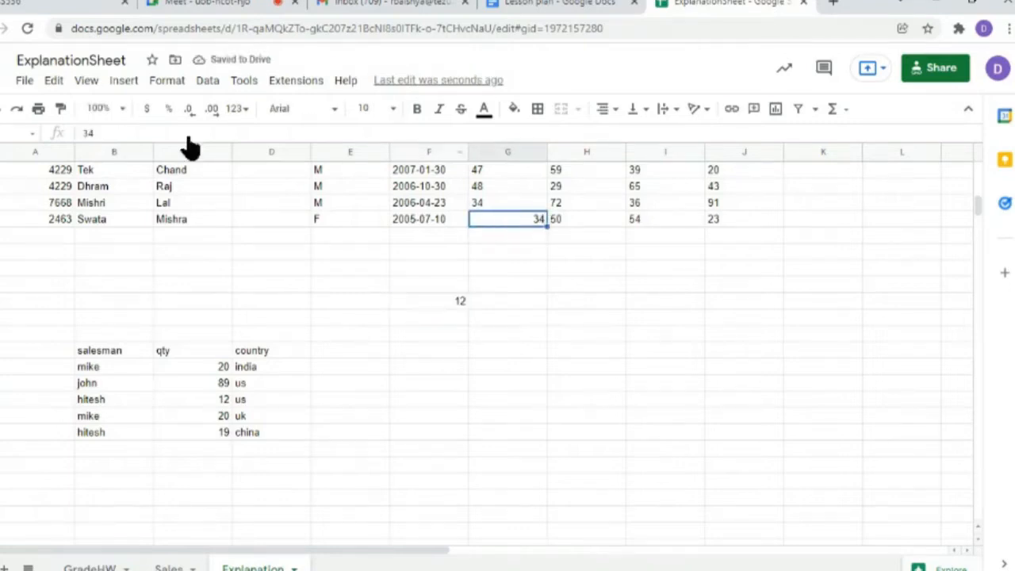
pyautogui.click(99, 133)
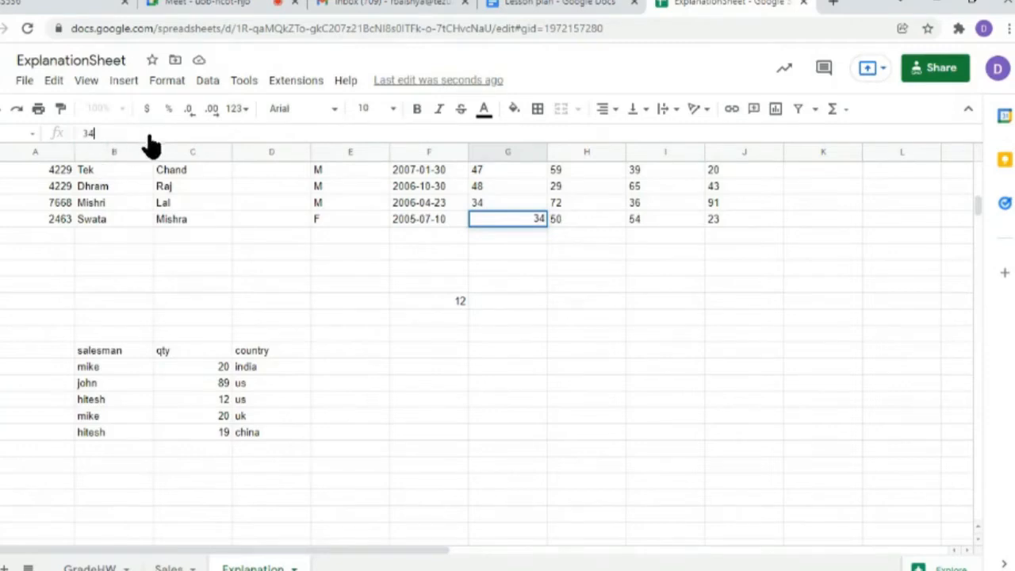
pyautogui.doubleClick(517, 224)
pyautogui.doubleClick(436, 301)
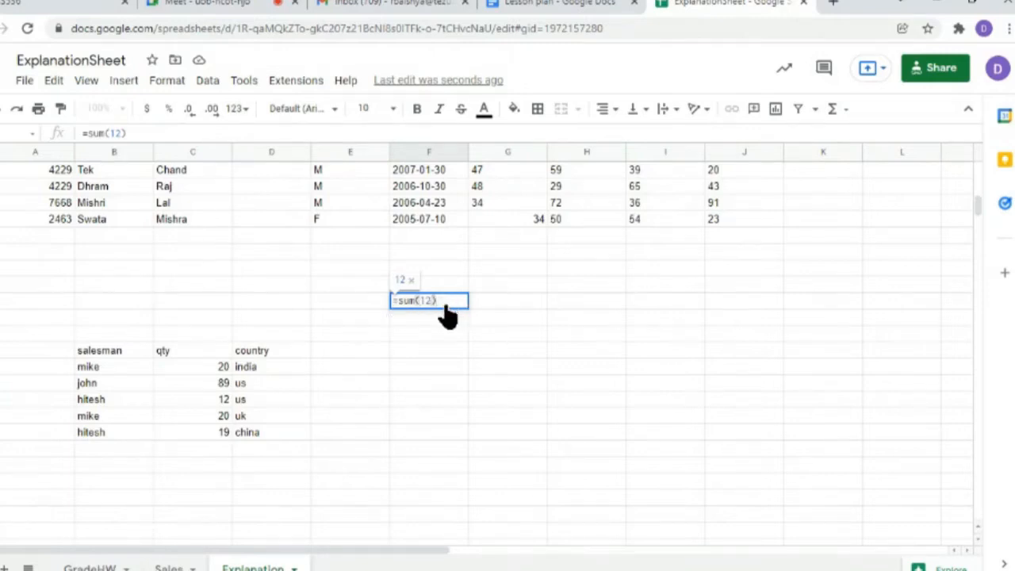
pyautogui.press('Return')
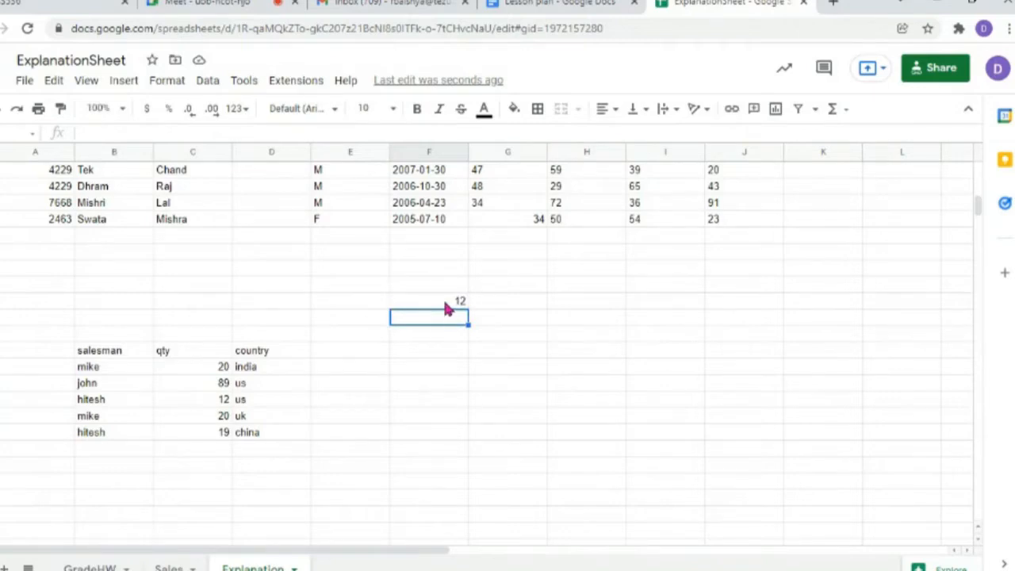
# - Add 23 as a second argument to the SUM formula in F106, making it =sum(12,23)
pyautogui.doubleClick(444, 300)
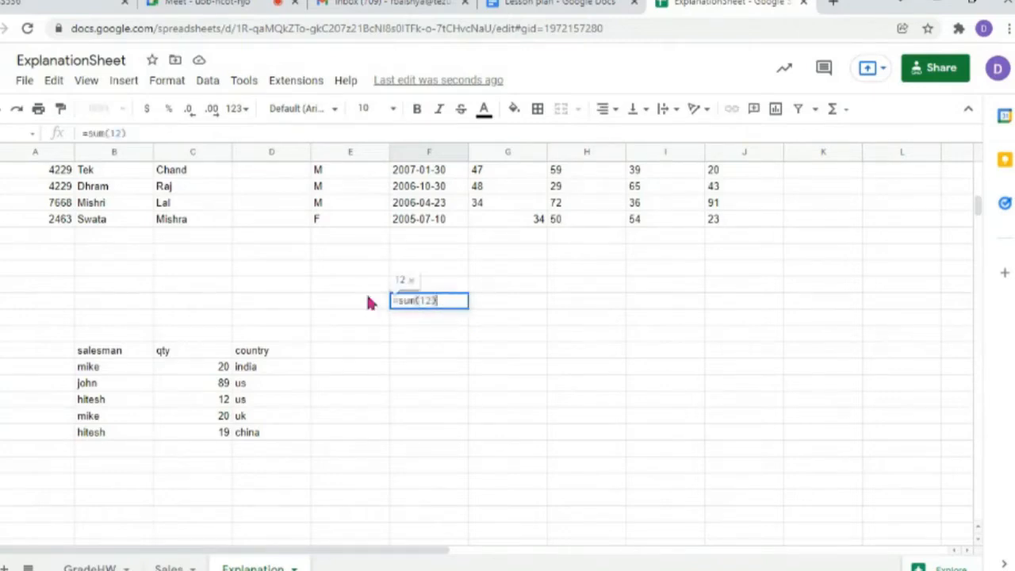
pyautogui.click(432, 302)
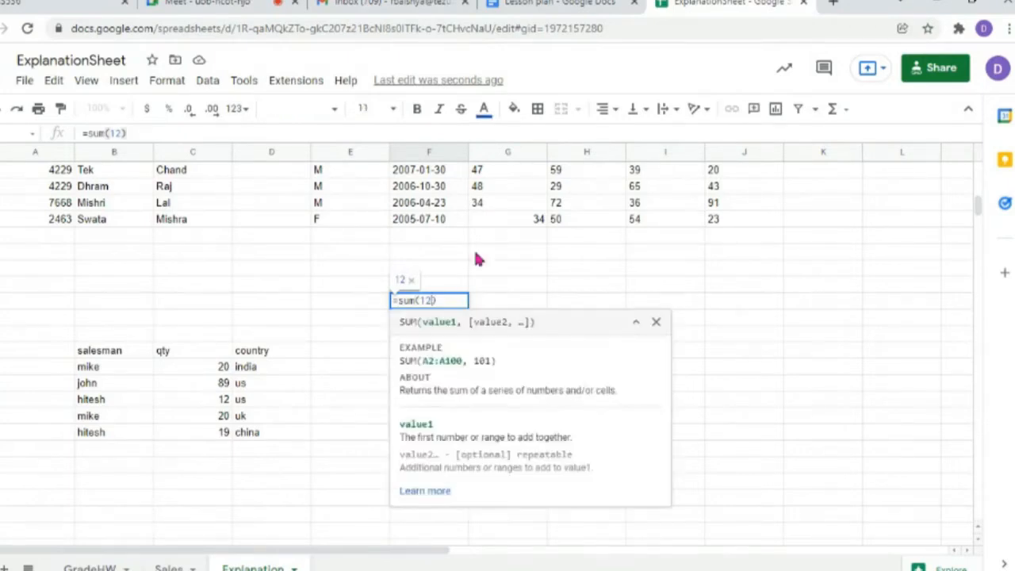
pyautogui.write(',23')
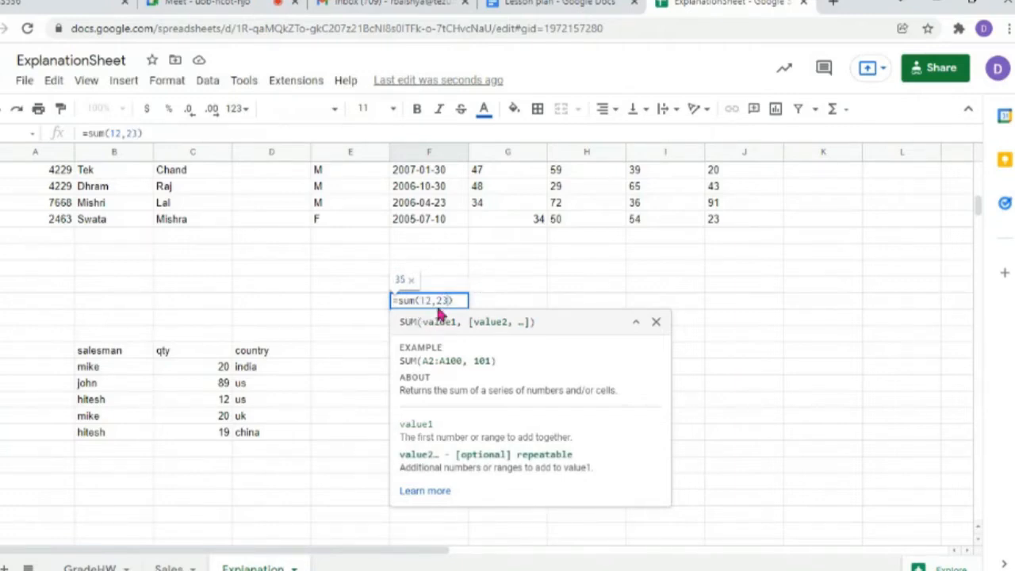
pyautogui.press('Return')
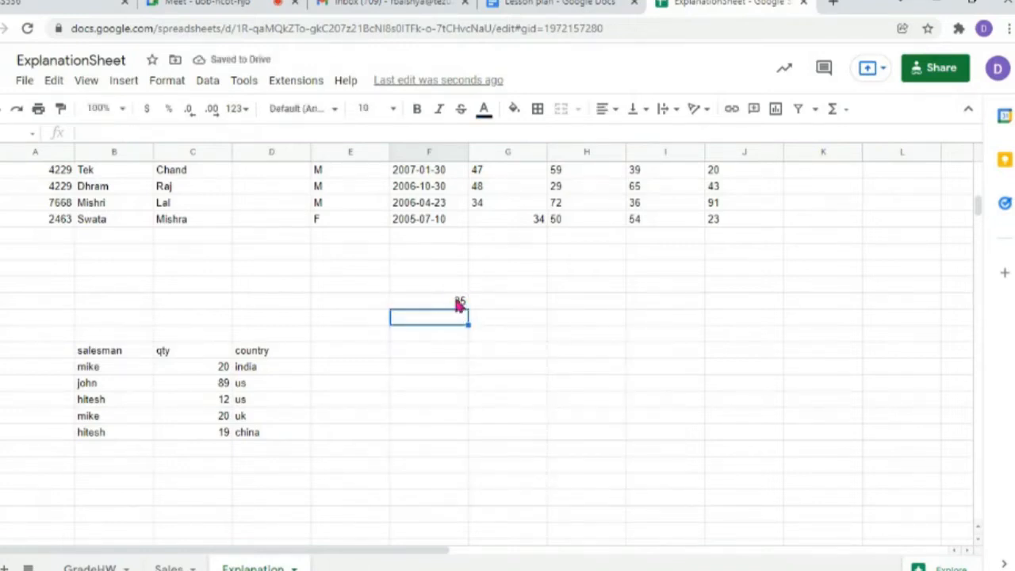
# - Enter the numbers 12, 23, 34, 45 and -90 down column H, in cells H105 to H109
pyautogui.doubleClick(441, 302)
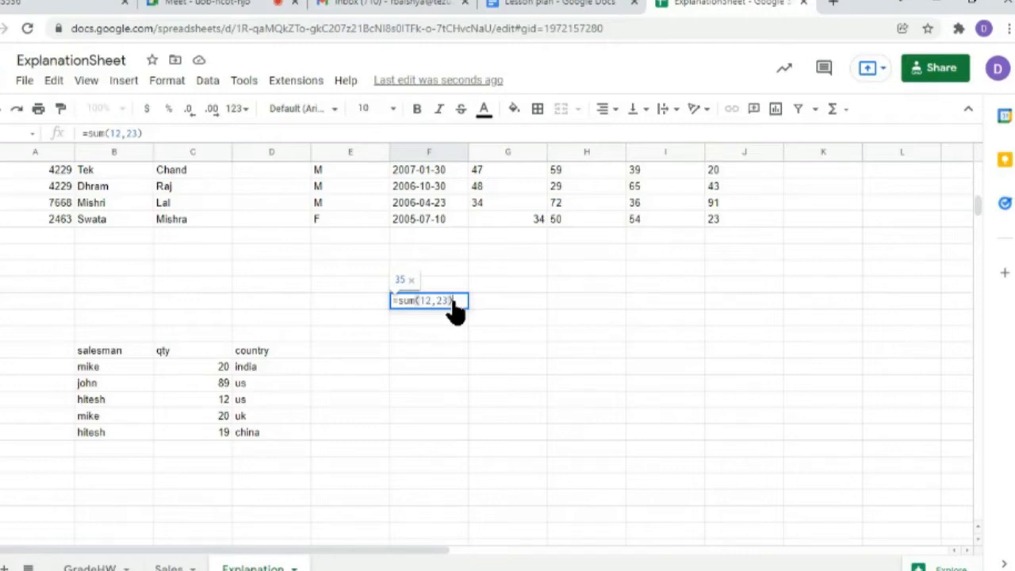
pyautogui.click(576, 290)
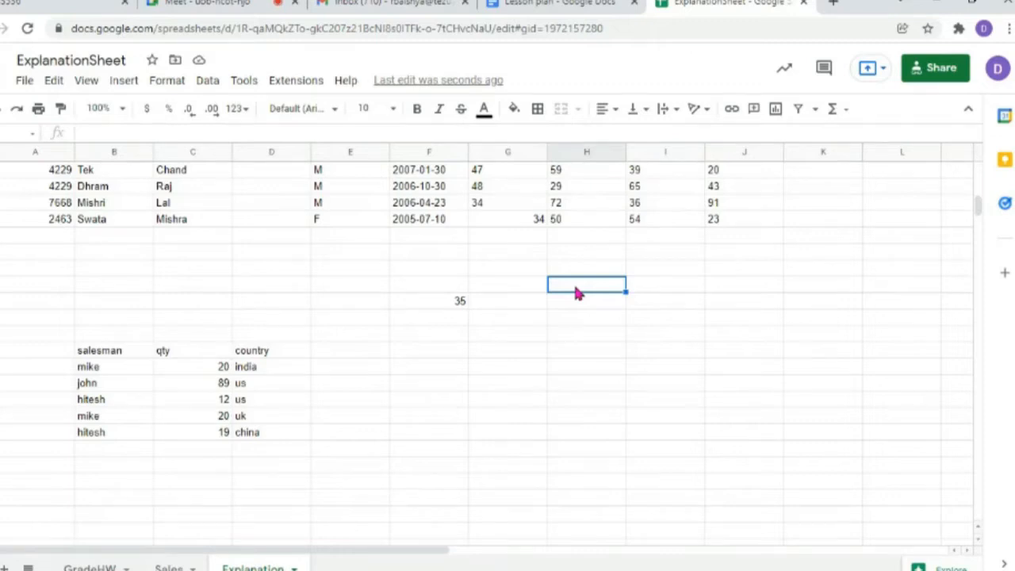
pyautogui.write('12')
pyautogui.press('Return')
pyautogui.write('23')
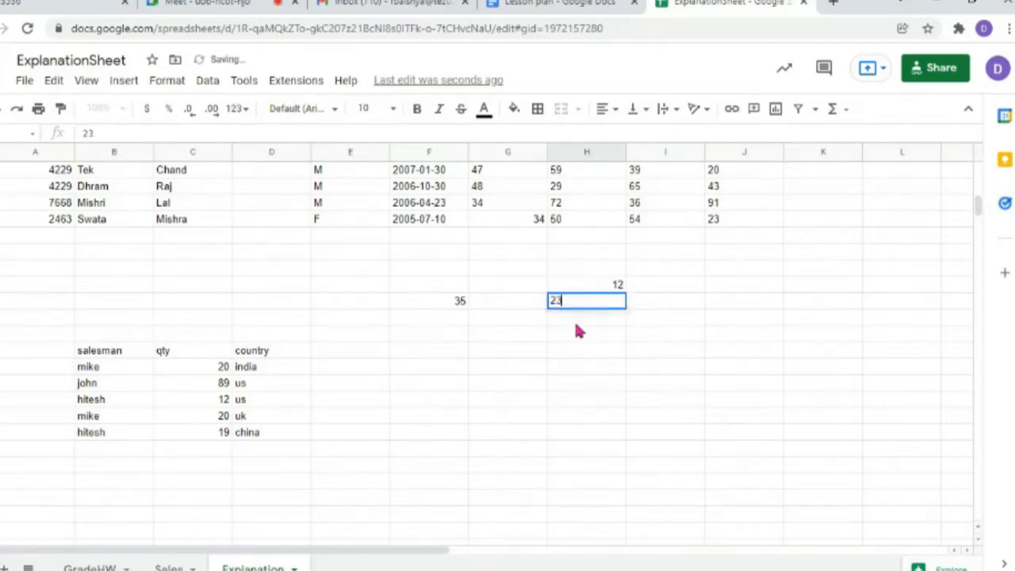
pyautogui.press('Return')
pyautogui.write('34')
pyautogui.press('Return')
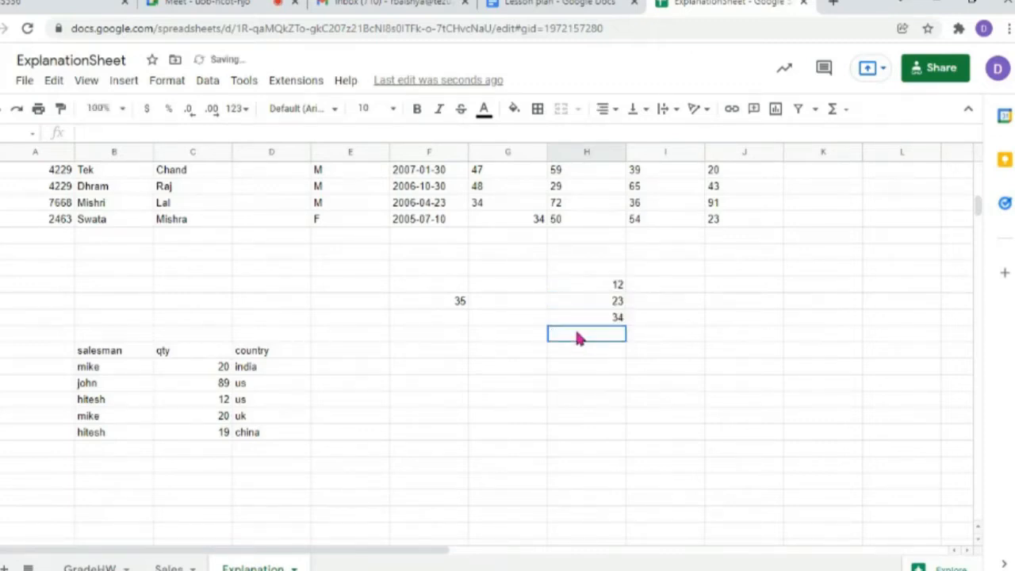
pyautogui.write('45')
pyautogui.press('Return')
pyautogui.write('-98')
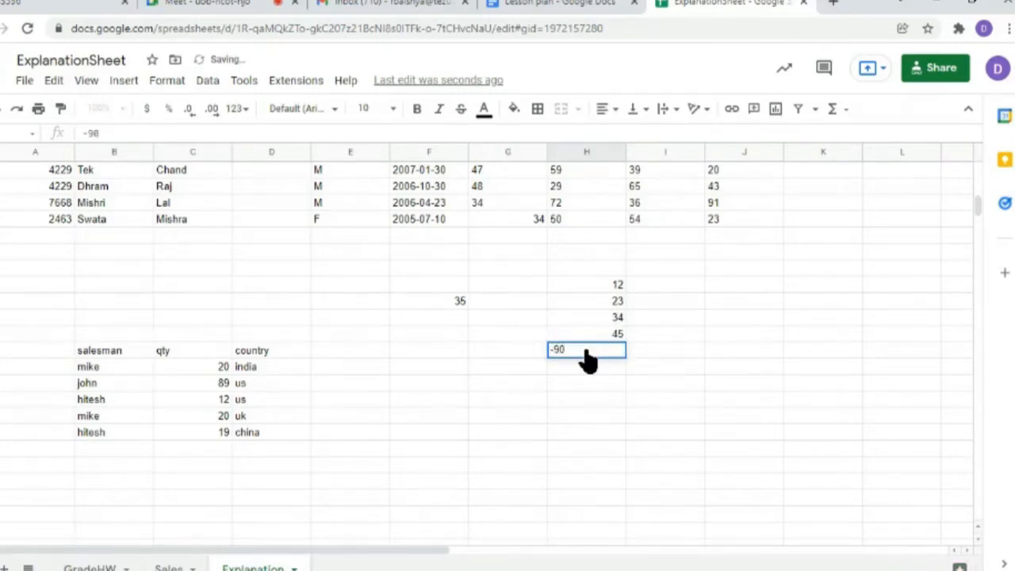
pyautogui.press('Return')
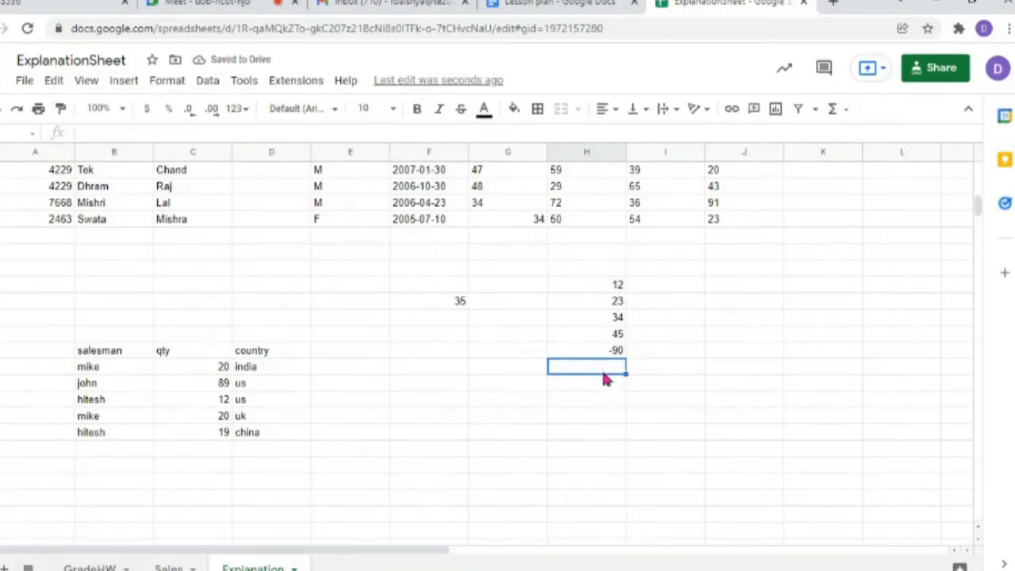
# - Enter the numbers 12, 23, 34, -45 and 90 across row 112, in cells G112 to K112
pyautogui.click(730, 287)
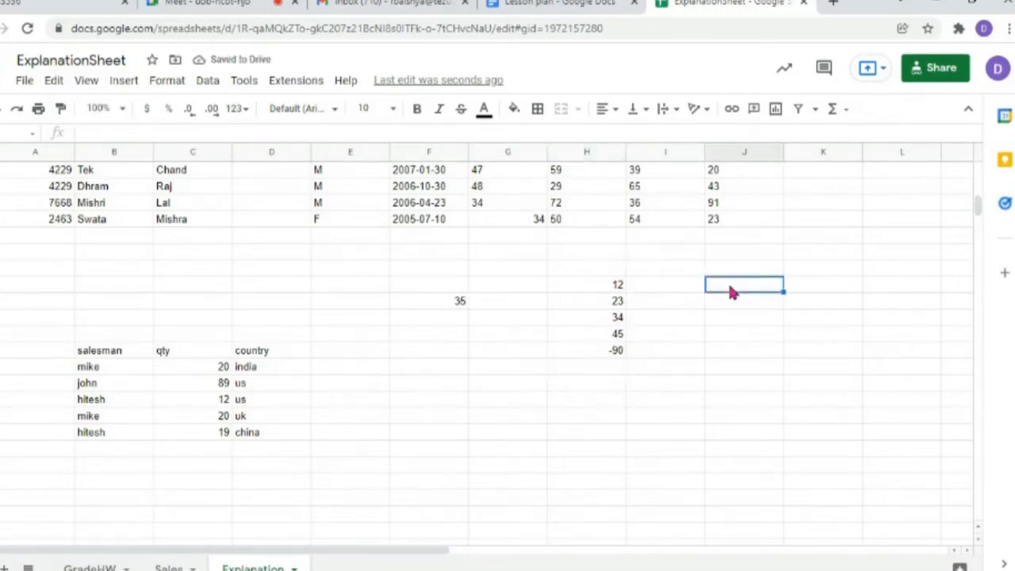
pyautogui.click(476, 401)
pyautogui.write('12')
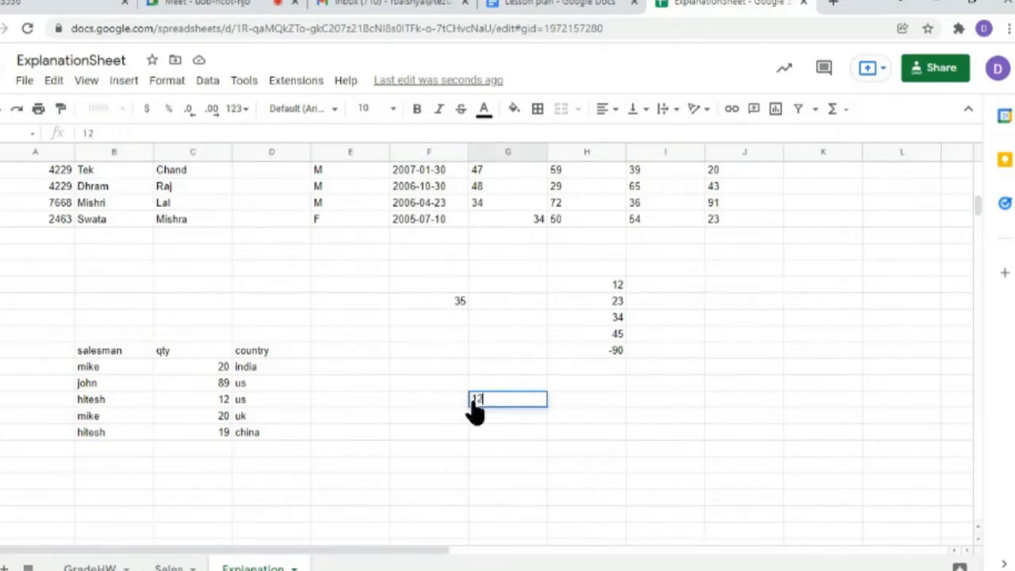
pyautogui.press('Tab')
pyautogui.write('23')
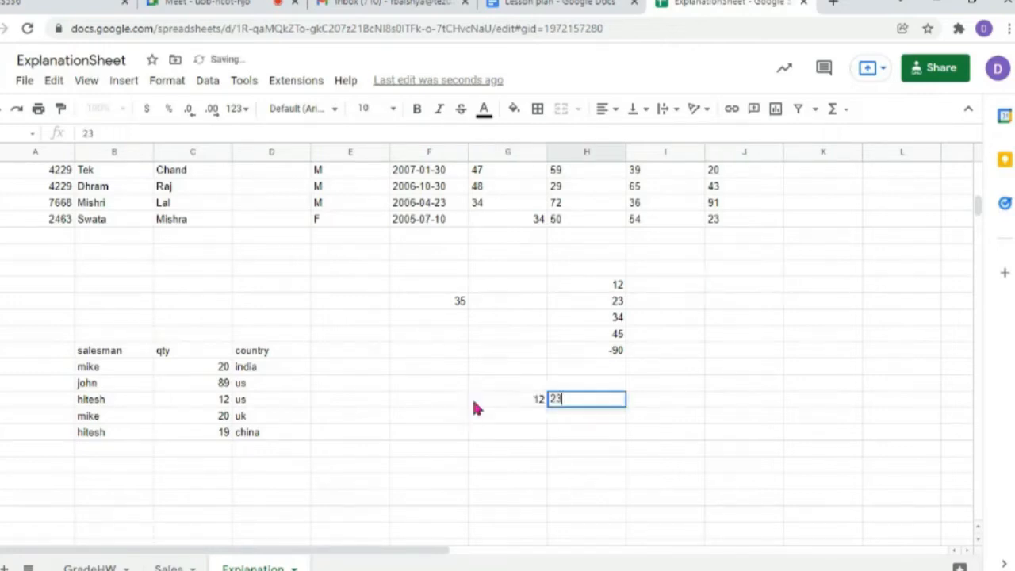
pyautogui.press('Tab')
pyautogui.write('34')
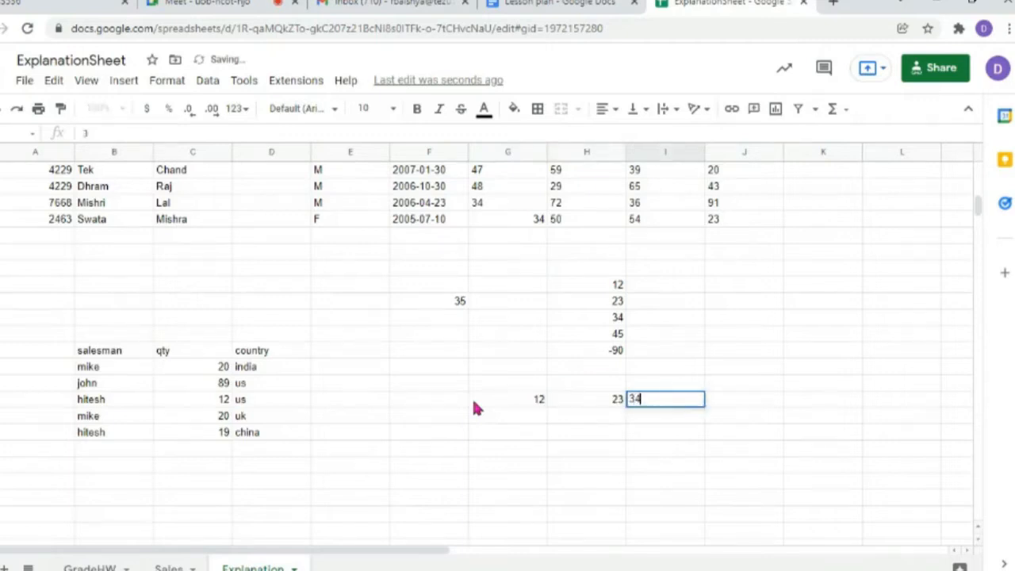
pyautogui.press('Tab')
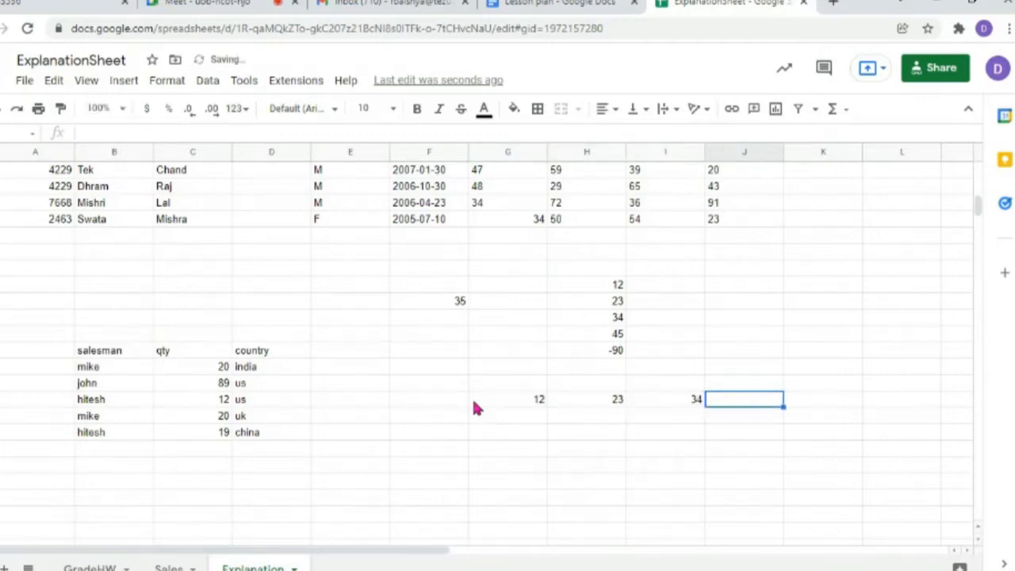
pyautogui.write('-45')
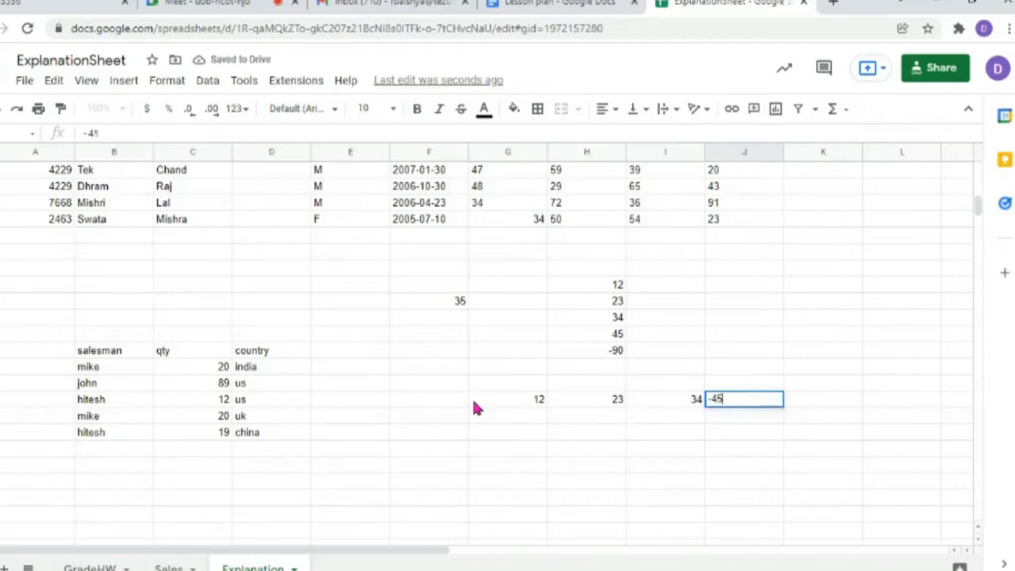
pyautogui.press('Tab')
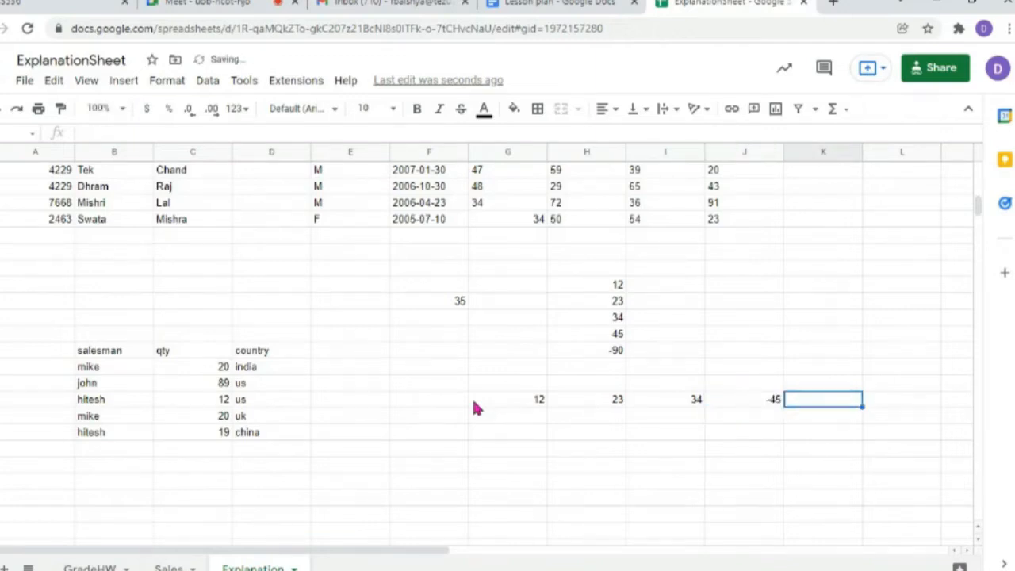
pyautogui.write('90')
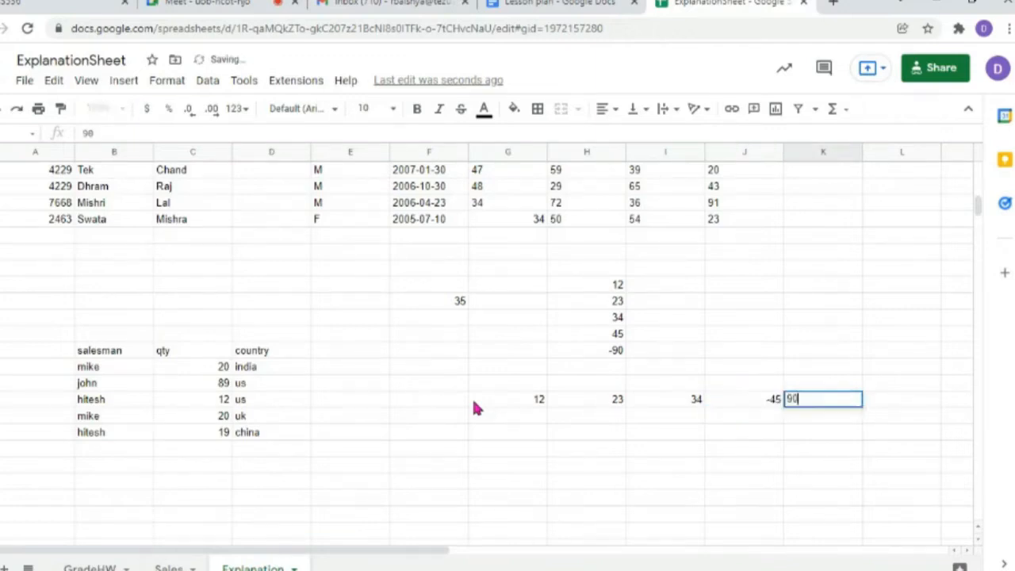
pyautogui.click(696, 394)
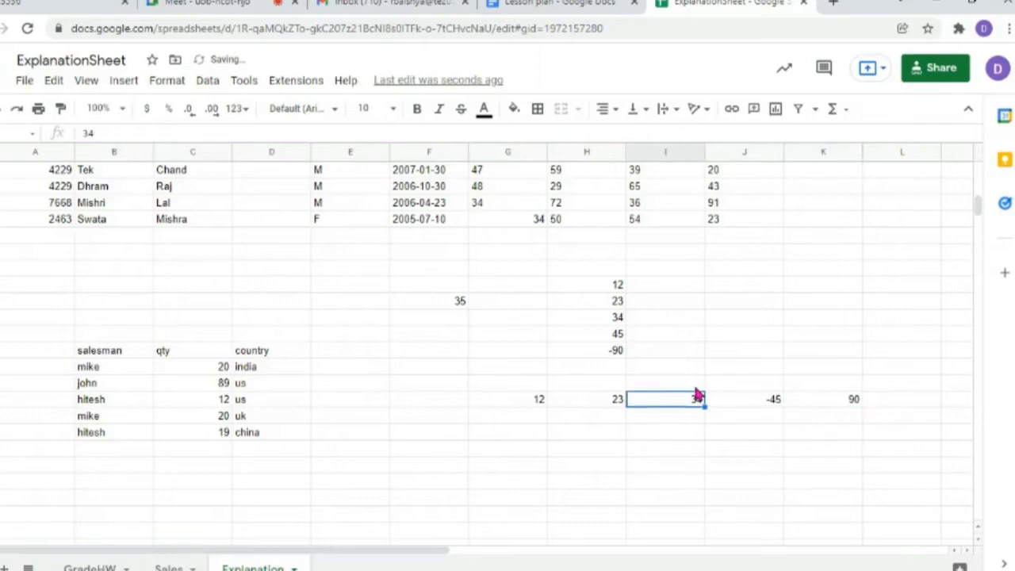
pyautogui.click(852, 400)
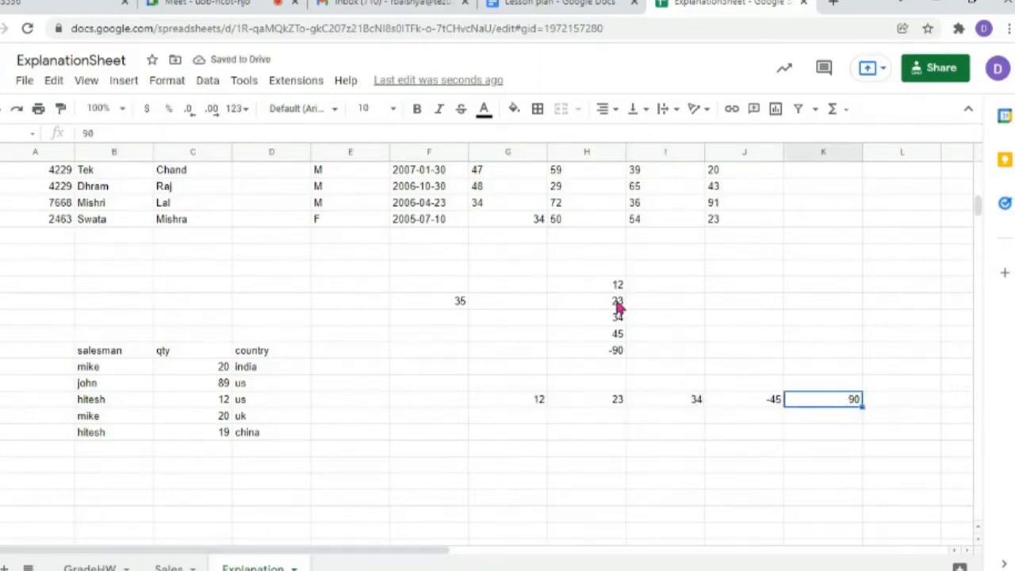
pyautogui.click(585, 430)
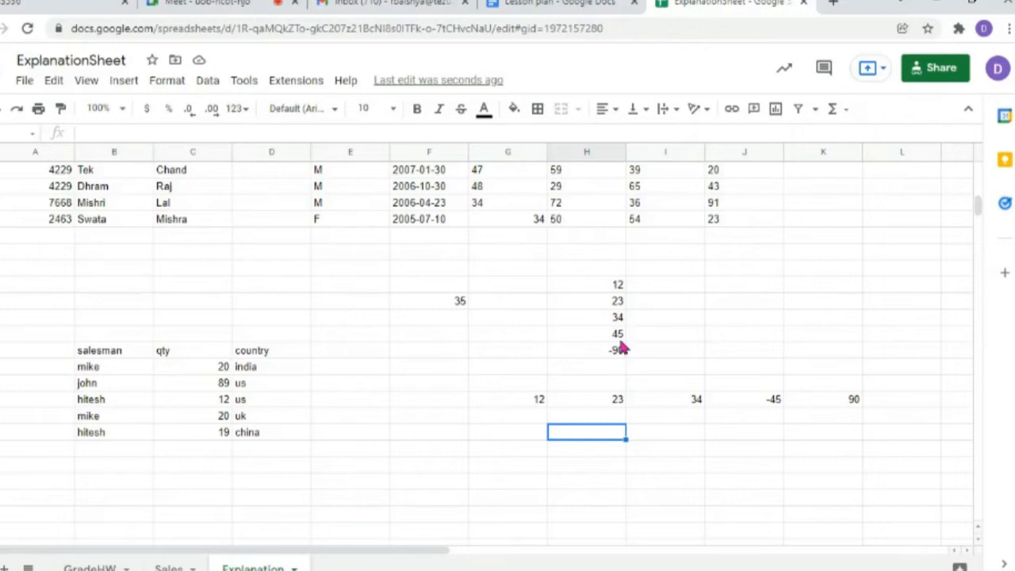
pyautogui.click(657, 292)
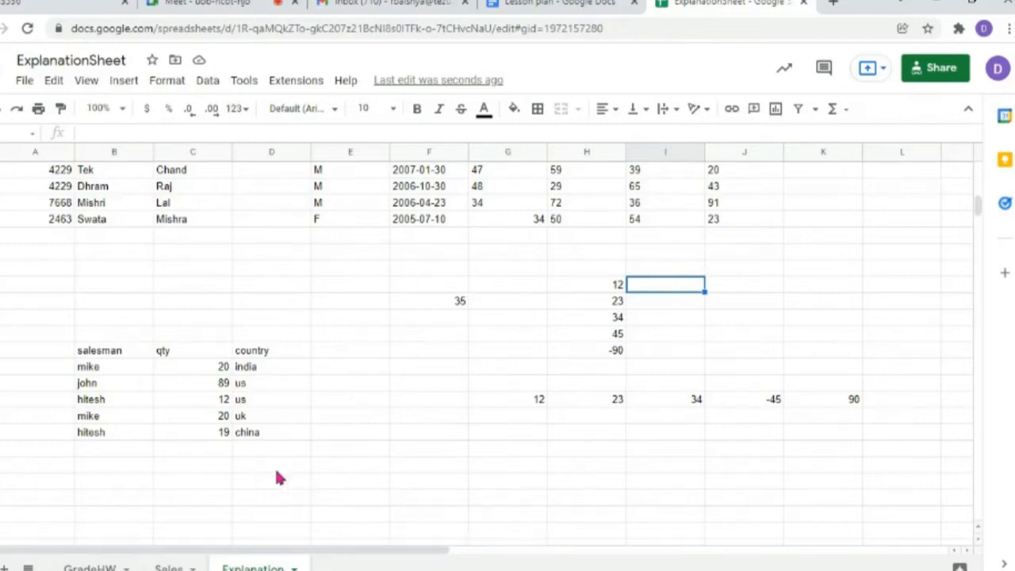
pyautogui.click(341, 430)
pyautogui.doubleClick(444, 450)
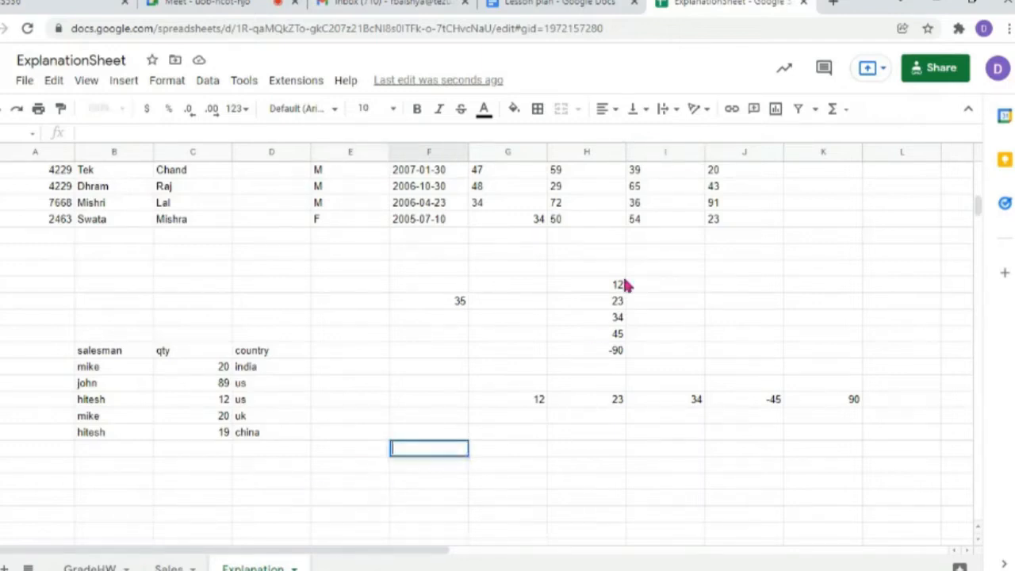
pyautogui.click(402, 471)
# - In F115, sum the five column H numbers as separate cell references with =sum(H105,H106,H107,H108,H109)
pyautogui.doubleClick(408, 450)
pyautogui.write('=sum')
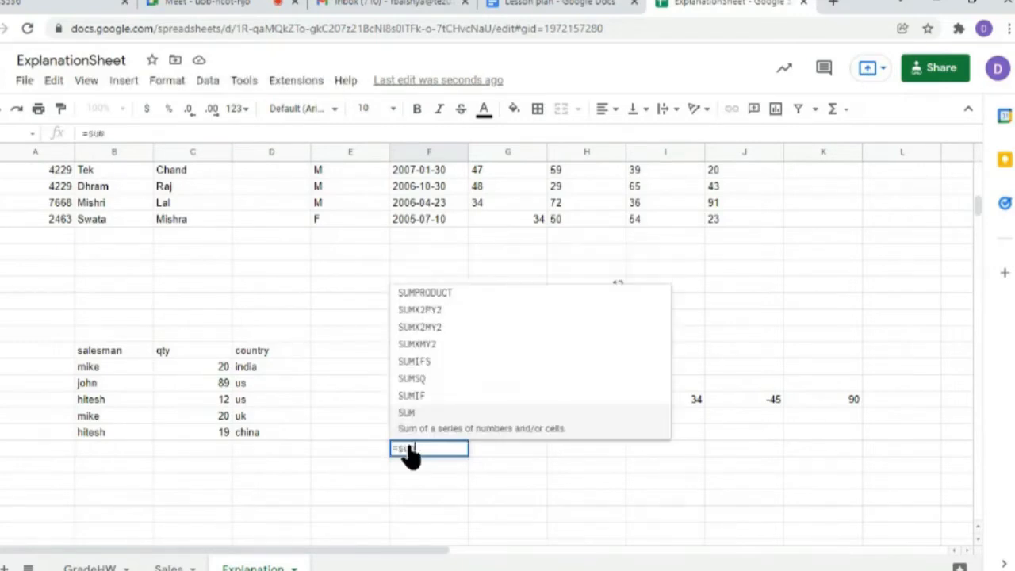
pyautogui.write('(')
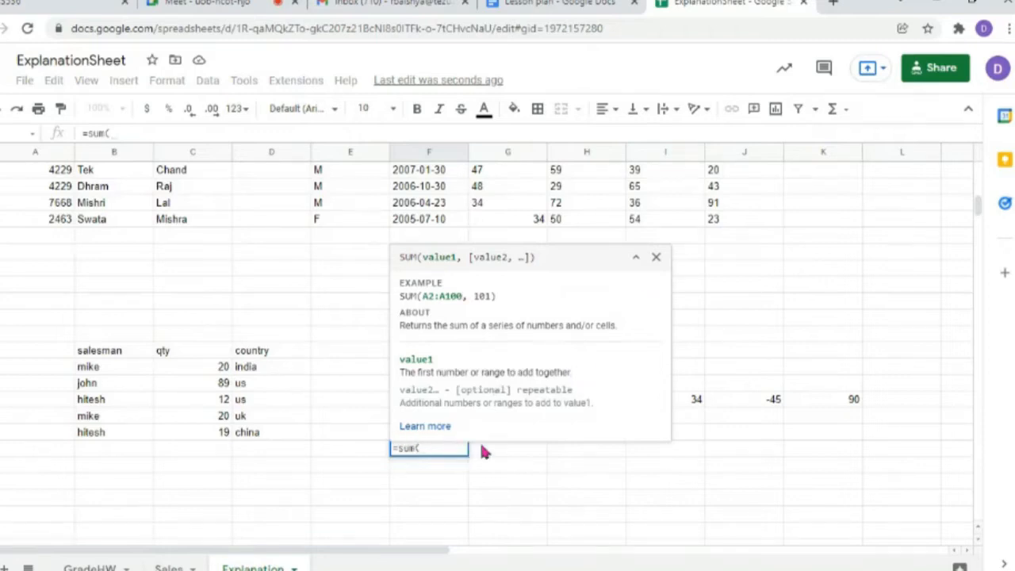
pyautogui.click(655, 259)
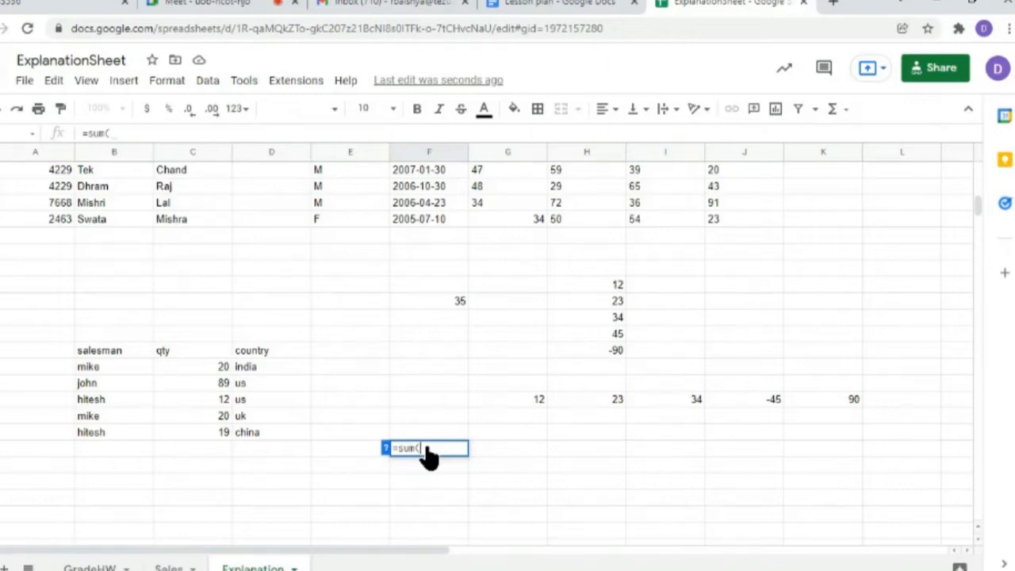
pyautogui.click(612, 286)
pyautogui.write(',')
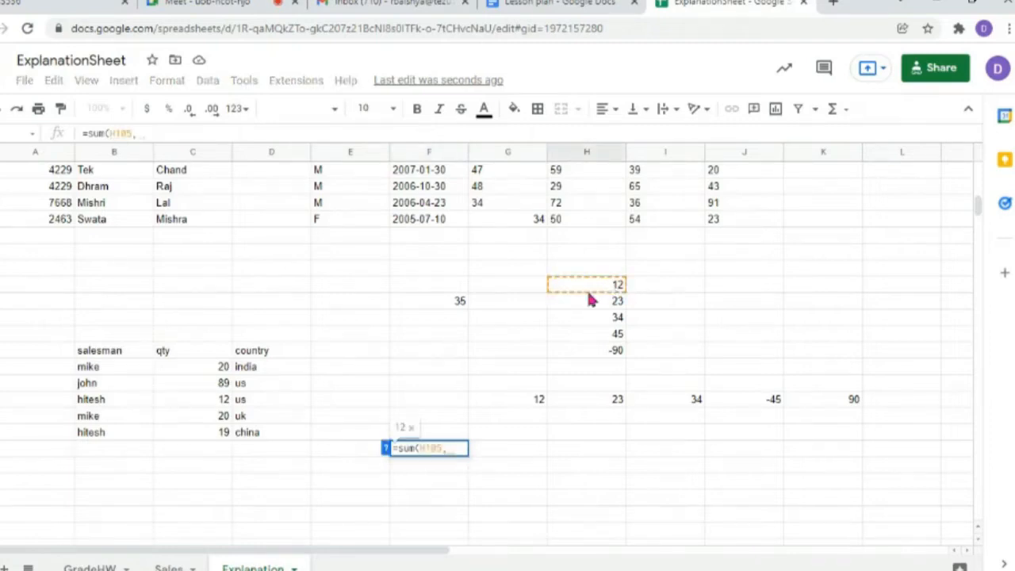
pyautogui.click(617, 303)
pyautogui.write(',')
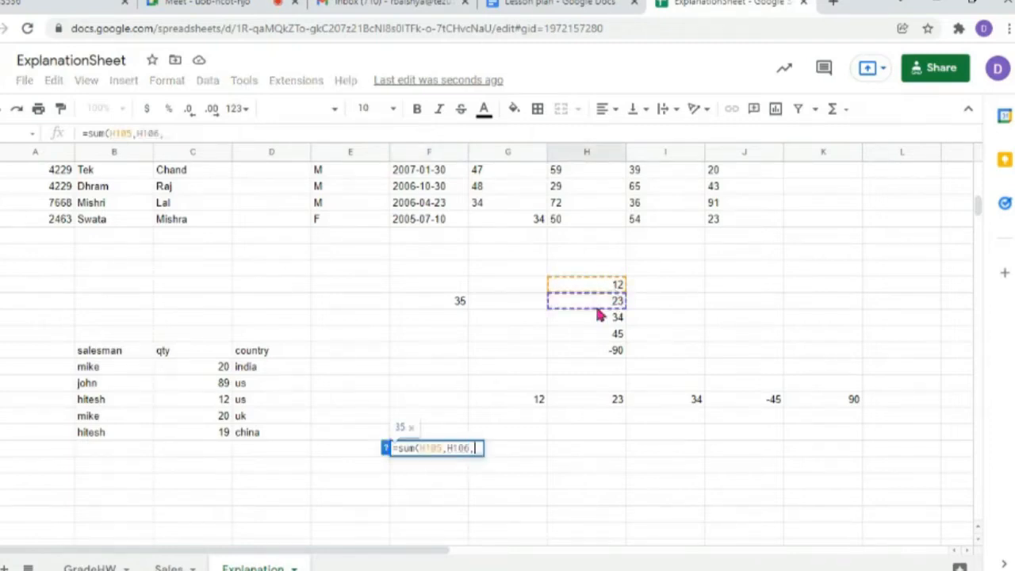
pyautogui.click(598, 317)
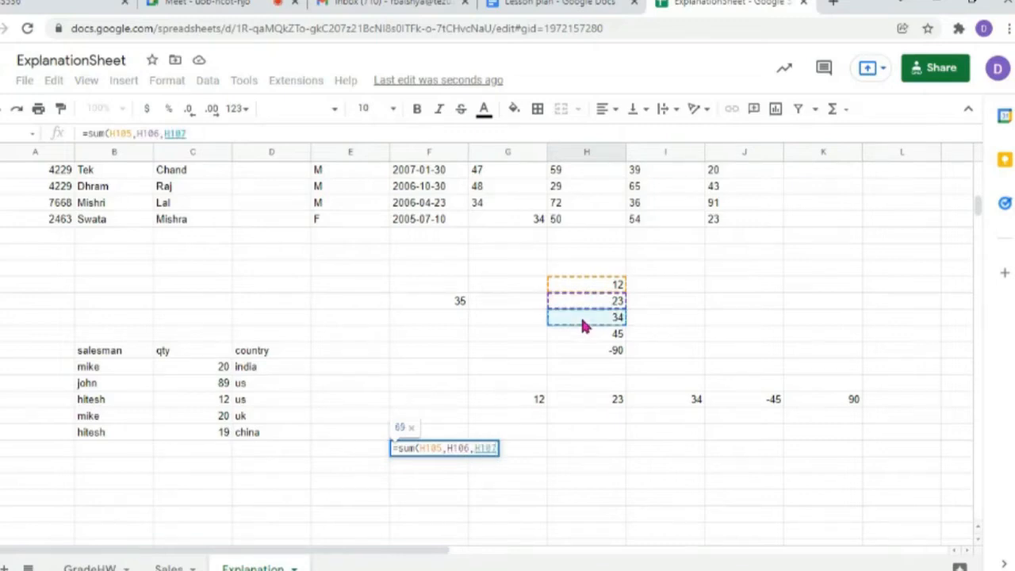
pyautogui.write(',')
pyautogui.click(600, 333)
pyautogui.write(',')
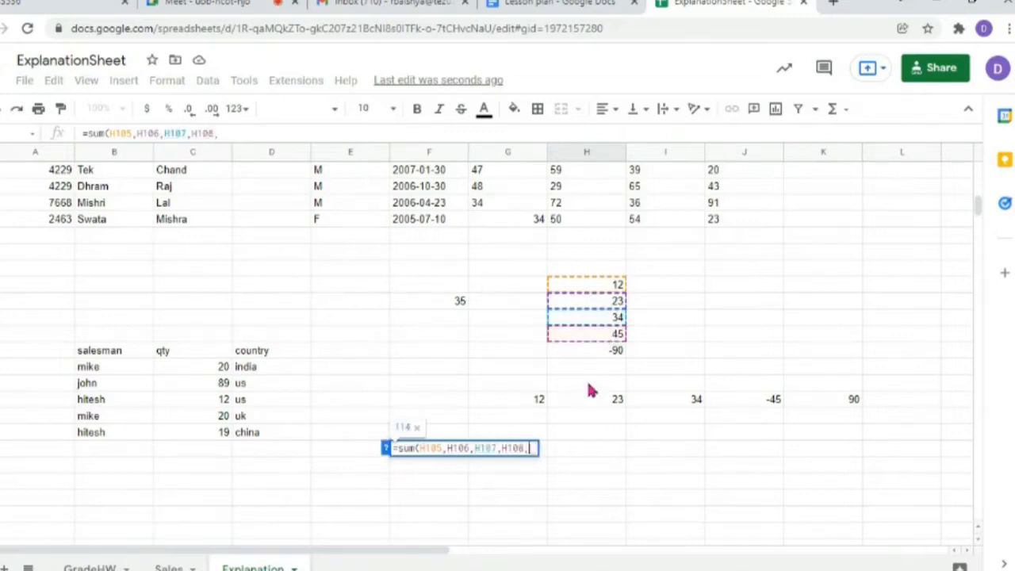
pyautogui.click(600, 353)
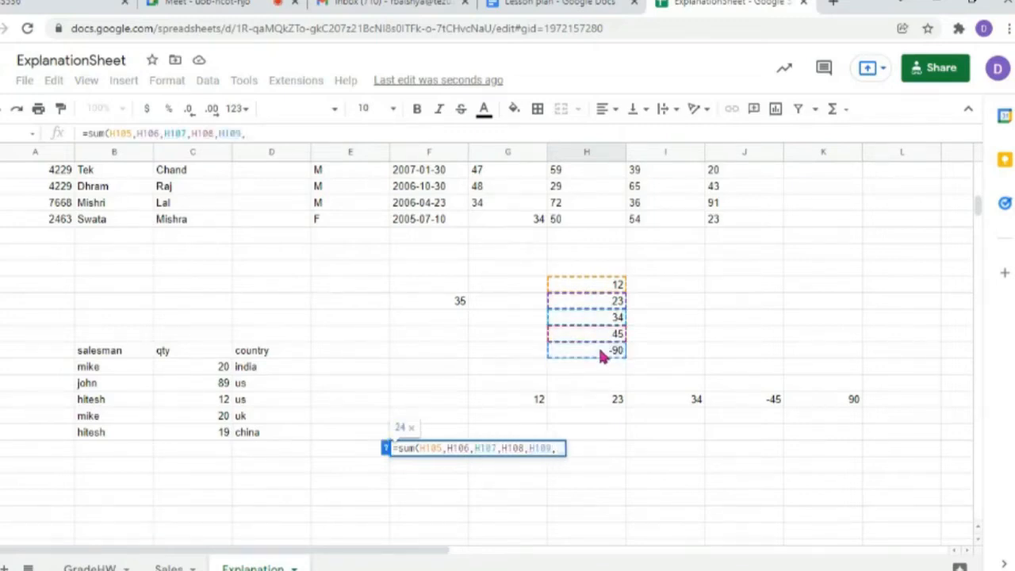
pyautogui.write(')')
pyautogui.press('Return')
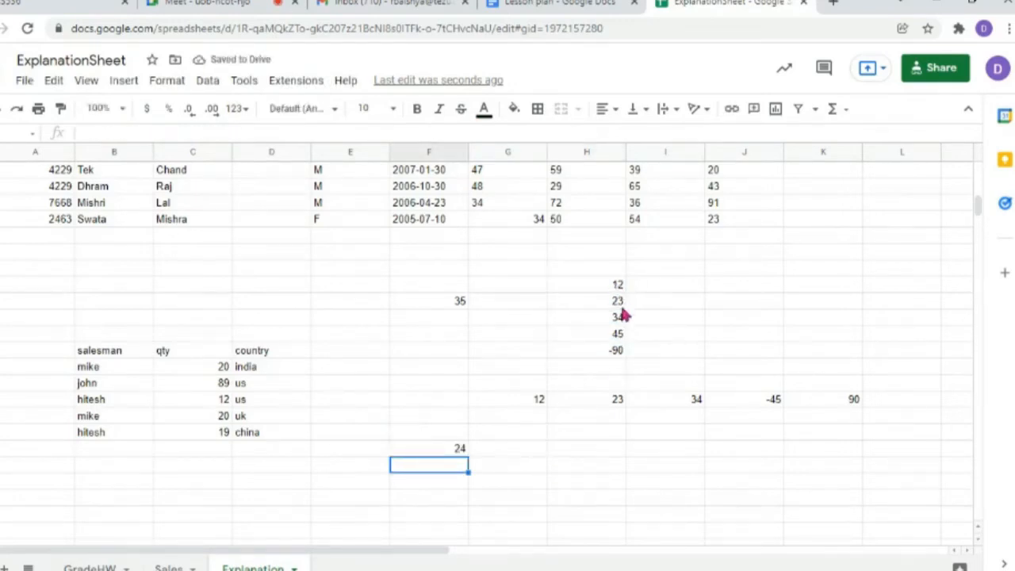
# - Examine the SUM formula in F115 and the column H cells it refers to, leaving them all unchanged
pyautogui.click(435, 452)
pyautogui.click(664, 289)
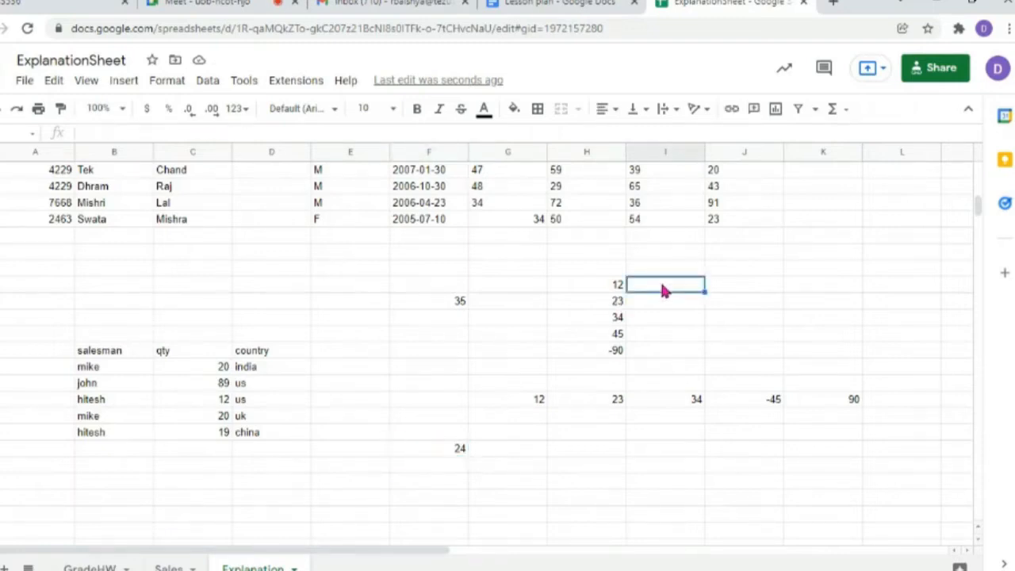
pyautogui.click(604, 292)
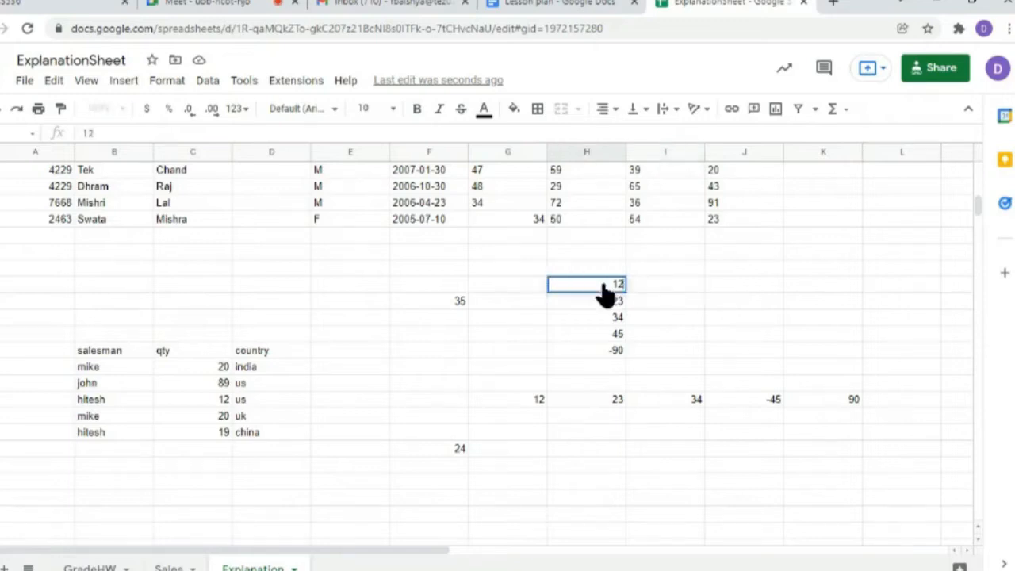
pyautogui.click(446, 451)
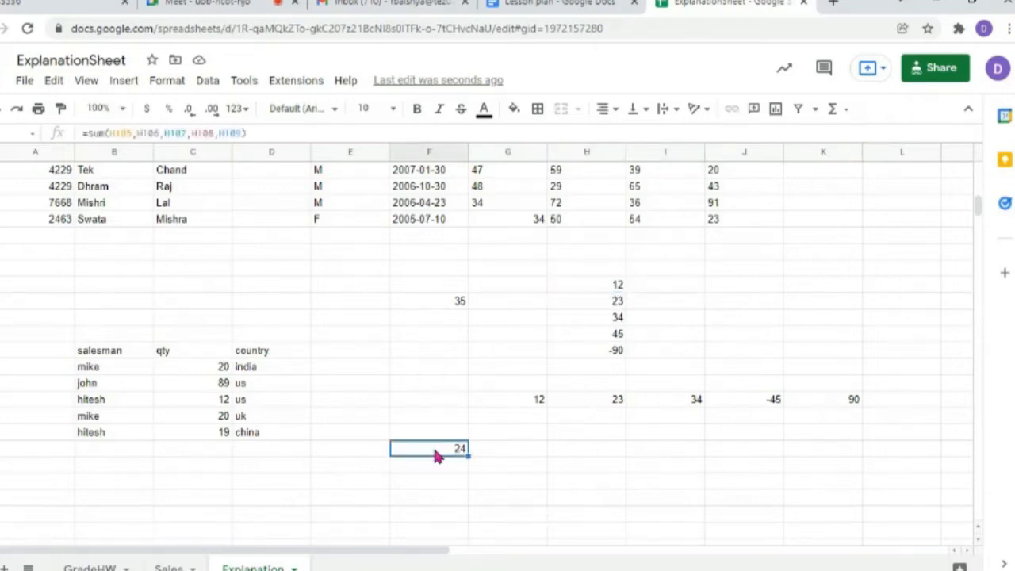
pyautogui.doubleClick(446, 452)
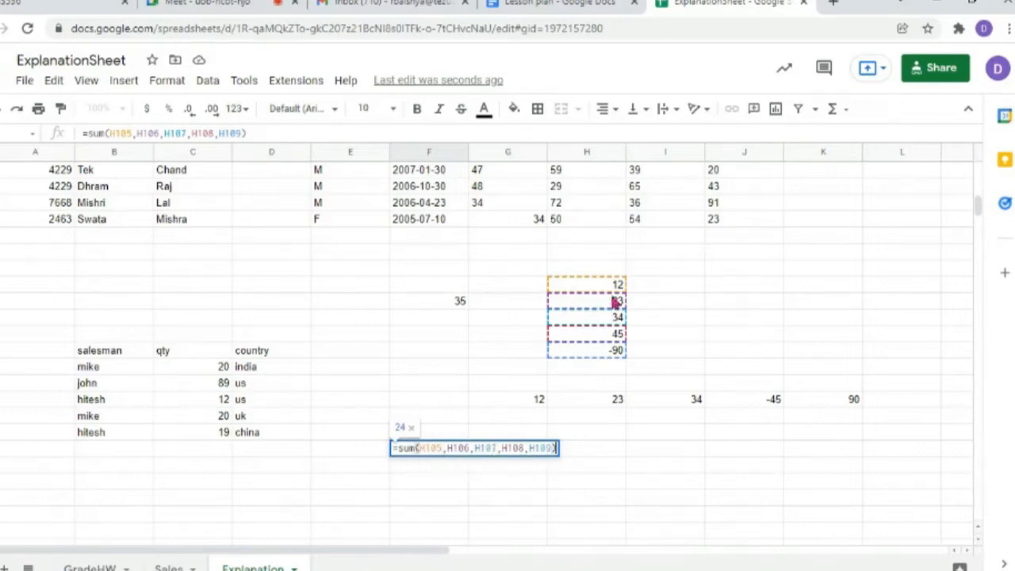
pyautogui.click(555, 479)
pyautogui.click(440, 450)
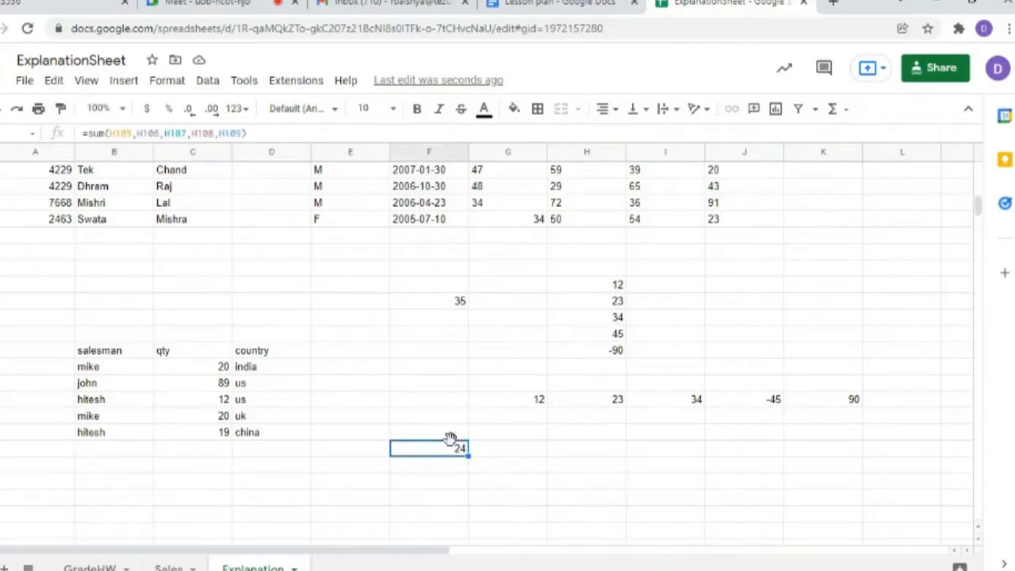
# - Change the first number of the column H list, cell H105, to 1
pyautogui.doubleClick(614, 283)
pyautogui.moveTo(609, 283); pyautogui.dragTo(623, 284)
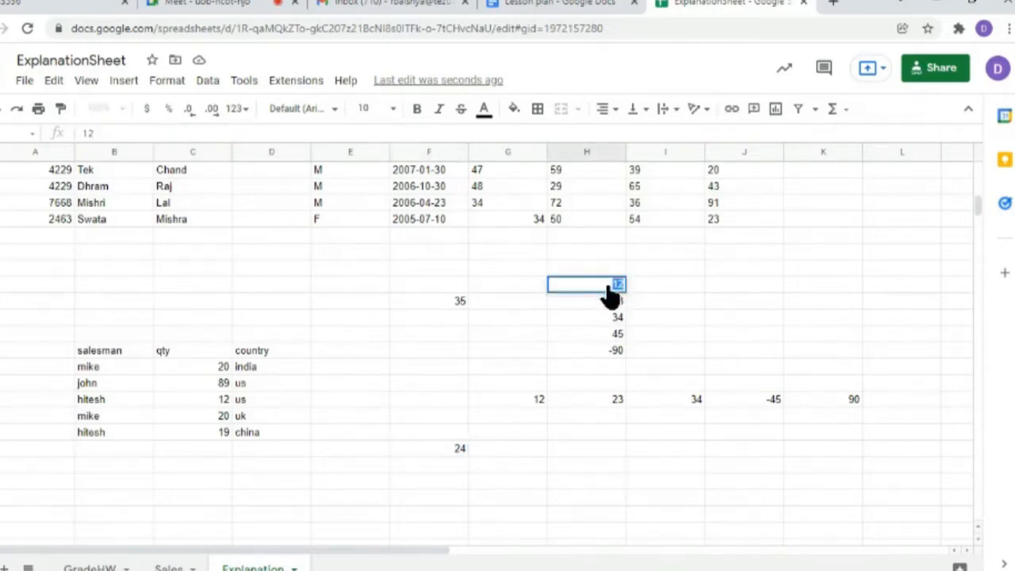
pyautogui.write('1')
pyautogui.press('Return')
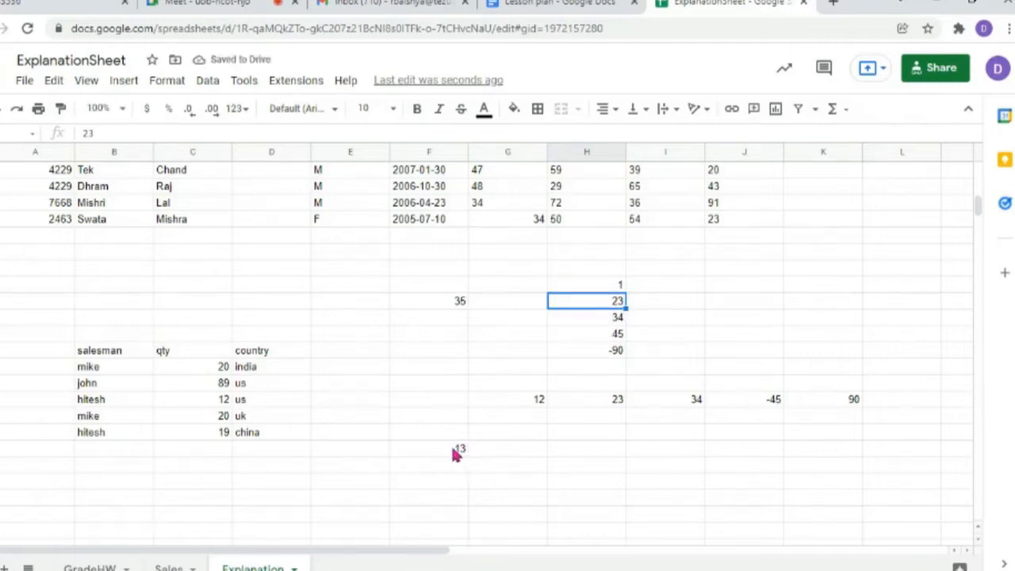
# - Check the SUM formula in F115 after the change to the first column H number
pyautogui.doubleClick(456, 450)
pyautogui.press('Return')
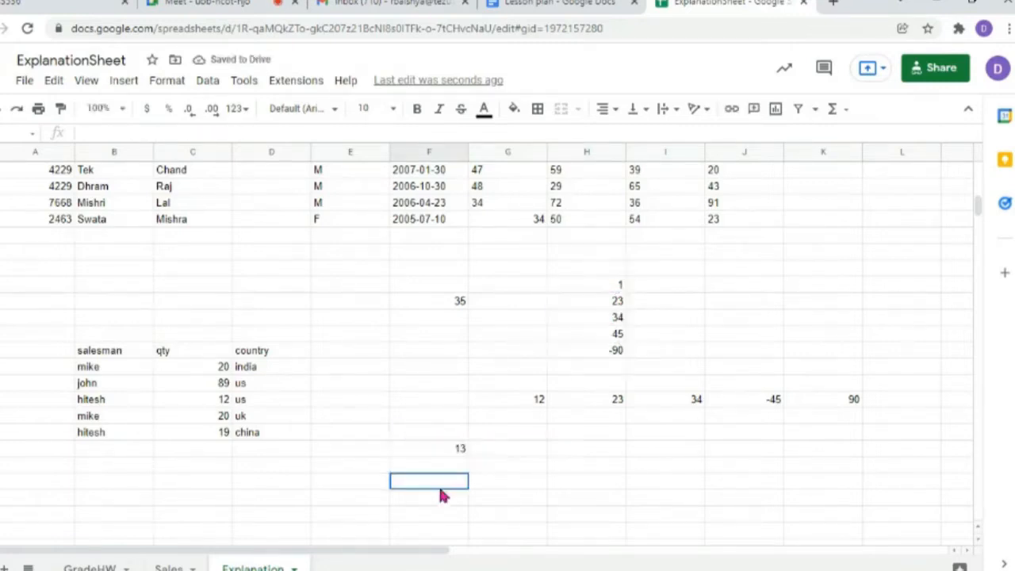
pyautogui.click(451, 454)
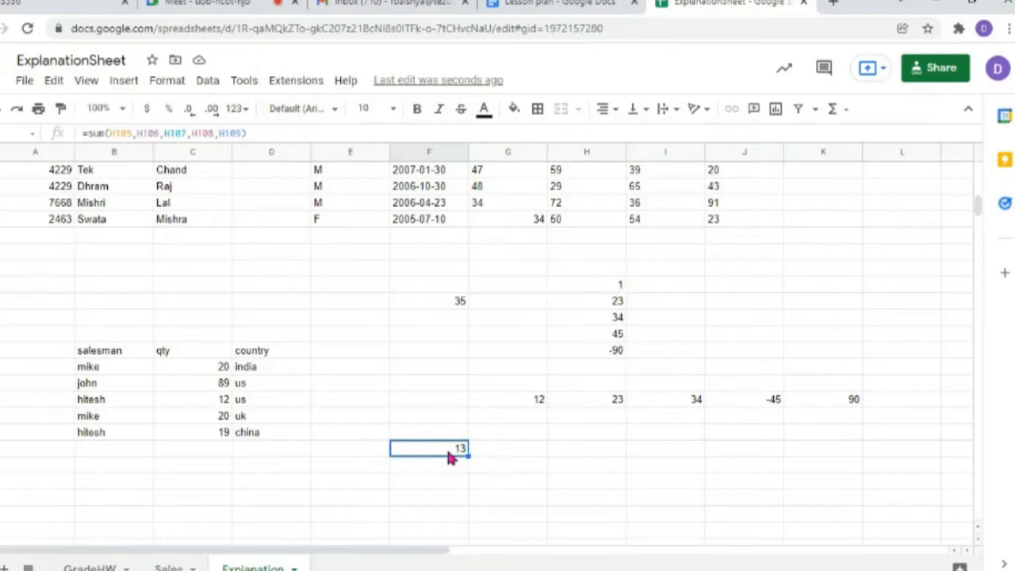
# - Change the remaining numbers of the column H list, cells H106 to H109, to 1
pyautogui.click(618, 302)
pyautogui.doubleClick(617, 301)
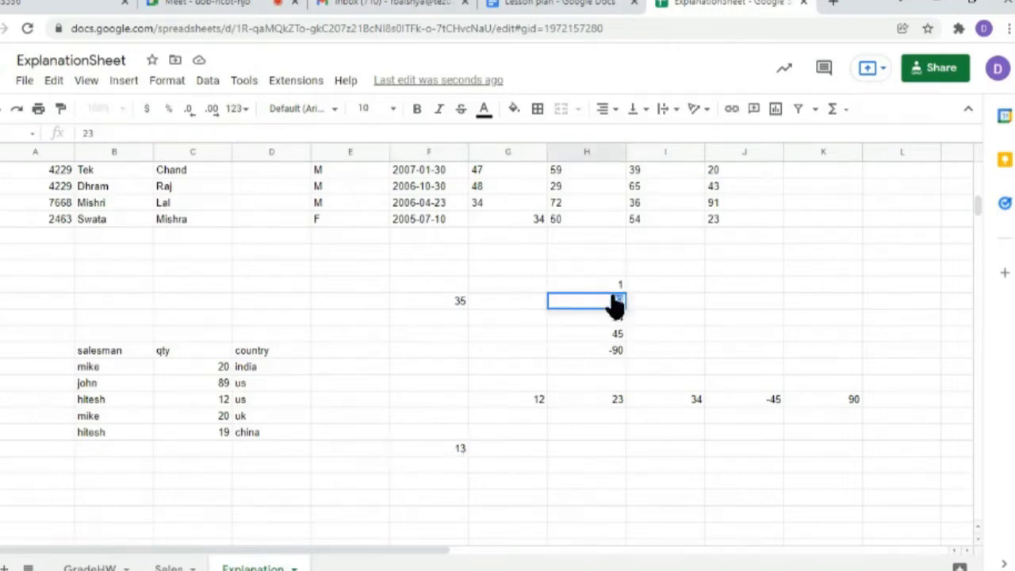
pyautogui.write('1')
pyautogui.press('Return')
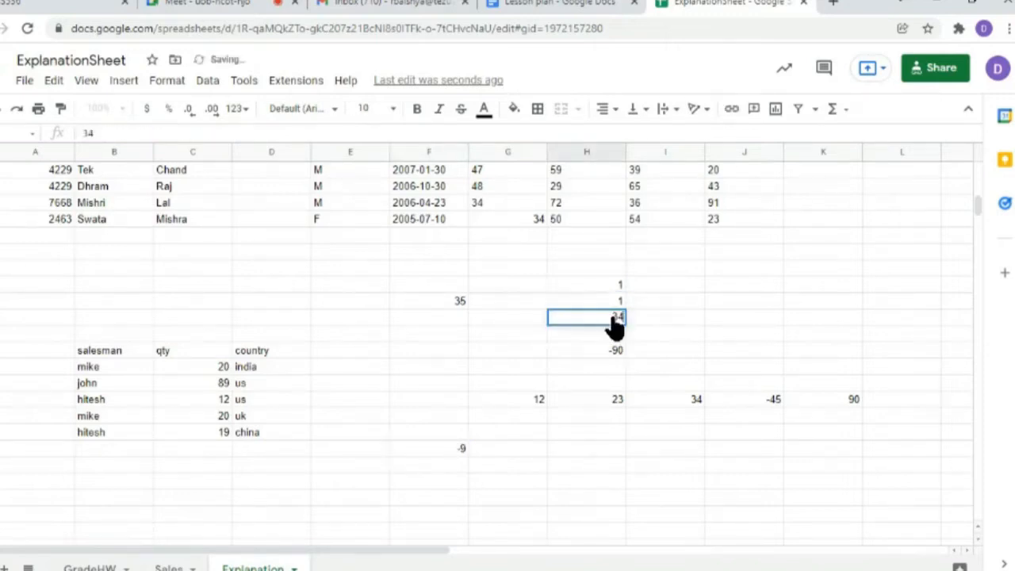
pyautogui.write('1')
pyautogui.press('Return')
pyautogui.write('1')
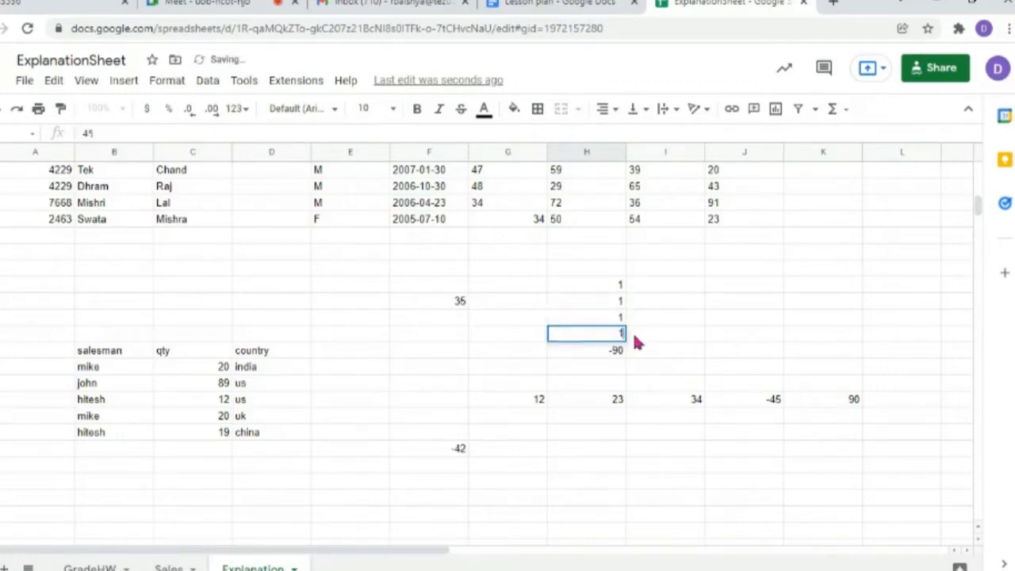
pyautogui.press('Return')
pyautogui.write('1')
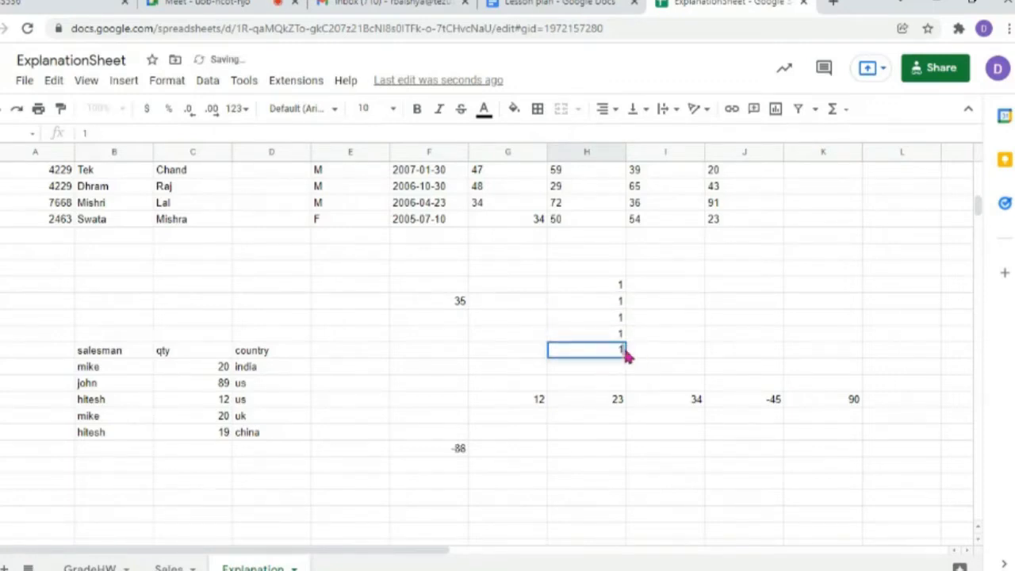
pyautogui.click(614, 336)
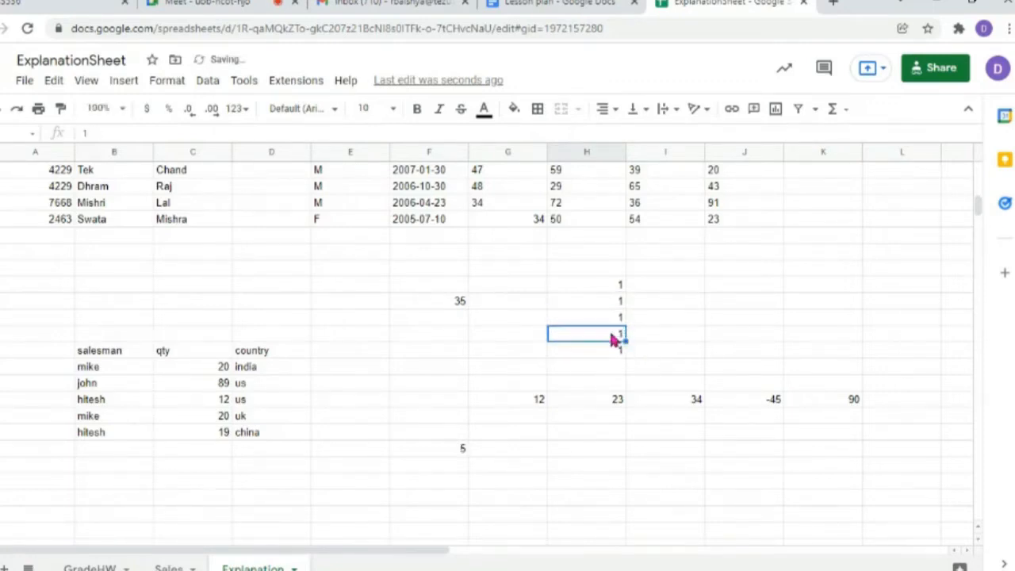
# - Set the third number of the column H list, cell H107, to 10 and check the sum in F115
pyautogui.click(457, 450)
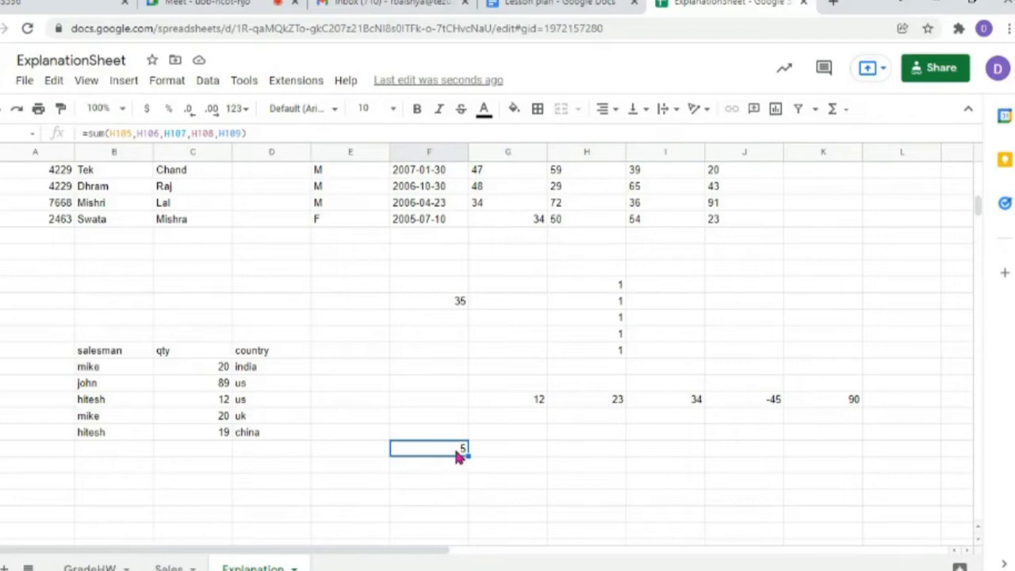
pyautogui.click(612, 319)
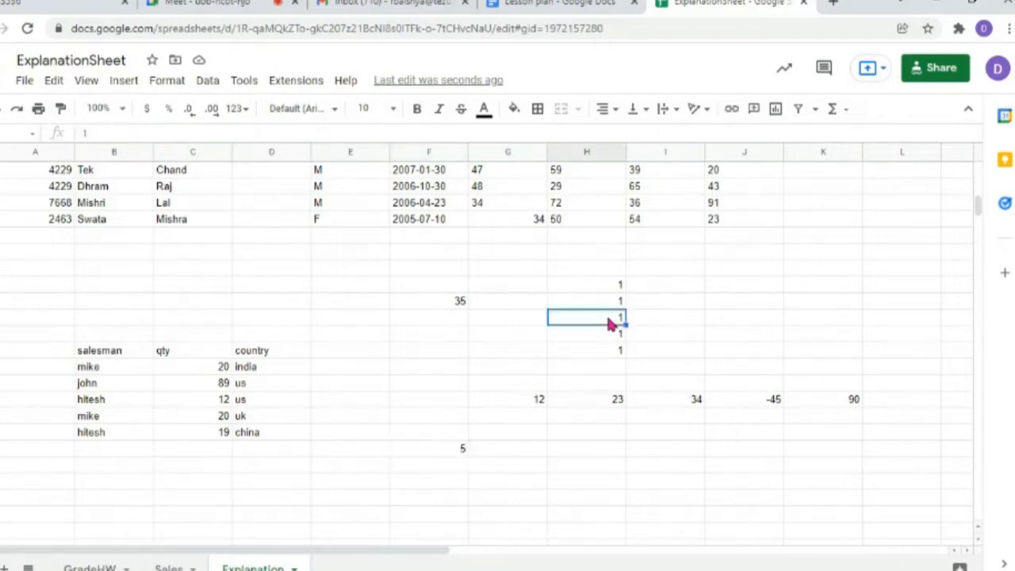
pyautogui.write('10')
pyautogui.click(446, 452)
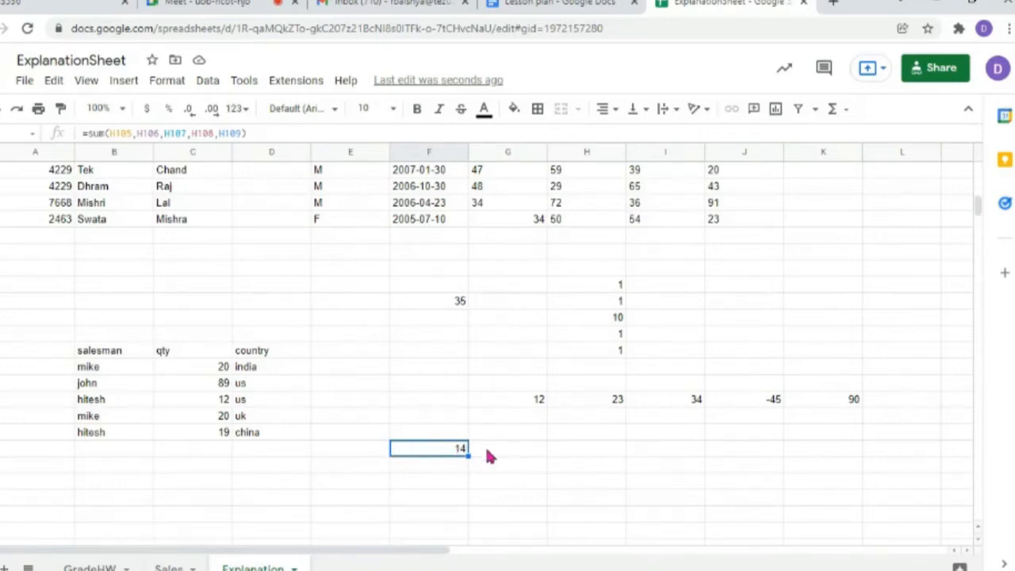
# - Review the separate cell references in the F115 SUM formula without changing it
pyautogui.doubleClick(422, 456)
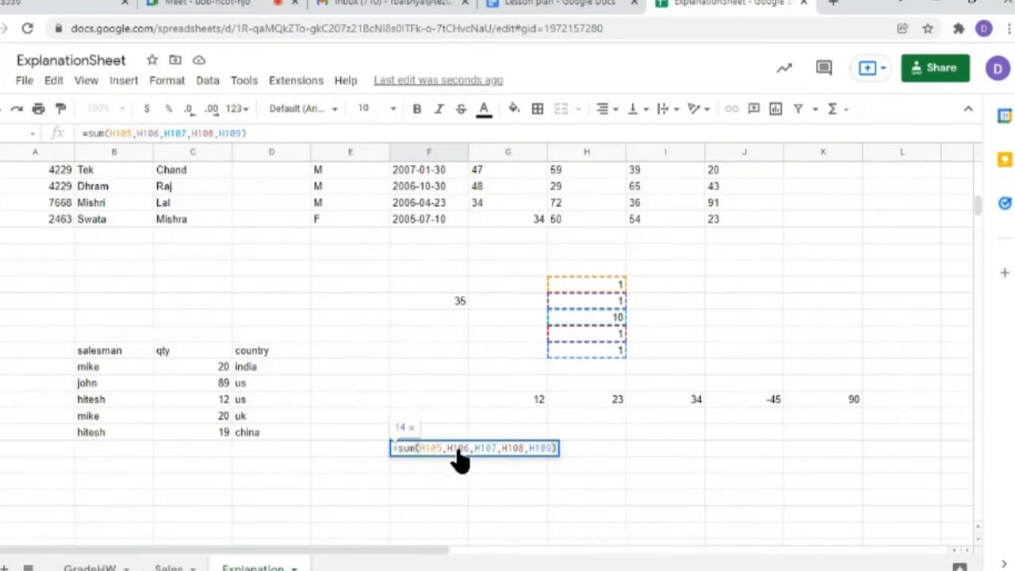
pyautogui.press('Return')
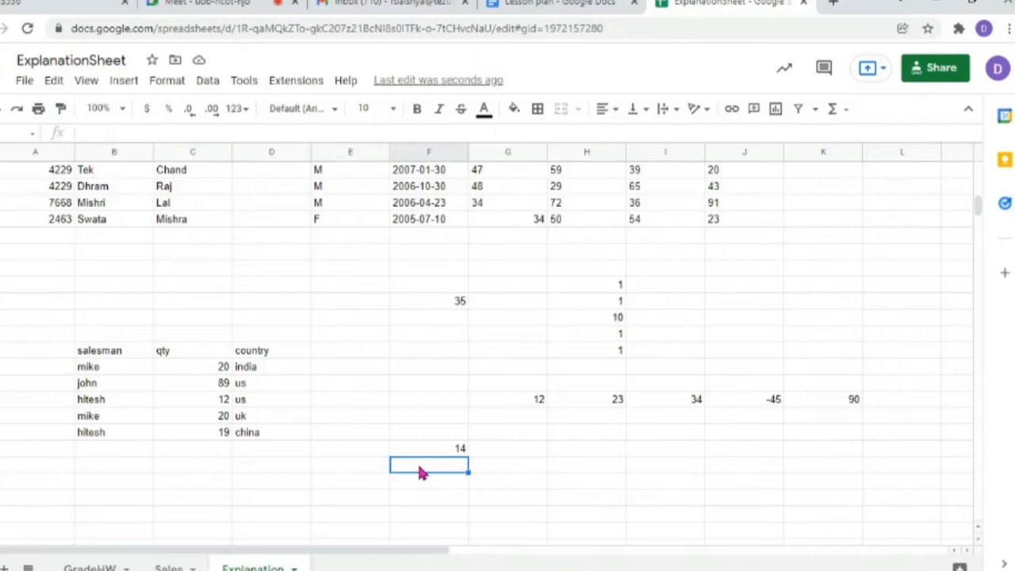
pyautogui.click(428, 449)
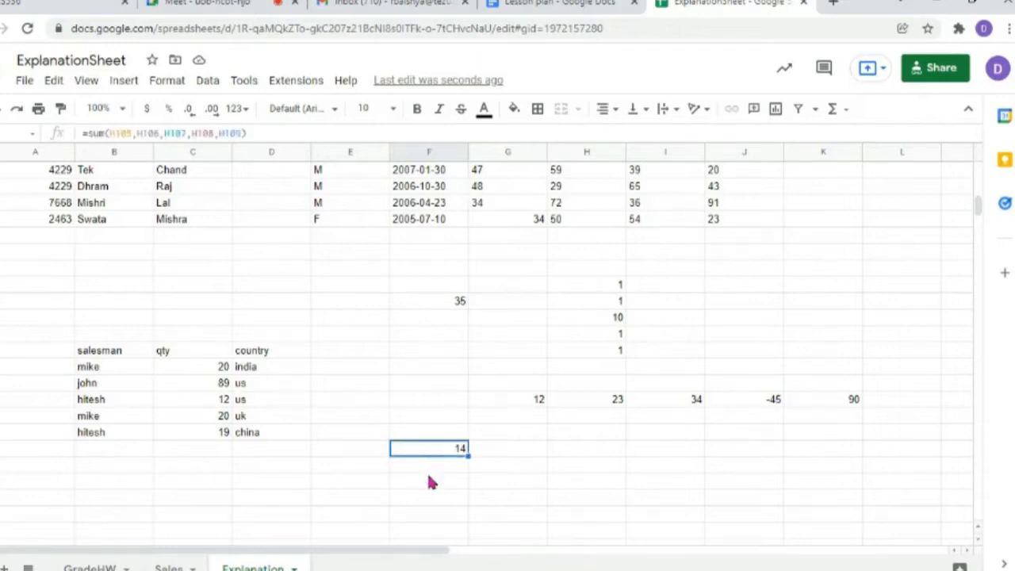
pyautogui.click(425, 469)
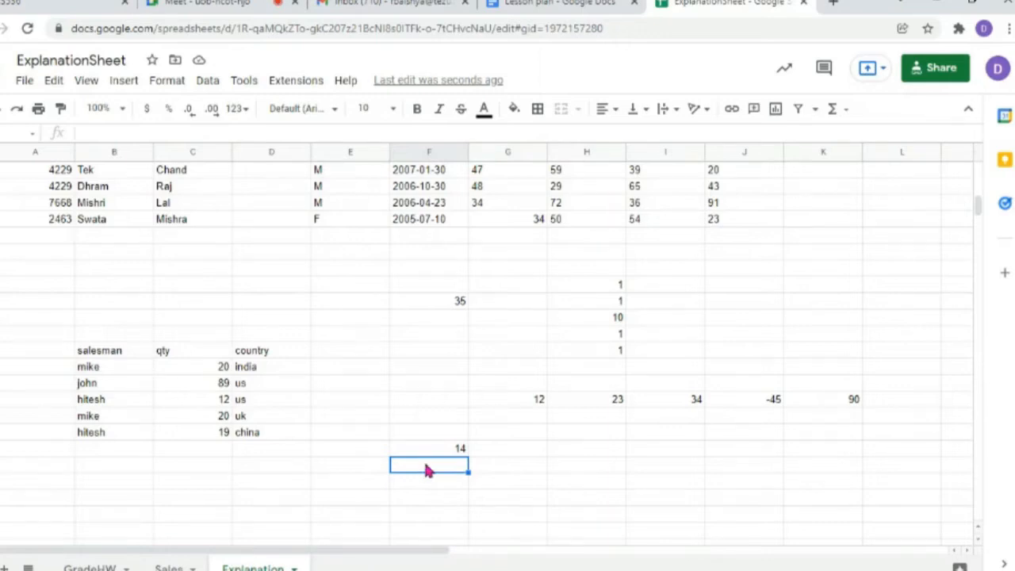
pyautogui.click(111, 133)
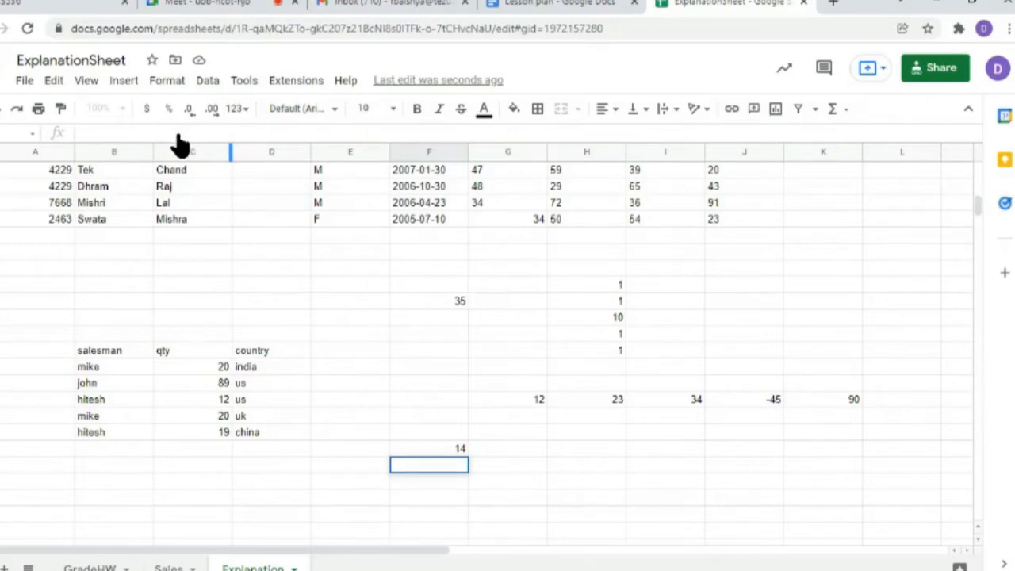
pyautogui.doubleClick(422, 470)
pyautogui.write('=')
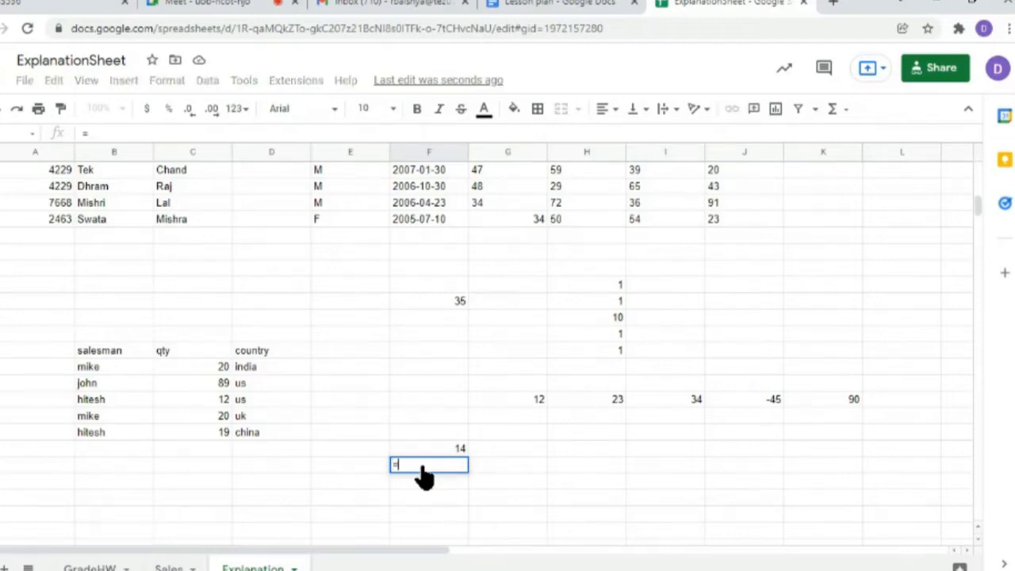
pyautogui.write('sum(')
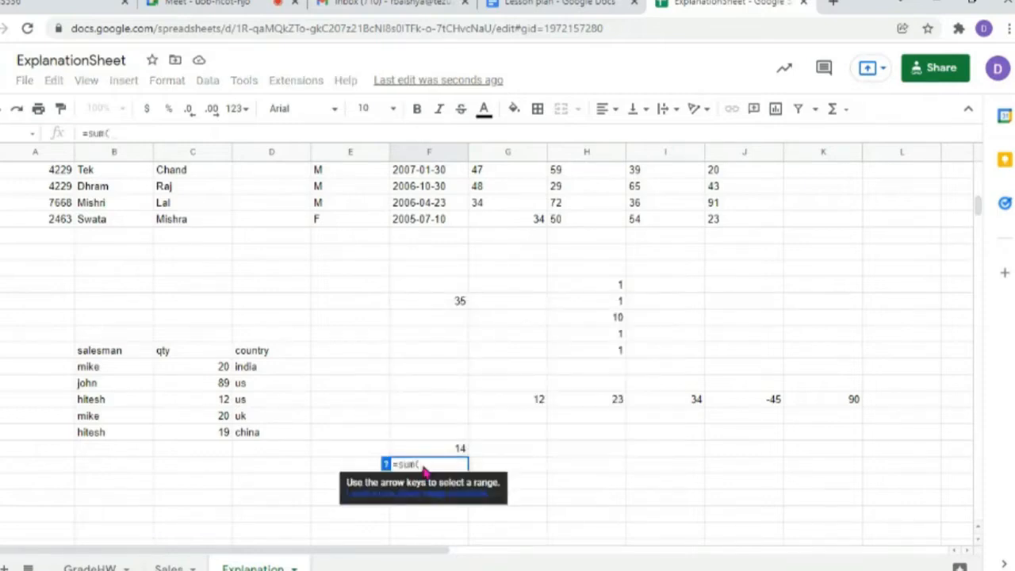
pyautogui.click(600, 291)
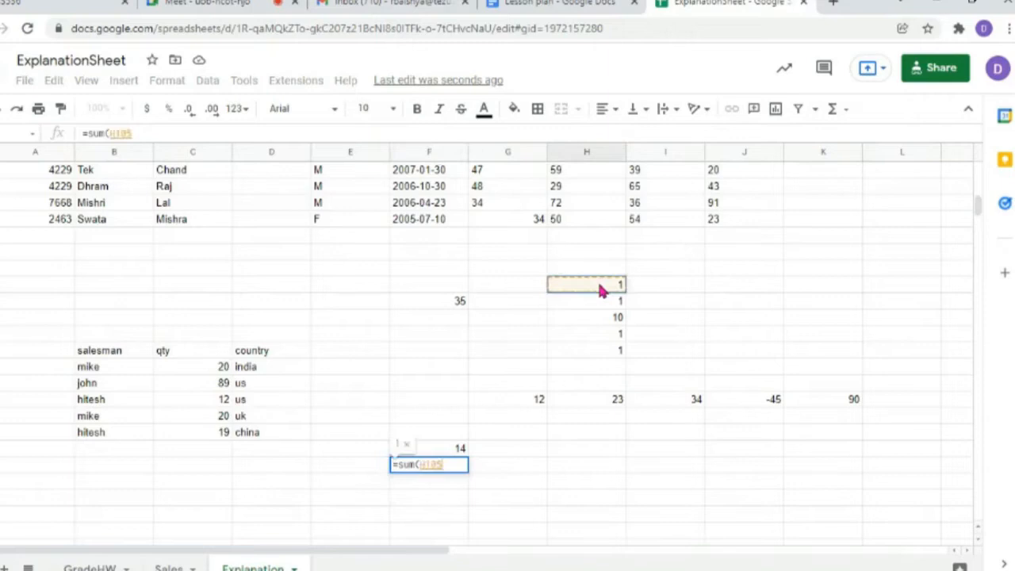
pyautogui.moveTo(604, 288); pyautogui.dragTo(611, 355)
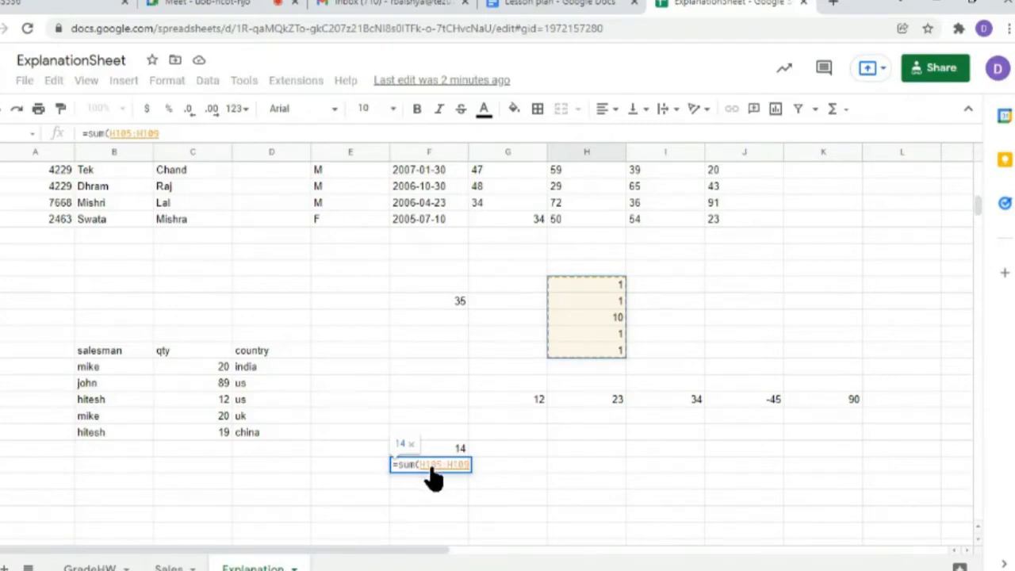
pyautogui.click(583, 290)
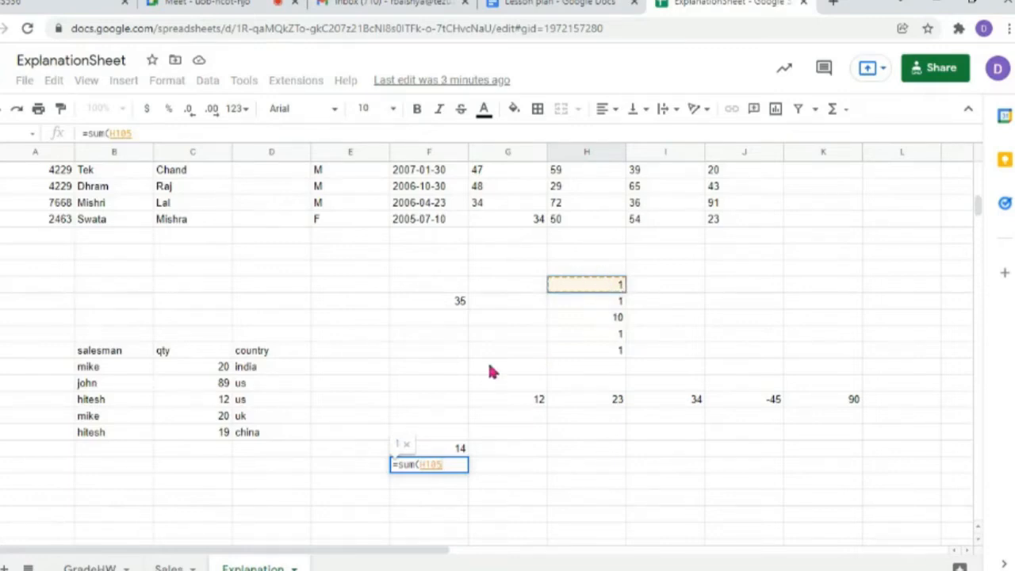
pyautogui.click(260, 287)
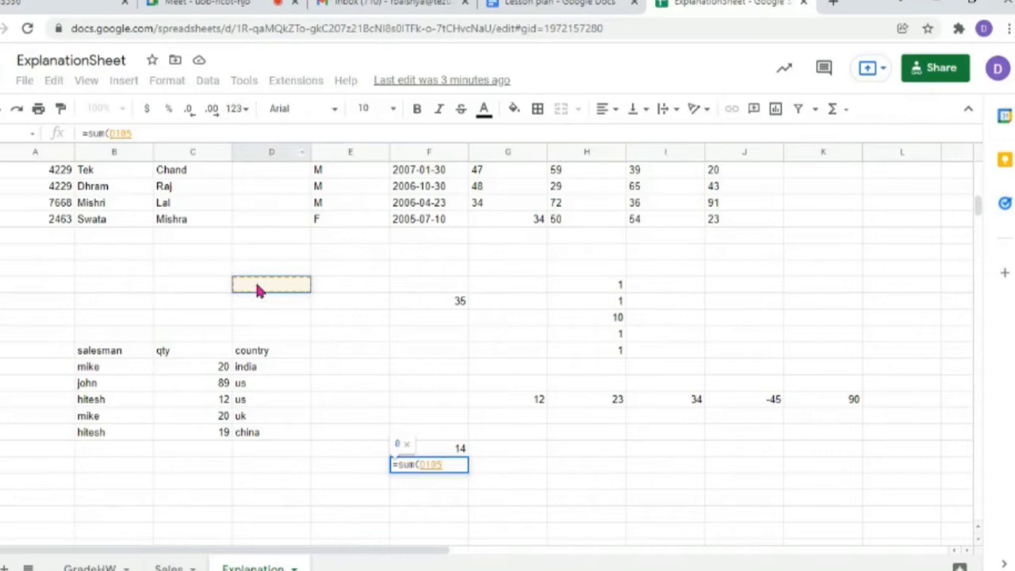
pyautogui.click(182, 467)
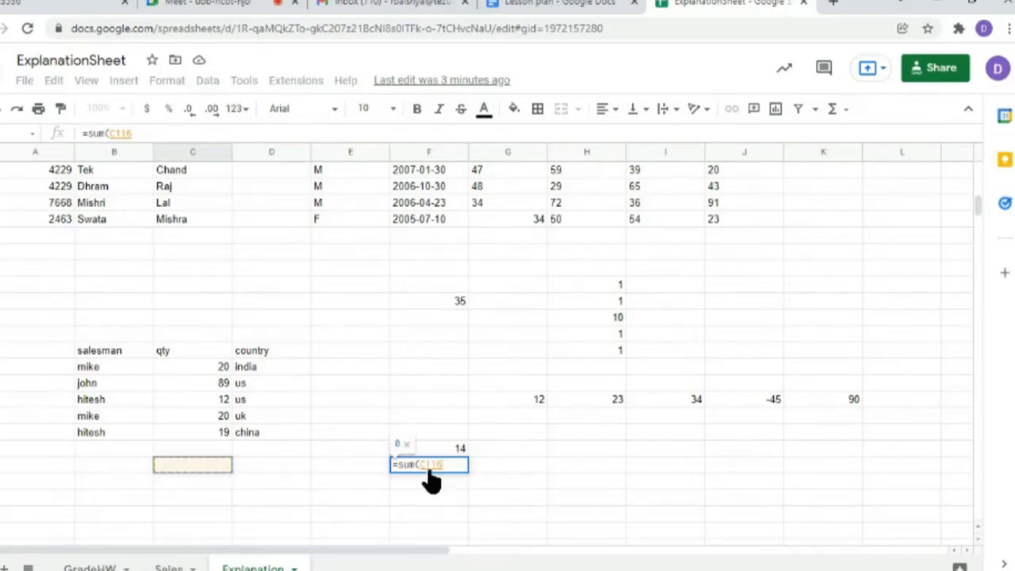
pyautogui.press('BackSpace')
pyautogui.press('BackSpace')
pyautogui.press('BackSpace')
pyautogui.press('BackSpace')
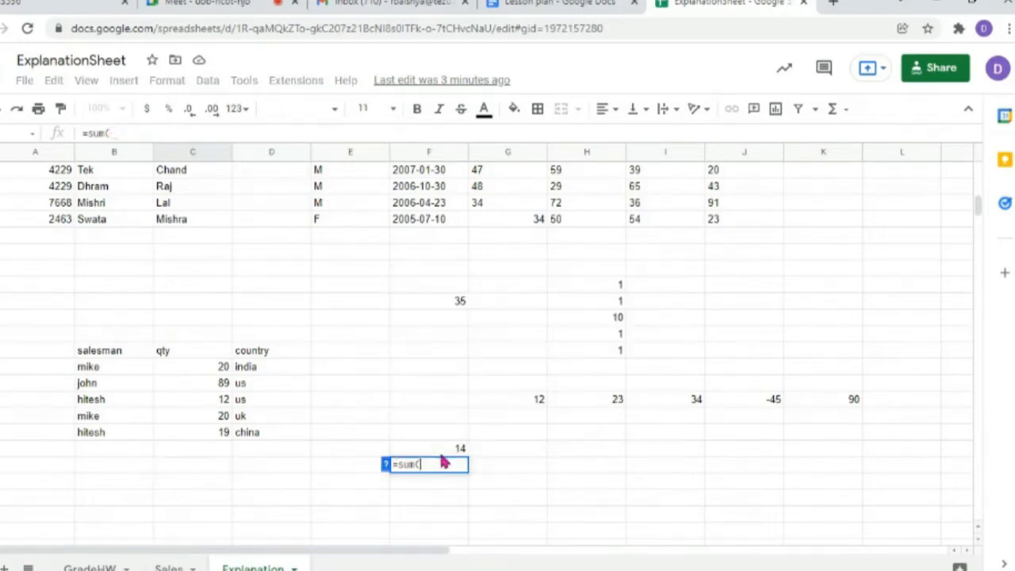
pyautogui.click(580, 283)
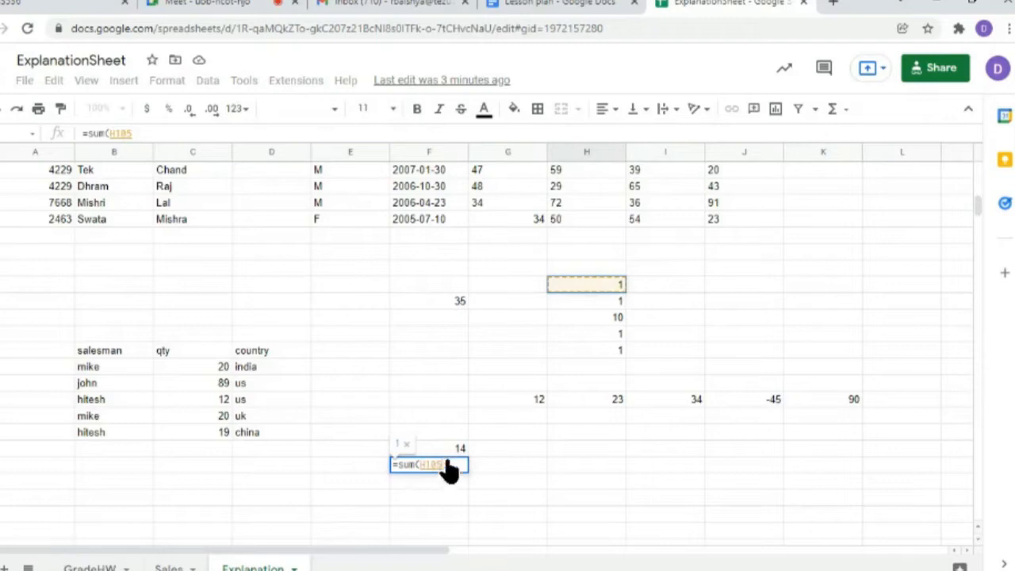
pyautogui.moveTo(589, 299); pyautogui.dragTo(593, 347)
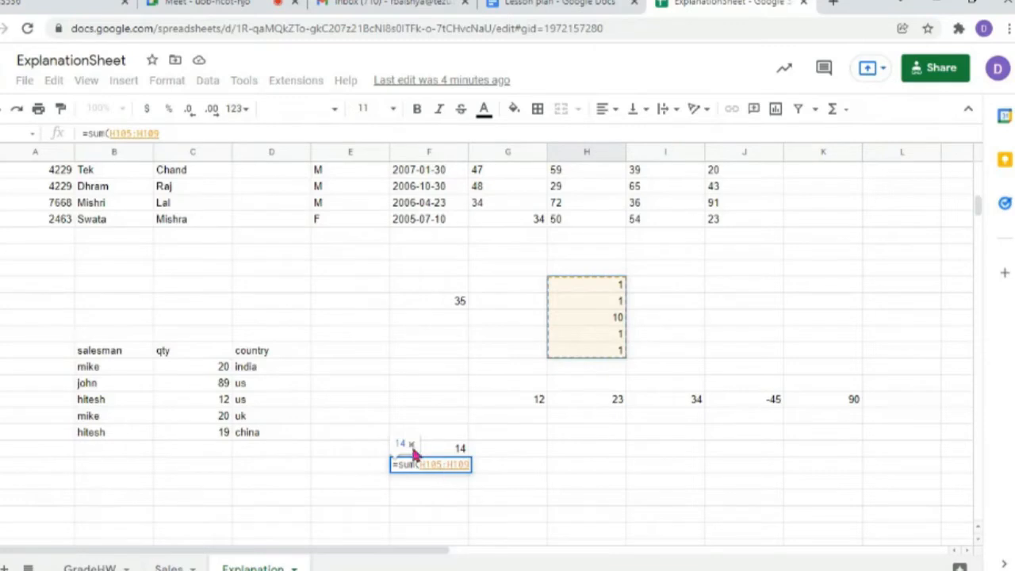
pyautogui.click(453, 449)
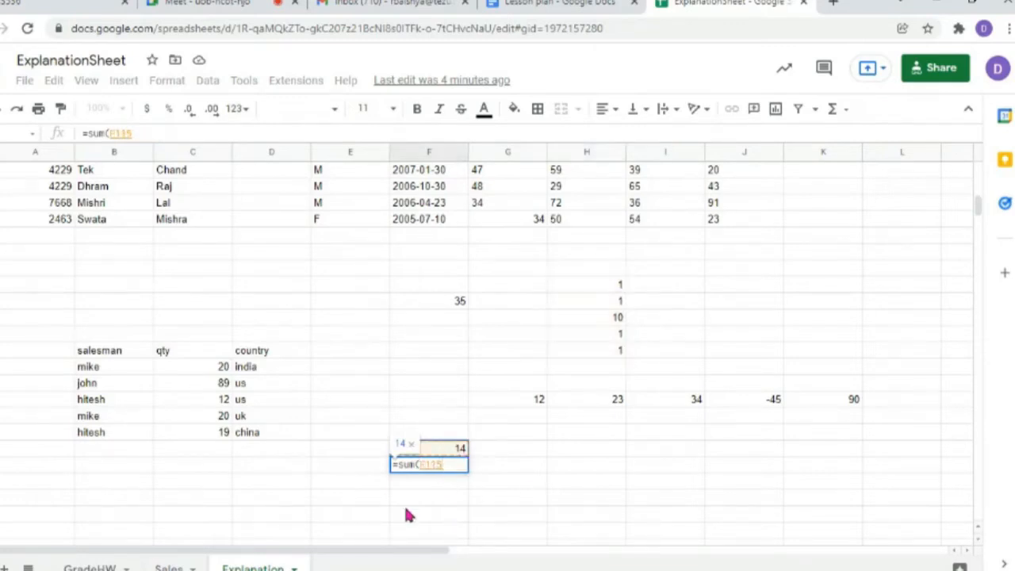
pyautogui.press('Escape')
# - Start a SUM formula in cell F116, directly below the existing total in F115
pyautogui.click(452, 448)
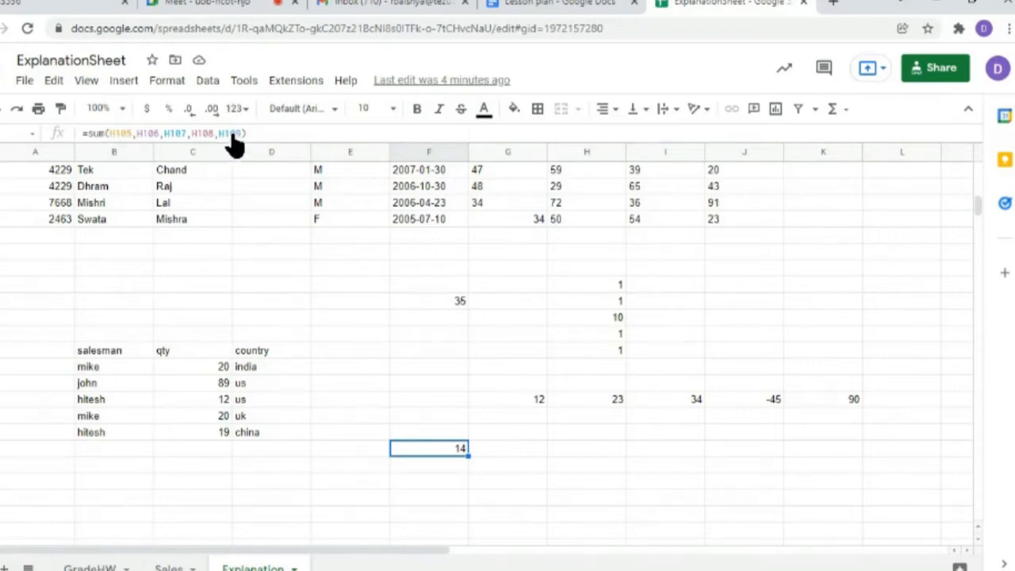
pyautogui.doubleClick(427, 465)
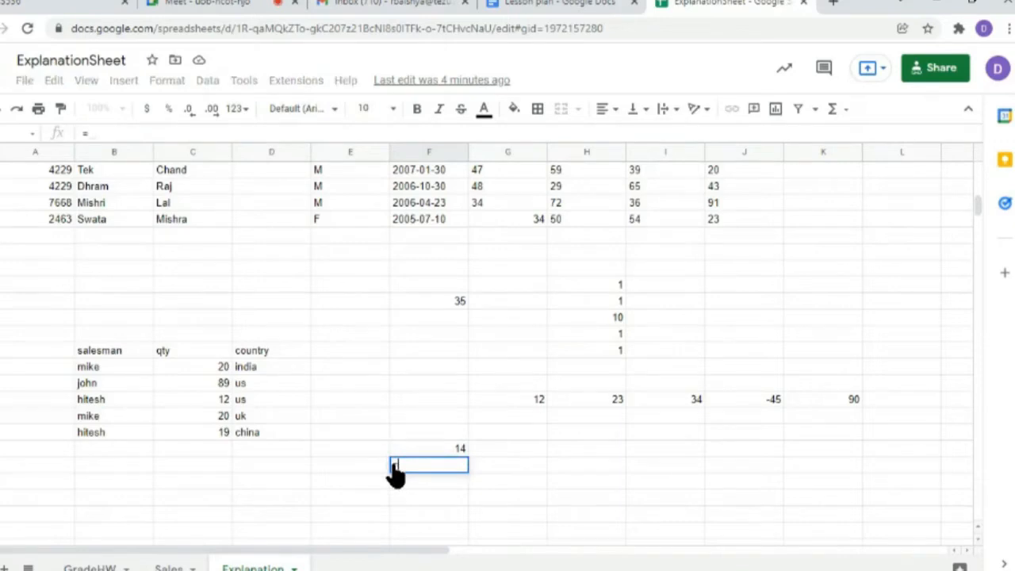
pyautogui.write('=sum')
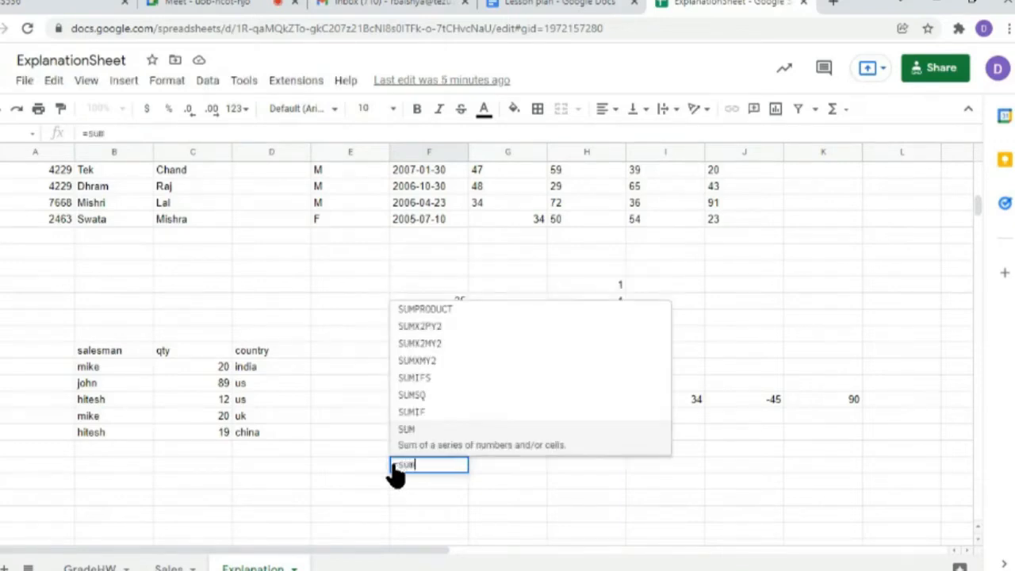
pyautogui.write('(')
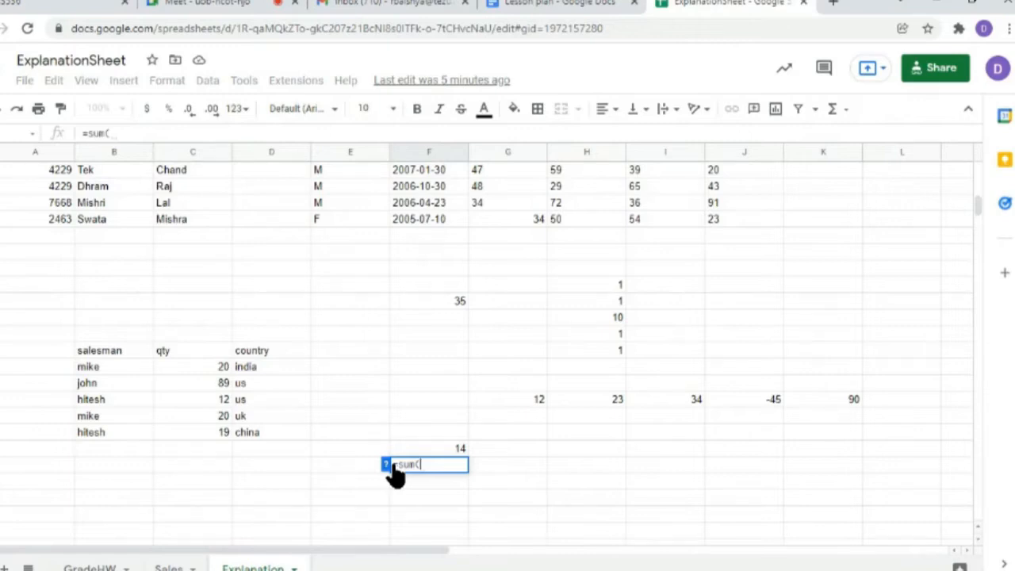
# - Write the range H105:H109 as the argument of the F116 SUM formula and close the bracket
pyautogui.write('H18')
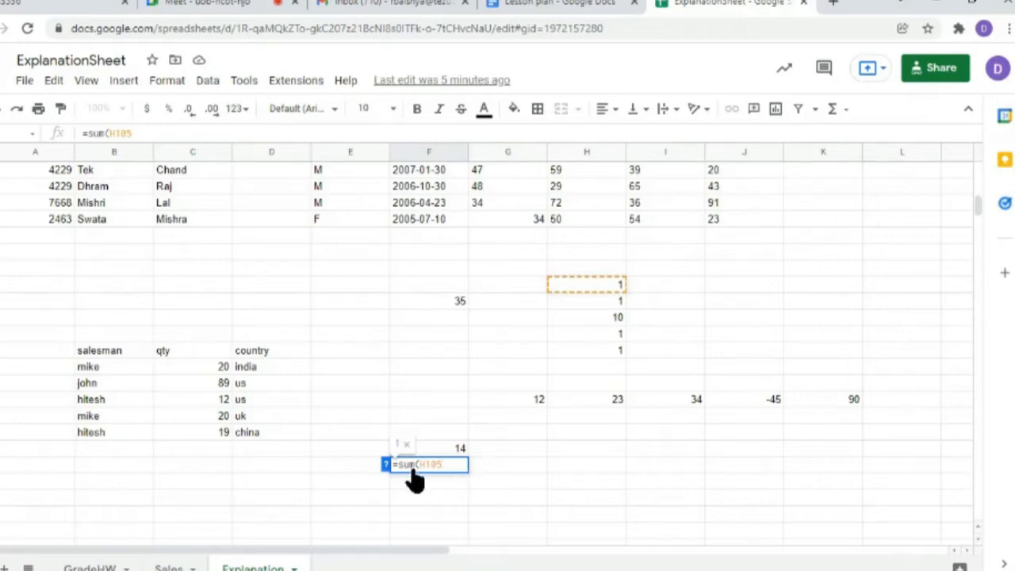
pyautogui.write(':H')
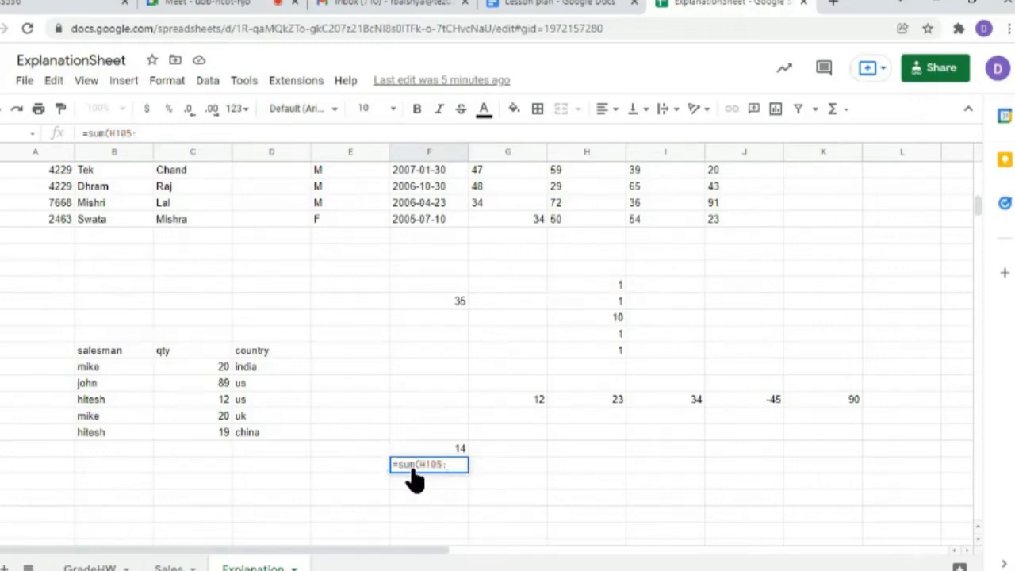
pyautogui.write('1')
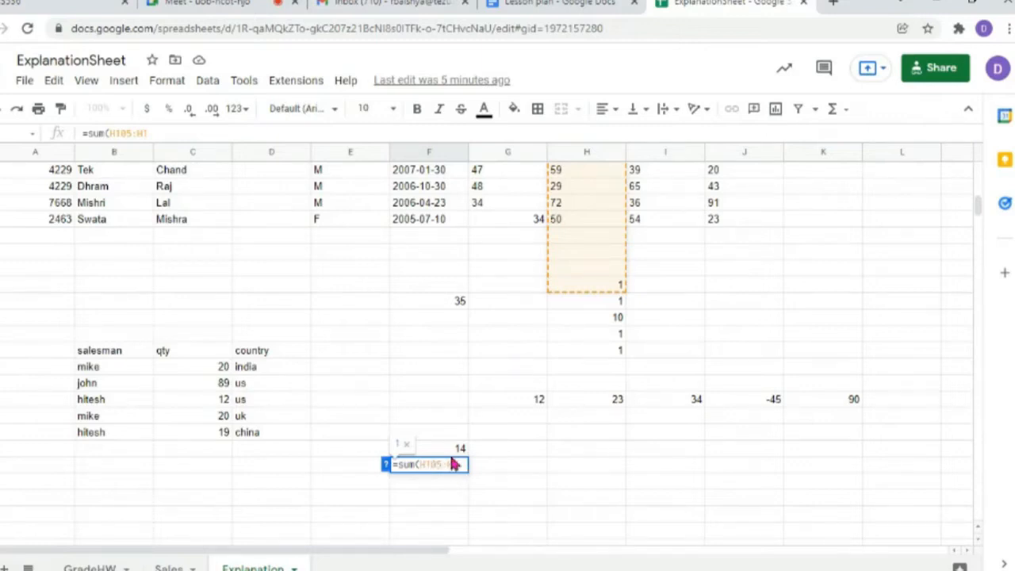
pyautogui.write('09')
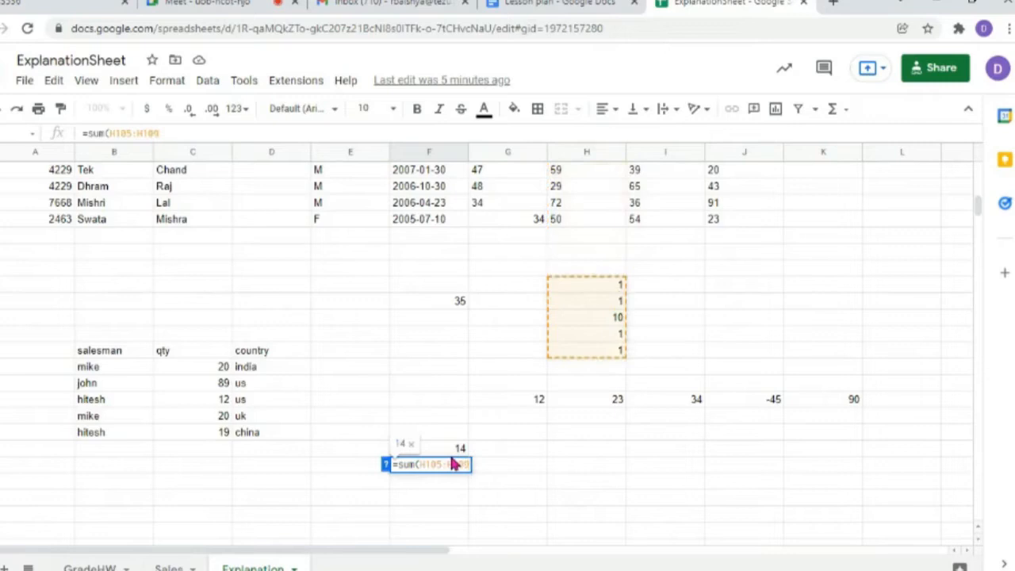
pyautogui.write(')')
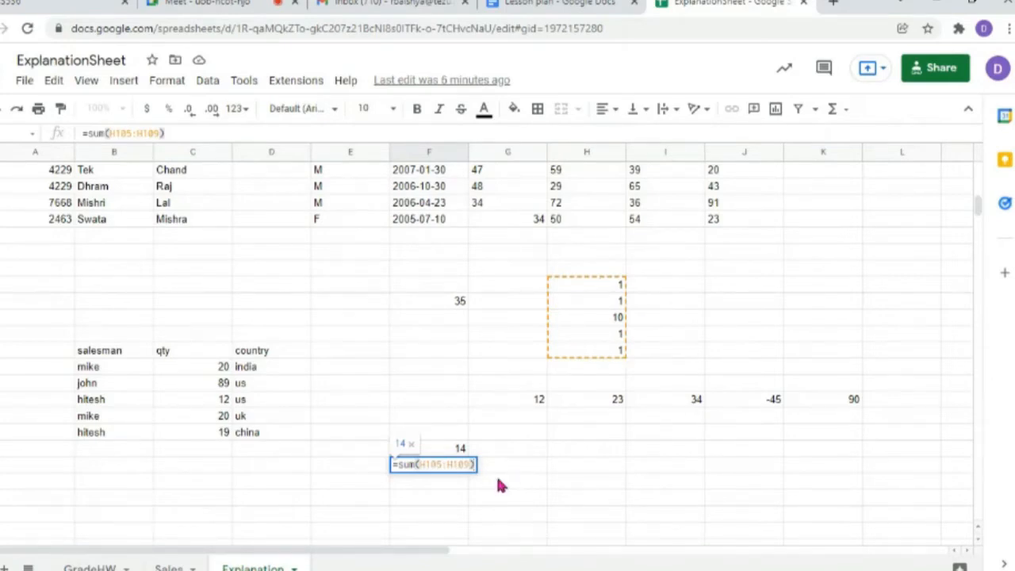
# - Erase the range and closing bracket from the F116 formula, keeping only its opening =sum( part
pyautogui.press('BackSpace')
pyautogui.press('BackSpace')
pyautogui.press('BackSpace')
pyautogui.press('BackSpace')
pyautogui.press('BackSpace')
pyautogui.press('BackSpace')
pyautogui.press('BackSpace')
pyautogui.press('BackSpace')
pyautogui.press('BackSpace')
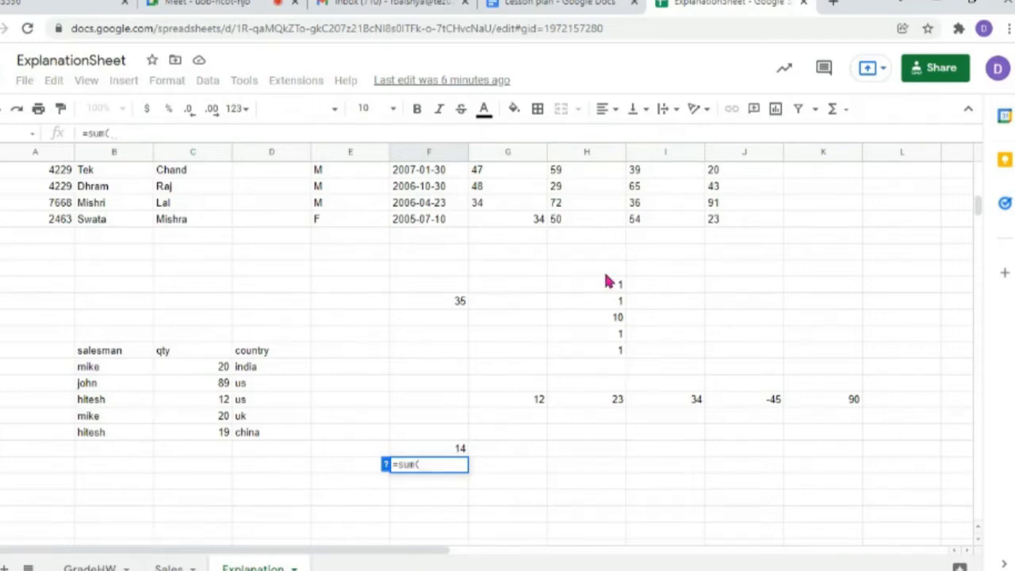
# - Complete the F116 formula as =sum(H105:H109) by selecting the range on the sheet, and compare it with the F115 formula
pyautogui.click(584, 287)
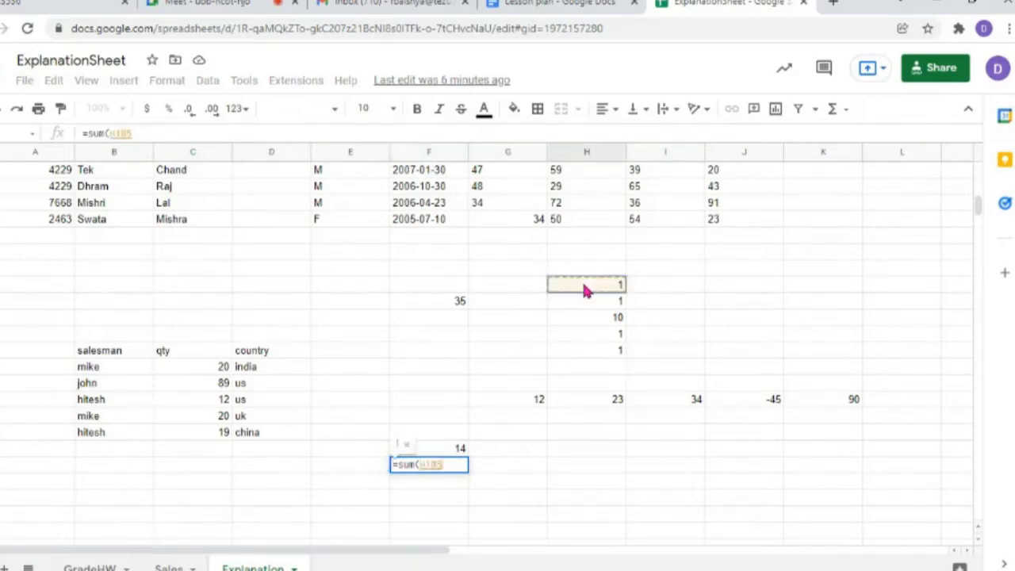
pyautogui.moveTo(584, 289); pyautogui.dragTo(594, 345)
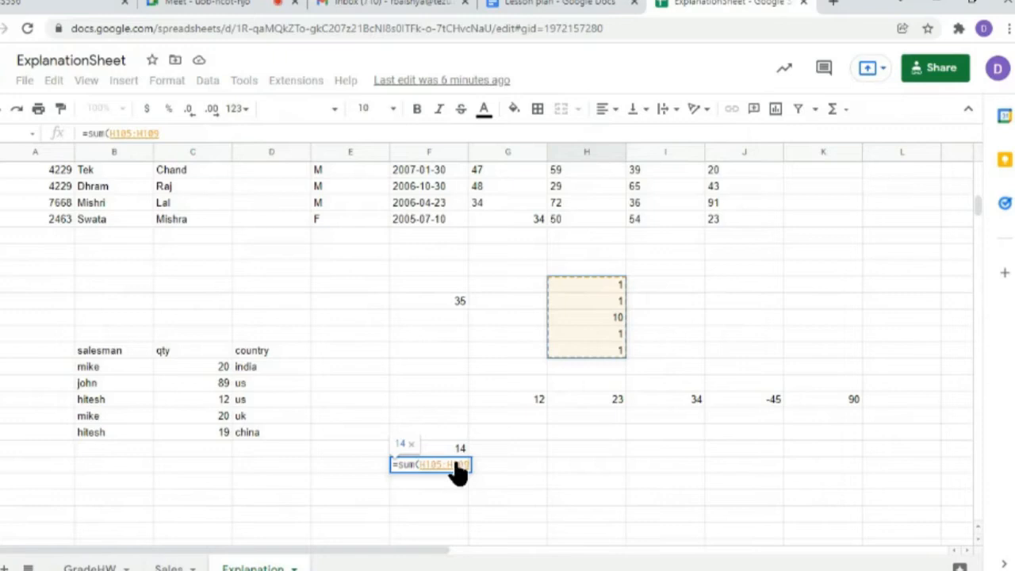
pyautogui.write(')')
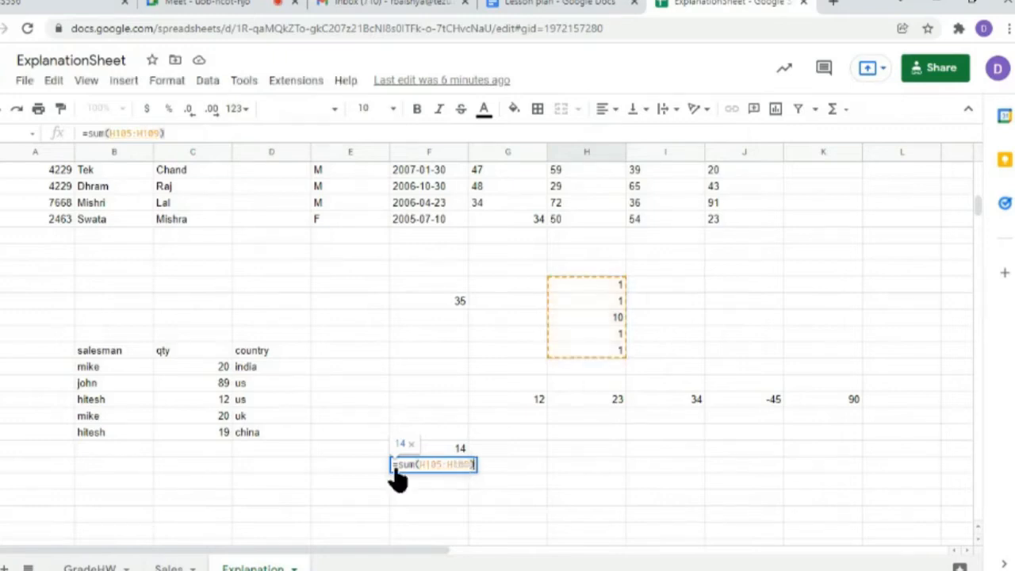
pyautogui.press('Return')
pyautogui.click(457, 466)
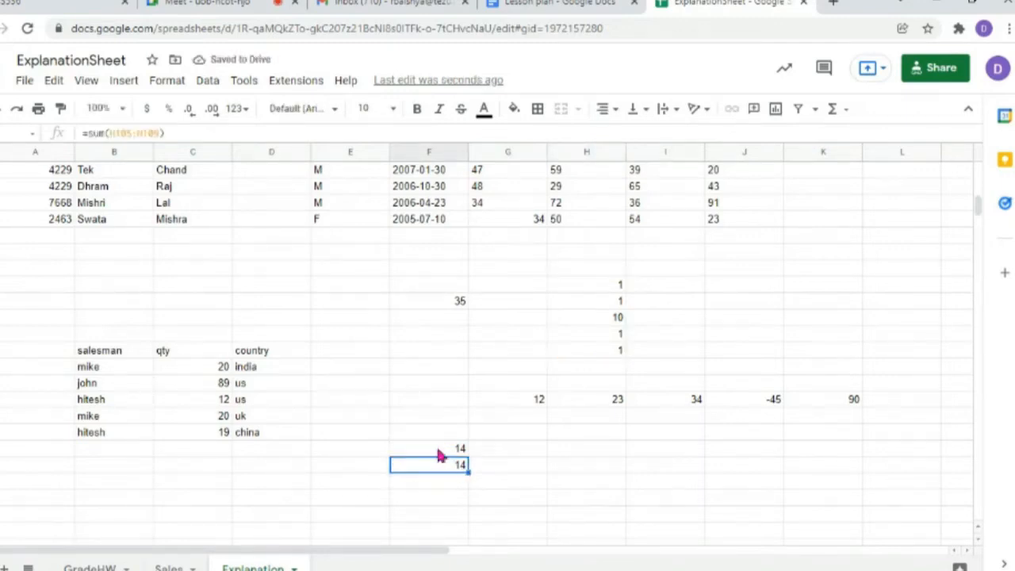
pyautogui.click(444, 449)
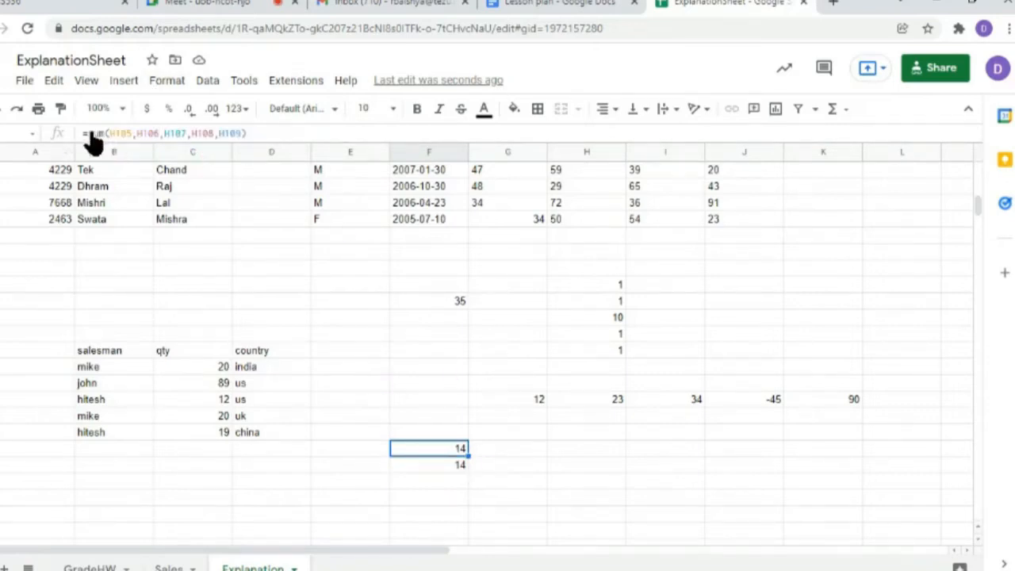
pyautogui.click(424, 464)
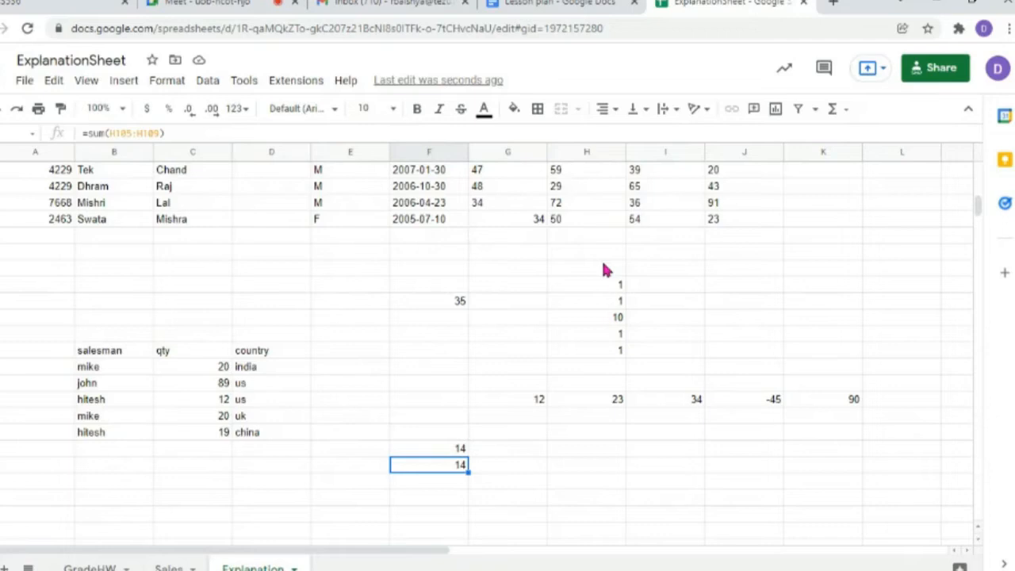
# - Go through the row of numbers in cells G112 to K112 one by one
pyautogui.click(520, 399)
pyautogui.click(612, 402)
pyautogui.click(668, 402)
pyautogui.click(757, 400)
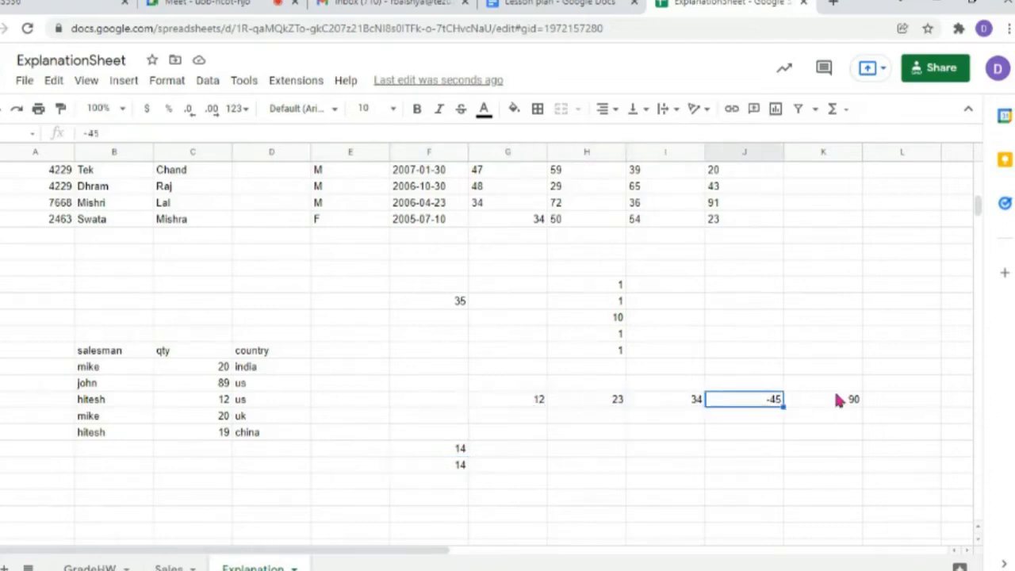
pyautogui.click(832, 398)
pyautogui.click(558, 448)
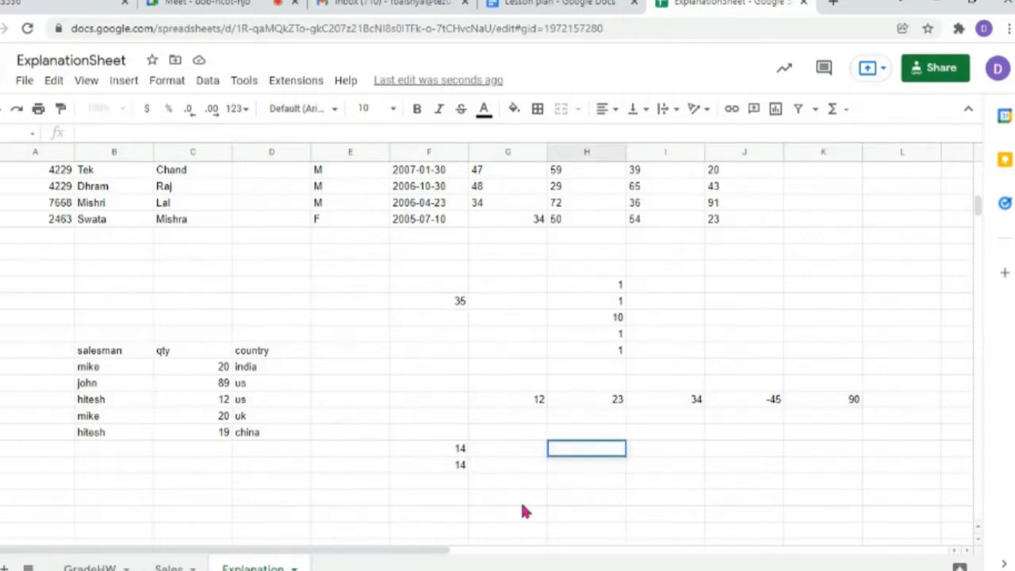
pyautogui.click(560, 497)
pyautogui.click(563, 450)
pyautogui.click(899, 399)
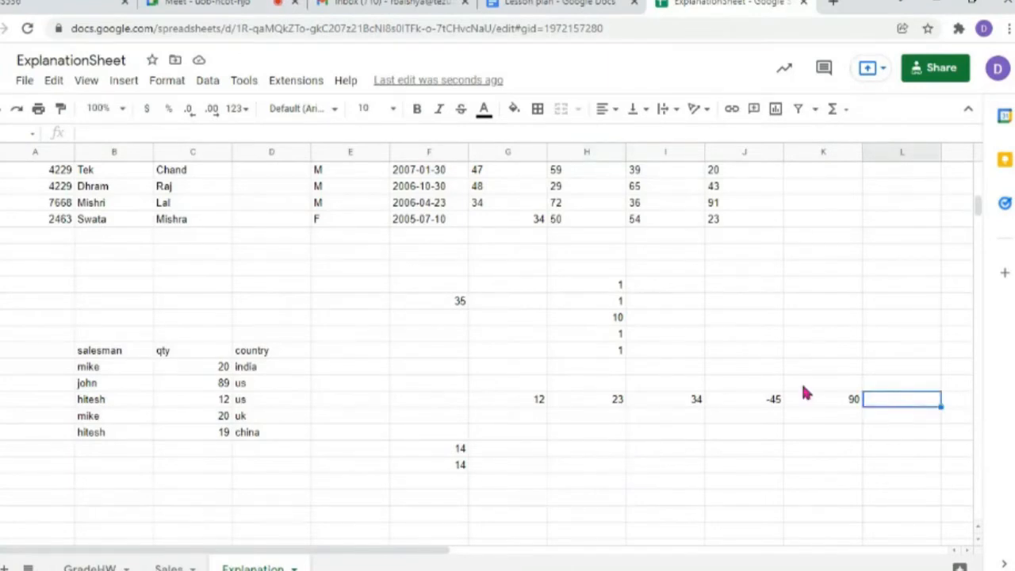
pyautogui.click(606, 368)
pyautogui.click(568, 434)
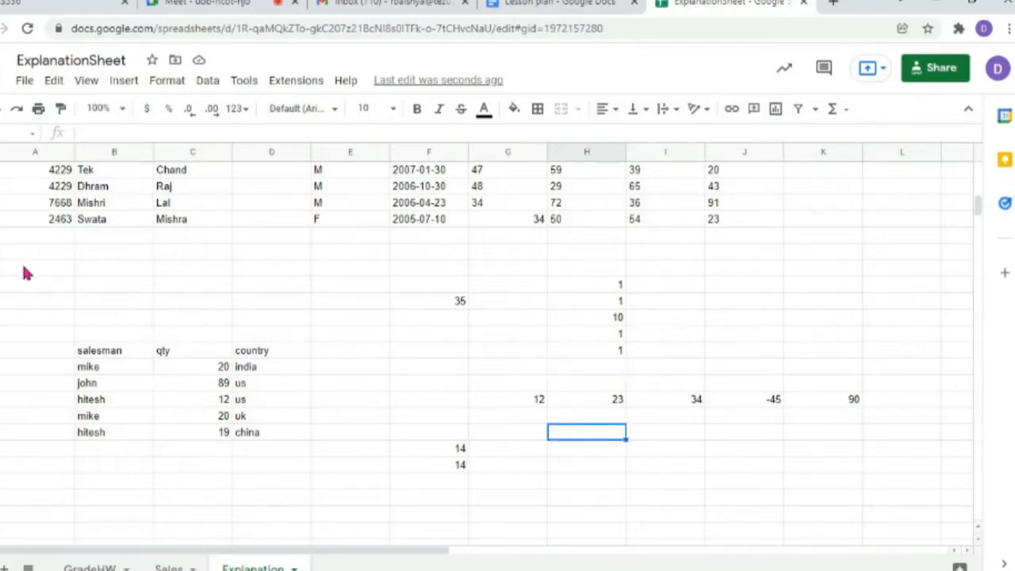
pyautogui.click(25, 269)
# - Try a SUM formula in H114 over the row range G112:K112, switching its range to the TEST2 column scores
pyautogui.click(583, 436)
pyautogui.doubleClick(564, 436)
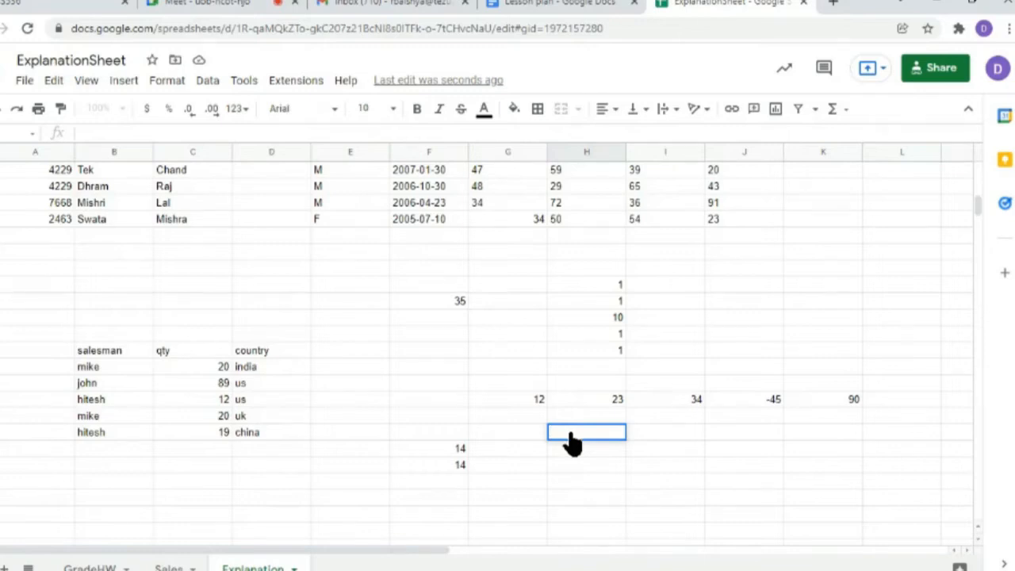
pyautogui.write('=sum(')
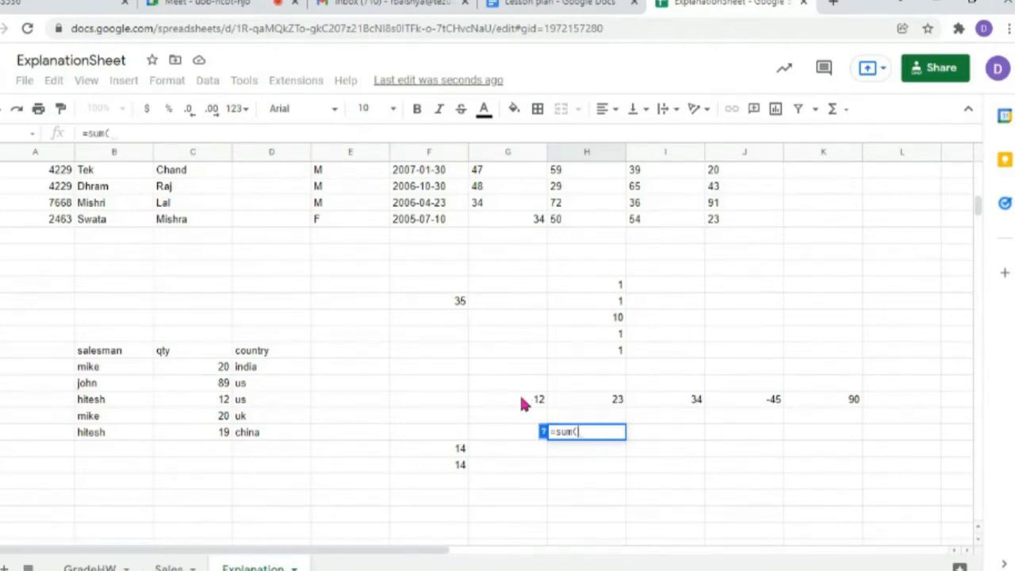
pyautogui.moveTo(523, 398); pyautogui.dragTo(832, 408)
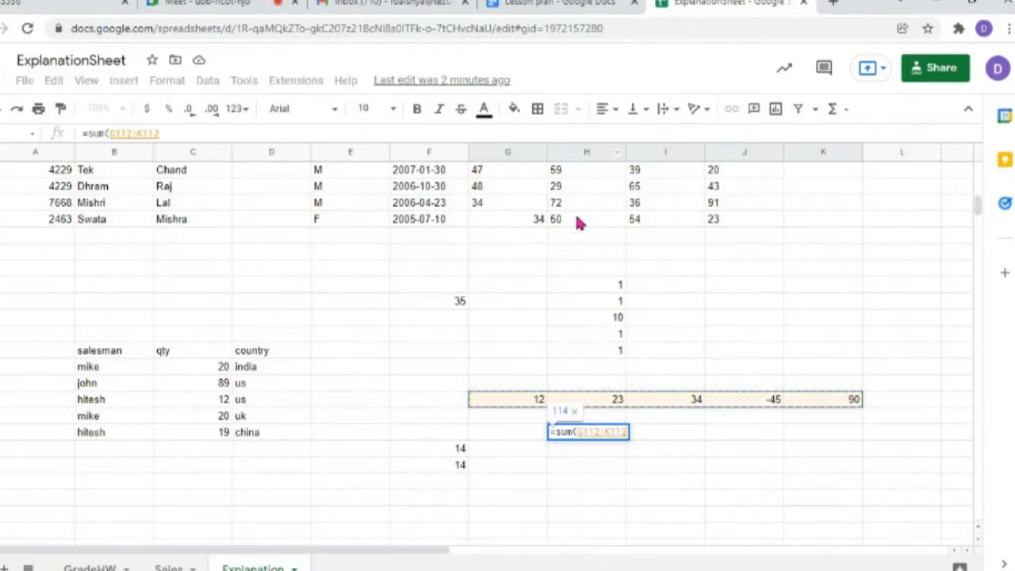
pyautogui.moveTo(575, 218); pyautogui.dragTo(579, 194)
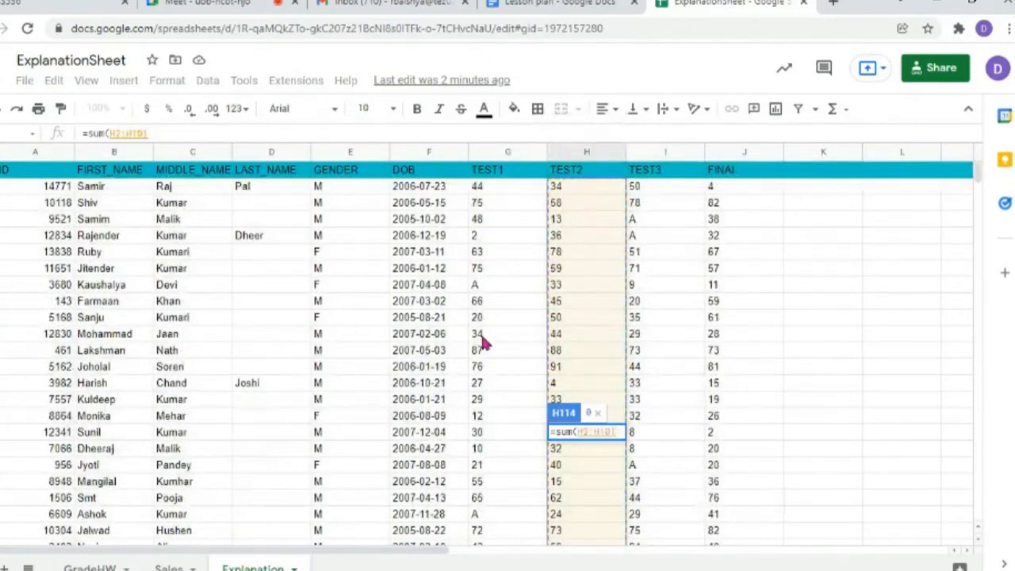
pyautogui.press('Return')
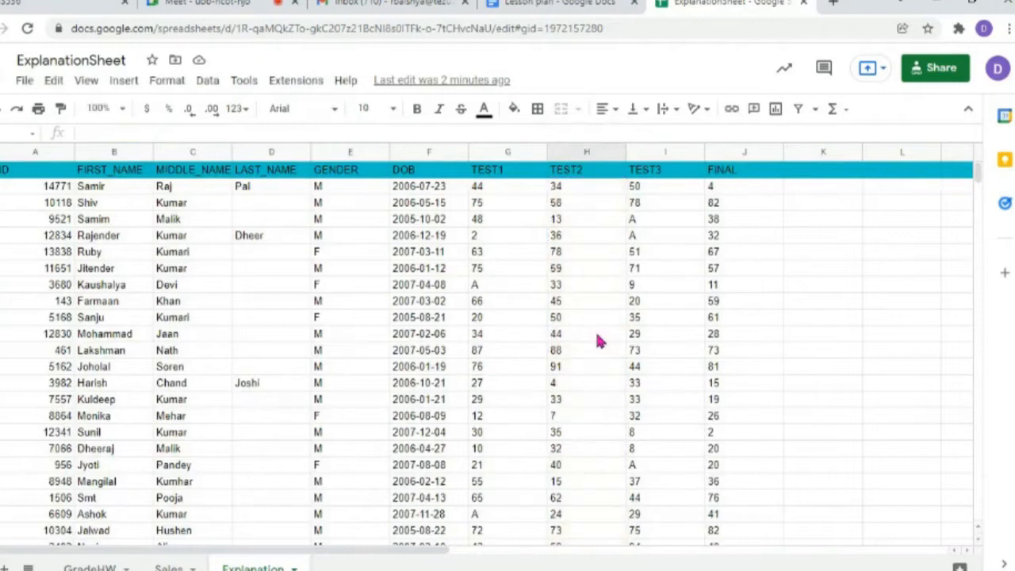
pyautogui.moveTo(979, 176); pyautogui.dragTo(978, 207)
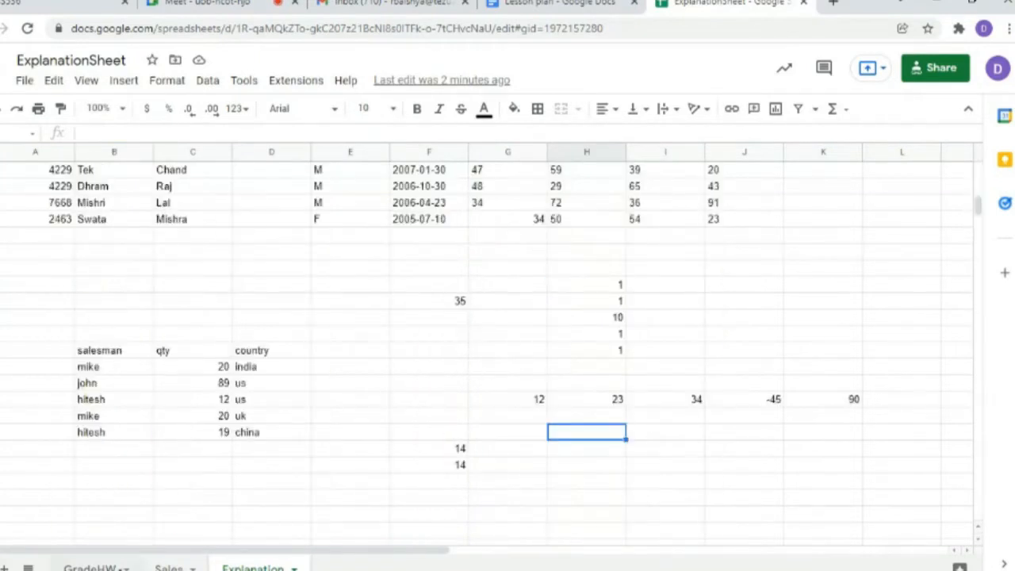
# - Examine the PRICEEACH values on the Sales sheet and return to the Explanation sheet
pyautogui.click(168, 568)
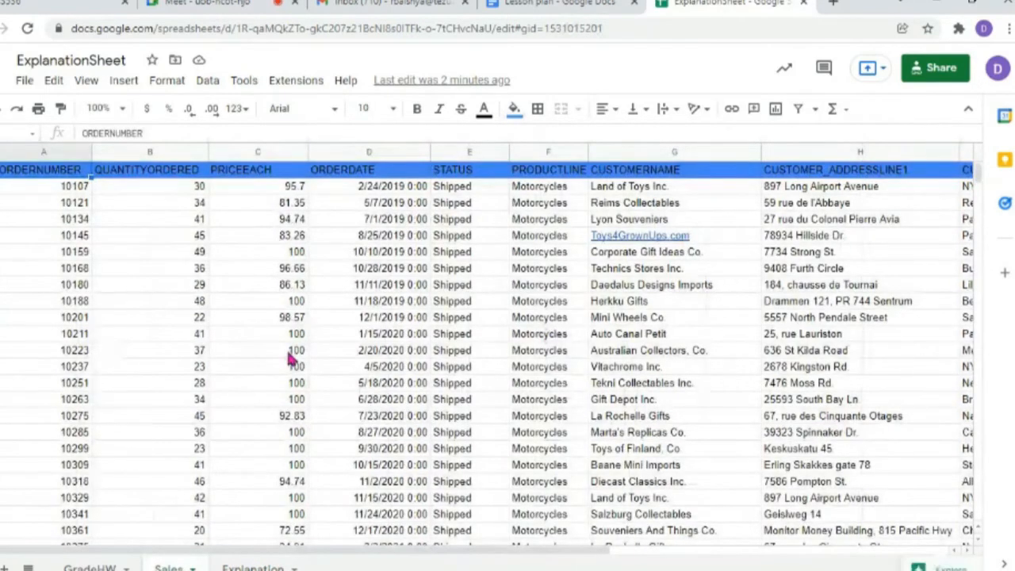
pyautogui.moveTo(275, 188); pyautogui.dragTo(272, 389)
pyautogui.click(252, 567)
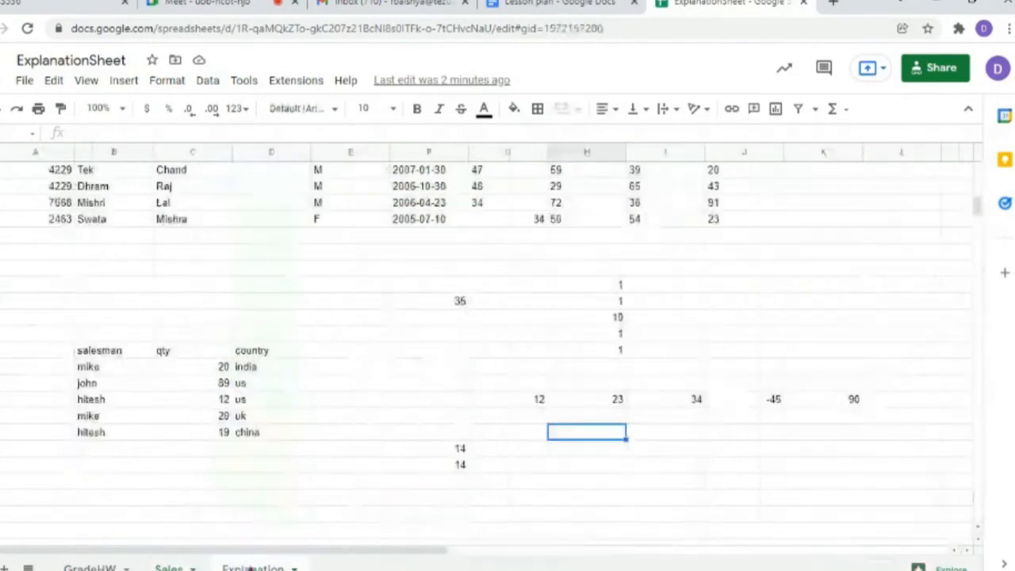
# - Enter the formula =sum(g112:K112) in cell H114 to add up the horizontal row of numbers
pyautogui.doubleClick(583, 438)
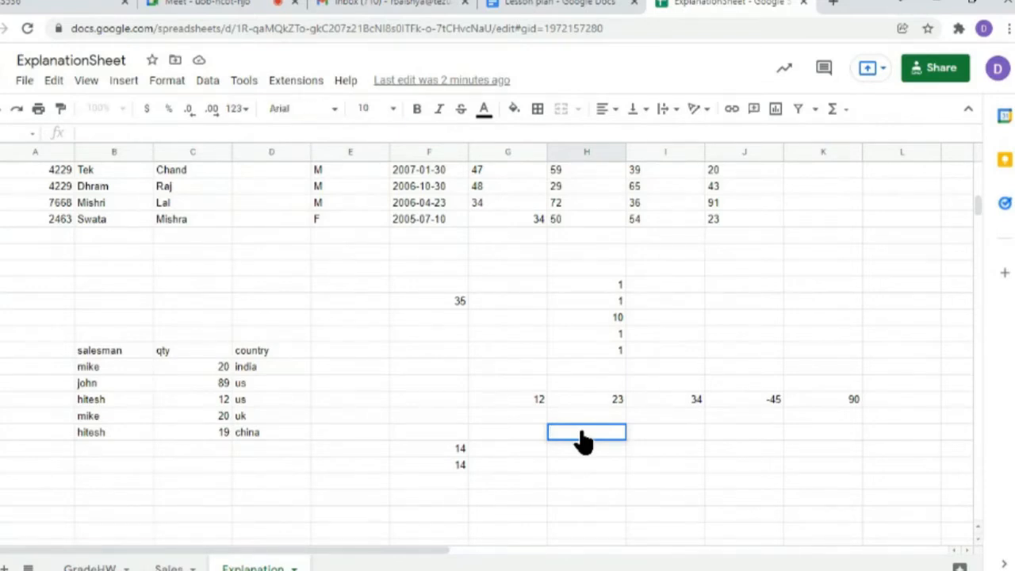
pyautogui.write('=')
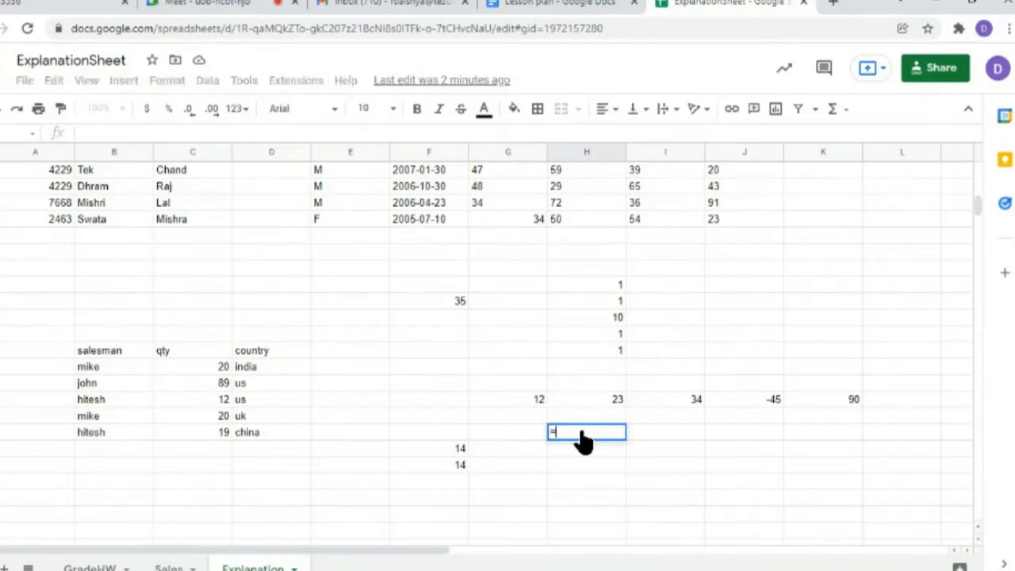
pyautogui.write('sum(')
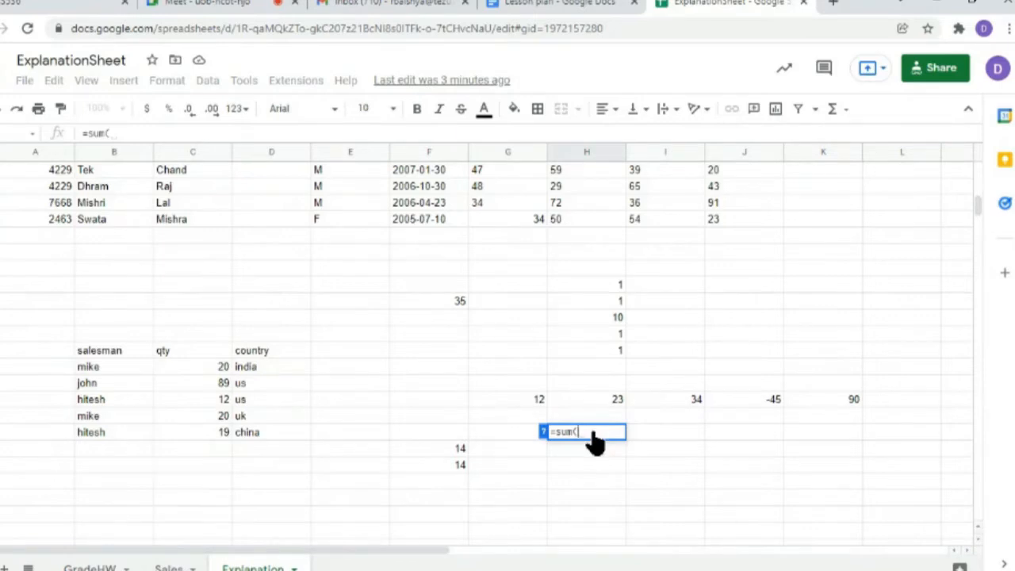
pyautogui.write('g')
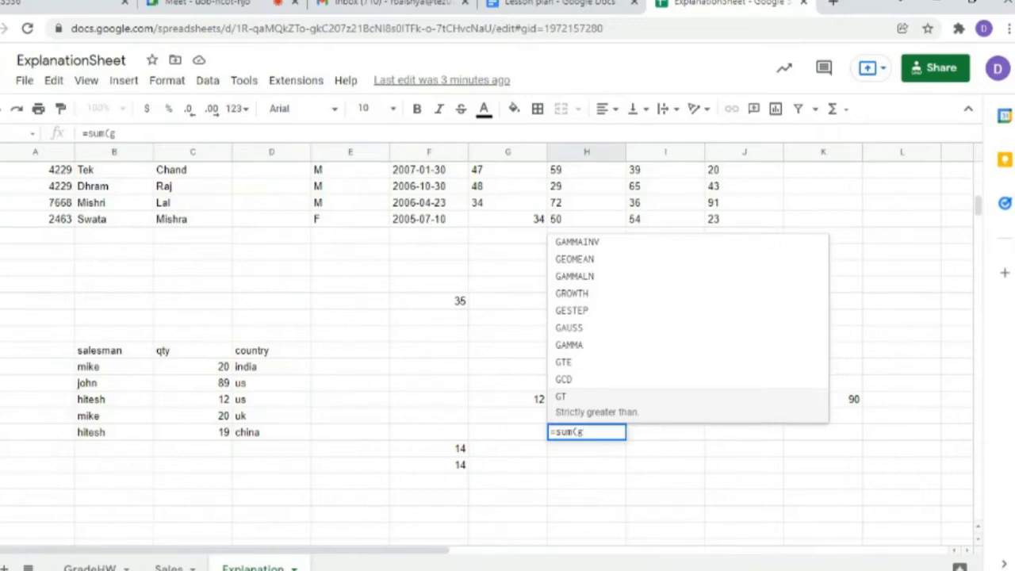
pyautogui.click(610, 440)
pyautogui.write('12')
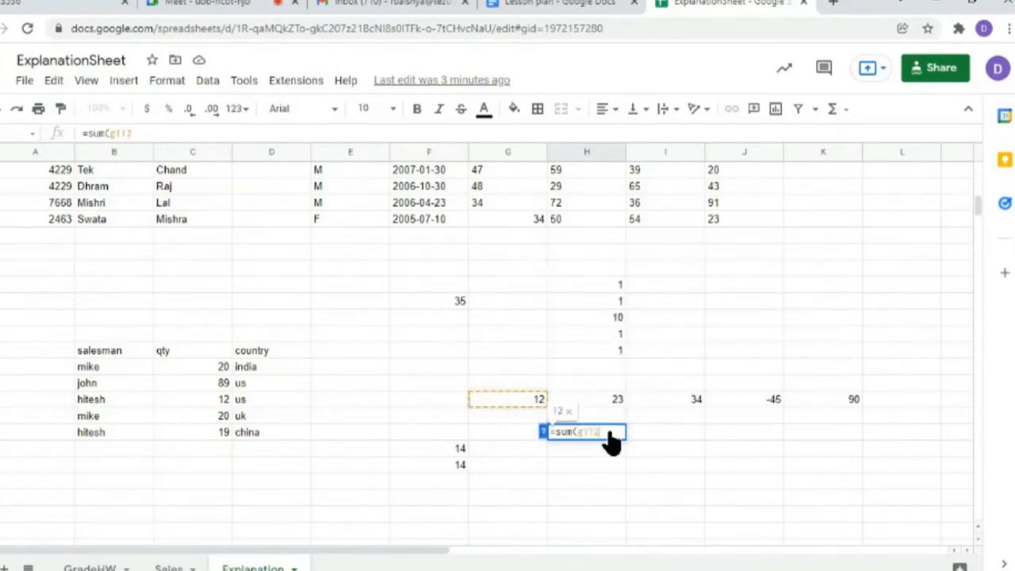
pyautogui.write(':')
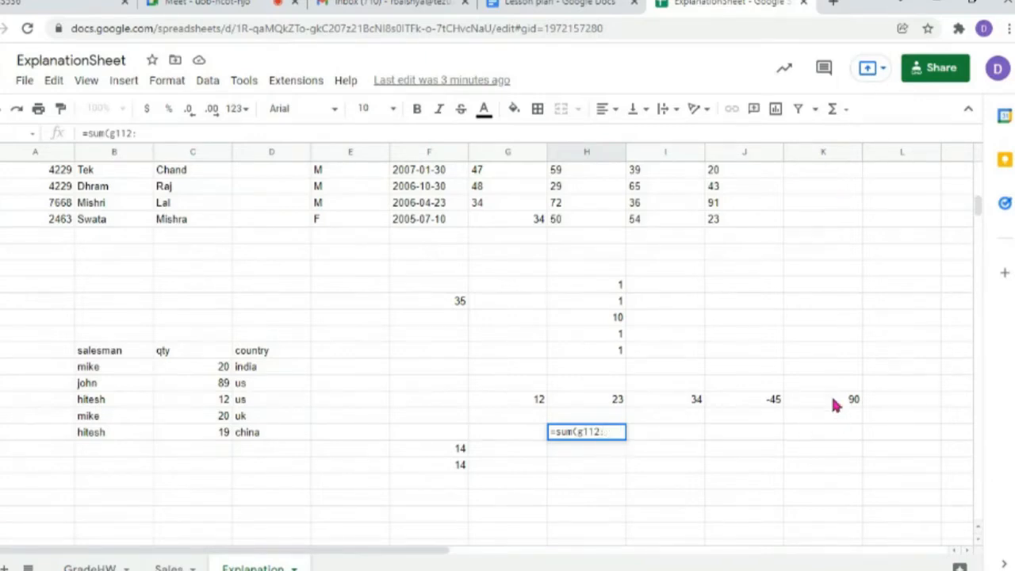
pyautogui.write('K')
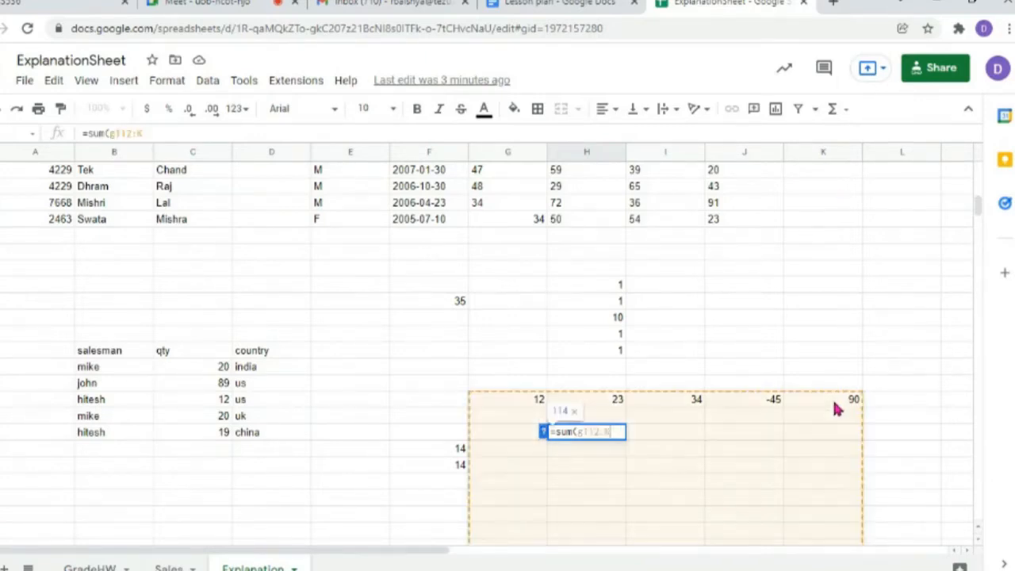
pyautogui.write('12')
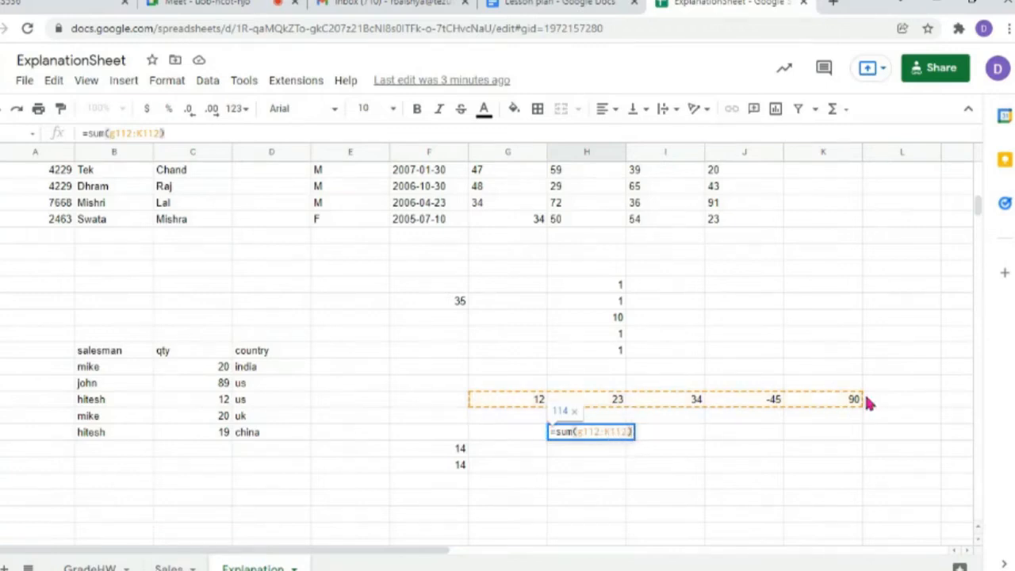
pyautogui.press('Return')
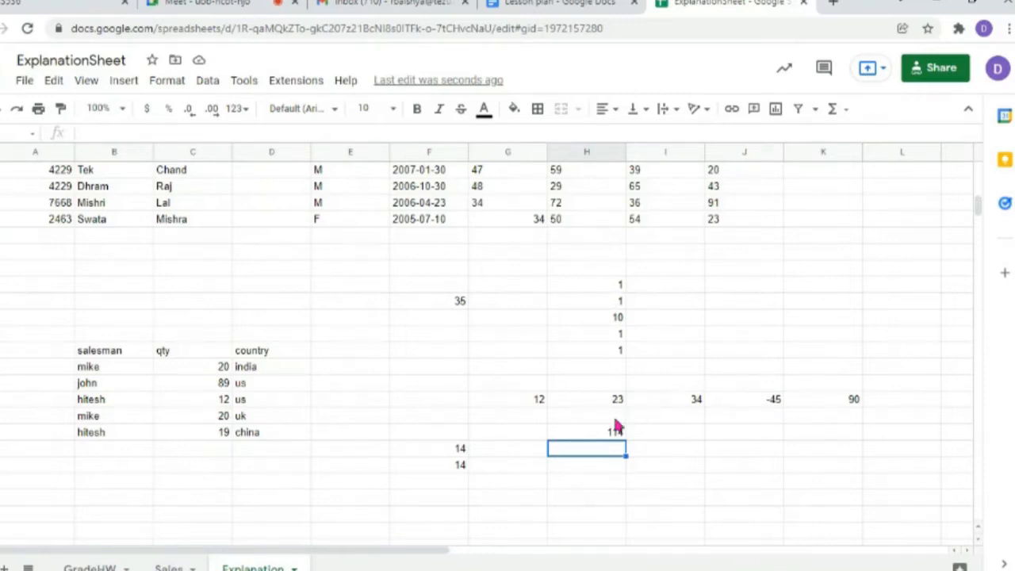
# - Fill cells I105 to I109 with the values 1, 2, 4, 3 and 2
pyautogui.click(647, 286)
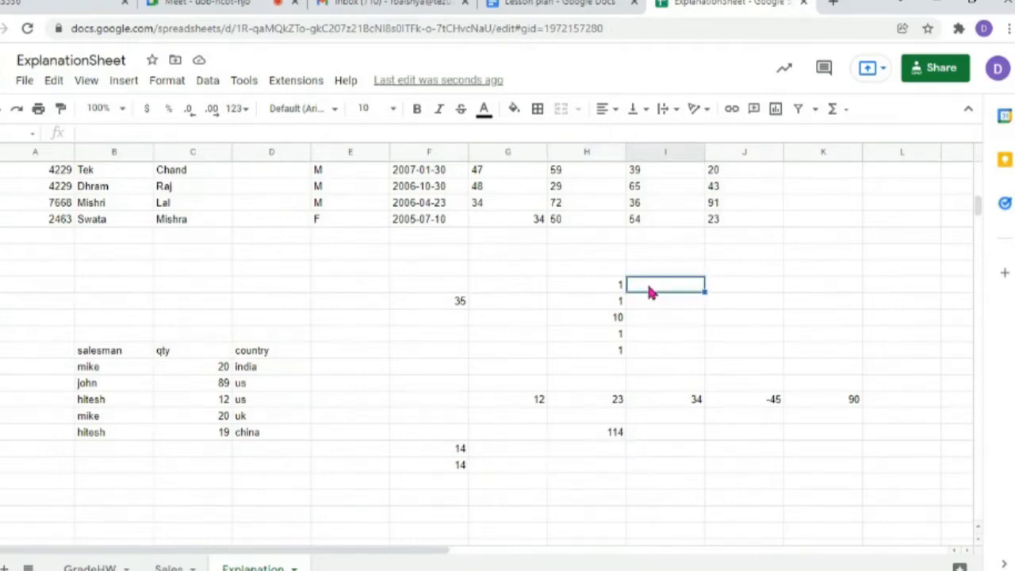
pyautogui.write('1')
pyautogui.press('Return')
pyautogui.write('2')
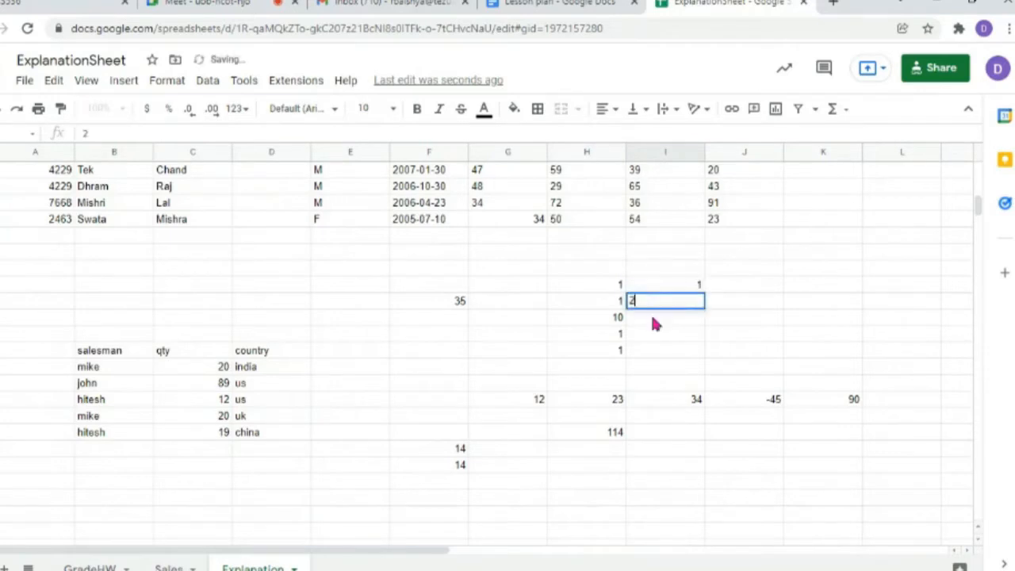
pyautogui.press('Return')
pyautogui.write('4')
pyautogui.press('Return')
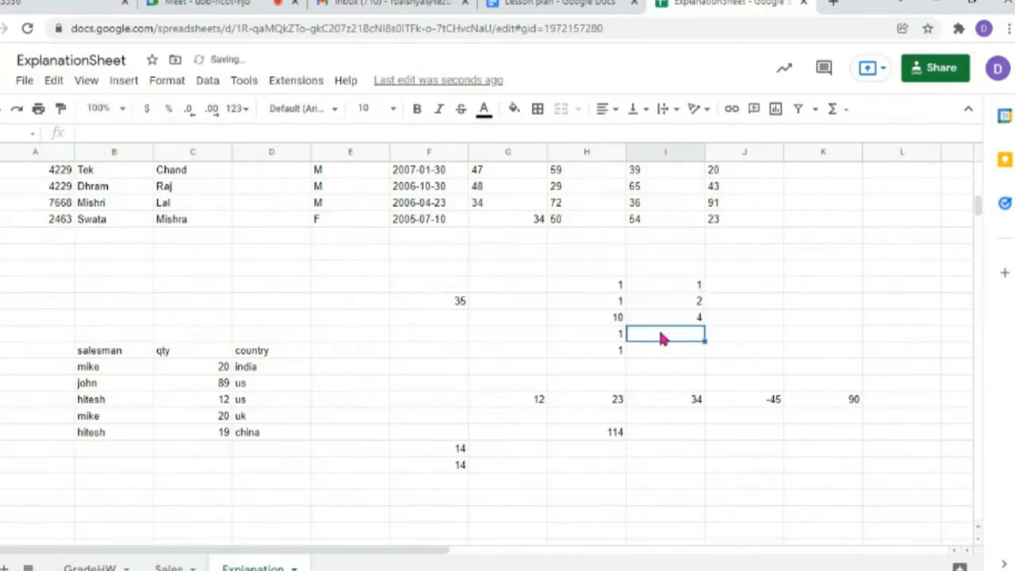
pyautogui.write('3')
pyautogui.press('Return')
pyautogui.write('2')
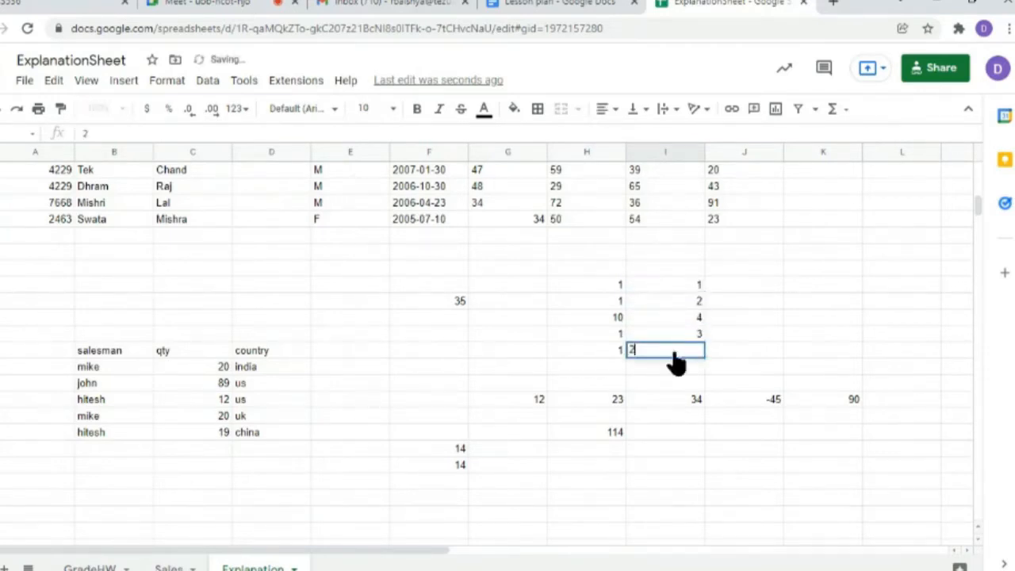
pyautogui.click(734, 271)
# - Fill cells J105 to J109 with the values 4, 1, 1, 4 and 1
pyautogui.click(737, 287)
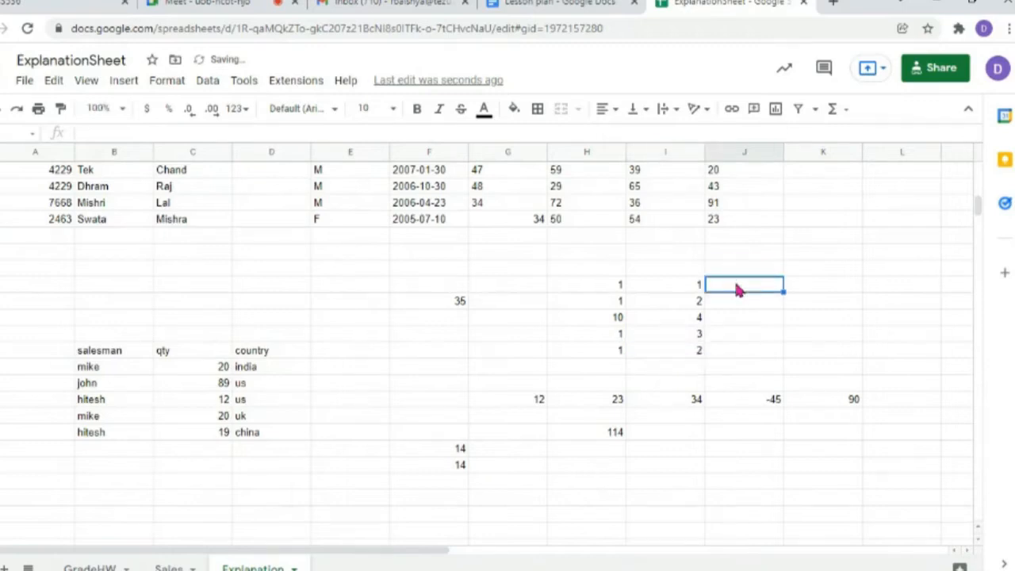
pyautogui.write('4')
pyautogui.click(730, 304)
pyautogui.write('1')
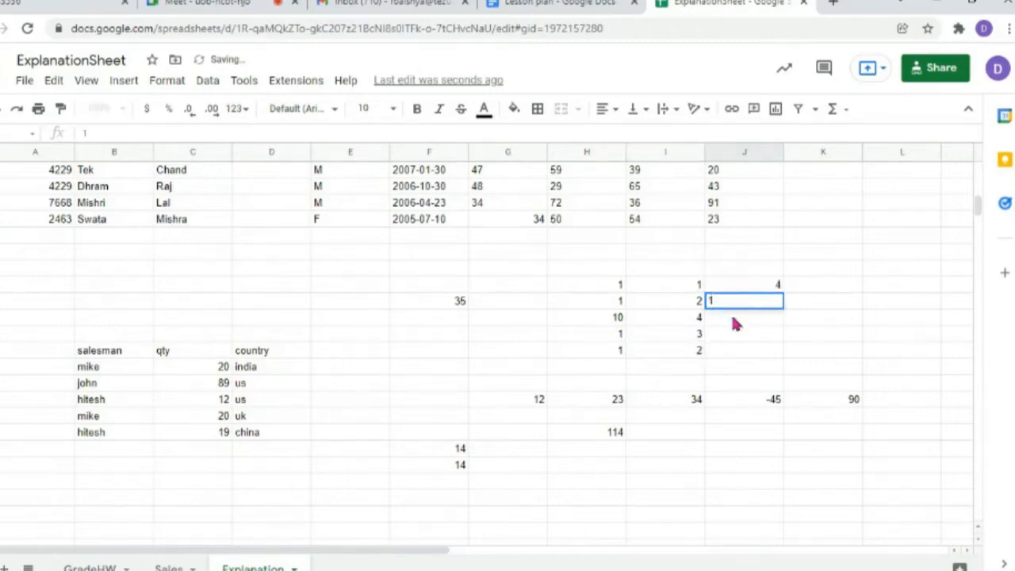
pyautogui.click(734, 321)
pyautogui.write('1')
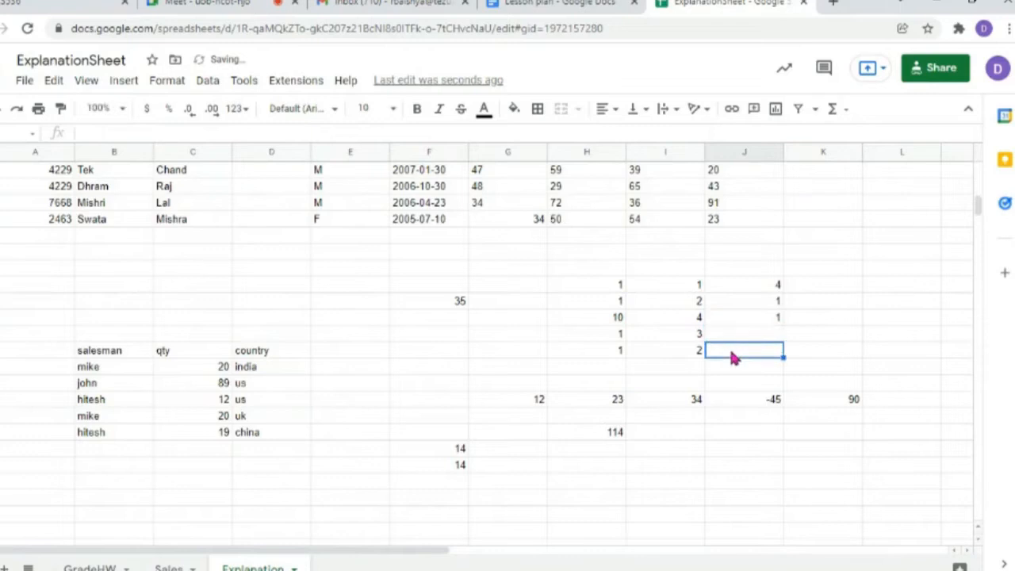
pyautogui.write('4')
pyautogui.press('Return')
pyautogui.write('1')
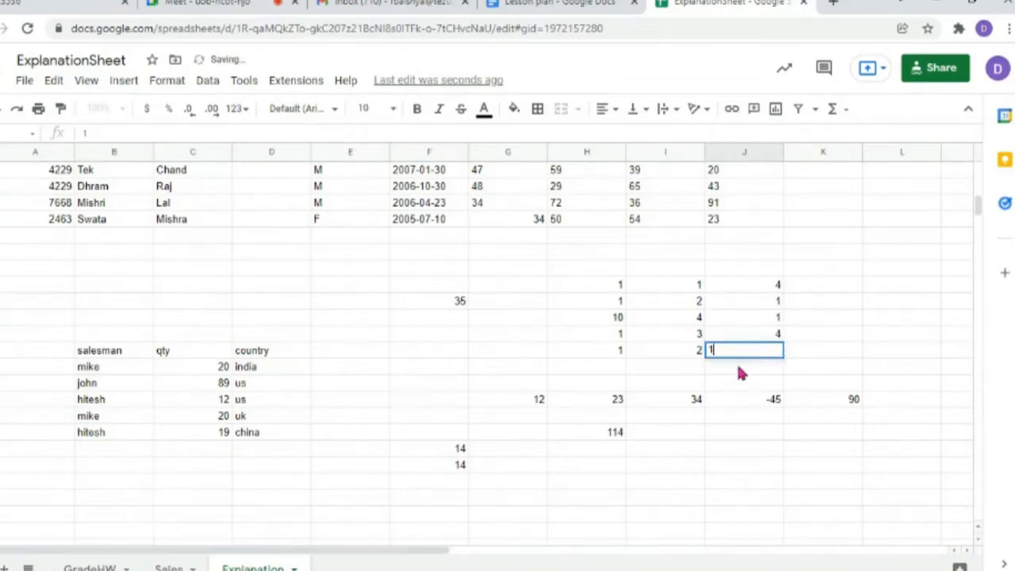
pyautogui.press('Return')
# - Enter the formula =sum(h105:j109) in cell K105 to total the three-column block of numbers
pyautogui.moveTo(610, 288); pyautogui.dragTo(774, 353)
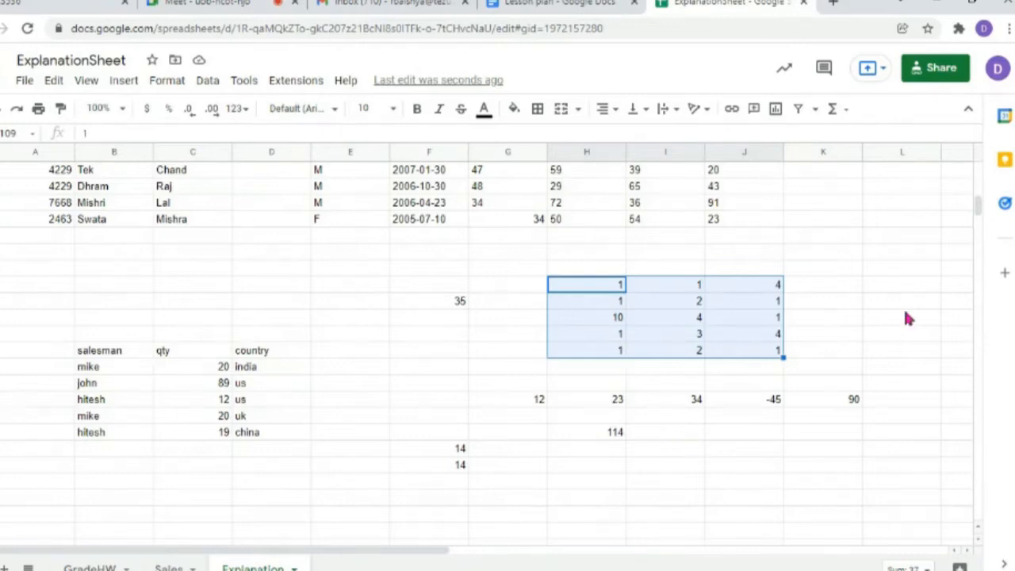
pyautogui.click(819, 288)
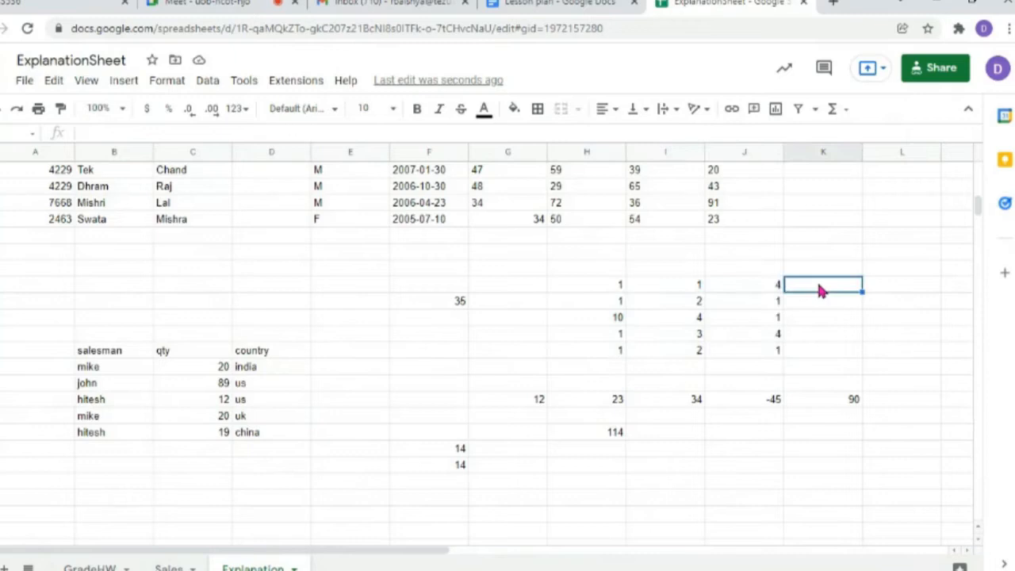
pyautogui.write('=sum')
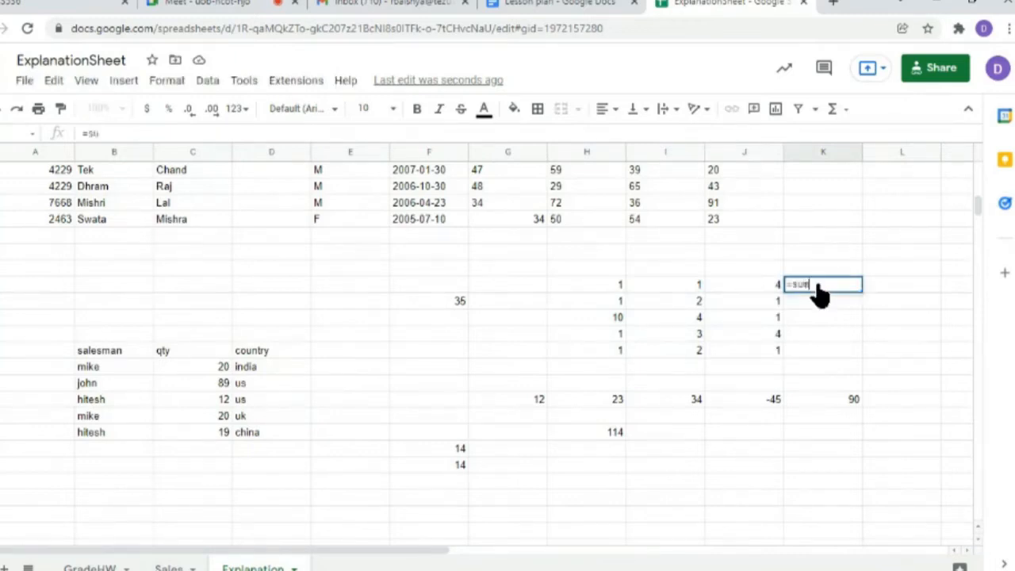
pyautogui.write('(')
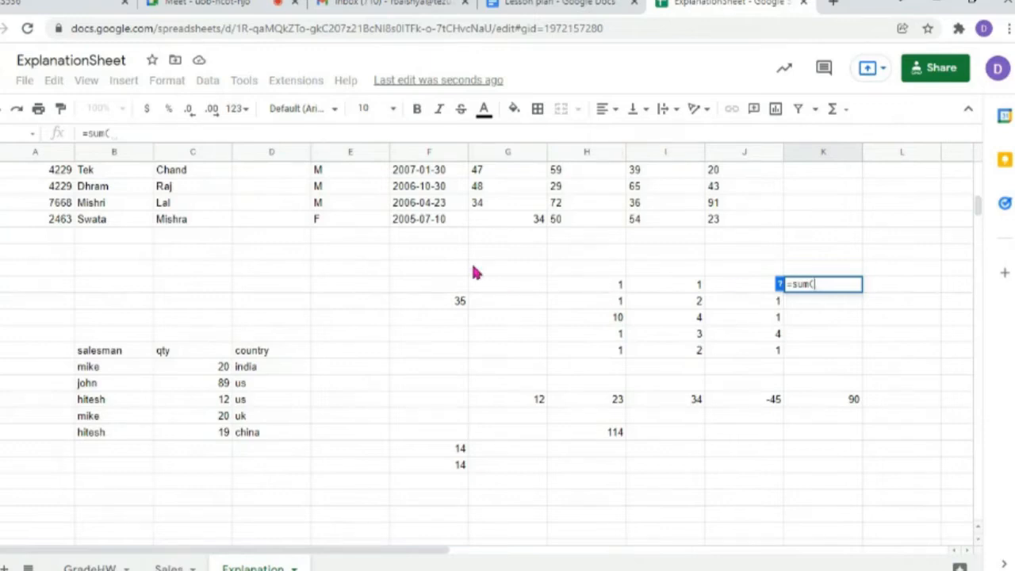
pyautogui.write('h18')
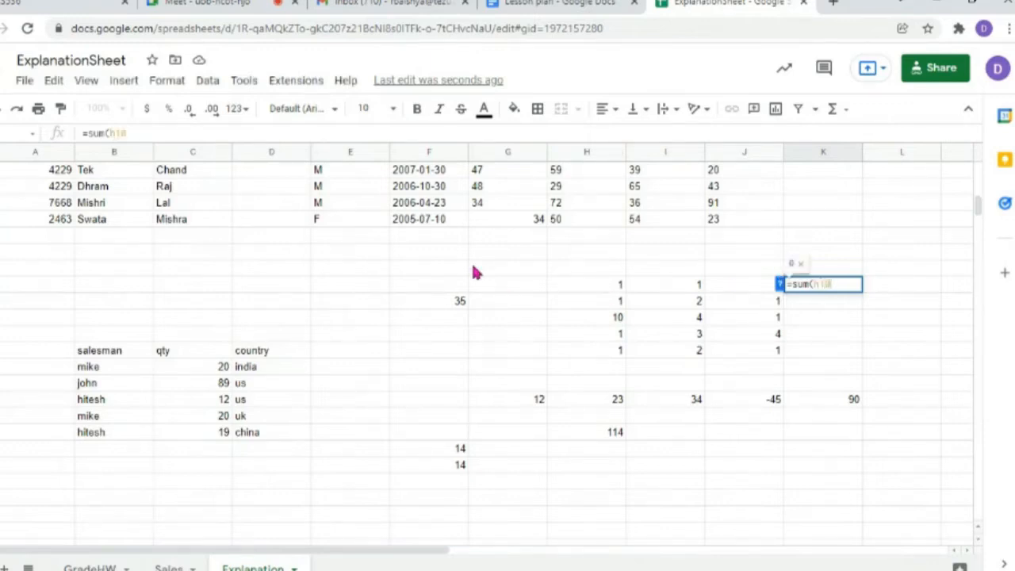
pyautogui.write(':')
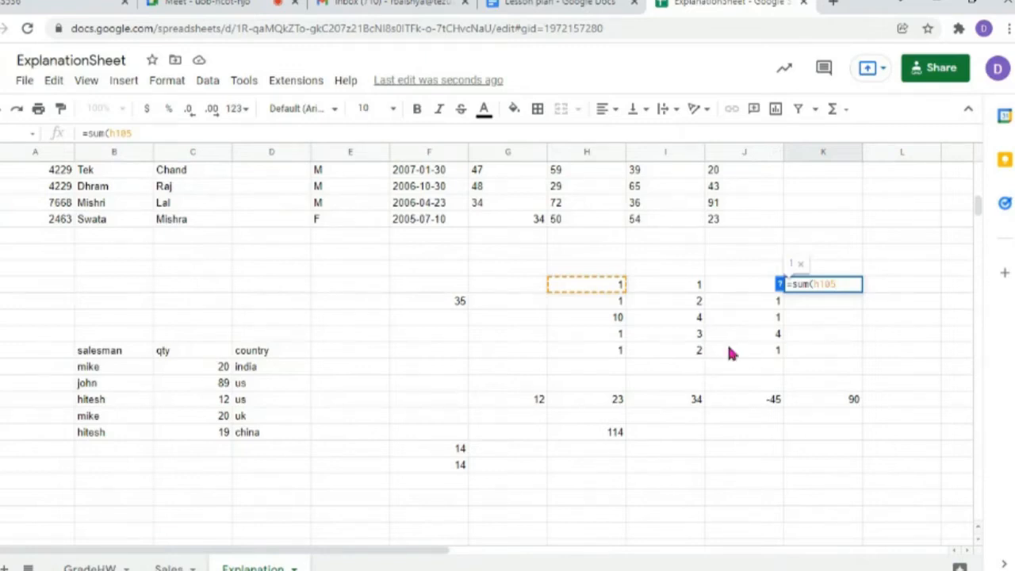
pyautogui.write(':j109')
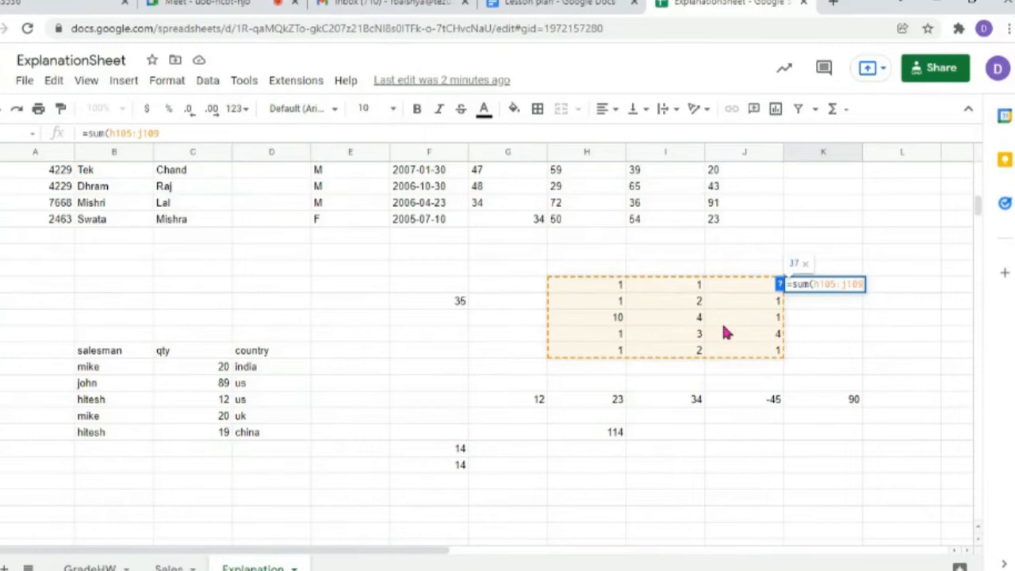
pyautogui.write(')')
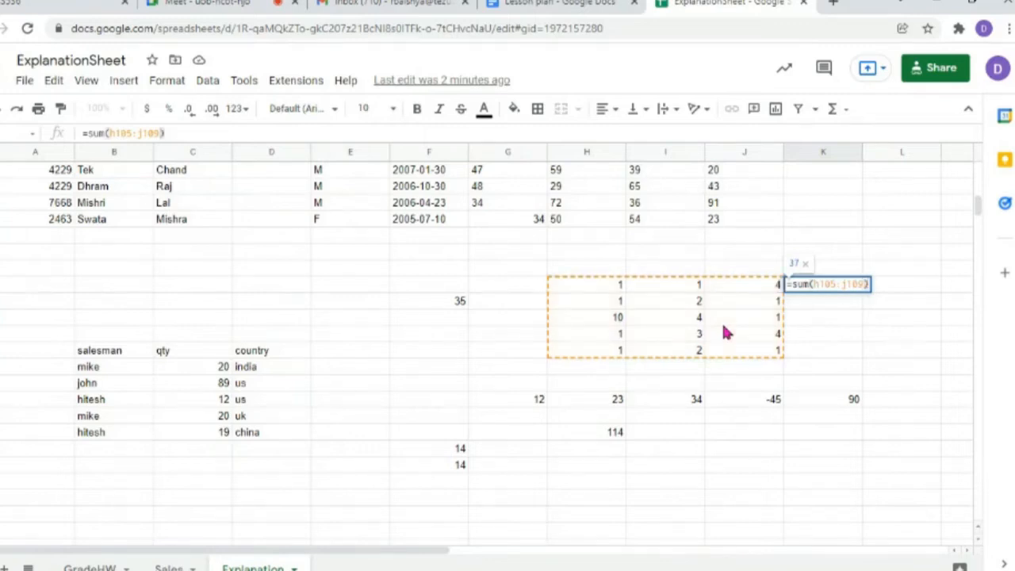
pyautogui.press('Return')
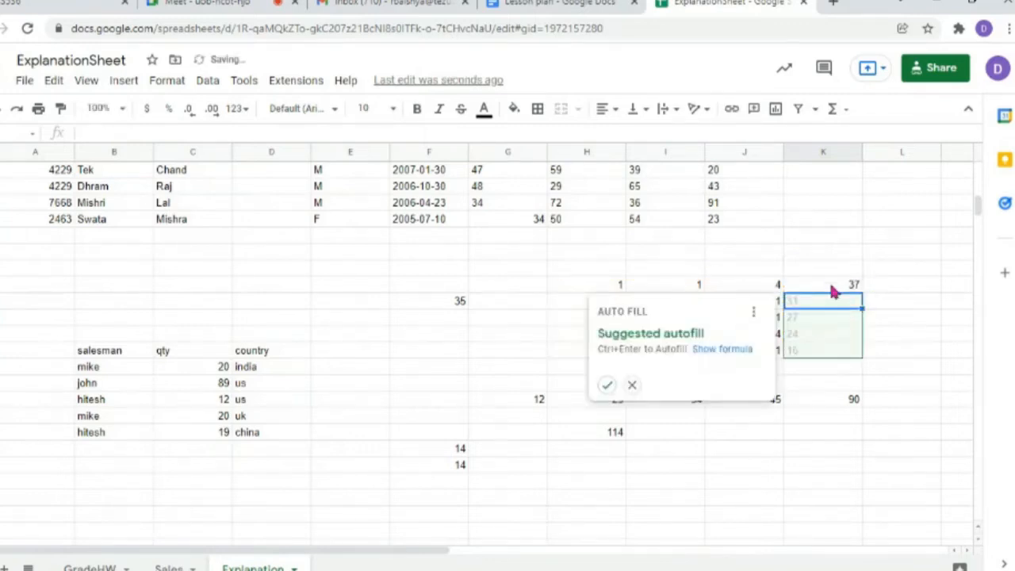
pyautogui.click(848, 286)
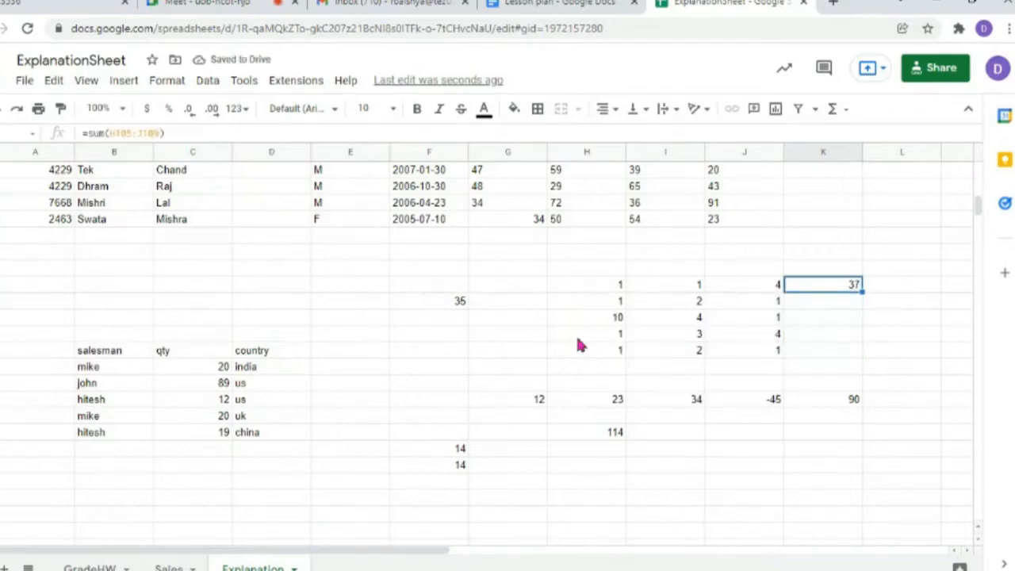
# - Change the values in cells H107 and J105 to 1
pyautogui.click(622, 322)
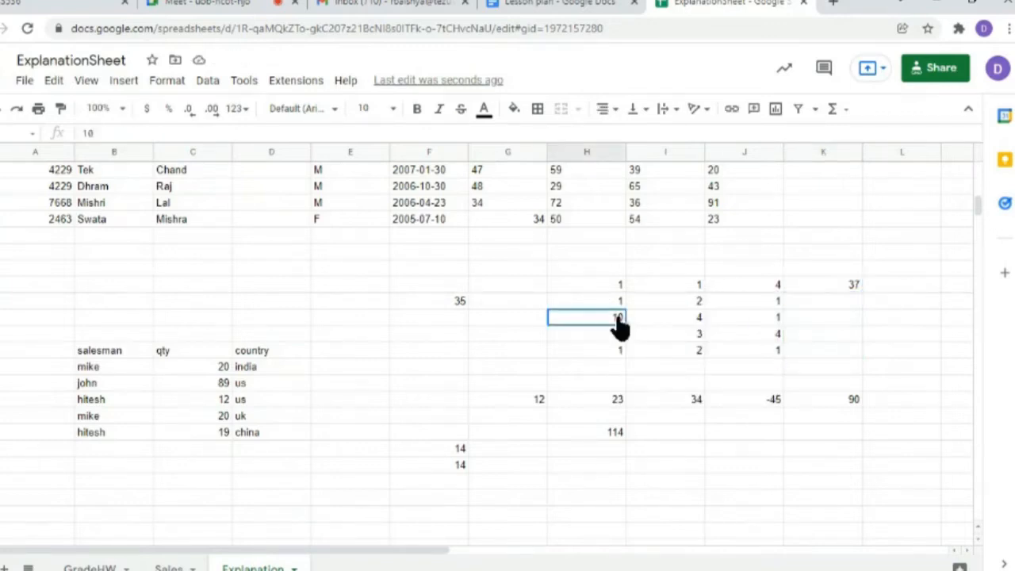
pyautogui.doubleClick(616, 321)
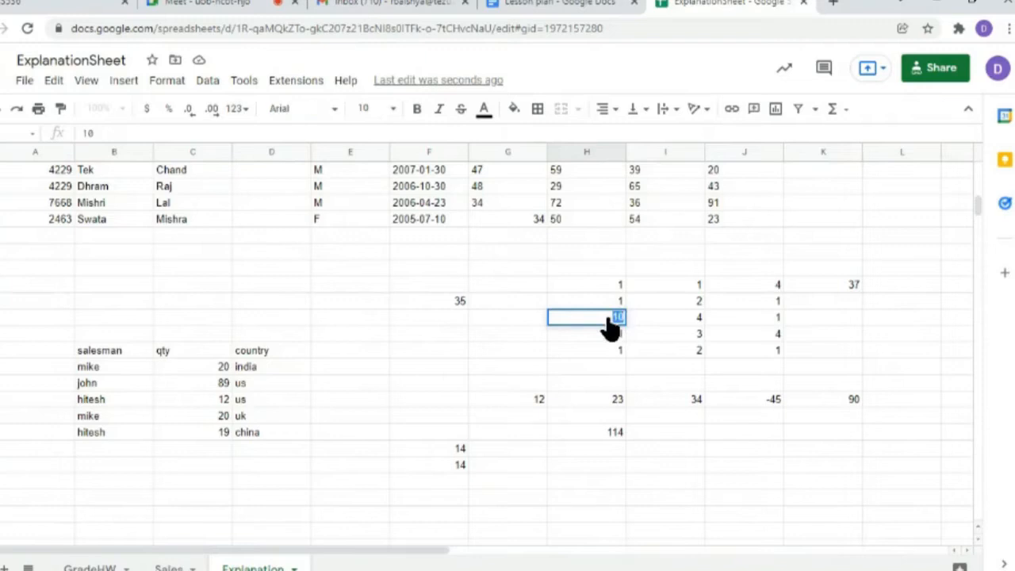
pyautogui.press('BackSpace')
pyautogui.click(778, 285)
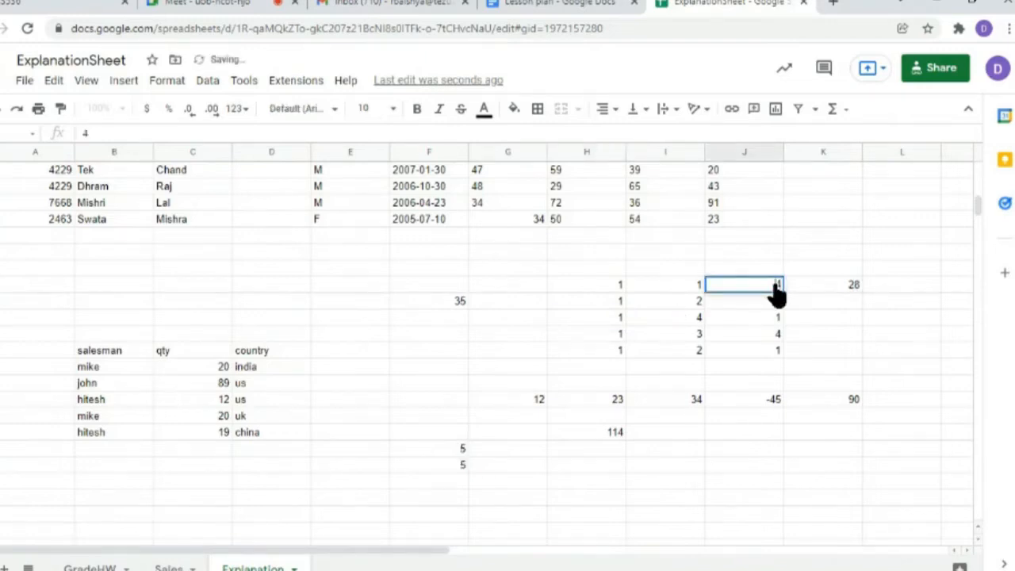
pyautogui.write('1')
# - Replace the values in cells I106 to I109 and in J108 with 1
pyautogui.click(695, 310)
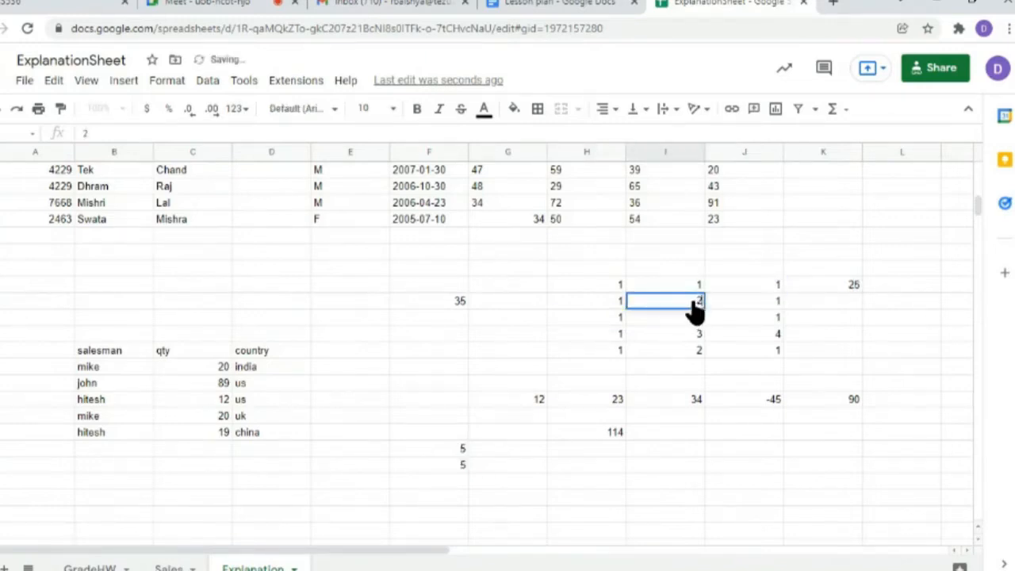
pyautogui.write('1')
pyautogui.click(696, 322)
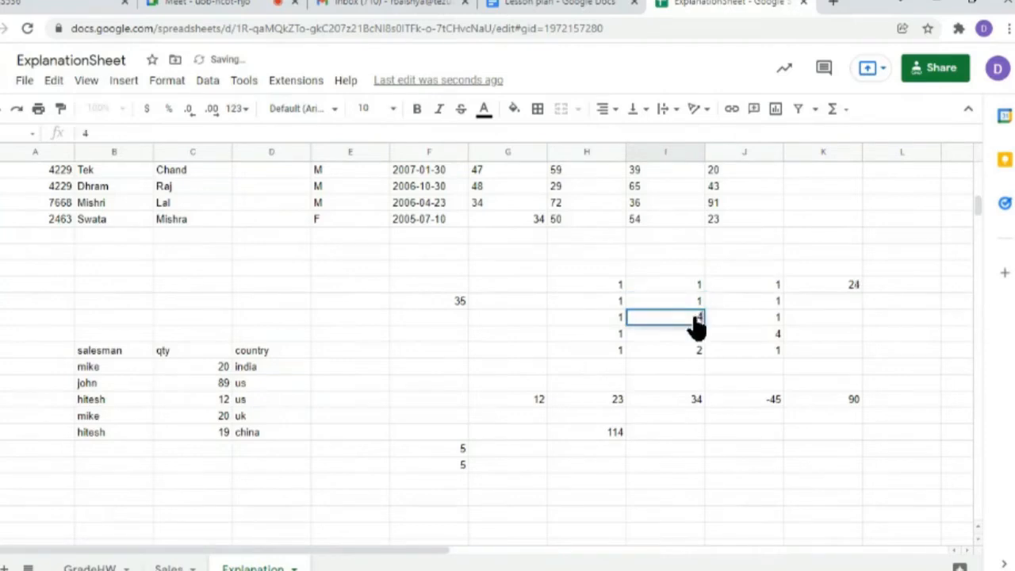
pyautogui.write('1')
pyautogui.click(698, 334)
pyautogui.write('1')
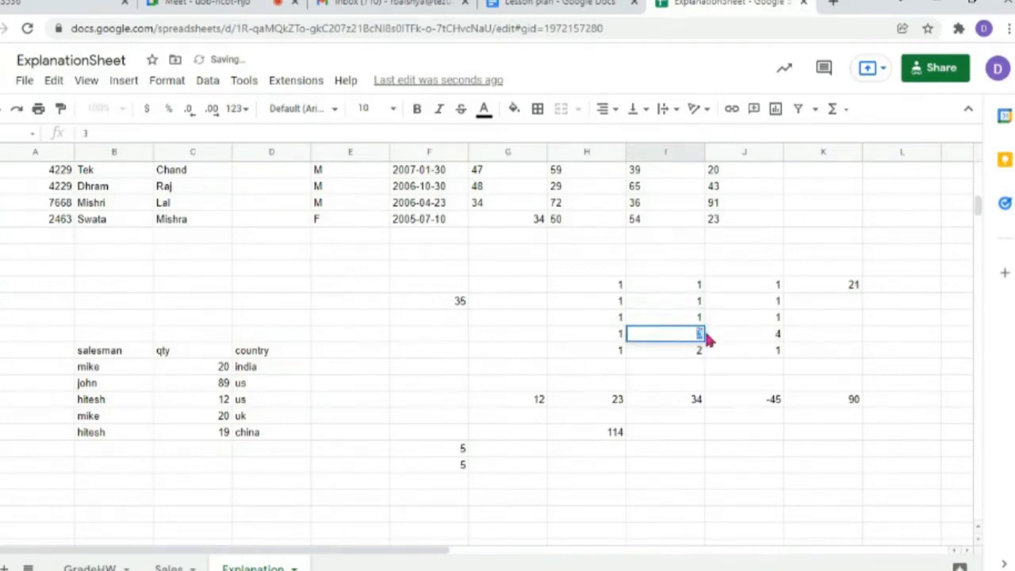
pyautogui.click(695, 352)
pyautogui.write('1')
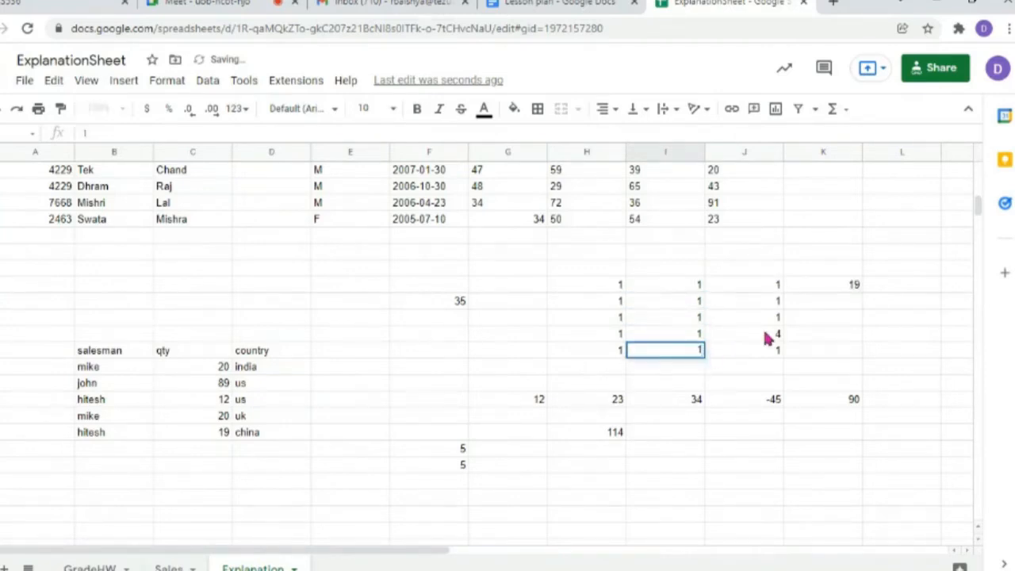
pyautogui.click(767, 336)
pyautogui.write('1')
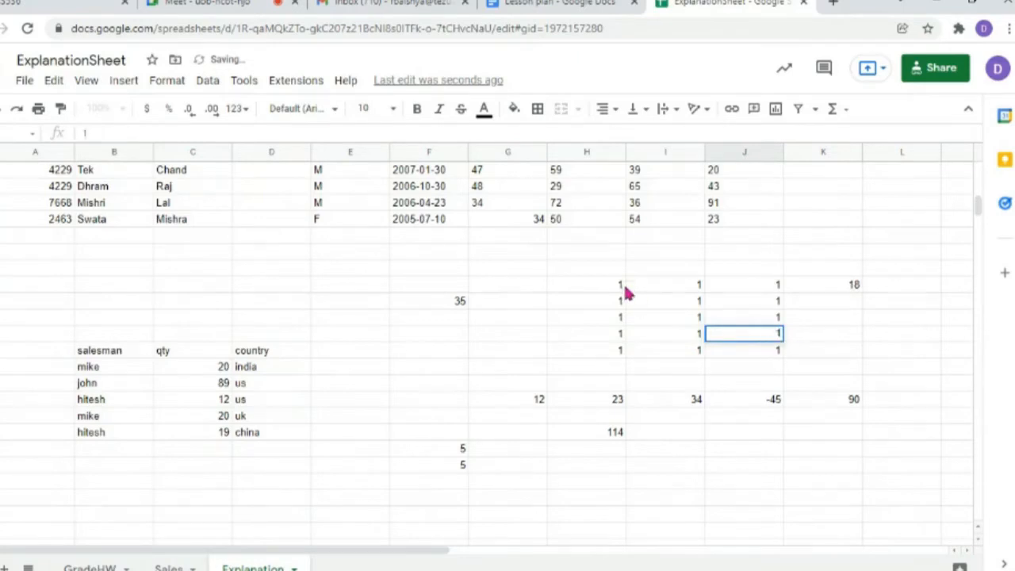
# - Change the value in cell I106 to 101 and check the total in cell K105
pyautogui.click(736, 355)
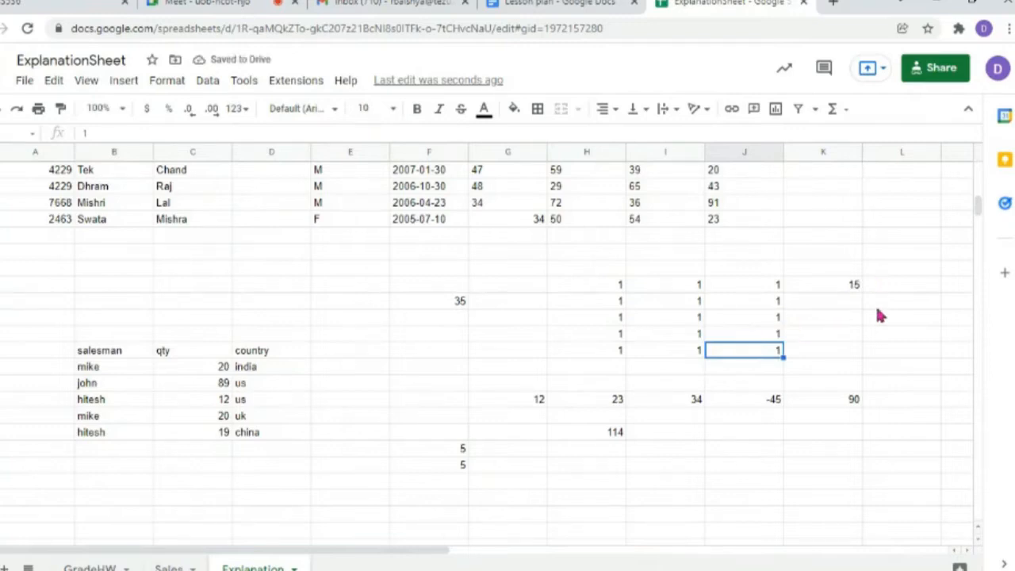
pyautogui.doubleClick(695, 302)
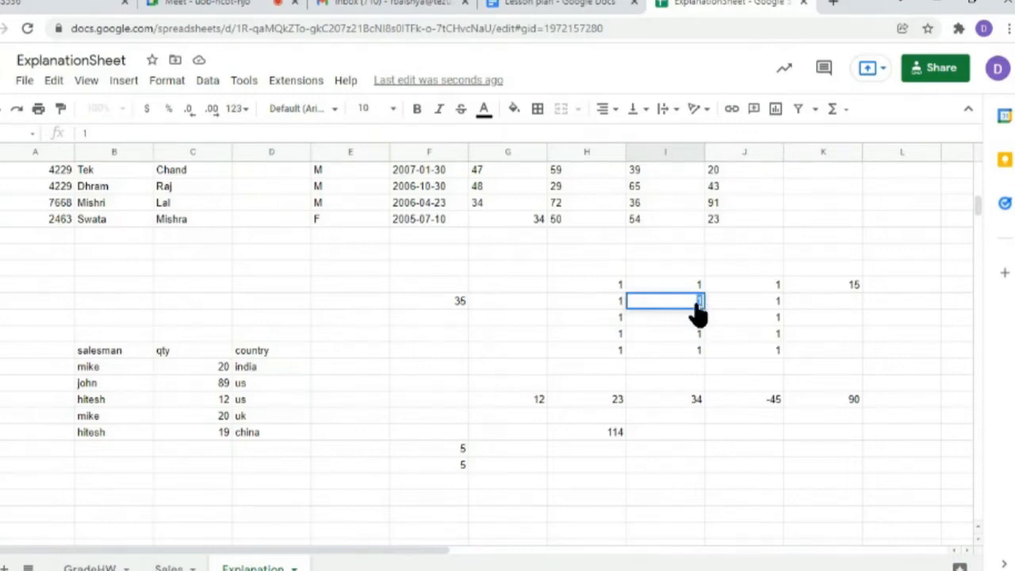
pyautogui.write('101')
pyautogui.click(841, 291)
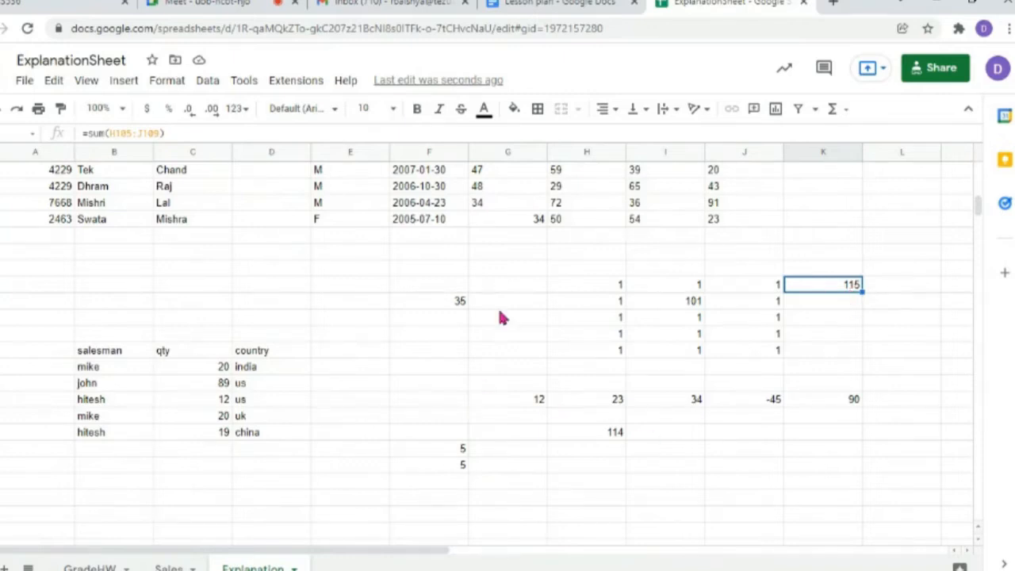
# - Check the function list in the Lesson plan document and enter the label min() in cell F118 of ExplanationSheet
pyautogui.click(544, 4)
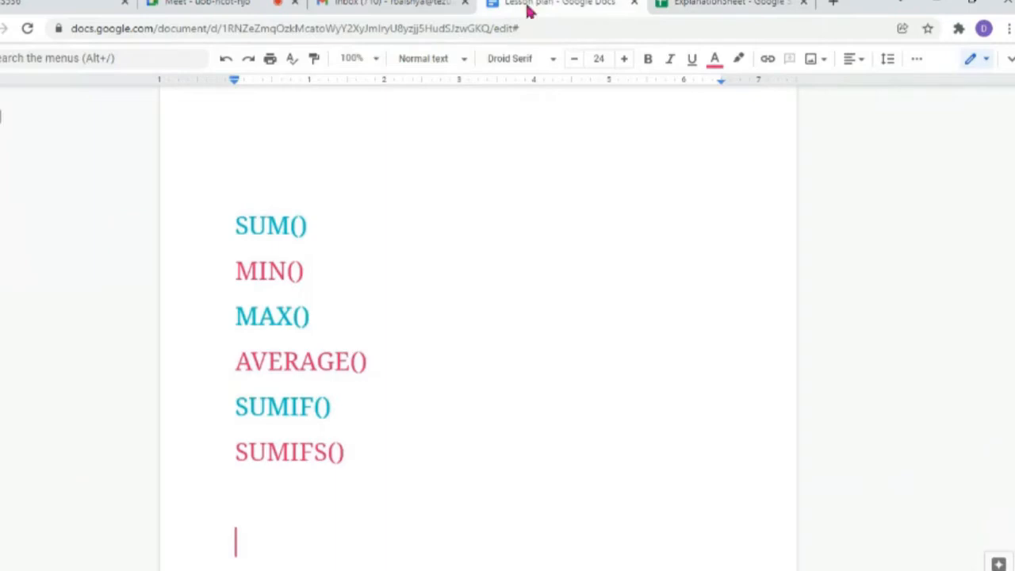
pyautogui.click(732, 7)
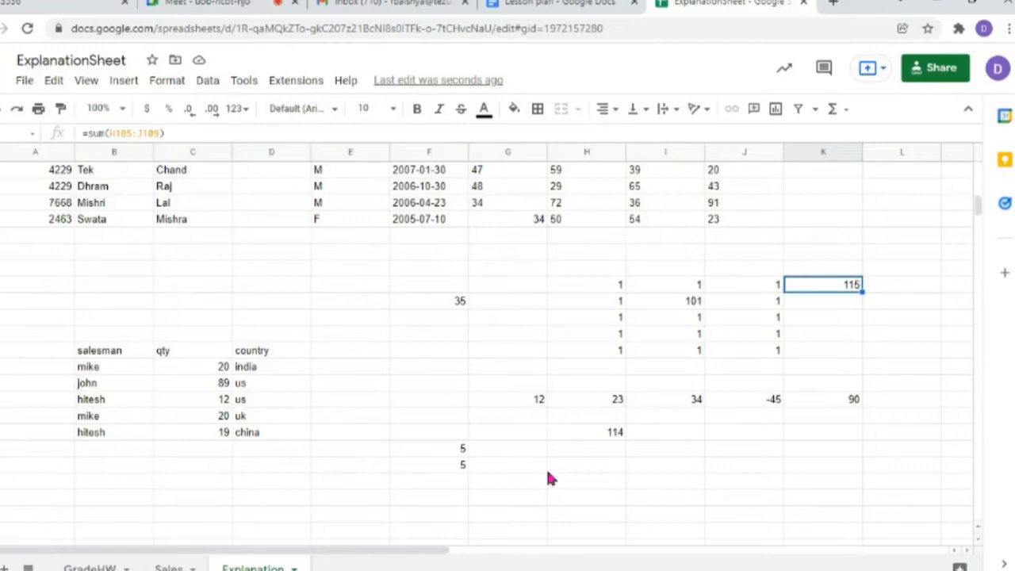
pyautogui.scroll(-1, 548, 476)
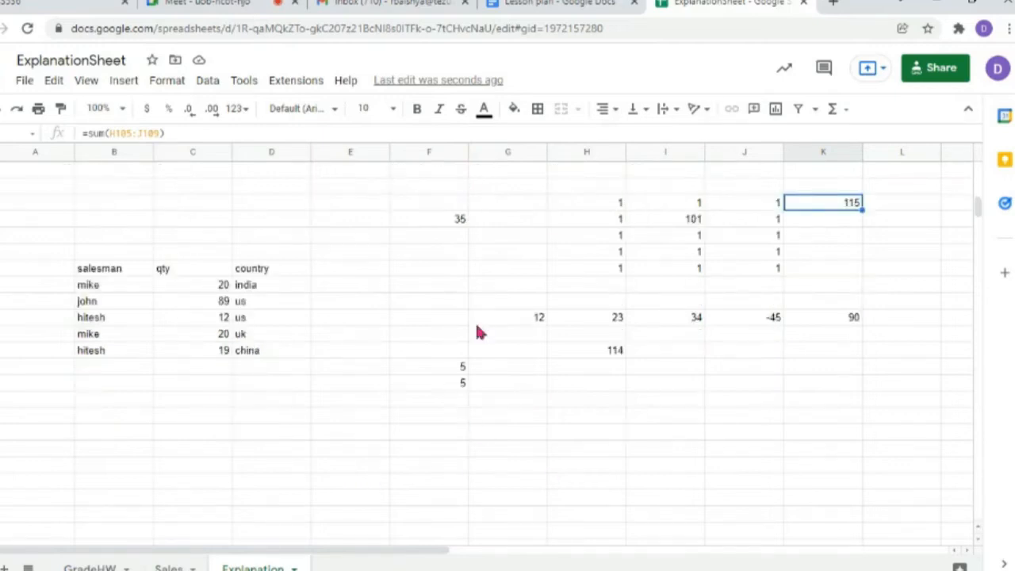
pyautogui.scroll(1, 480, 332)
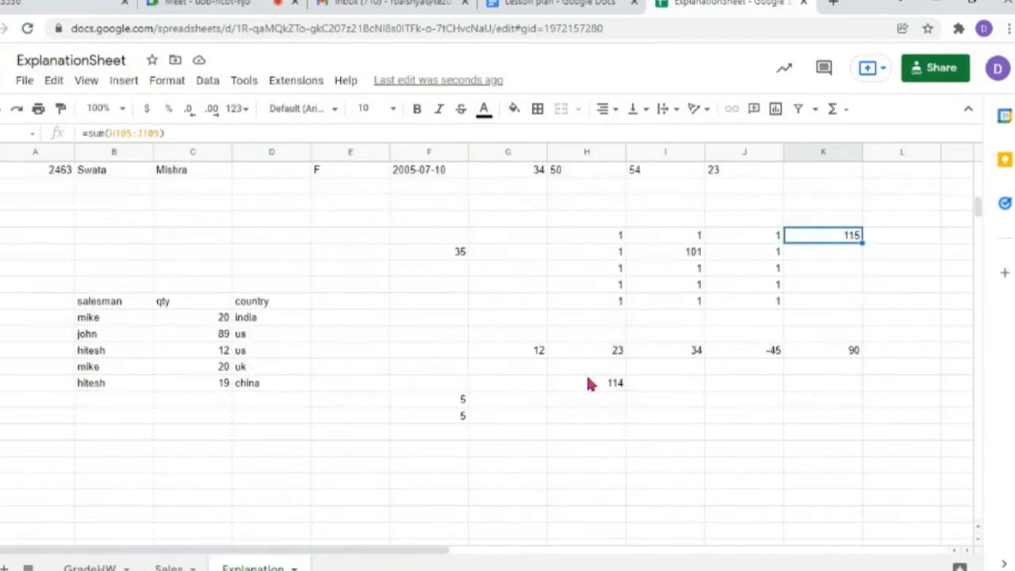
pyautogui.click(448, 449)
pyautogui.scroll(-1, 450, 446)
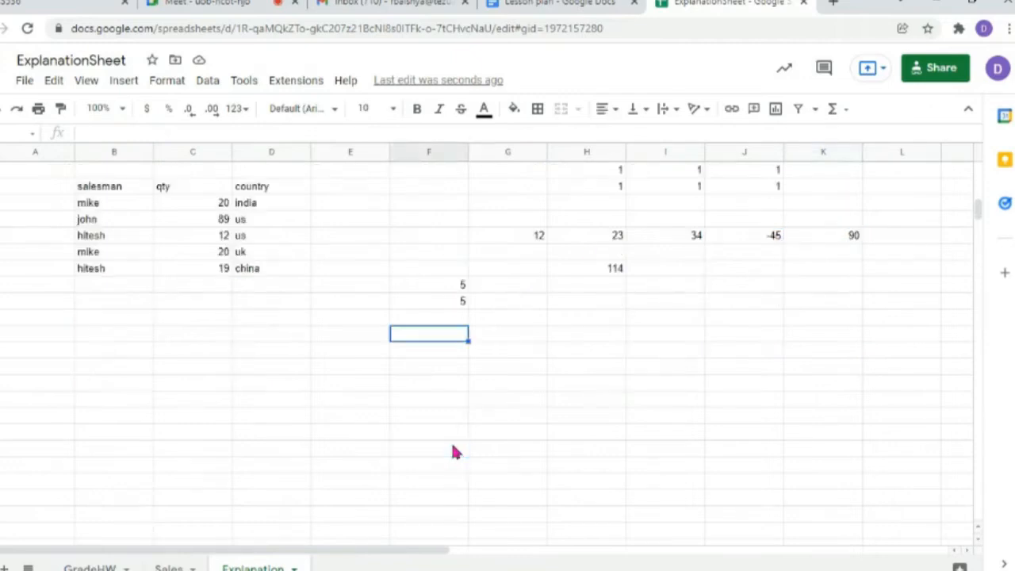
pyautogui.scroll(-1, 453, 450)
pyautogui.write('m')
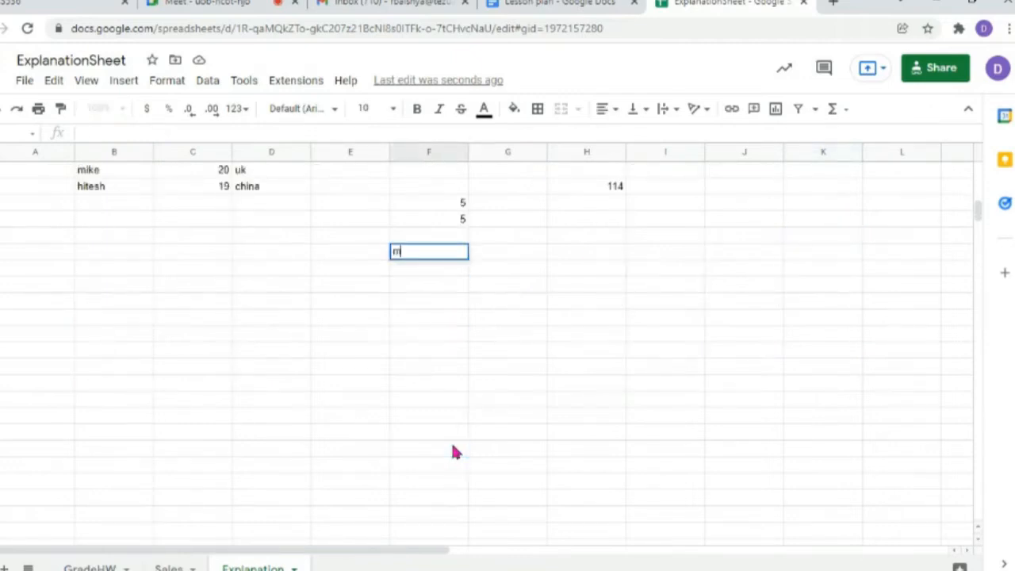
pyautogui.write('in()')
pyautogui.press('Return')
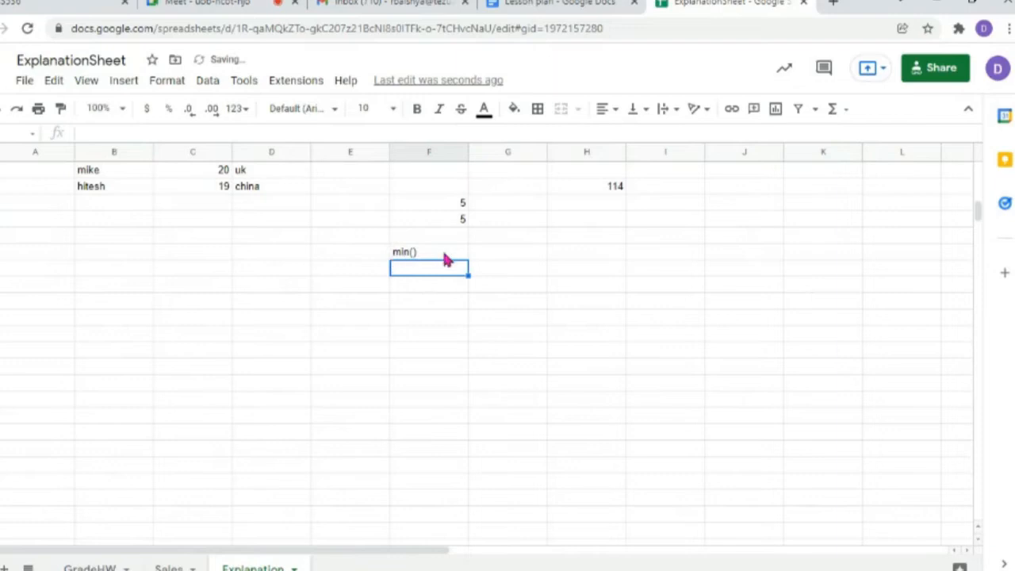
# - Enter sum(h101:h105) without an equals sign in cell K106
pyautogui.scroll(4, 432, 260)
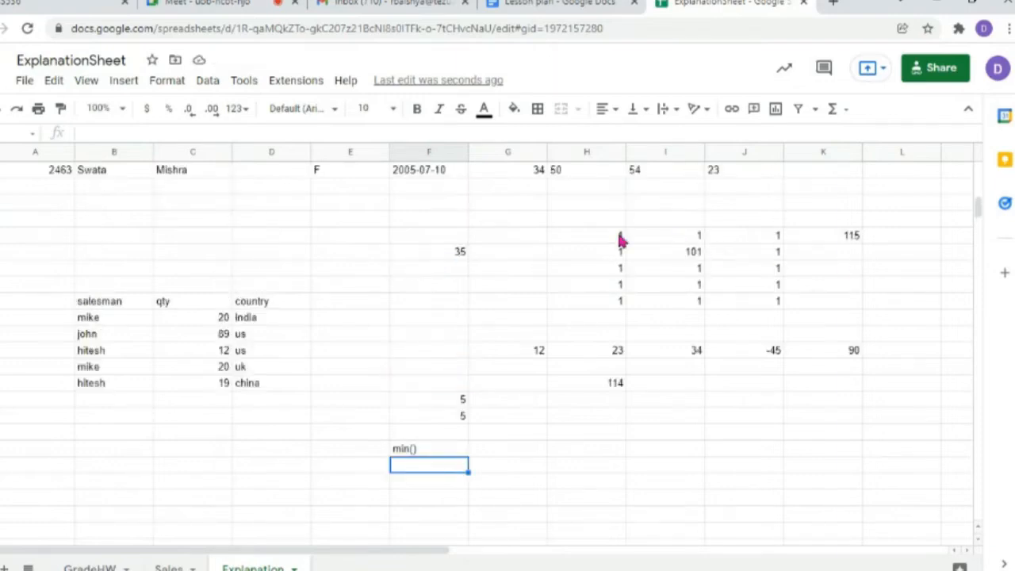
pyautogui.doubleClick(842, 258)
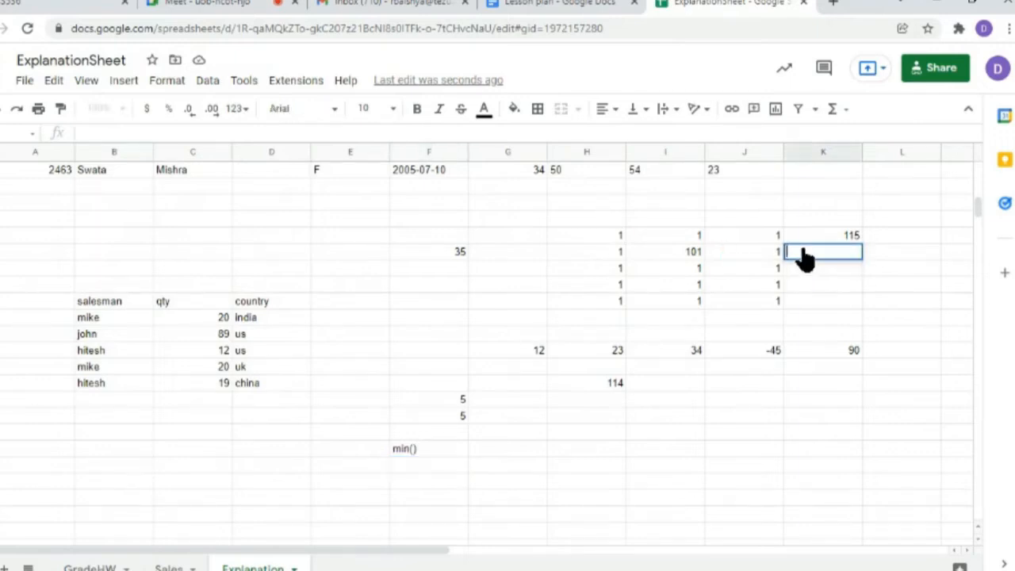
pyautogui.write('sum(h101:h105')
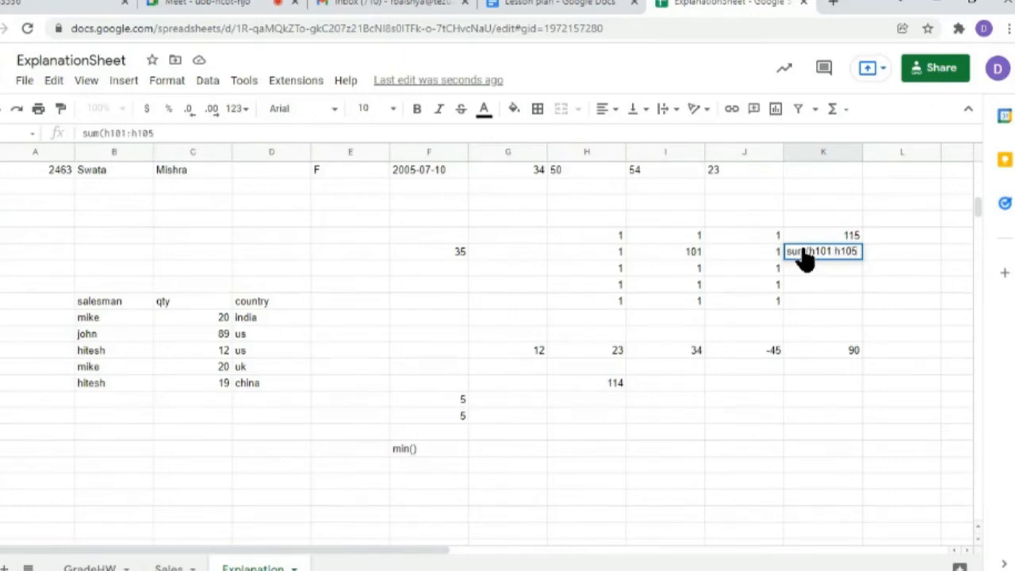
pyautogui.write(')')
pyautogui.press('Return')
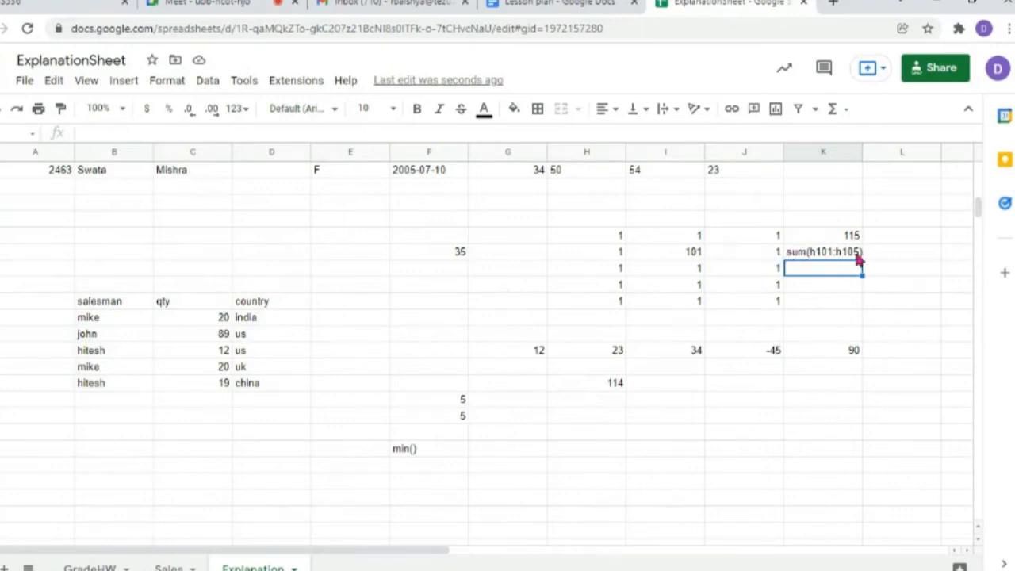
pyautogui.click(791, 253)
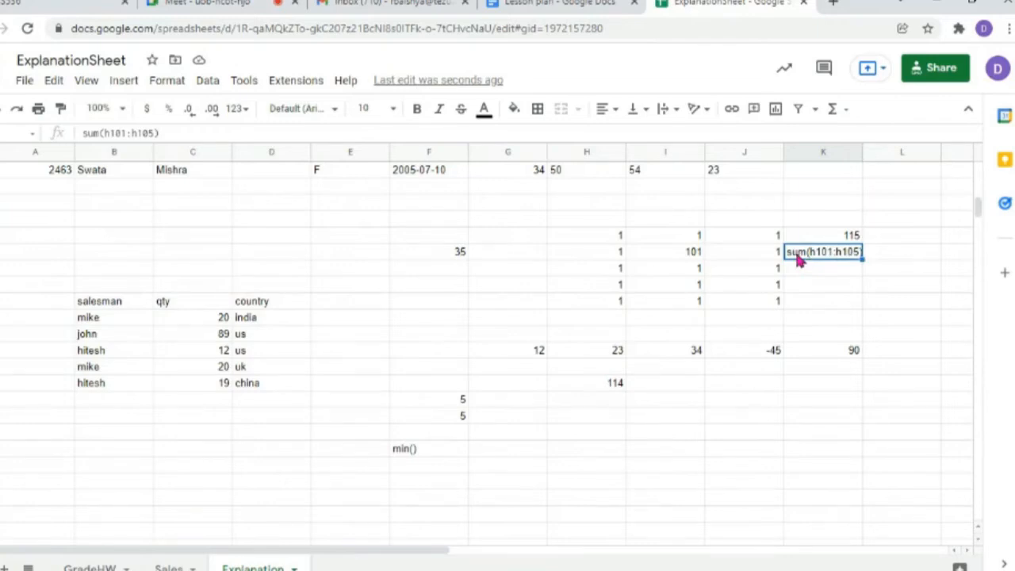
# - Enter the plain text rhfb4 fh4 tg in cell K107 and compare it with the entry in K106
pyautogui.click(821, 273)
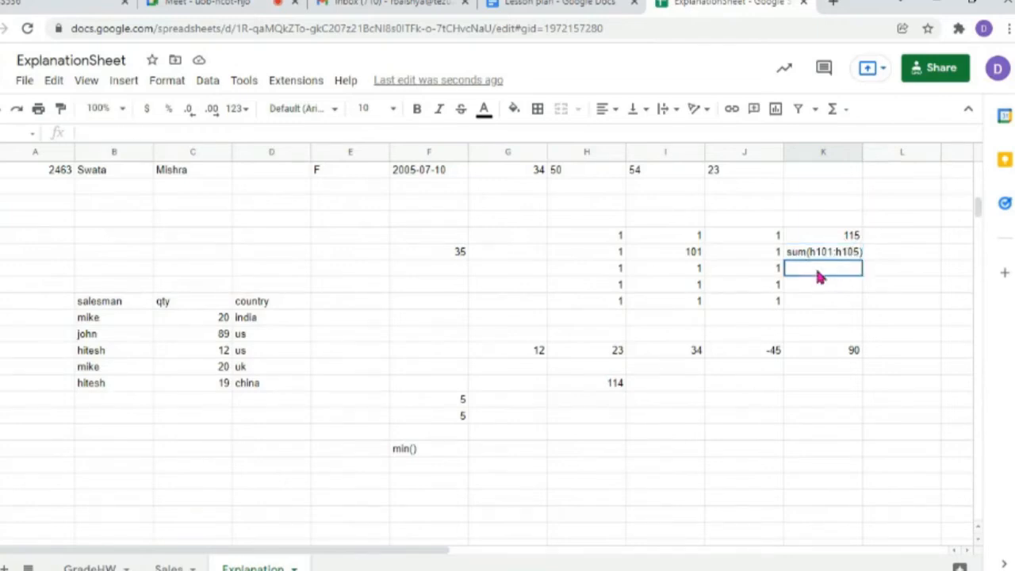
pyautogui.write('rhfb4 fh4 tg')
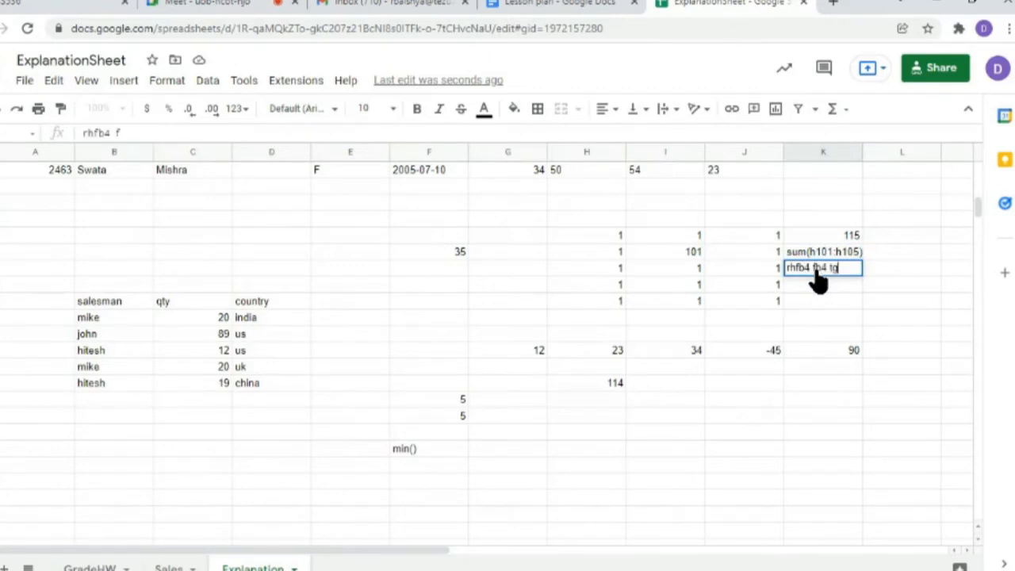
pyautogui.press('Return')
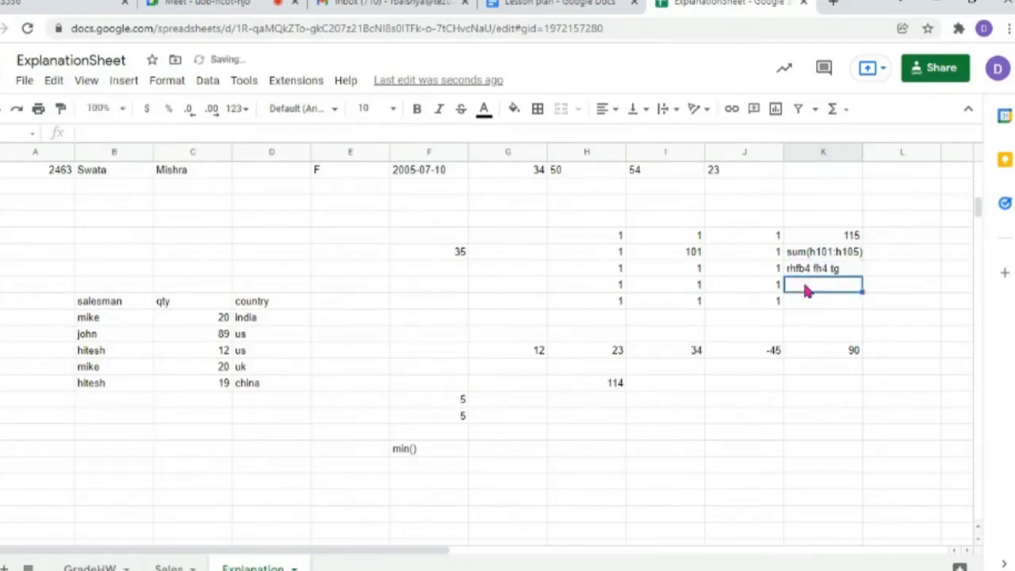
pyautogui.click(845, 272)
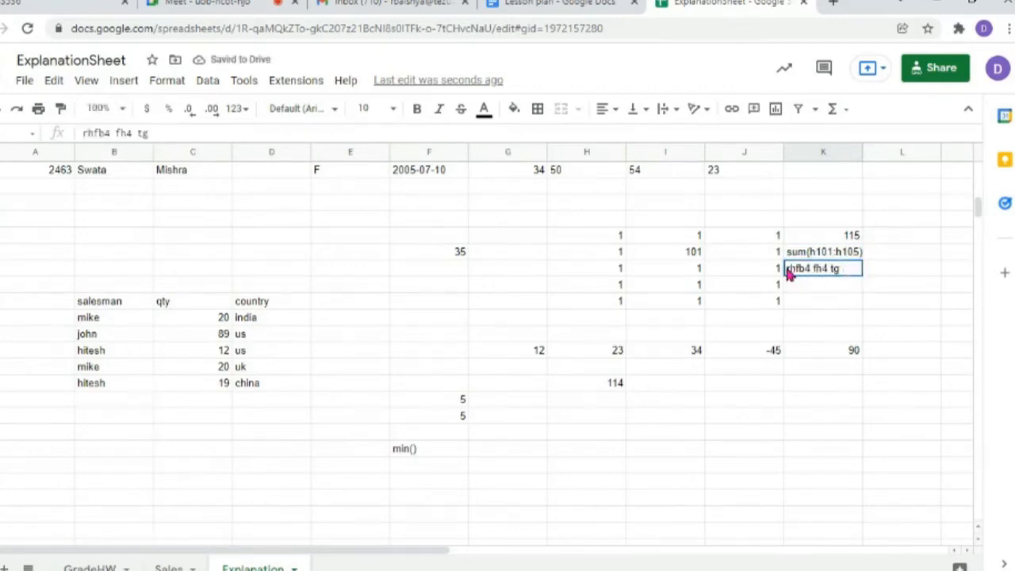
pyautogui.click(818, 256)
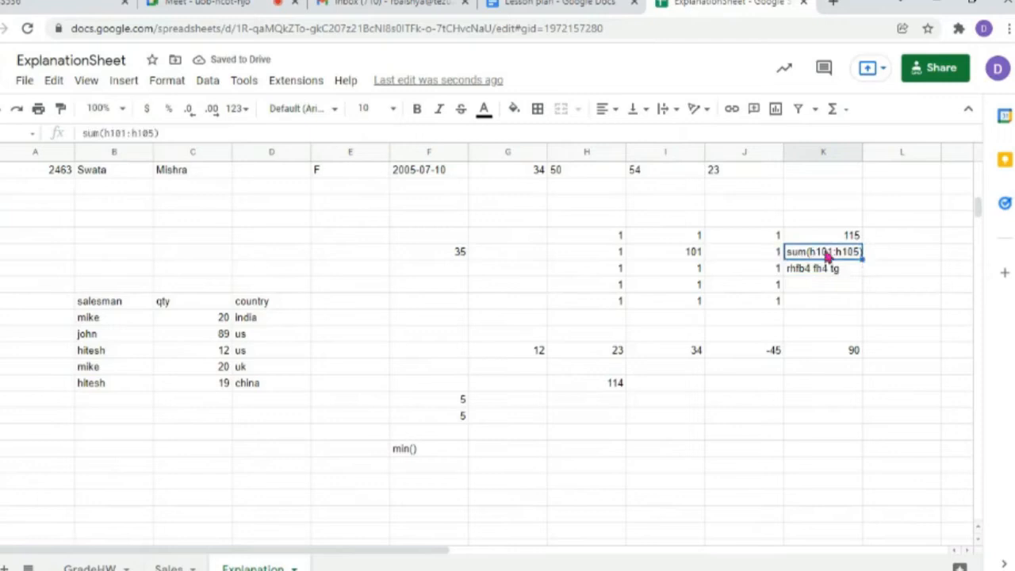
pyautogui.click(833, 272)
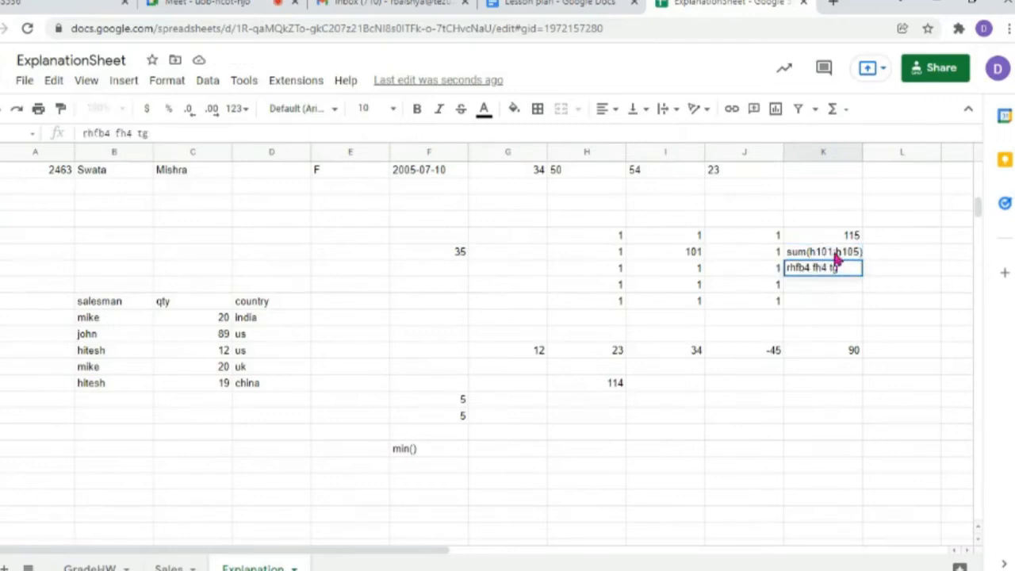
pyautogui.click(835, 257)
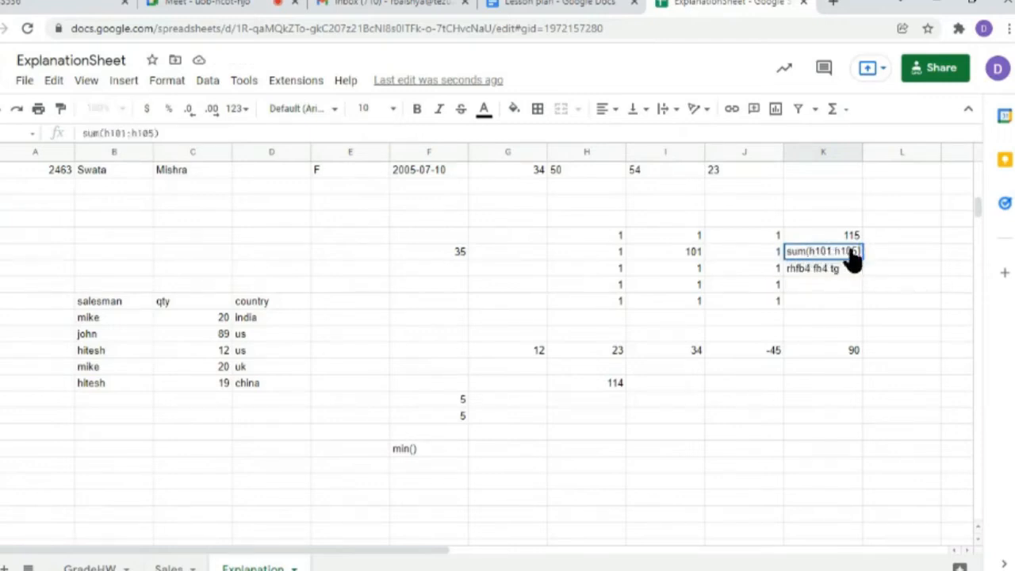
pyautogui.click(842, 274)
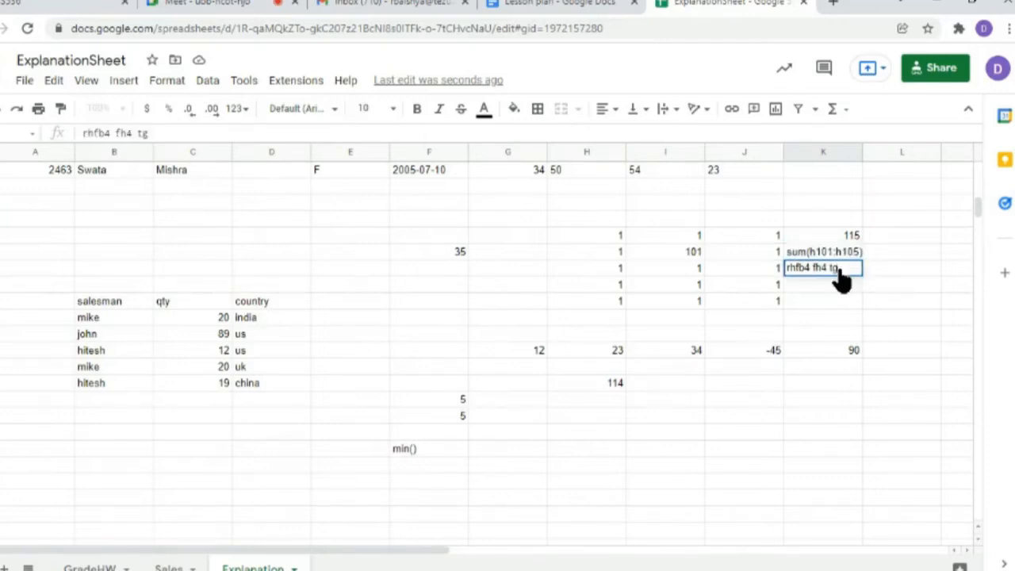
# - Try turning the text in cell K106 into a formula by adding an equals sign in front of it
pyautogui.click(790, 258)
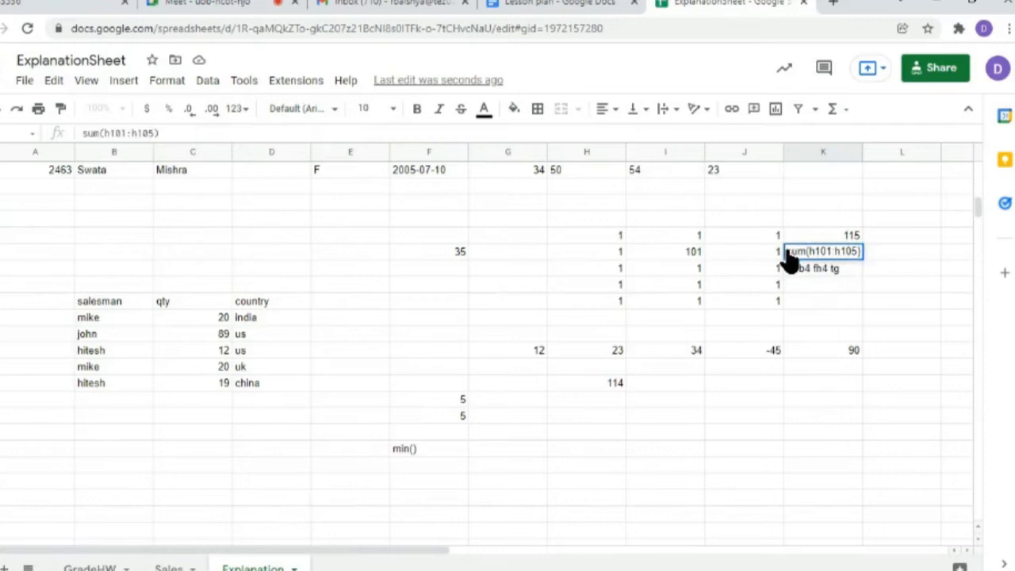
pyautogui.press('Return')
pyautogui.write('=')
pyautogui.press('BackSpace')
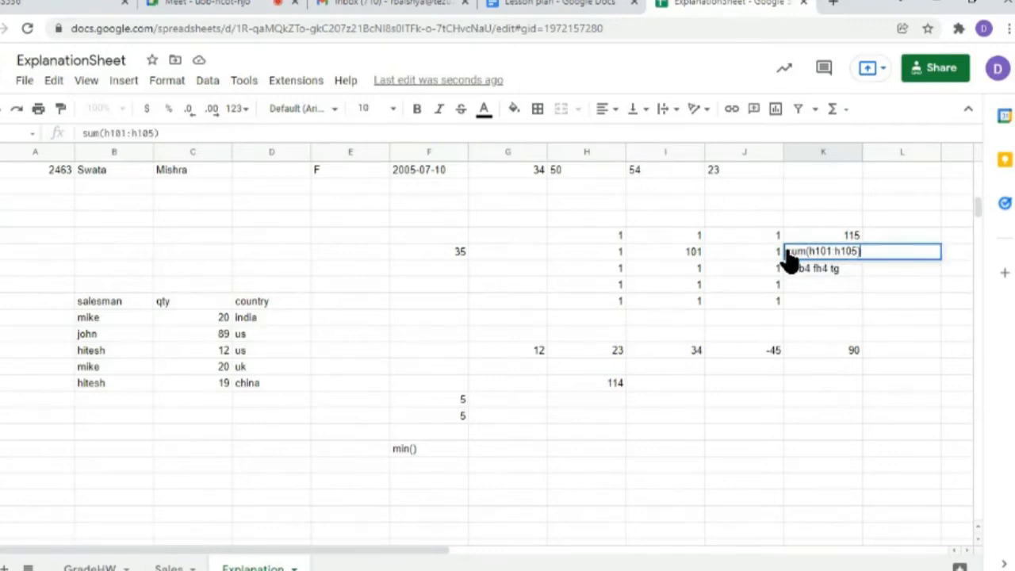
pyautogui.tripleClick(789, 253)
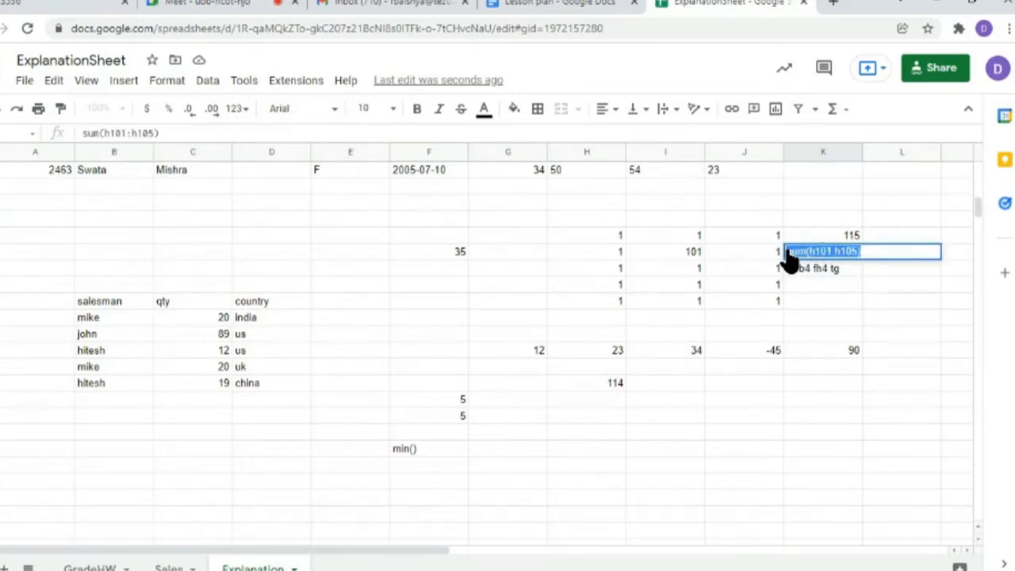
pyautogui.click(789, 254)
pyautogui.write('=')
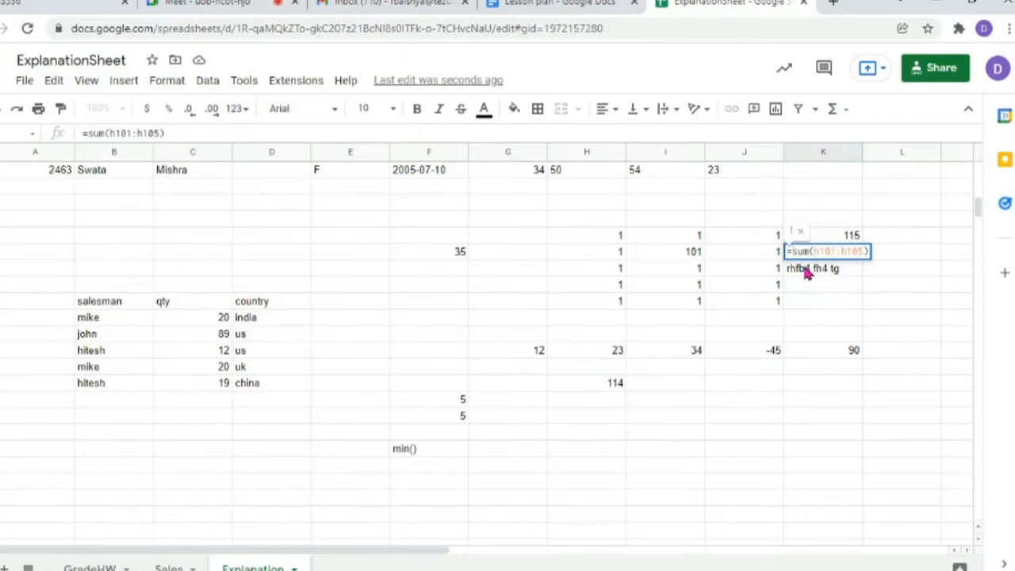
pyautogui.press('BackSpace')
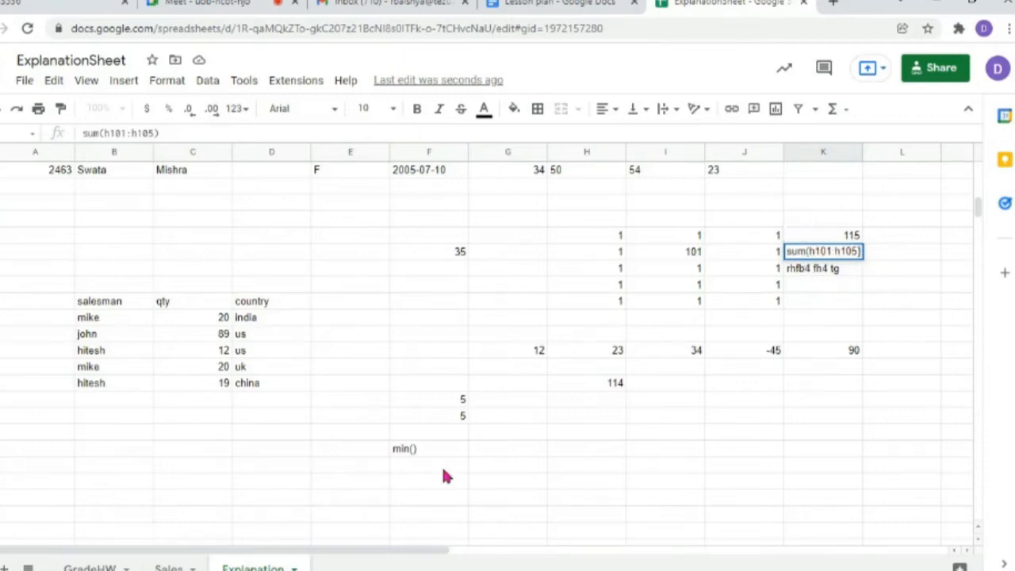
pyautogui.click(508, 467)
# - Format the min() label in cell F118 as bold with font size 14
pyautogui.click(428, 450)
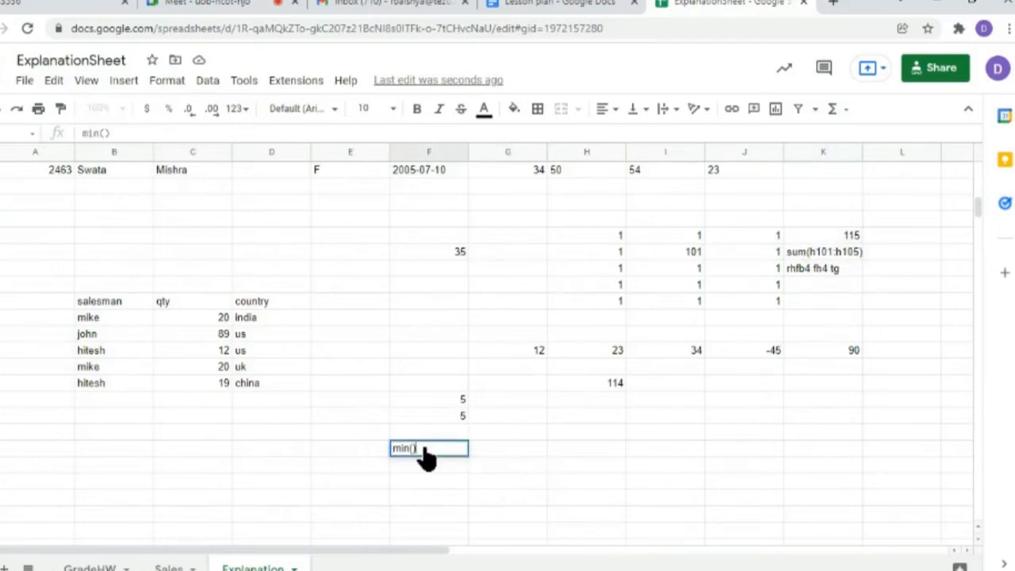
pyautogui.doubleClick(423, 453)
pyautogui.moveTo(423, 452); pyautogui.dragTo(390, 453)
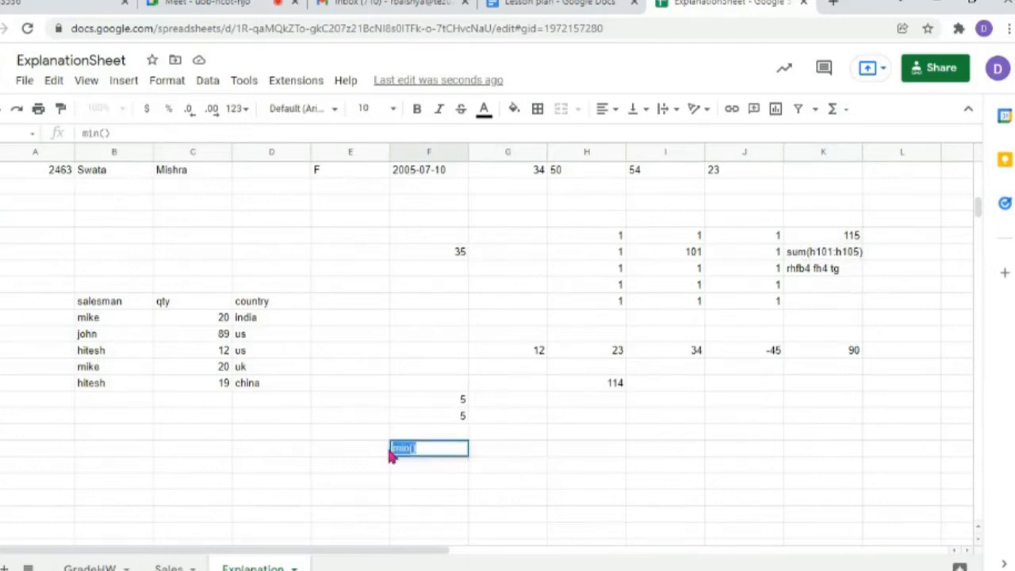
pyautogui.click(416, 109)
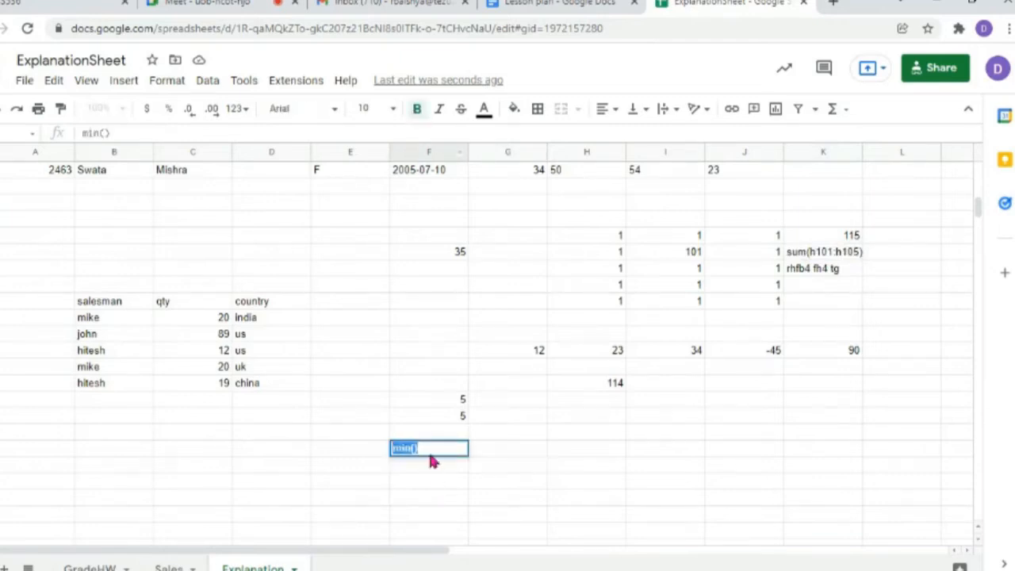
pyautogui.click(381, 113)
pyautogui.click(368, 313)
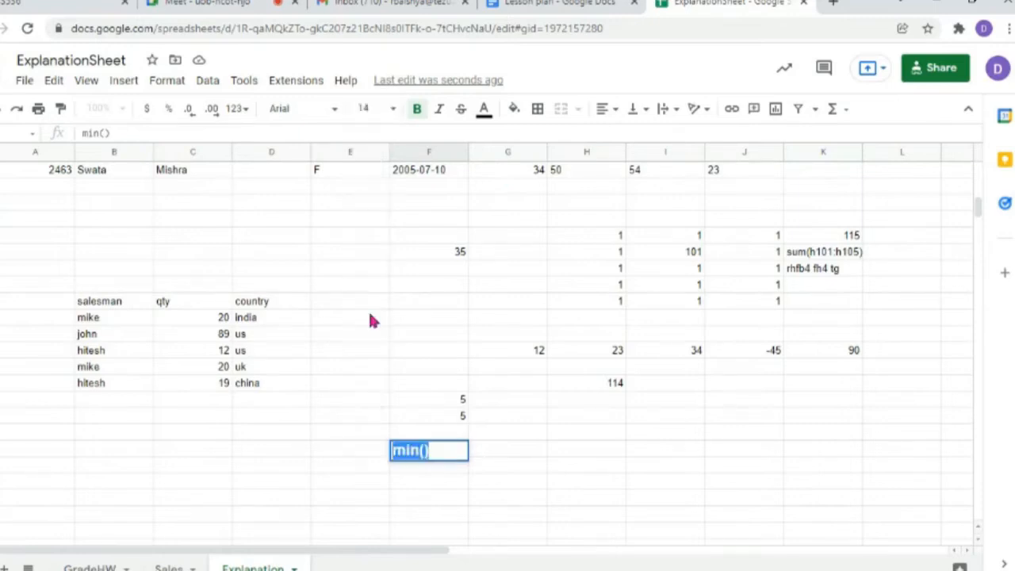
pyautogui.click(506, 448)
# - Enter the formula =MIN(1,23,45,21,-90,89) in cell F119, below the min() label, consulting the function's help for its arguments
pyautogui.scroll(-2, 507, 451)
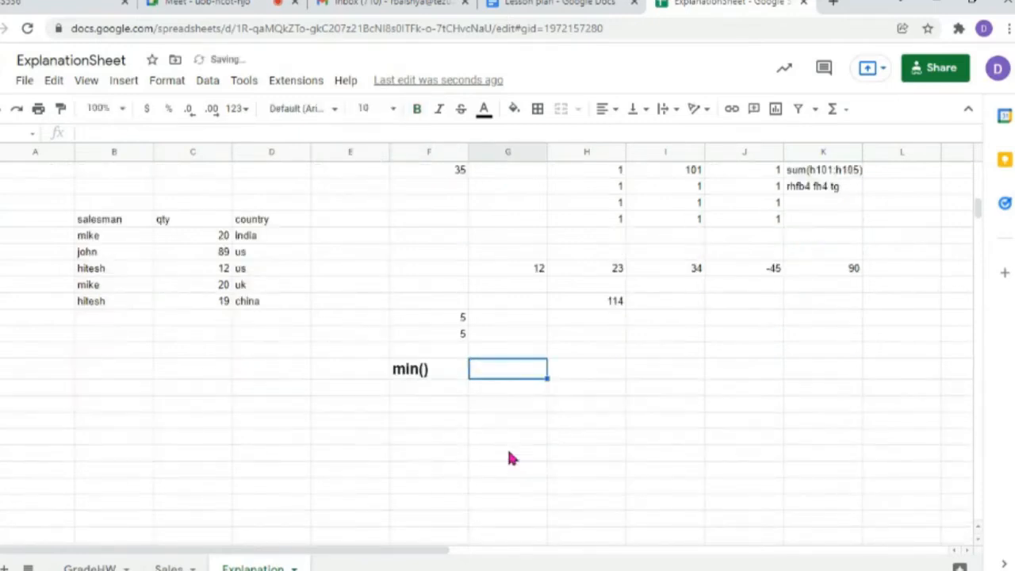
pyautogui.click(420, 387)
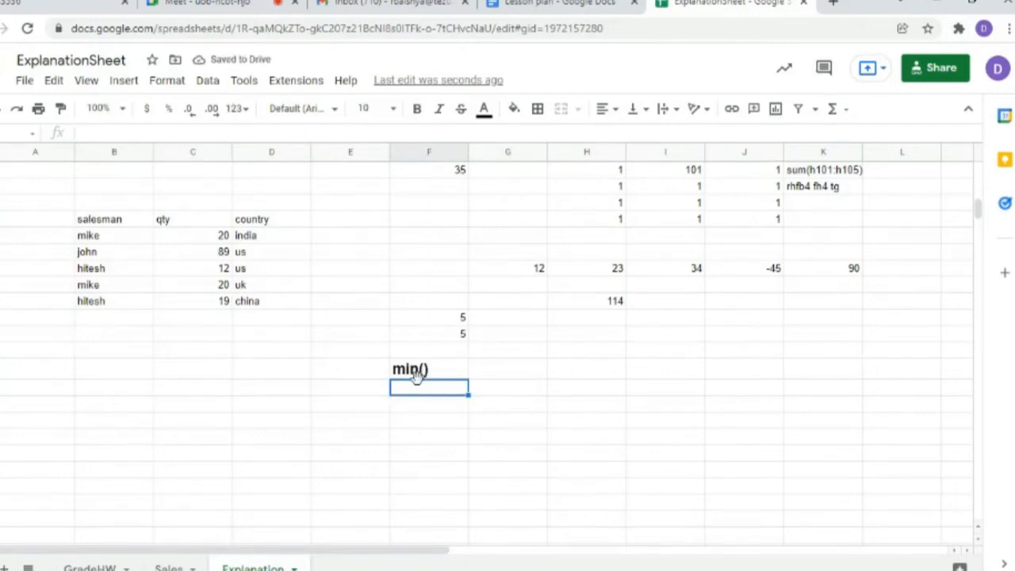
pyautogui.doubleClick(415, 399)
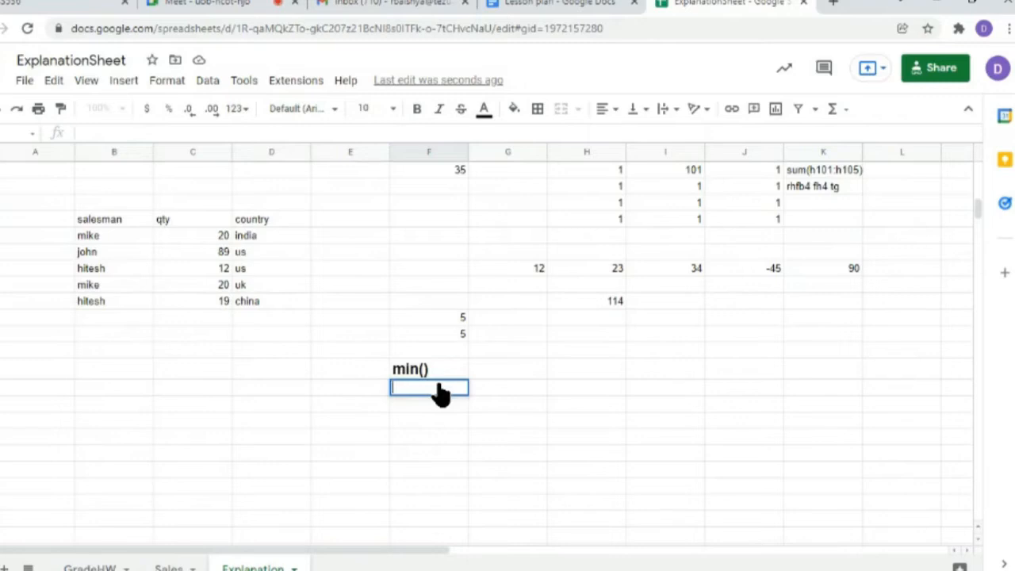
pyautogui.write('=min')
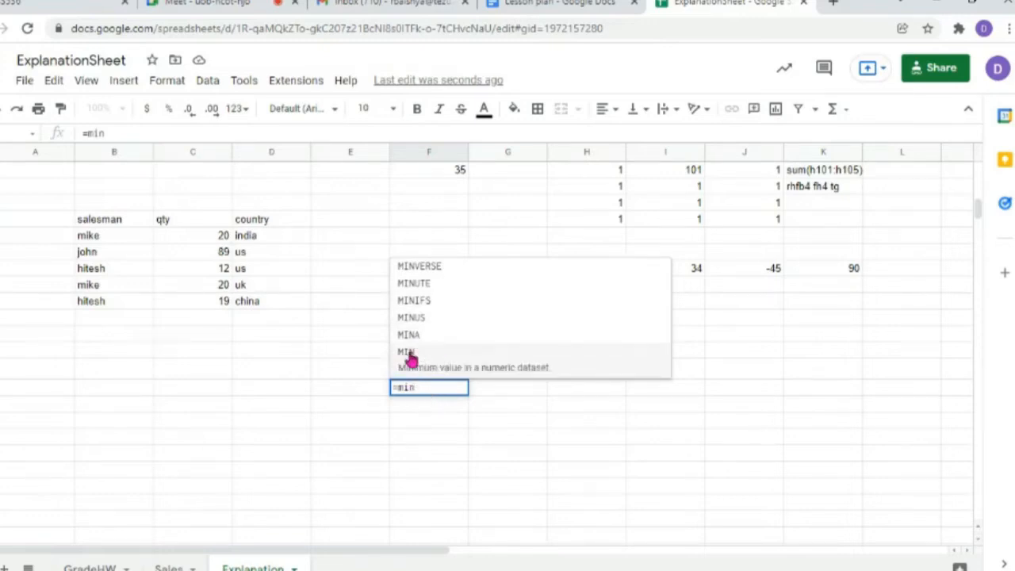
pyautogui.click(409, 354)
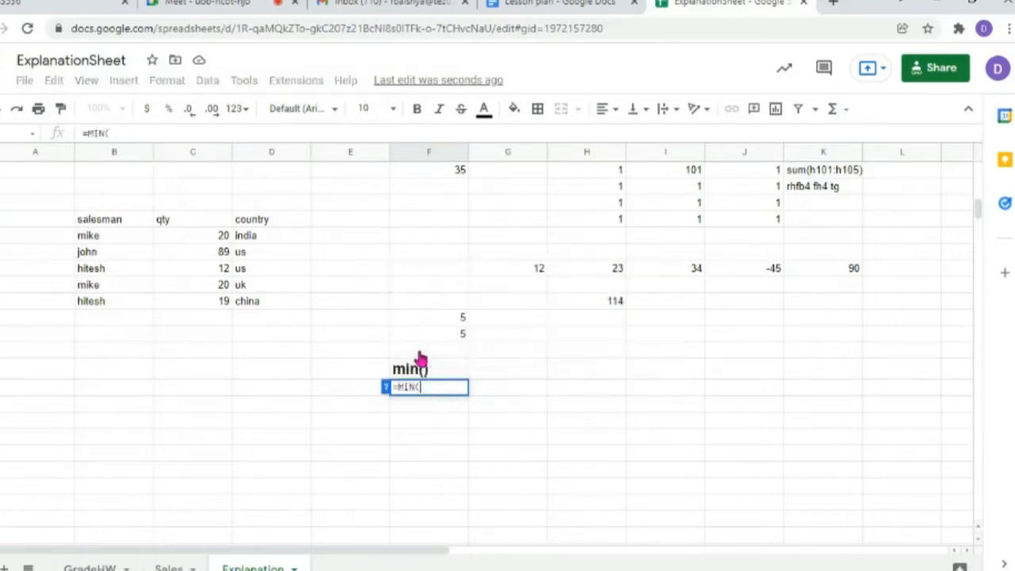
pyautogui.click(386, 389)
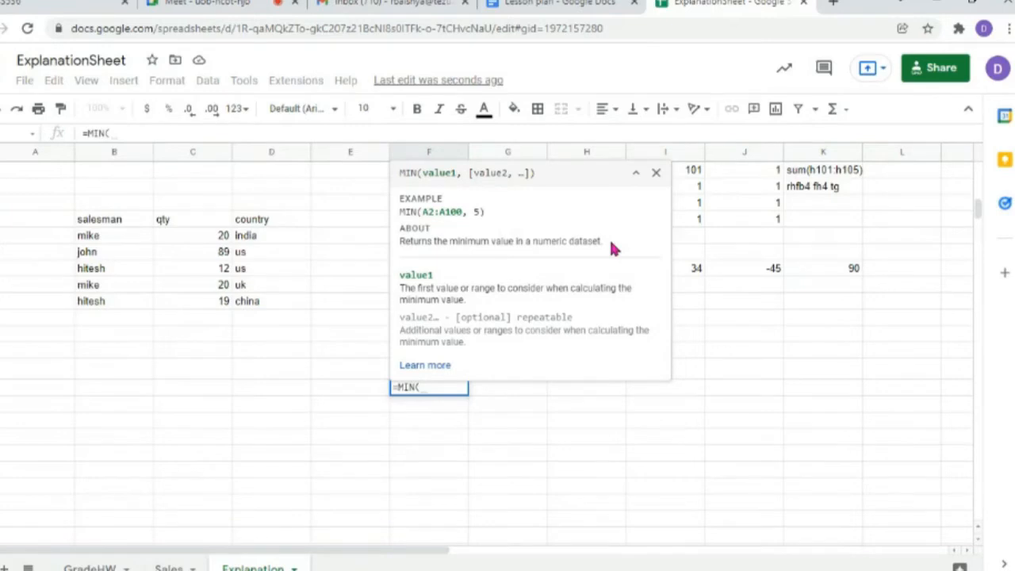
pyautogui.write('1')
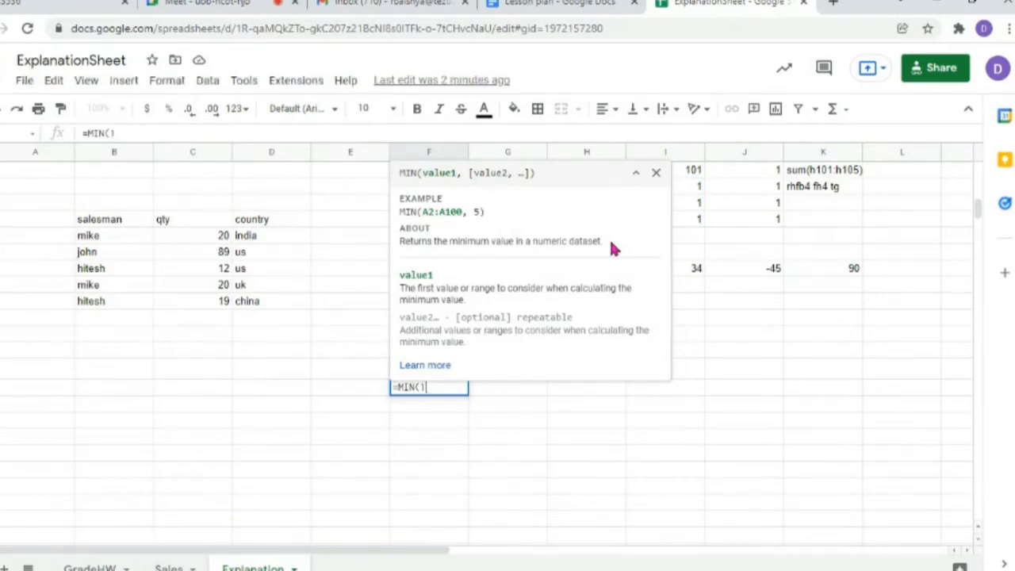
pyautogui.write(',23,45,')
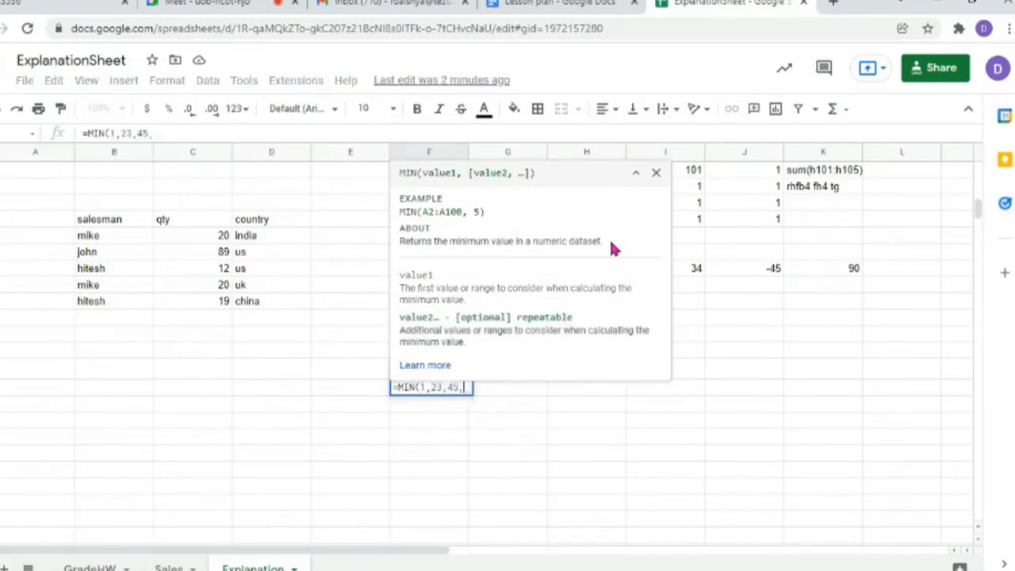
pyautogui.write('21,-90,89')
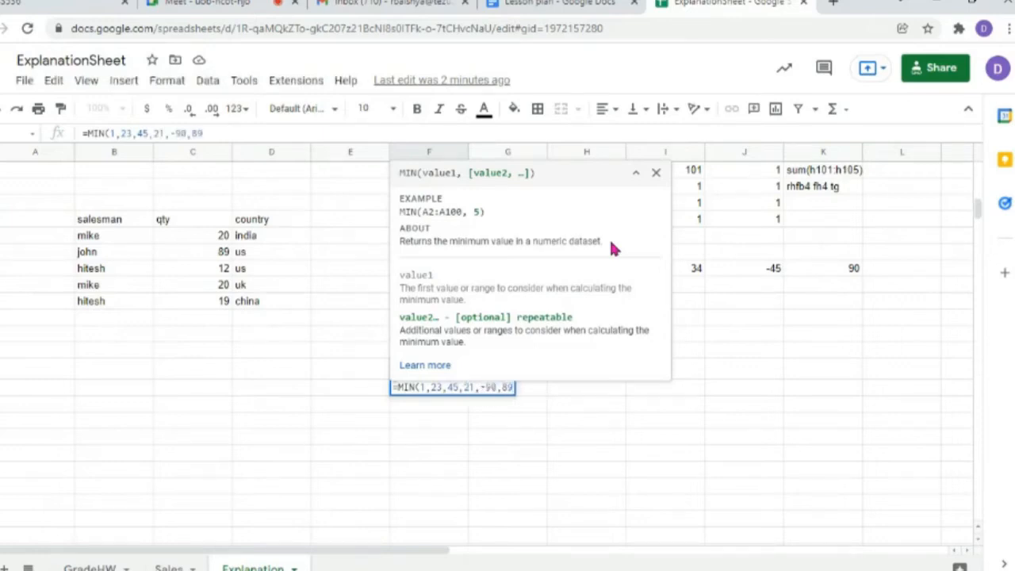
pyautogui.write(')')
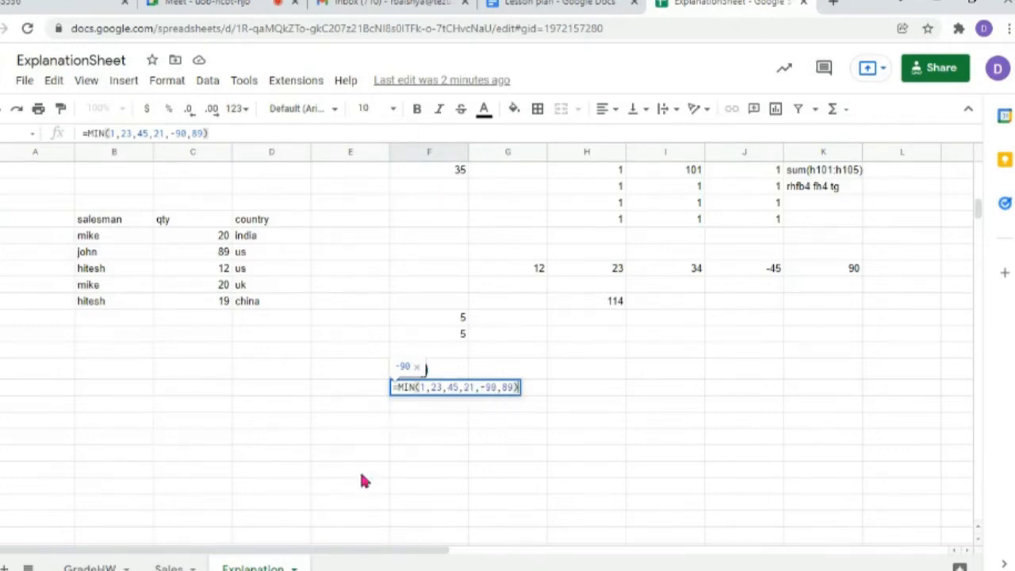
pyautogui.press('Return')
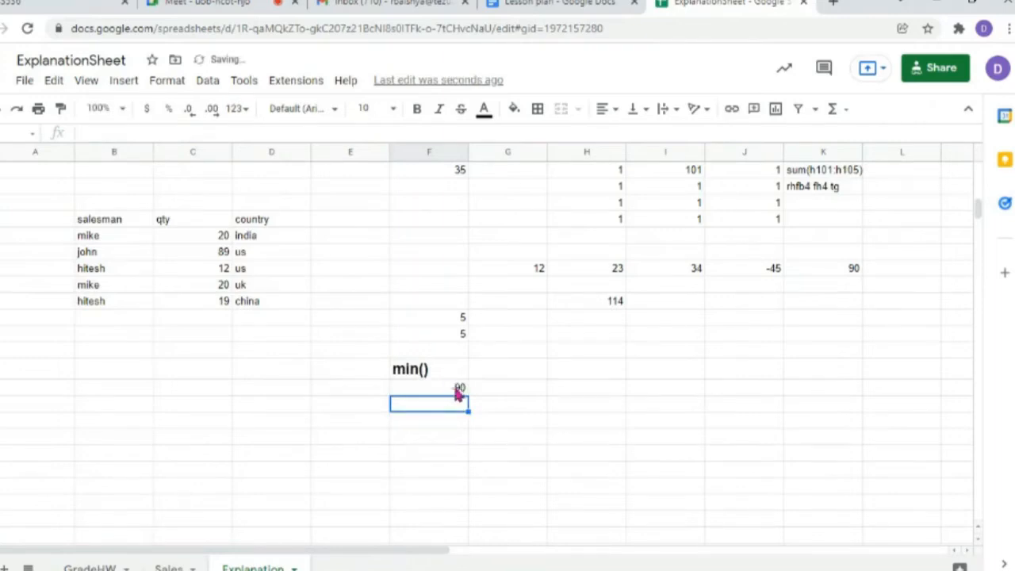
# - Review the arguments of the MIN formula in cell F119 without changing them
pyautogui.click(446, 391)
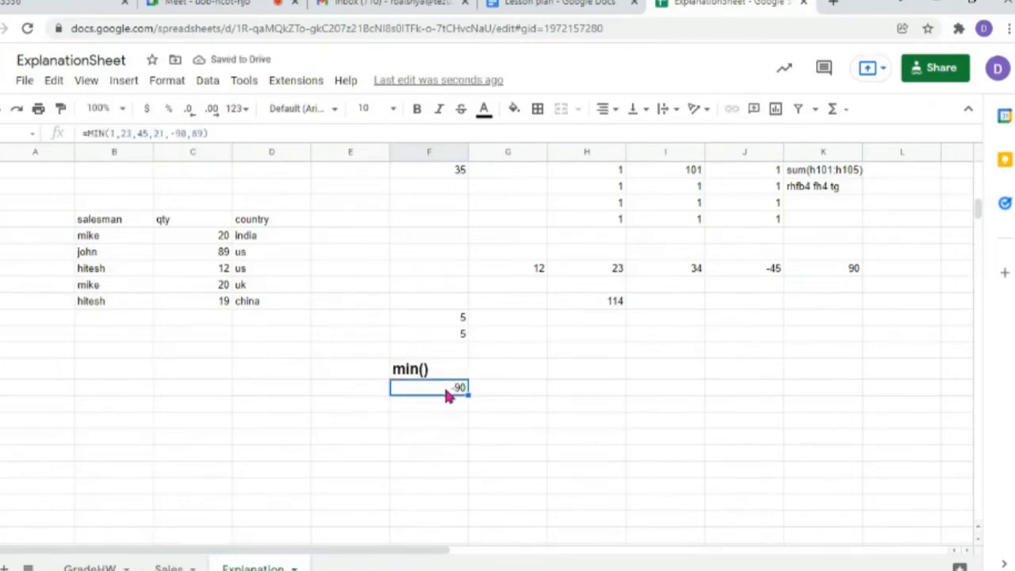
pyautogui.doubleClick(446, 395)
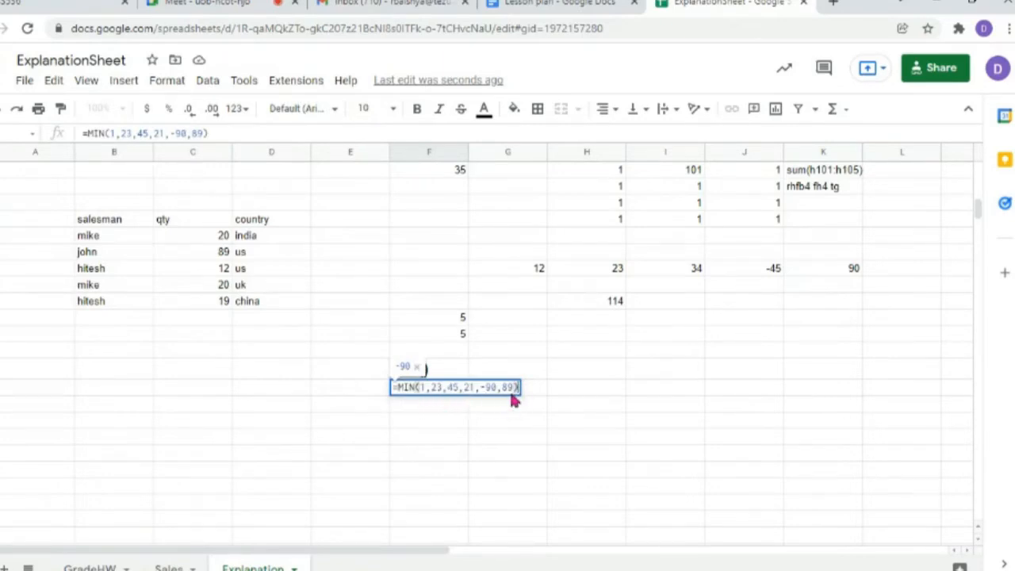
pyautogui.click(417, 406)
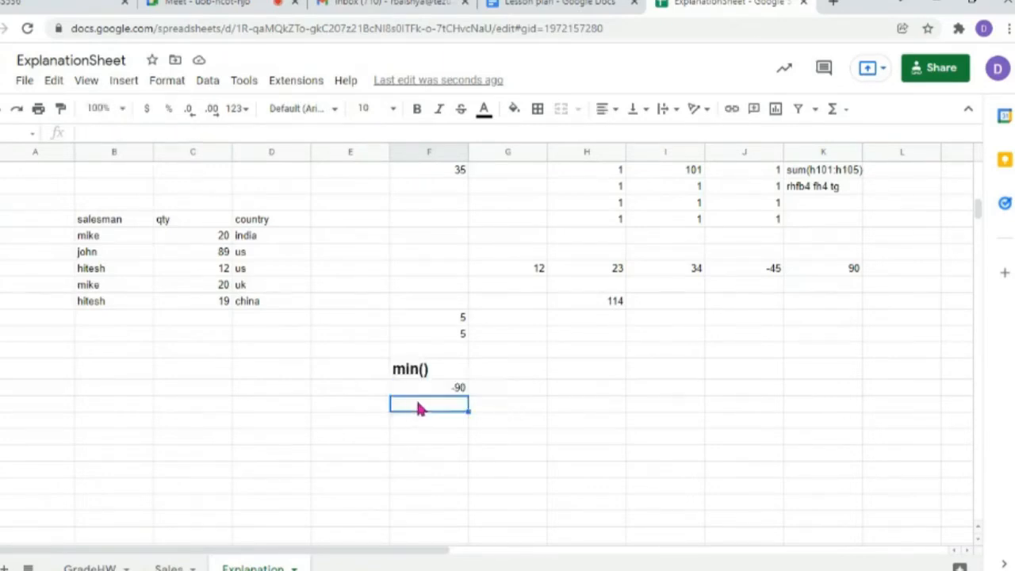
pyautogui.click(446, 393)
pyautogui.doubleClick(445, 394)
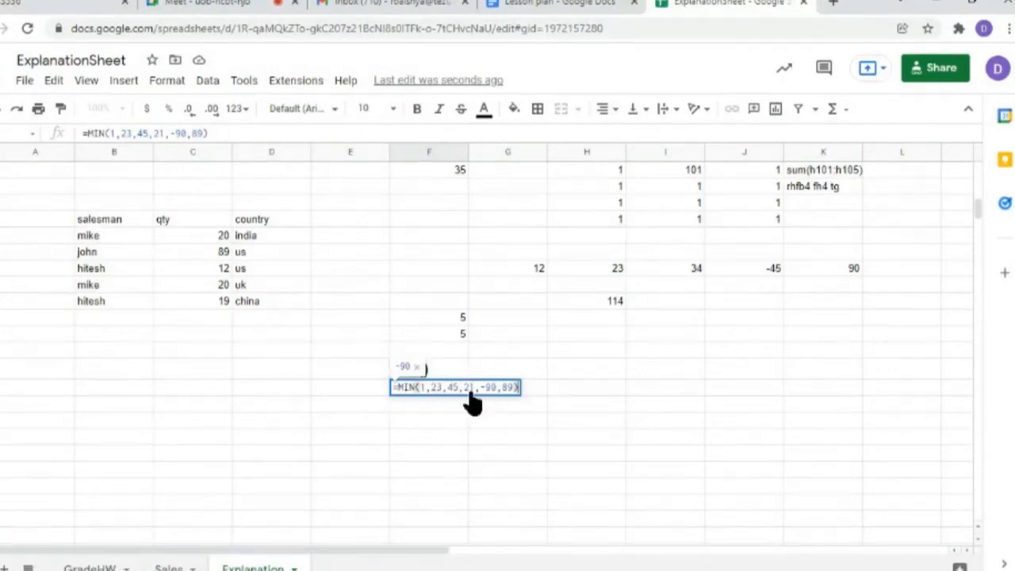
pyautogui.click(419, 406)
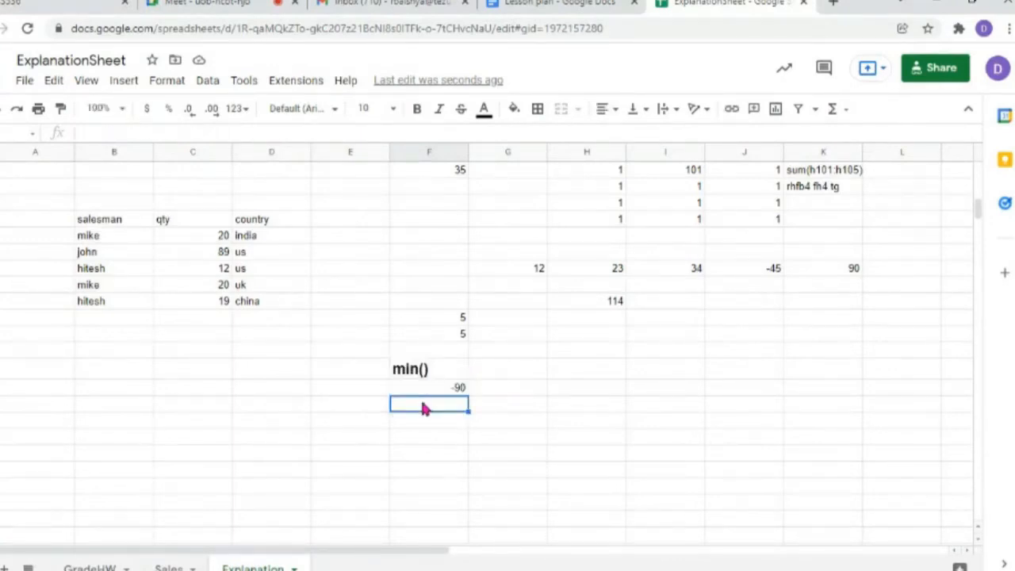
# - Enter the formula =min(G112:K112) in cell G119 to find the smallest value in that row of numbers
pyautogui.click(512, 389)
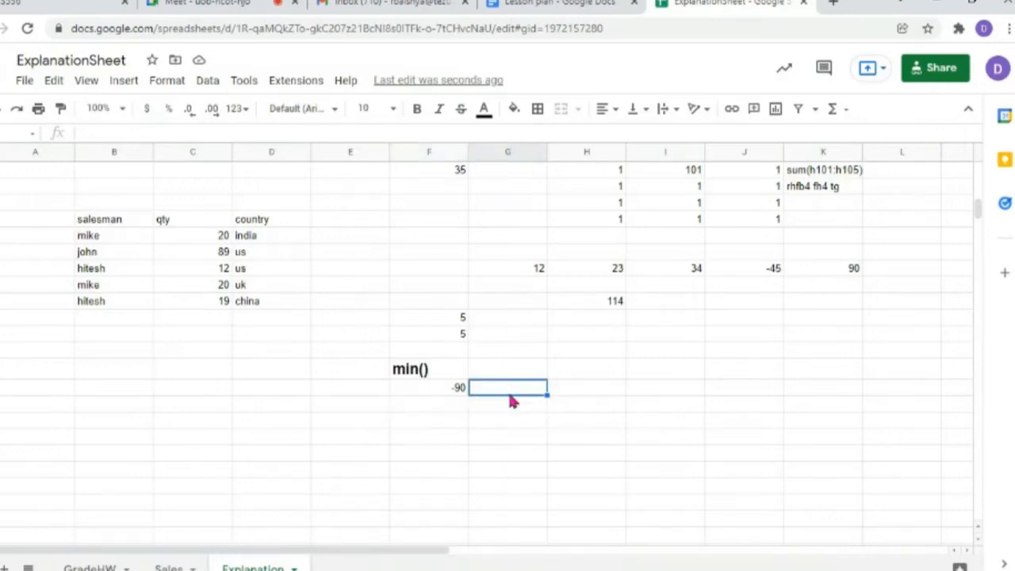
pyautogui.scroll(5, 512, 400)
pyautogui.scroll(-2, 512, 401)
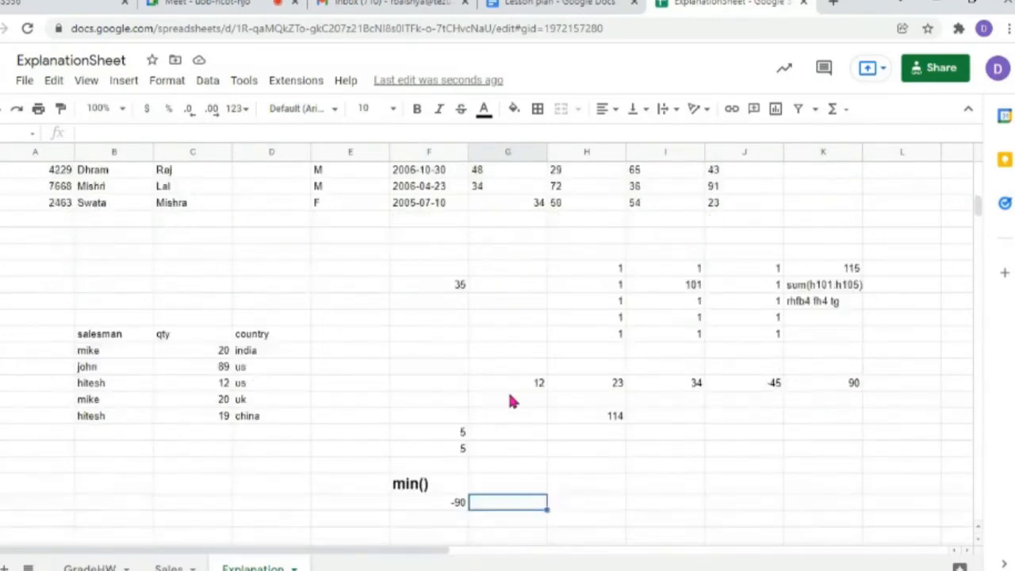
pyautogui.scroll(1, 512, 400)
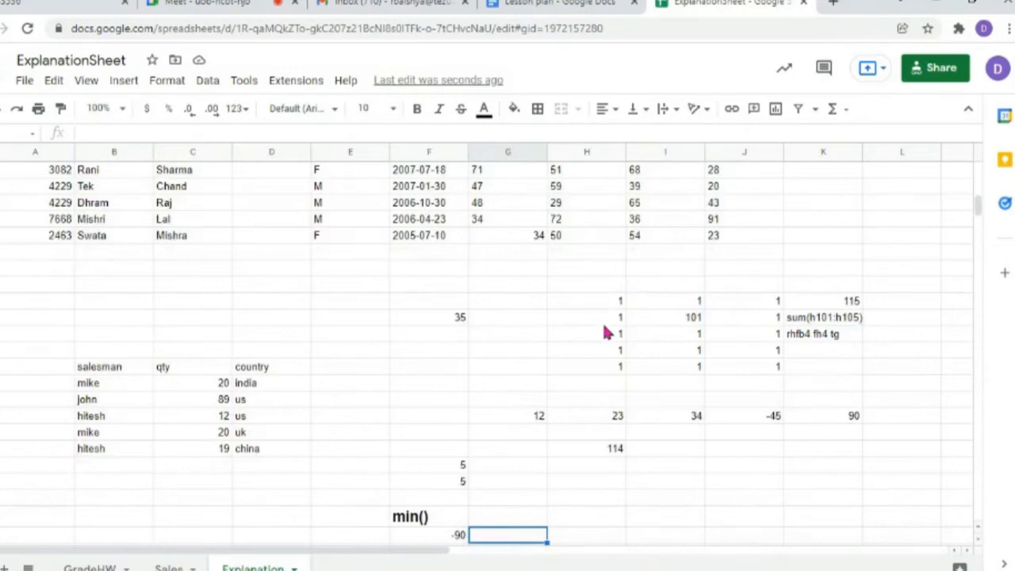
pyautogui.moveTo(523, 420); pyautogui.dragTo(863, 421)
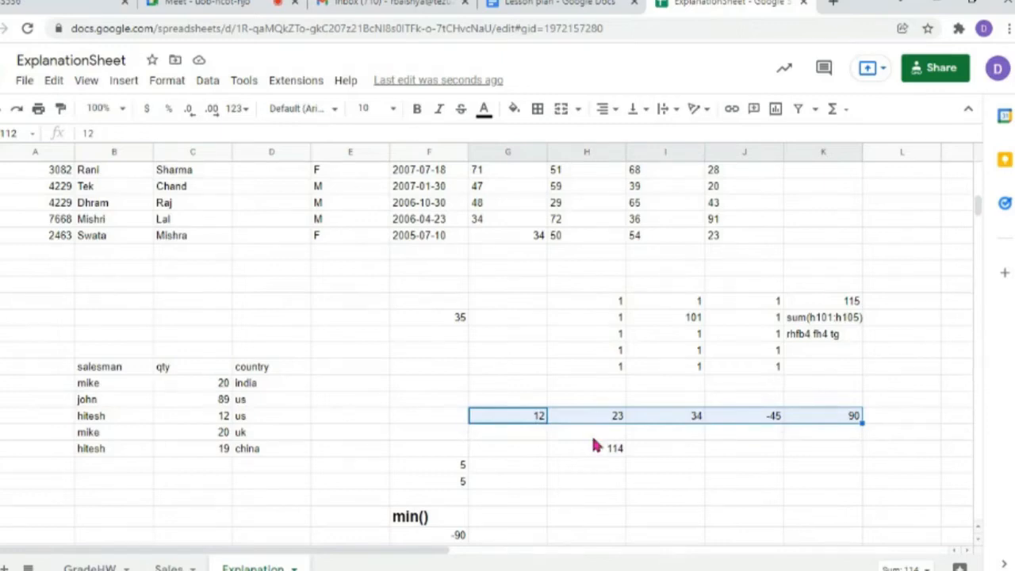
pyautogui.scroll(-1, 595, 444)
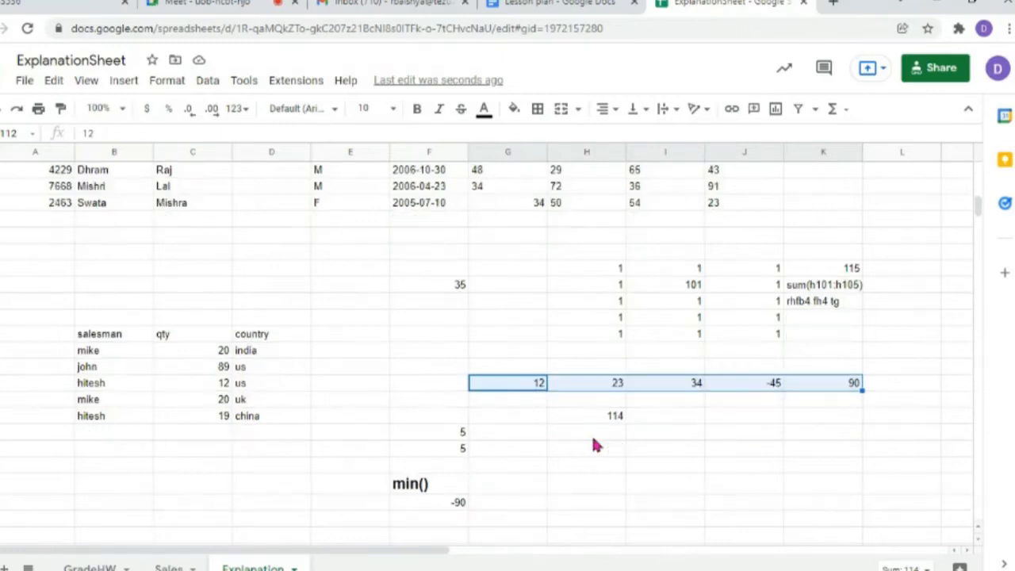
pyautogui.doubleClick(511, 505)
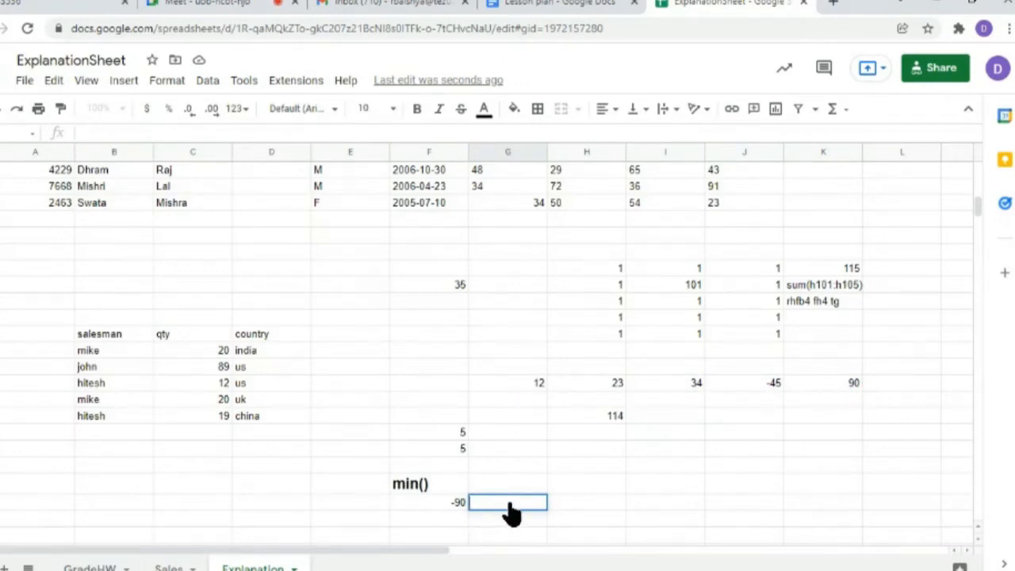
pyautogui.write('=min')
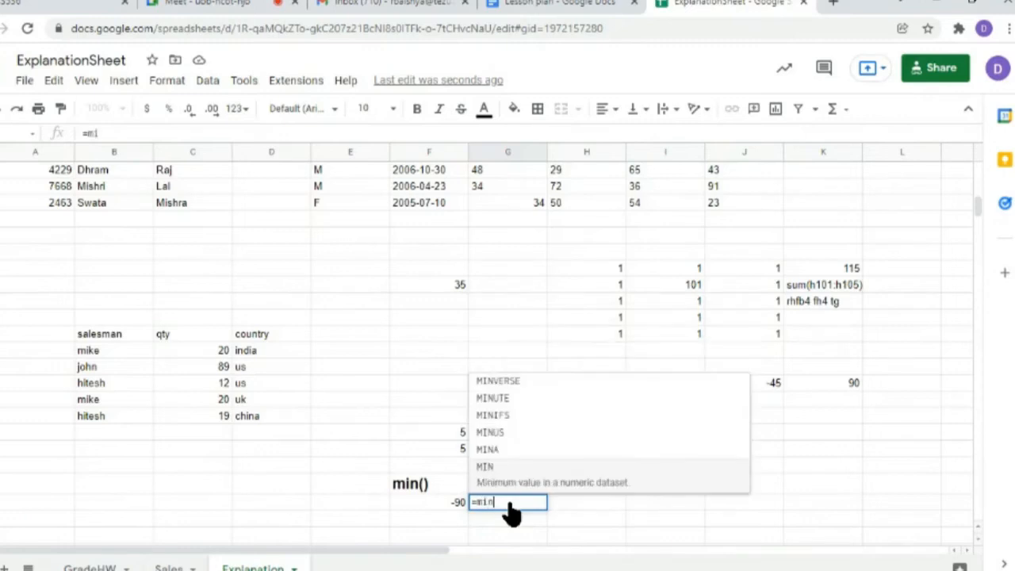
pyautogui.write('(')
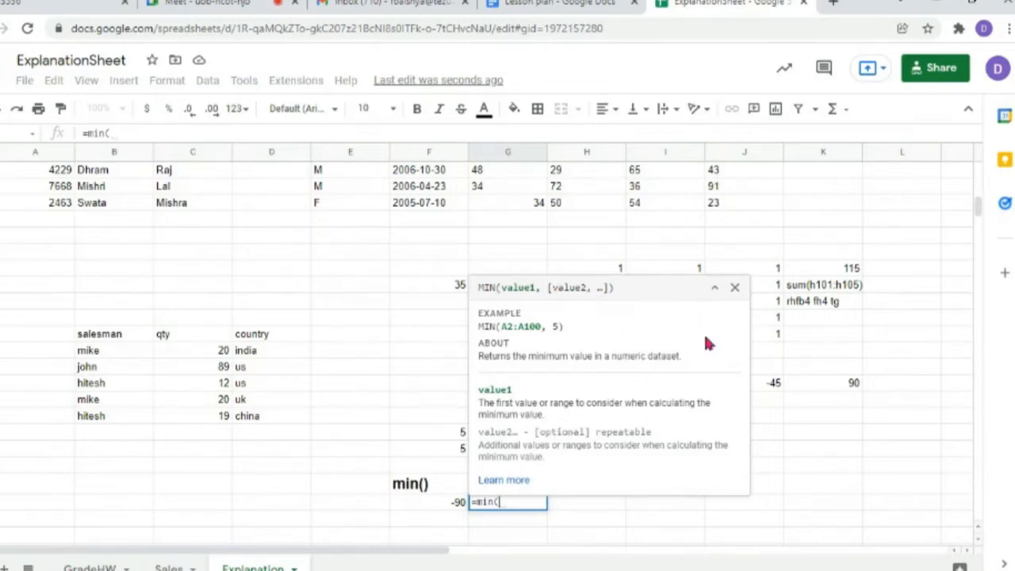
pyautogui.click(735, 289)
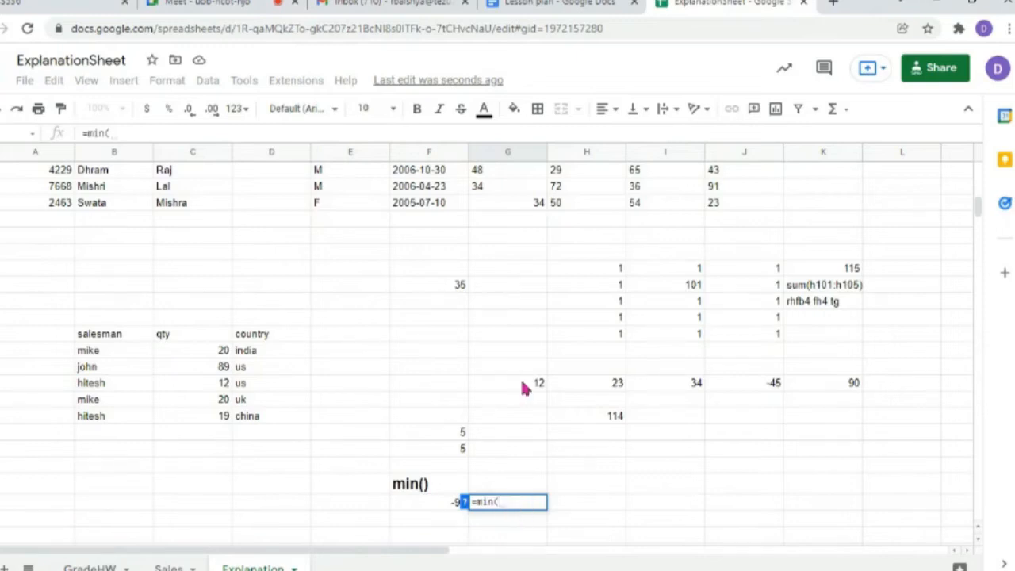
pyautogui.click(503, 504)
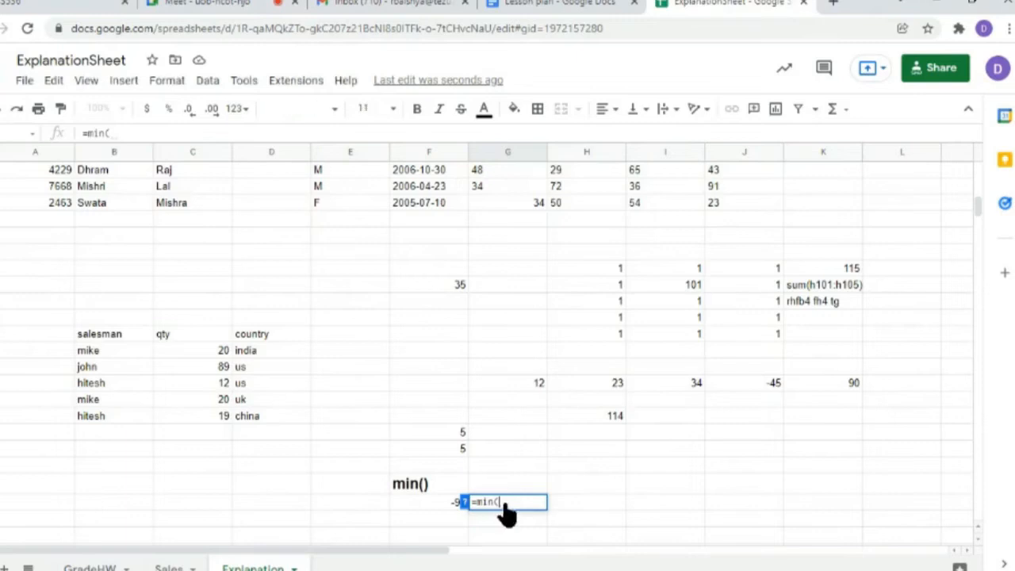
pyautogui.write('G112:K')
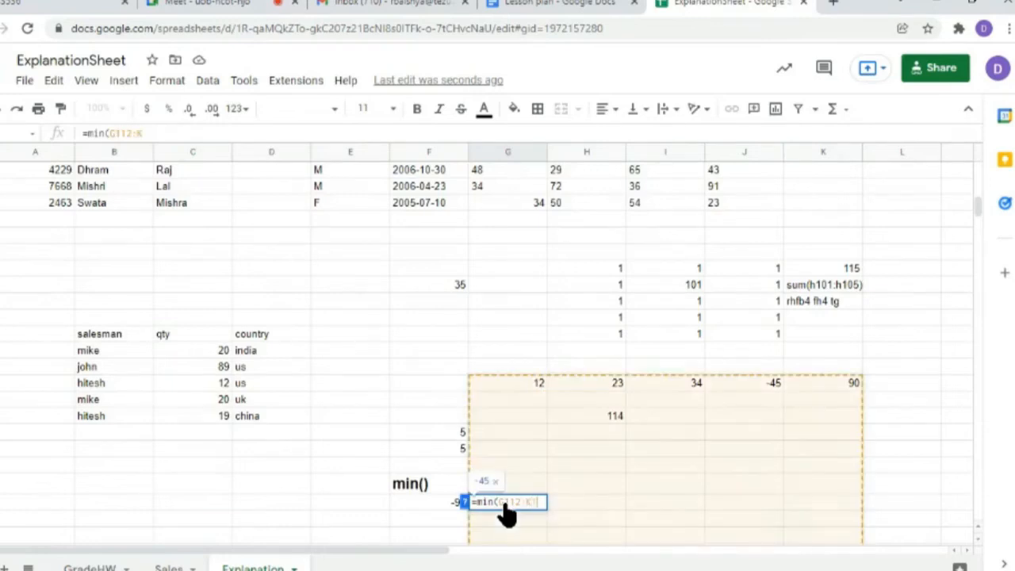
pyautogui.write('112)')
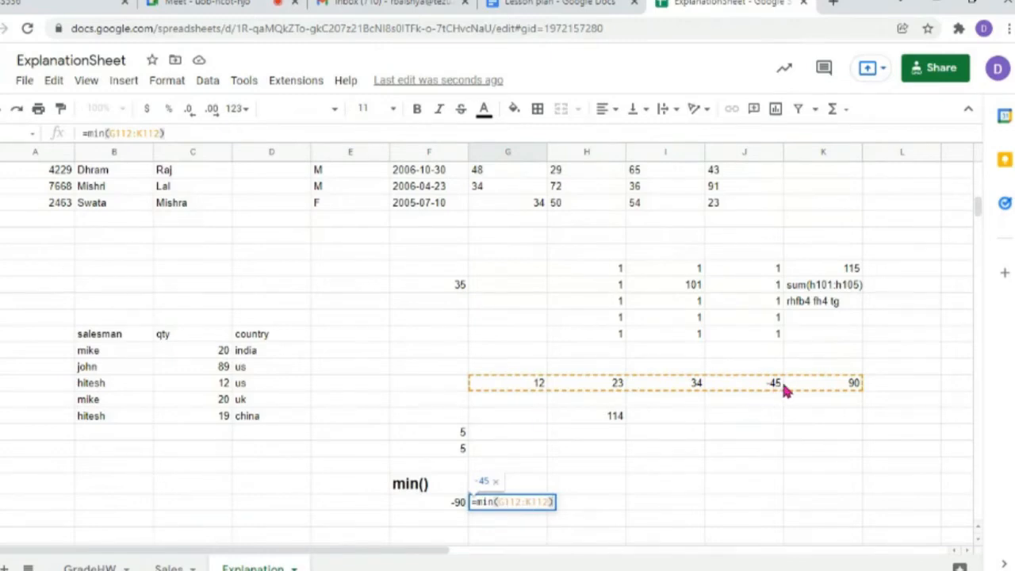
pyautogui.press('Return')
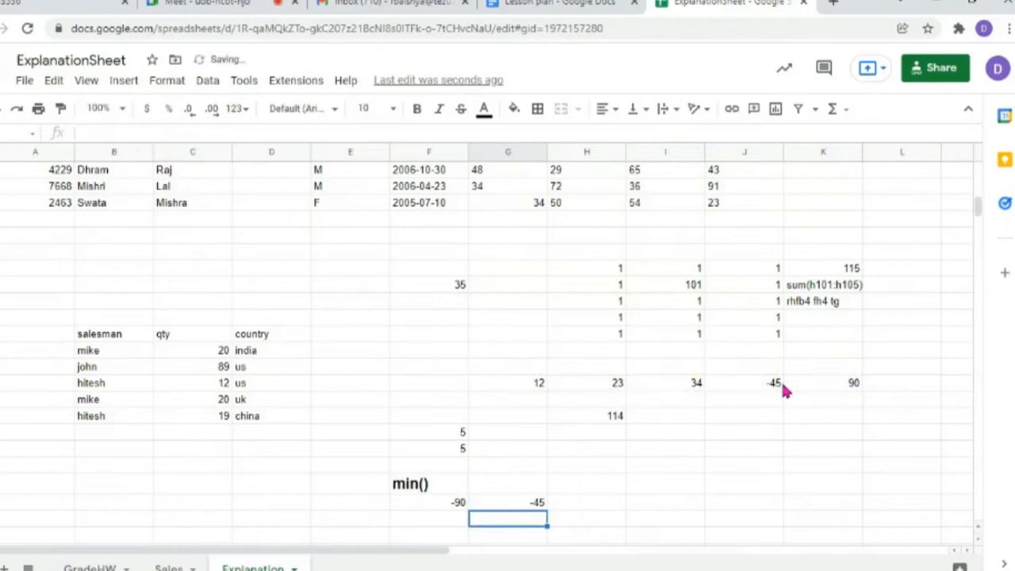
pyautogui.click(515, 506)
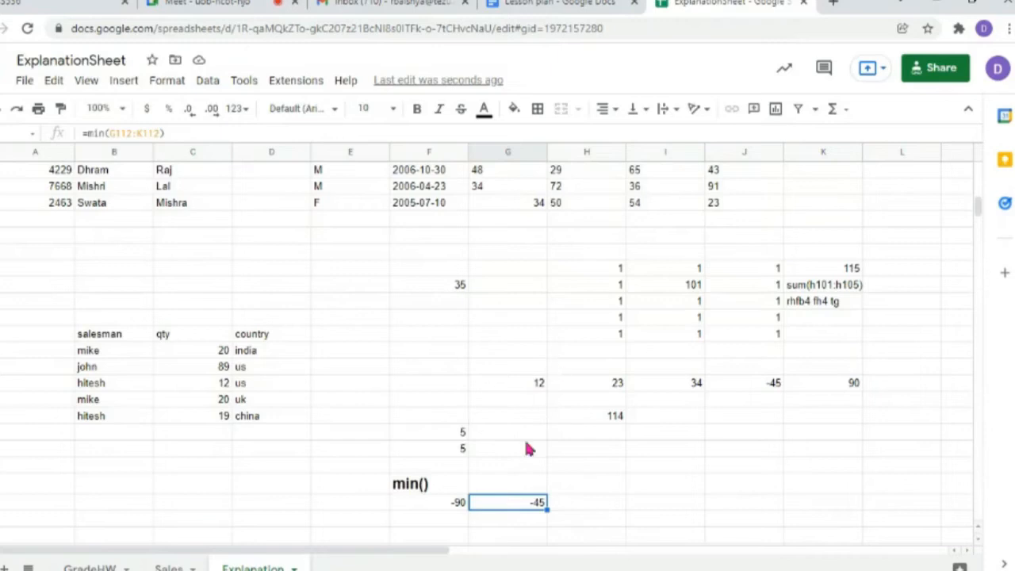
# - Change the value in cell I107, the middle cell of the number block H105:J109, to -1
pyautogui.moveTo(608, 272); pyautogui.dragTo(776, 339)
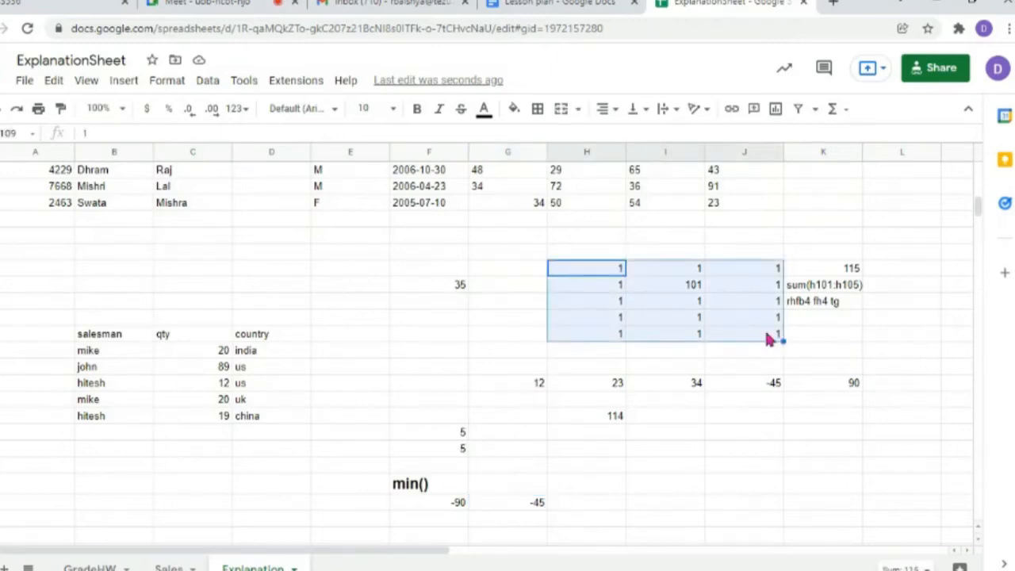
pyautogui.click(692, 334)
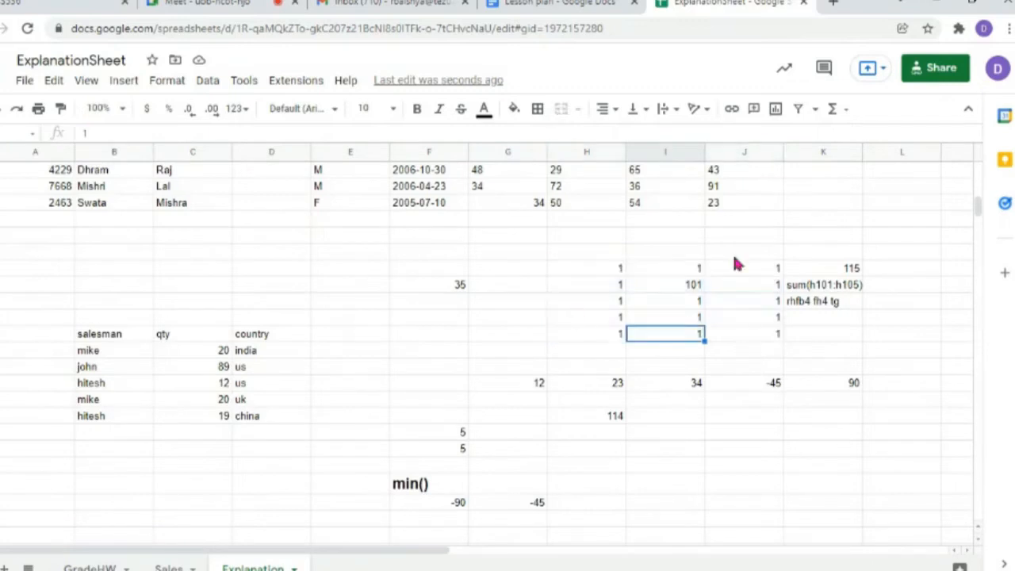
pyautogui.click(686, 302)
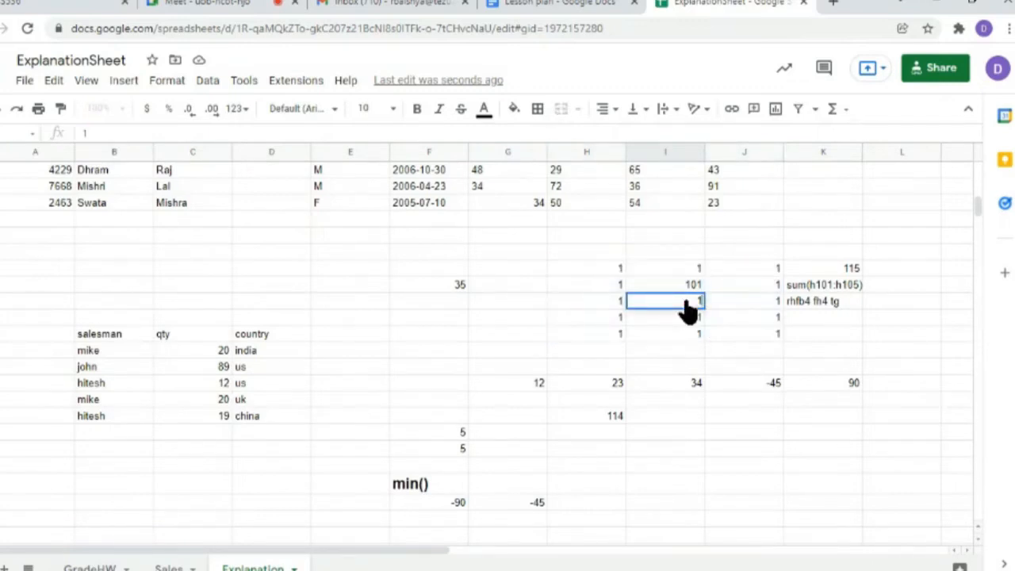
pyautogui.click(686, 303)
pyautogui.write('-')
pyautogui.click(676, 329)
# - Change the value in cell J108 of the number block to -10
pyautogui.click(769, 324)
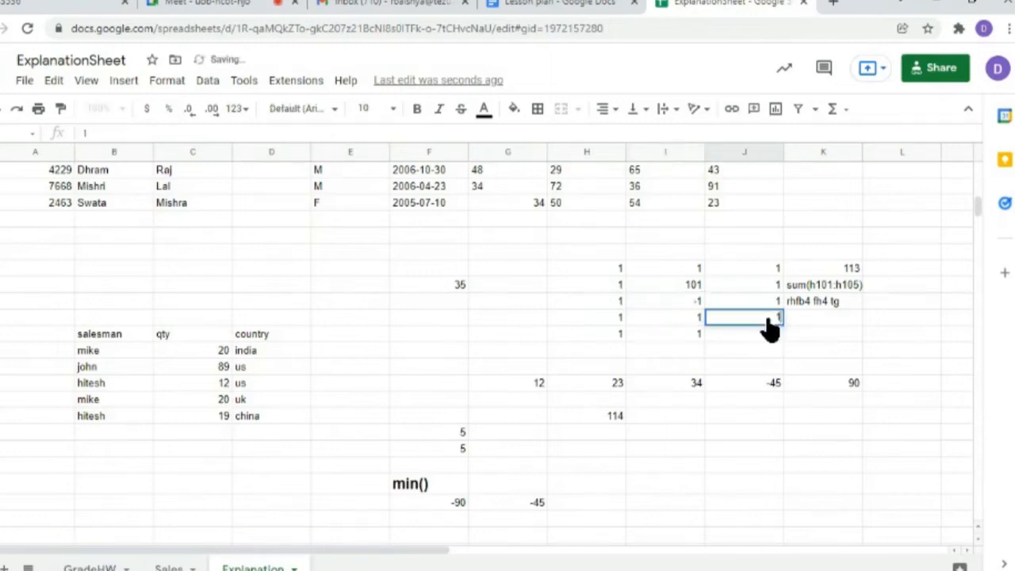
pyautogui.doubleClick(769, 324)
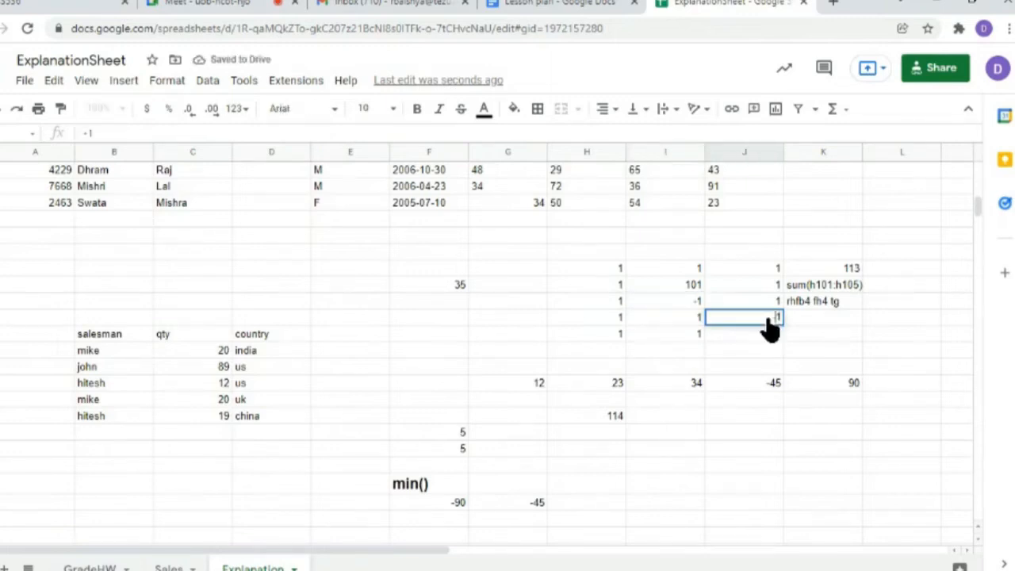
pyautogui.write('-1')
pyautogui.write('8')
pyautogui.press('Return')
# - Enter the formula =min(H105:J109) in cell H119 and review it against the block of numbers it covers
pyautogui.moveTo(619, 270); pyautogui.dragTo(777, 336)
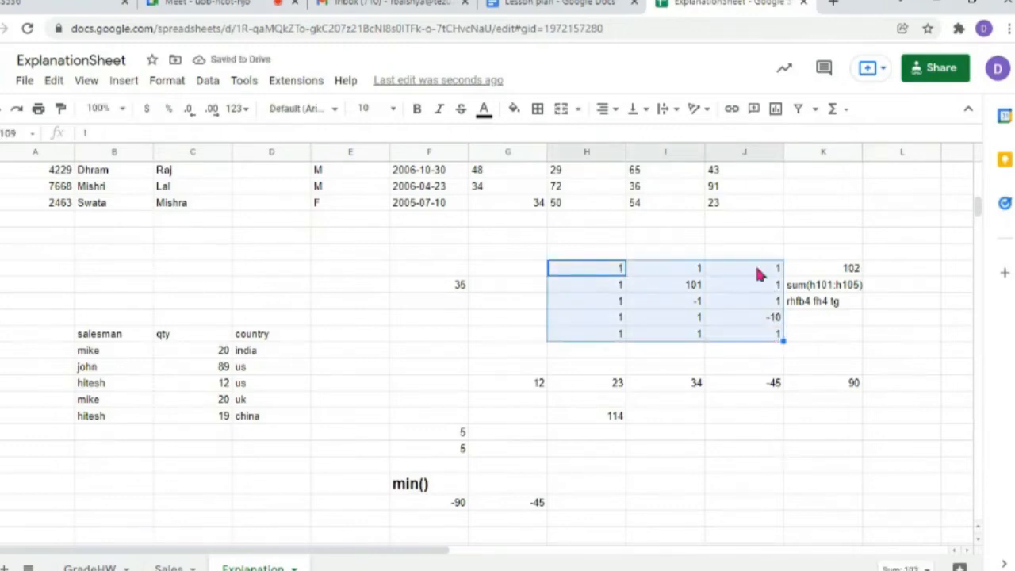
pyautogui.click(594, 503)
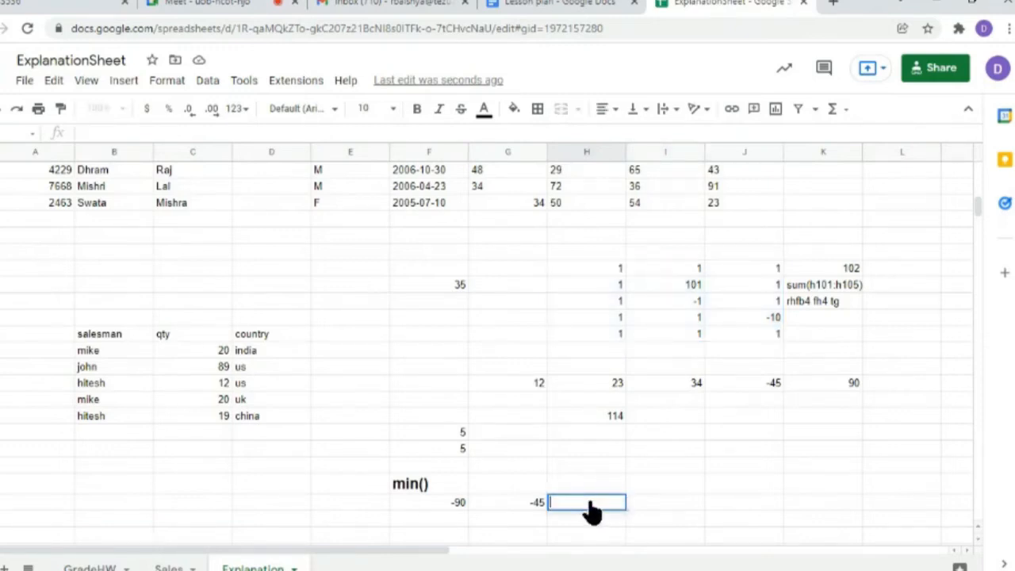
pyautogui.write('=min(')
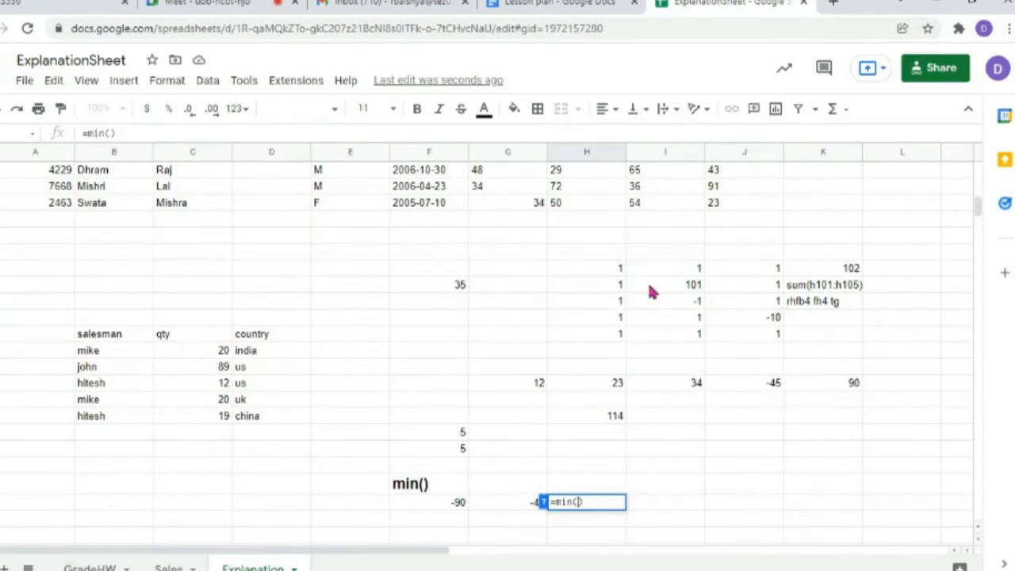
pyautogui.moveTo(603, 268); pyautogui.dragTo(762, 338)
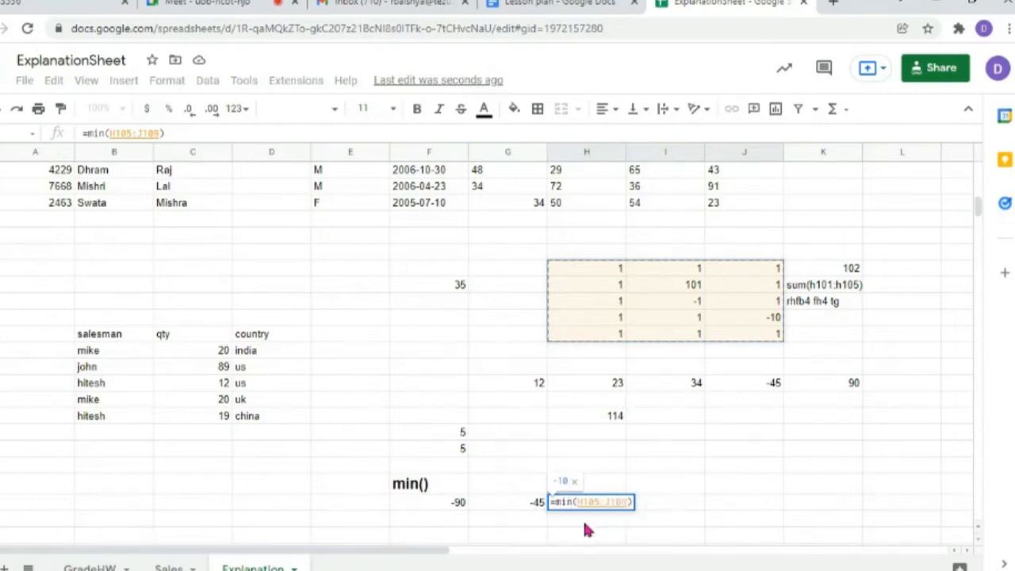
pyautogui.press('Return')
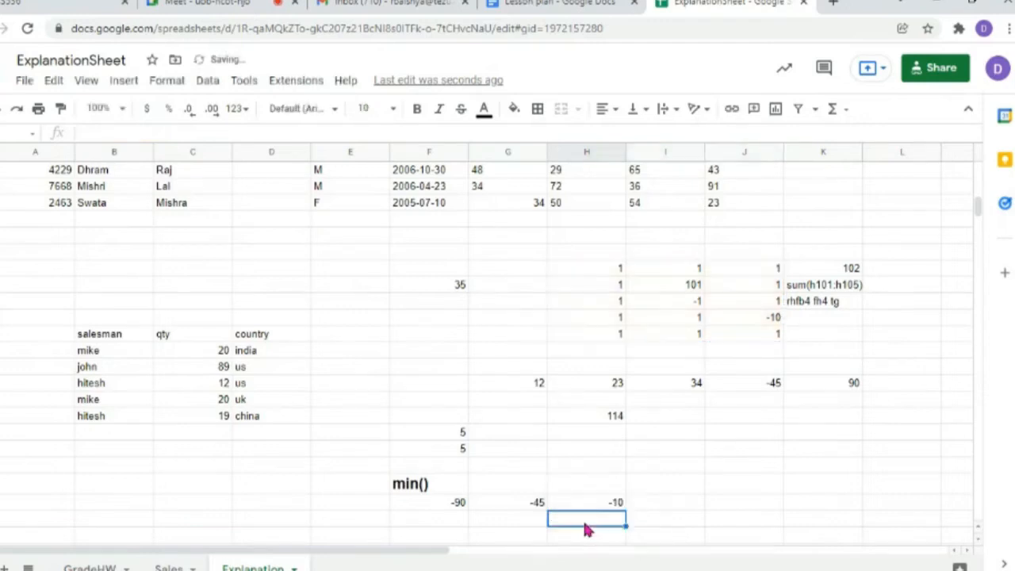
pyautogui.click(576, 503)
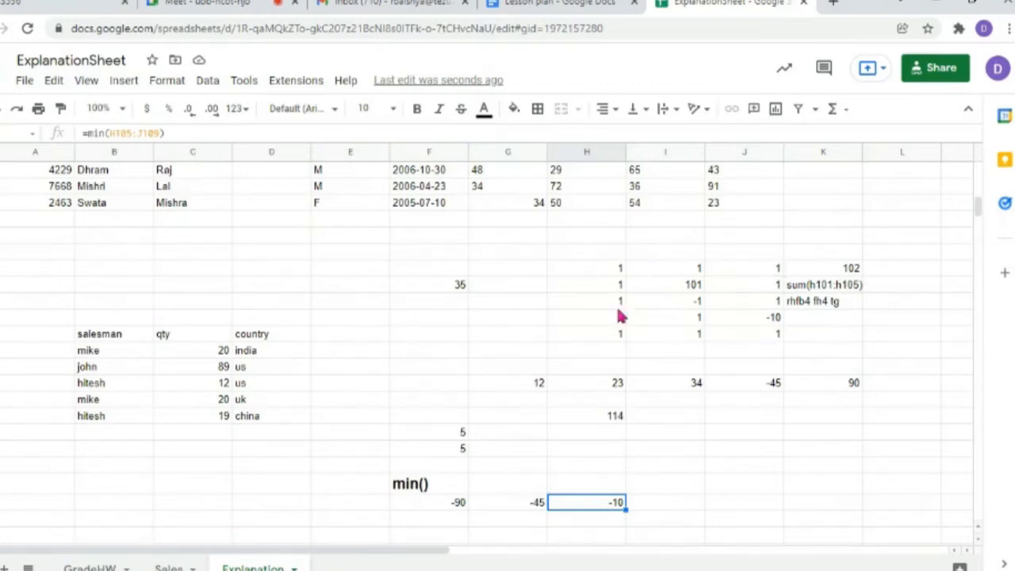
pyautogui.click(766, 288)
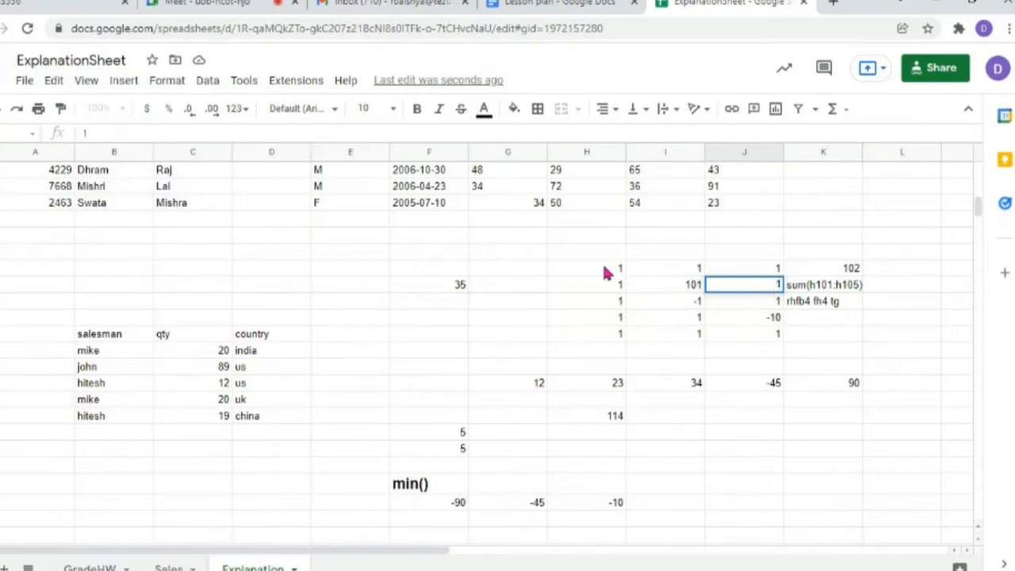
pyautogui.moveTo(607, 271); pyautogui.dragTo(782, 336)
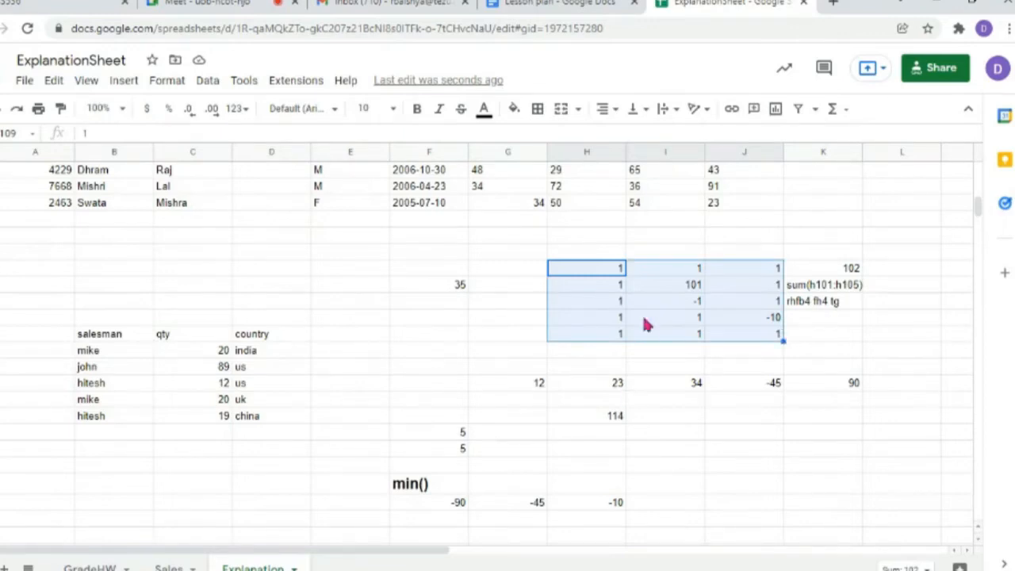
pyautogui.click(610, 499)
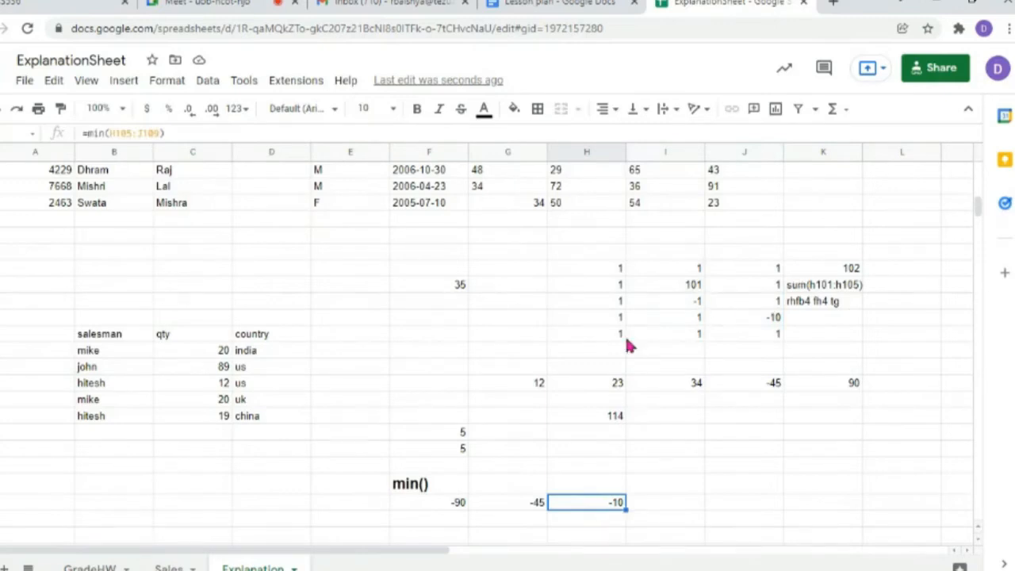
# - Change cell I105 to 10 and cell I106 to -101 in the block used by the MIN formula
pyautogui.click(686, 286)
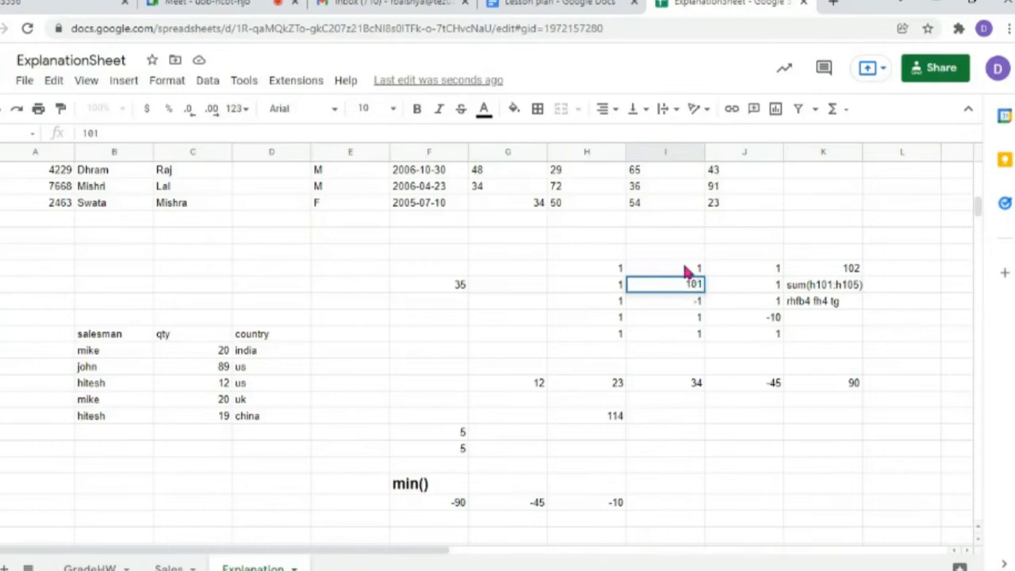
pyautogui.click(686, 271)
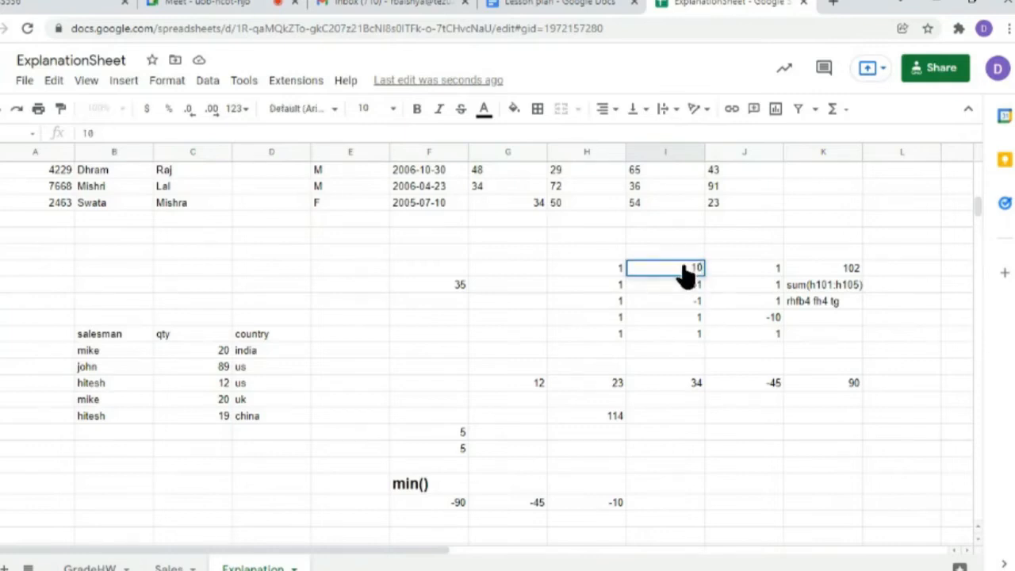
pyautogui.click(597, 505)
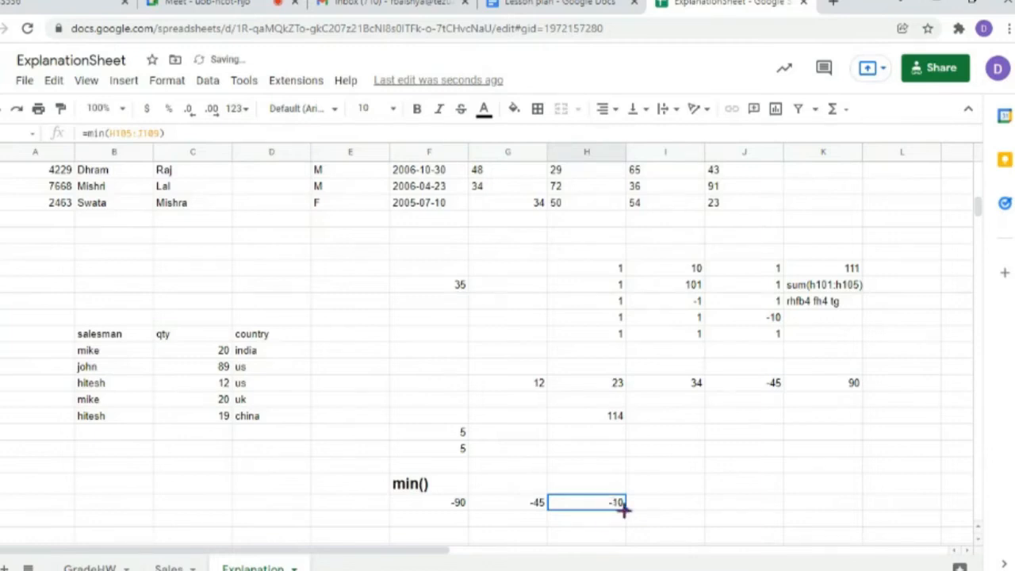
pyautogui.click(688, 285)
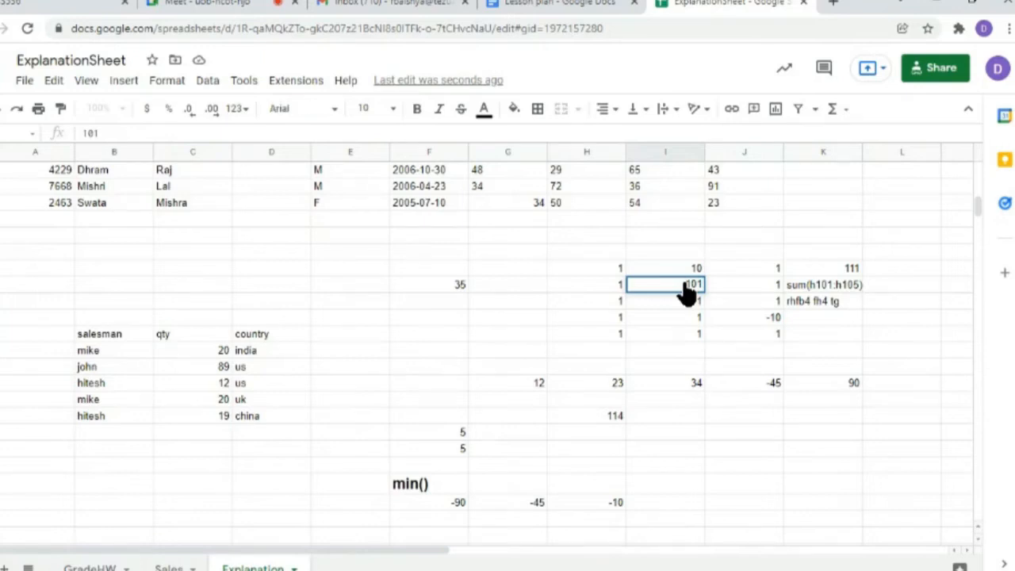
pyautogui.write('-')
pyautogui.press('Return')
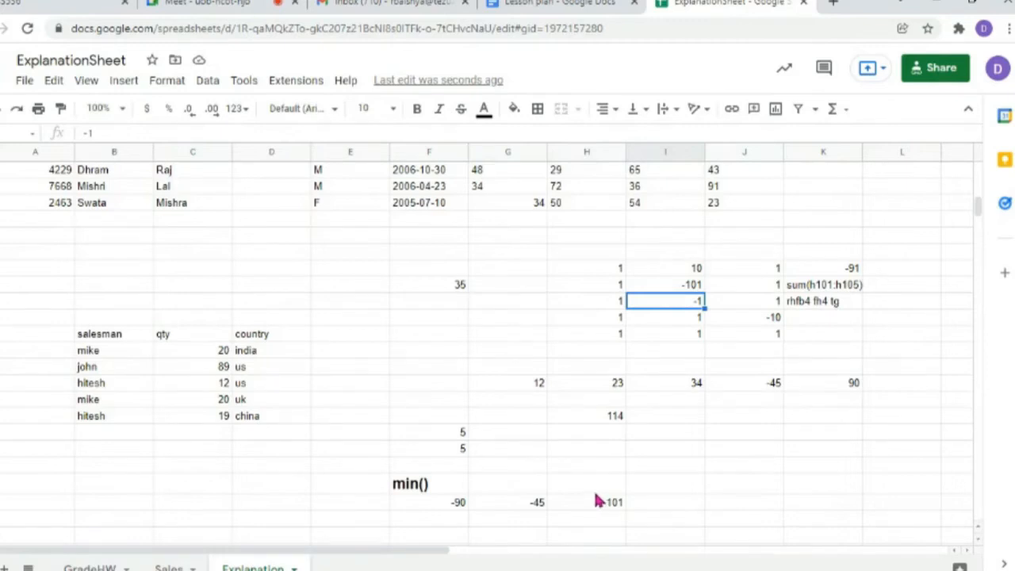
# - Check the Lesson plan document for the next function and enter the label MAX() in cell F121 of ExplanationSheet
pyautogui.scroll(-3, 595, 495)
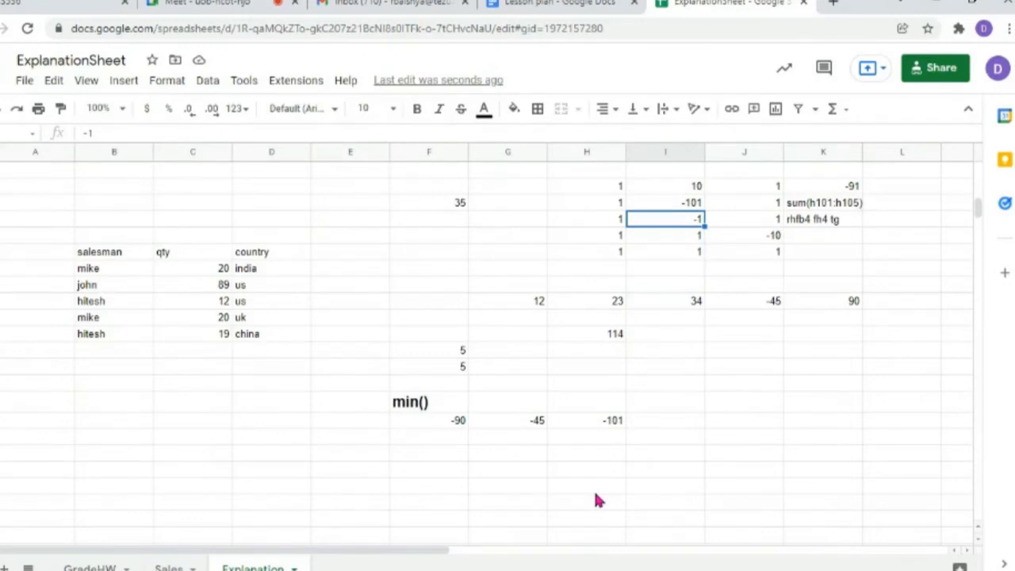
pyautogui.click(559, 4)
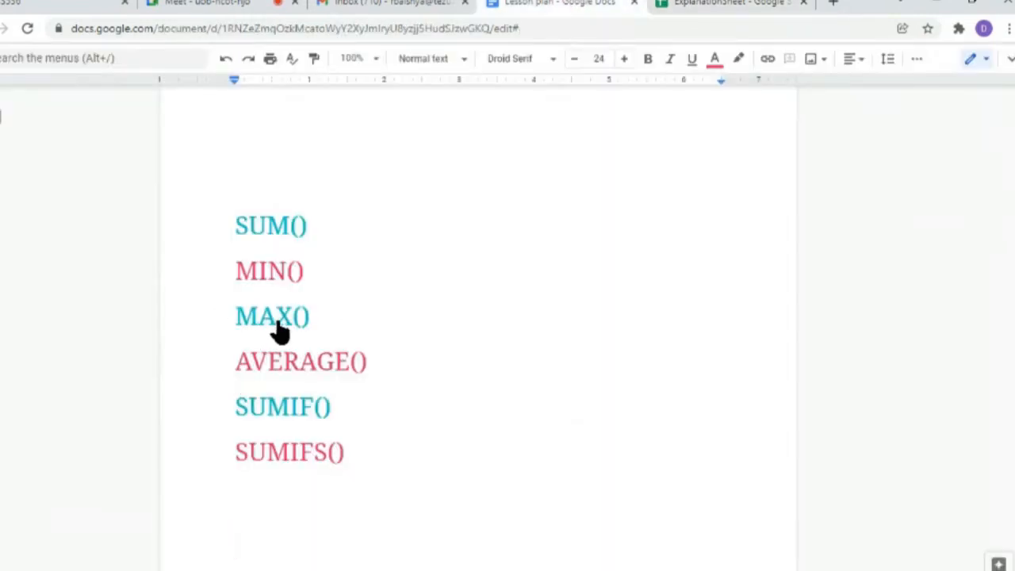
pyautogui.click(729, 3)
pyautogui.click(401, 459)
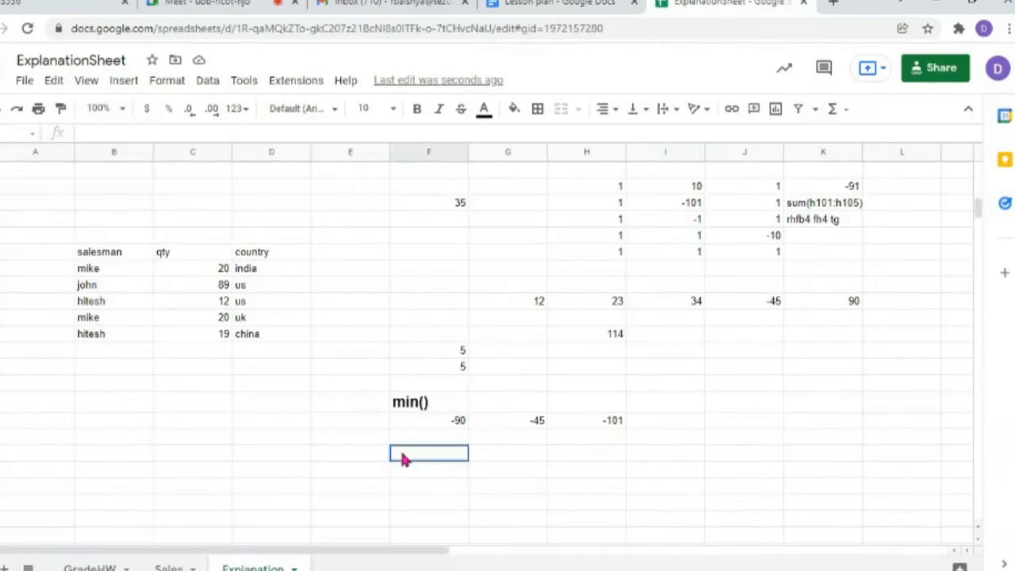
pyautogui.write('MaX()')
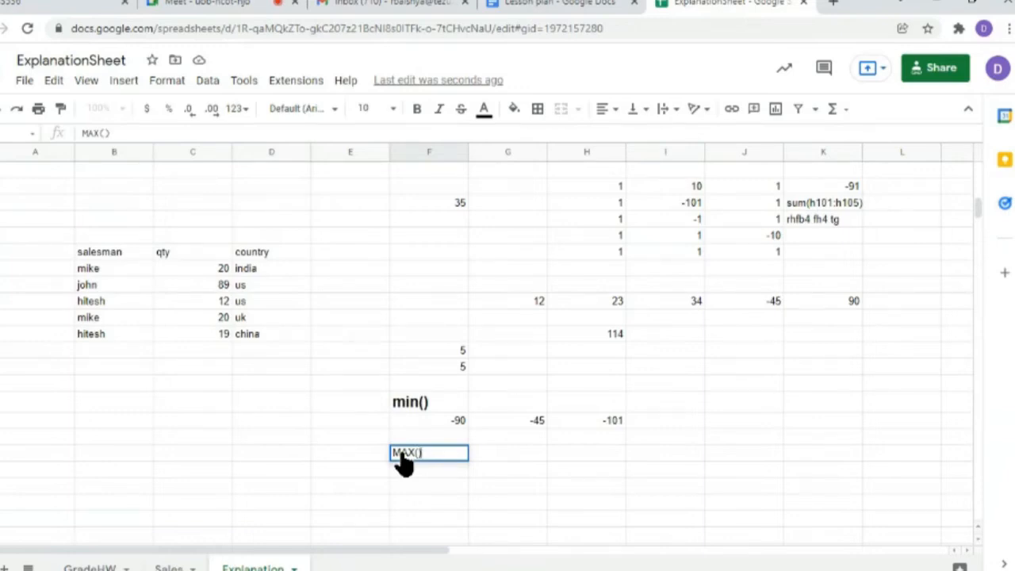
pyautogui.moveTo(426, 464); pyautogui.dragTo(399, 462)
pyautogui.click(422, 464)
pyautogui.press('Return')
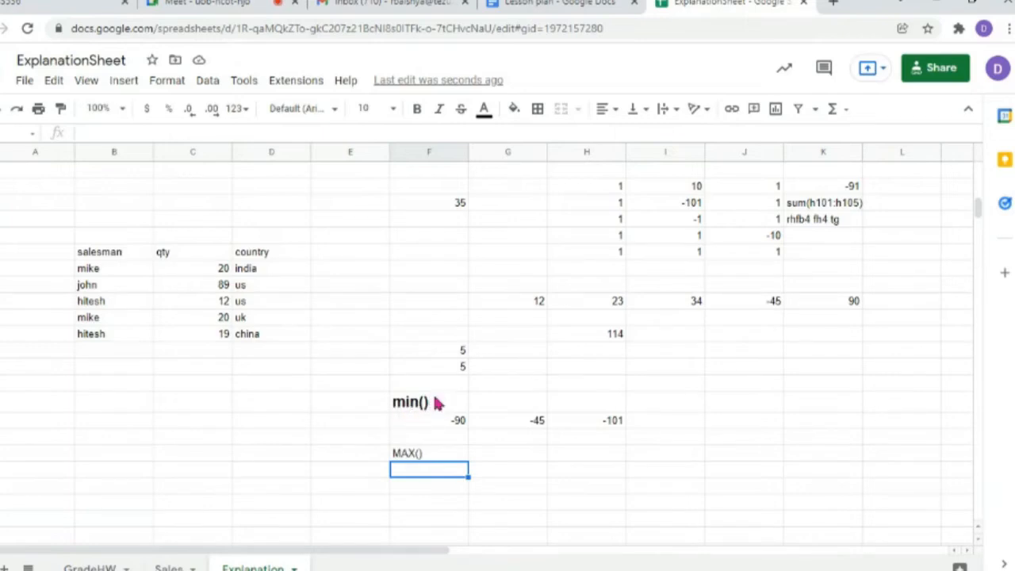
# - Copy the formatting of the min() label in cell F118 onto the MAX() label in cell F121 with Paint format
pyautogui.click(426, 457)
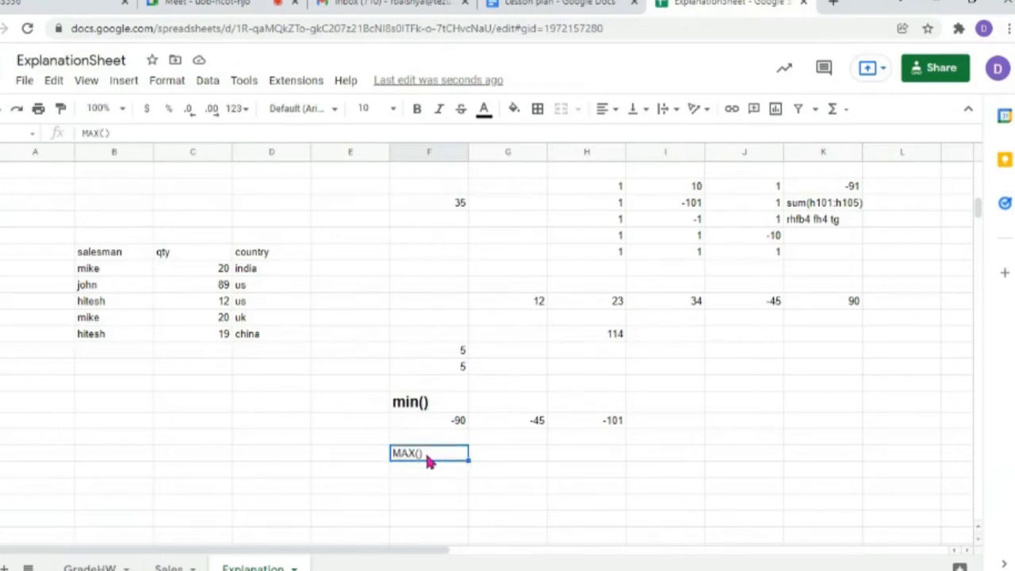
pyautogui.click(433, 408)
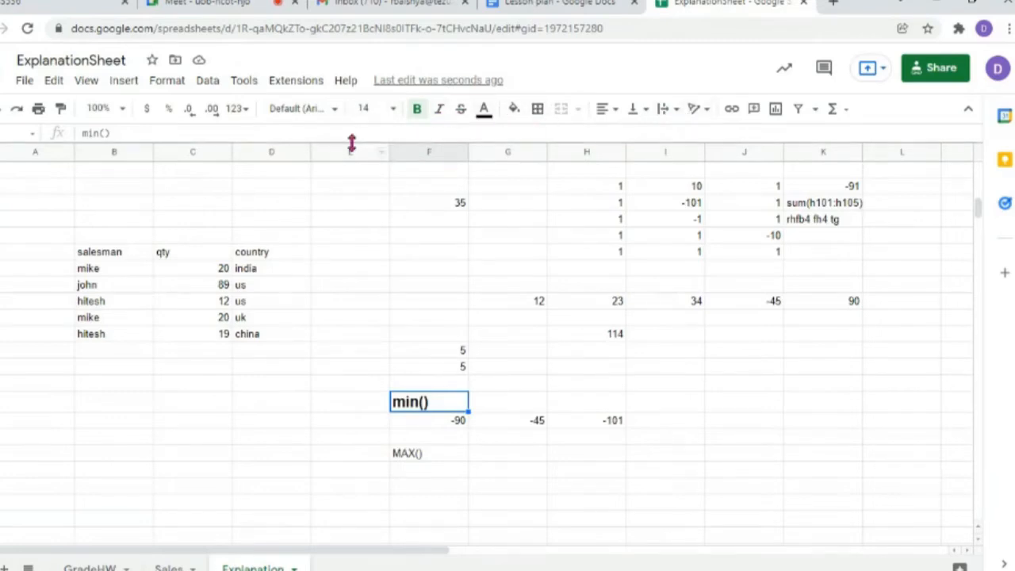
pyautogui.click(436, 456)
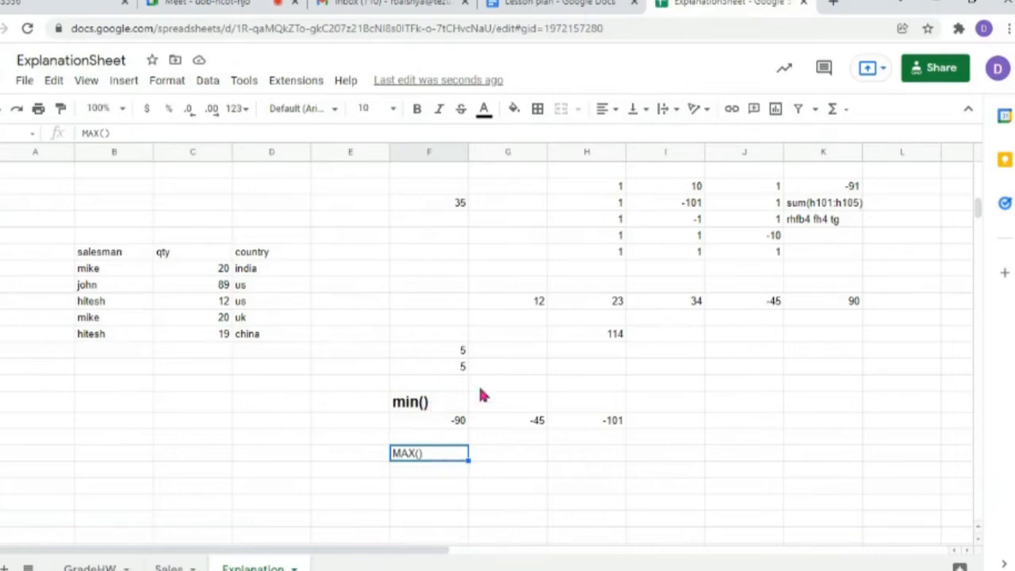
pyautogui.click(421, 408)
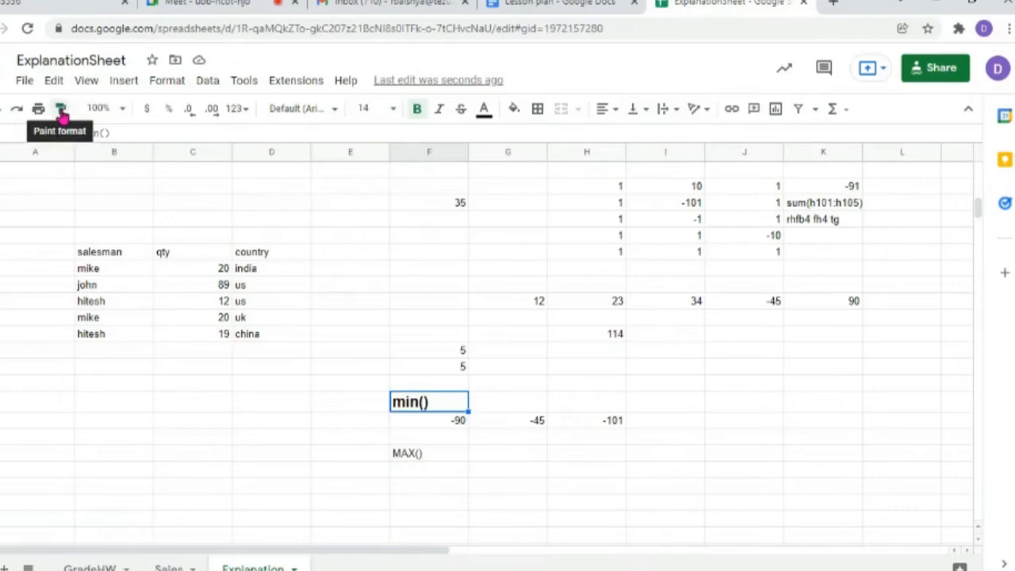
pyautogui.click(61, 111)
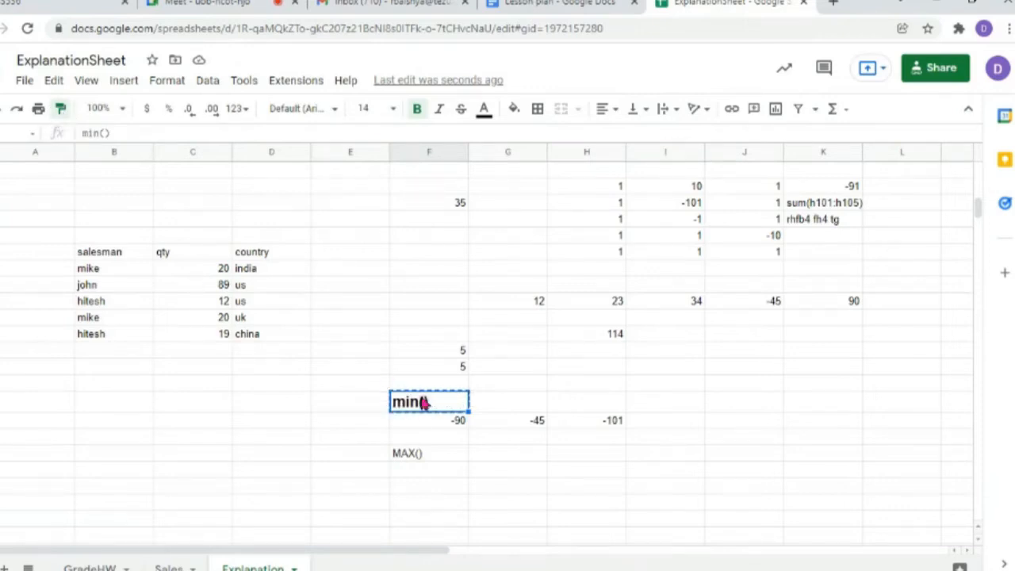
pyautogui.click(428, 460)
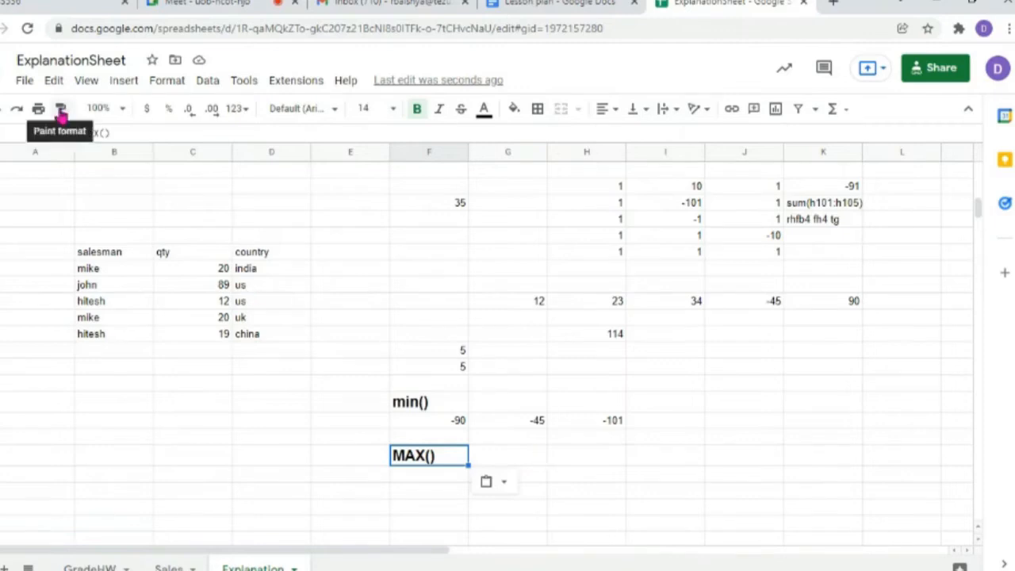
pyautogui.click(61, 111)
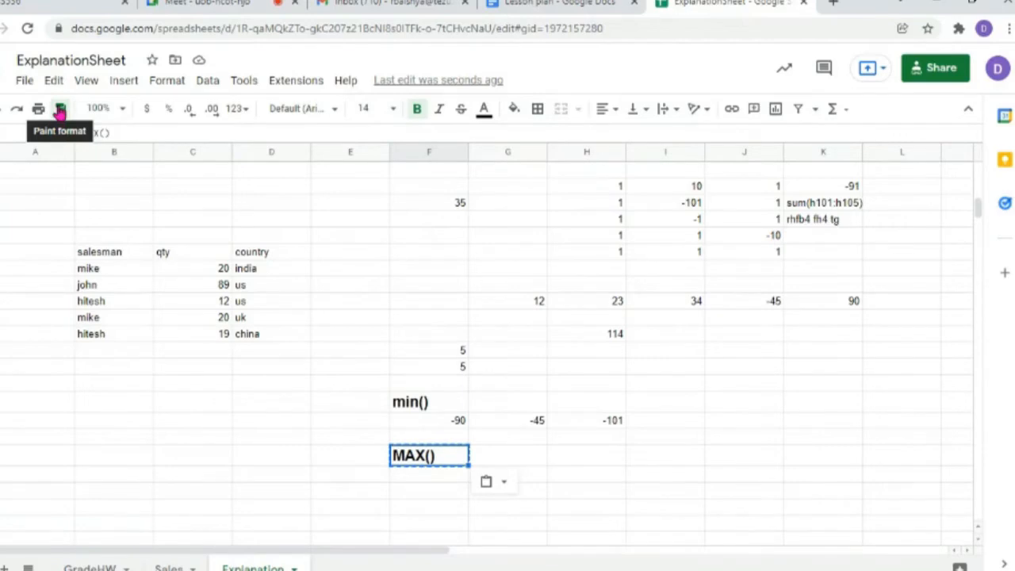
# - Review the listed values in the MIN formula in cell F119 and the row of numbers in G112:K112
pyautogui.click(425, 476)
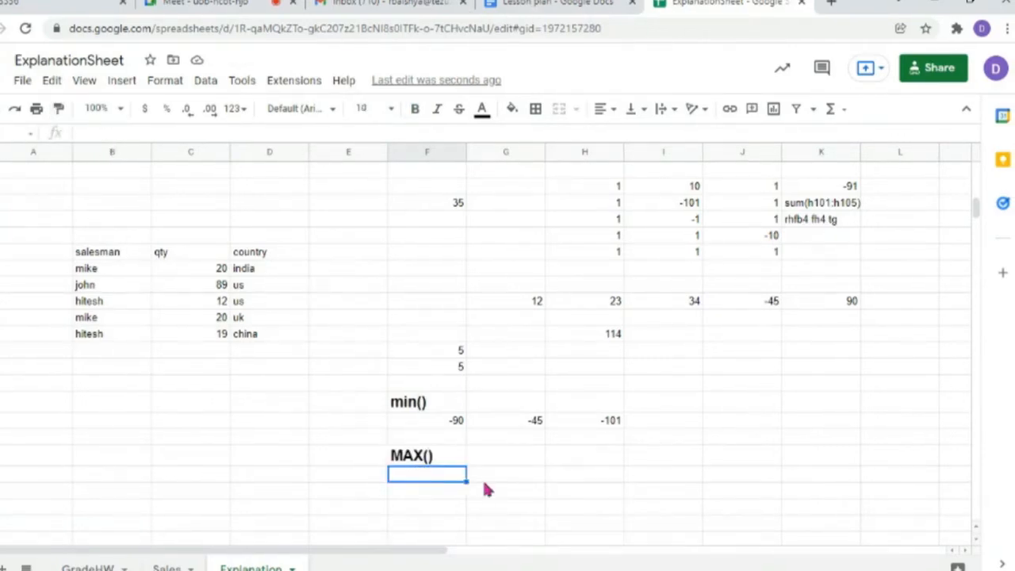
pyautogui.scroll(-3, 509, 403)
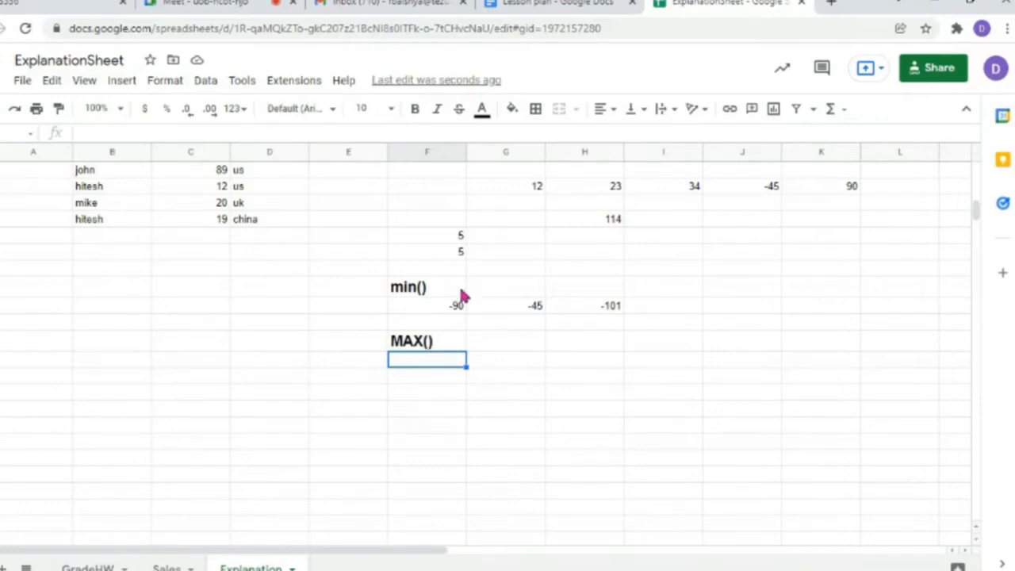
pyautogui.click(446, 308)
pyautogui.scroll(2, 579, 259)
pyautogui.scroll(1, 578, 259)
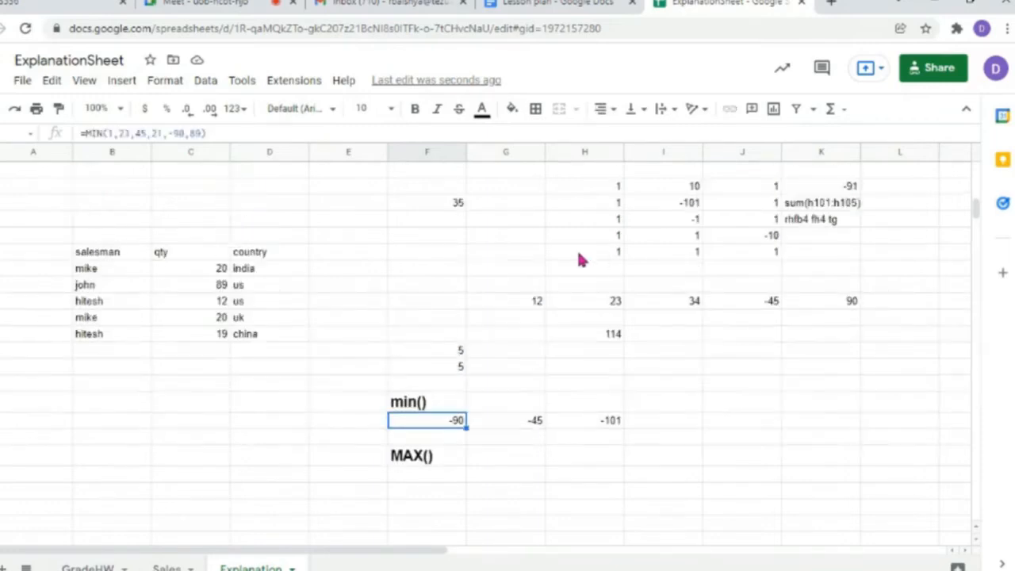
pyautogui.moveTo(521, 306); pyautogui.dragTo(856, 305)
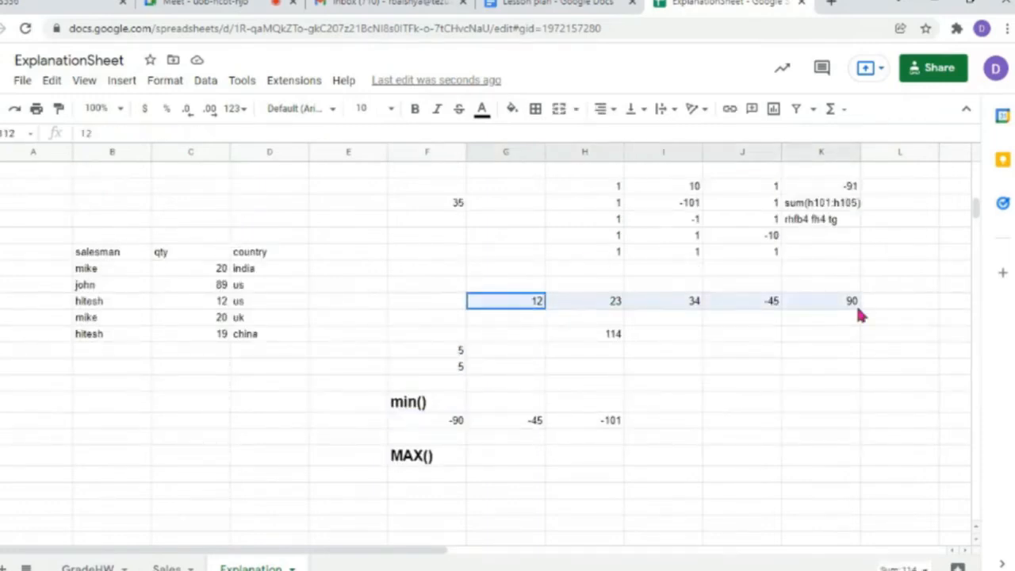
# - Enter the formula =max(G112:K112) in cell F123 below the MAX() label
pyautogui.scroll(-2, 428, 468)
pyautogui.doubleClick(414, 408)
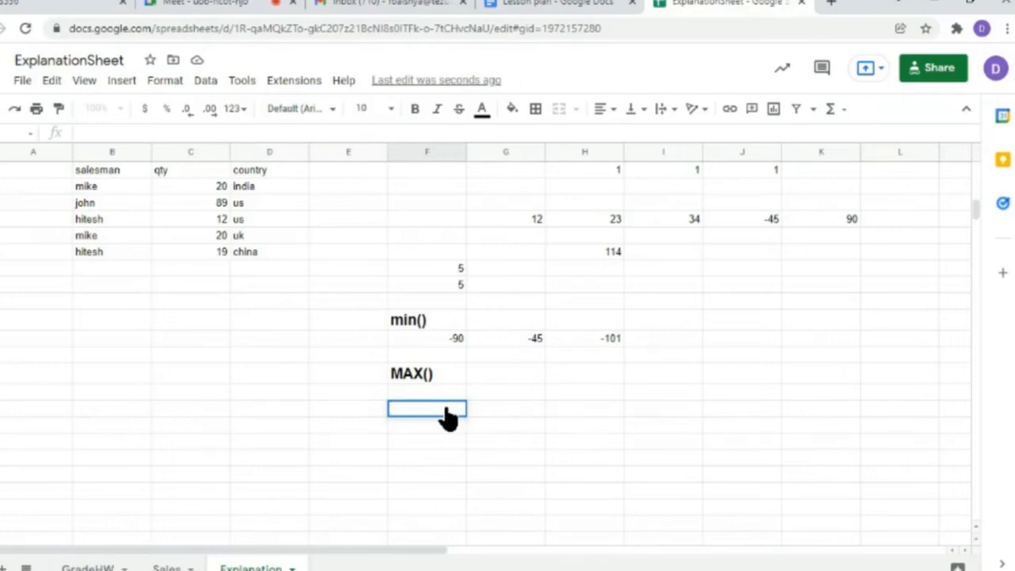
pyautogui.write('=max(')
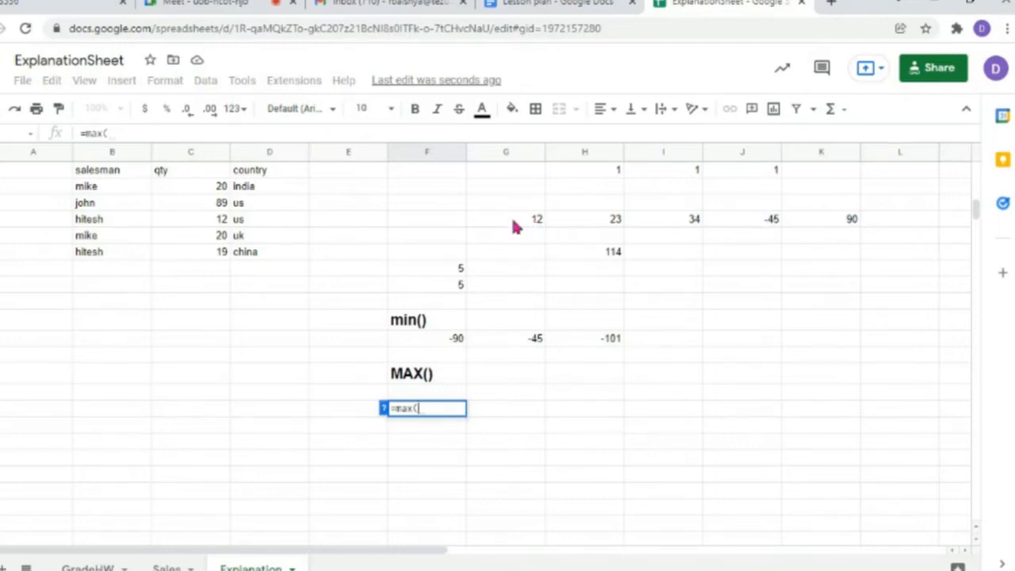
pyautogui.moveTo(514, 227); pyautogui.dragTo(833, 226)
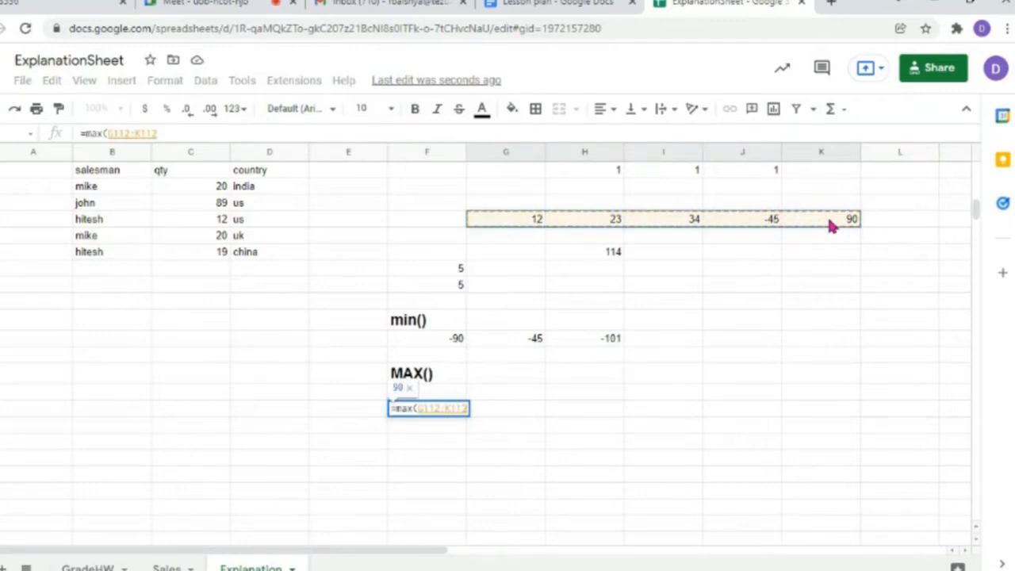
pyautogui.write(')')
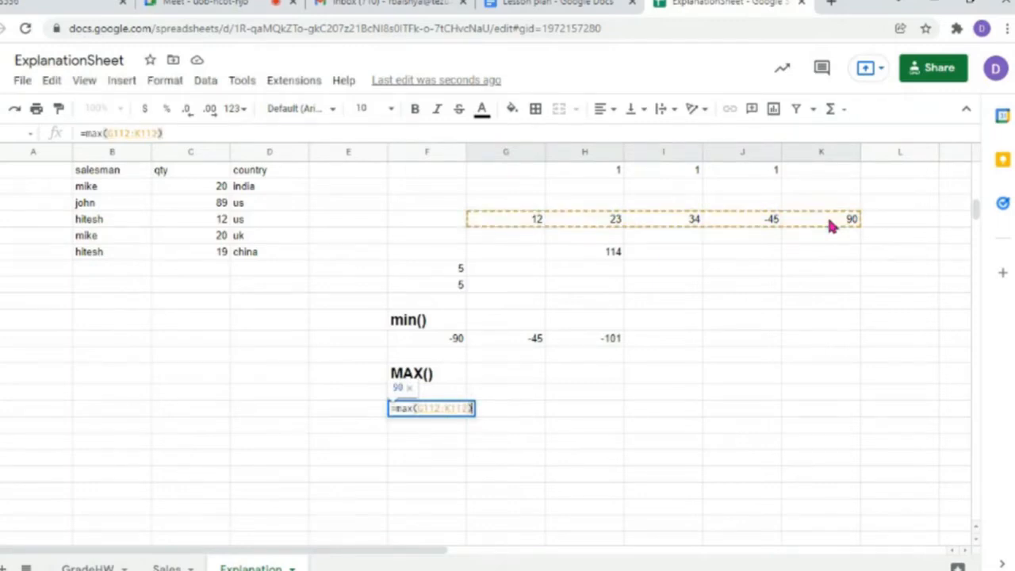
pyautogui.press('Return')
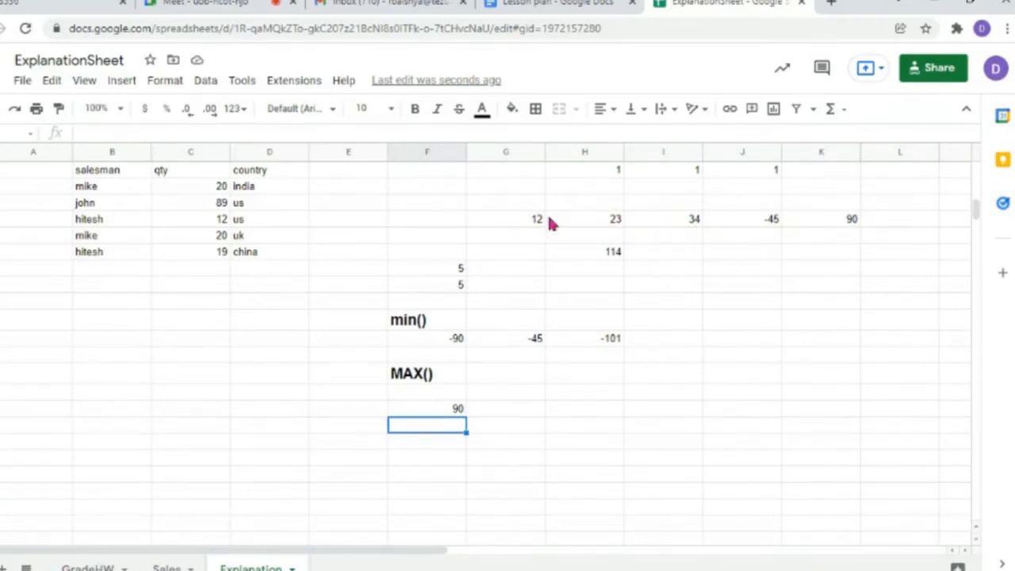
# - Change cell J112 in the row of numbers used by the MAX formula to 450
pyautogui.click(773, 224)
pyautogui.doubleClick(770, 224)
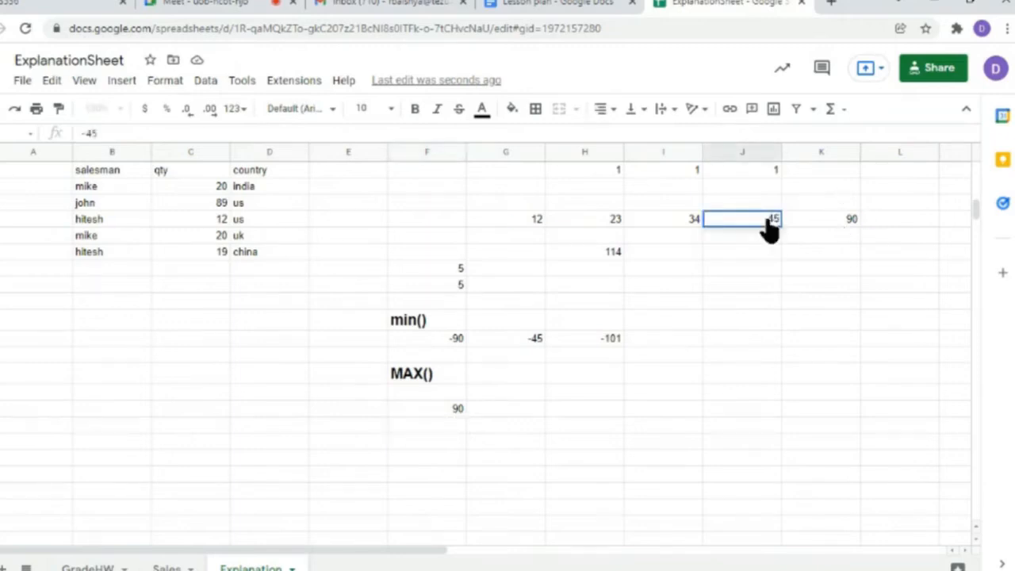
pyautogui.press('Left')
pyautogui.press('Left')
pyautogui.press('BackSpace')
pyautogui.write('6')
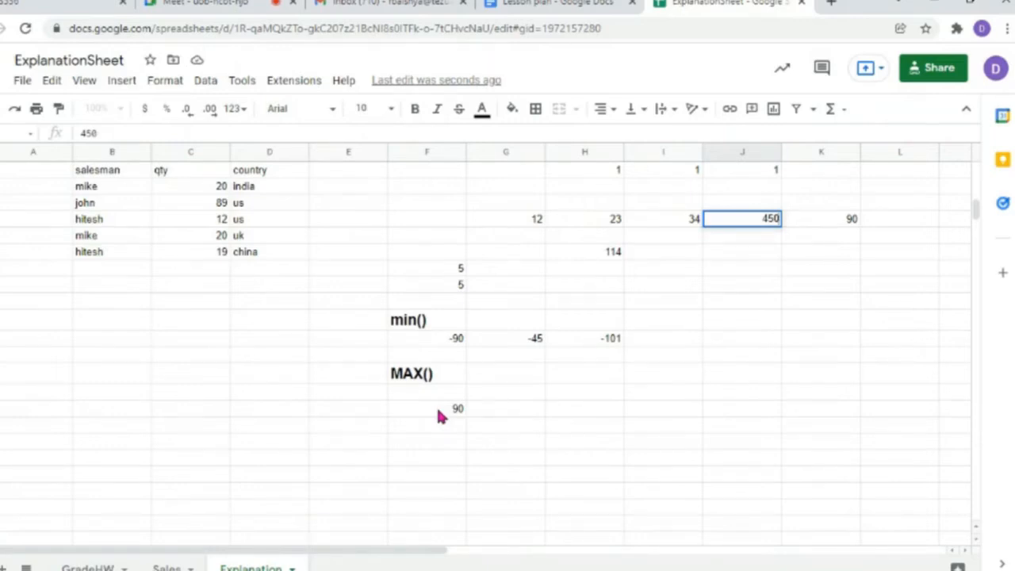
pyautogui.click(439, 414)
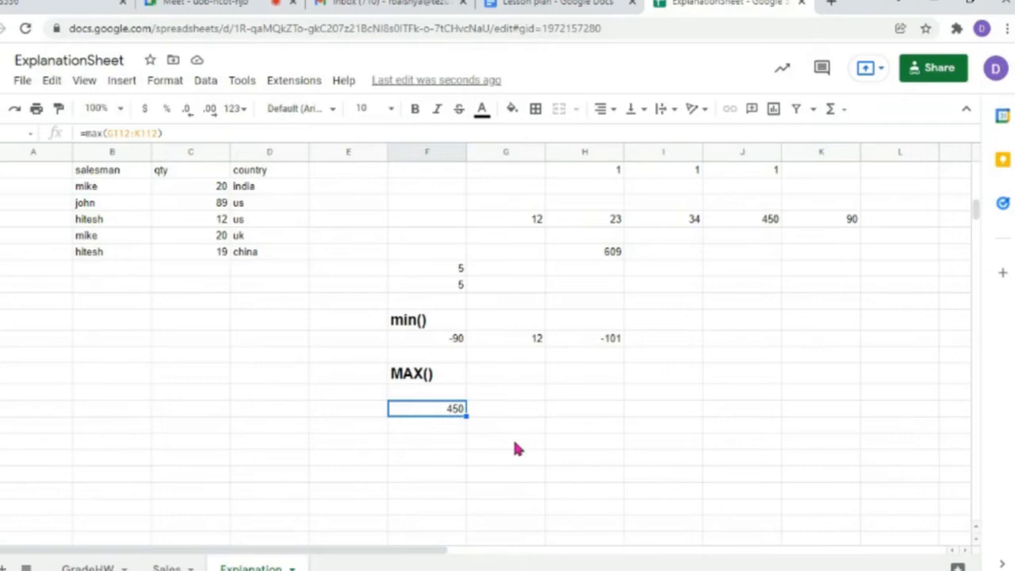
# - Enter the label SUM() in cell F104 above the sum examples
pyautogui.scroll(2, 516, 449)
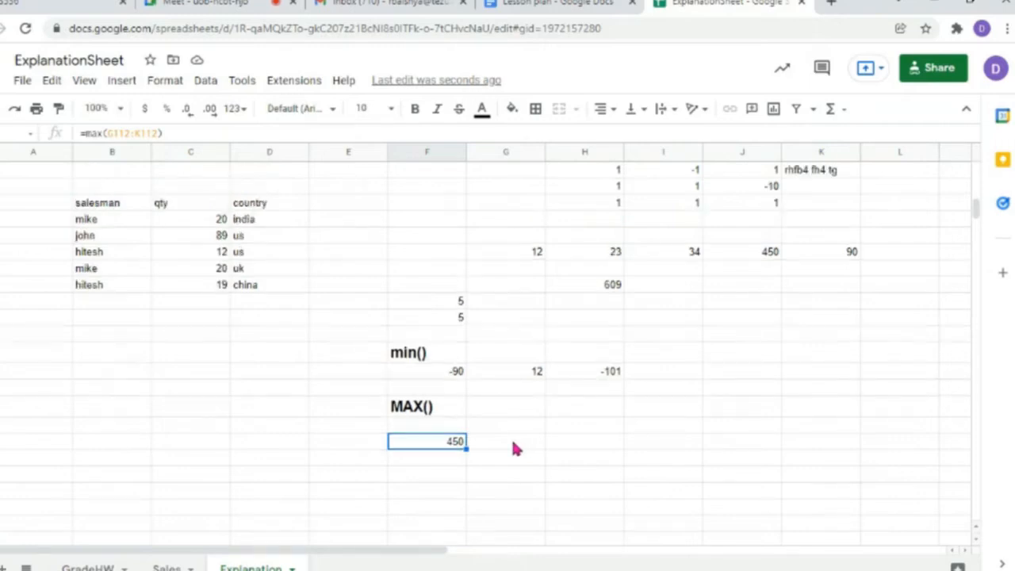
pyautogui.scroll(1, 468, 389)
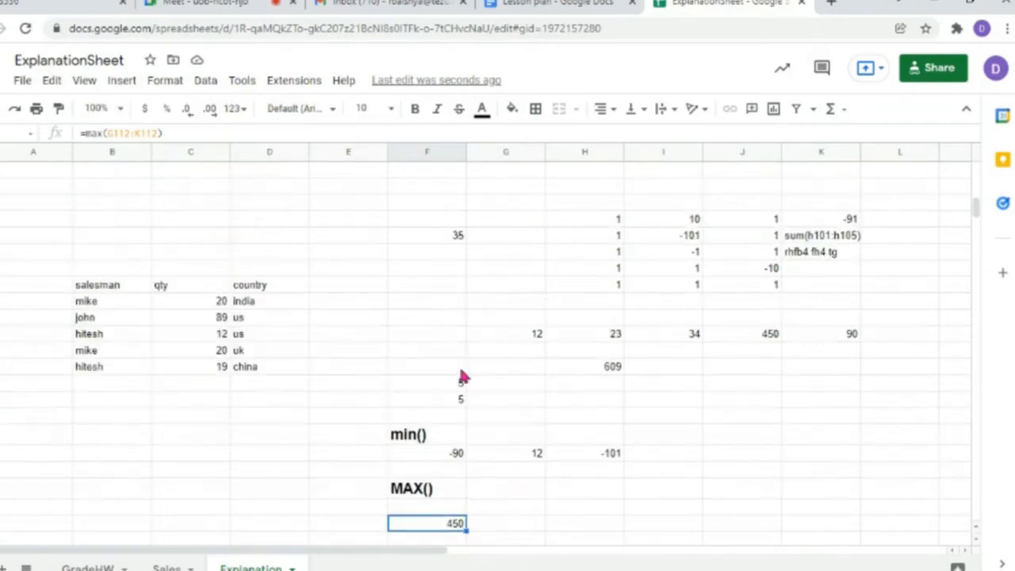
pyautogui.doubleClick(408, 202)
pyautogui.write('SU')
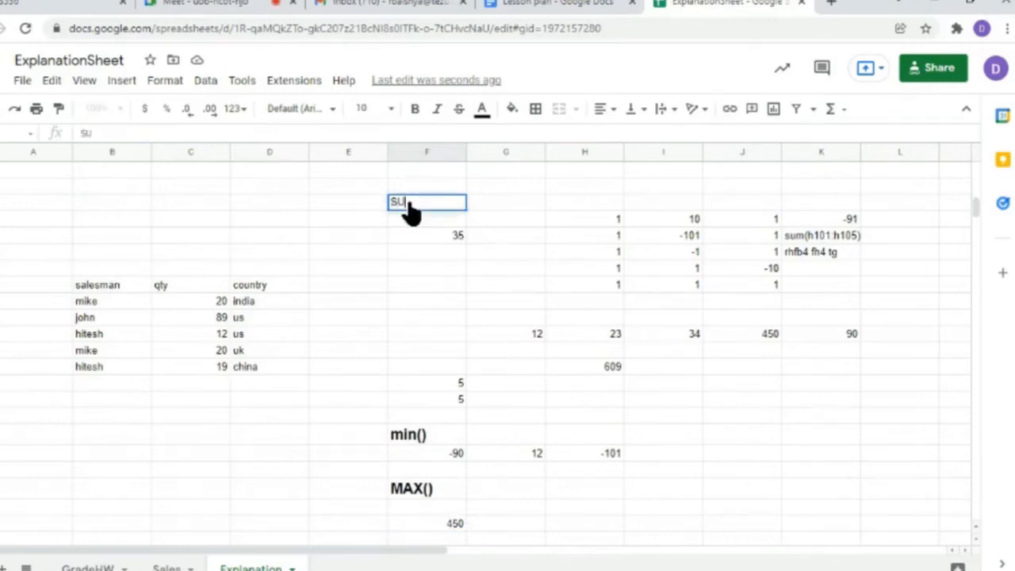
pyautogui.write('M()')
# - Copy the formatting of the min() label in cell F118 onto the SUM() label in cell F104 with Paint format
pyautogui.click(410, 439)
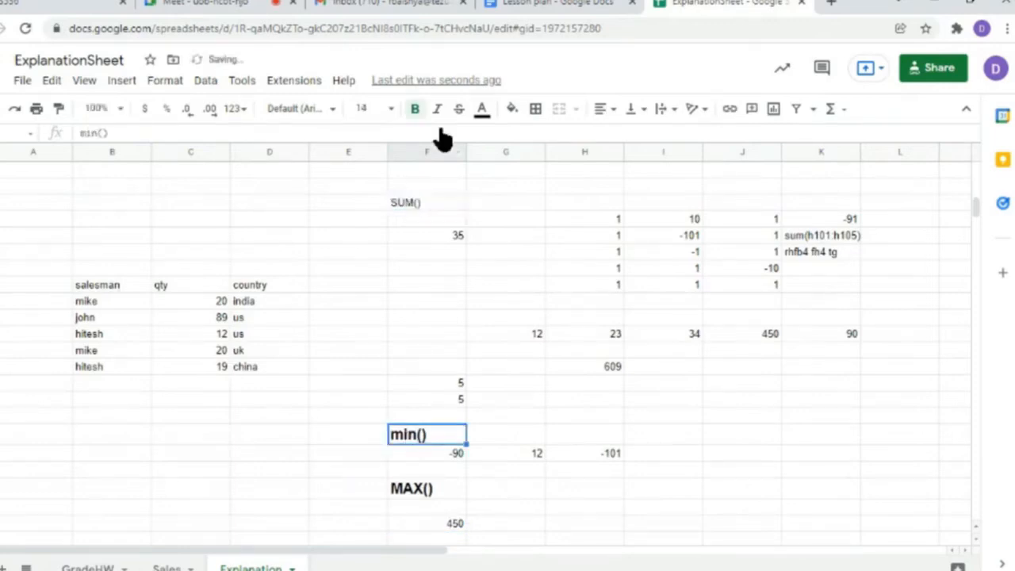
pyautogui.click(57, 109)
pyautogui.click(433, 205)
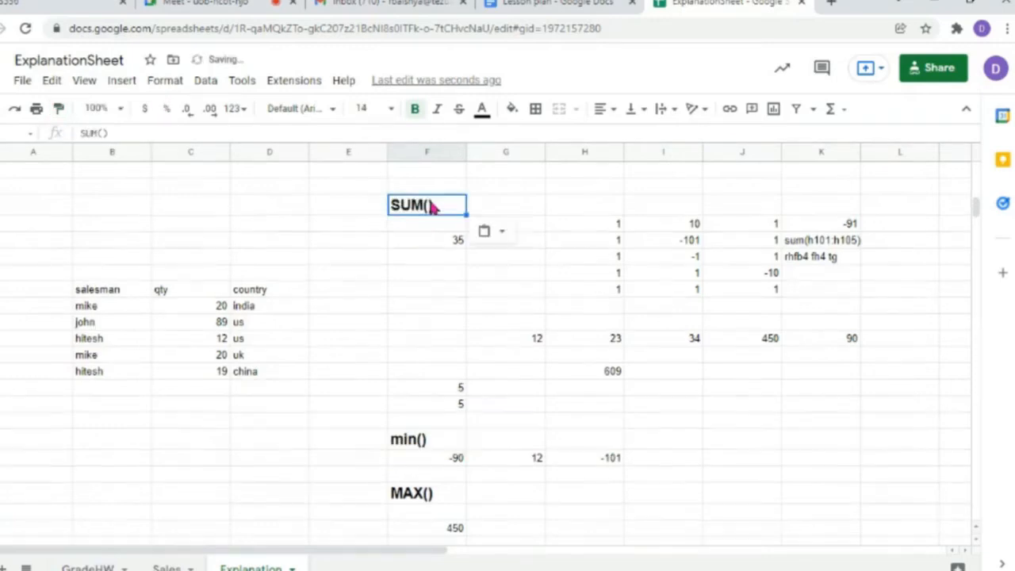
pyautogui.click(426, 444)
pyautogui.click(412, 499)
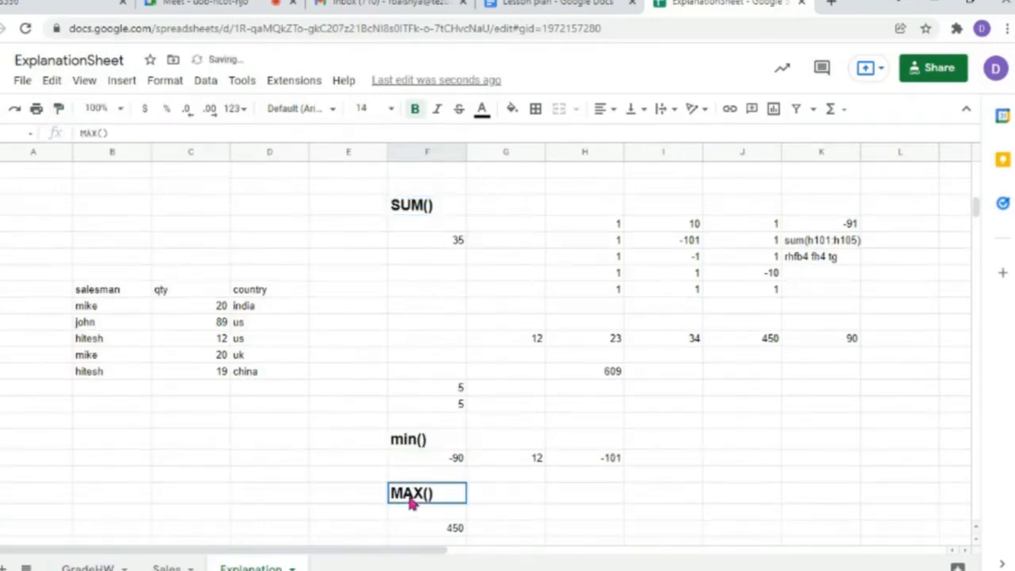
# - Check the Lesson plan document for the next function and enter the label AVERAGE() in cell F124 of ExplanationSheet
pyautogui.scroll(-2, 410, 500)
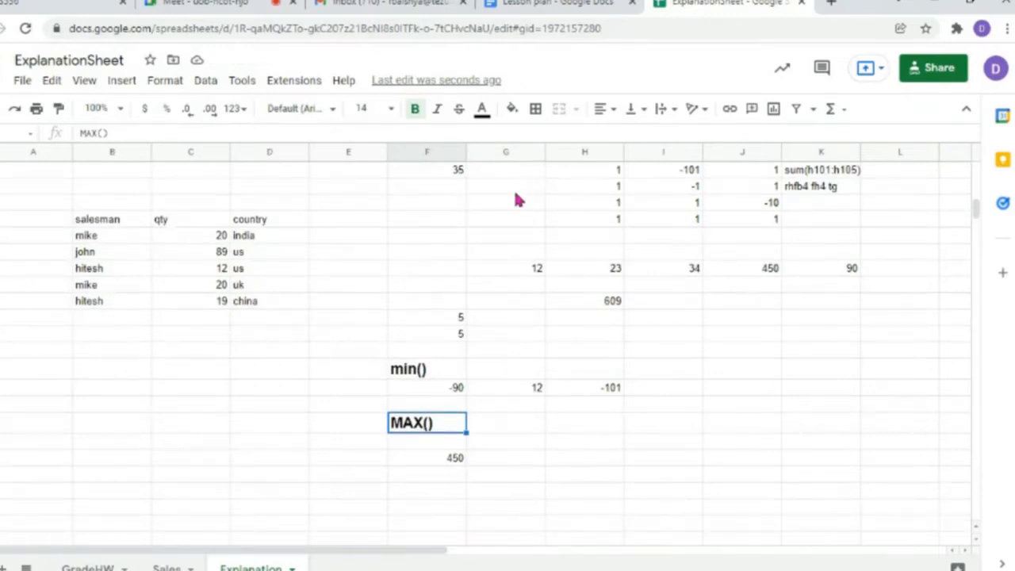
pyautogui.click(586, 3)
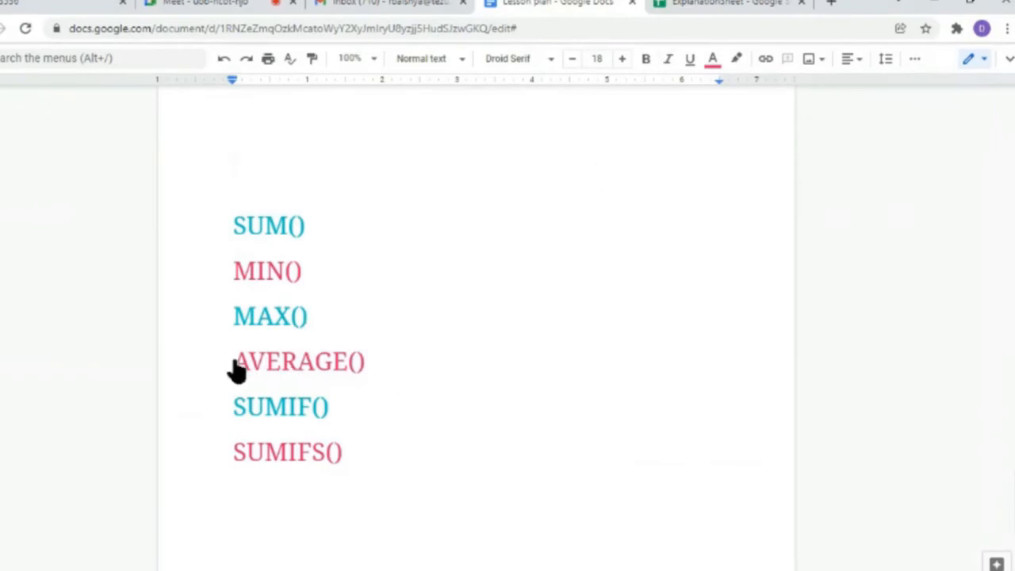
pyautogui.click(702, 4)
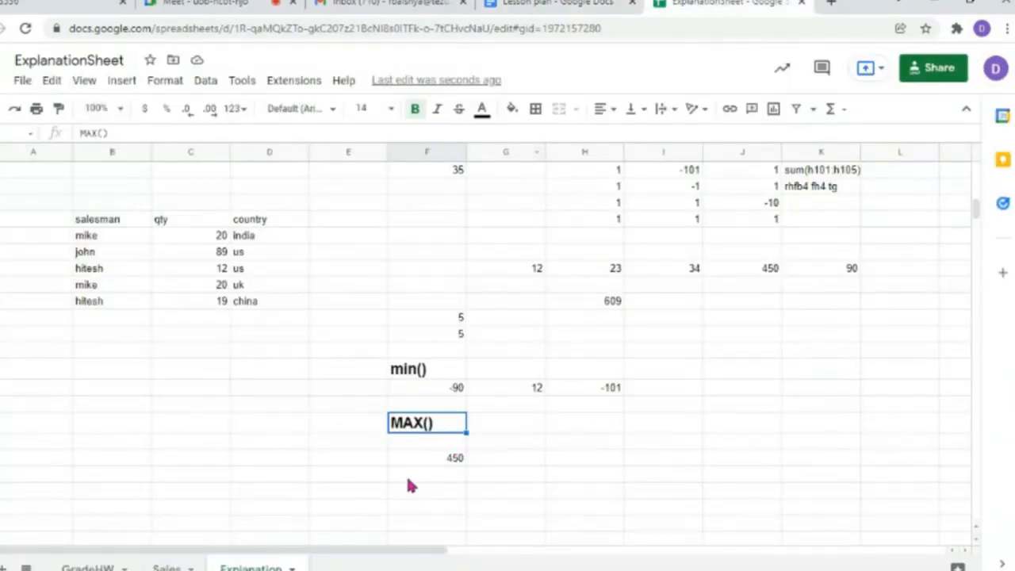
pyautogui.scroll(-3, 410, 485)
pyautogui.click(398, 360)
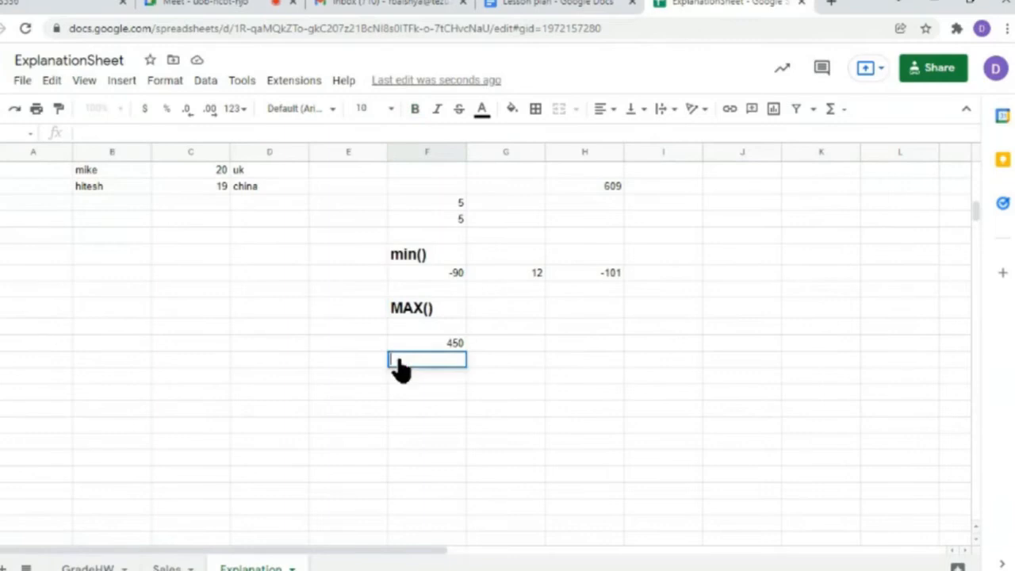
pyautogui.write('AVERAGE()')
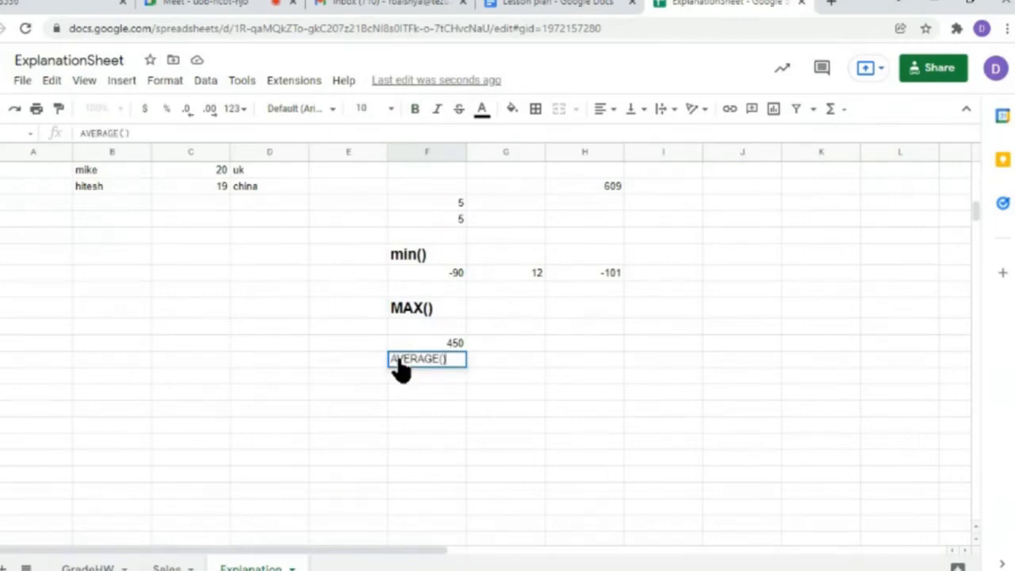
pyautogui.click(420, 377)
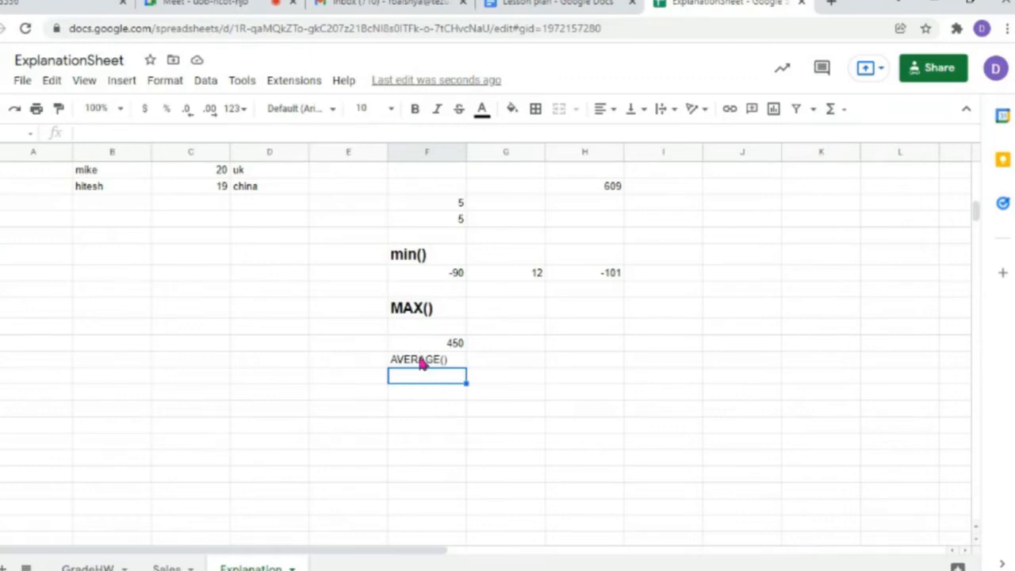
# - Copy the formatting of the MAX() label in cell F121 onto the AVERAGE() label in cell F124 with Paint format
pyautogui.click(416, 309)
pyautogui.click(58, 109)
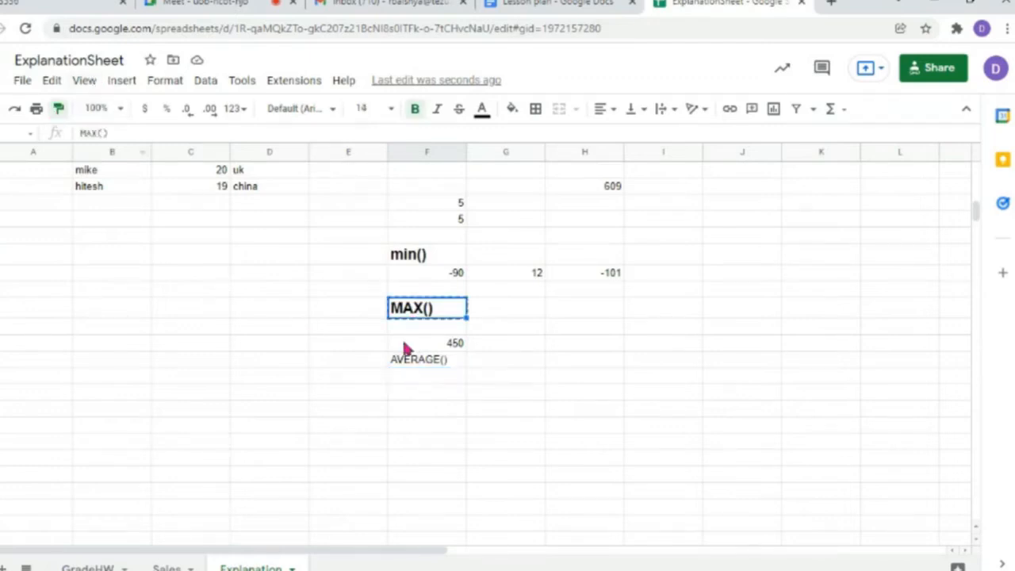
pyautogui.click(410, 359)
# - Start an AVERAGE formula in cell F125 to read the function's syntax help, and cancel the formula
pyautogui.click(422, 384)
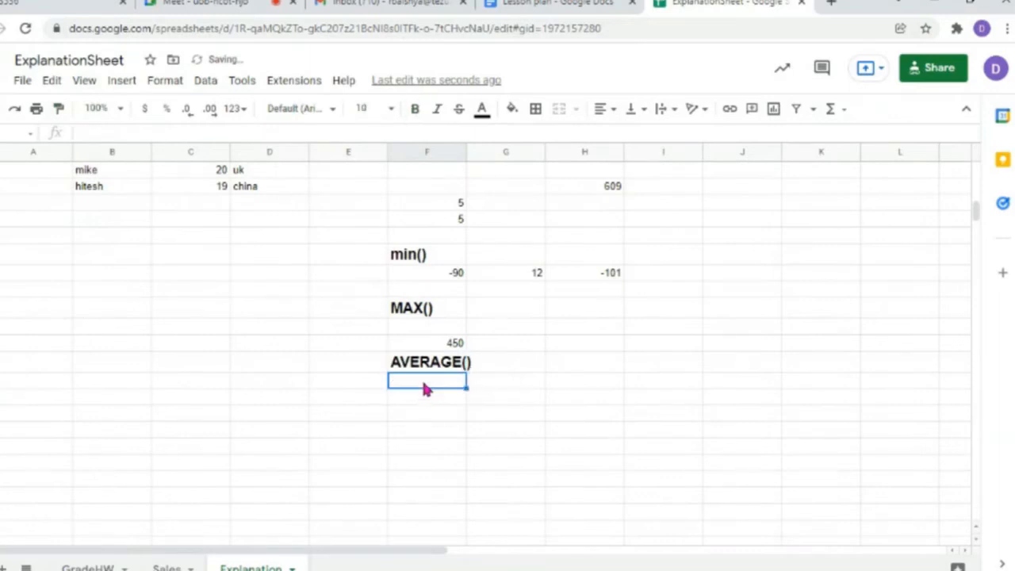
pyautogui.write('=')
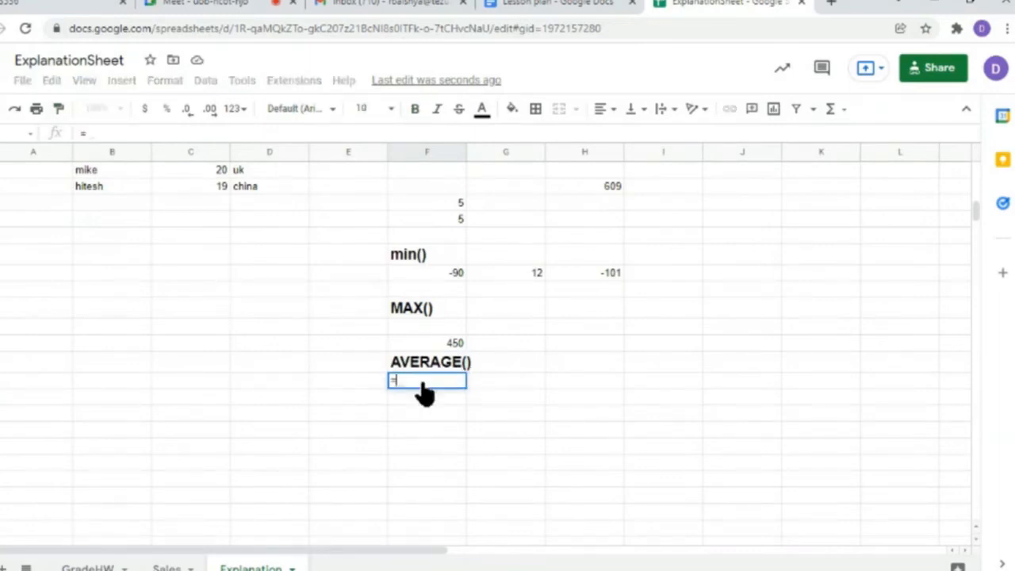
pyautogui.write('AVer')
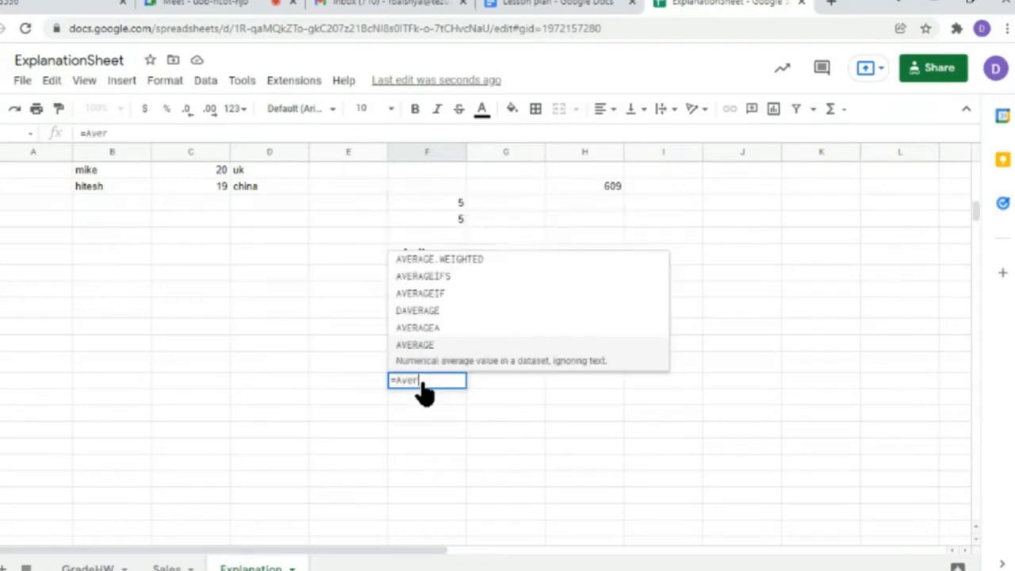
pyautogui.write('age(')
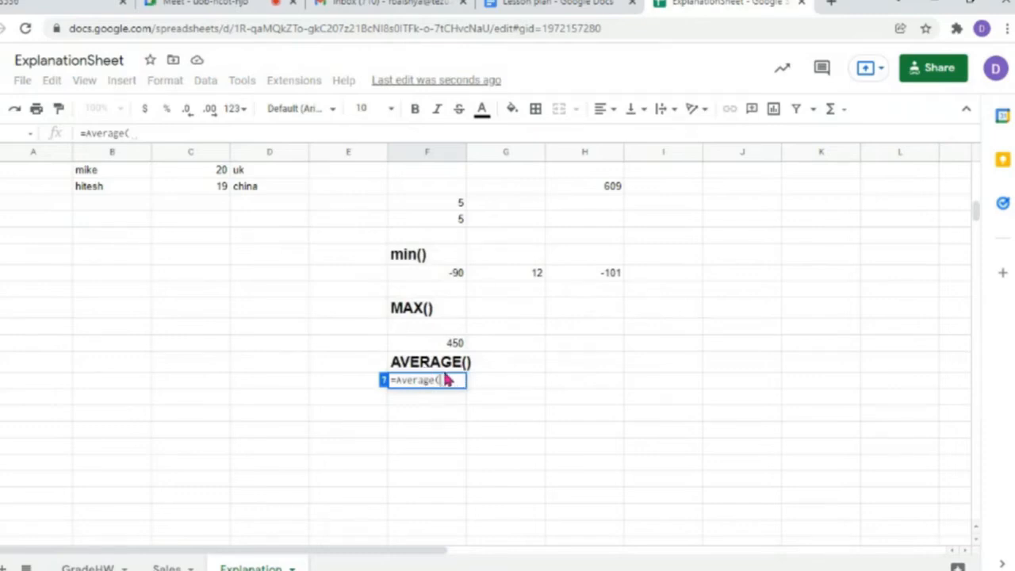
pyautogui.click(386, 386)
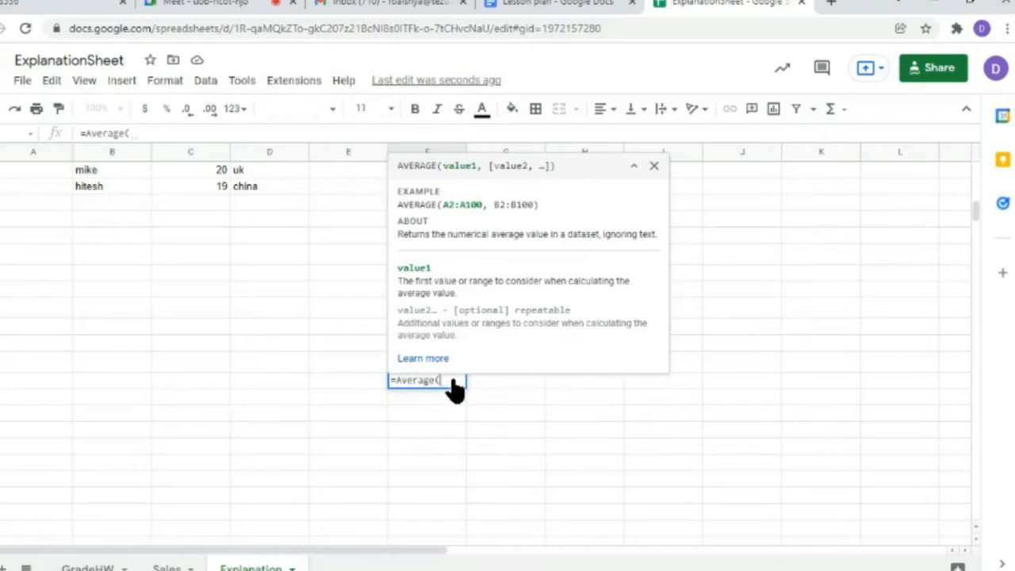
pyautogui.press('Escape')
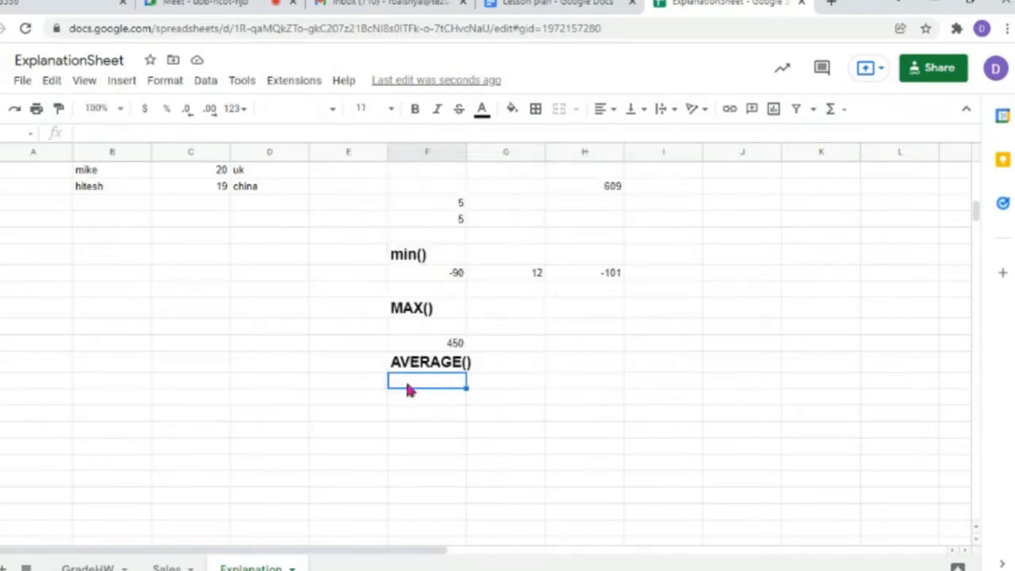
# - Enter the numbers 1, 2, 3 and 4 down cells I124:I127 beside the AVERAGE() label
pyautogui.scroll(-3, 489, 371)
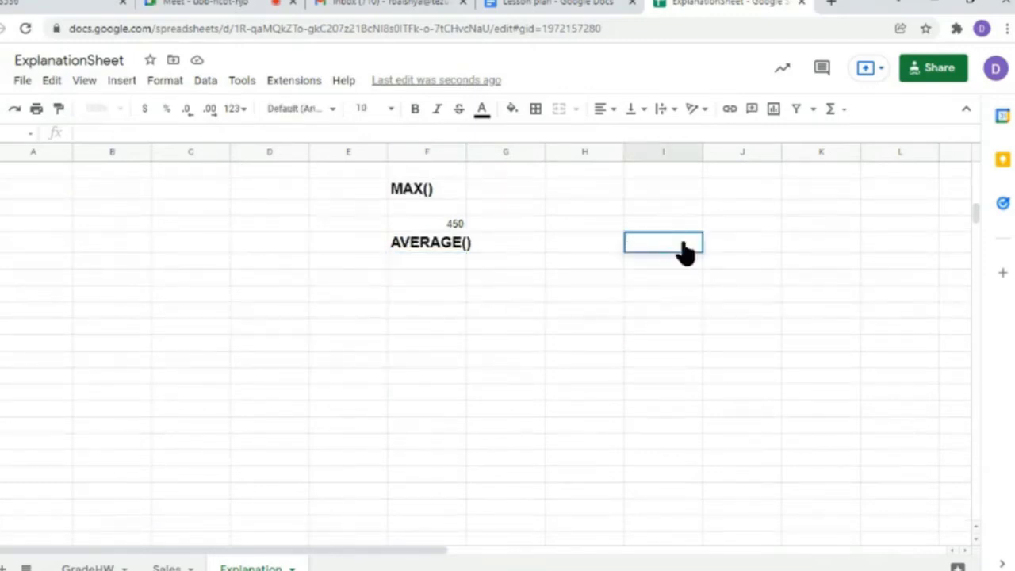
pyautogui.write('1')
pyautogui.press('Return')
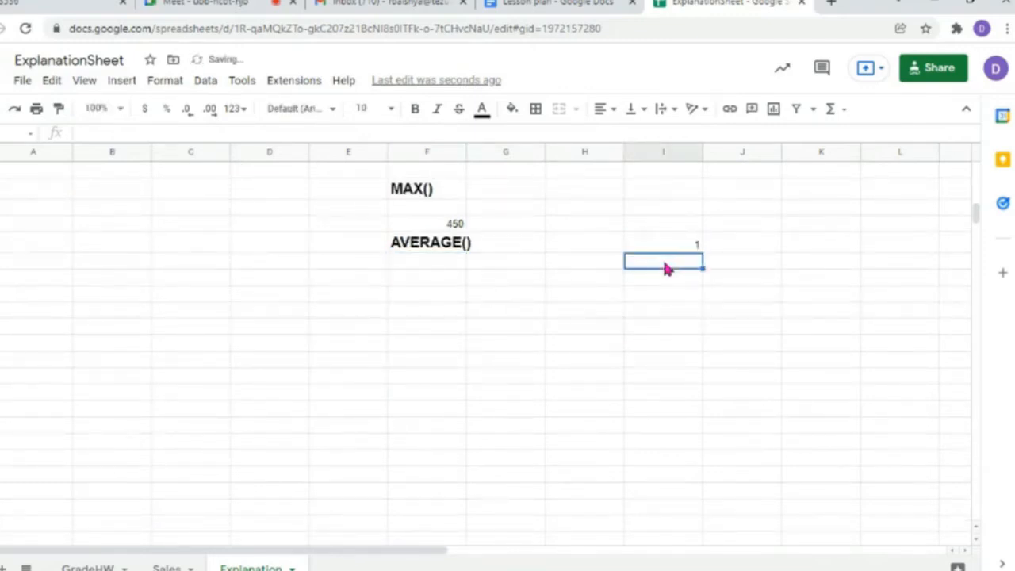
pyautogui.write('2')
pyautogui.press('Return')
pyautogui.write('3')
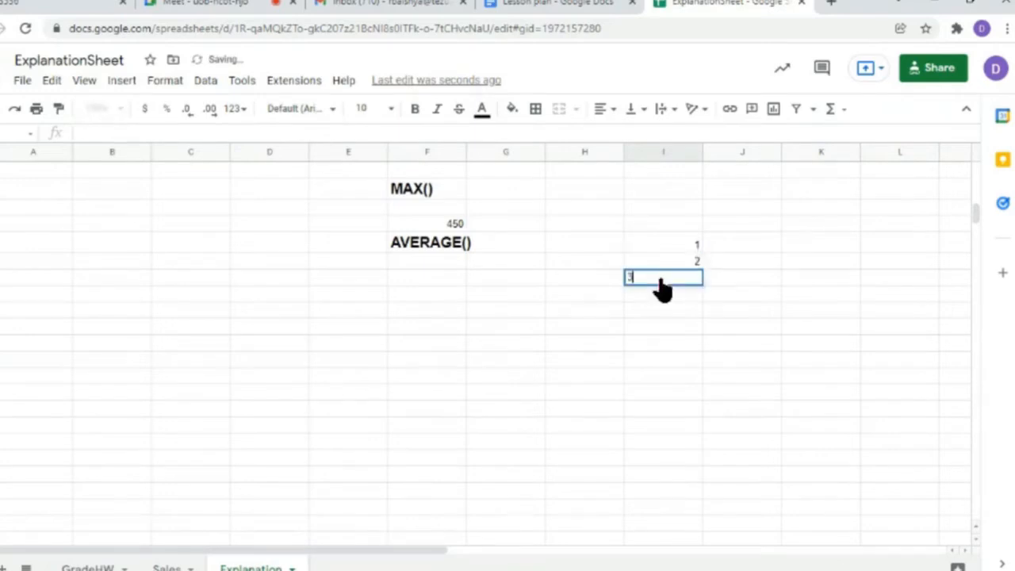
pyautogui.press('Return')
pyautogui.write('4')
pyautogui.press('Return')
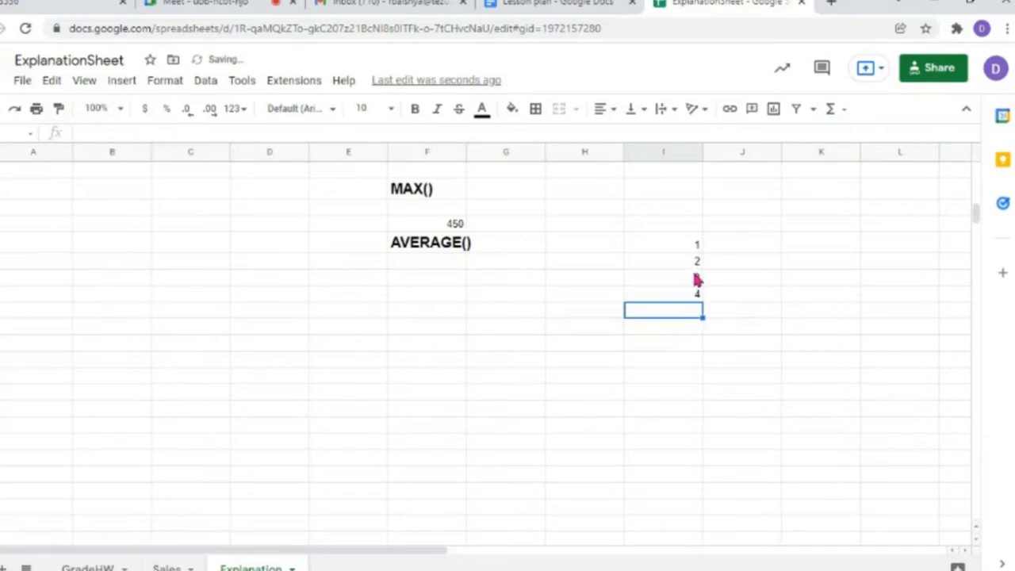
# - Extend the number column with 5 in cell I128 and the text dffd in cell I129
pyautogui.click(696, 279)
pyautogui.click(691, 296)
pyautogui.click(690, 313)
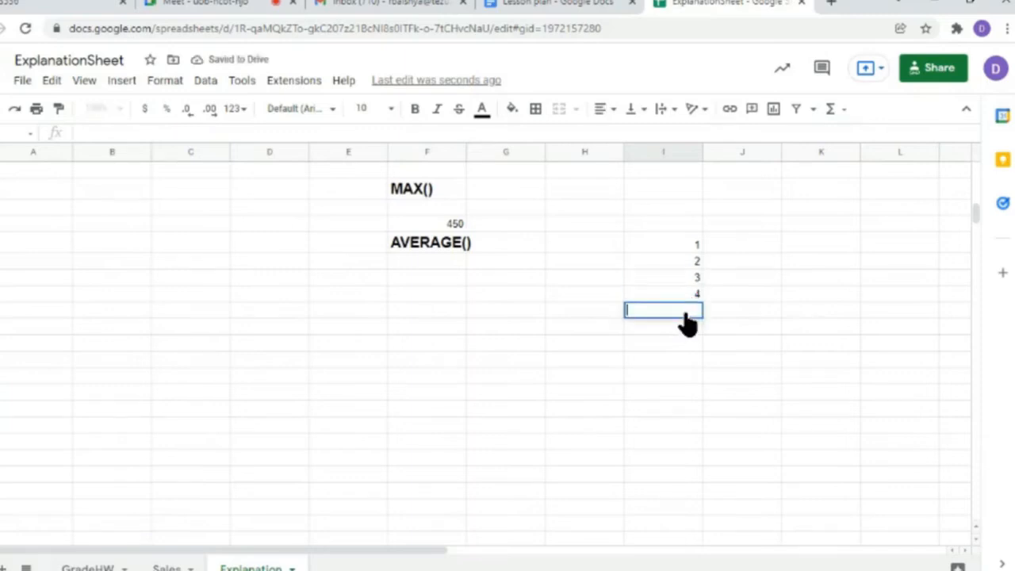
pyautogui.write('5')
pyautogui.press('Return')
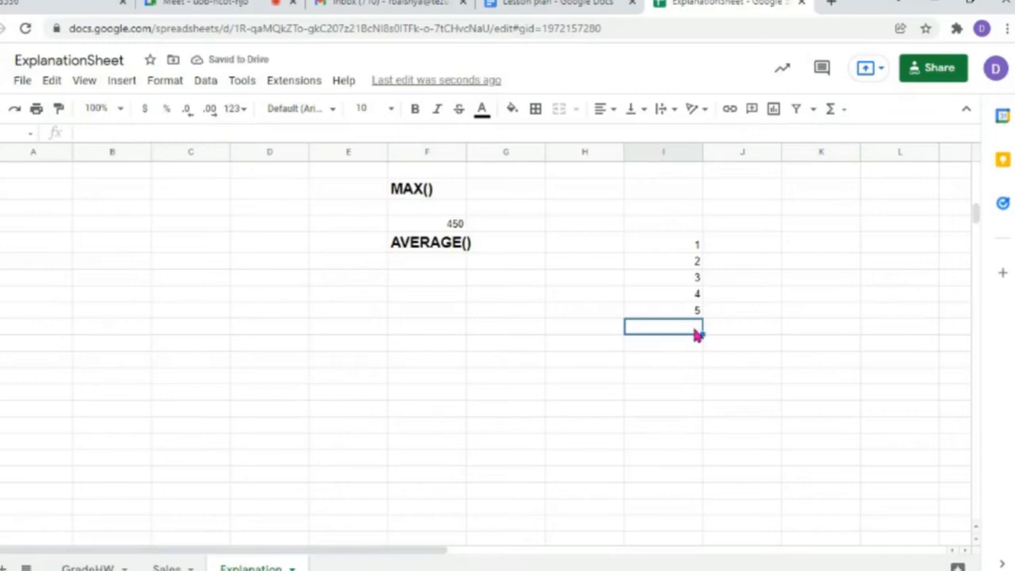
pyautogui.write('dffd')
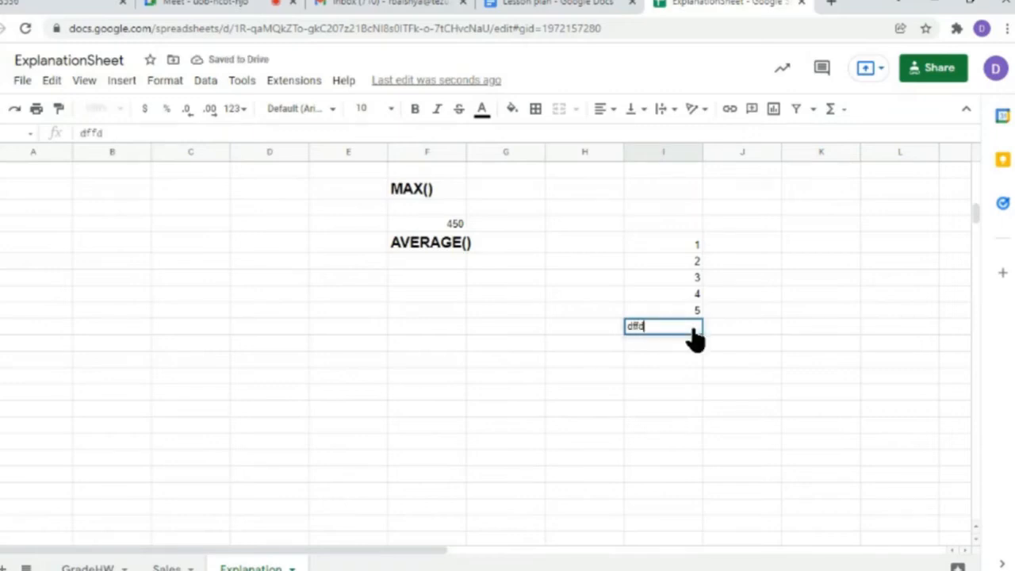
pyautogui.press('Return')
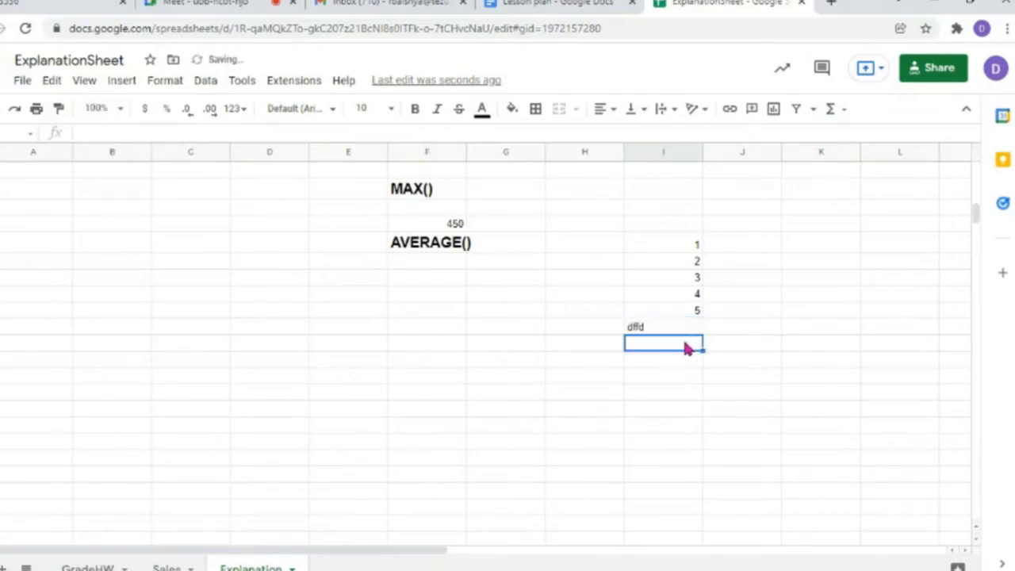
# - Continue the number column with 2 in cell I130 and 1 in cell I131
pyautogui.write('2')
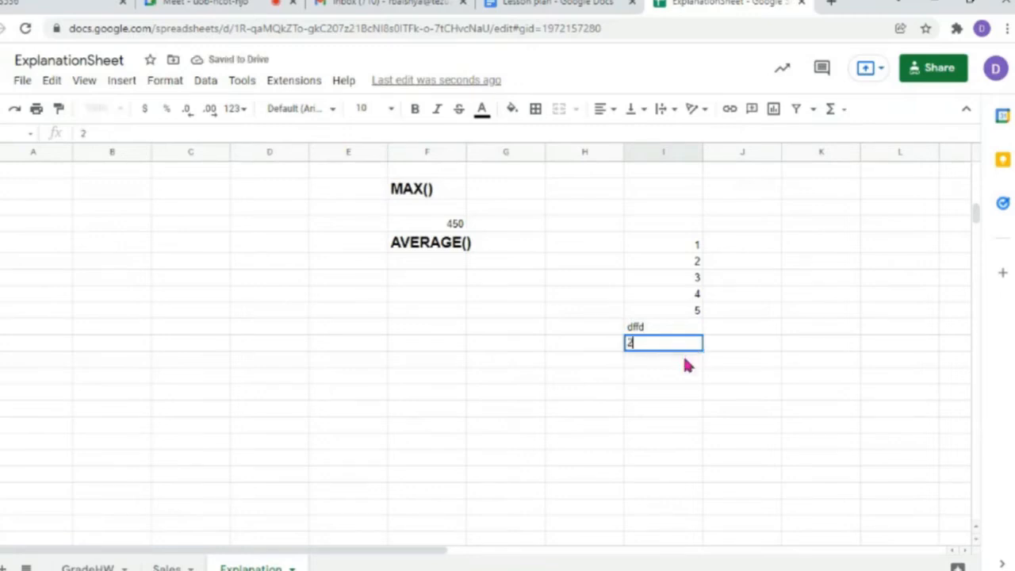
pyautogui.press('Return')
pyautogui.write('1')
pyautogui.press('Return')
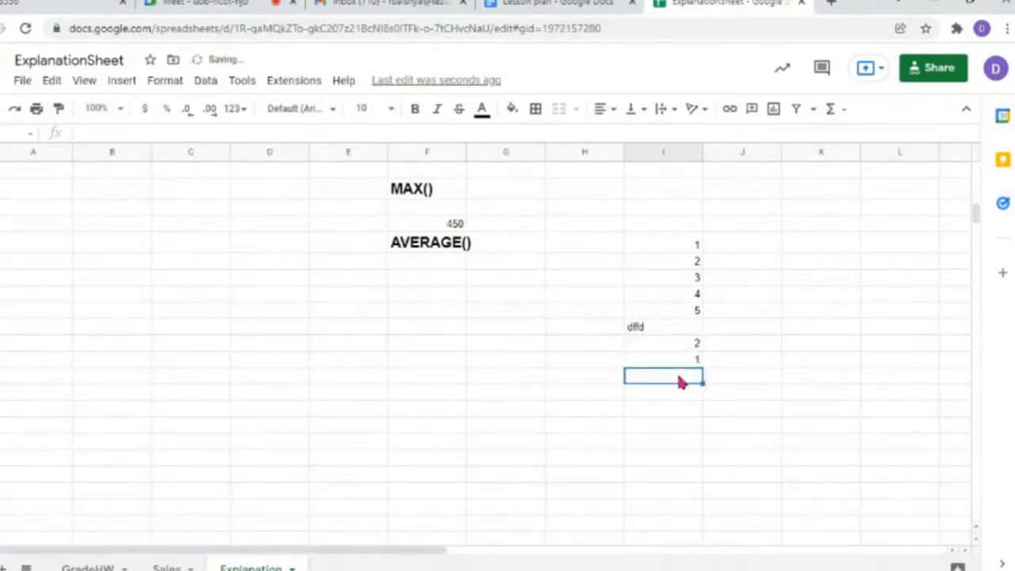
pyautogui.moveTo(683, 240); pyautogui.dragTo(691, 359)
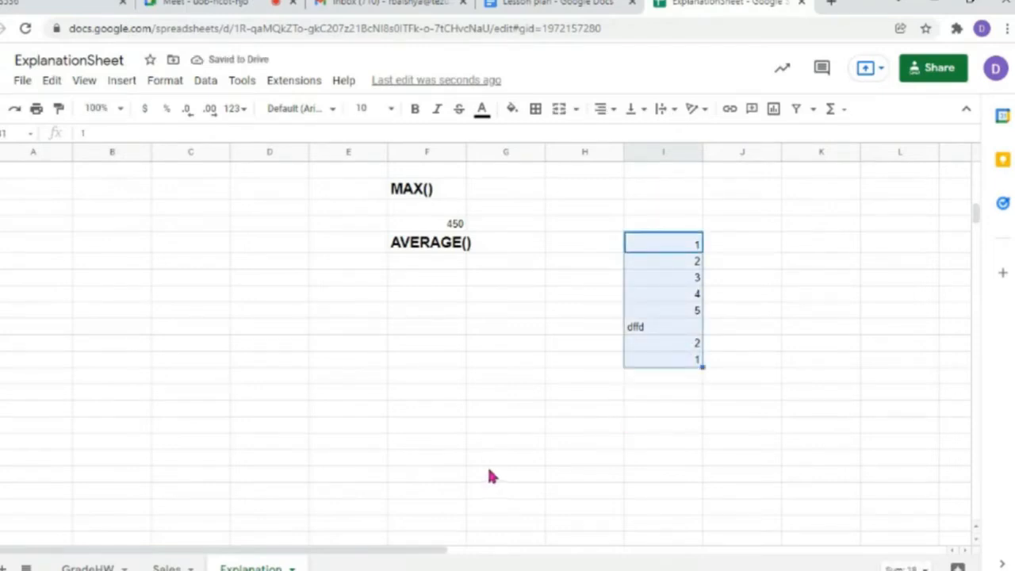
pyautogui.click(696, 269)
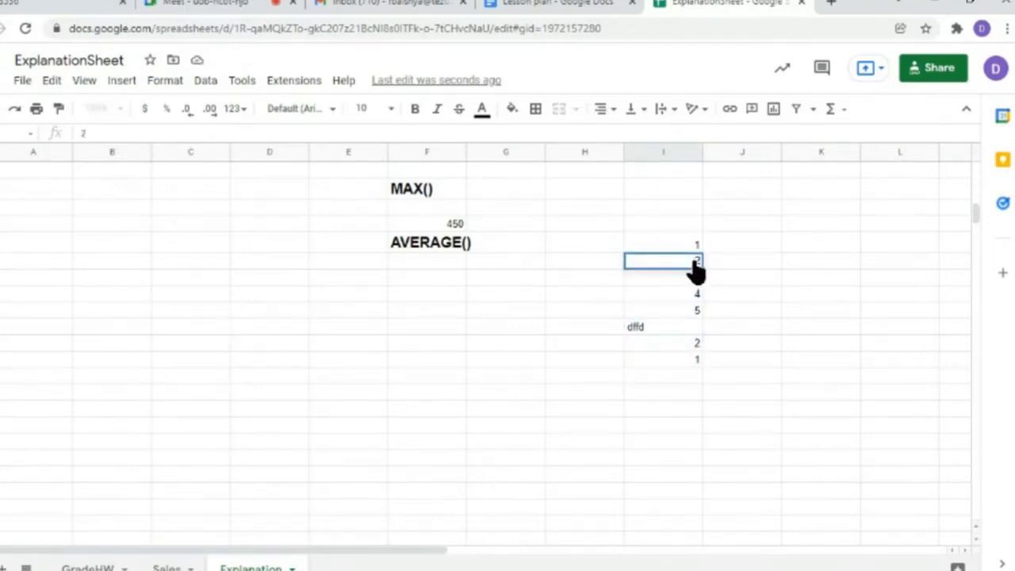
pyautogui.moveTo(693, 262); pyautogui.dragTo(703, 264)
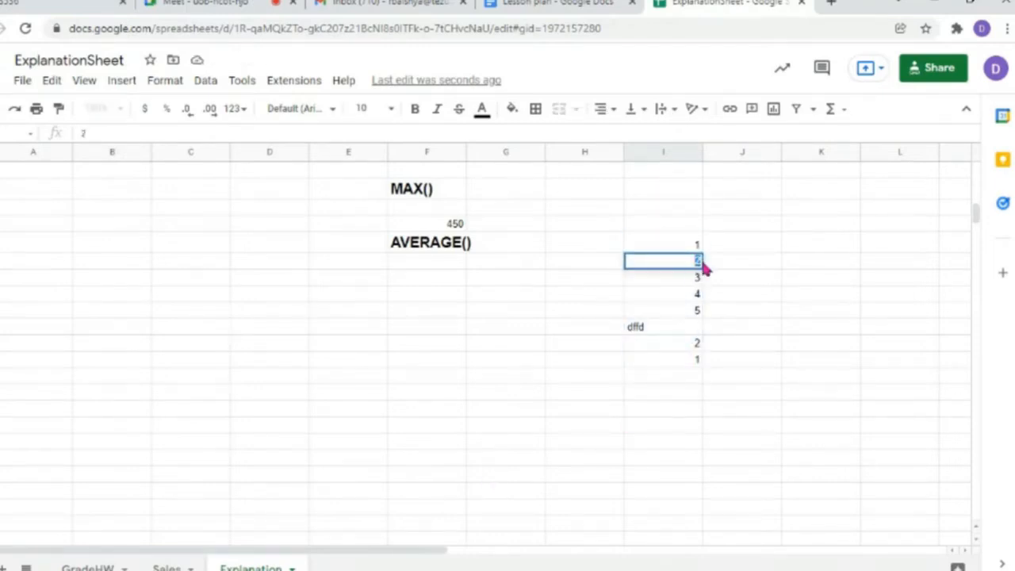
pyautogui.click(672, 347)
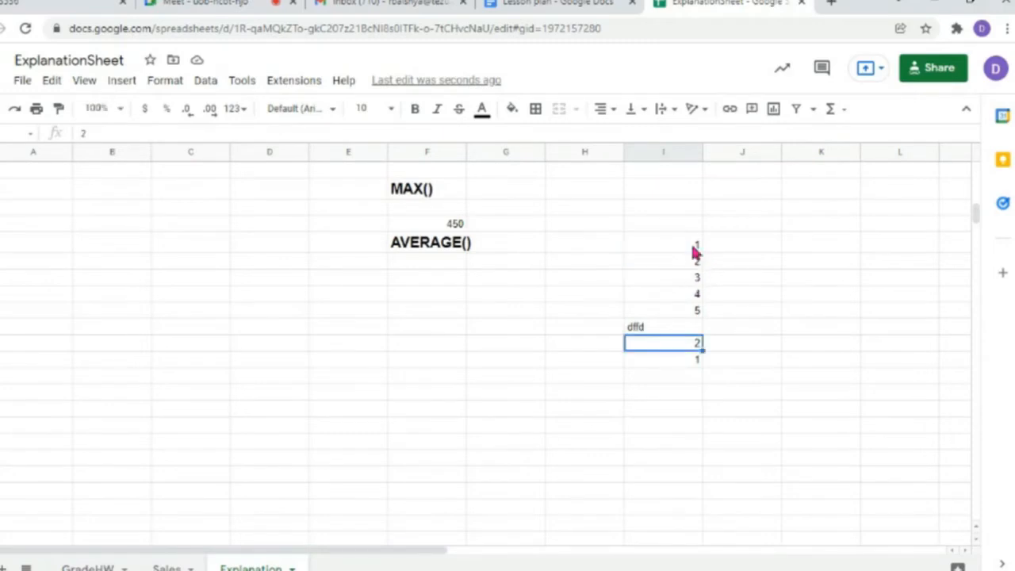
pyautogui.click(686, 365)
# - Enter a SUM formula over the range I124:I131 in cell J128
pyautogui.click(757, 317)
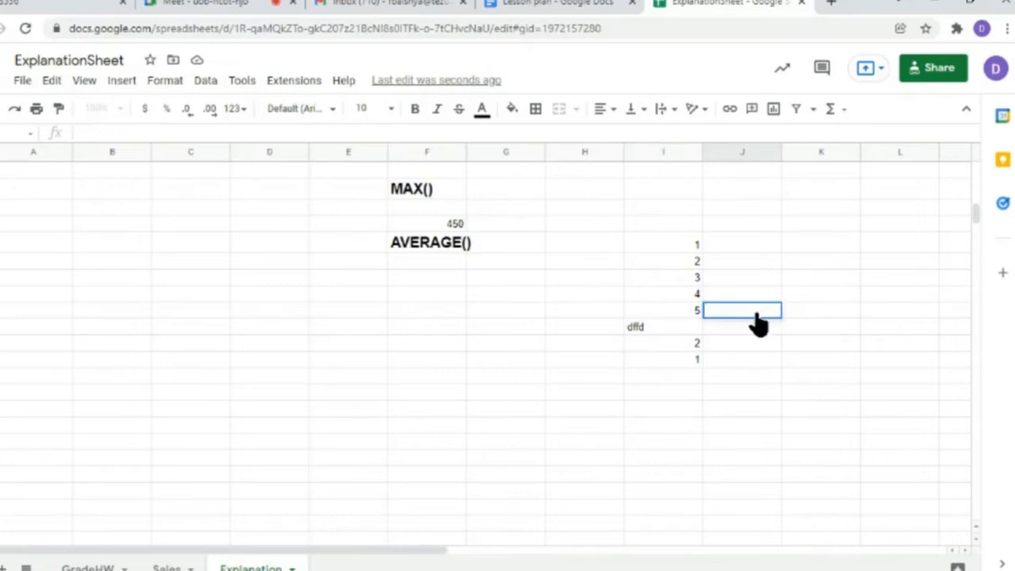
pyautogui.write('=sum')
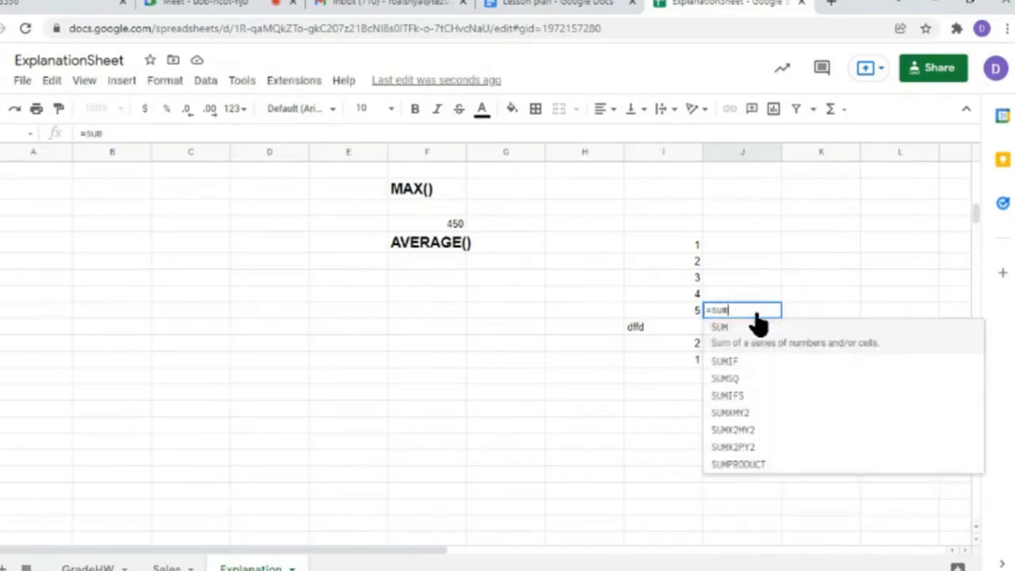
pyautogui.write('()')
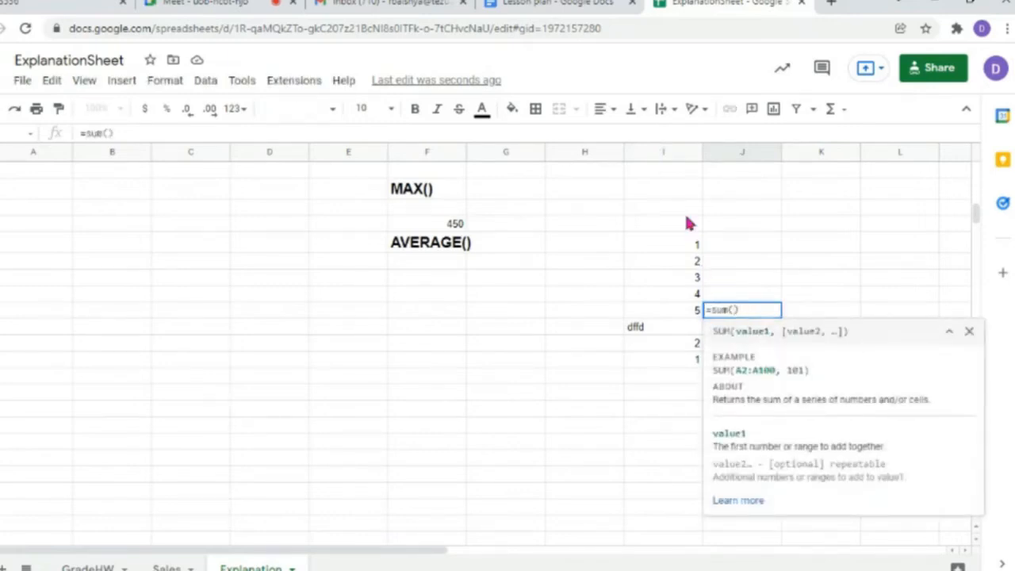
pyautogui.click(681, 246)
pyautogui.moveTo(671, 247); pyautogui.dragTo(682, 367)
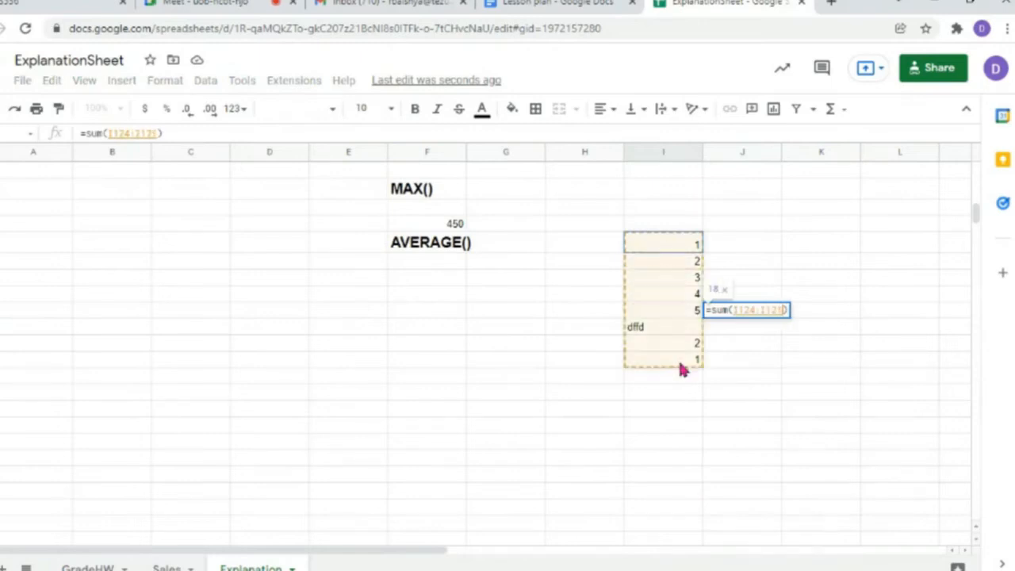
pyautogui.press('Return')
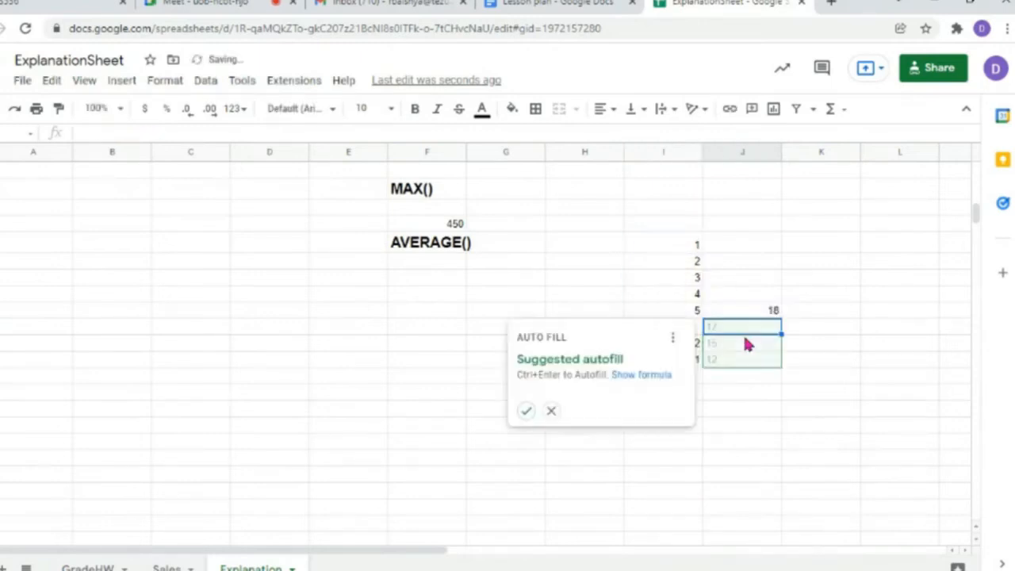
# - Extend the SUM formula in cell J128 so that it divides the sum by 7
pyautogui.click(745, 312)
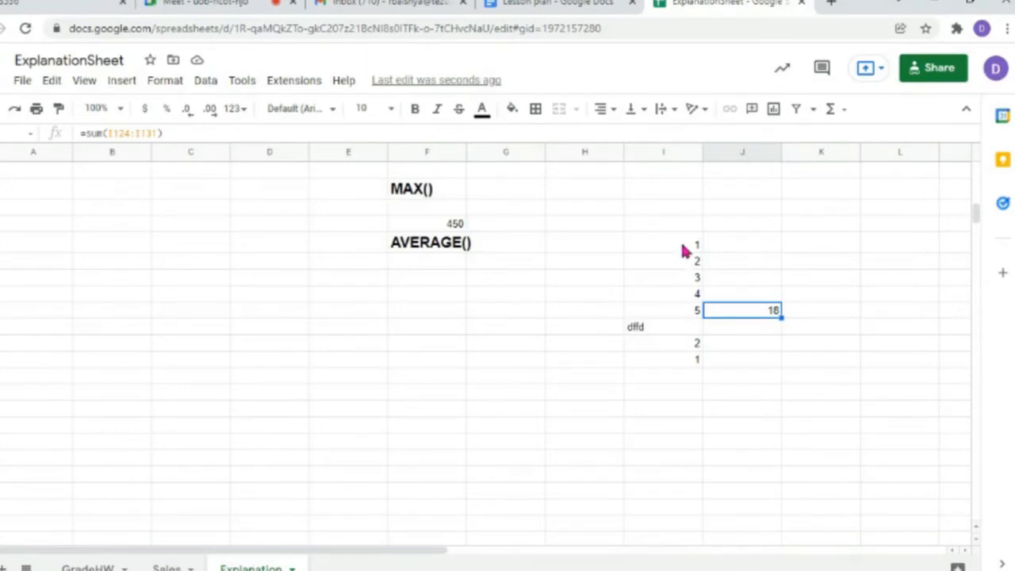
pyautogui.doubleClick(773, 313)
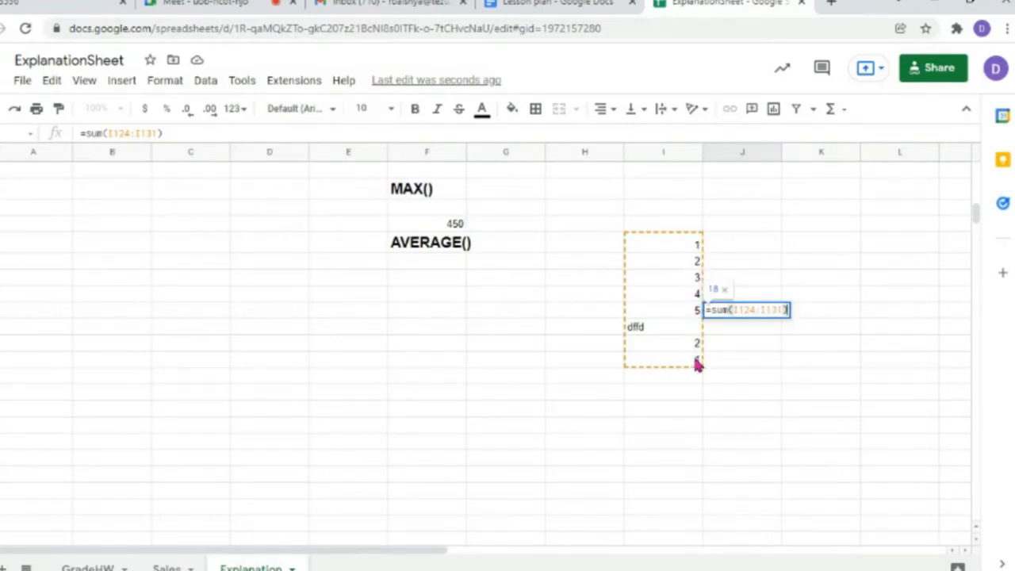
pyautogui.press('Return')
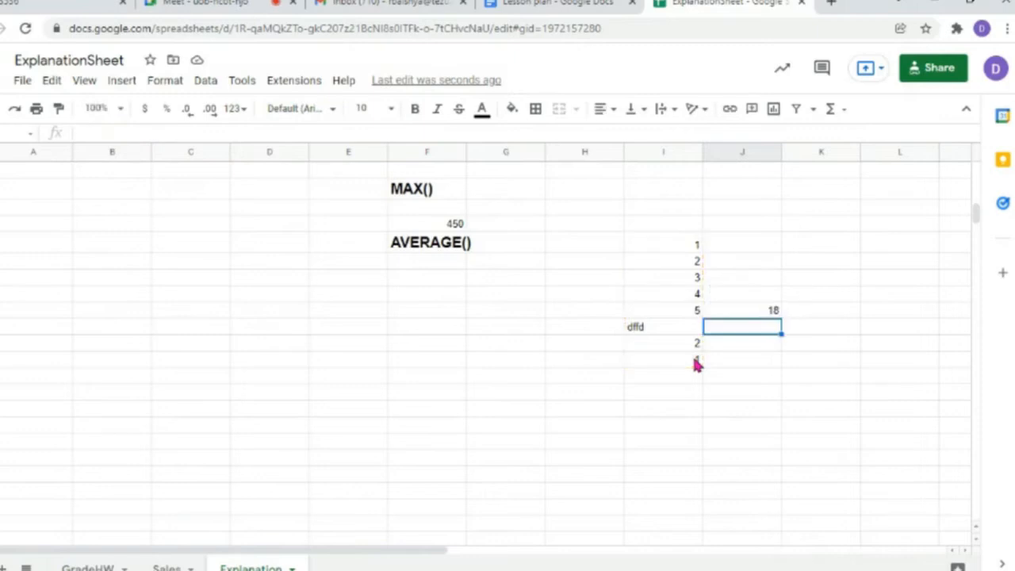
pyautogui.doubleClick(765, 315)
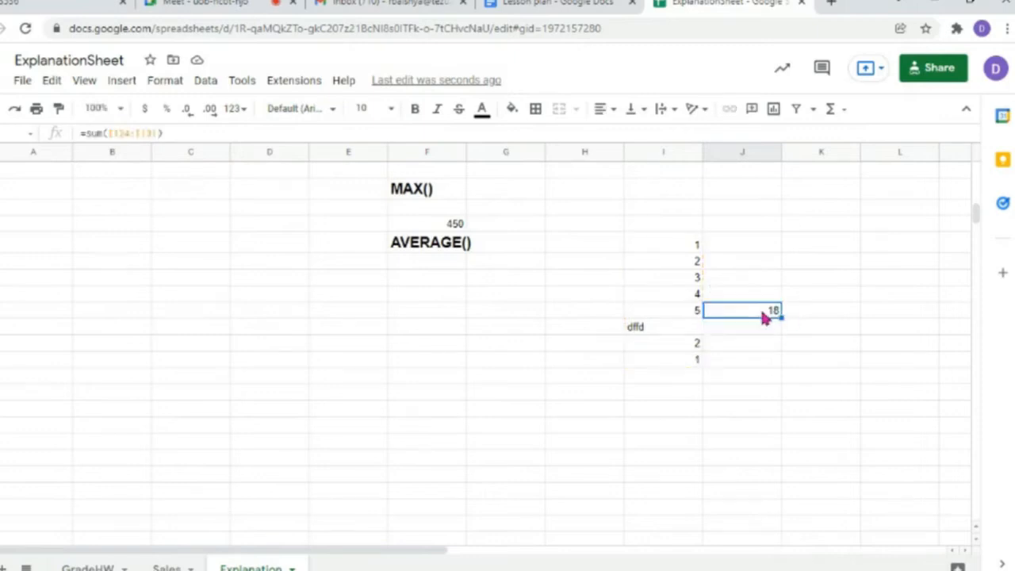
pyautogui.click(747, 374)
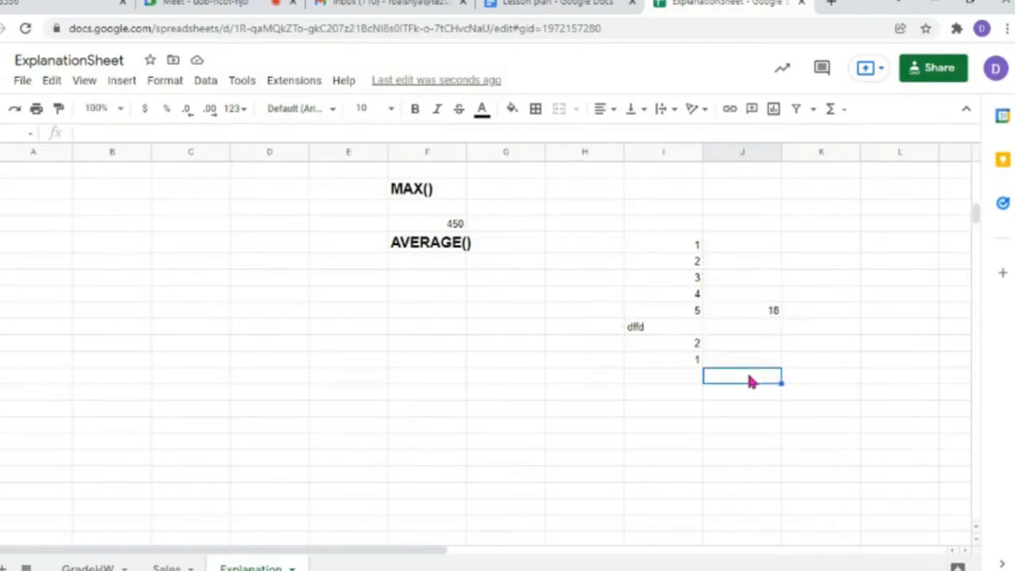
pyautogui.doubleClick(772, 312)
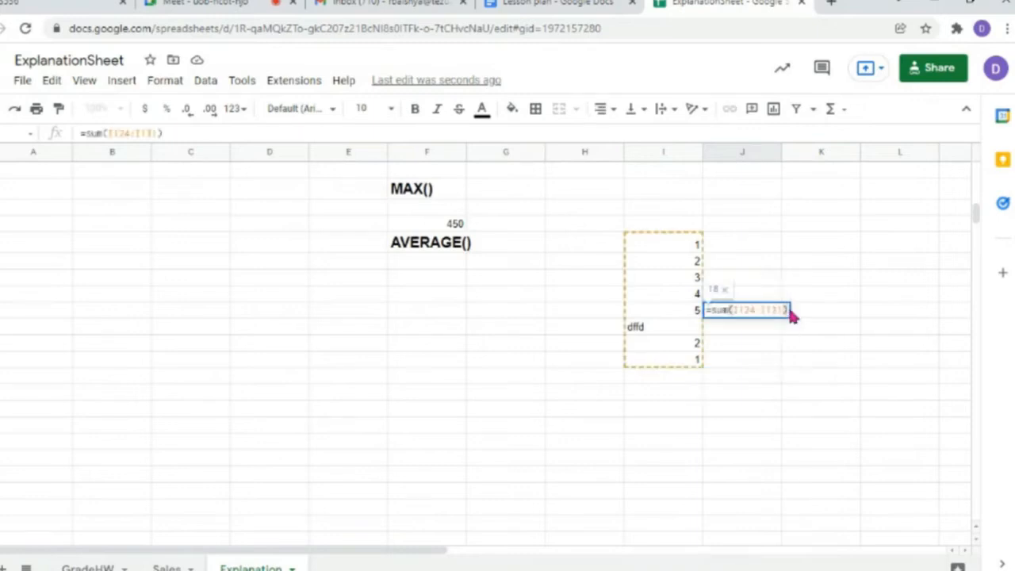
pyautogui.write('/')
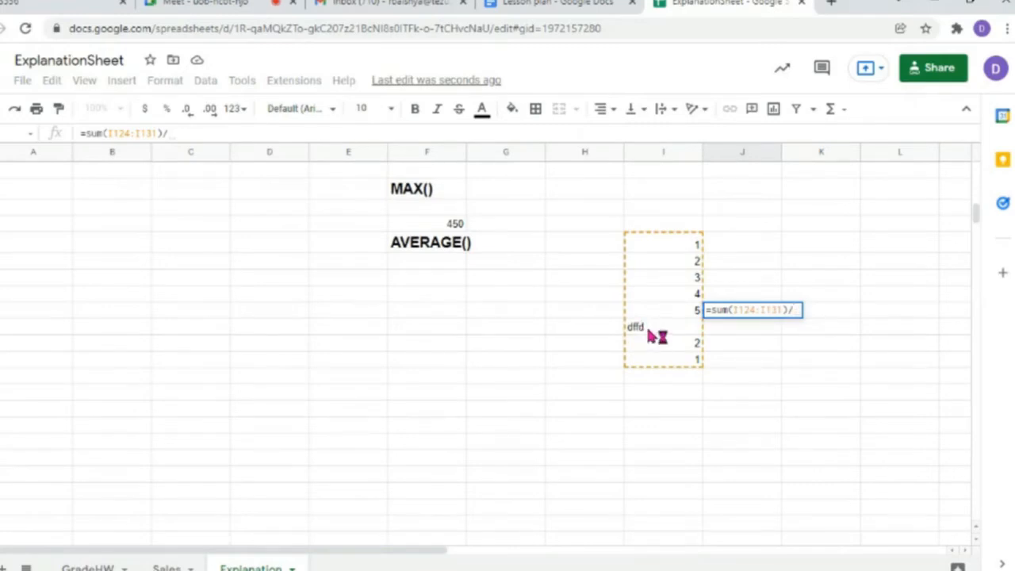
pyautogui.write('7')
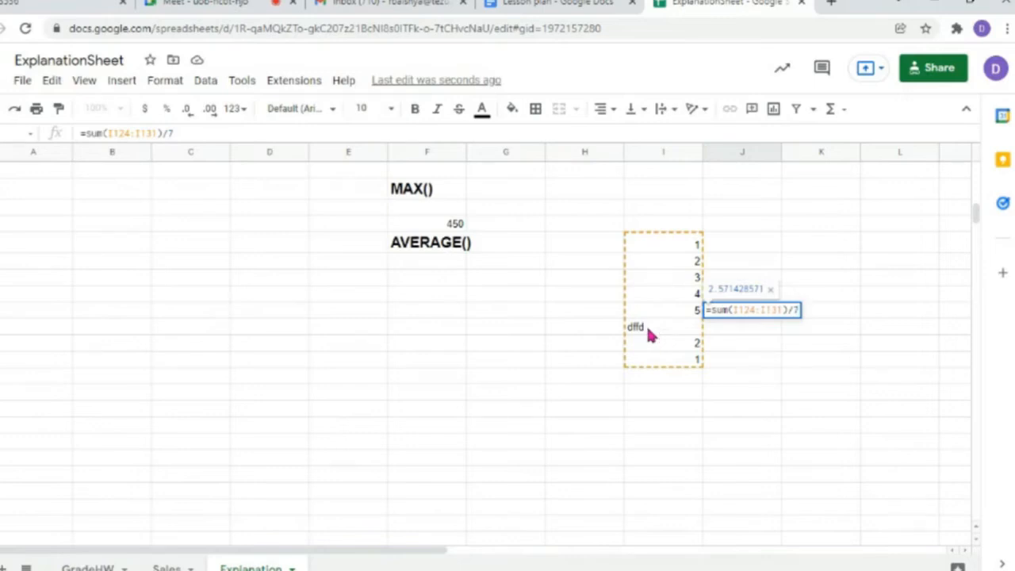
pyautogui.press('Return')
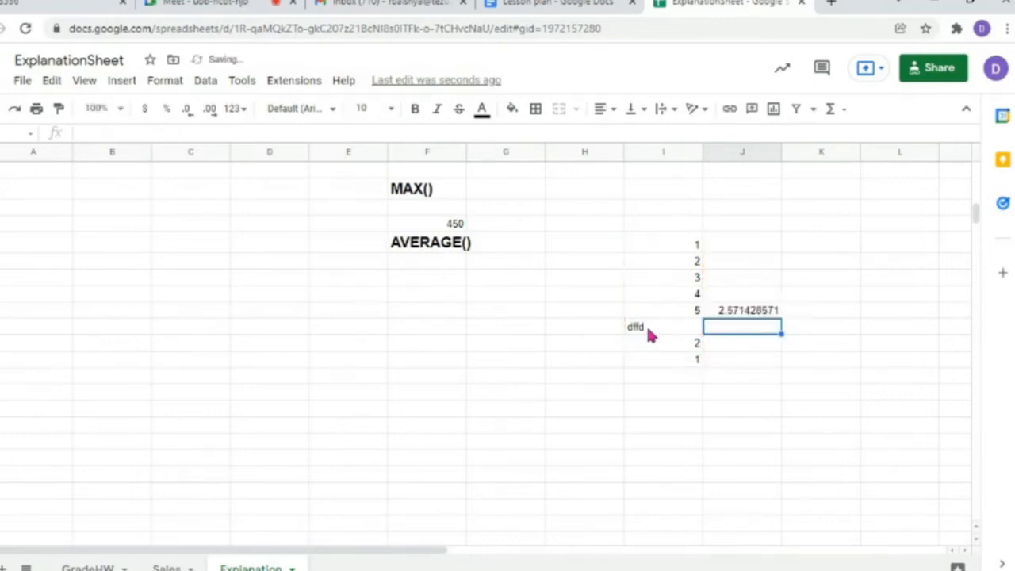
# - Enter an AVERAGE formula over the range I124:I131 in cell F125, below the AVERAGE() label
pyautogui.doubleClick(752, 311)
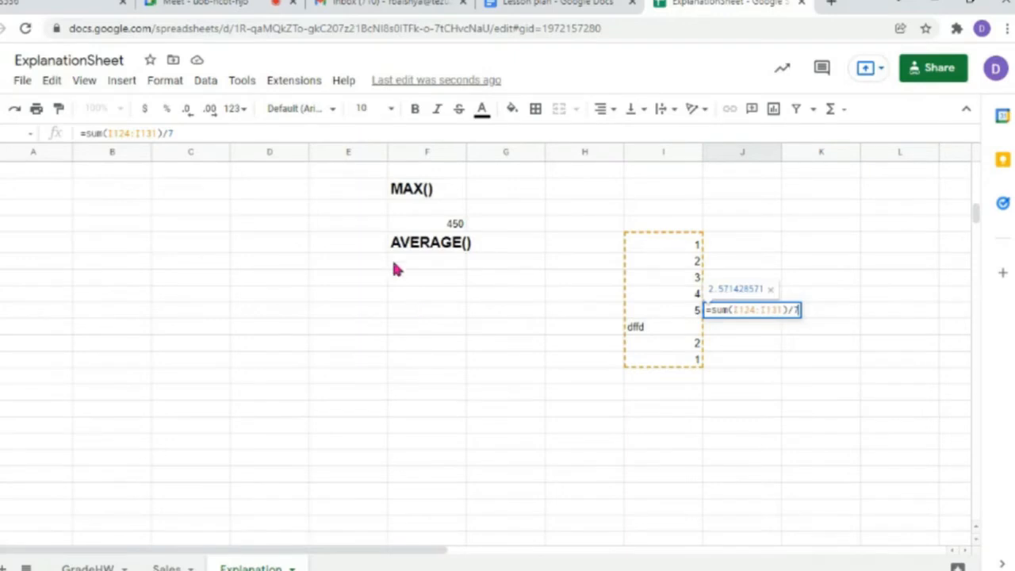
pyautogui.click(410, 265)
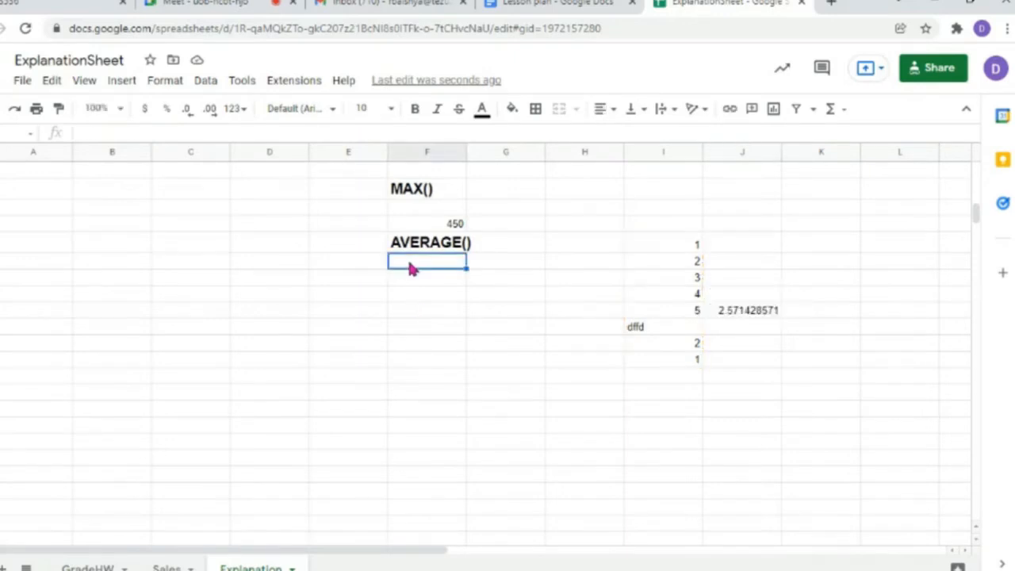
pyautogui.doubleClick(400, 270)
pyautogui.click(410, 270)
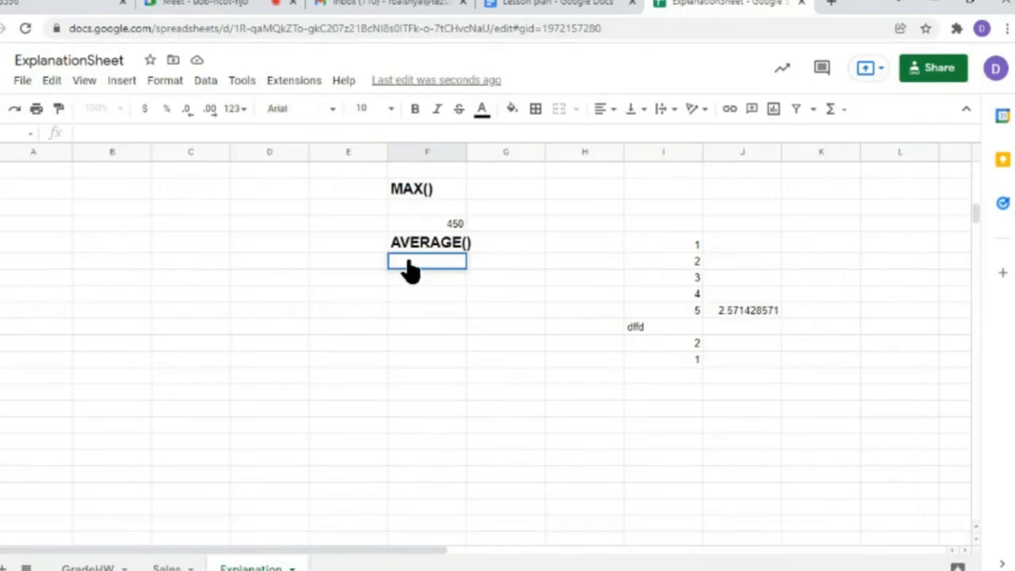
pyautogui.write('=avera')
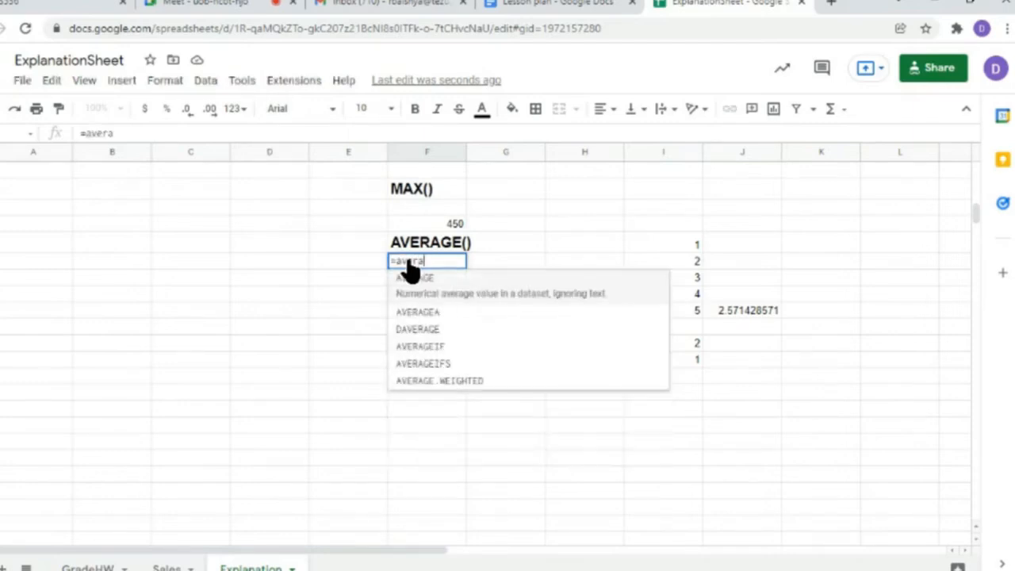
pyautogui.press('Down')
pyautogui.press('Up')
pyautogui.press('Tab')
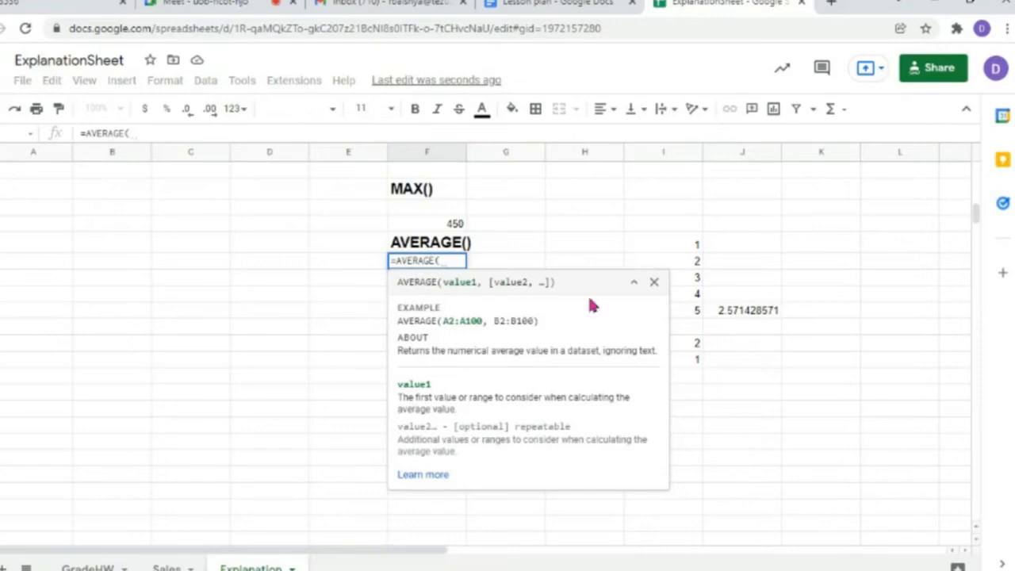
pyautogui.moveTo(690, 245); pyautogui.dragTo(696, 364)
pyautogui.write(')')
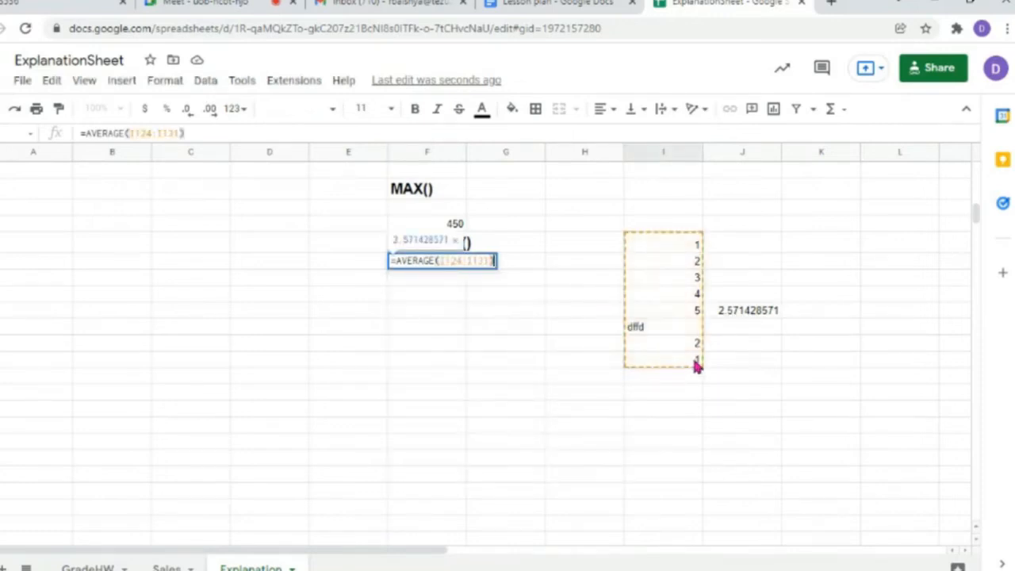
pyautogui.press('Return')
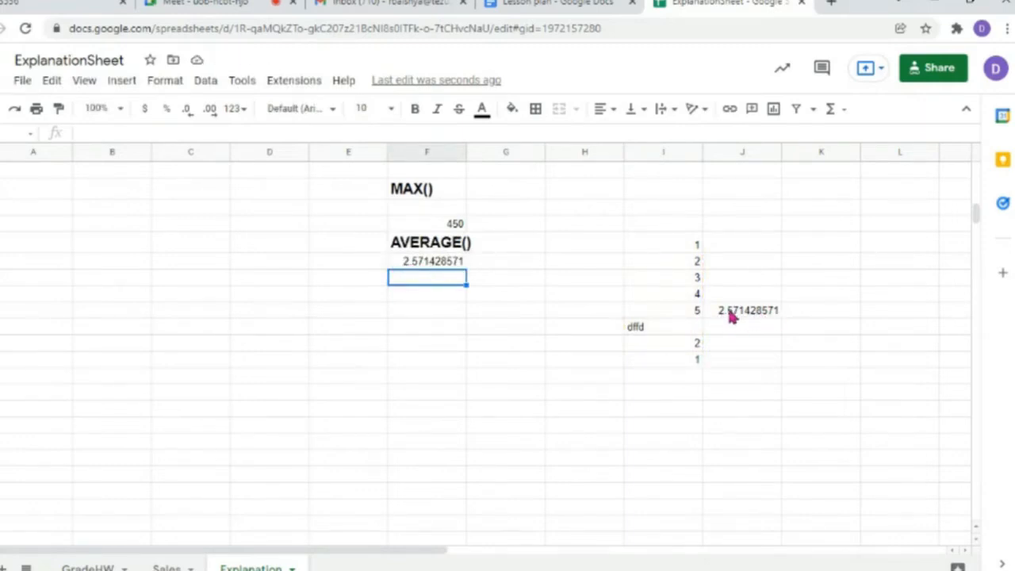
# - Replace the text in cell I129 of the number column with 12
pyautogui.doubleClick(646, 328)
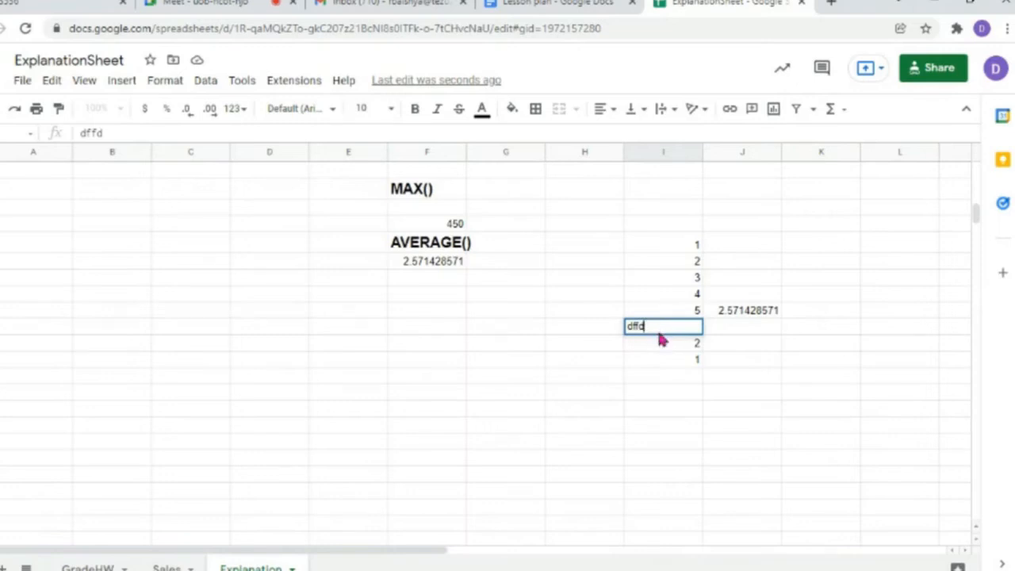
pyautogui.press('BackSpace')
pyautogui.press('BackSpace')
pyautogui.press('BackSpace')
pyautogui.press('BackSpace')
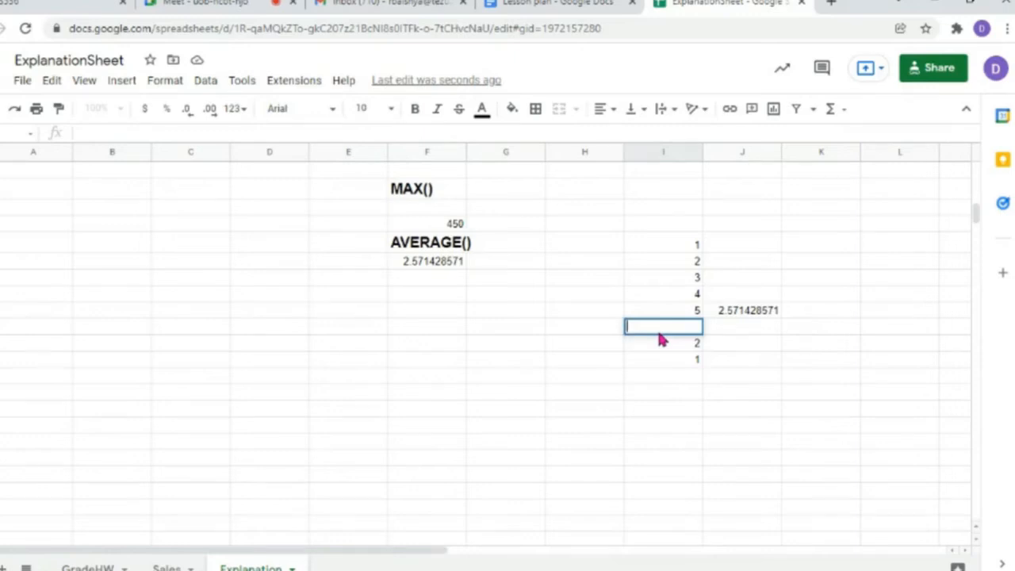
pyautogui.write('12')
pyautogui.click(598, 351)
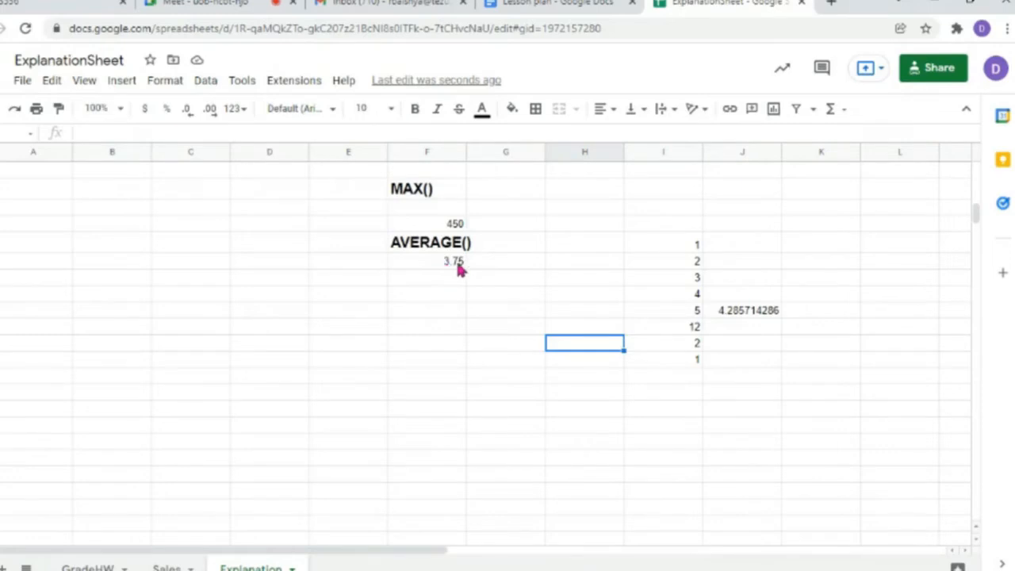
# - Examine the divided SUM formula in cell J128 and the AVERAGE formula in cell F125 for comparison
pyautogui.click(729, 316)
pyautogui.doubleClick(729, 317)
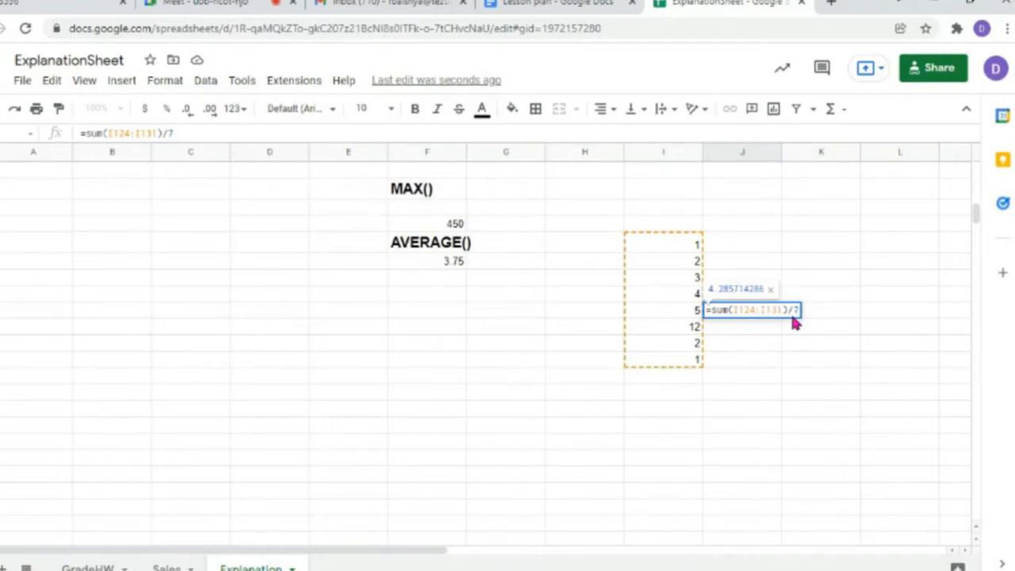
pyautogui.press('Return')
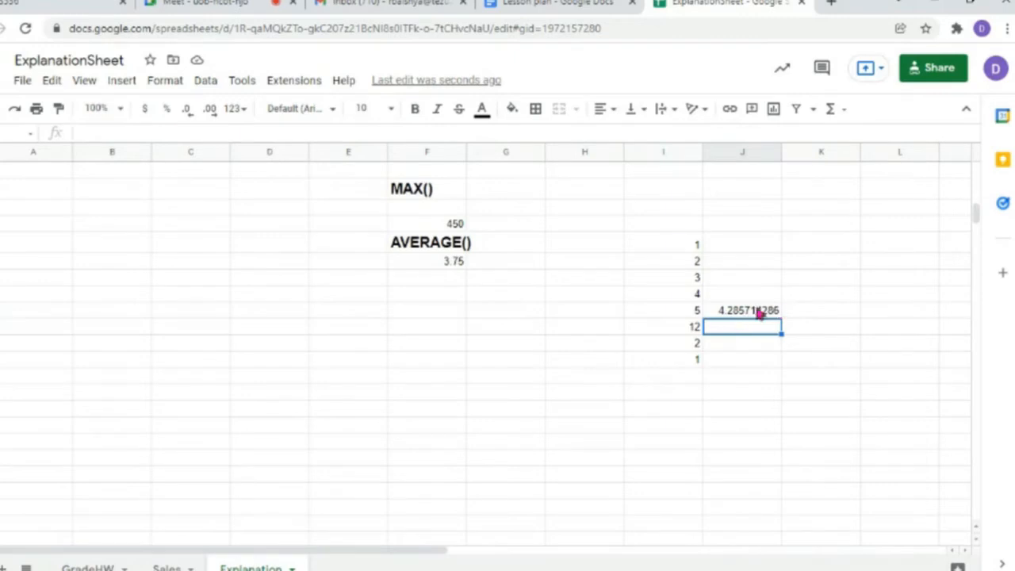
pyautogui.doubleClick(434, 268)
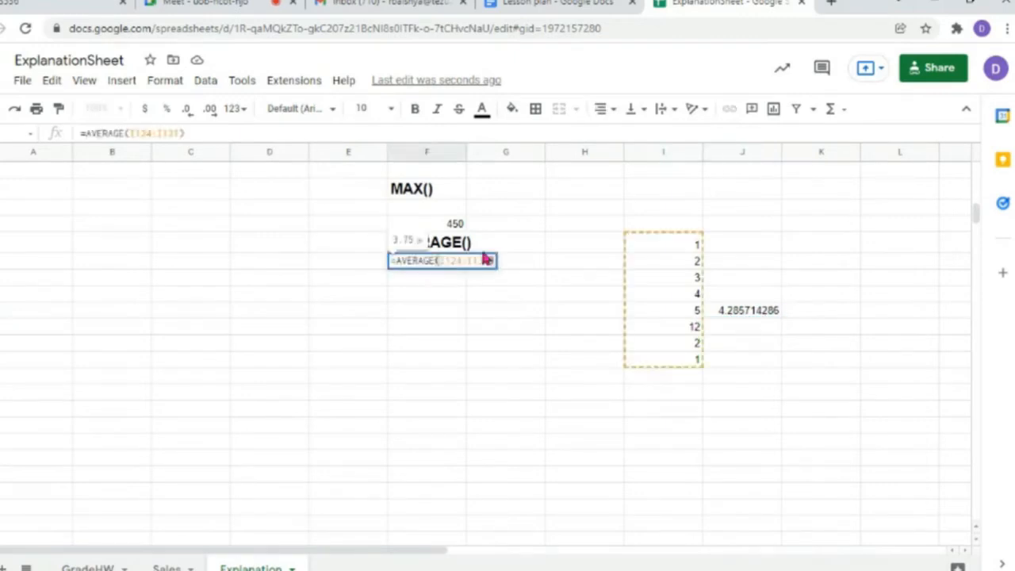
pyautogui.click(444, 317)
# - Change the divisor of the SUM formula in cell J128 to 8 and compare the result with the AVERAGE formula in cell F125
pyautogui.click(795, 310)
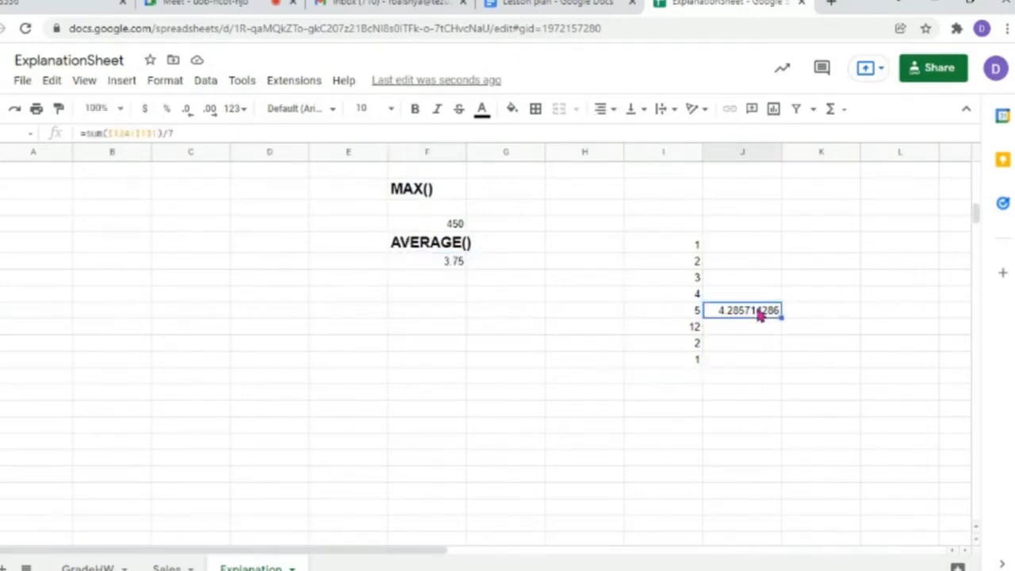
pyautogui.doubleClick(795, 310)
pyautogui.press('BackSpace')
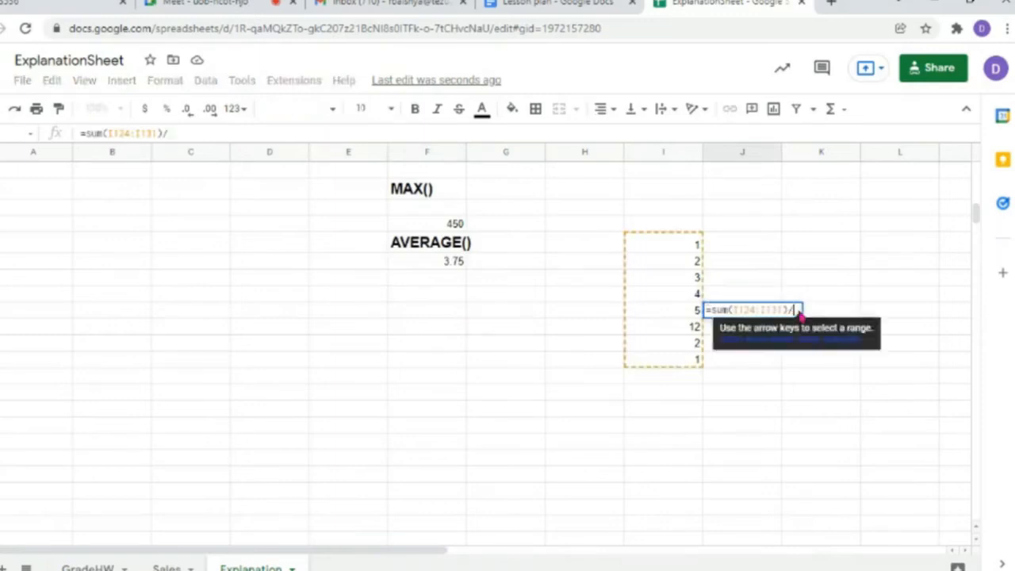
pyautogui.write('8')
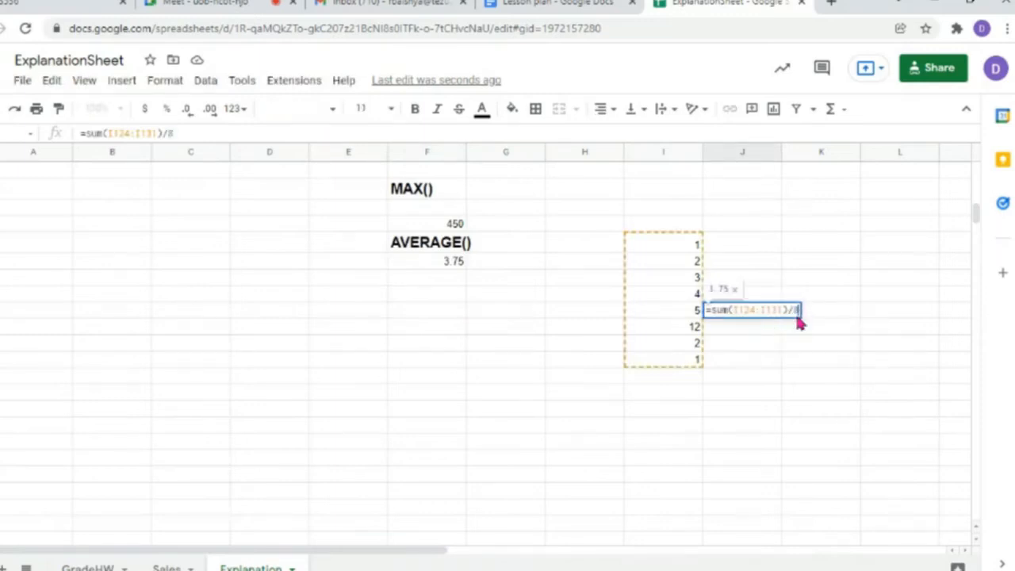
pyautogui.press('Return')
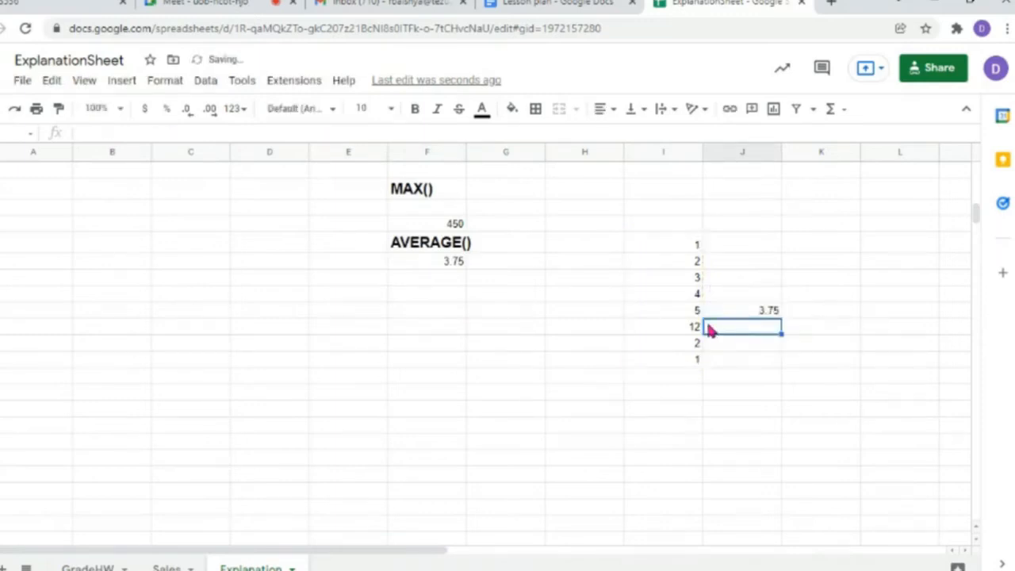
pyautogui.click(773, 310)
pyautogui.click(431, 266)
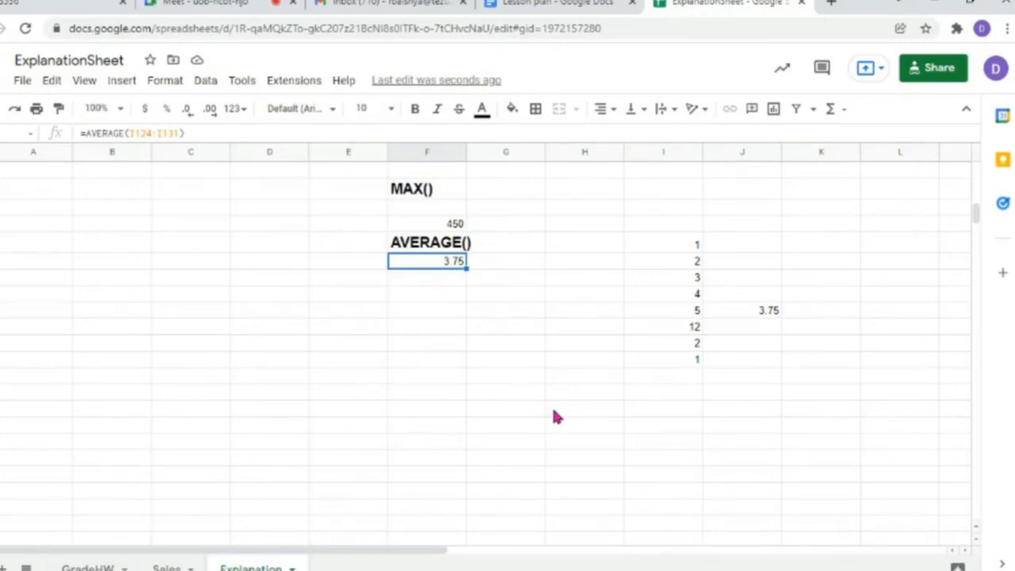
# - Enter the numbers 1, 2, 3, 45, 43 and 2 down column H from cell H124, beside the existing number column
pyautogui.scroll(2, 554, 413)
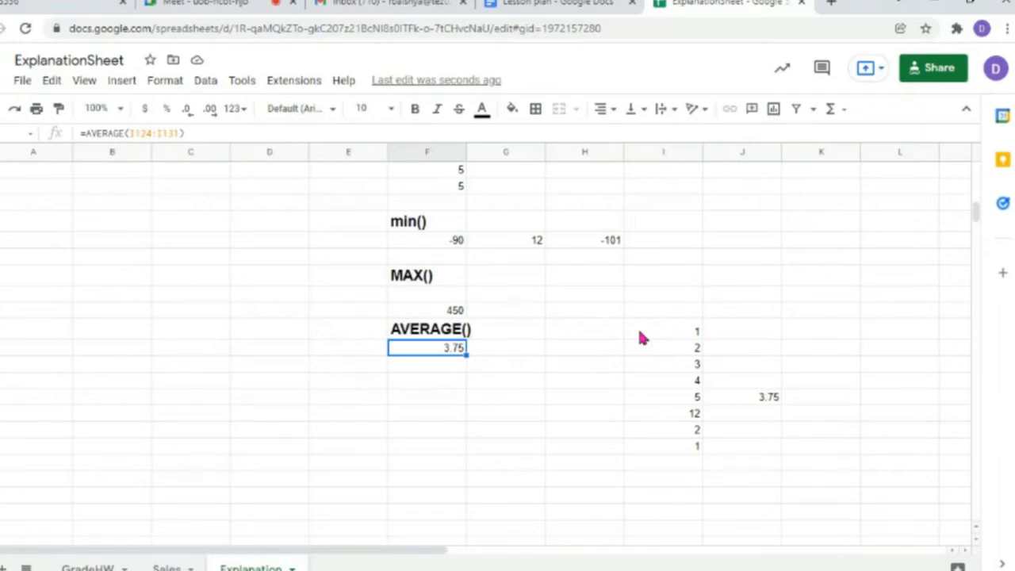
pyautogui.click(604, 331)
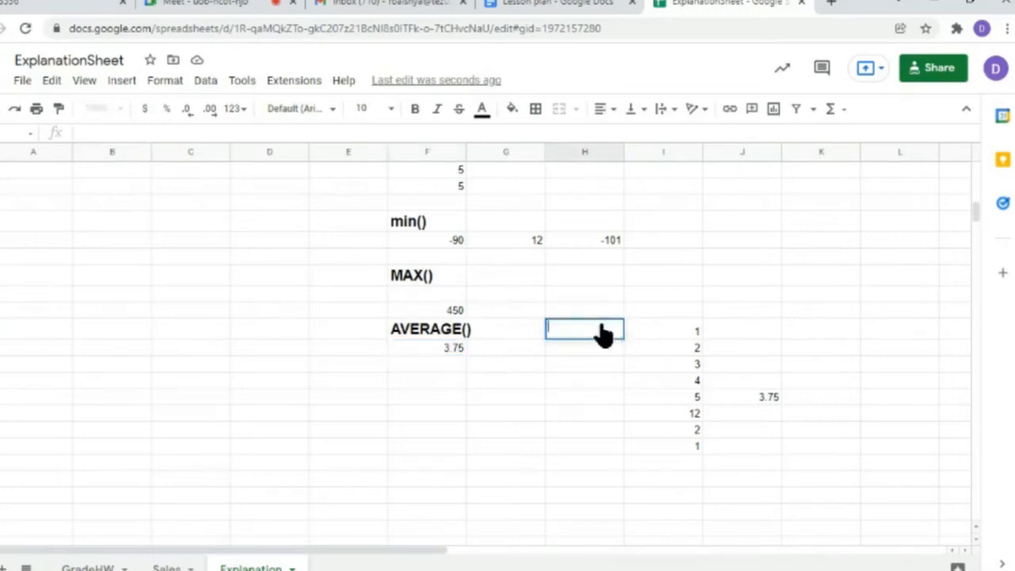
pyautogui.write('1')
pyautogui.press('Return')
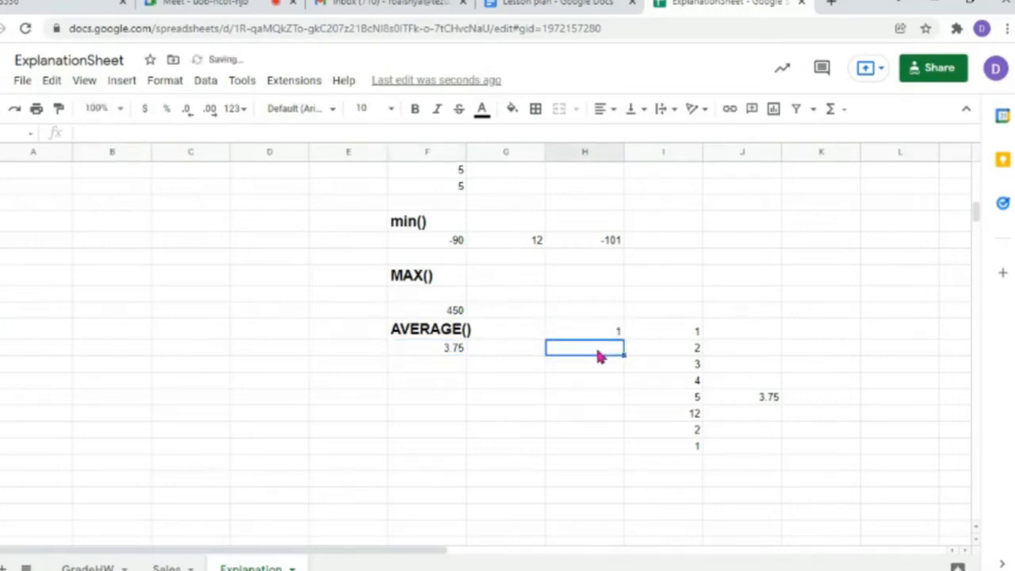
pyautogui.write('2')
pyautogui.press('Return')
pyautogui.write('3')
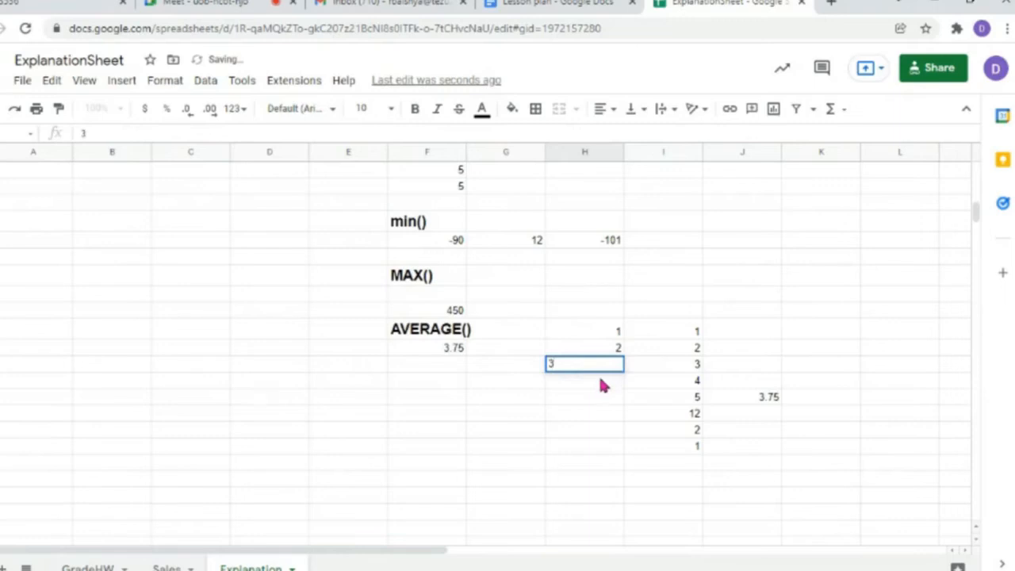
pyautogui.press('Return')
pyautogui.write('45')
pyautogui.press('Return')
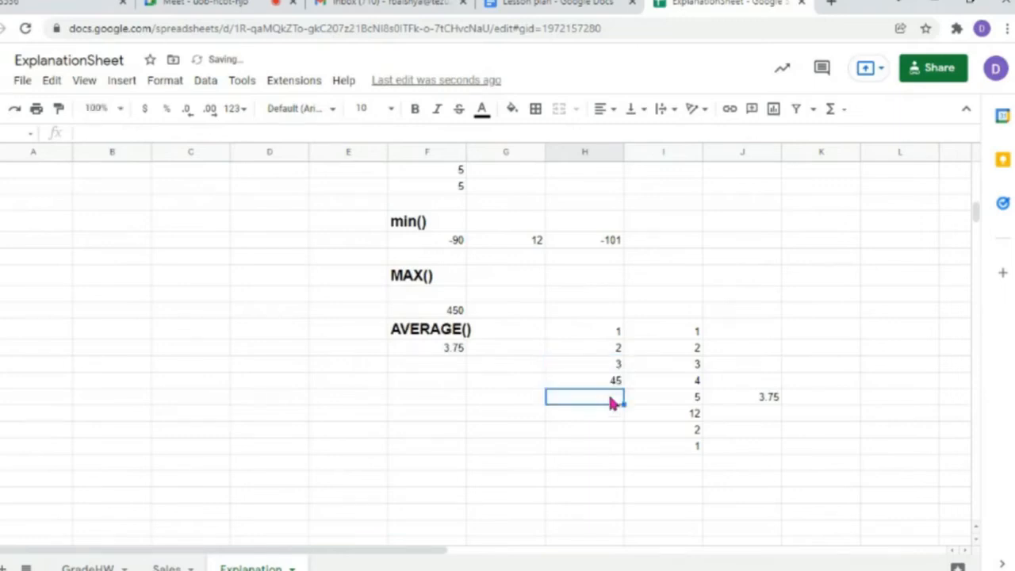
pyautogui.write('43')
pyautogui.press('Return')
pyautogui.write('2')
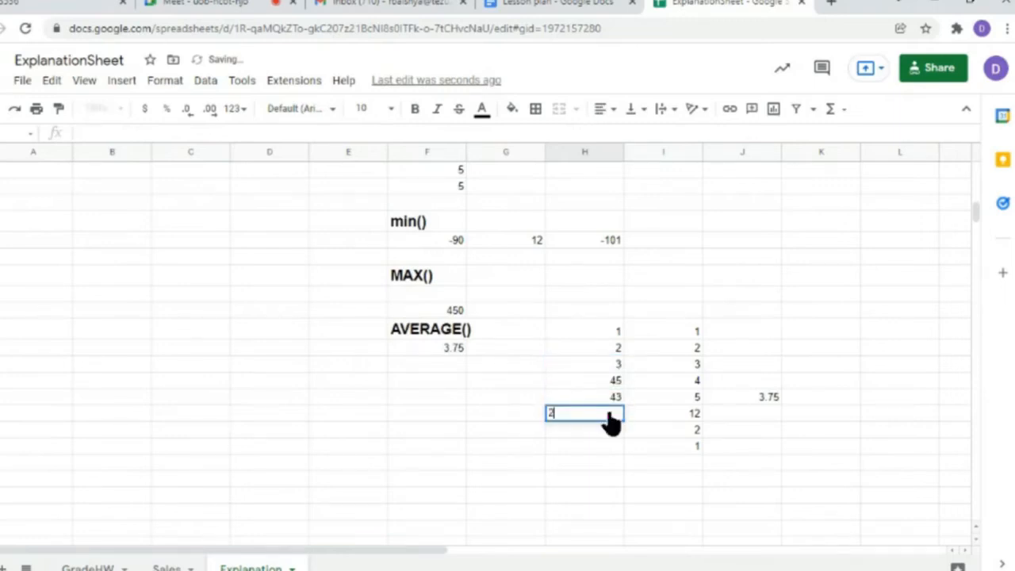
# - Continue the number list in column H below 43 with the values 21, 4 and 34
pyautogui.write('1')
pyautogui.press('Return')
pyautogui.write('4')
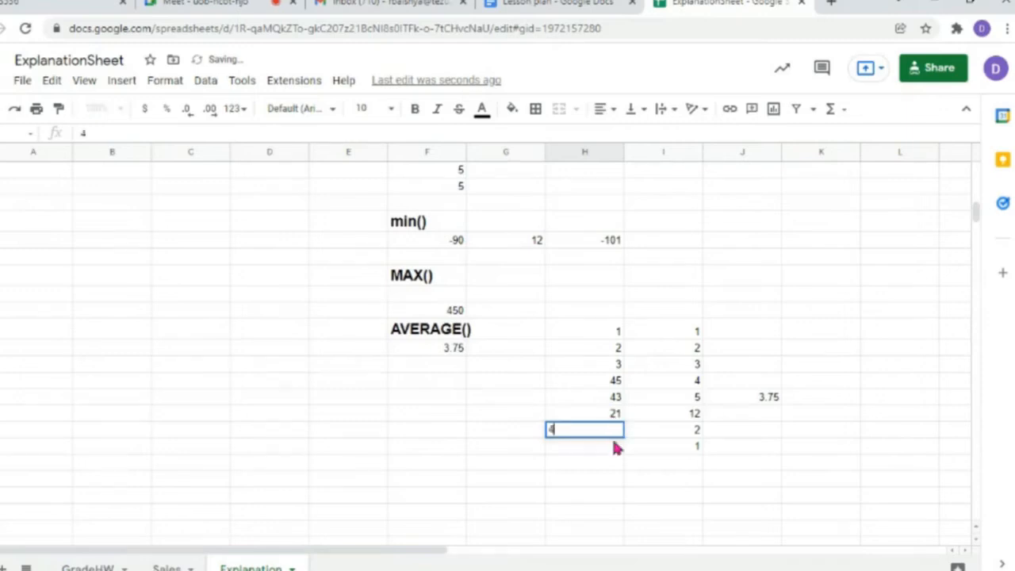
pyautogui.press('Return')
pyautogui.write('34')
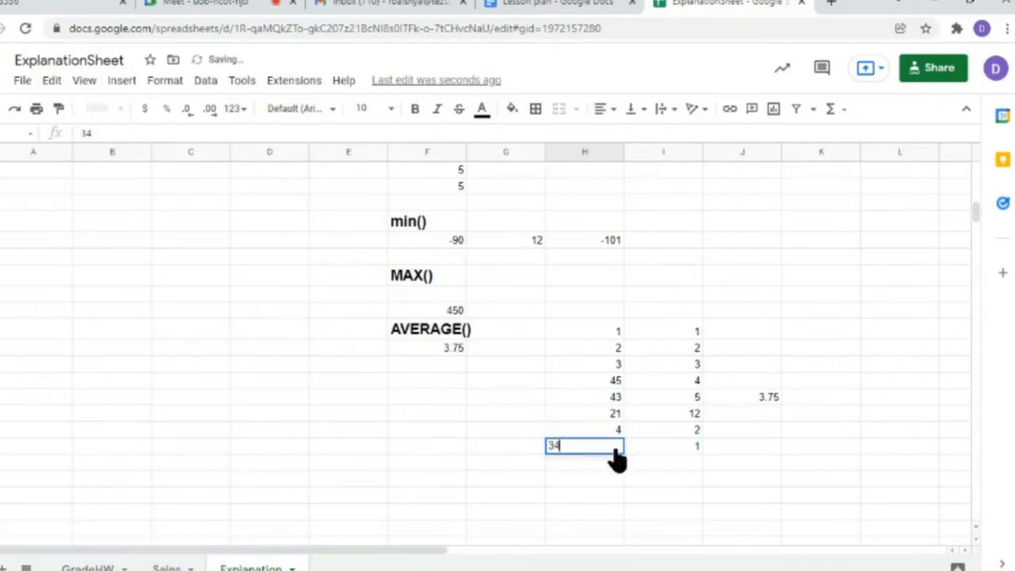
pyautogui.click(532, 323)
pyautogui.click(611, 334)
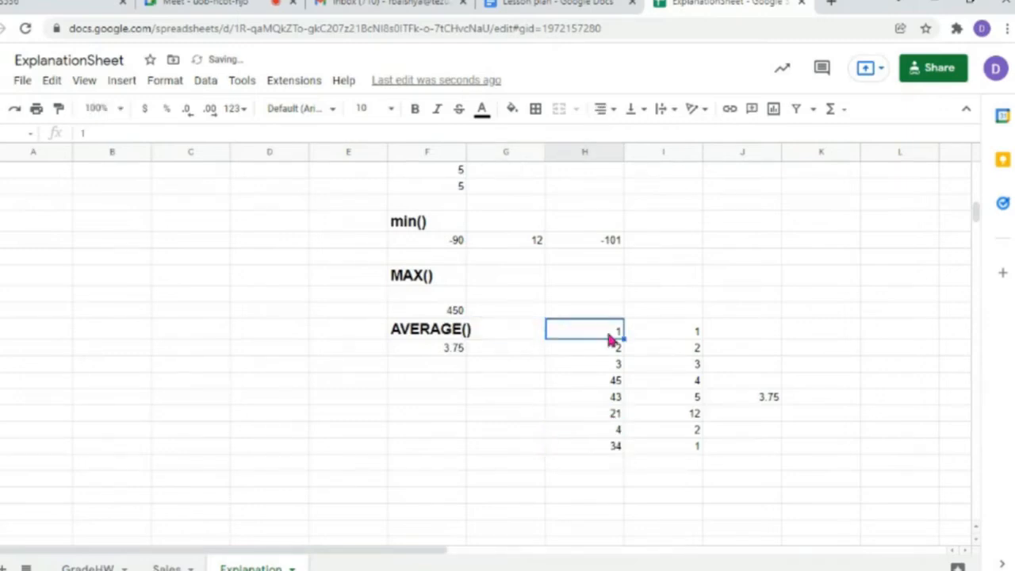
# - Highlight the full block of numbers in columns H and I beside the AVERAGE() example
pyautogui.doubleClick(742, 332)
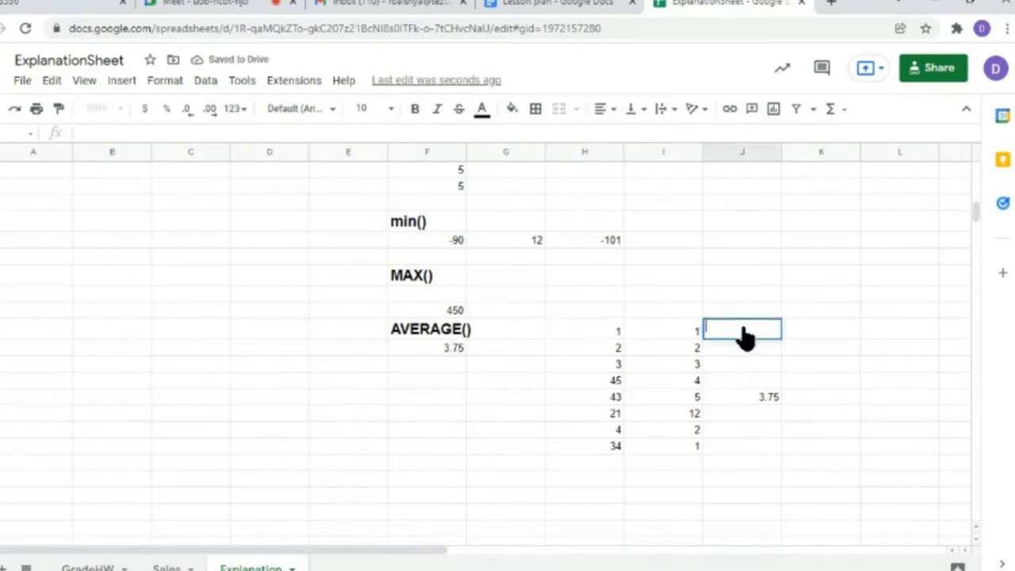
pyautogui.click(613, 335)
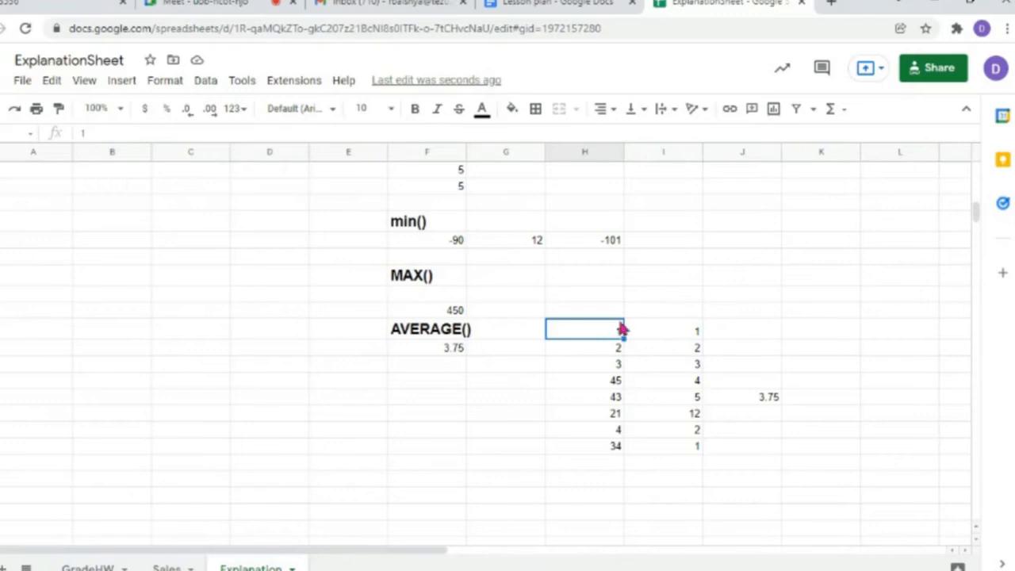
pyautogui.moveTo(607, 333); pyautogui.dragTo(696, 444)
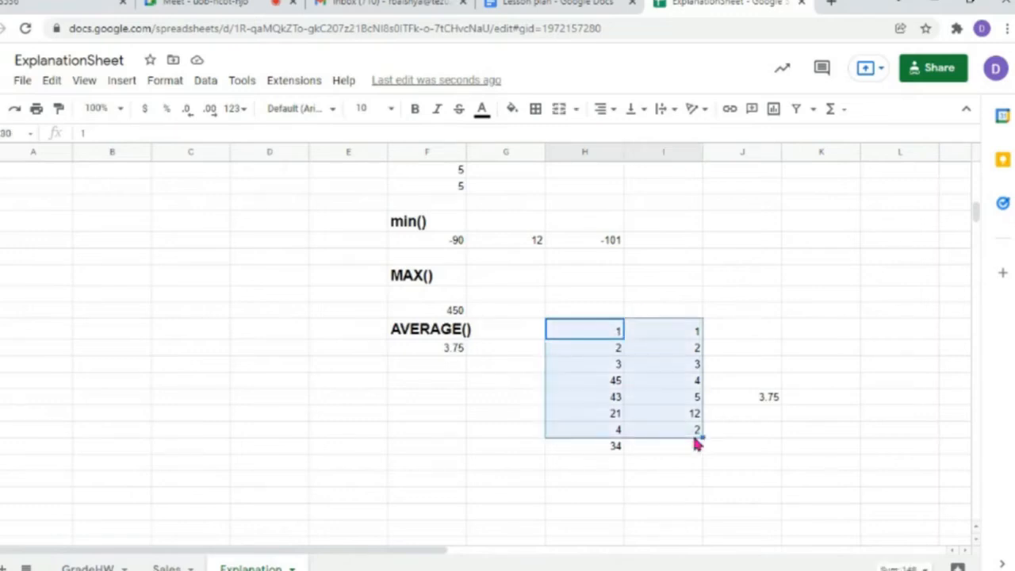
pyautogui.click(694, 445)
pyautogui.moveTo(607, 333); pyautogui.dragTo(695, 444)
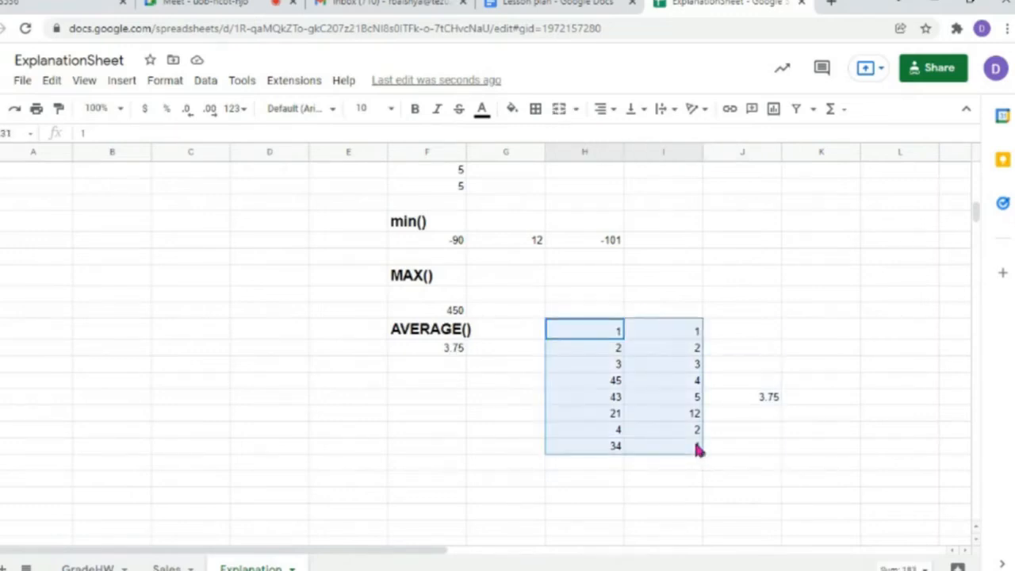
# - Replace the range in the formula under the AVERAGE() heading with H124:I131
pyautogui.doubleClick(457, 349)
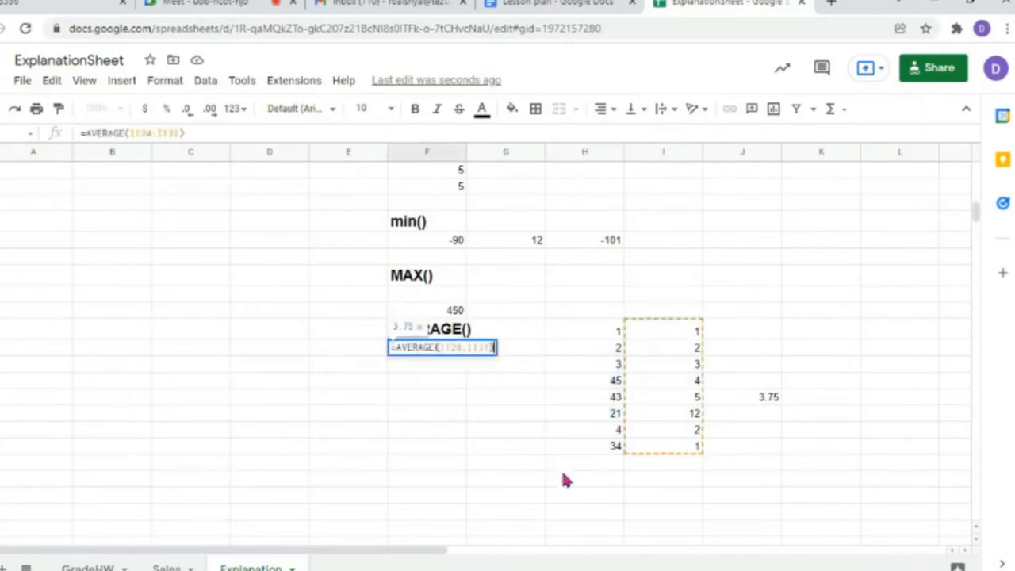
pyautogui.click(489, 348)
pyautogui.press('BackSpace')
pyautogui.press('BackSpace')
pyautogui.press('BackSpace')
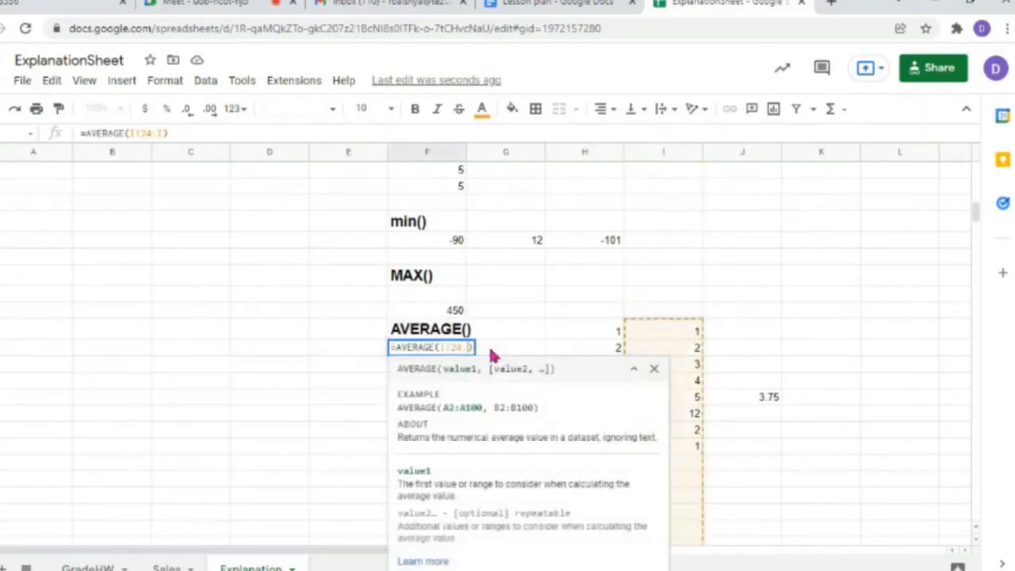
pyautogui.press('BackSpace')
pyautogui.press('BackSpace')
pyautogui.press('BackSpace')
pyautogui.press('BackSpace')
pyautogui.press('BackSpace')
pyautogui.press('BackSpace')
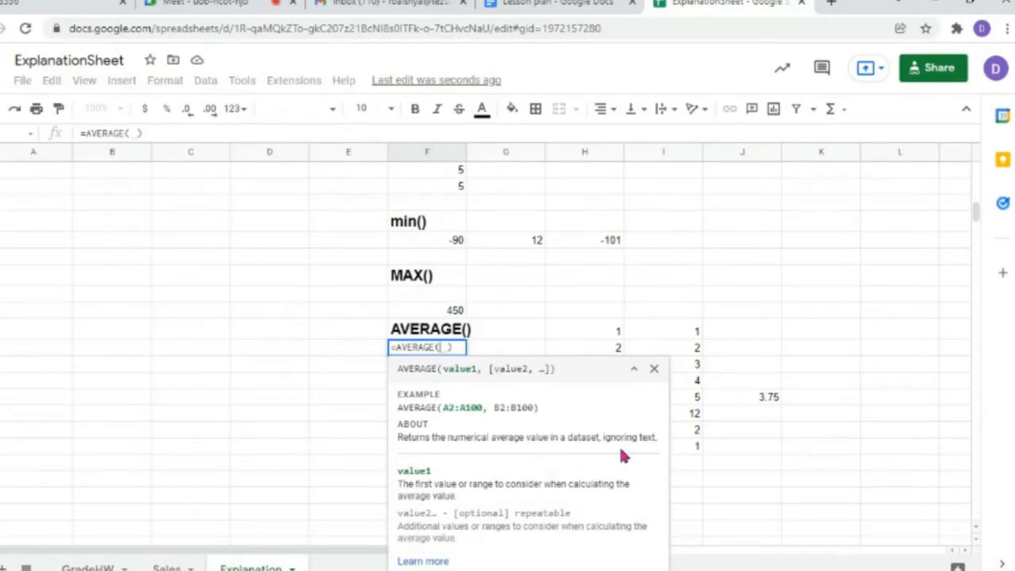
pyautogui.click(654, 367)
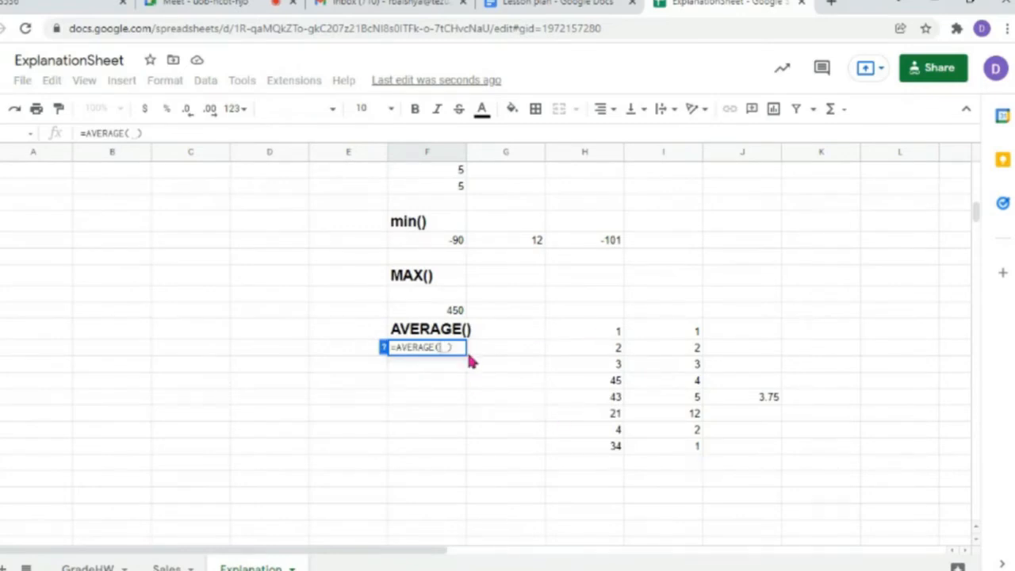
pyautogui.moveTo(596, 333); pyautogui.dragTo(688, 455)
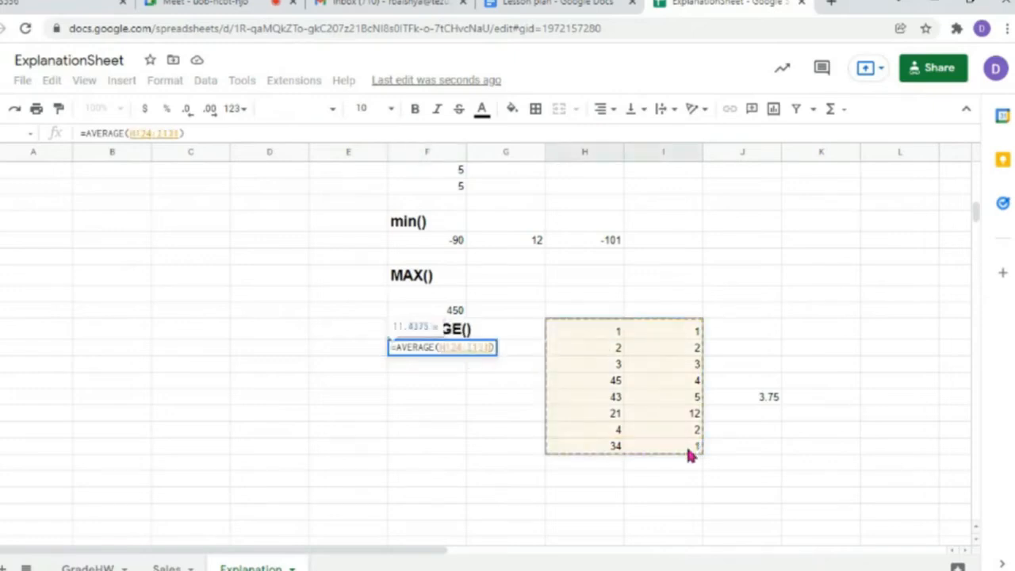
pyautogui.press('Return')
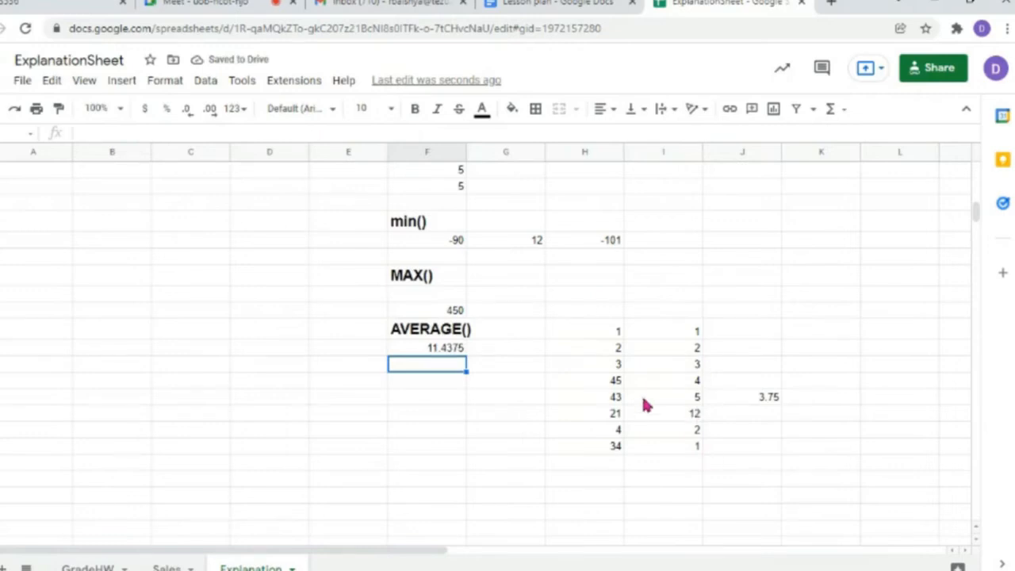
# - Switch to the Lesson plan document, highlight SUMIF() in the function list, and return to ExplanationSheet
pyautogui.click(546, 4)
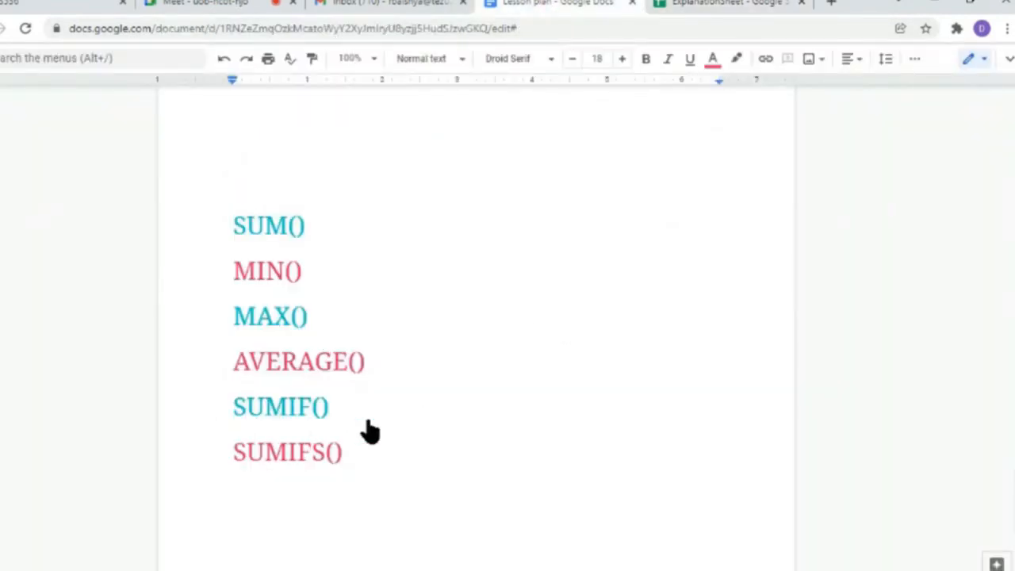
pyautogui.moveTo(233, 421); pyautogui.dragTo(340, 426)
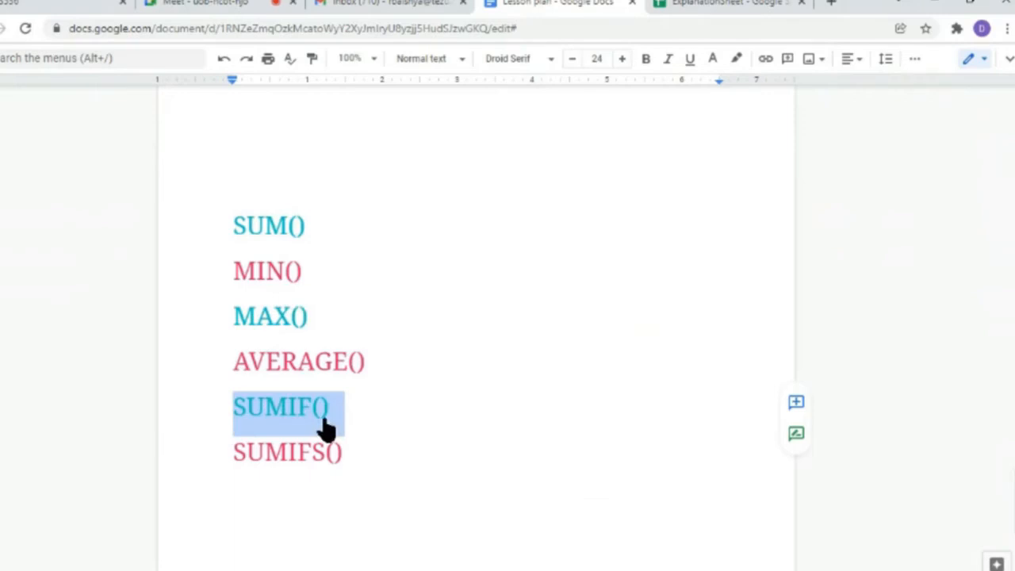
pyautogui.click(724, 5)
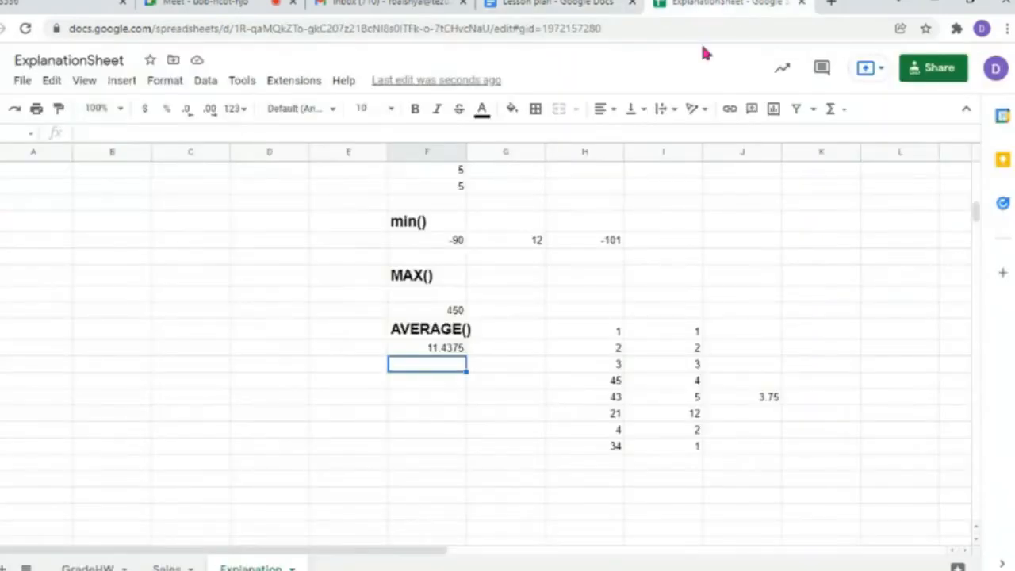
# - Enter the heading SUMIF in the empty column C cell one row above the min() heading
pyautogui.scroll(5, 541, 415)
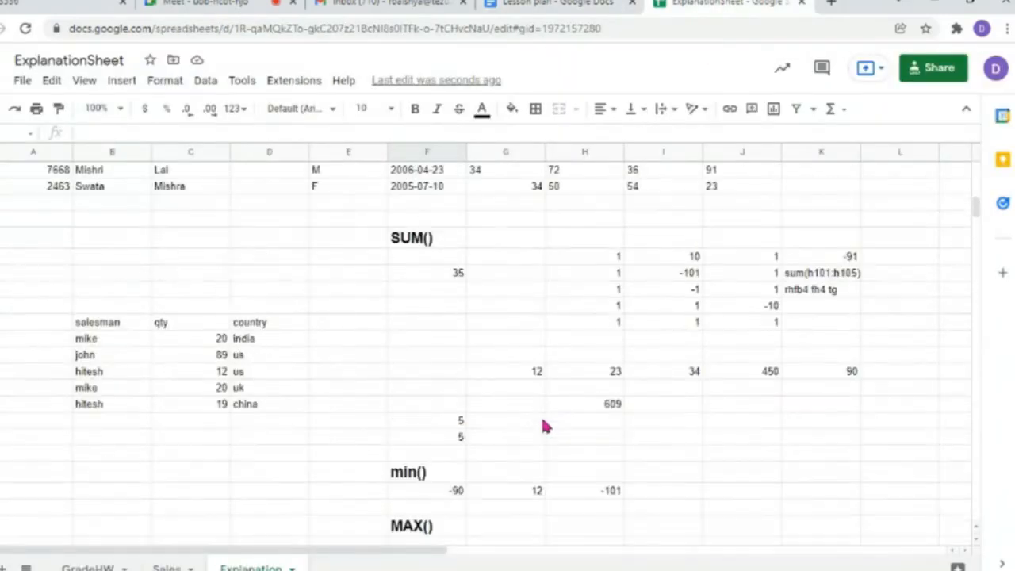
pyautogui.scroll(-5, 454, 324)
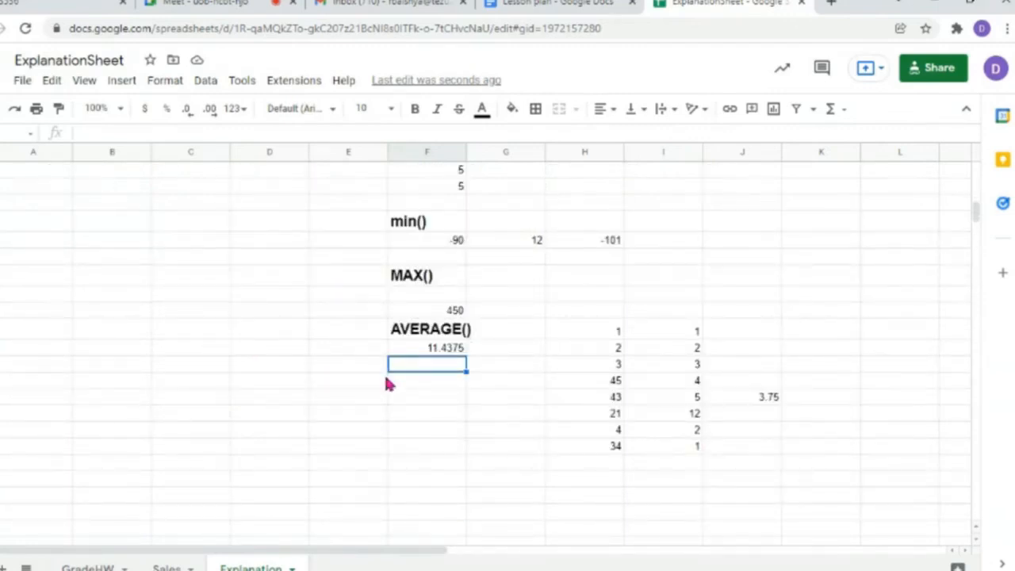
pyautogui.click(169, 208)
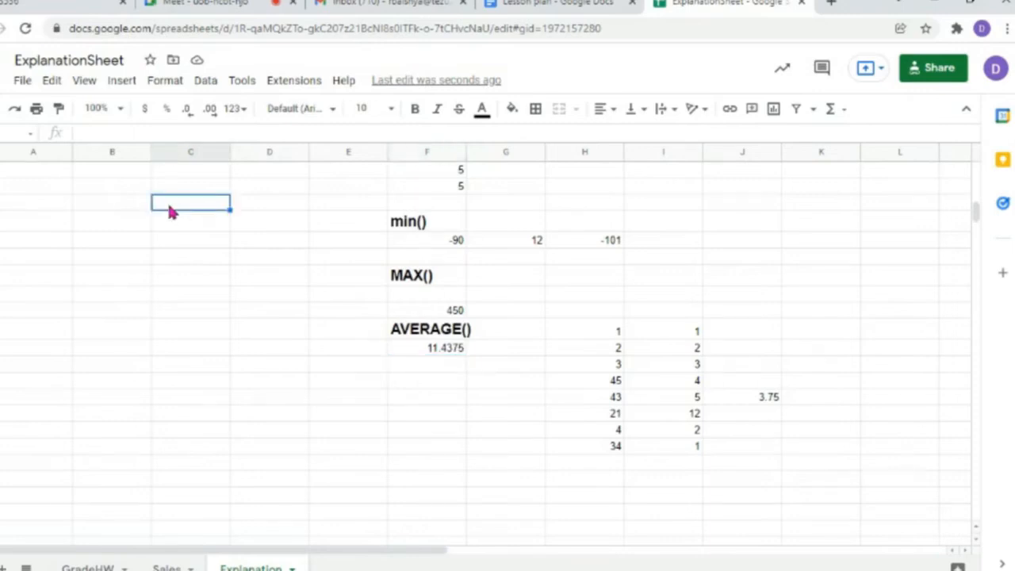
pyautogui.write('SUMIF')
pyautogui.click(206, 259)
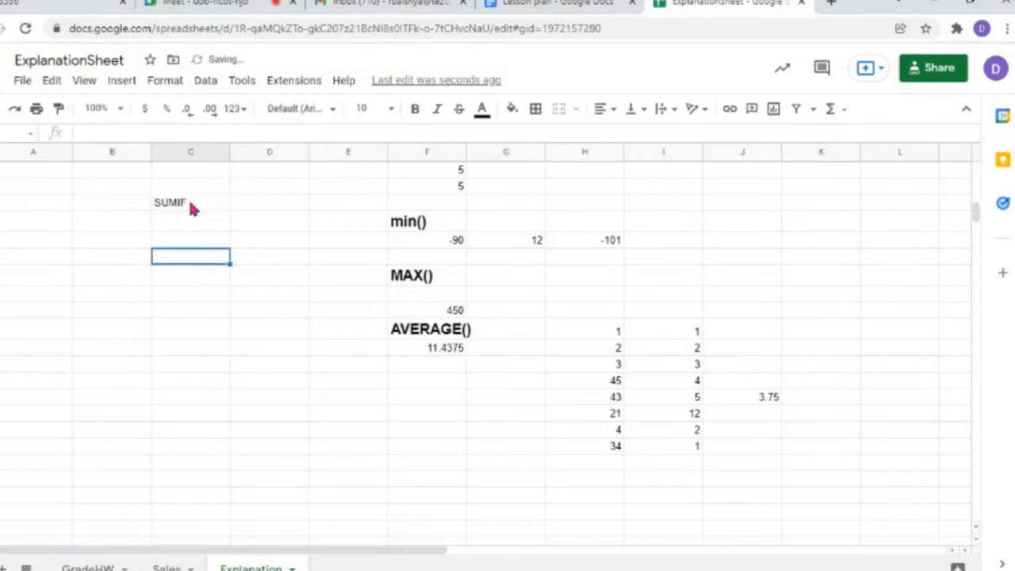
# - Copy the formatting of the AVERAGE() heading onto the SUMIF heading in column C
pyautogui.click(192, 203)
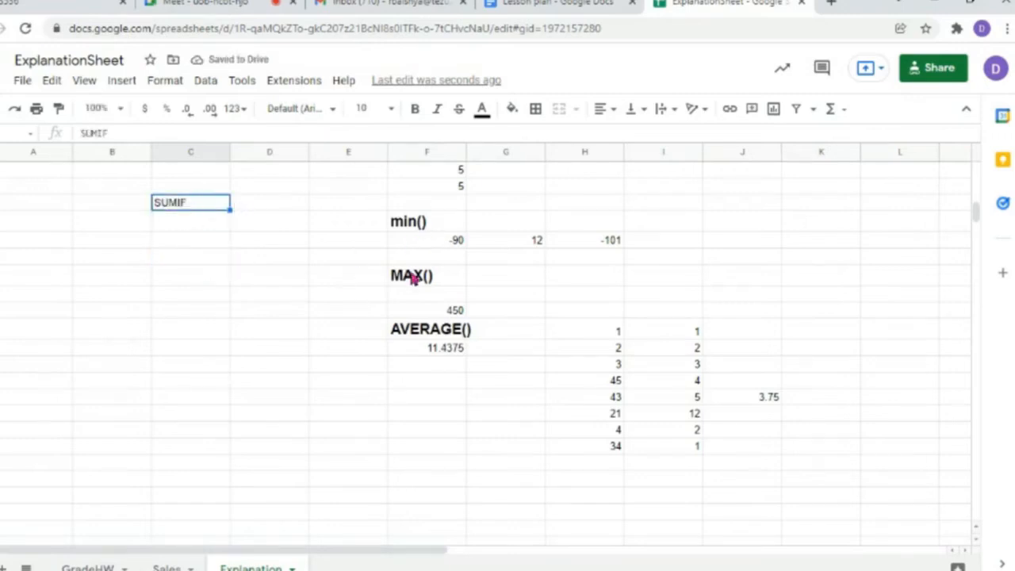
pyautogui.click(433, 337)
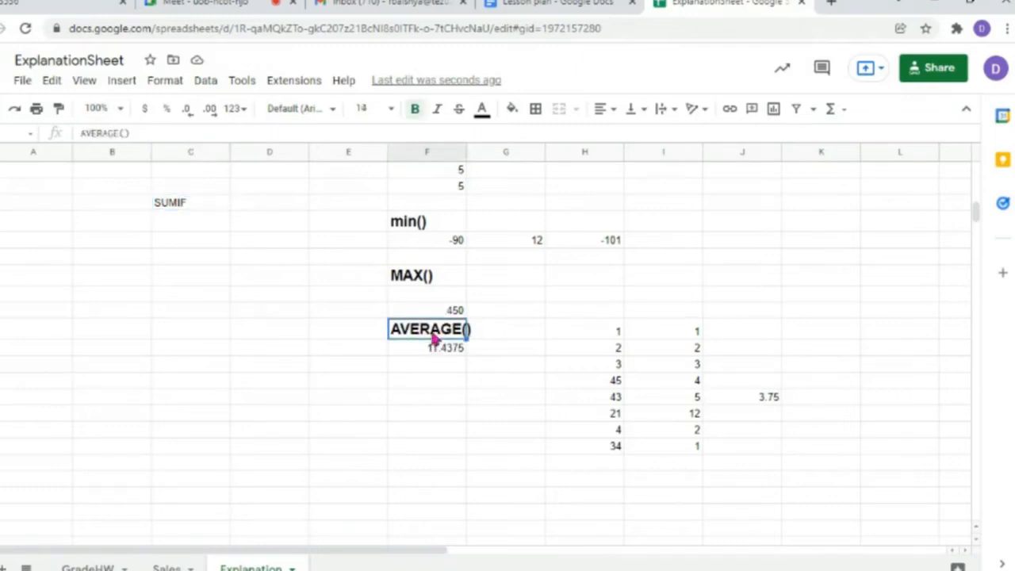
pyautogui.click(58, 108)
pyautogui.click(193, 208)
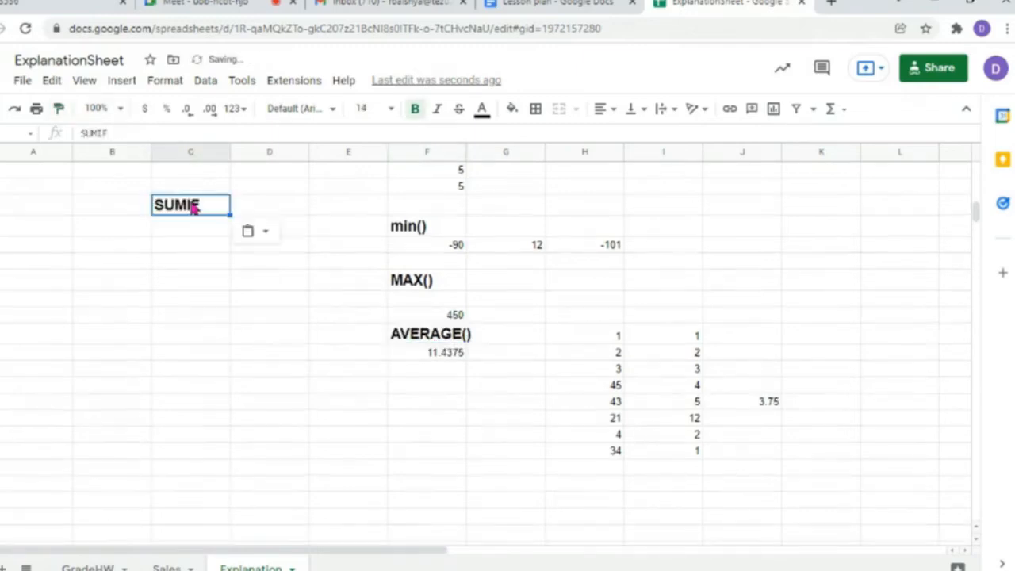
# - Highlight the SUM part of the SUMIF heading text to examine the function's name
pyautogui.click(170, 229)
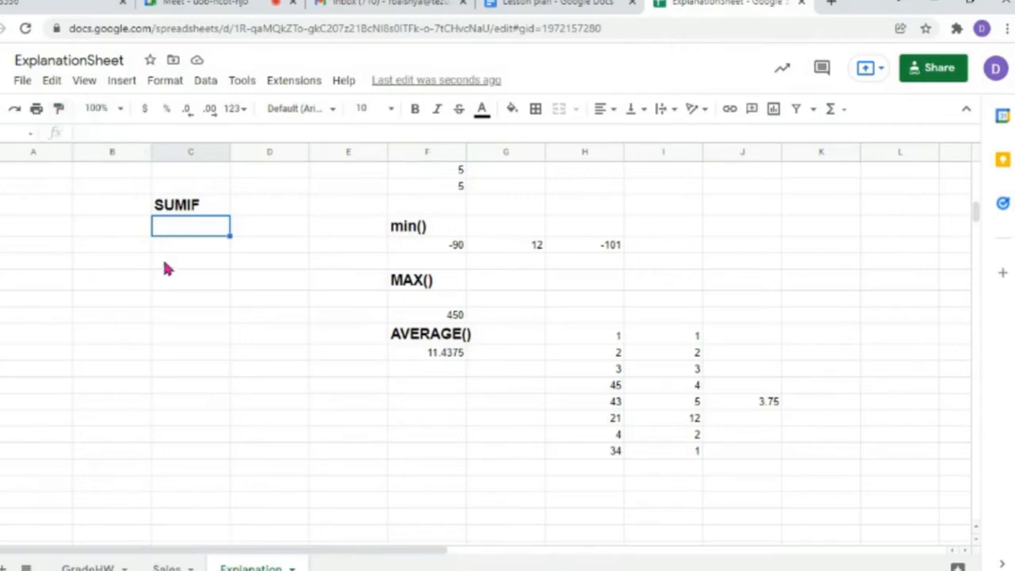
pyautogui.click(193, 203)
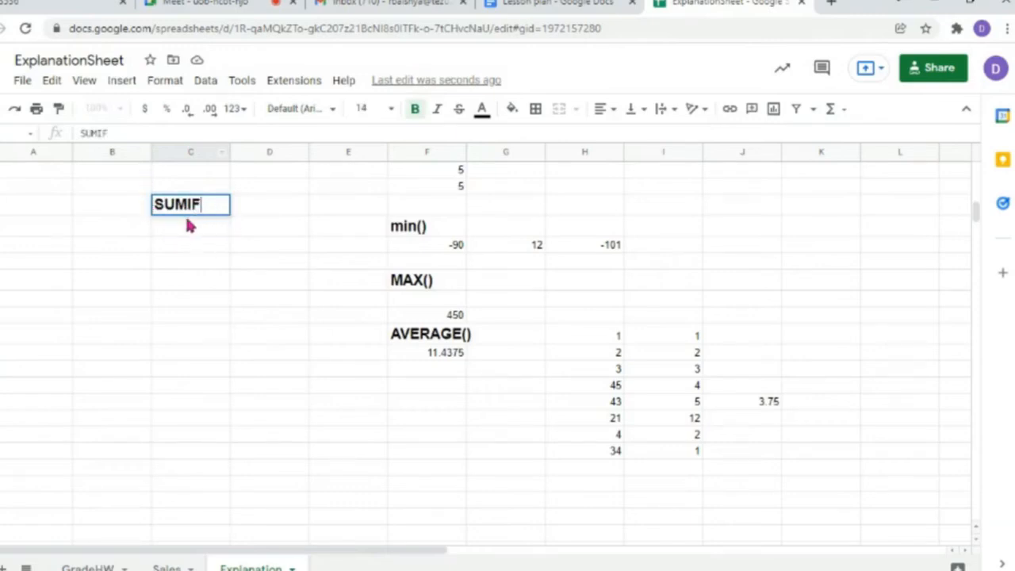
pyautogui.moveTo(155, 204); pyautogui.dragTo(184, 212)
pyautogui.click(170, 227)
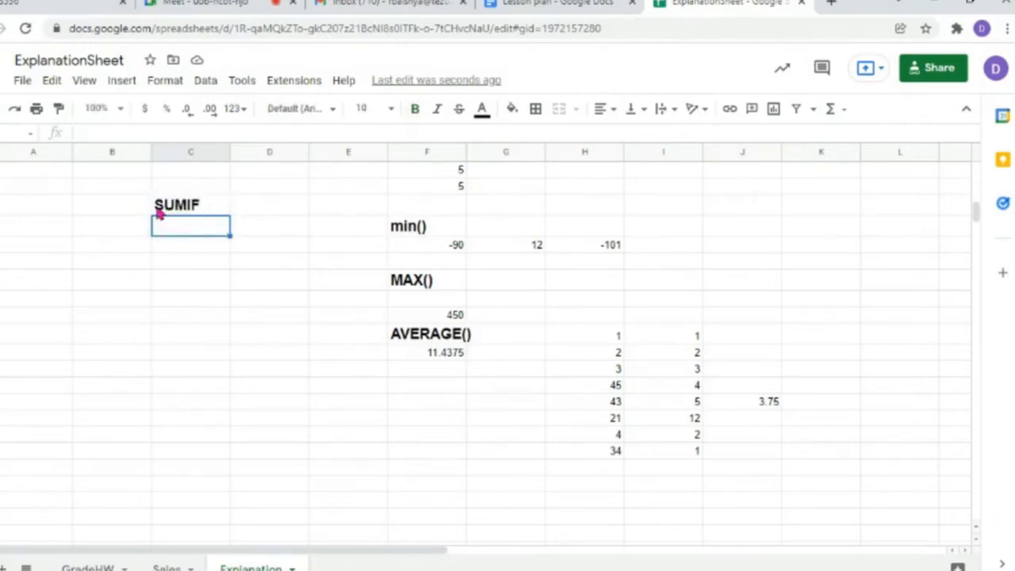
pyautogui.click(171, 210)
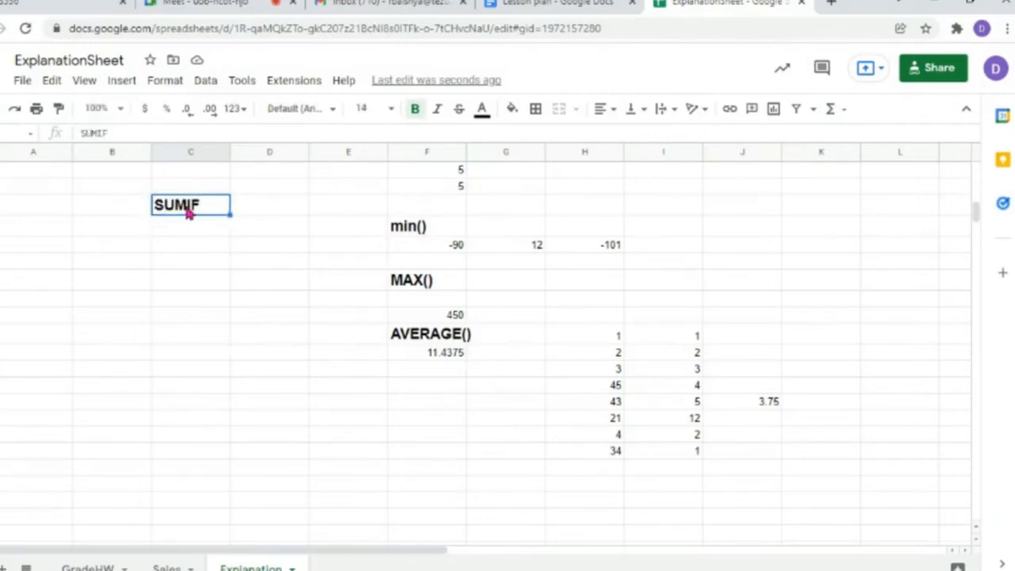
pyautogui.doubleClick(204, 217)
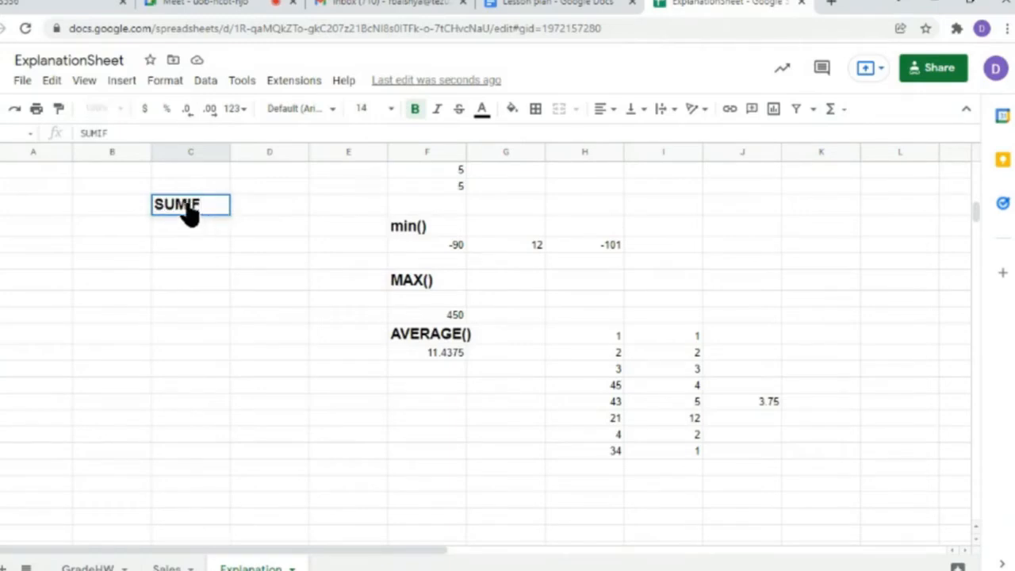
pyautogui.moveTo(190, 210); pyautogui.dragTo(154, 211)
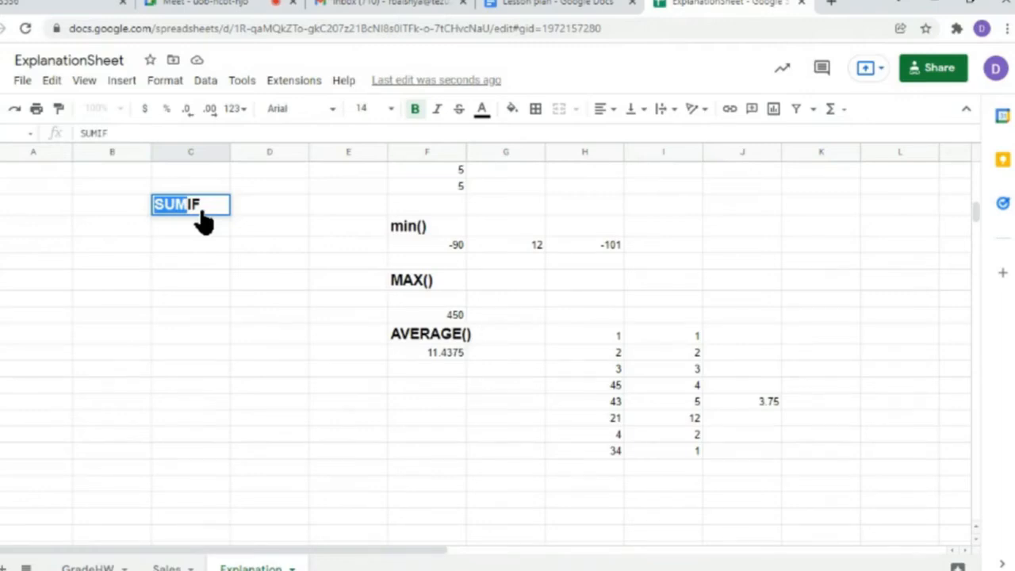
pyautogui.click(212, 214)
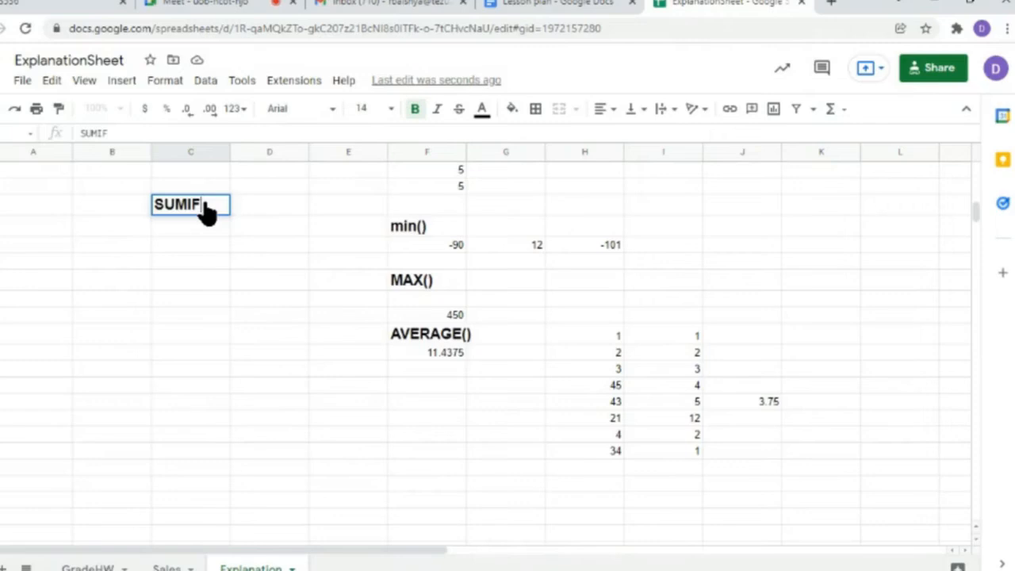
# - Start a SUMIF formula in the cell below the SUMIF heading and examine the function's syntax in the formula help
pyautogui.click(190, 233)
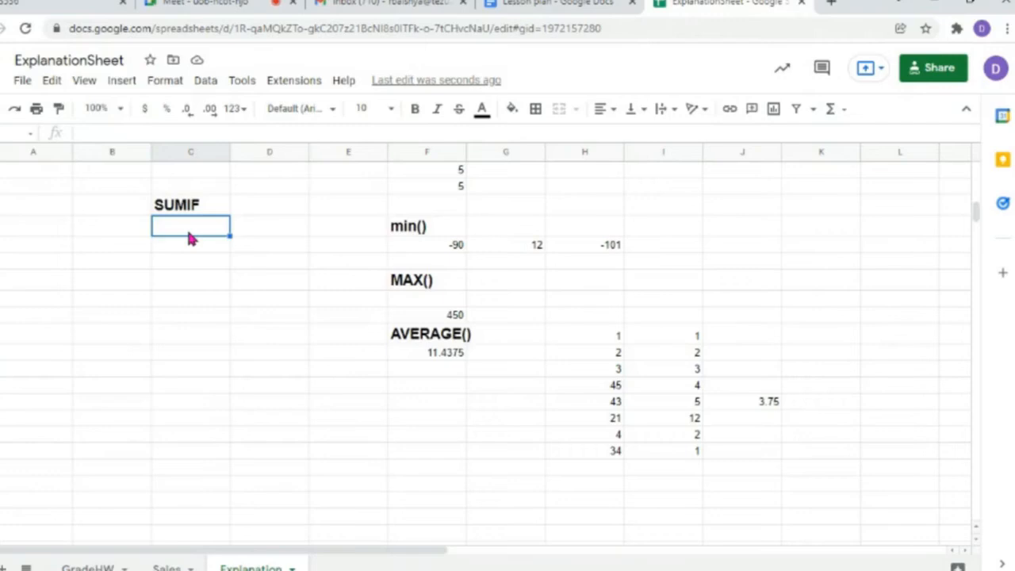
pyautogui.write('=')
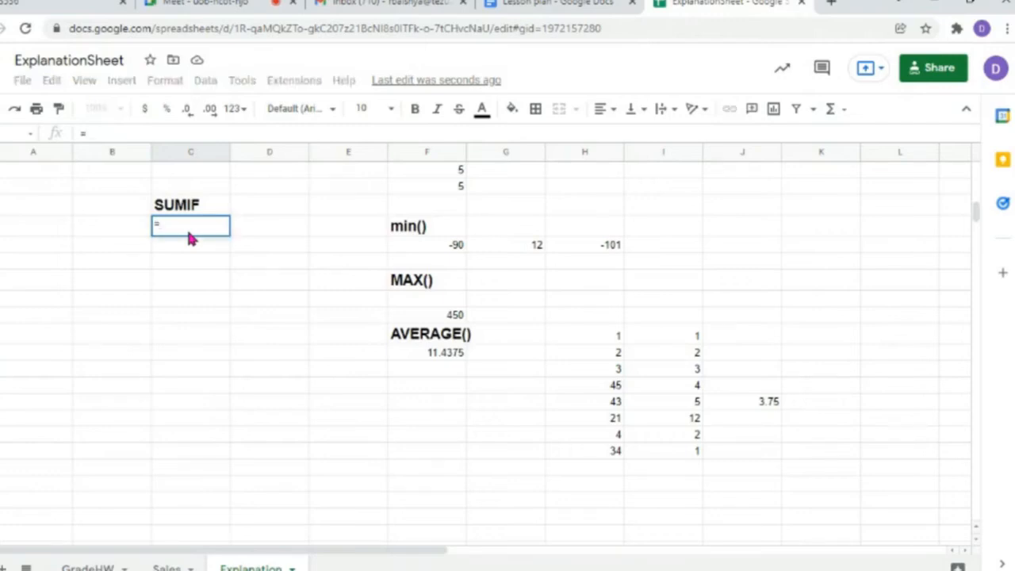
pyautogui.write('Sumif')
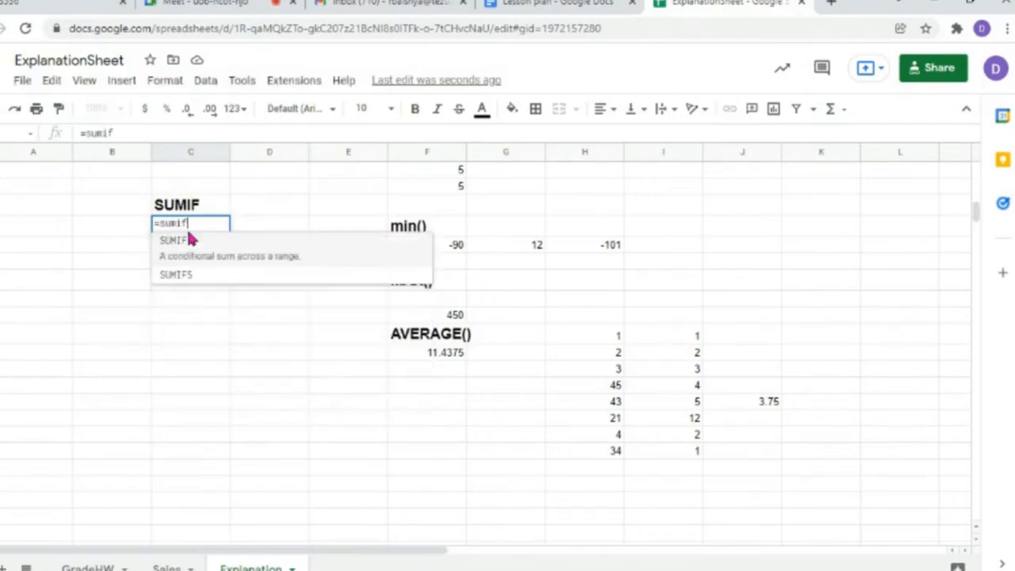
pyautogui.write('(')
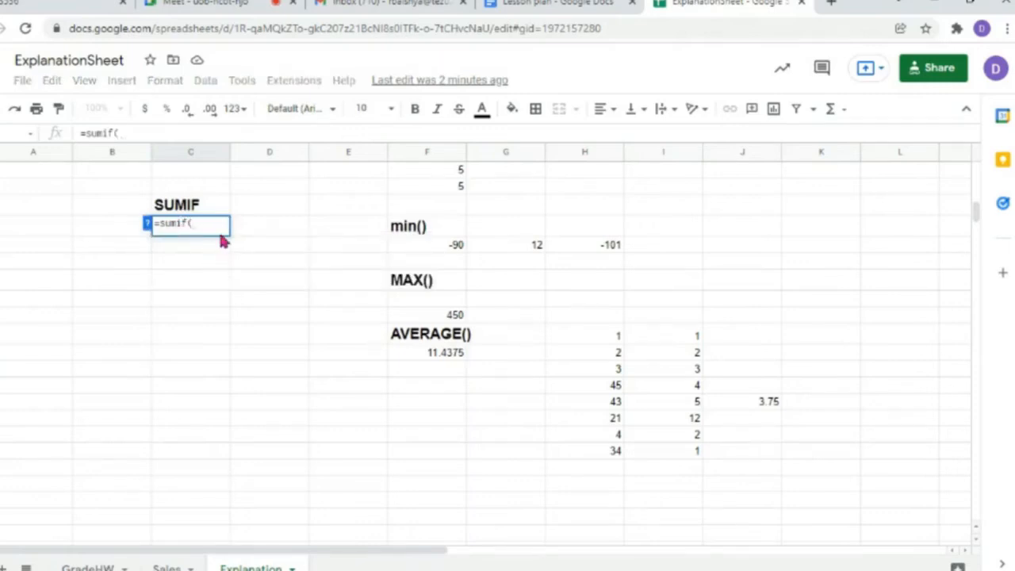
pyautogui.click(147, 225)
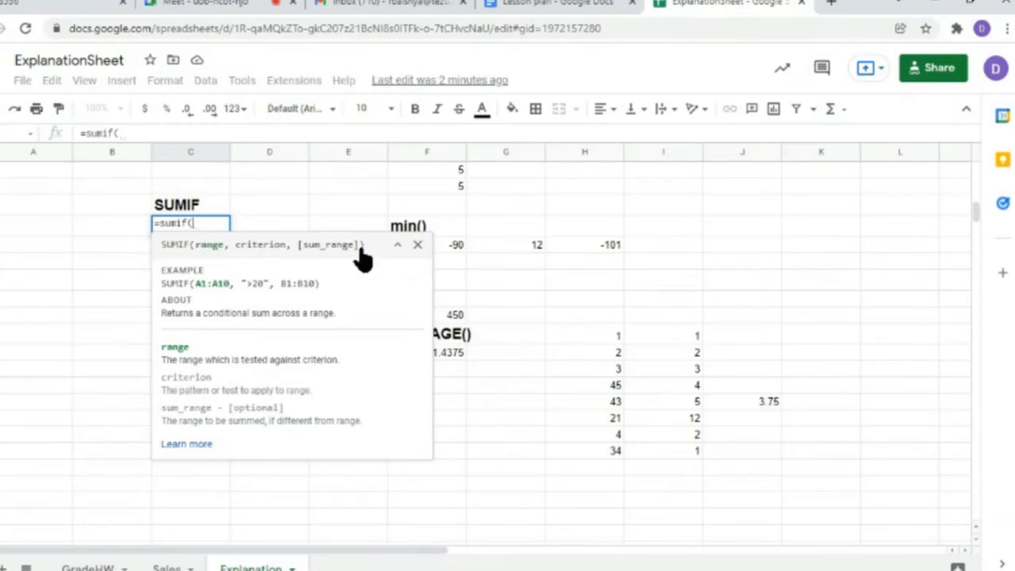
pyautogui.moveTo(362, 245); pyautogui.dragTo(175, 252)
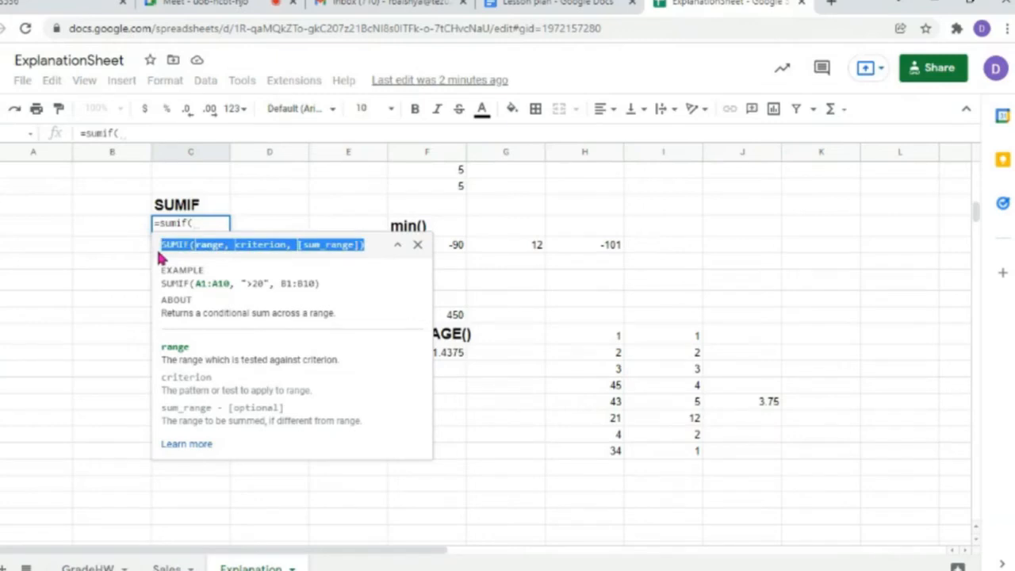
pyautogui.click(378, 244)
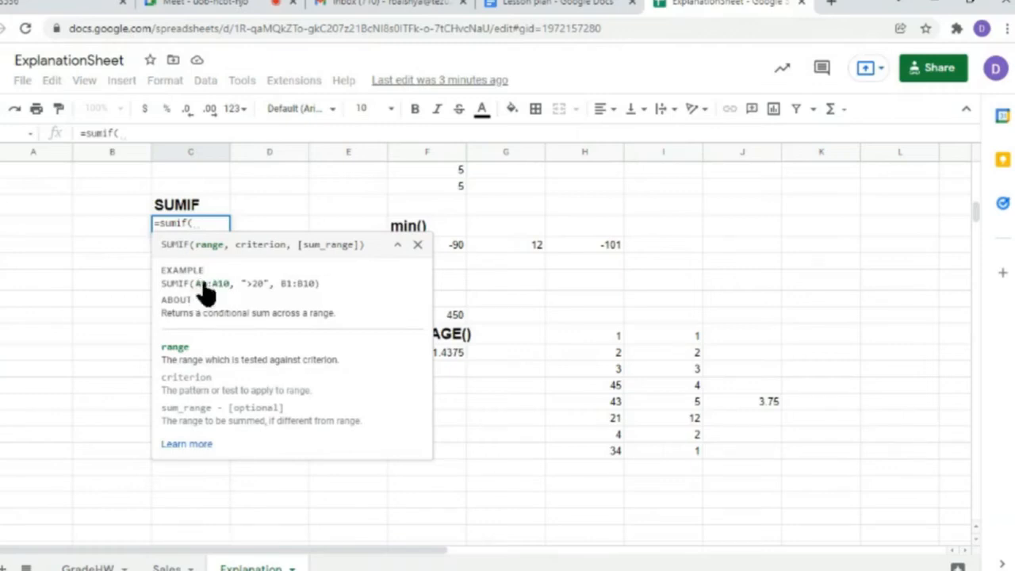
# - Examine the range, criterion and sum range in the help's SUMIF(A1:A10, ">20", B1:B10) example, and close the help
pyautogui.moveTo(161, 284); pyautogui.dragTo(244, 284)
pyautogui.click(256, 286)
pyautogui.click(258, 284)
pyautogui.moveTo(281, 289); pyautogui.dragTo(302, 290)
pyautogui.moveTo(306, 297); pyautogui.dragTo(314, 294)
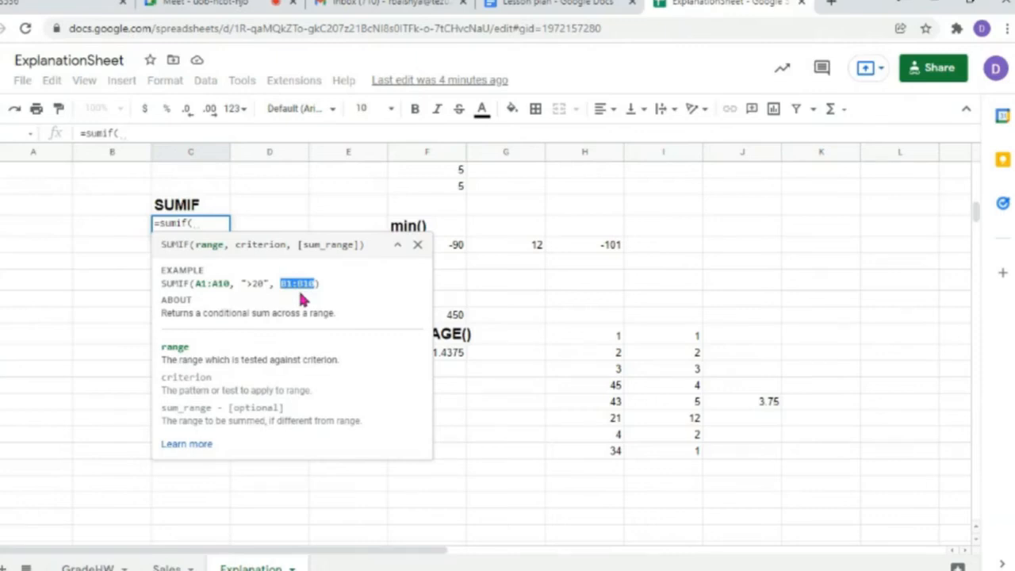
pyautogui.click(418, 245)
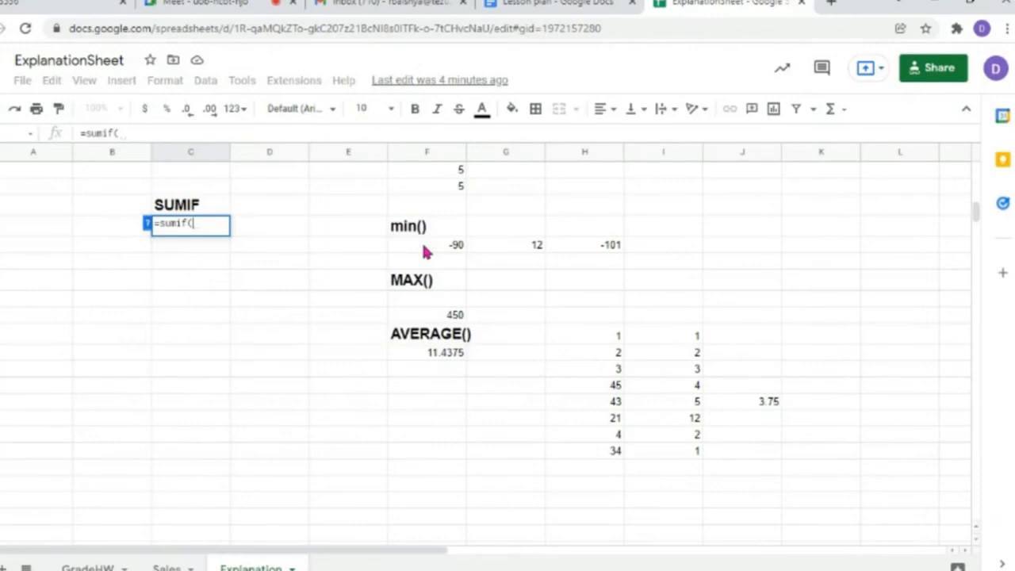
# - Clear the unfinished SUMIF formula from the cell below the SUMIF heading
pyautogui.click(191, 241)
pyautogui.moveTo(222, 230); pyautogui.dragTo(155, 226)
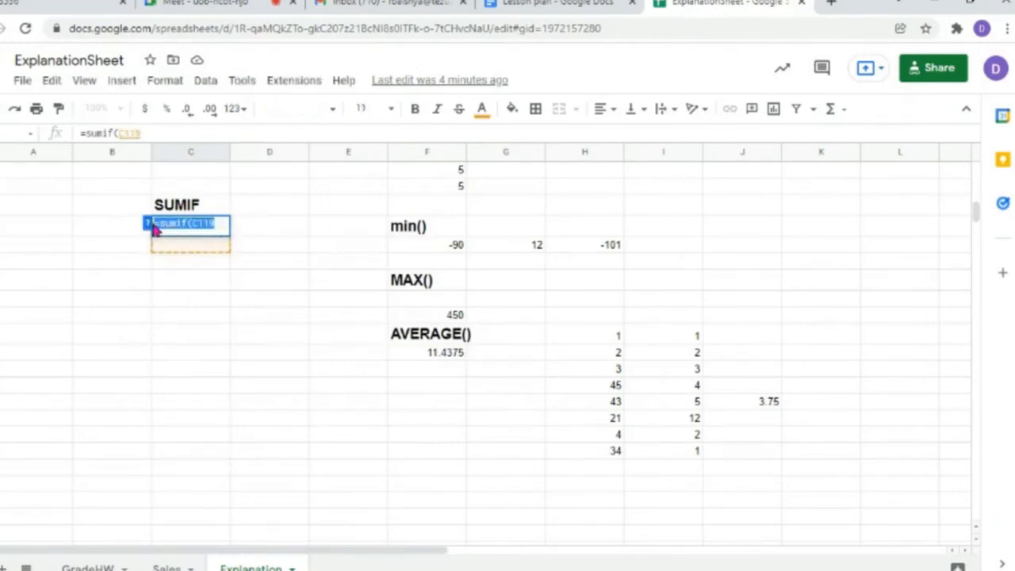
pyautogui.press('BackSpace')
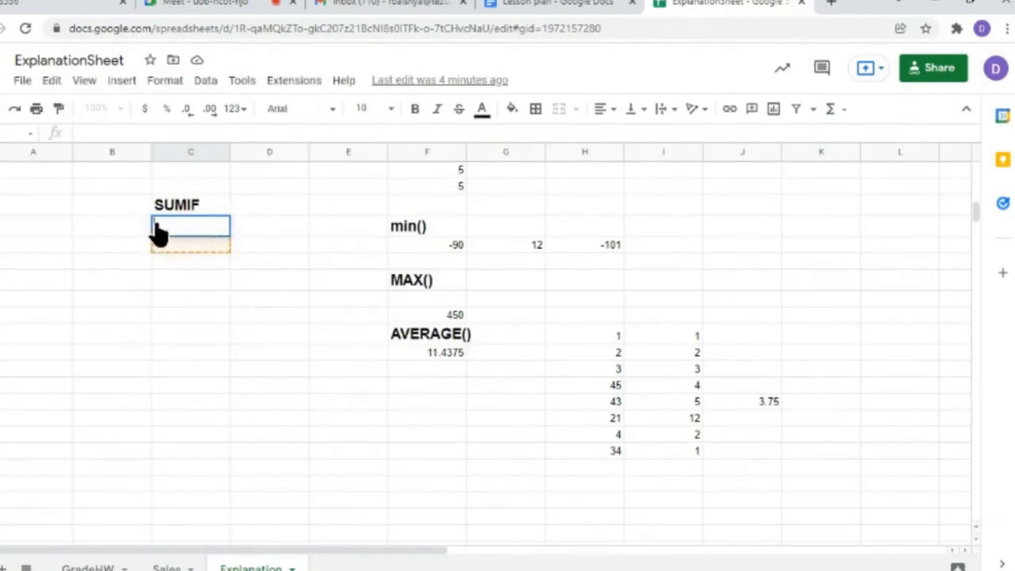
# - Enter the first data record in columns B to D, three rows below the SUMIF heading: a first name, india and 30
pyautogui.click(178, 268)
pyautogui.click(90, 264)
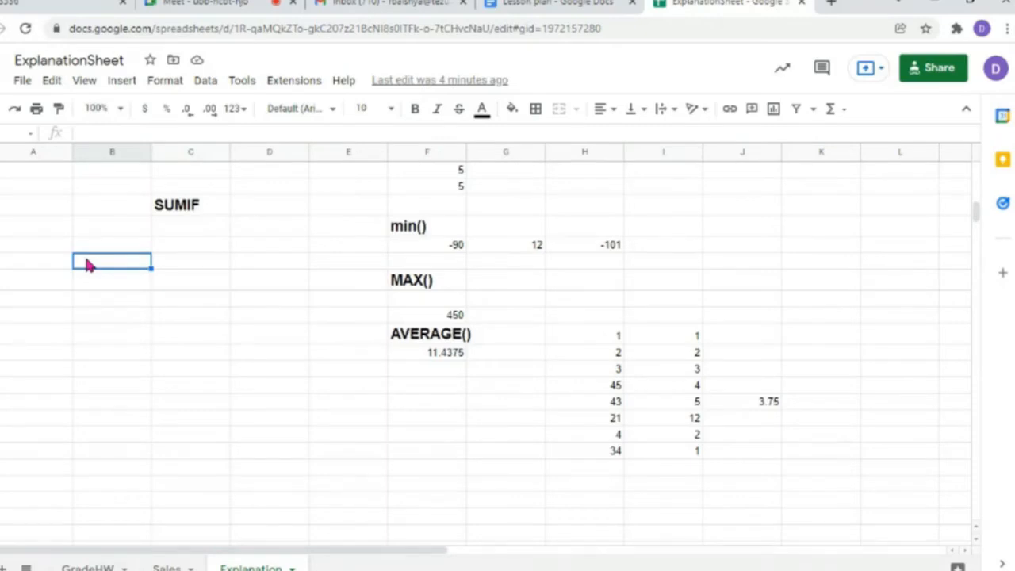
pyautogui.write('ram')
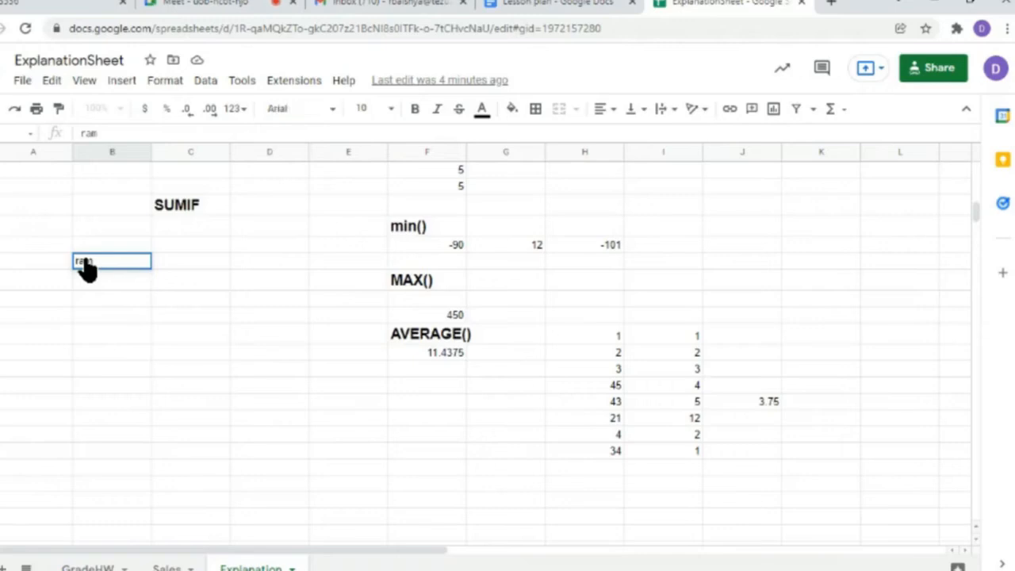
pyautogui.press('Tab')
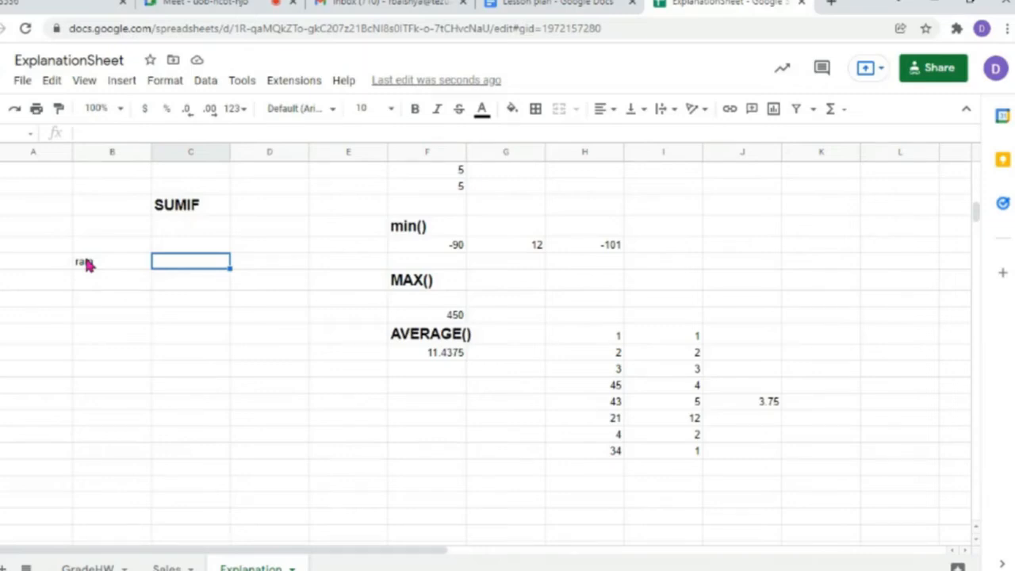
pyautogui.write('india')
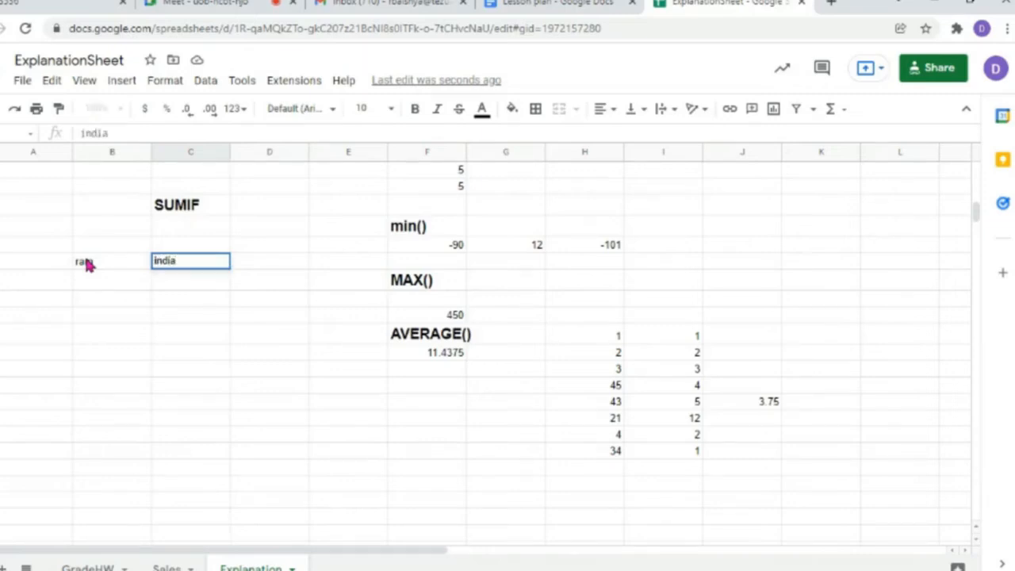
pyautogui.press('Tab')
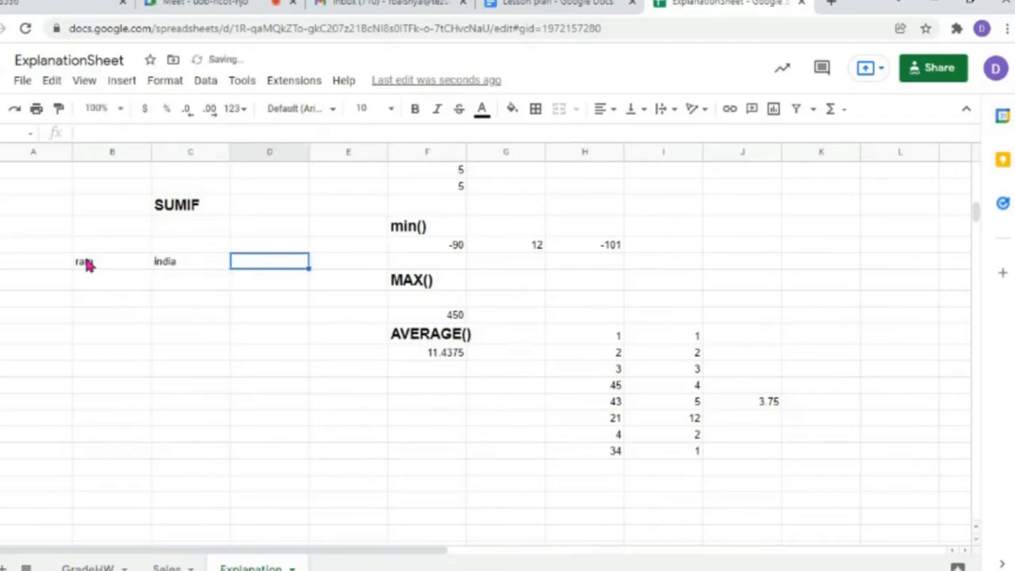
pyautogui.write('30')
# - Add a second record directly below the first one, with a first name, japan and 23
pyautogui.click(107, 284)
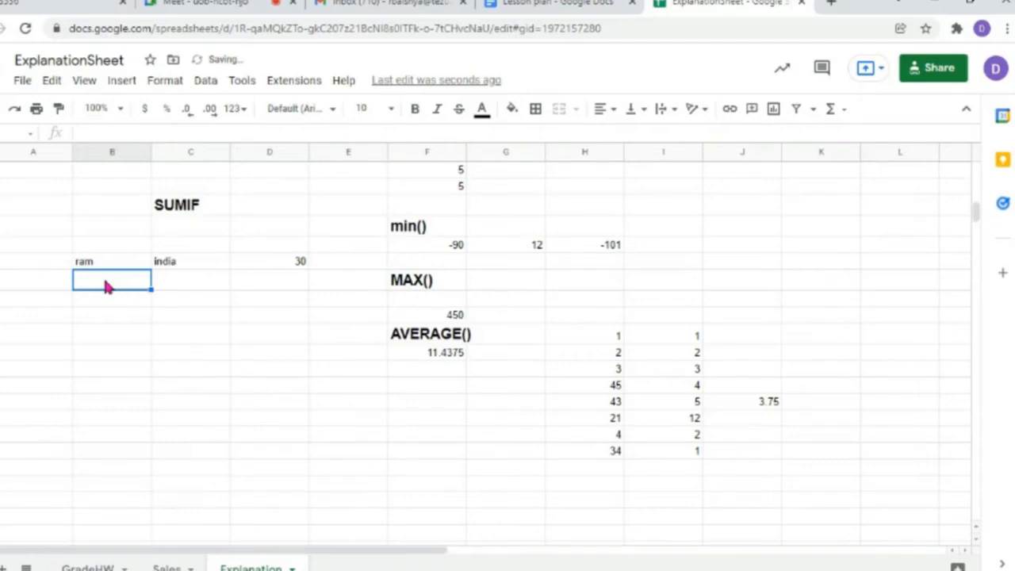
pyautogui.write('mrinal')
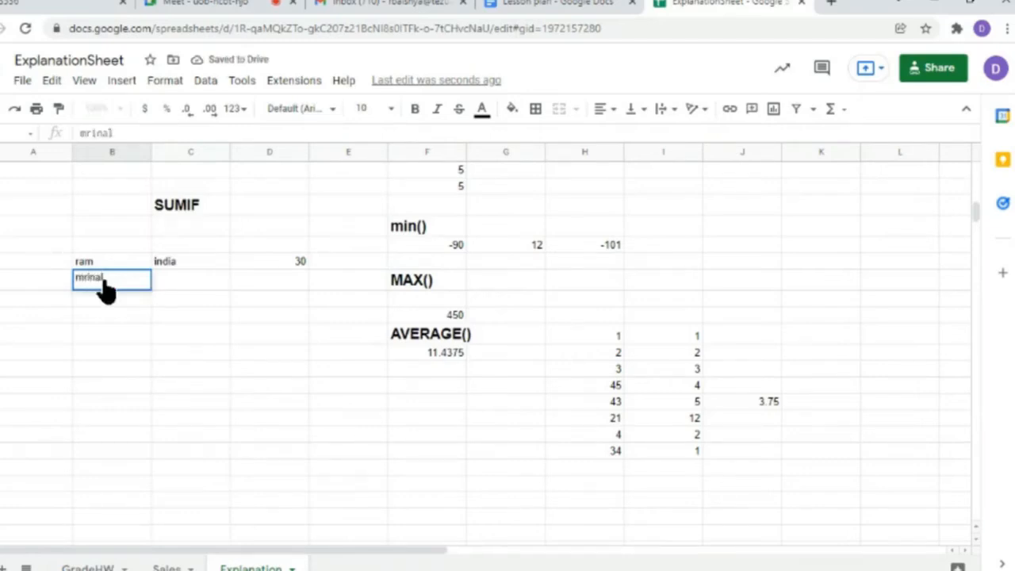
pyautogui.click(187, 284)
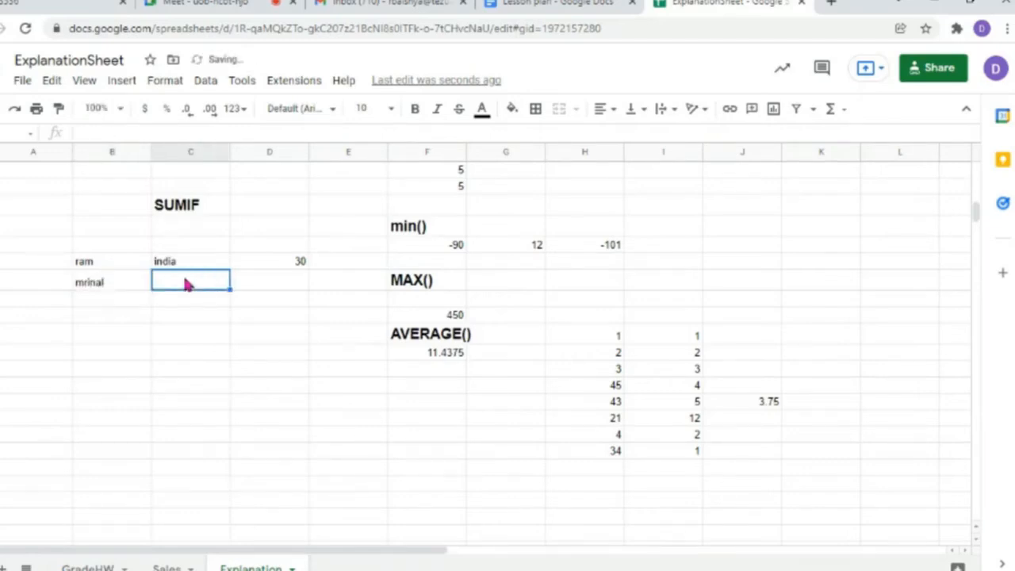
pyautogui.write('japan')
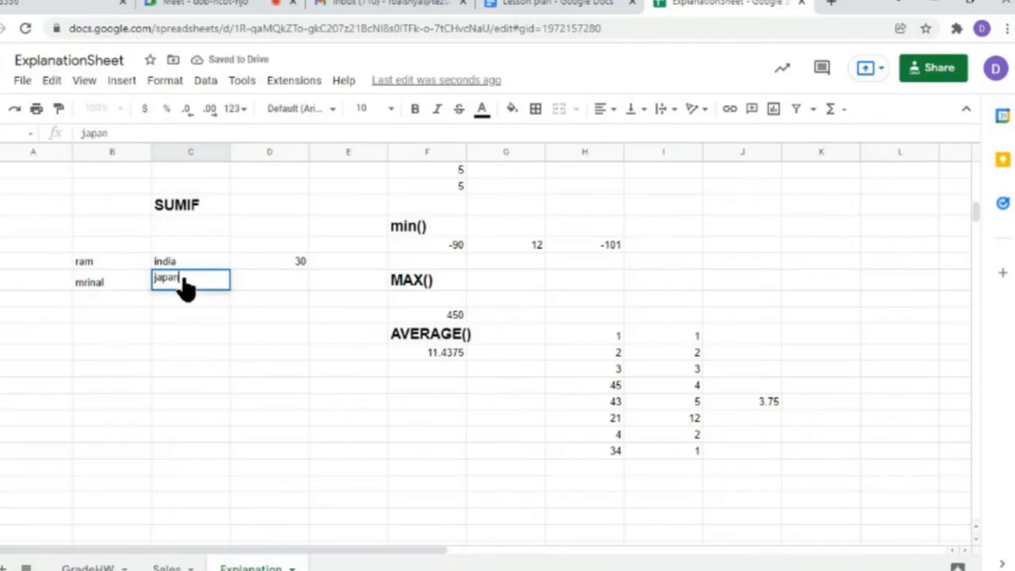
pyautogui.click(290, 279)
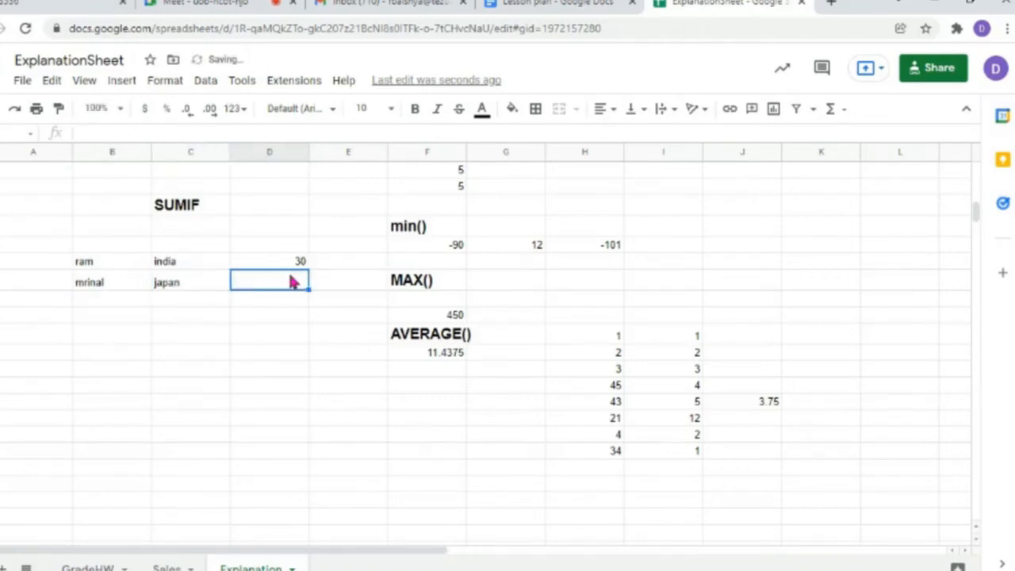
pyautogui.write('23')
# - Add a third record in the next row of columns B to D, with a first name, india and 30
pyautogui.click(108, 301)
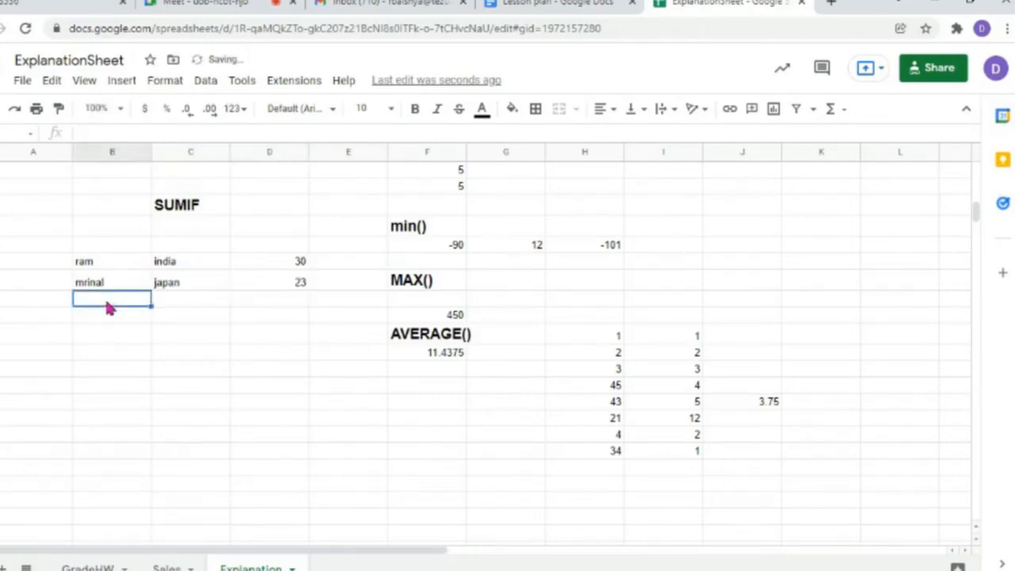
pyautogui.write('andrew')
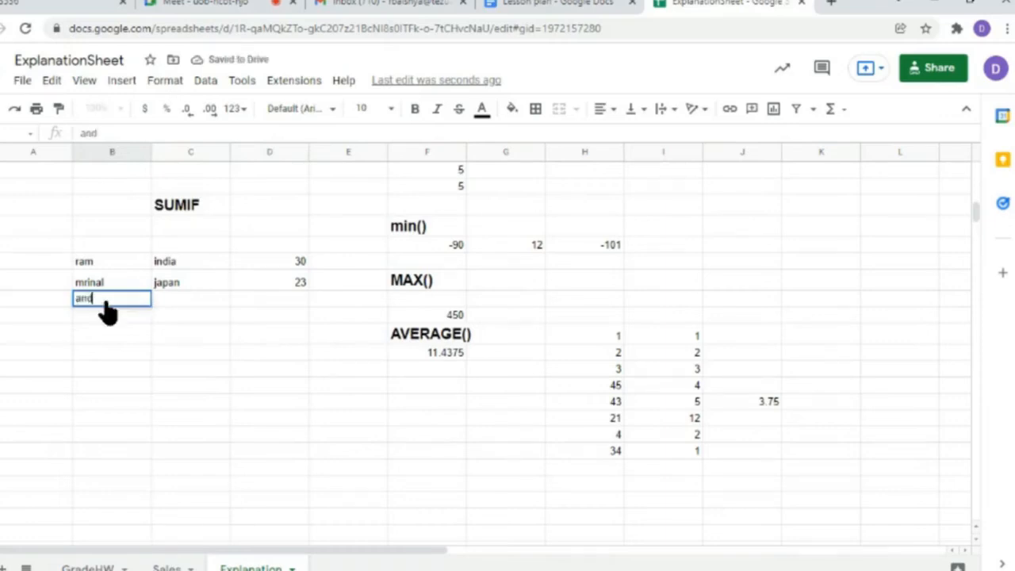
pyautogui.click(207, 309)
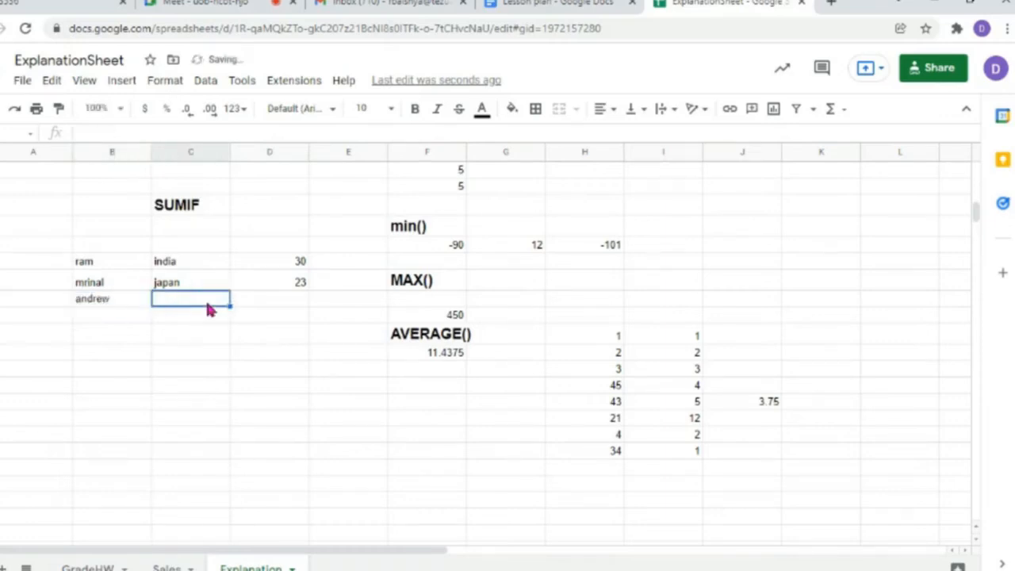
pyautogui.write('india')
pyautogui.click(281, 308)
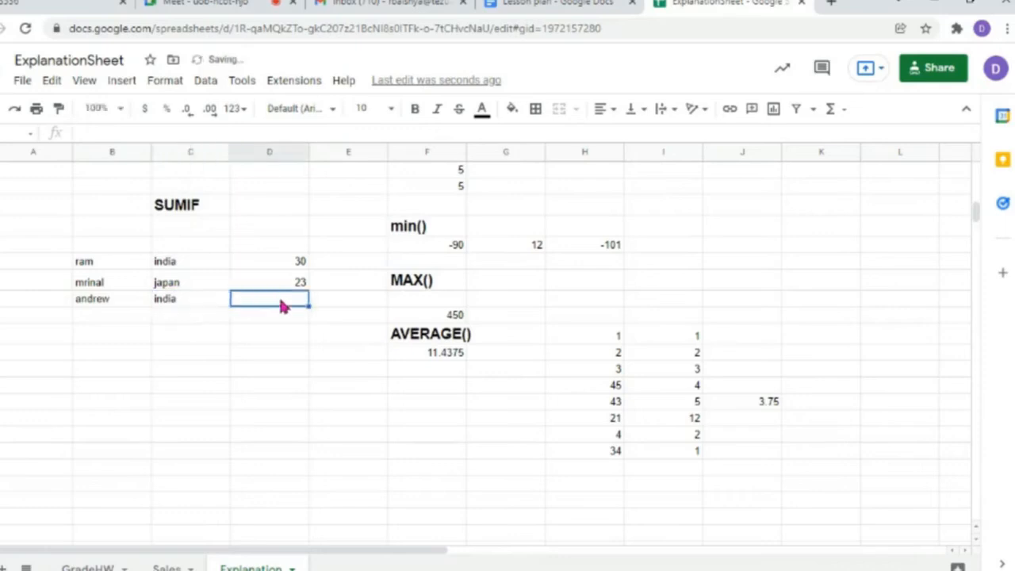
pyautogui.write('30')
# - Add a fourth record in the next row of columns B to D, with a first name, india and 21
pyautogui.click(129, 317)
pyautogui.write('monoj')
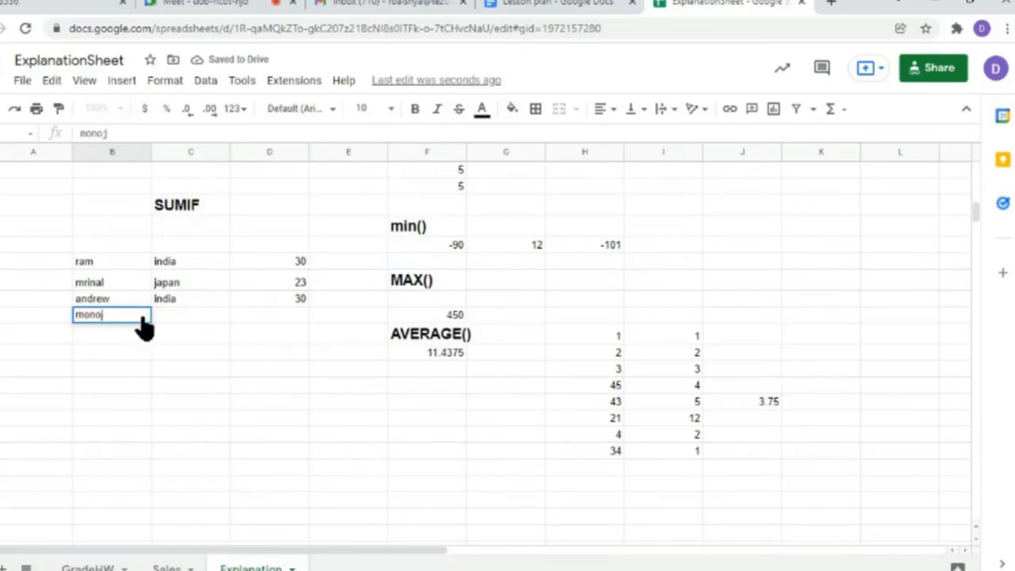
pyautogui.click(206, 320)
pyautogui.write('in')
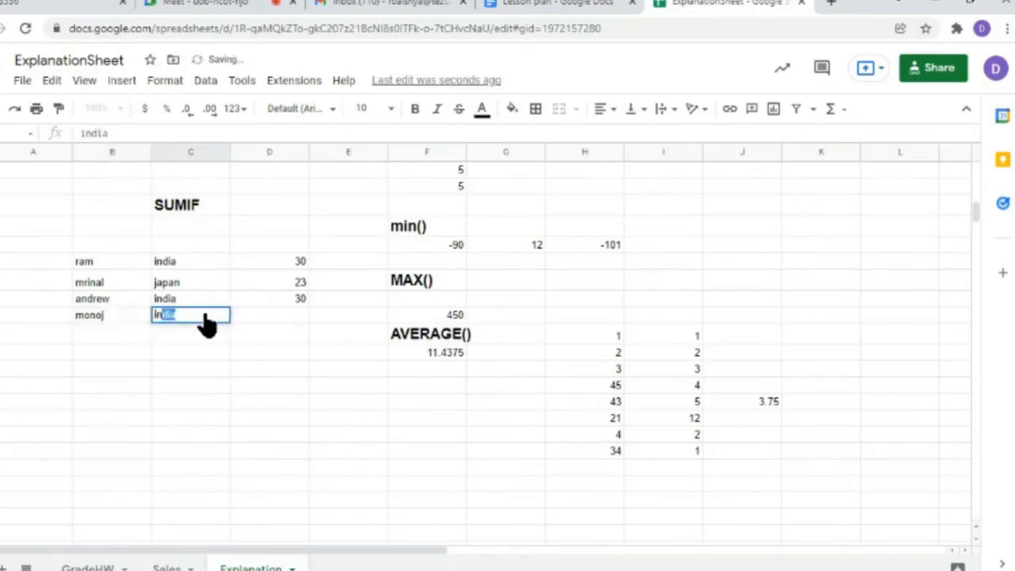
pyautogui.write('dia')
pyautogui.click(266, 320)
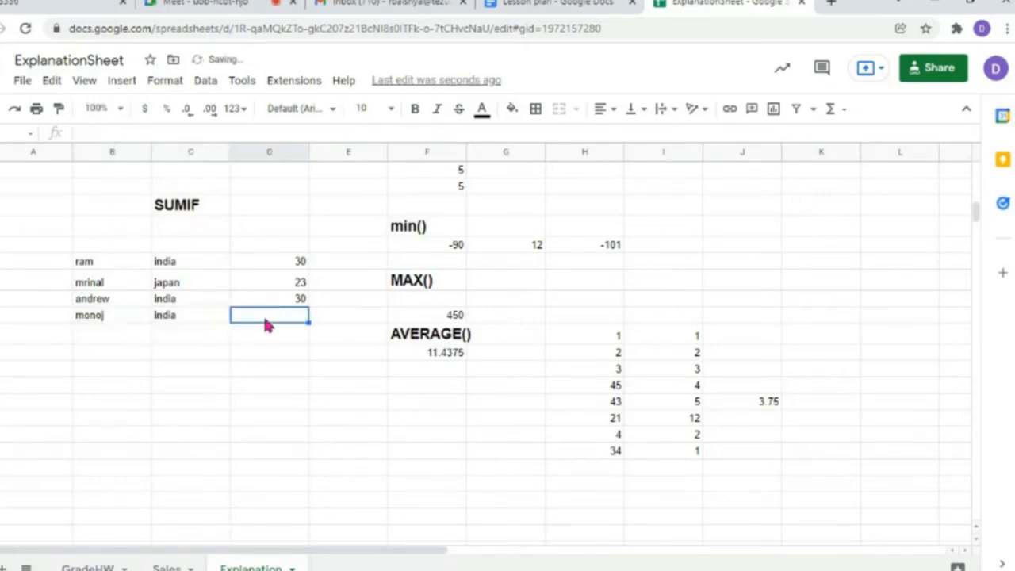
pyautogui.write('21')
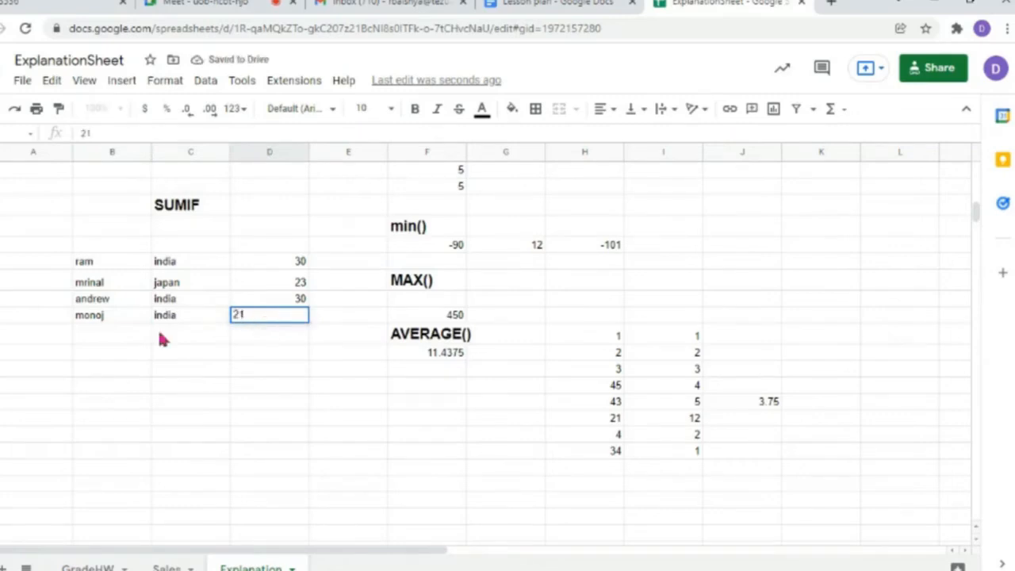
# - Add a fifth record at the end of the list, with a first name, japan and 10
pyautogui.click(93, 337)
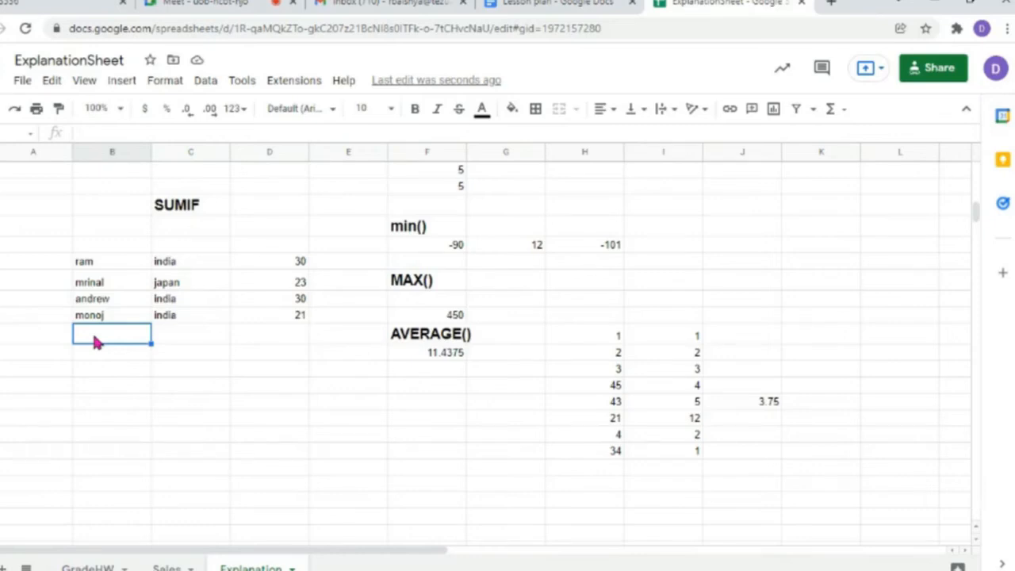
pyautogui.write('sonal')
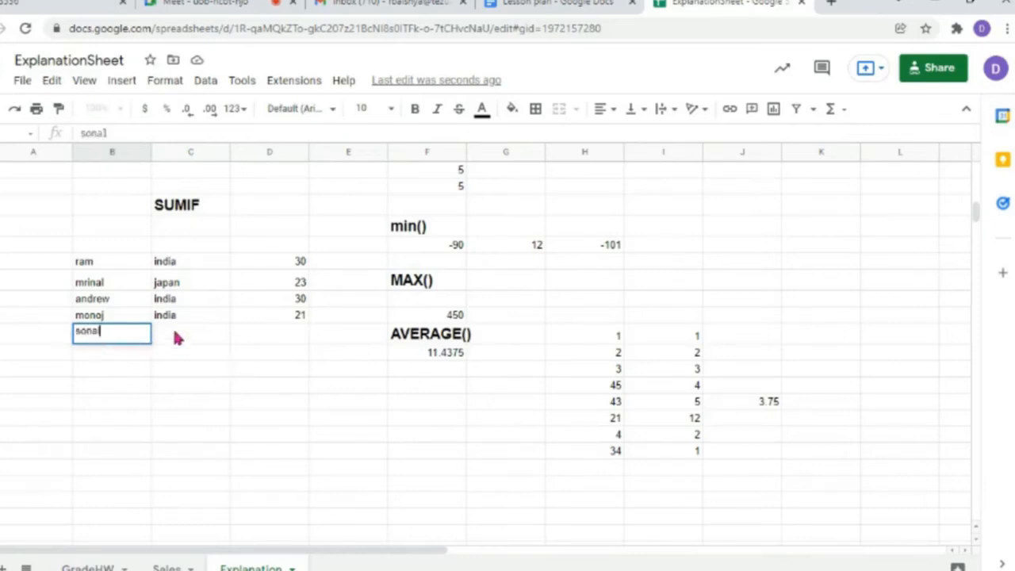
pyautogui.click(176, 339)
pyautogui.write('japa')
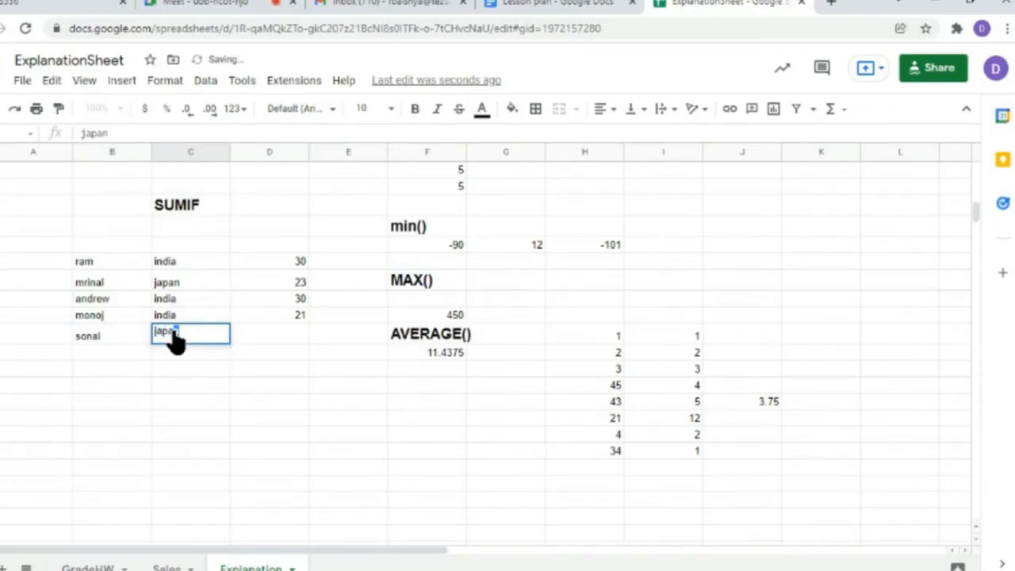
pyautogui.write('n')
pyautogui.click(290, 337)
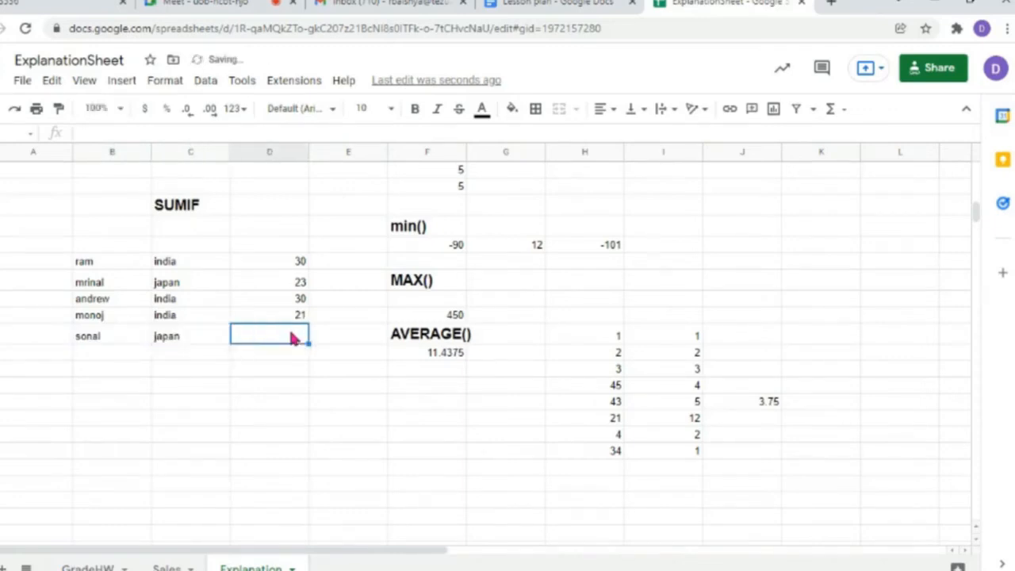
pyautogui.write('10')
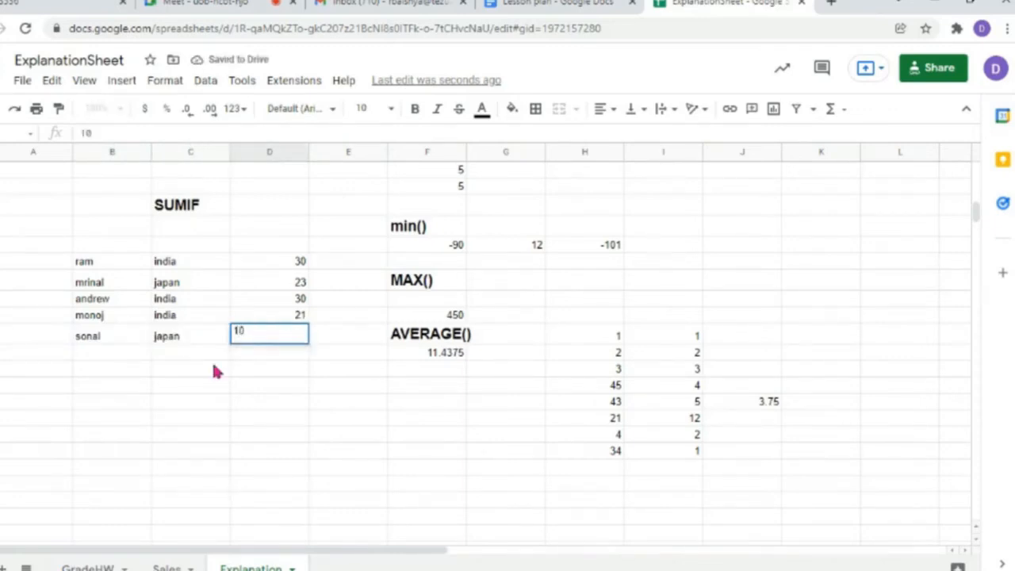
pyautogui.click(163, 352)
# - Add the column headings Sales Person, sold to country and Qty directly above the five records under SUMIF
pyautogui.click(91, 246)
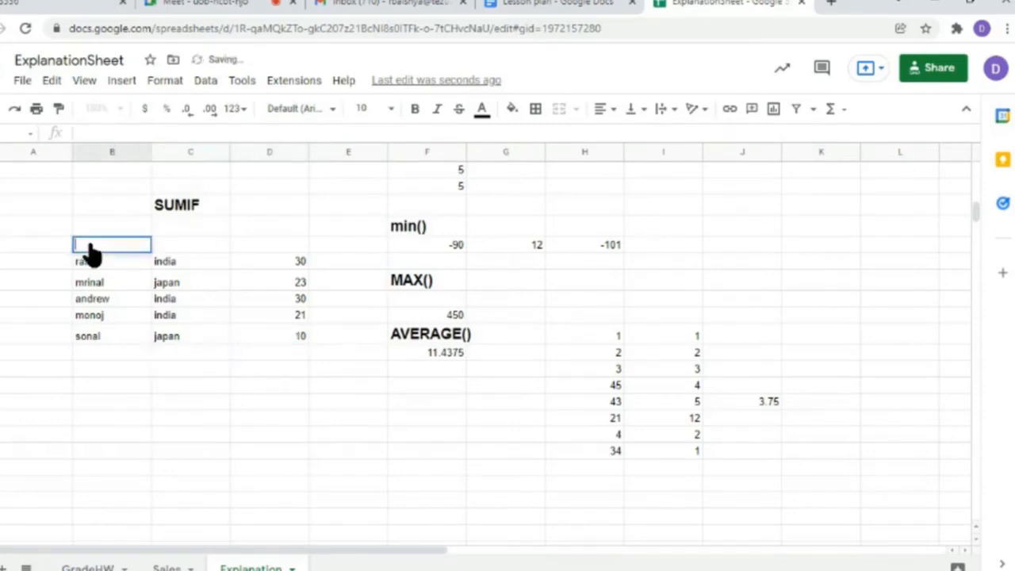
pyautogui.write('Sal')
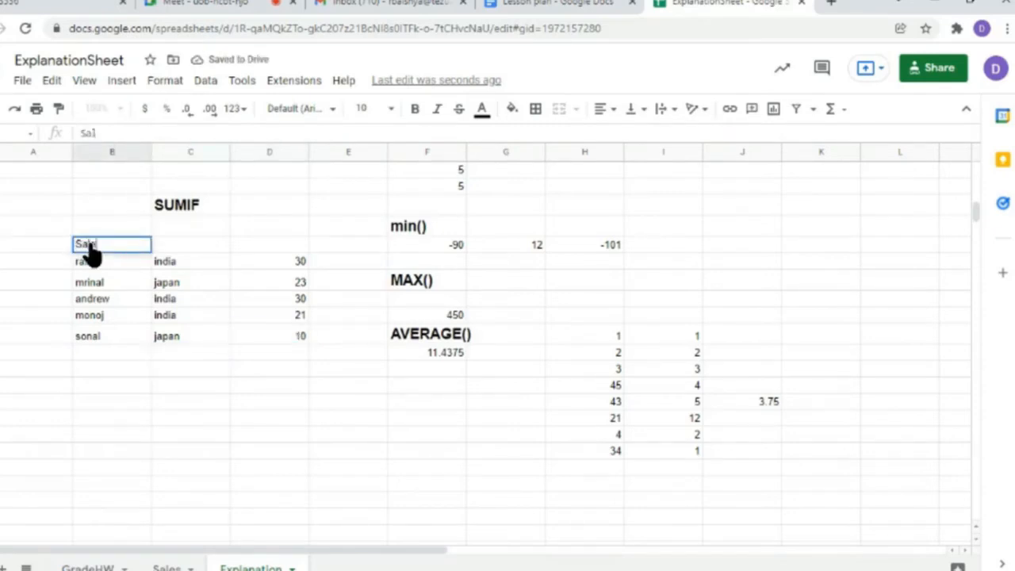
pyautogui.write('es Person')
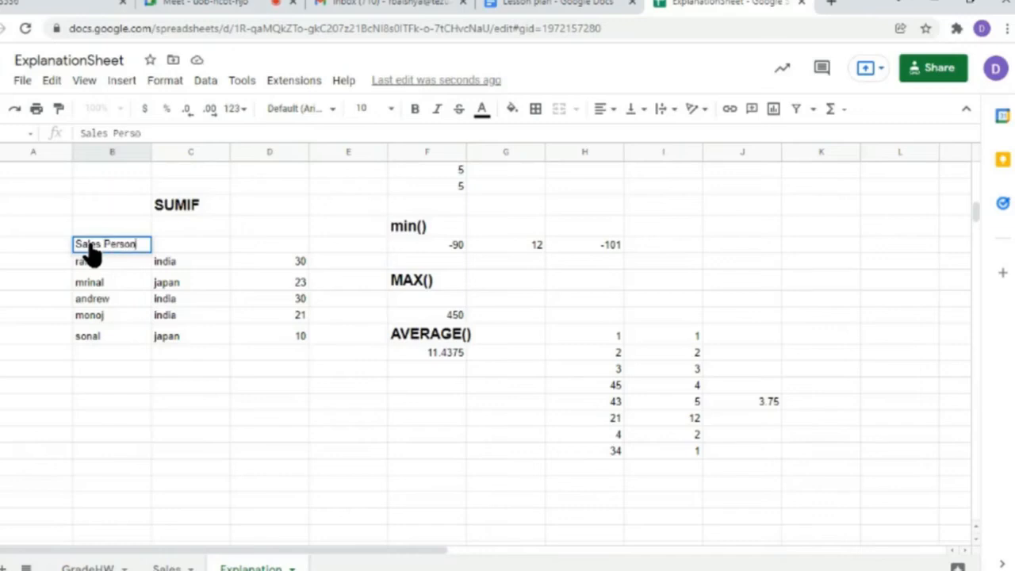
pyautogui.click(210, 246)
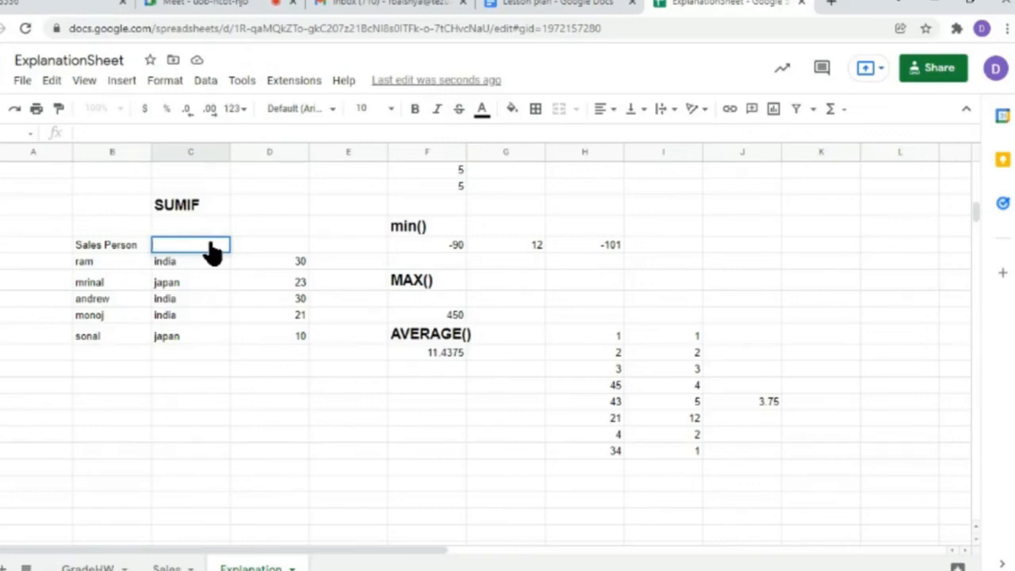
pyautogui.write('sold to country')
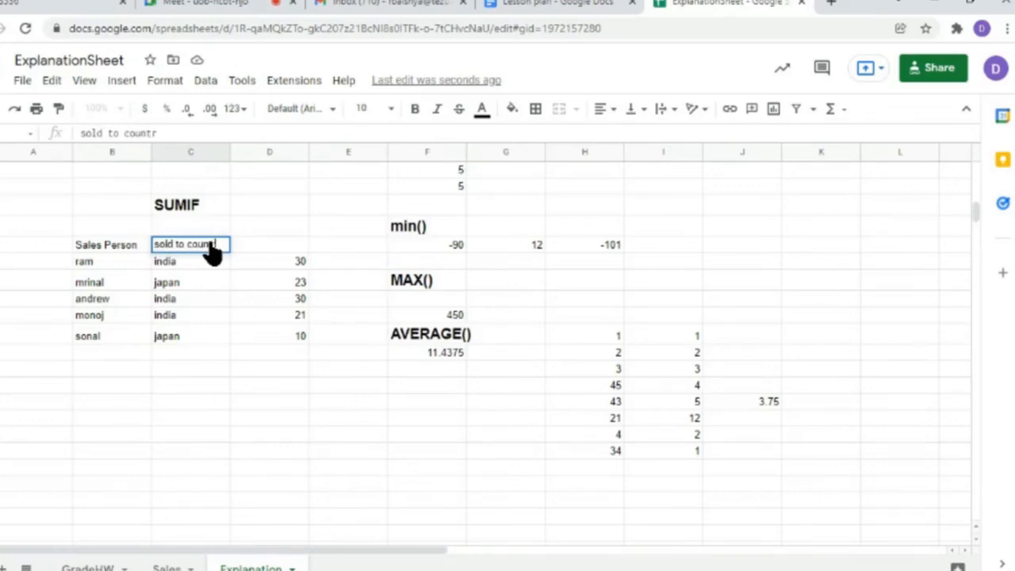
pyautogui.click(259, 232)
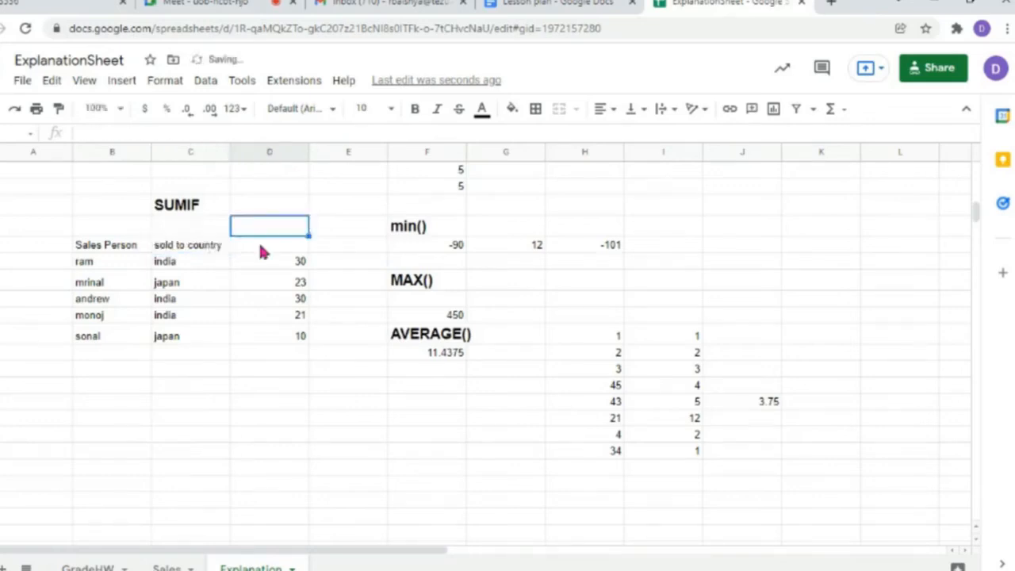
pyautogui.click(261, 247)
pyautogui.write('Qty')
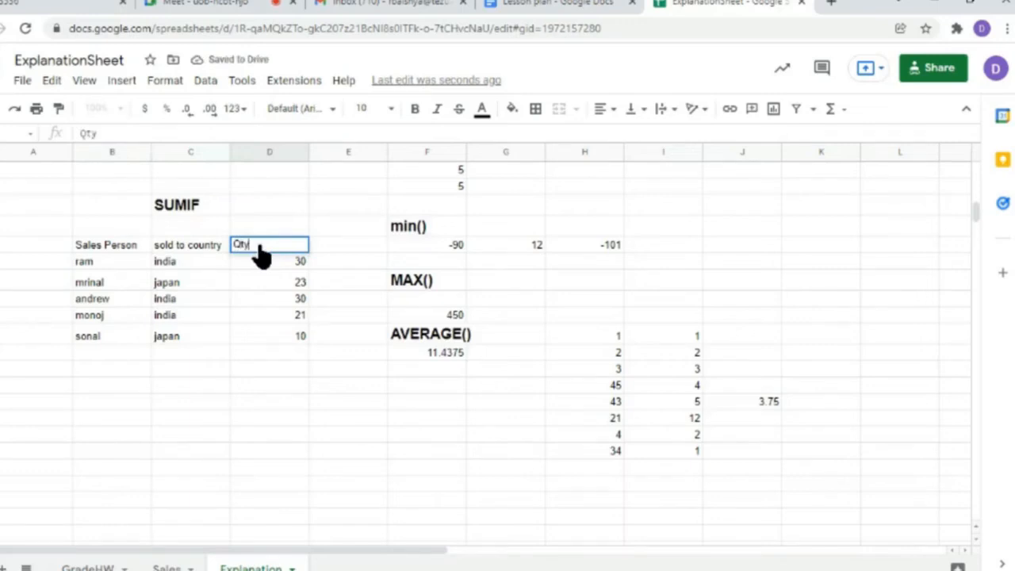
pyautogui.press('Return')
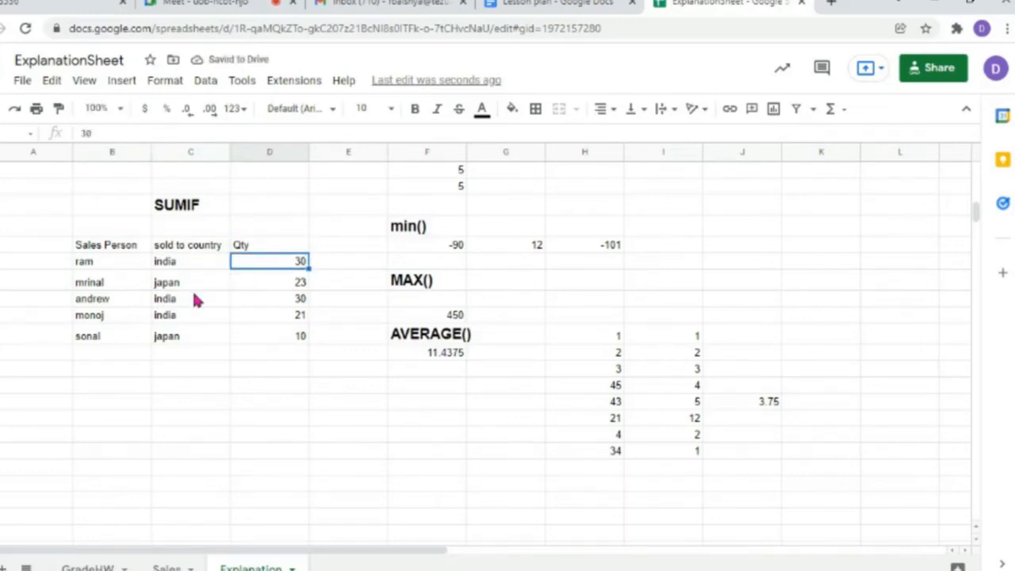
# - Go through the five sales records row by row, examining each sales person, quantity and country
pyautogui.doubleClick(89, 262)
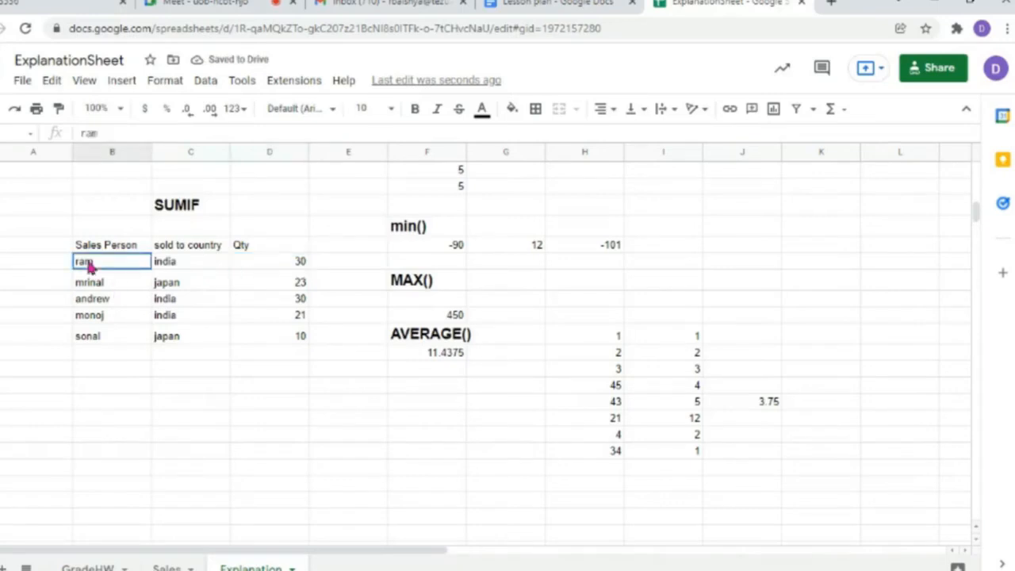
pyautogui.click(274, 263)
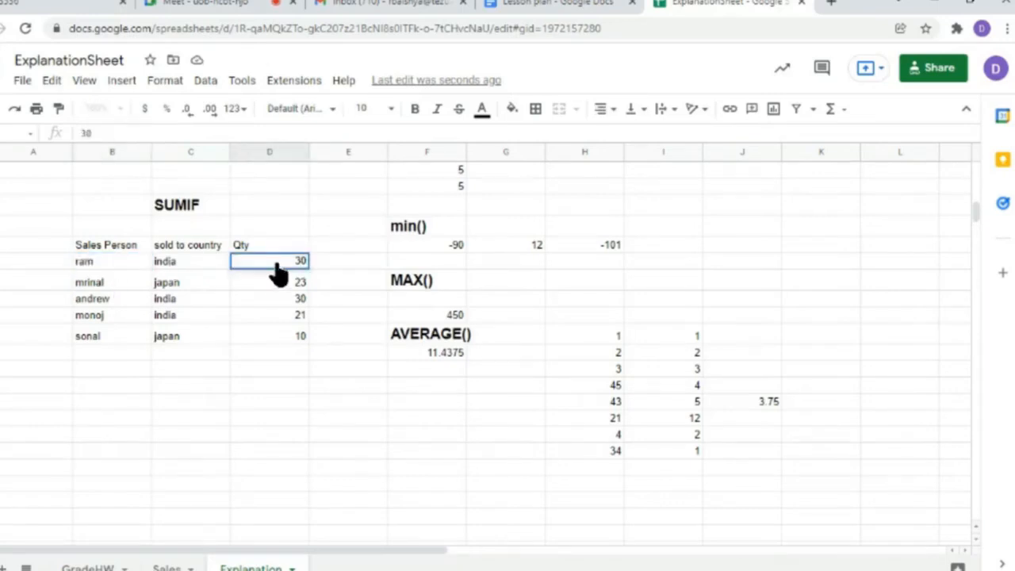
pyautogui.click(188, 266)
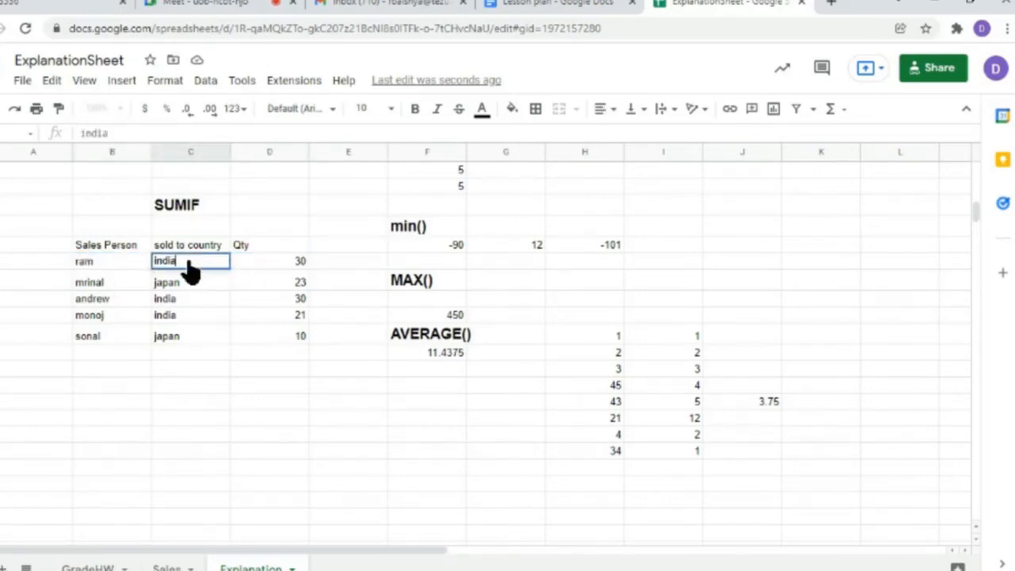
pyautogui.doubleClick(188, 266)
pyautogui.doubleClick(103, 285)
pyautogui.click(297, 288)
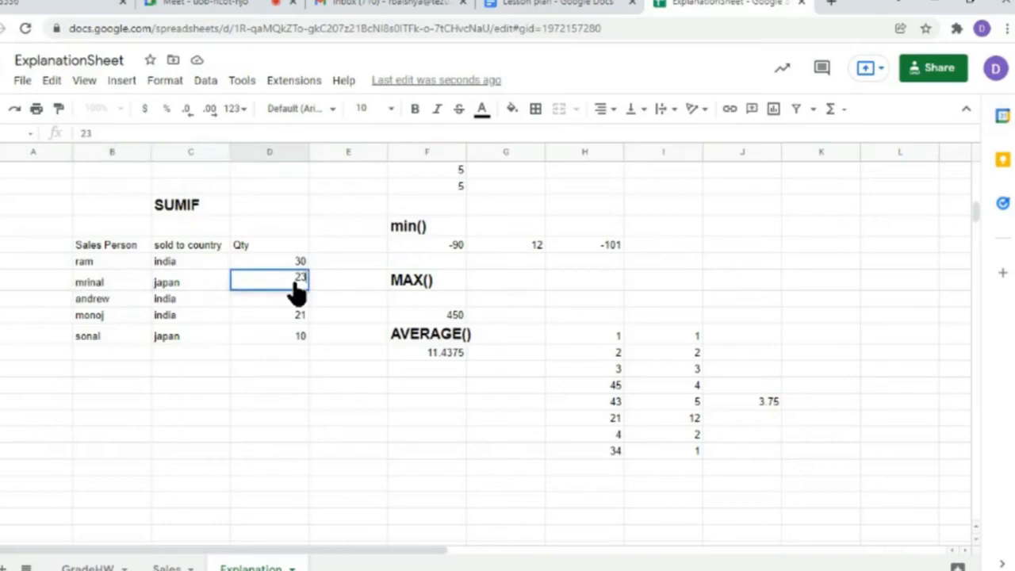
pyautogui.doubleClick(191, 275)
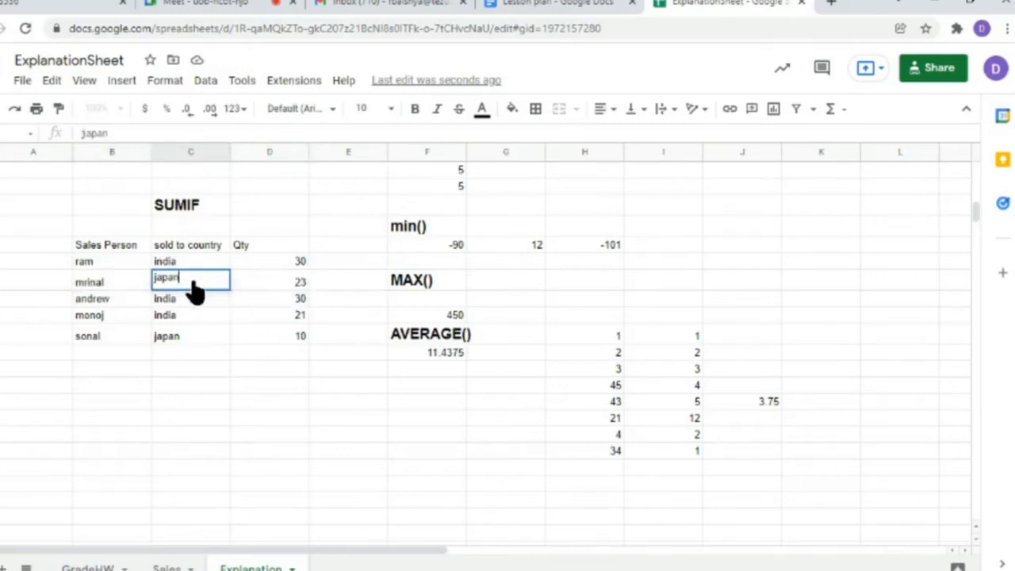
pyautogui.click(117, 303)
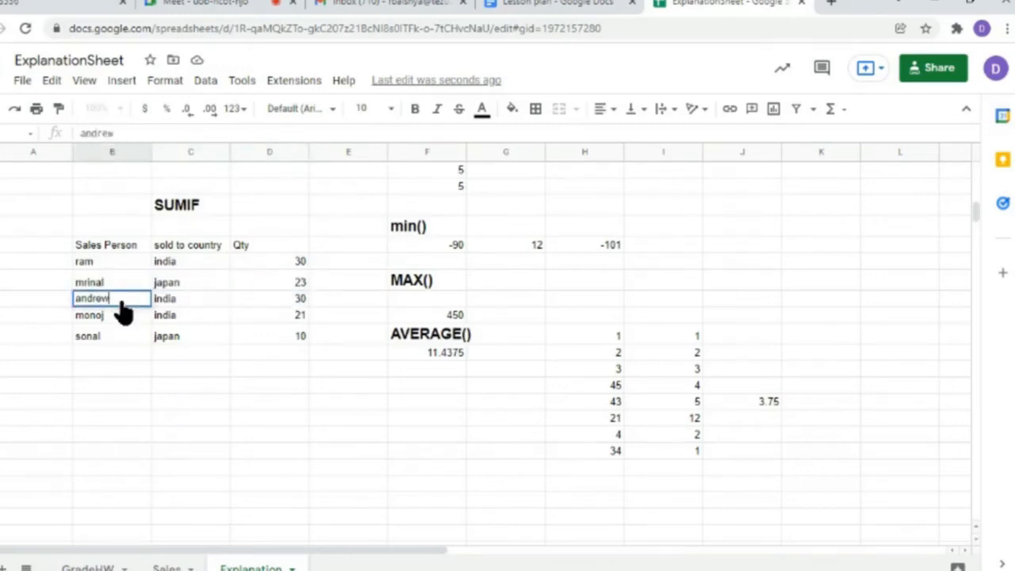
pyautogui.click(272, 299)
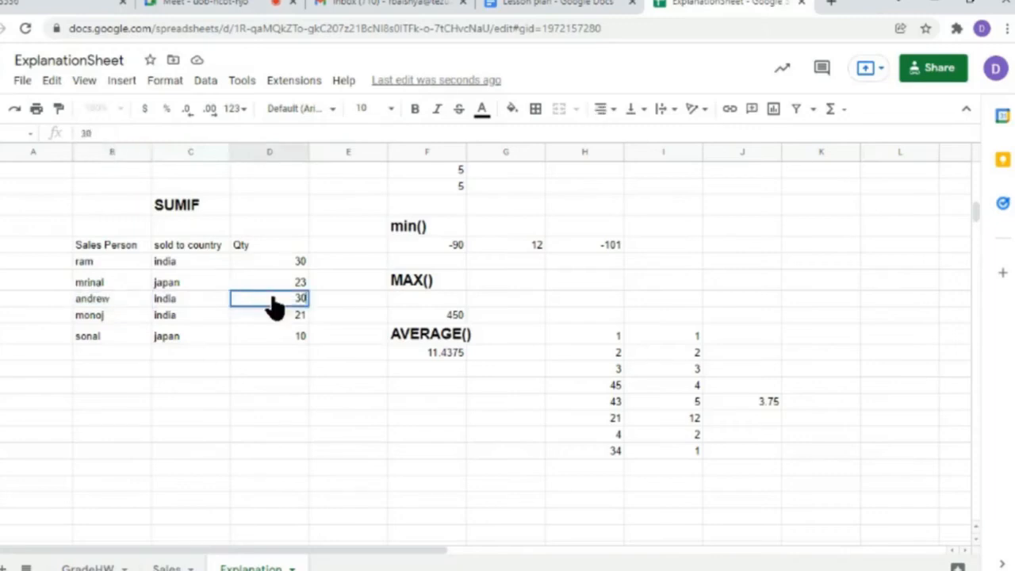
pyautogui.click(195, 302)
pyautogui.doubleClick(194, 302)
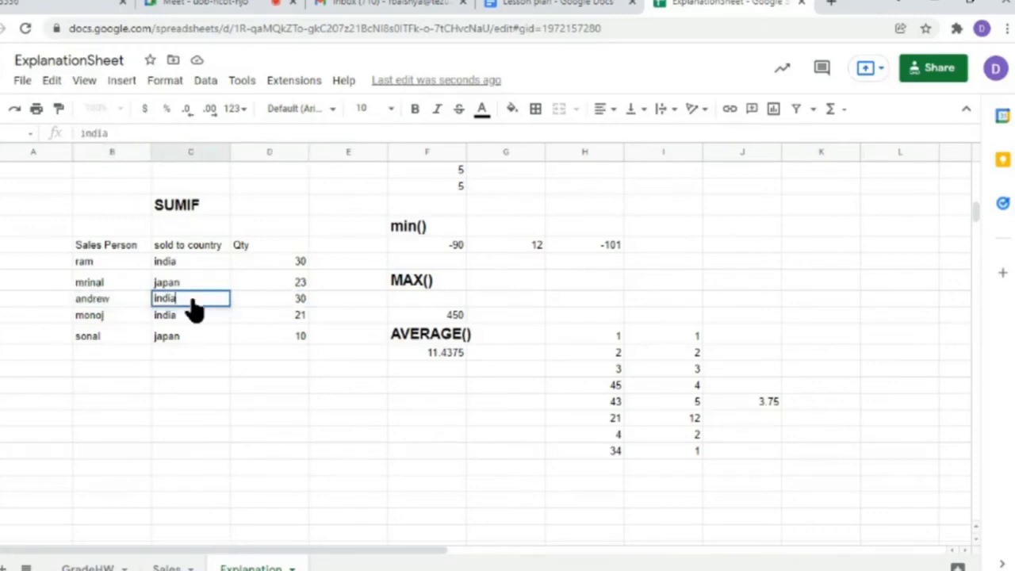
pyautogui.click(115, 321)
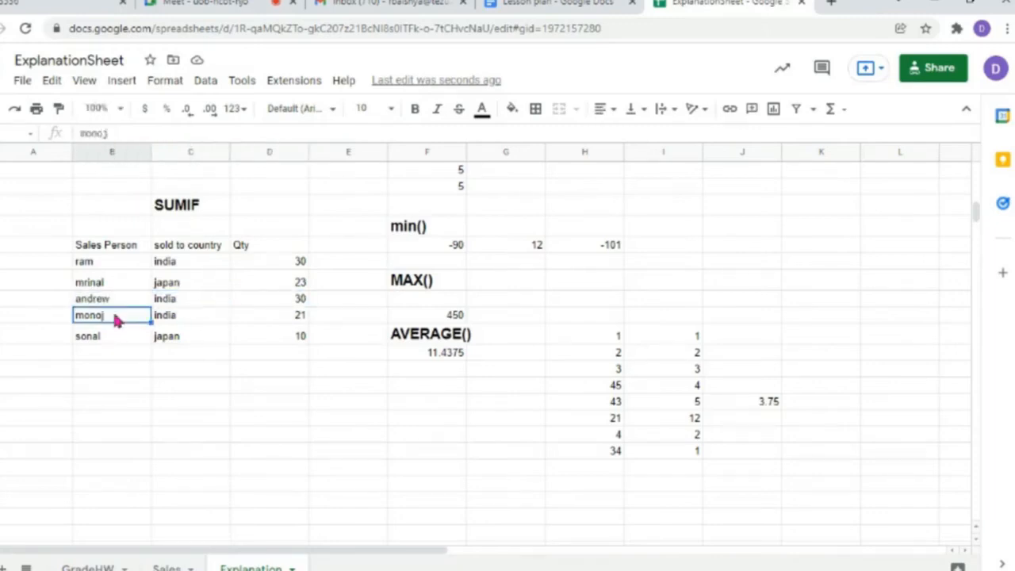
pyautogui.click(295, 321)
pyautogui.doubleClick(192, 313)
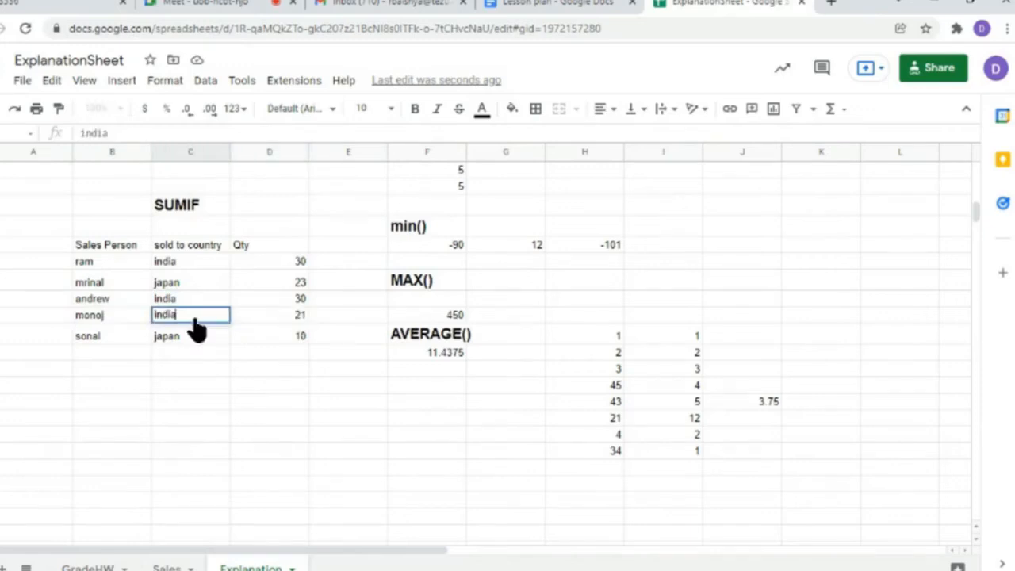
pyautogui.doubleClick(91, 337)
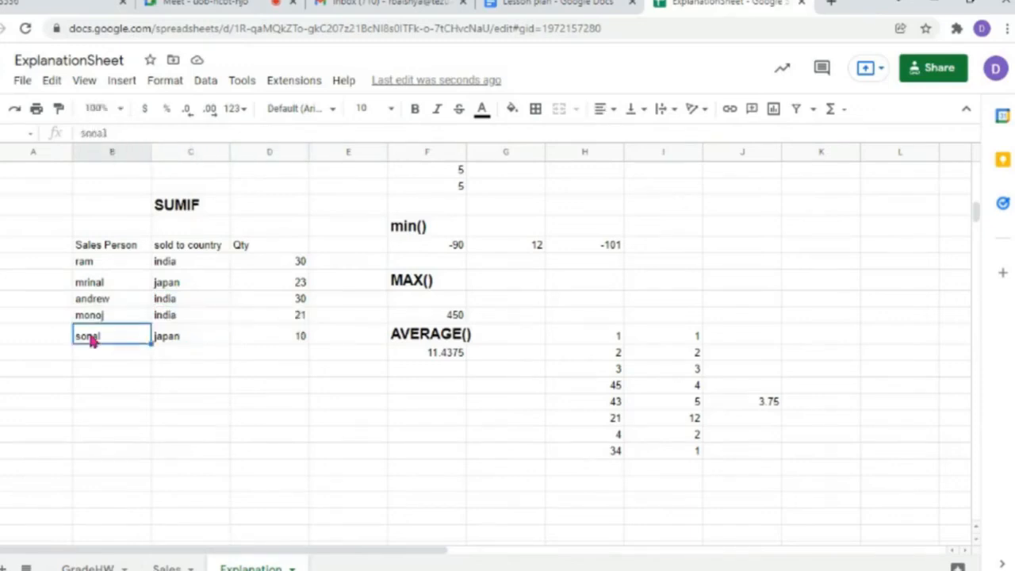
pyautogui.click(293, 341)
pyautogui.doubleClick(185, 339)
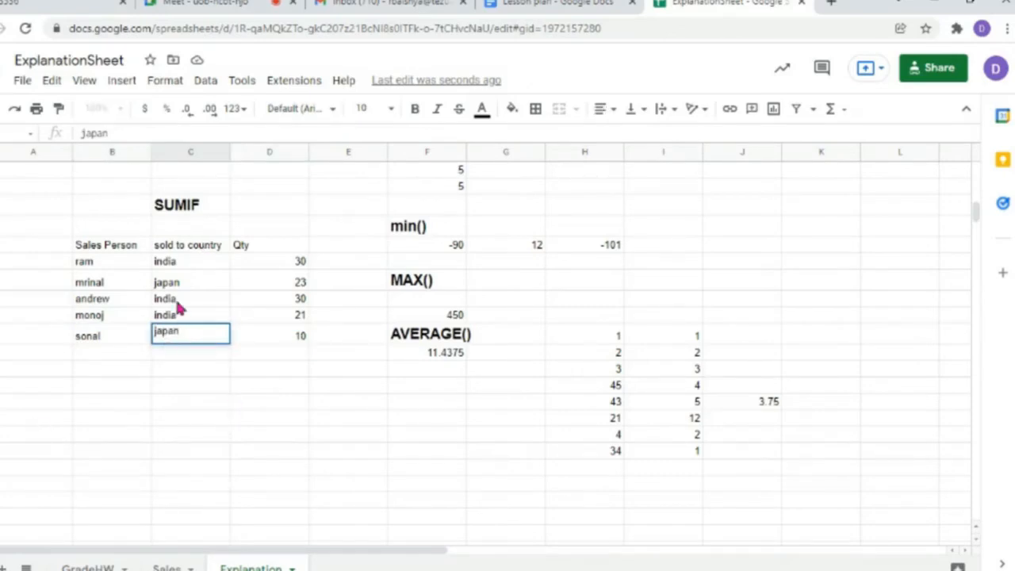
# - Enter the question "how many qty were sold?" in column C, a few rows below the sales table
pyautogui.click(173, 373)
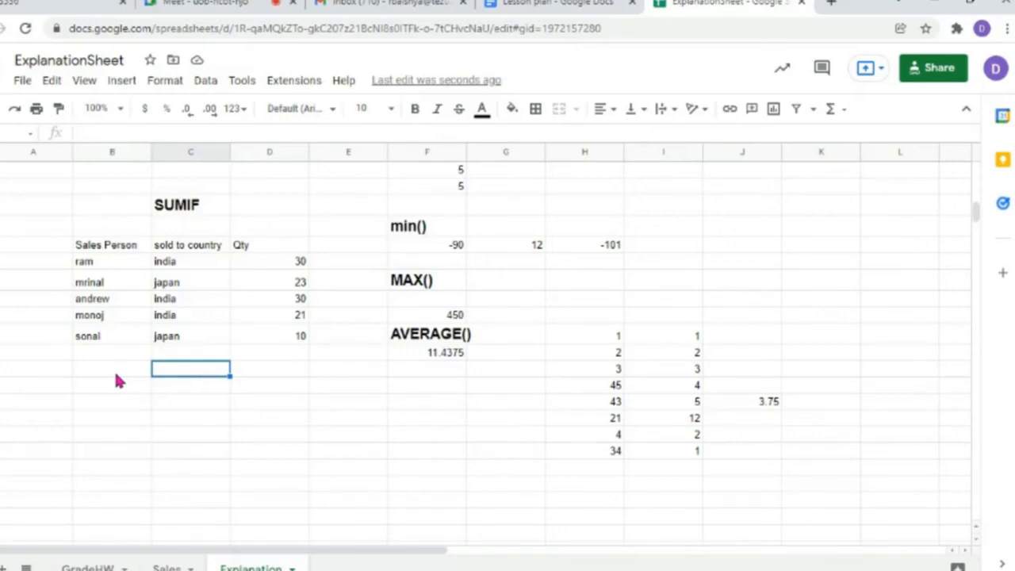
pyautogui.doubleClick(161, 387)
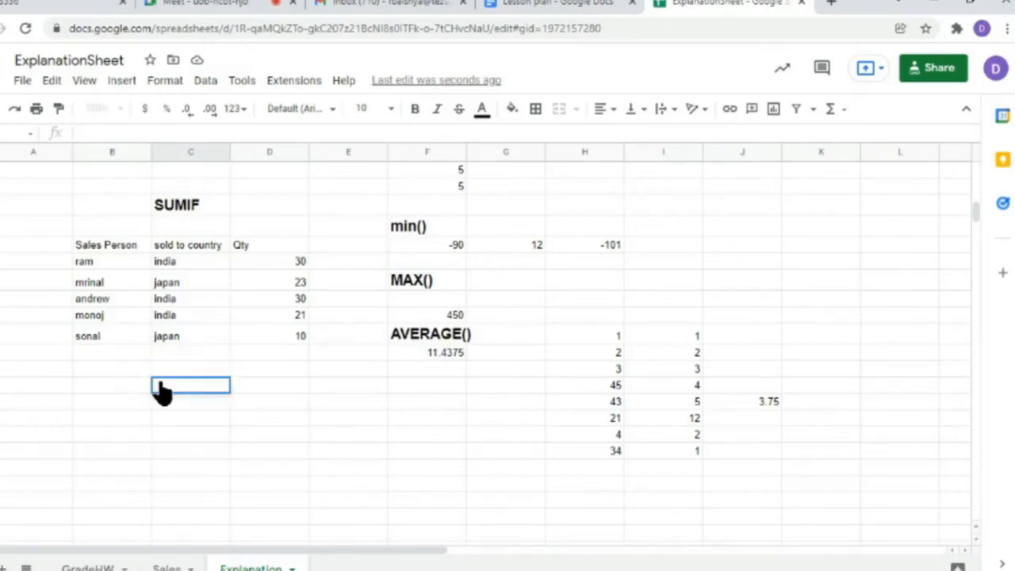
pyautogui.write('=')
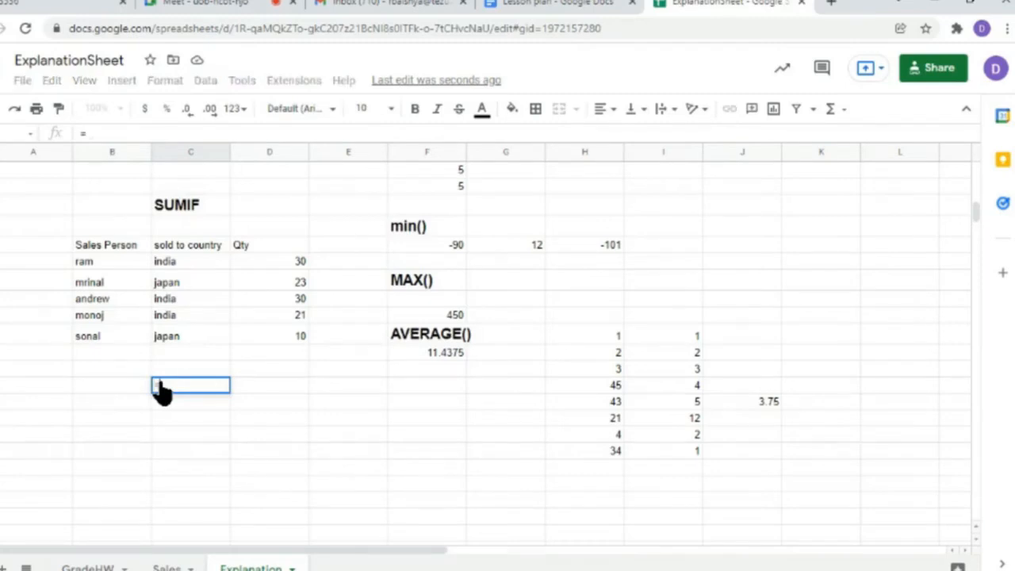
pyautogui.press('BackSpace')
pyautogui.write('how m')
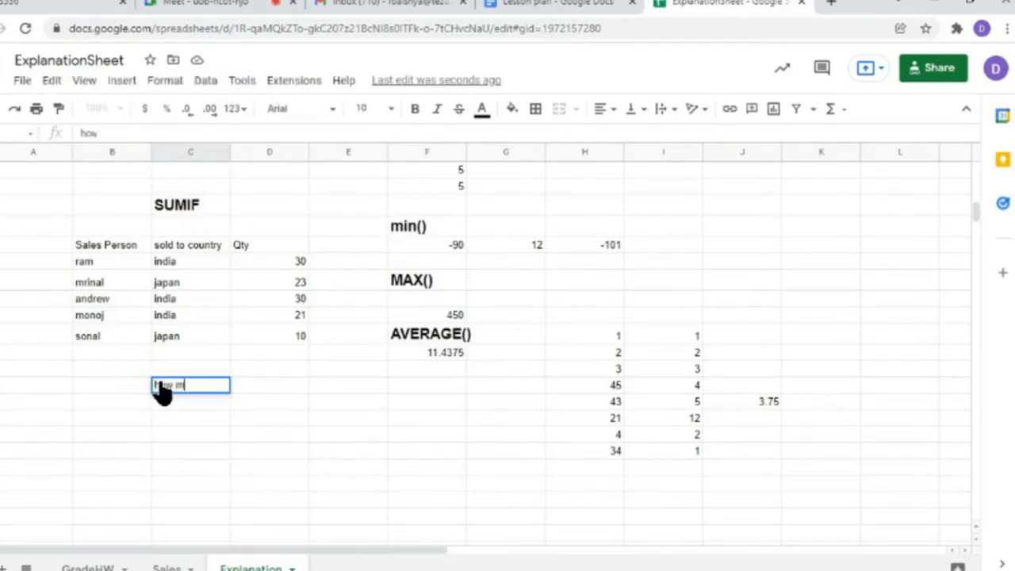
pyautogui.write('any qty we')
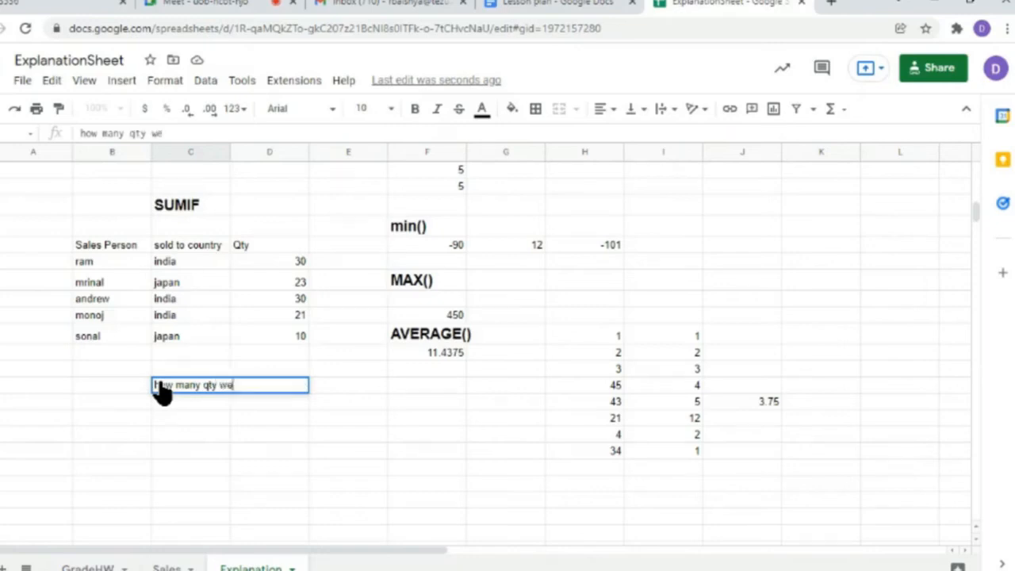
pyautogui.write('re sold?')
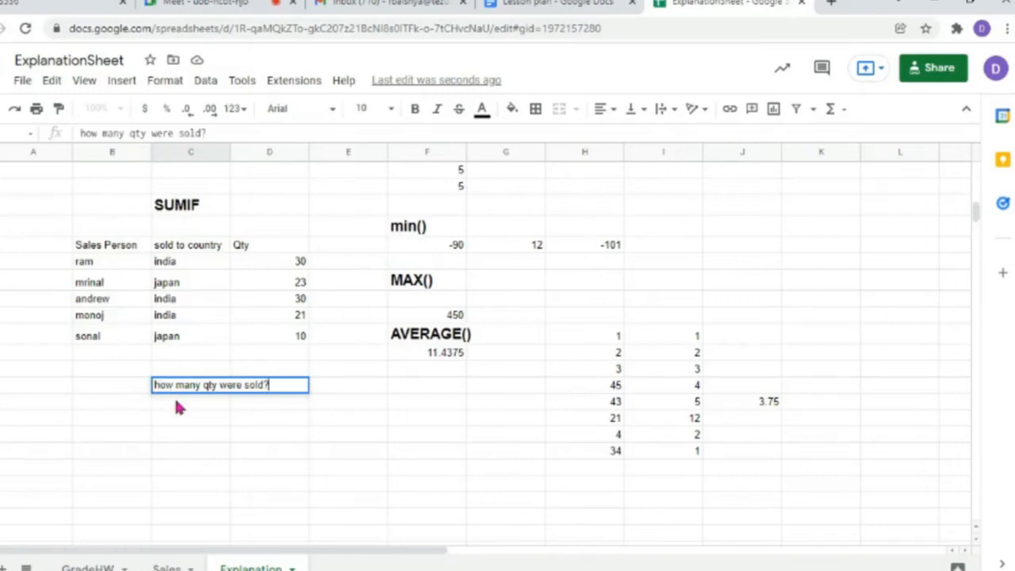
pyautogui.press('Return')
# - Answer the question in column E of the same row with a SUM formula over the five Qty values
pyautogui.doubleClick(326, 386)
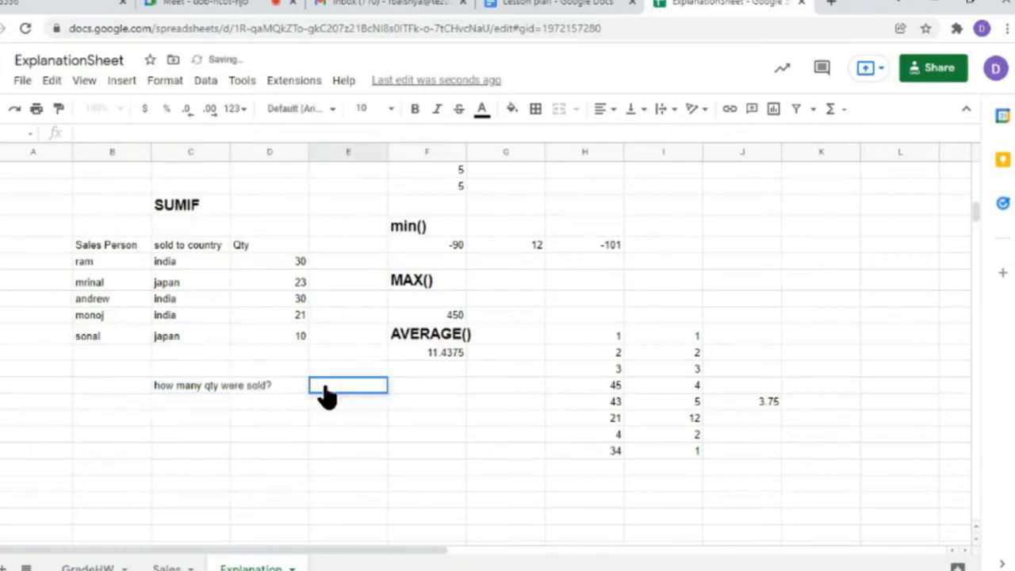
pyautogui.write('=sum(')
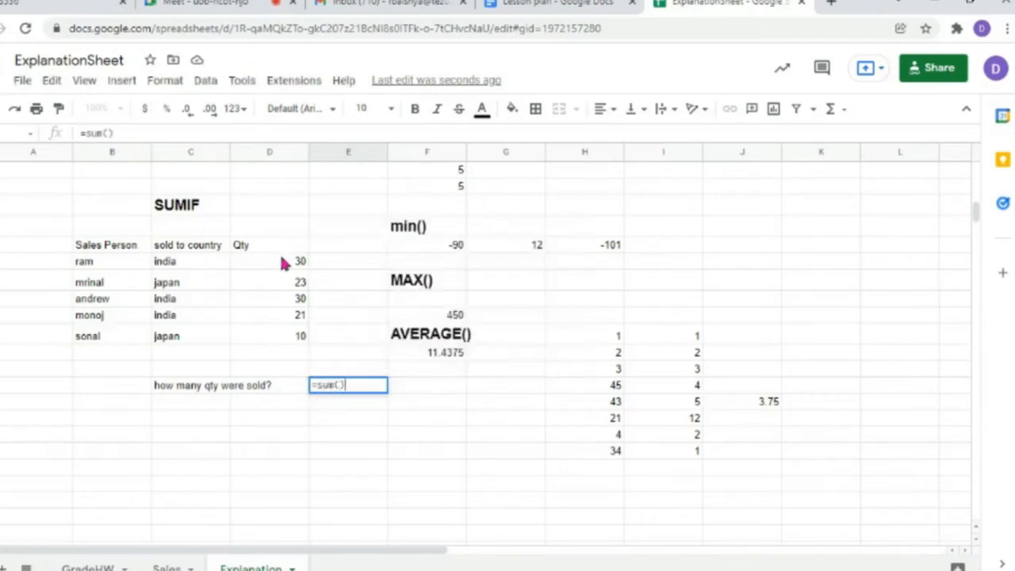
pyautogui.moveTo(283, 264); pyautogui.dragTo(293, 340)
pyautogui.click(335, 388)
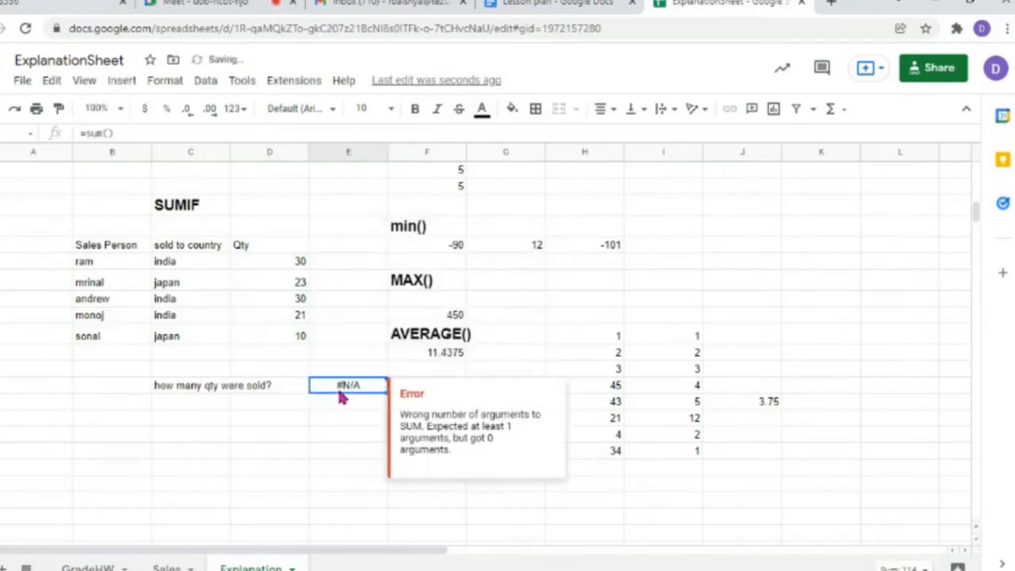
pyautogui.doubleClick(336, 390)
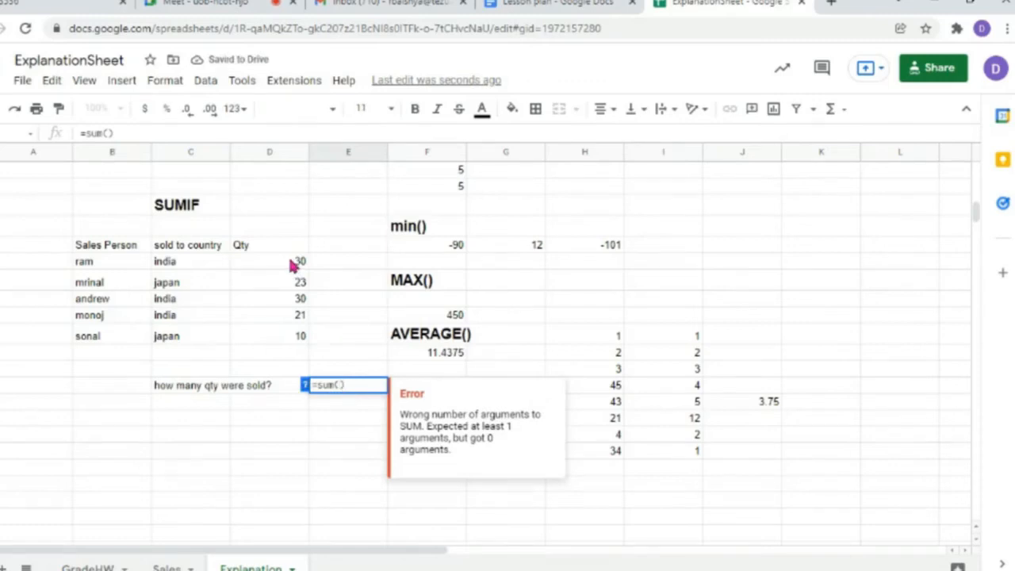
pyautogui.moveTo(294, 265); pyautogui.dragTo(299, 340)
pyautogui.press('Return')
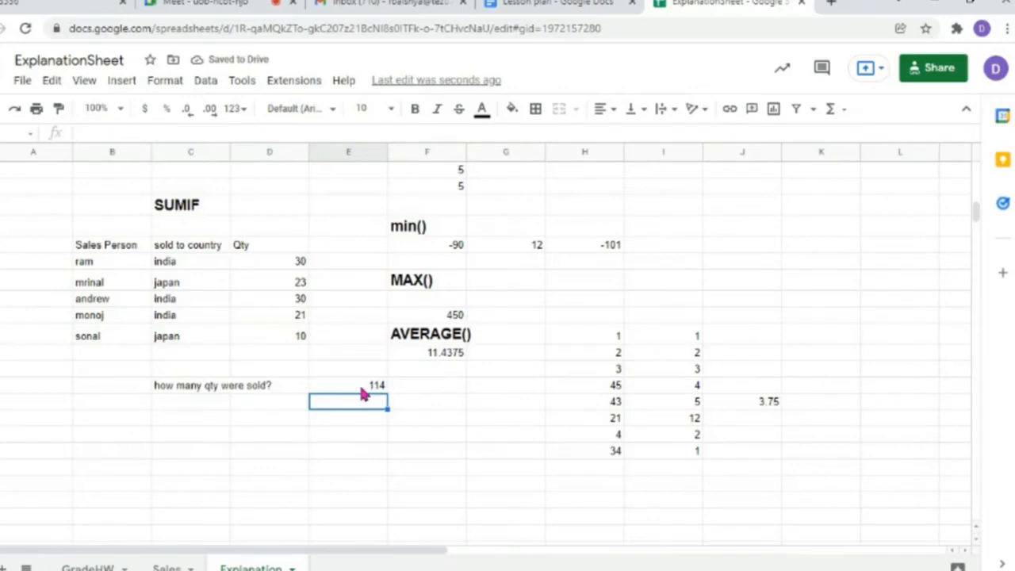
# - Enter the question "How many qty were sold to india?" in column C, directly below the first question
pyautogui.click(163, 409)
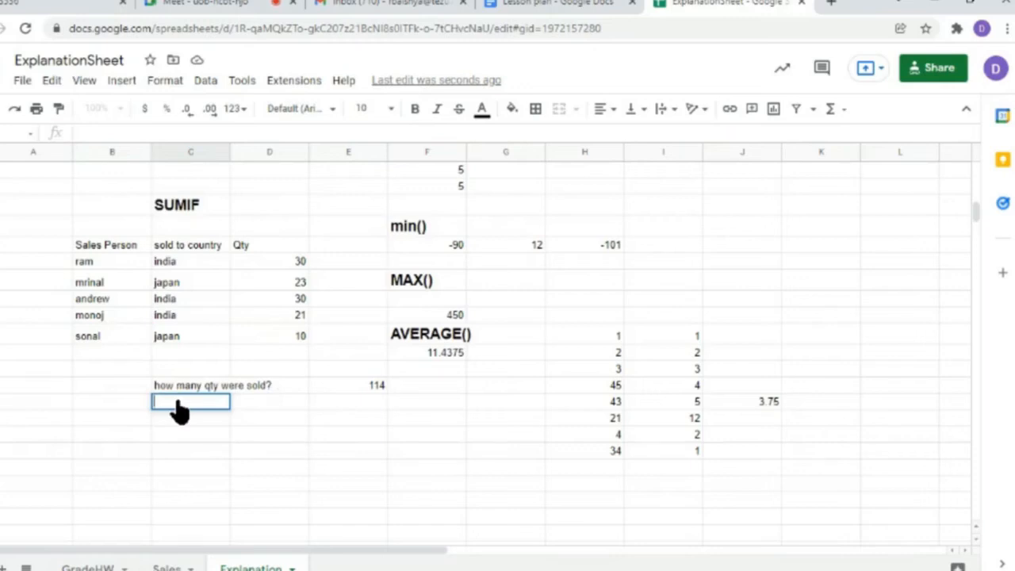
pyautogui.write('How man')
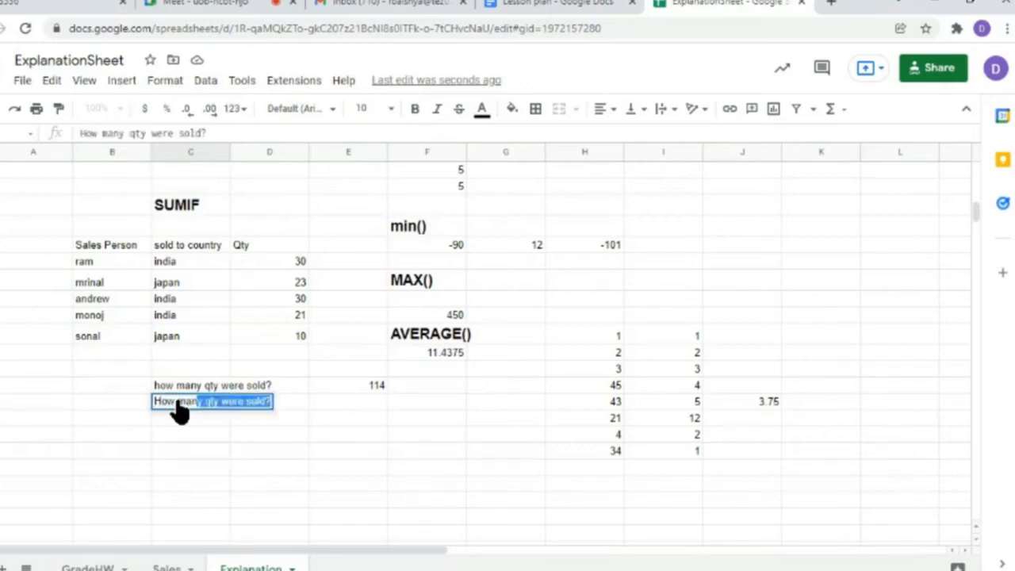
pyautogui.write('y qty ')
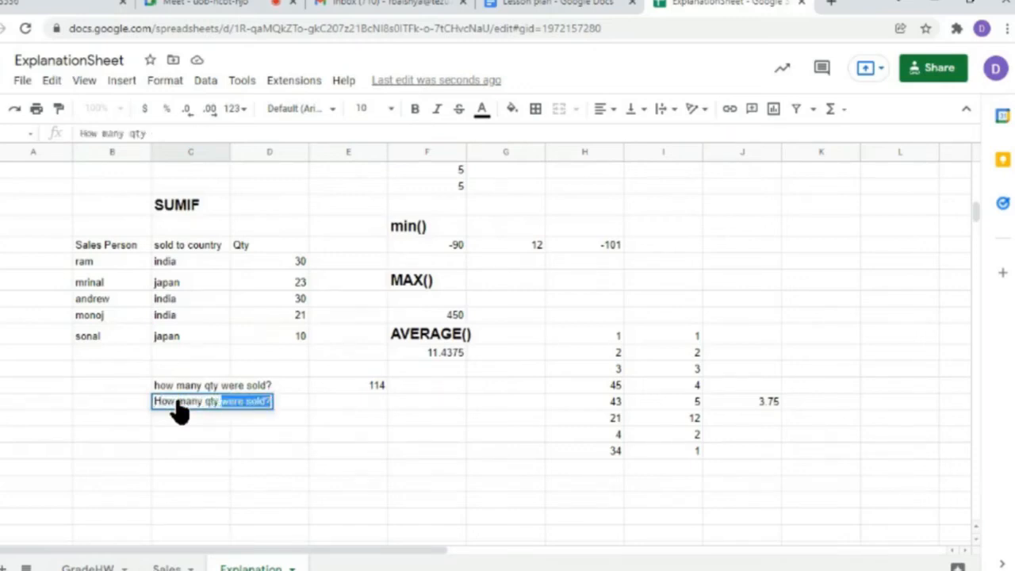
pyautogui.write('were sold?')
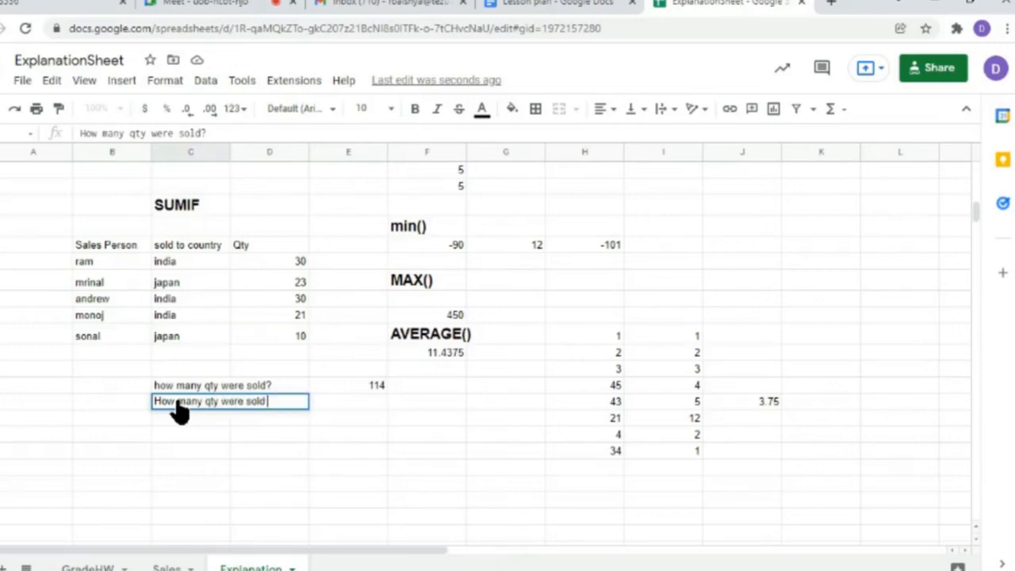
pyautogui.write(' by')
pyautogui.press('BackSpace')
pyautogui.press('BackSpace')
pyautogui.press('BackSpace')
pyautogui.write('to')
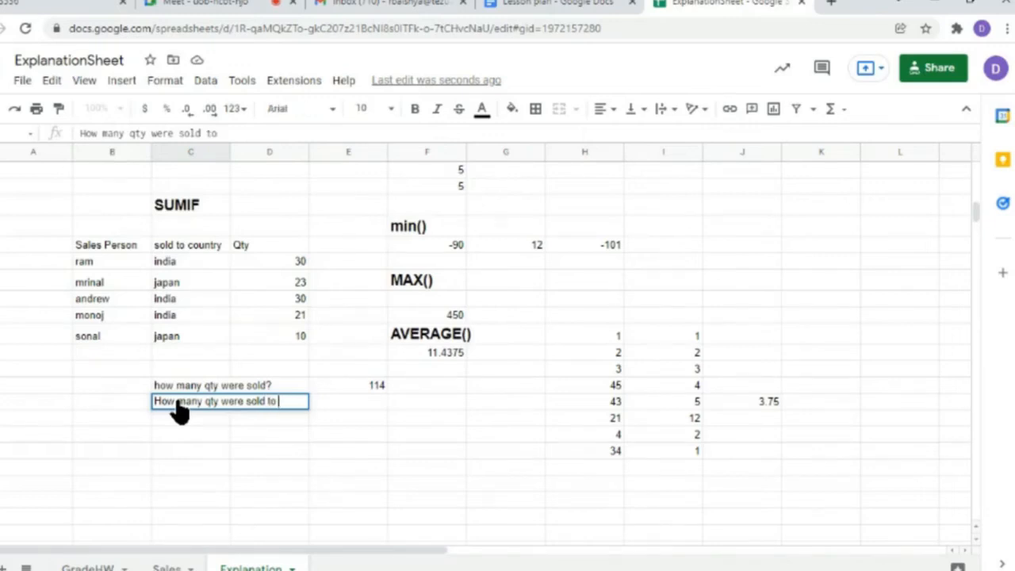
pyautogui.write(' india?')
pyautogui.press('Return')
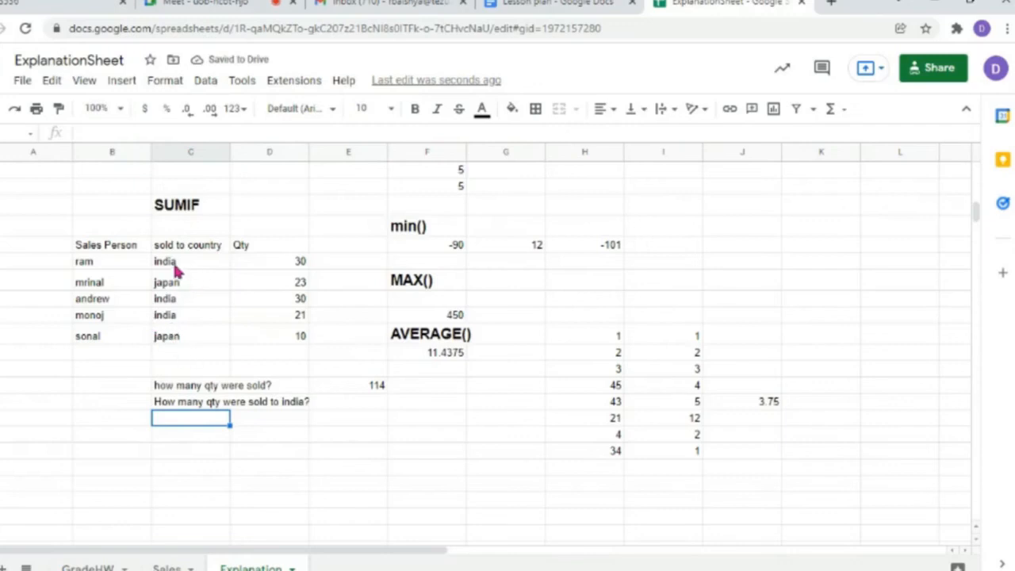
# - Pick out the india records in the sales table and examine the Qty of each one
pyautogui.click(200, 263)
pyautogui.click(295, 265)
pyautogui.click(179, 300)
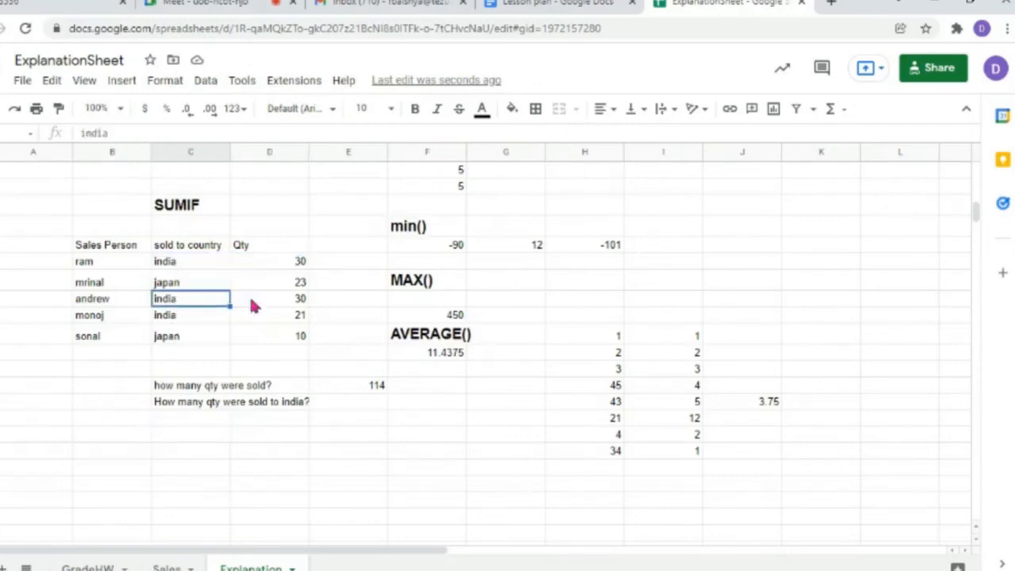
pyautogui.click(290, 301)
pyautogui.click(166, 318)
pyautogui.click(280, 322)
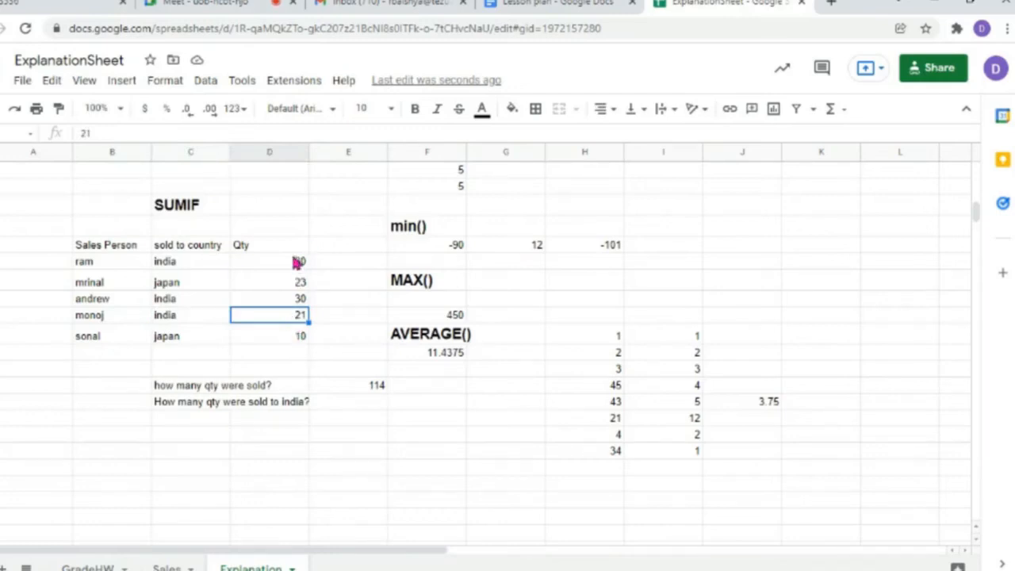
# - Check the sales table's records from first to last, comparing each country with india and examining its Qty
pyautogui.click(173, 264)
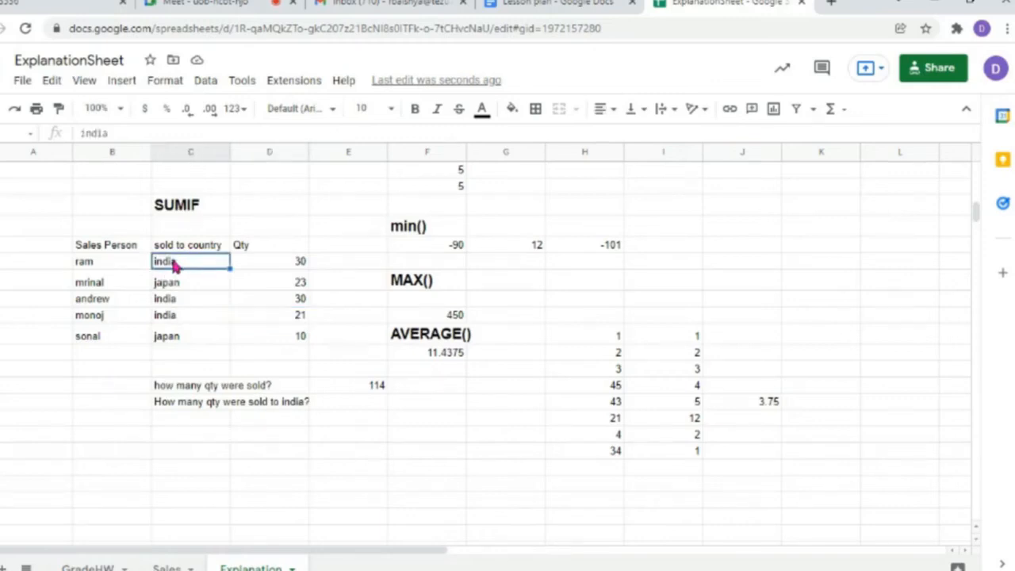
pyautogui.click(295, 271)
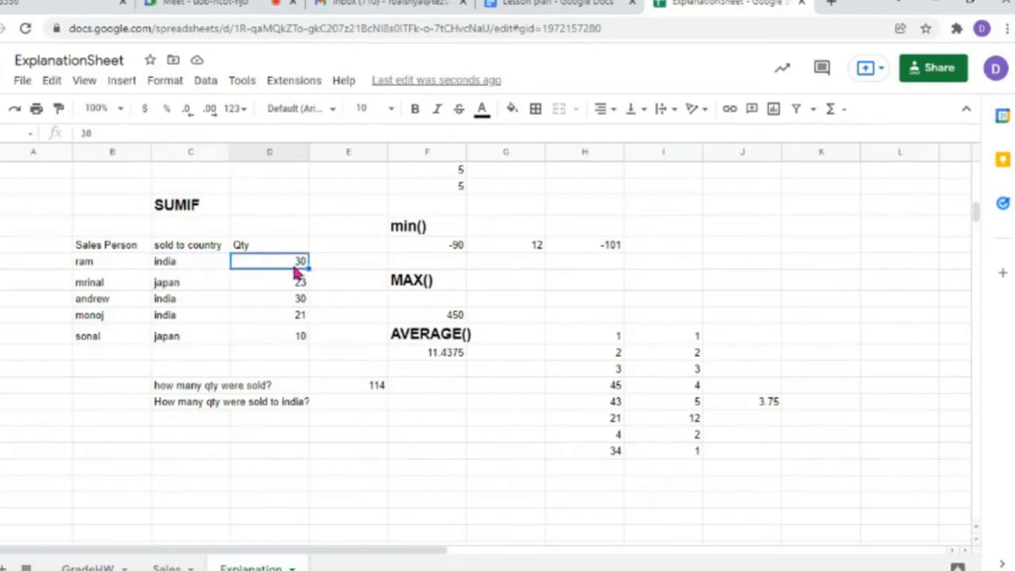
pyautogui.click(167, 287)
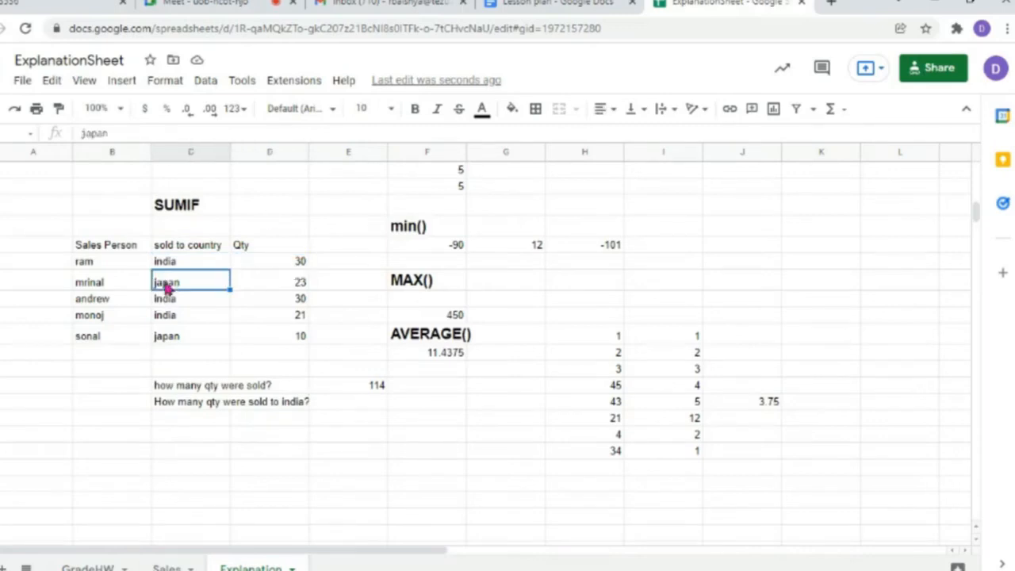
pyautogui.click(273, 290)
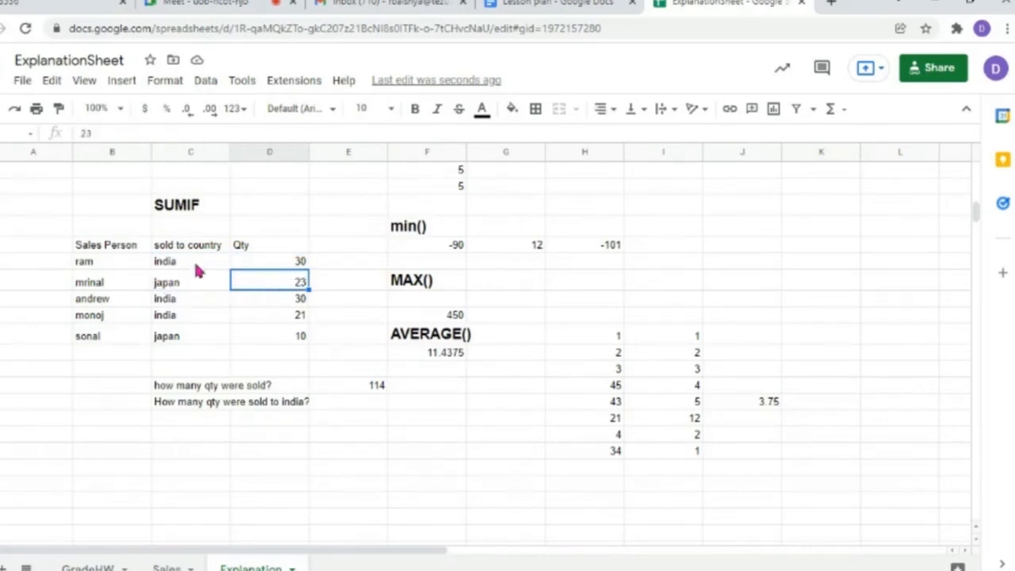
pyautogui.click(187, 264)
pyautogui.click(302, 266)
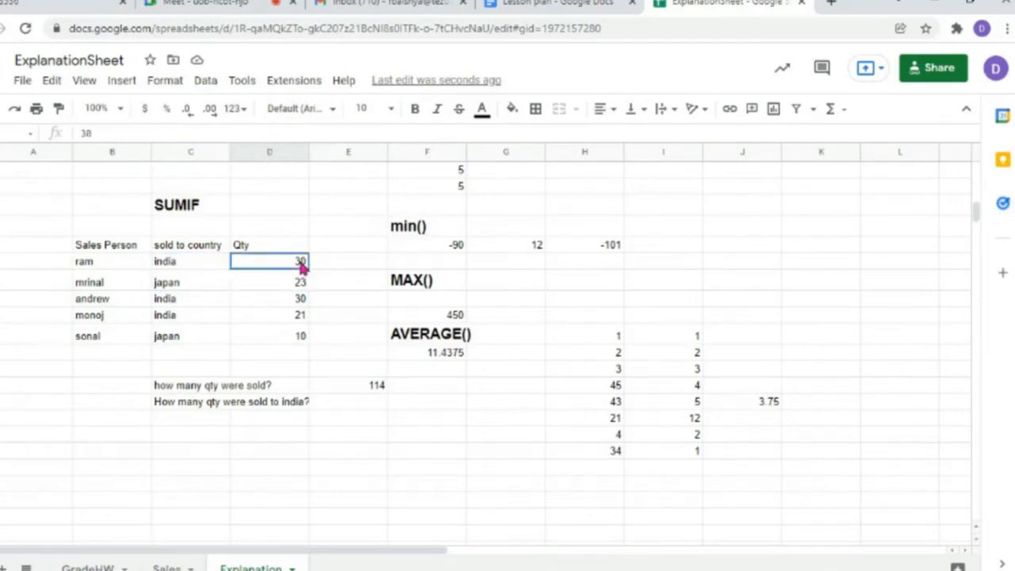
pyautogui.click(180, 288)
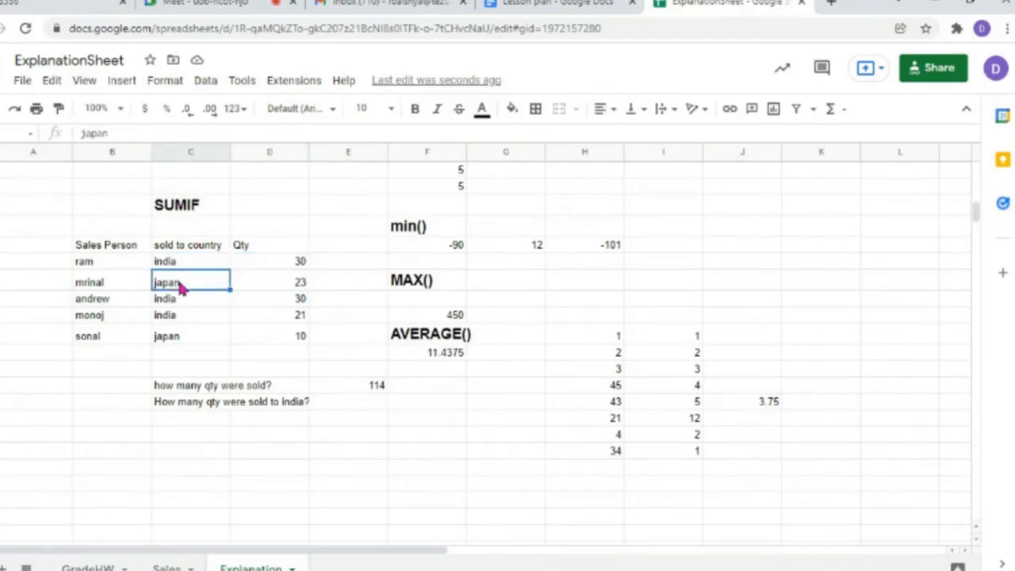
pyautogui.click(184, 301)
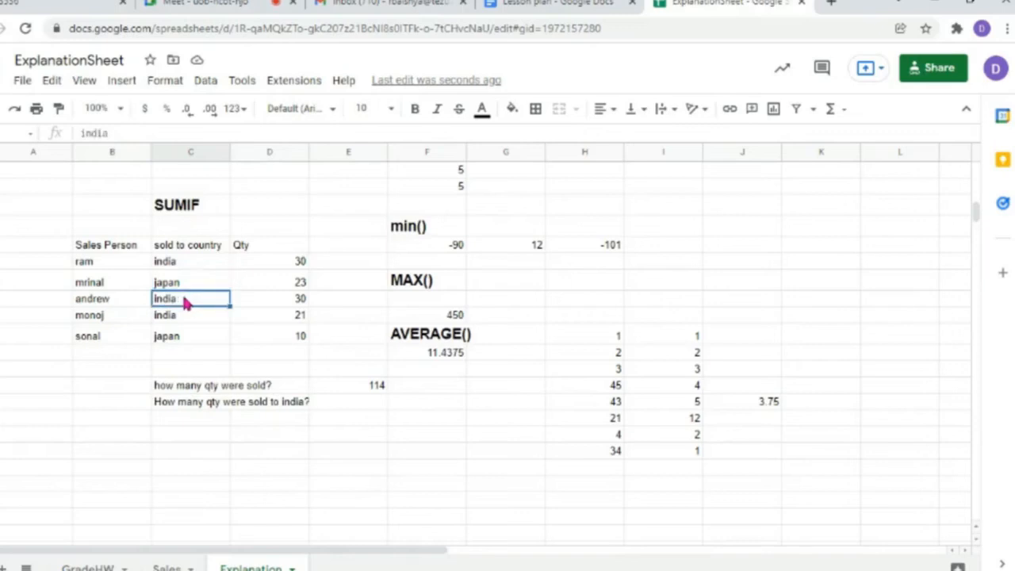
pyautogui.click(300, 301)
pyautogui.click(183, 319)
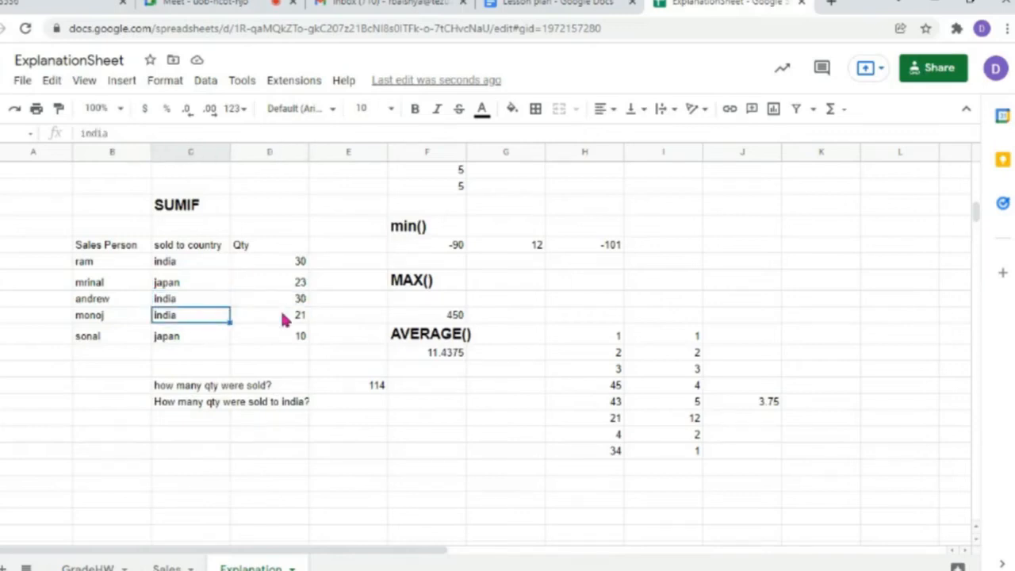
pyautogui.click(286, 318)
pyautogui.click(198, 335)
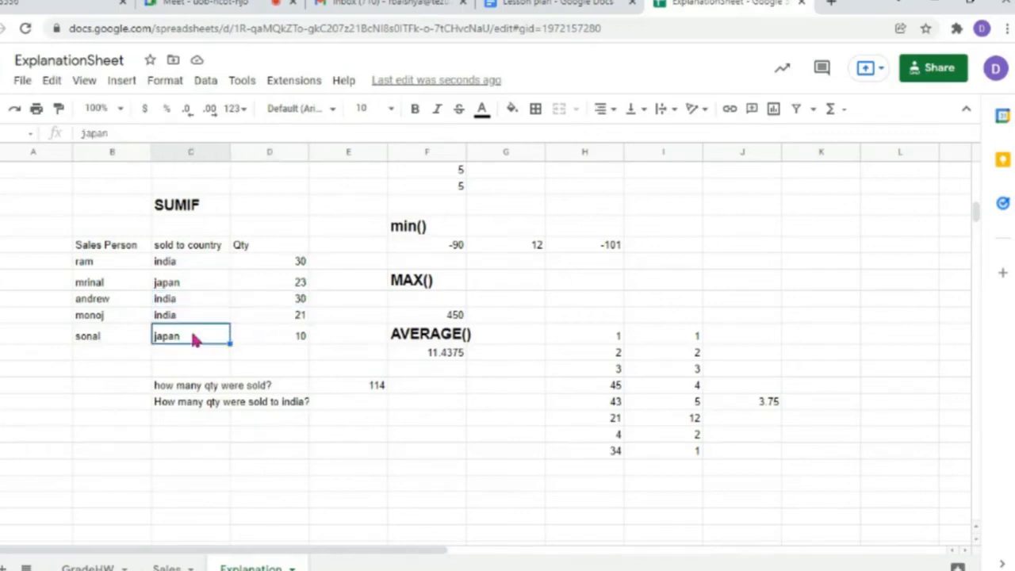
pyautogui.click(301, 340)
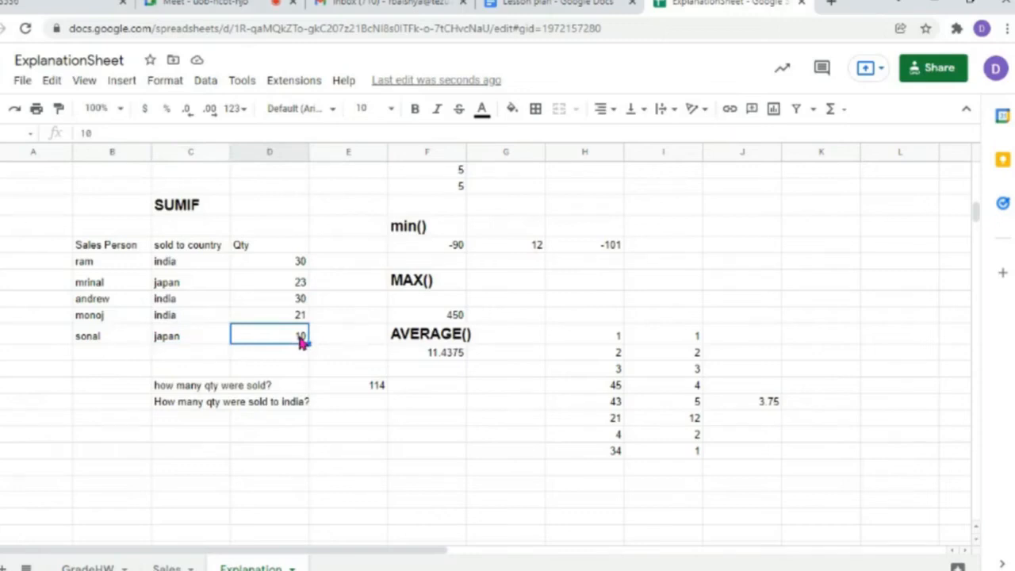
# - Start a SUMIF formula in column E beside the india question, with the country cells C120:C124 as the range
pyautogui.click(353, 409)
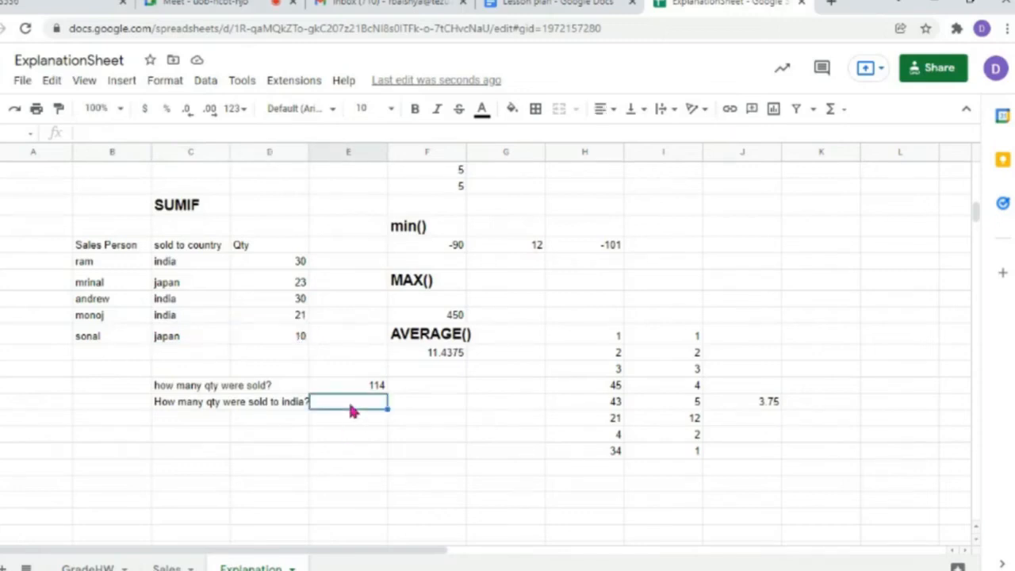
pyautogui.doubleClick(352, 410)
pyautogui.write('=sumi')
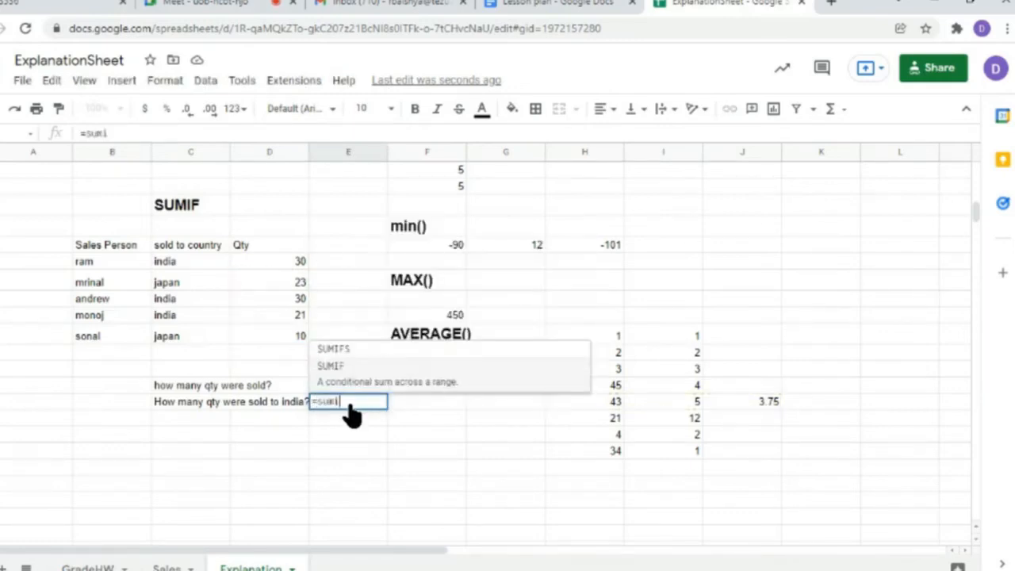
pyautogui.write('f(')
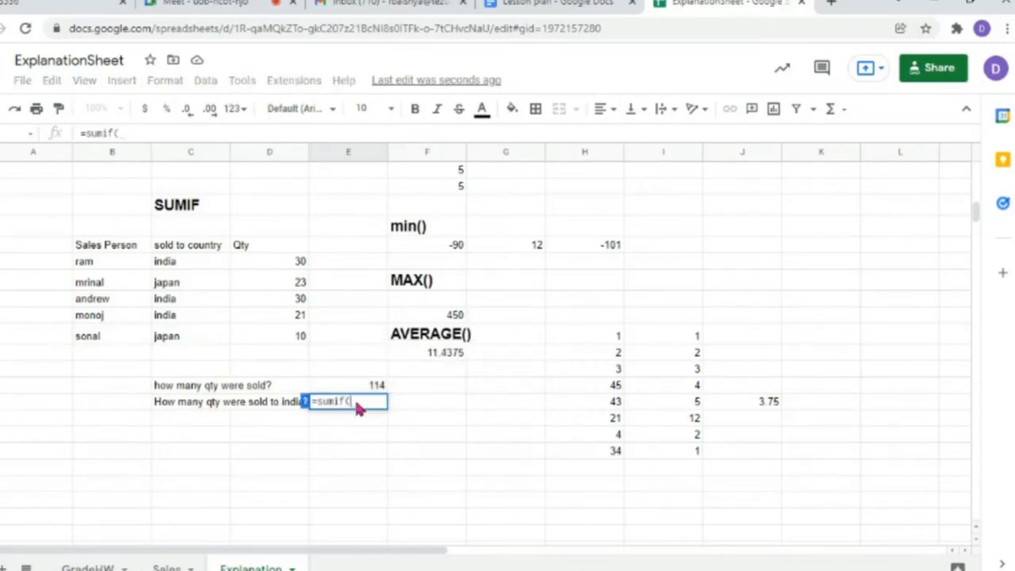
pyautogui.click(358, 408)
pyautogui.press('BackSpace')
pyautogui.write('(')
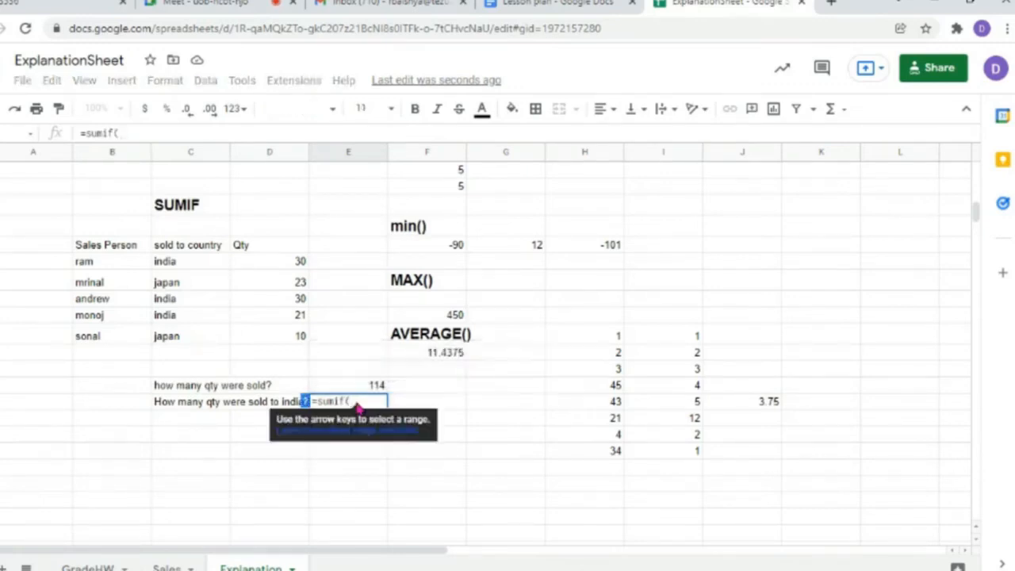
pyautogui.click(306, 403)
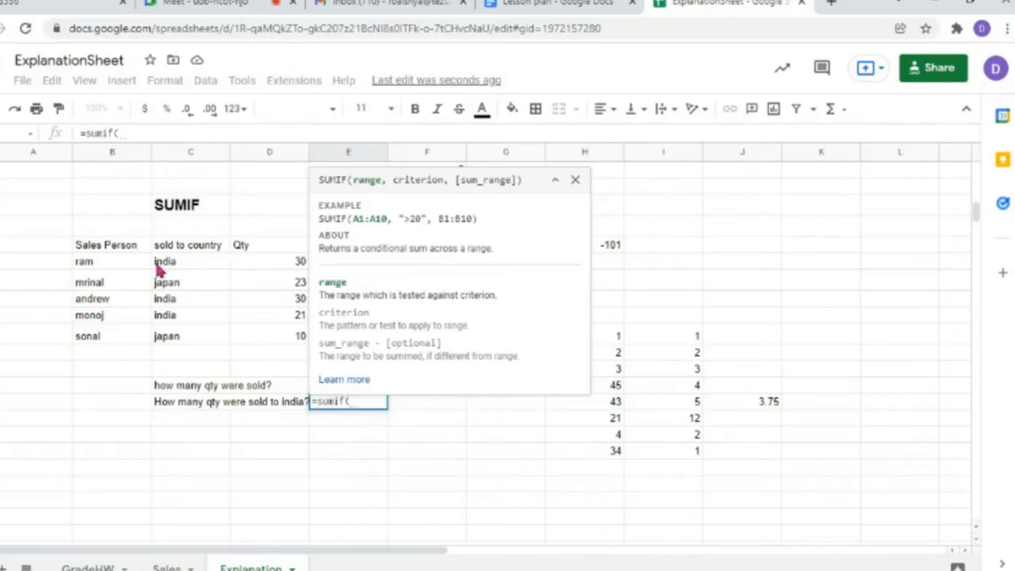
pyautogui.moveTo(155, 266); pyautogui.dragTo(181, 335)
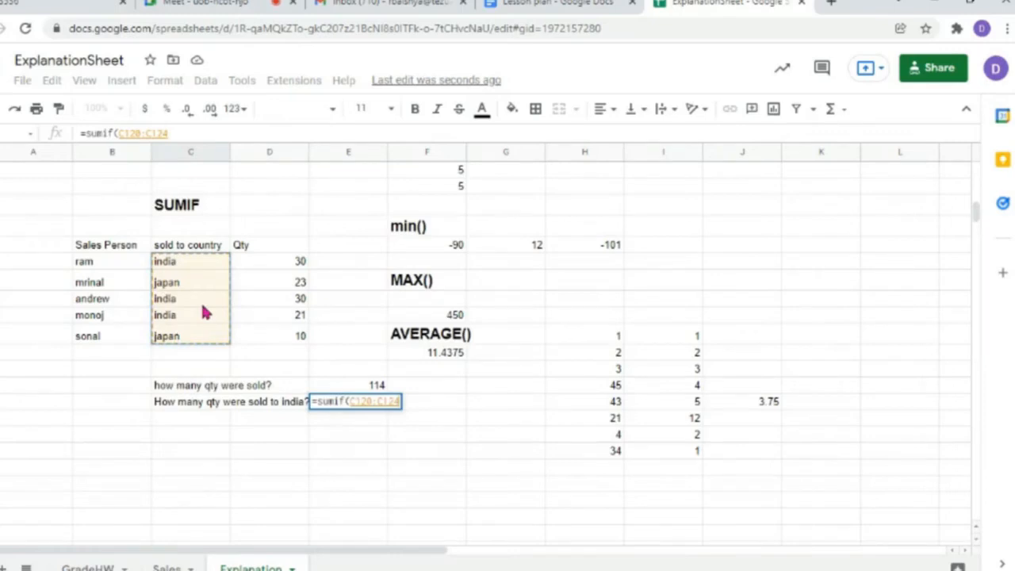
pyautogui.write(',')
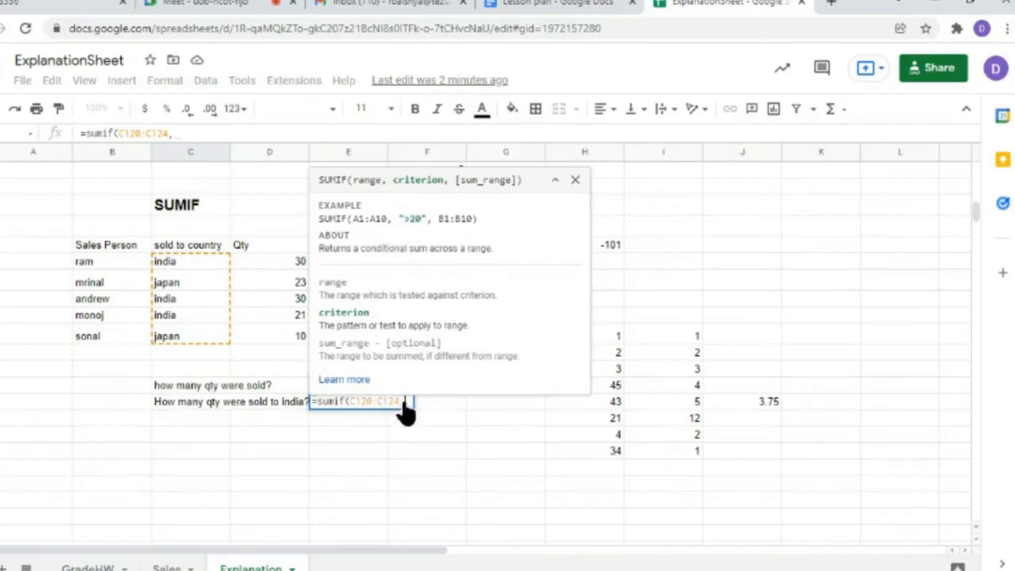
# - Add "=india" as the SUMIF criterion and display the function help for the sum_range argument
pyautogui.write('""')
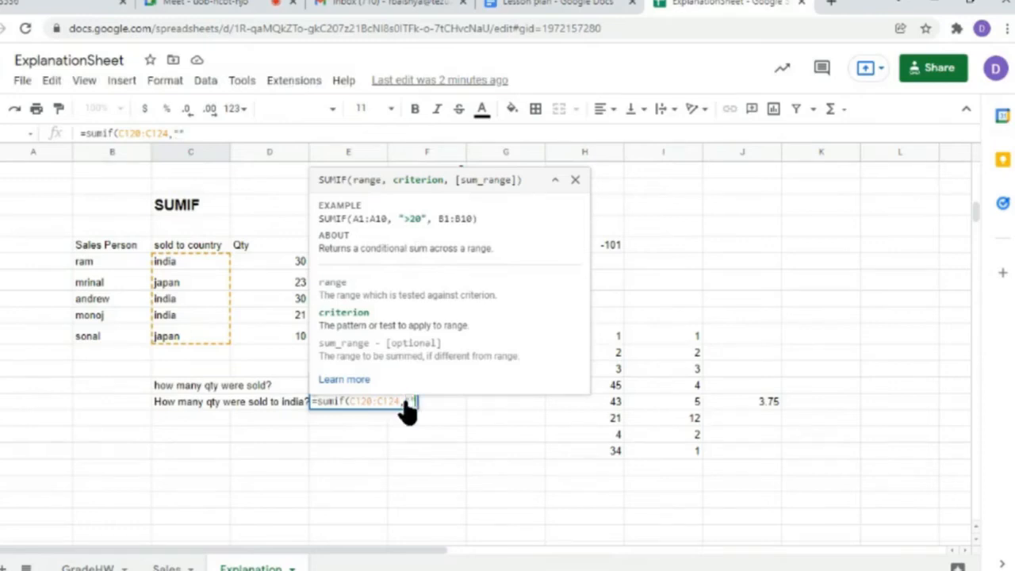
pyautogui.write('i')
pyautogui.write('india')
pyautogui.click(575, 179)
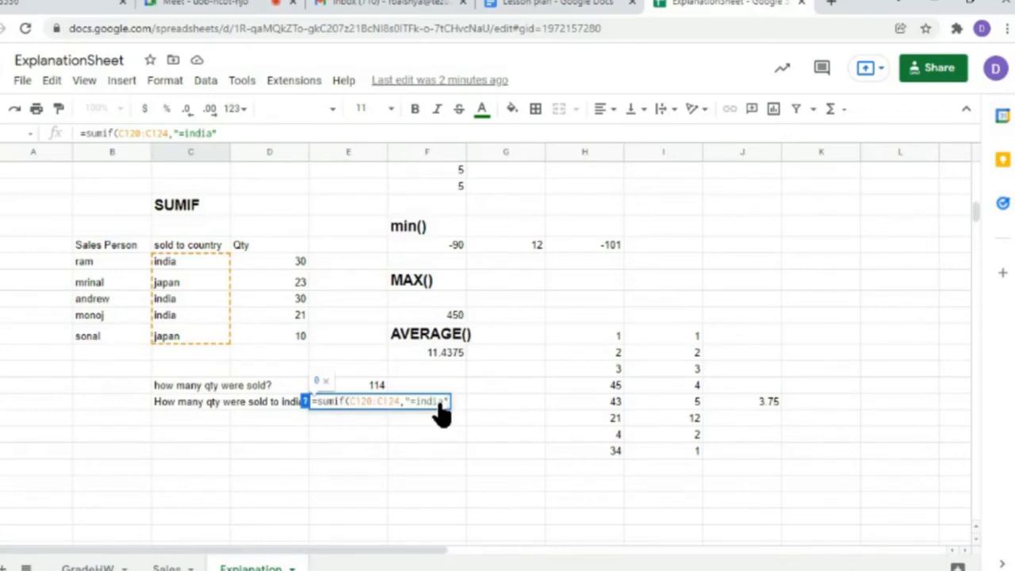
pyautogui.write(',')
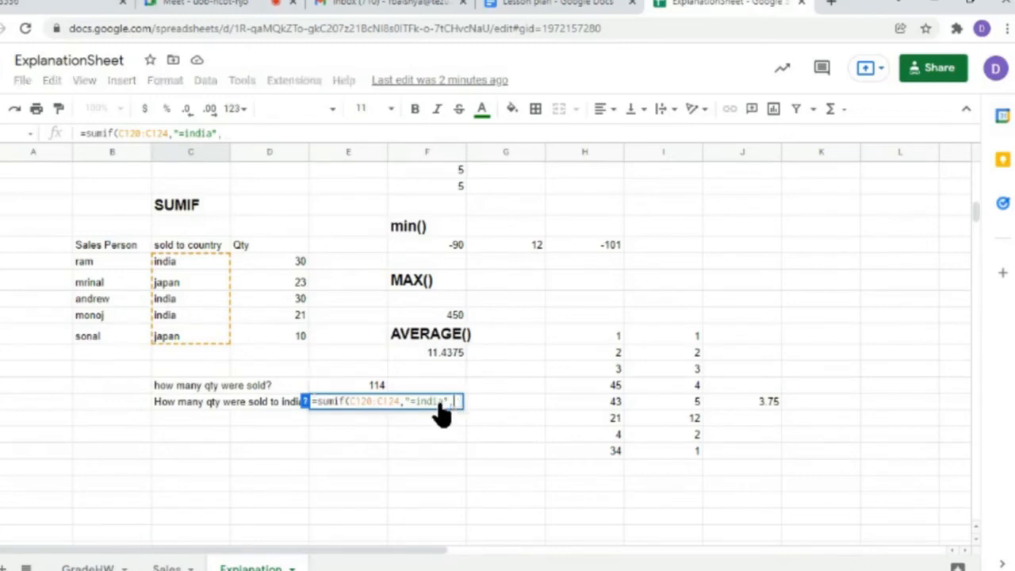
pyautogui.click(304, 402)
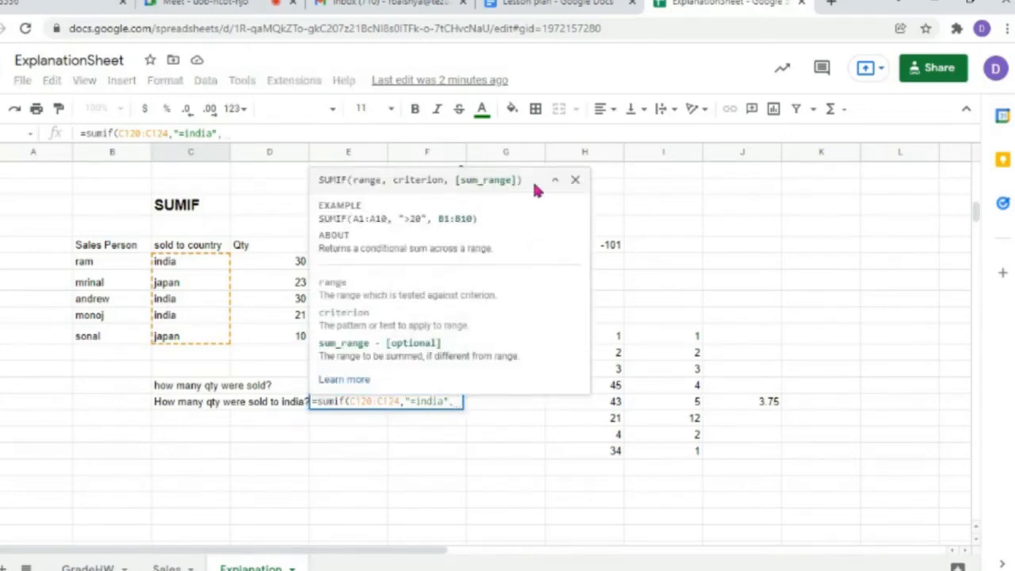
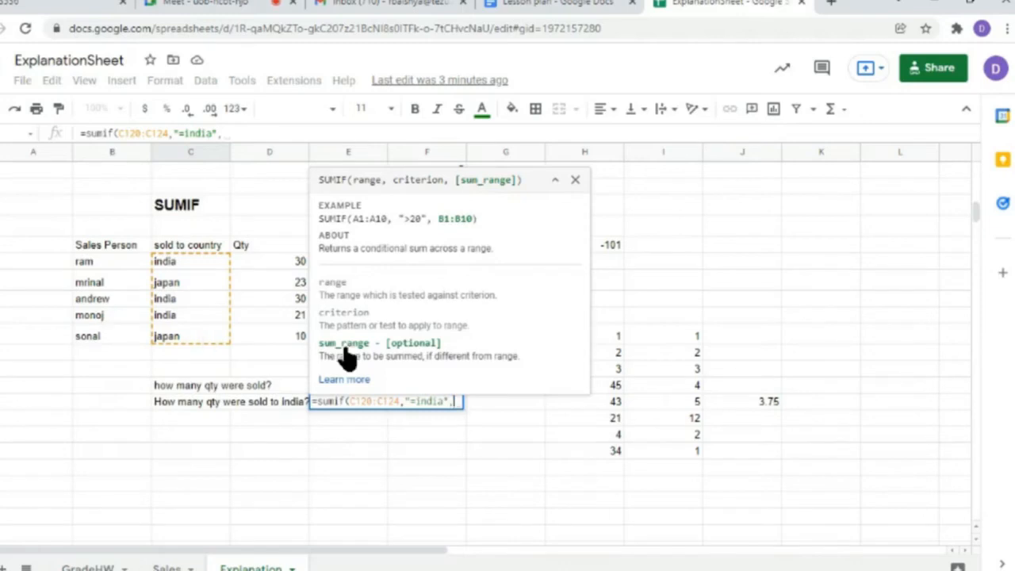
# - Close the function help and try to add the Qty cells as the sum_range of the india SUMIF formula
pyautogui.click(574, 179)
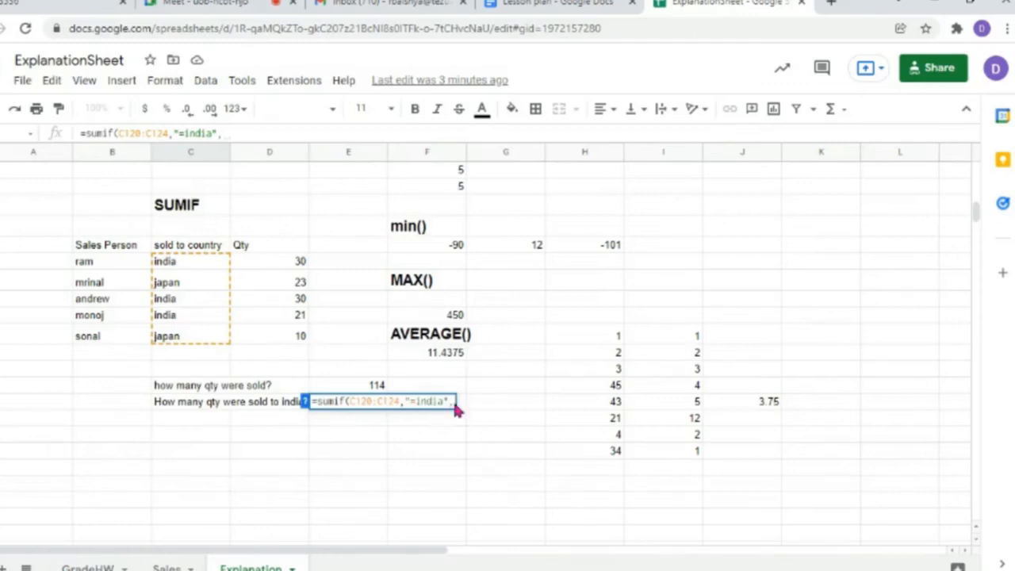
pyautogui.click(283, 268)
pyautogui.moveTo(282, 268); pyautogui.dragTo(286, 342)
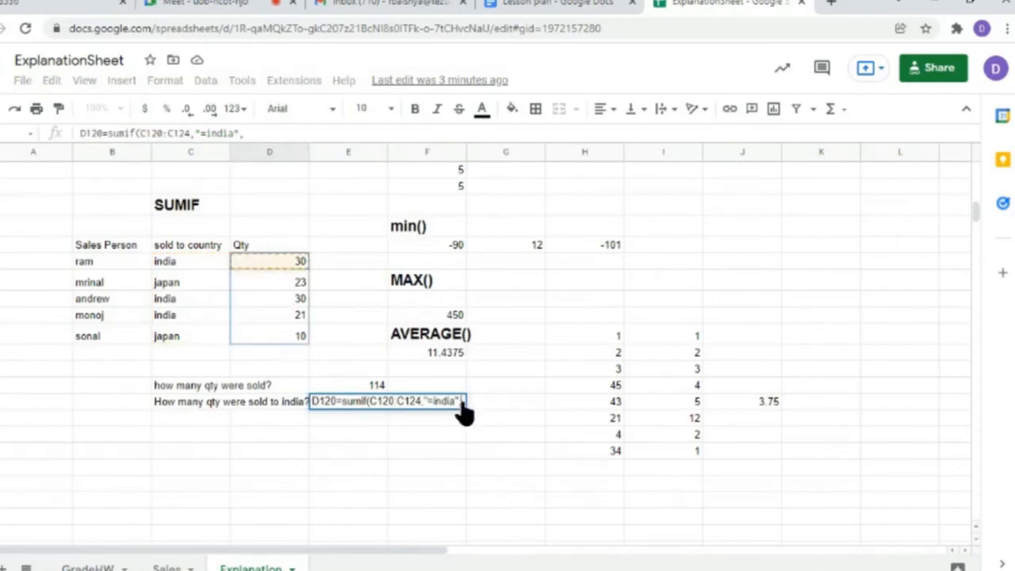
pyautogui.click(461, 402)
pyautogui.doubleClick(345, 403)
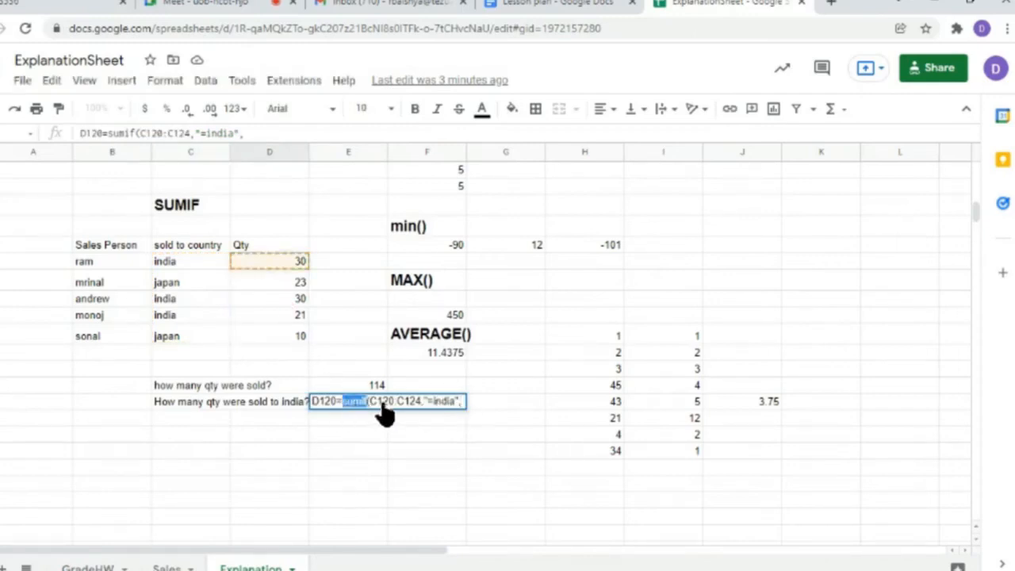
pyautogui.doubleClick(382, 403)
pyautogui.click(345, 437)
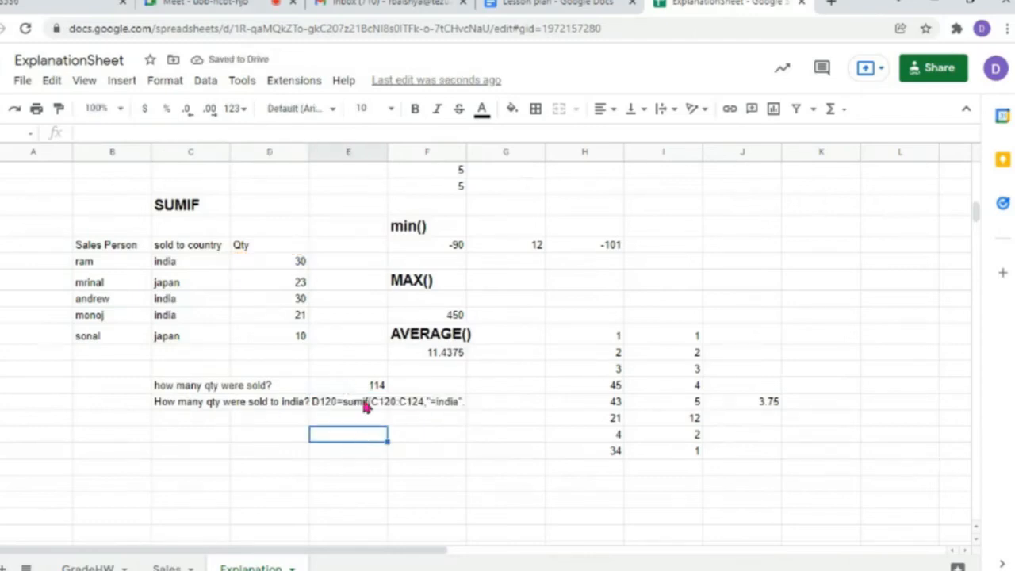
# - Remove the stray D120 reference in front of the india SUMIF formula so it starts with the equals sign
pyautogui.doubleClick(337, 405)
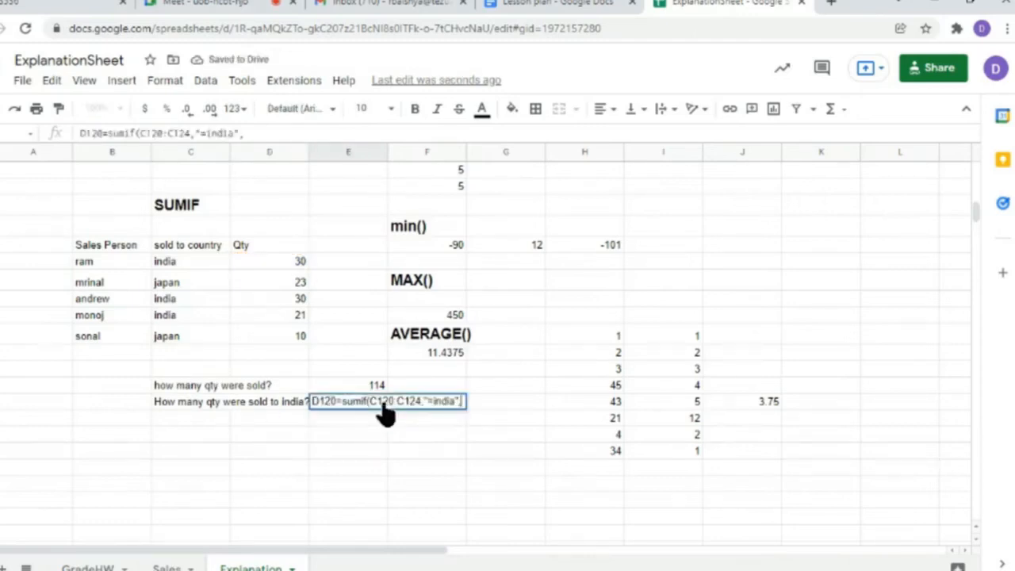
pyautogui.click(342, 402)
pyautogui.click(336, 401)
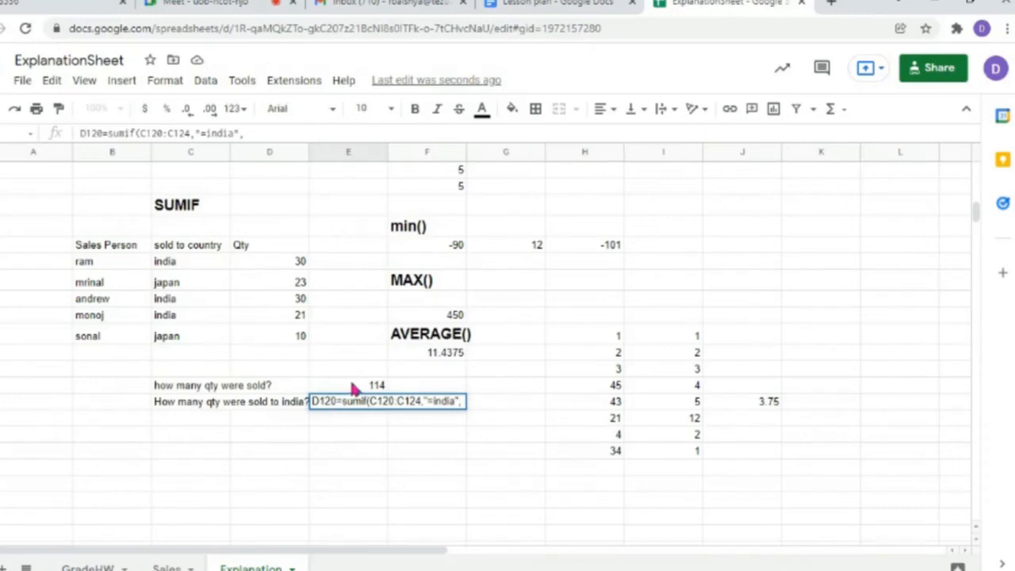
pyautogui.press('BackSpace')
pyautogui.press('BackSpace')
pyautogui.press('BackSpace')
pyautogui.press('BackSpace')
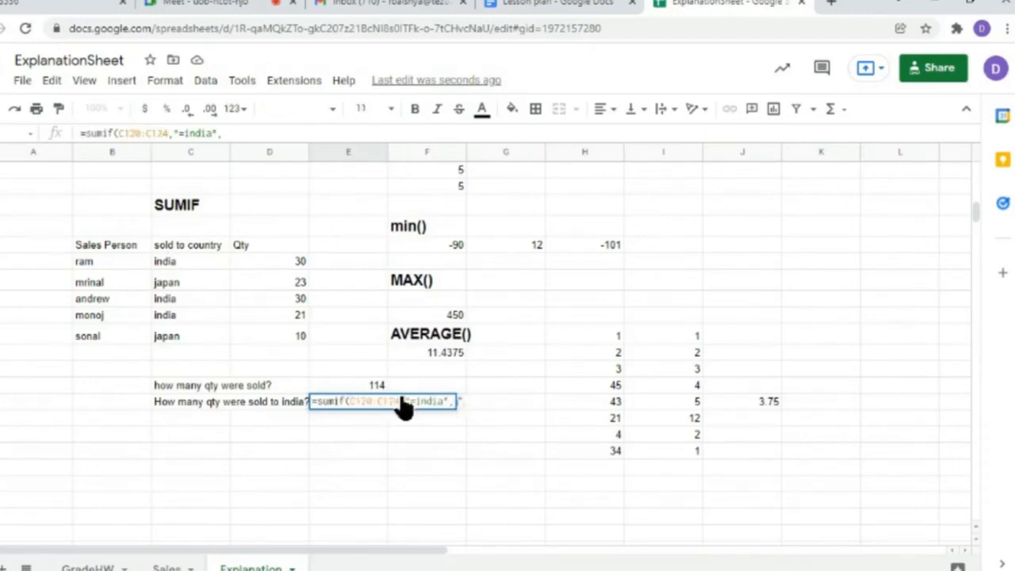
# - Add the Qty cells D120:D124 as the sum_range and complete the india SUMIF formula
pyautogui.click(453, 406)
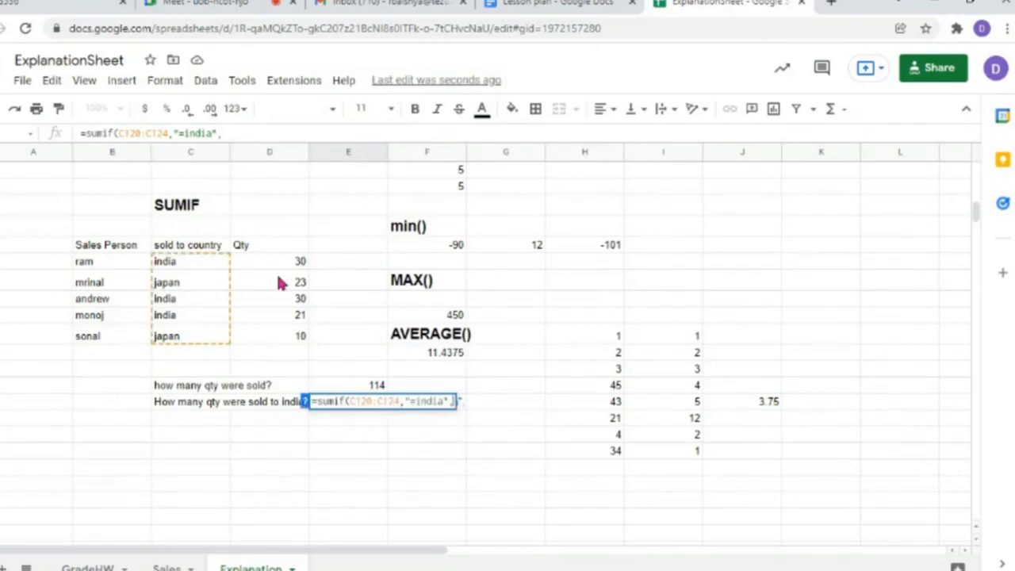
pyautogui.moveTo(272, 262); pyautogui.dragTo(283, 344)
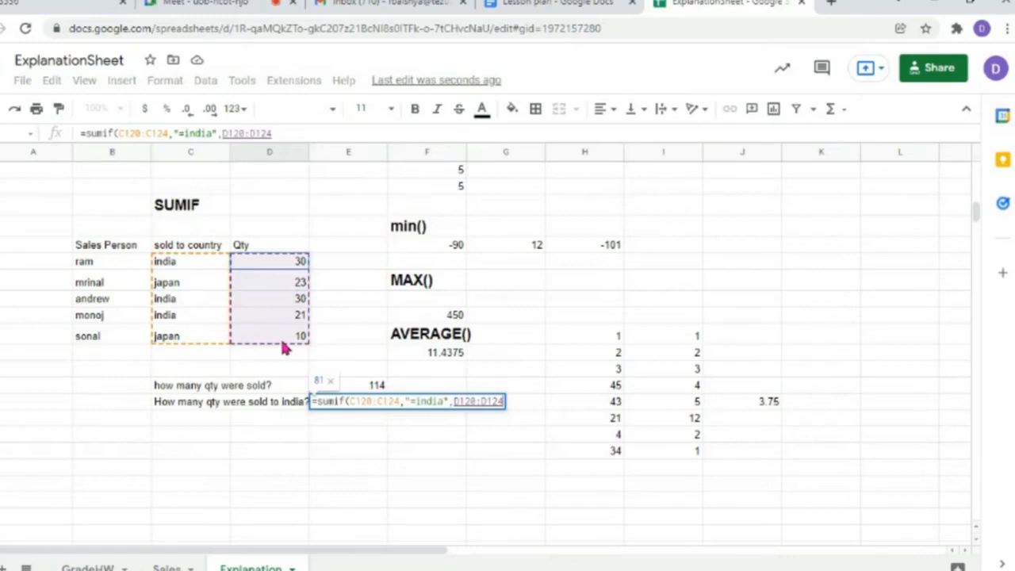
pyautogui.write(')')
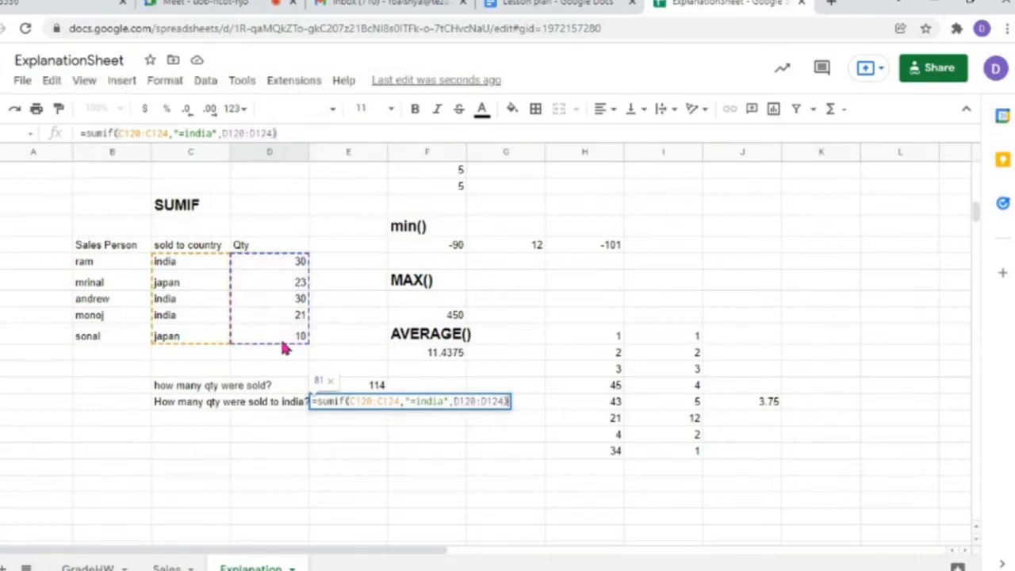
pyautogui.press('Return')
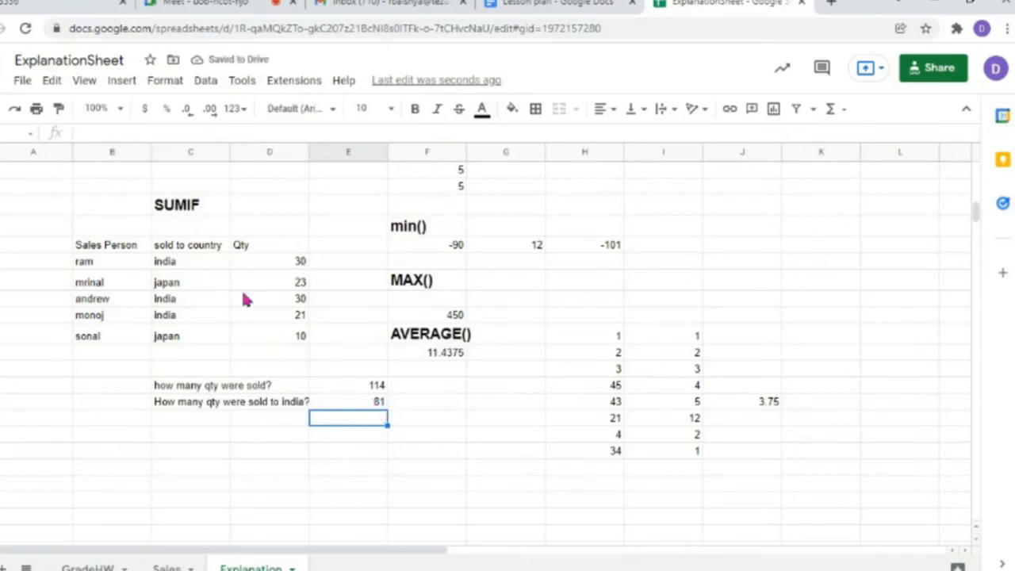
# - Change the sold to country of the first sales record to Pakistan
pyautogui.click(368, 403)
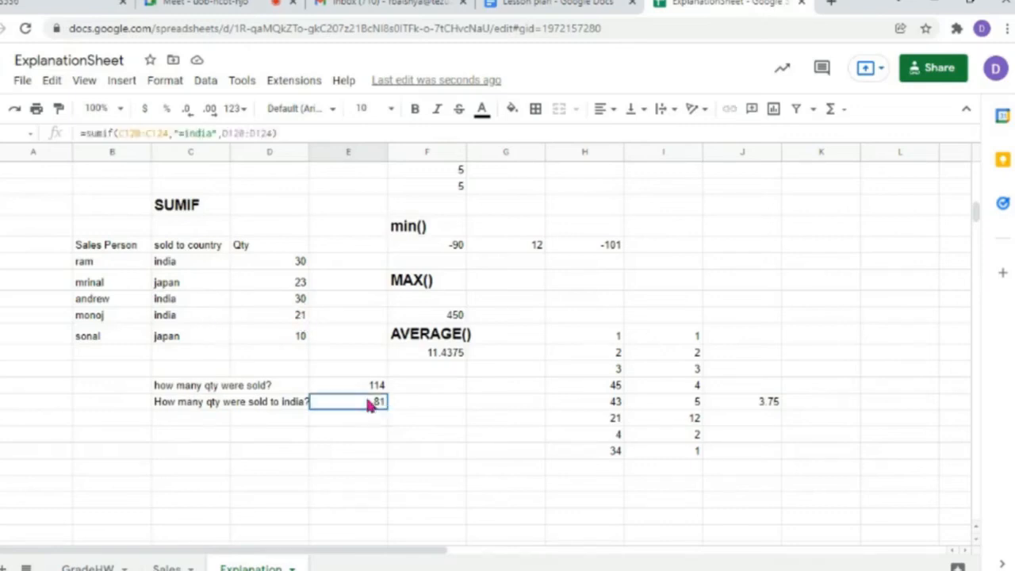
pyautogui.click(192, 264)
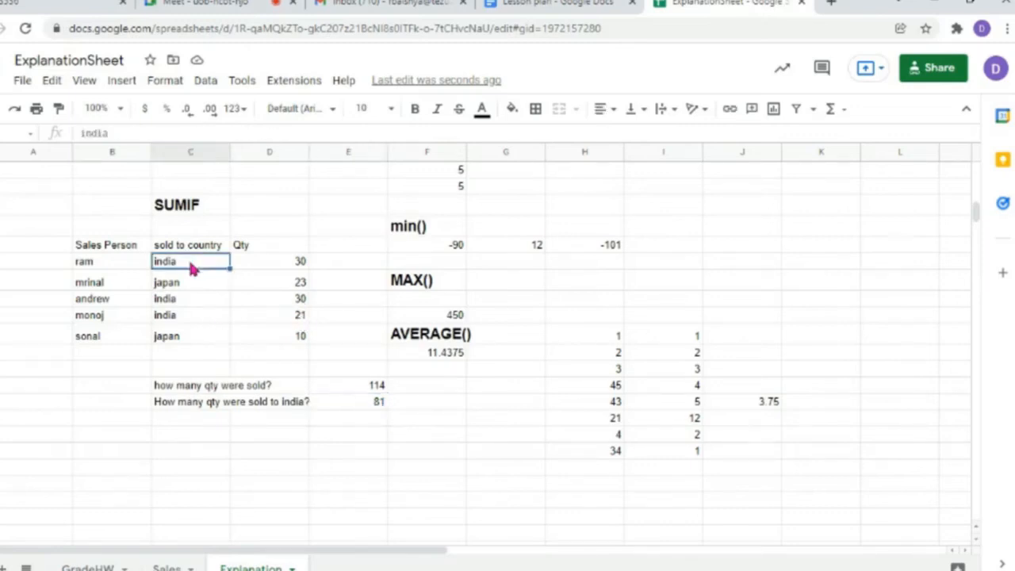
pyautogui.doubleClick(191, 269)
pyautogui.press('BackSpace')
pyautogui.press('BackSpace')
pyautogui.press('BackSpace')
pyautogui.press('BackSpace')
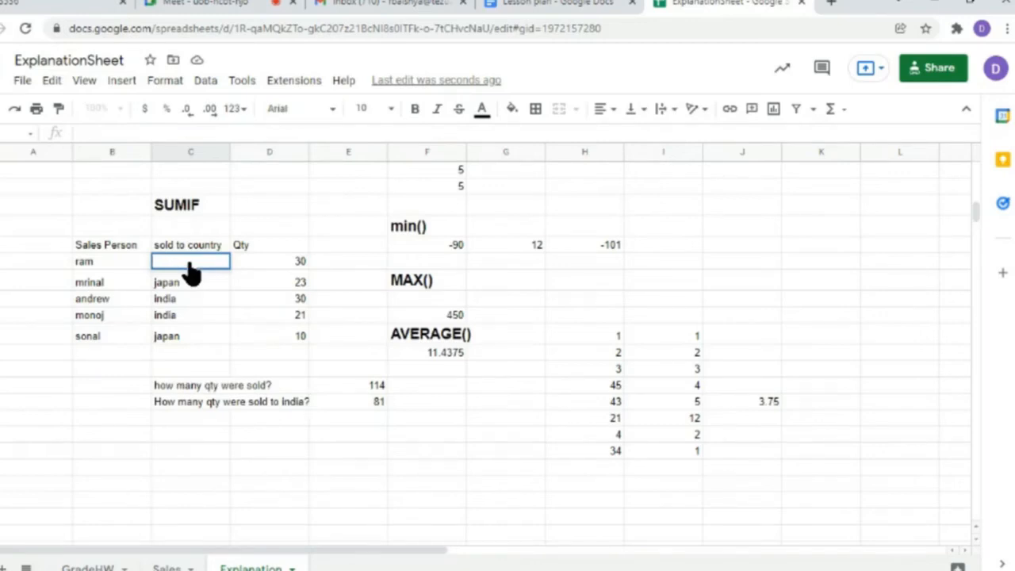
pyautogui.write('Pakistan')
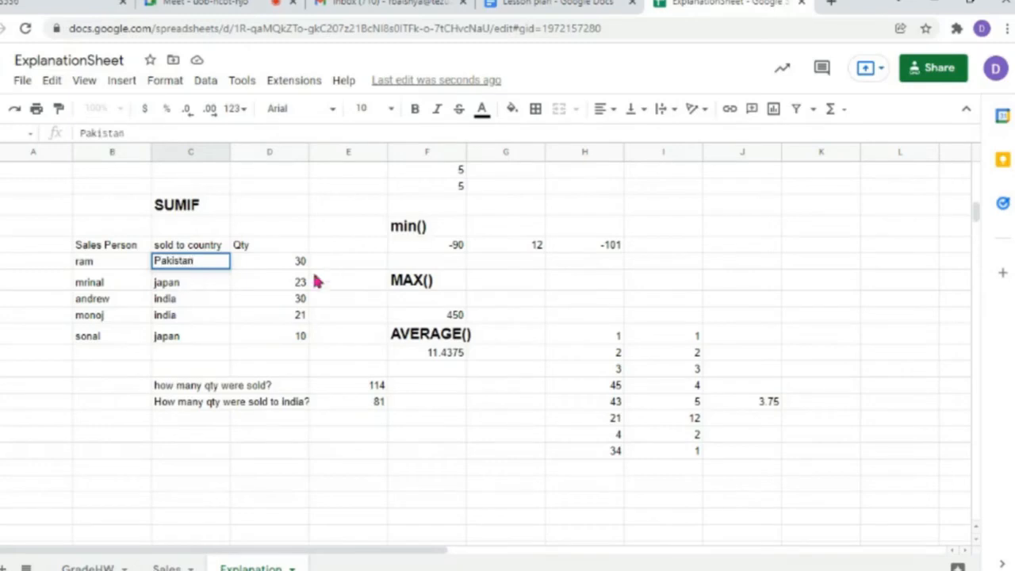
pyautogui.click(299, 262)
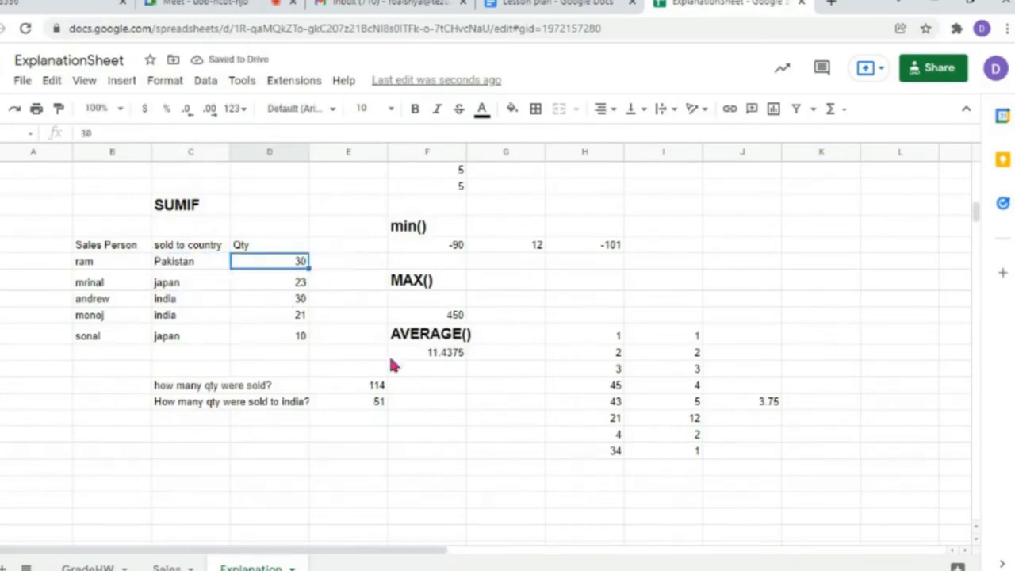
# - Examine the recalculated india total and the ranges used by its SUMIF formula, leaving the formula unedited
pyautogui.doubleClick(378, 402)
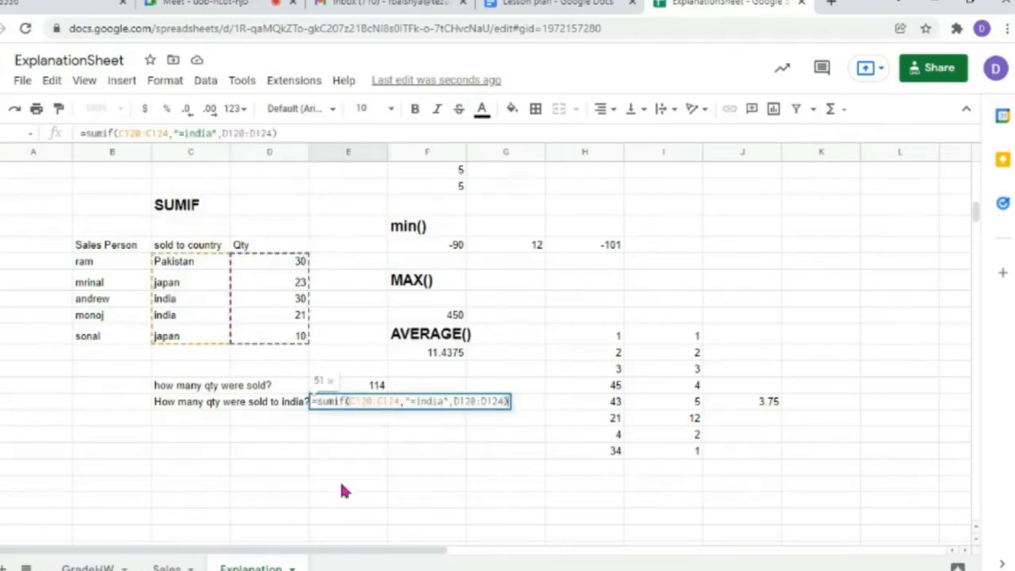
pyautogui.press('Escape')
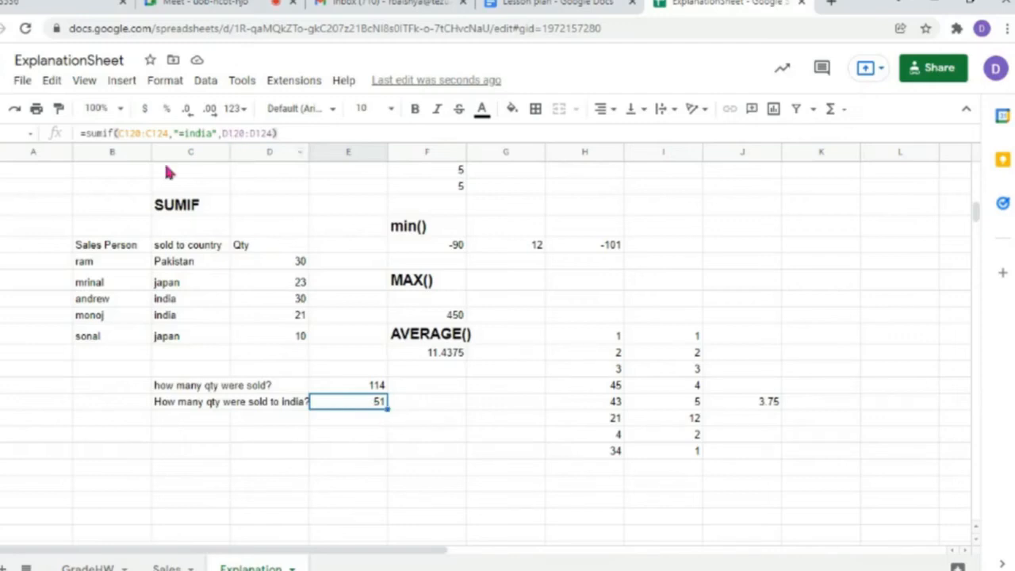
pyautogui.click(183, 208)
pyautogui.doubleClick(183, 208)
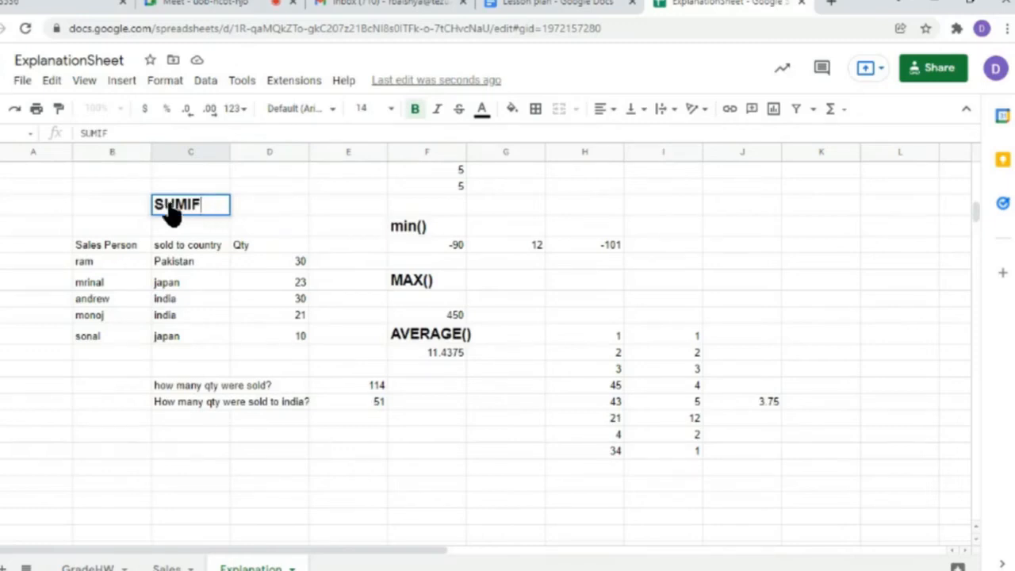
# - Replace the sales person in the table's third record with the first record's sales person
pyautogui.click(85, 265)
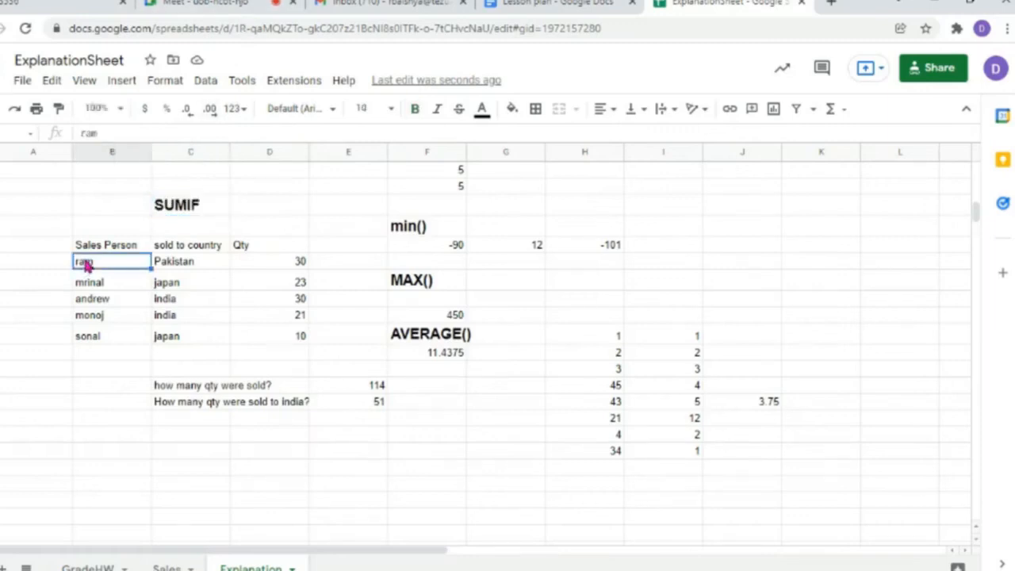
pyautogui.click(114, 298)
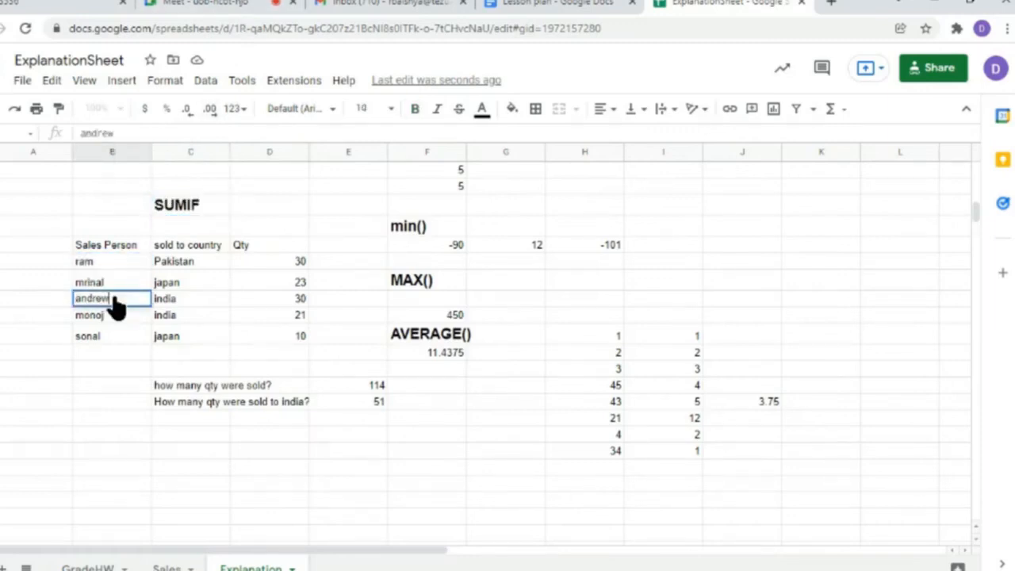
pyautogui.moveTo(114, 307); pyautogui.dragTo(73, 312)
pyautogui.write('ram')
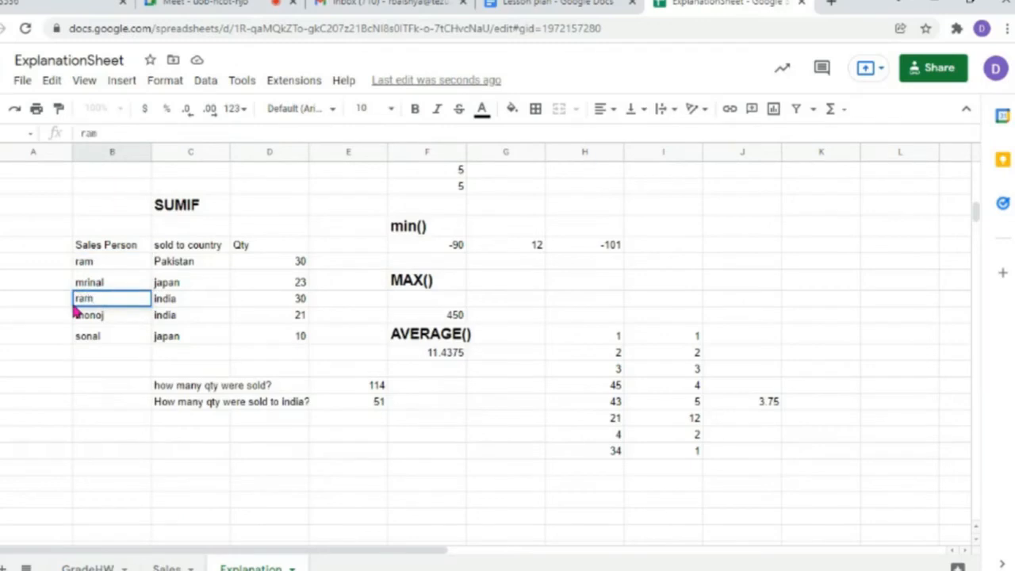
pyautogui.click(118, 322)
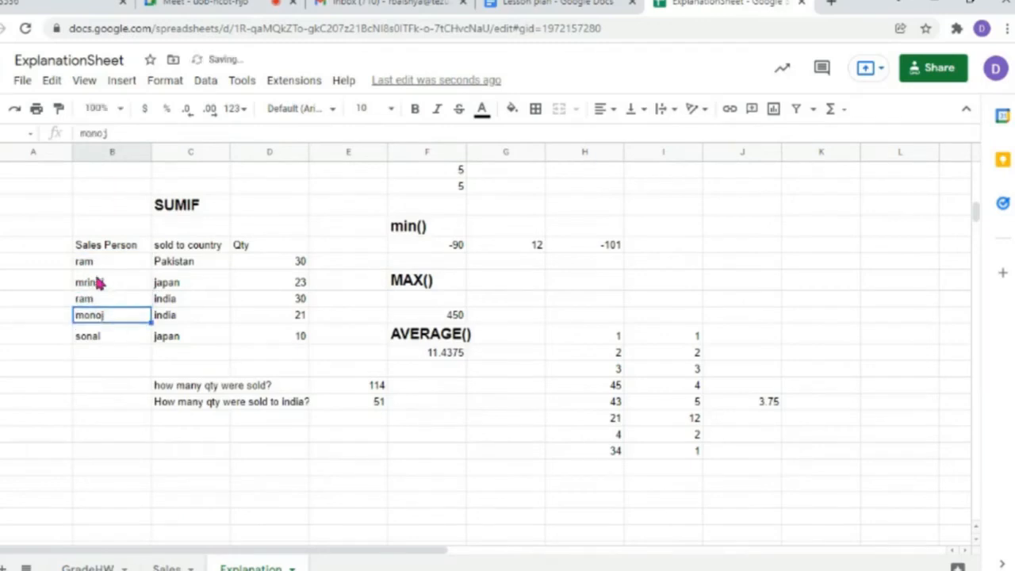
# - Replace the sales person in the table's last record with the second record's sales person
pyautogui.doubleClick(102, 335)
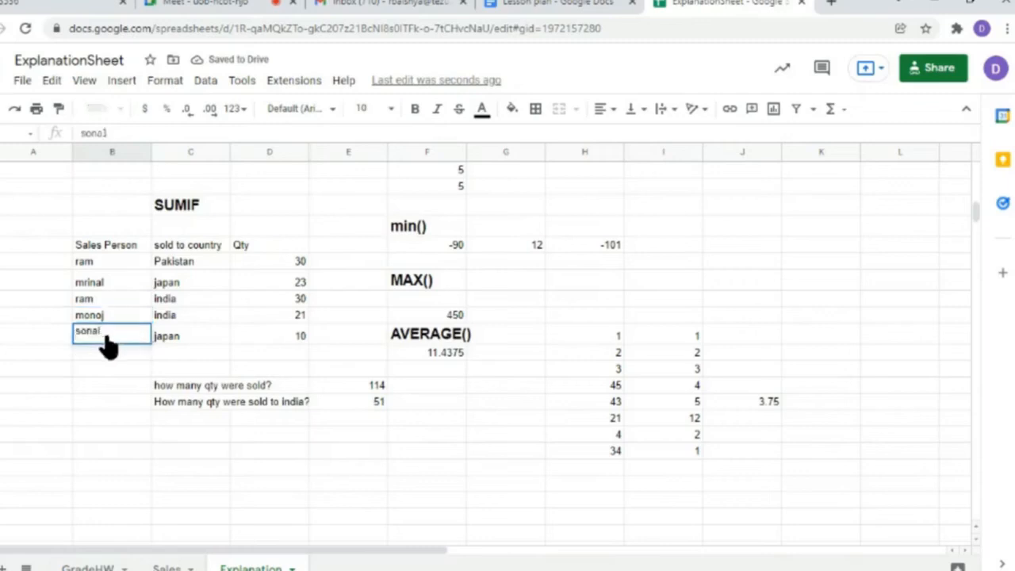
pyautogui.moveTo(102, 342); pyautogui.dragTo(20, 335)
pyautogui.write('mri')
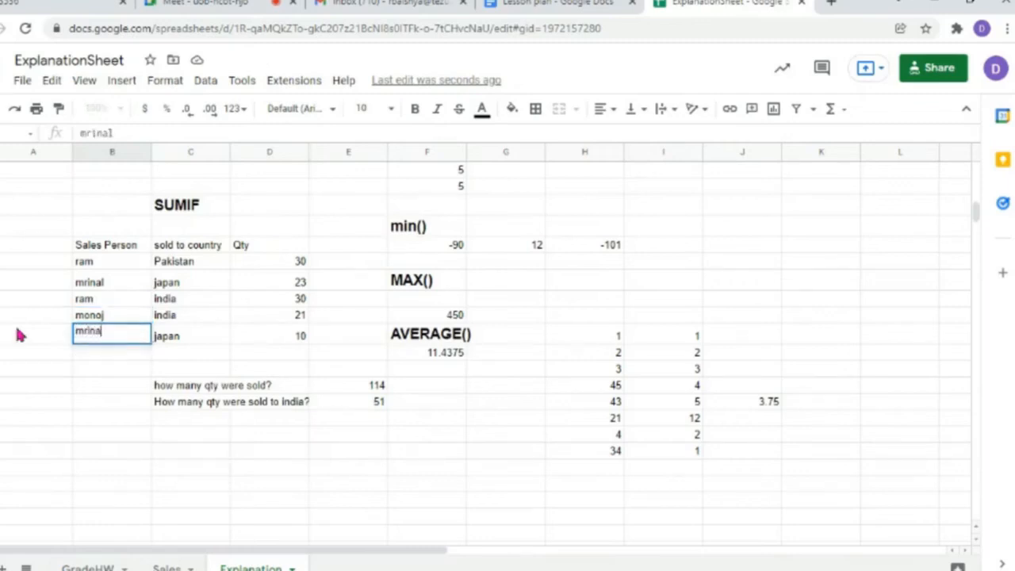
pyautogui.write('nal')
pyautogui.click(78, 355)
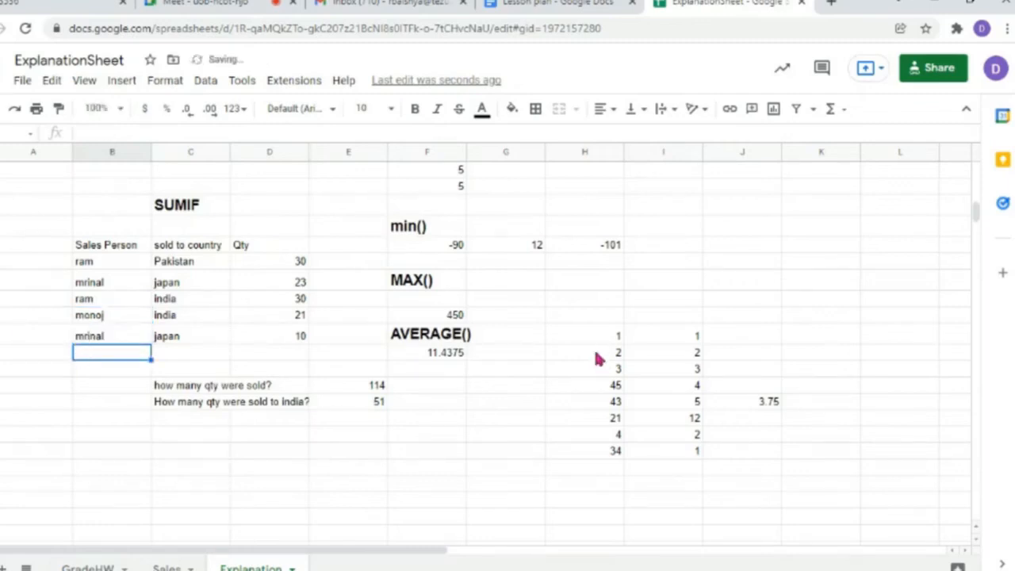
# - Below the india question in column C, add a question asking how many items were sold by the second record's sales person
pyautogui.doubleClick(158, 420)
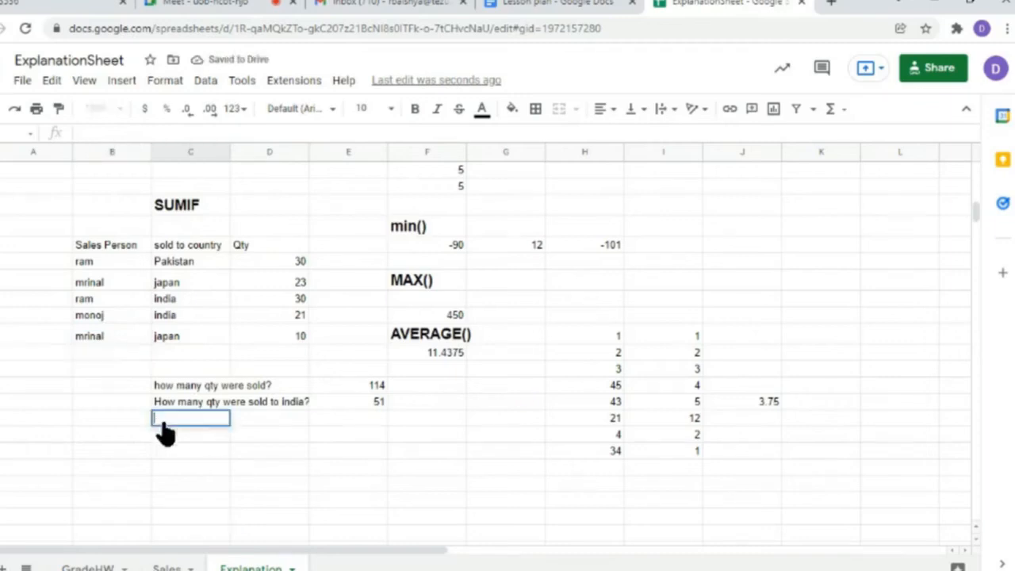
pyautogui.write('How many items')
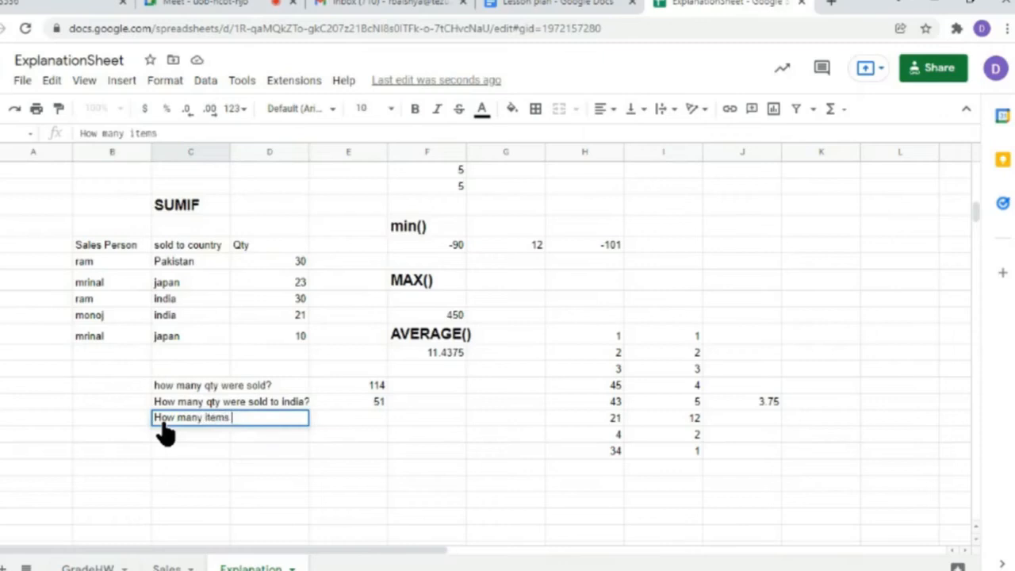
pyautogui.write(' were sold')
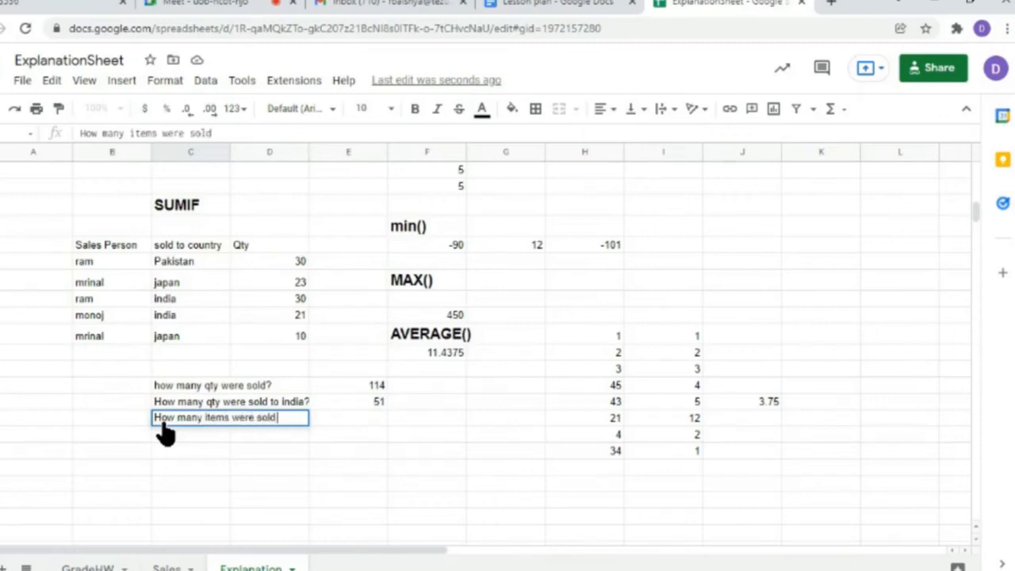
pyautogui.write(' by Mrinal?')
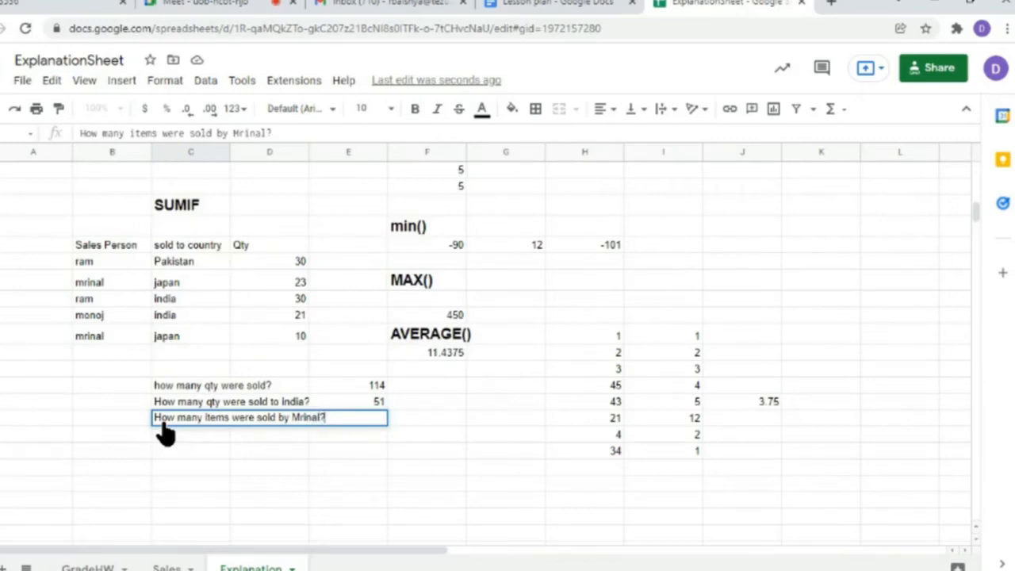
pyautogui.press('Return')
# - Start a SUMIF formula in column E beside the question about items sold by the sales person, and check the function's argument help
pyautogui.click(413, 420)
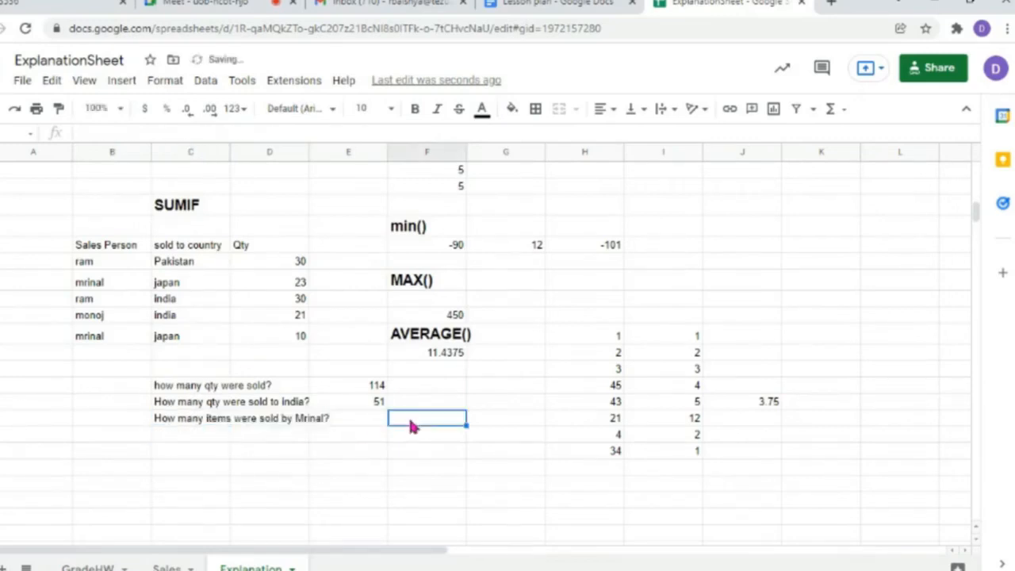
pyautogui.doubleClick(362, 423)
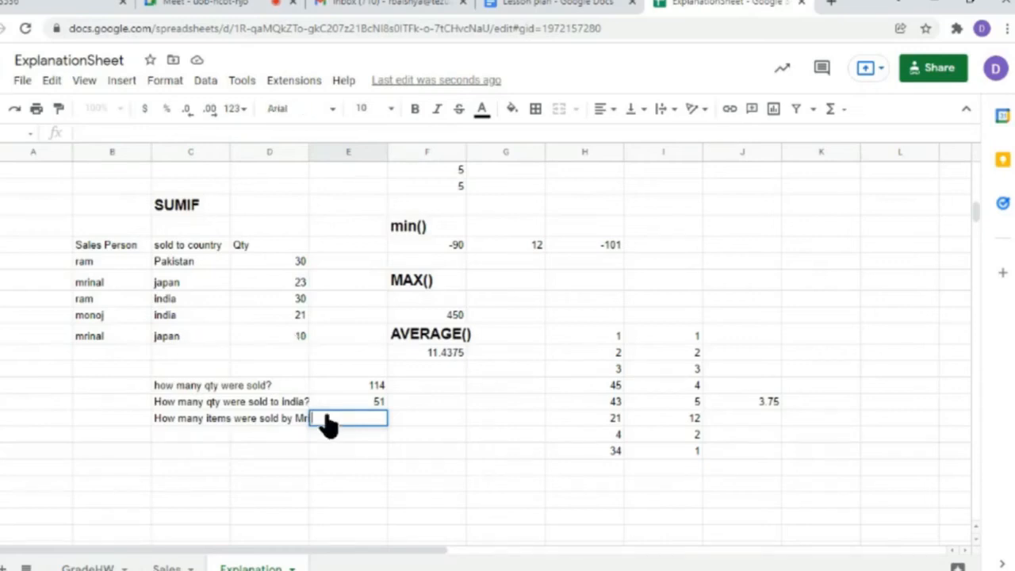
pyautogui.write('=')
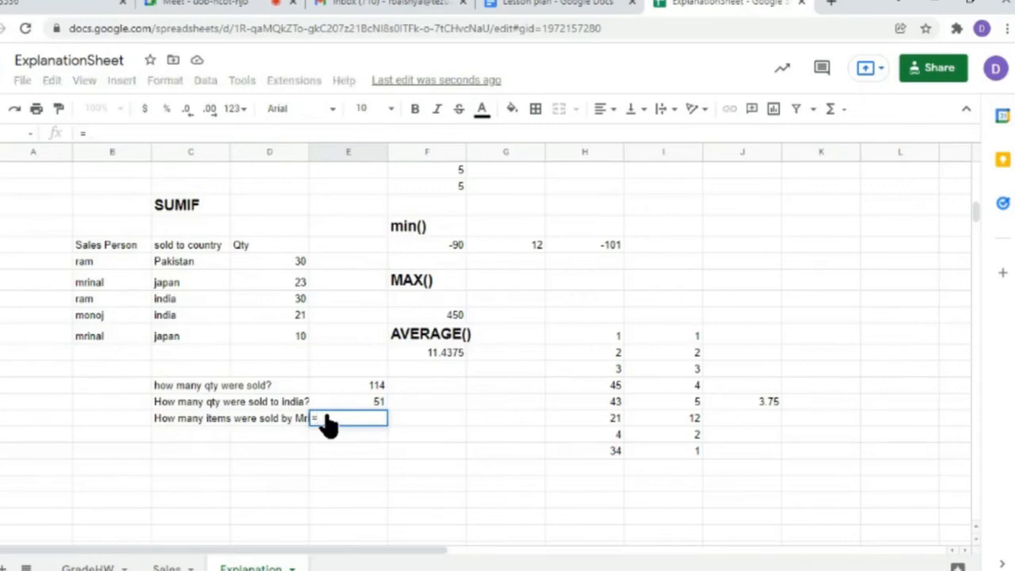
pyautogui.write('sumif')
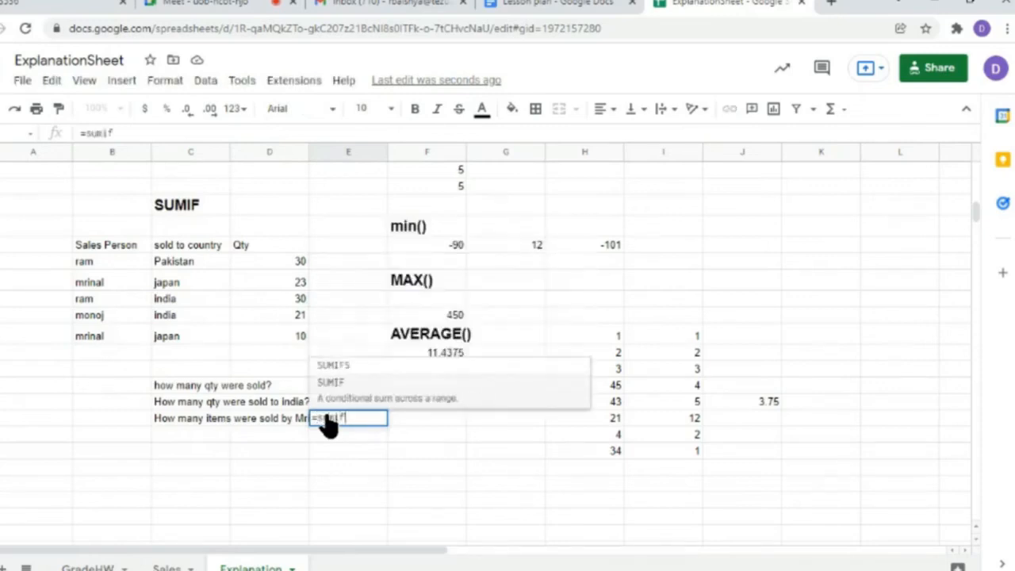
pyautogui.write('(')
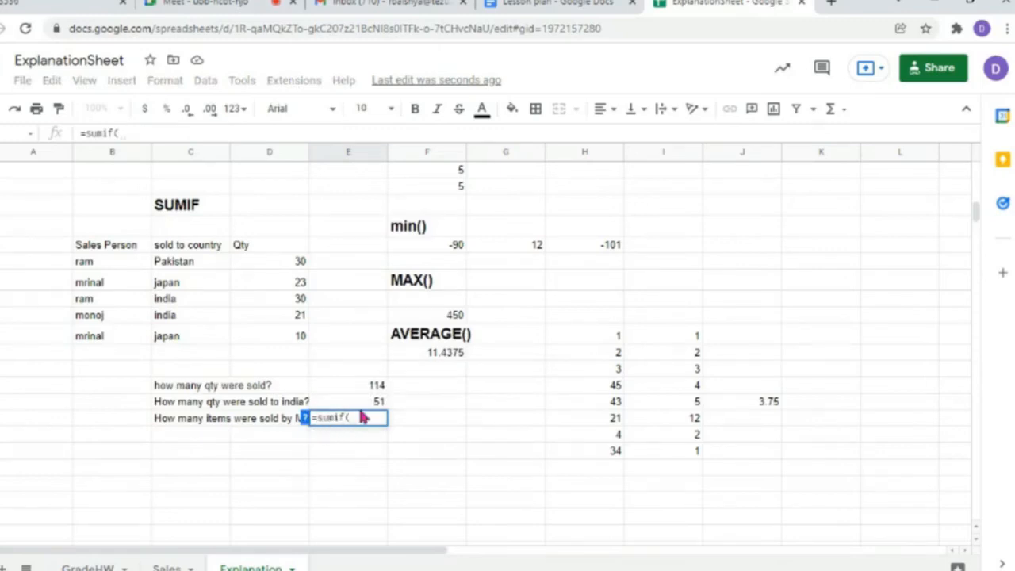
pyautogui.click(304, 418)
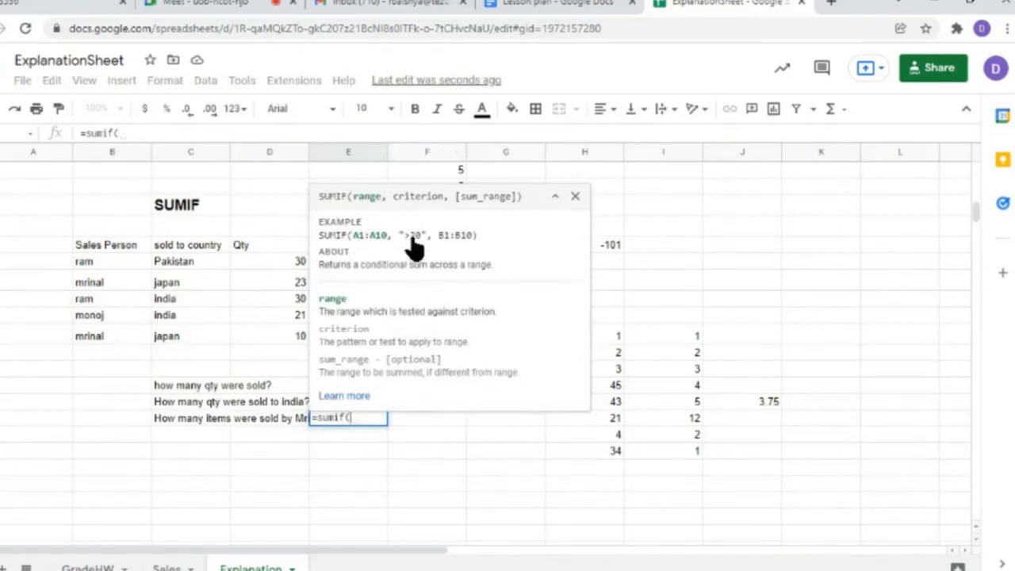
pyautogui.click(574, 196)
pyautogui.click(354, 418)
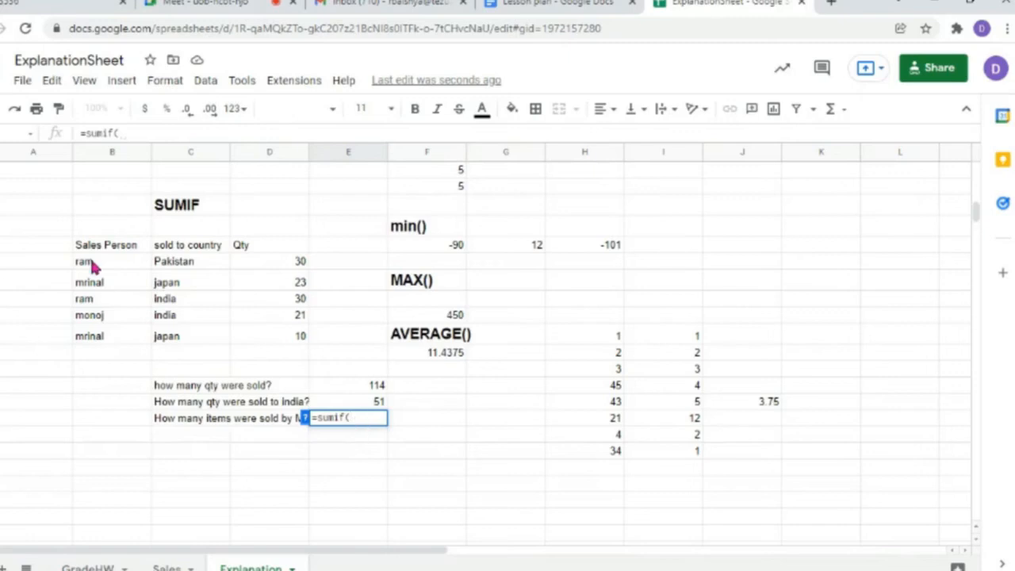
# - Complete the SUMIF with range B120:B124, a criterion equal to the second record's sales person and sum range D120:D124, and check the matching records
pyautogui.moveTo(91, 263); pyautogui.dragTo(97, 342)
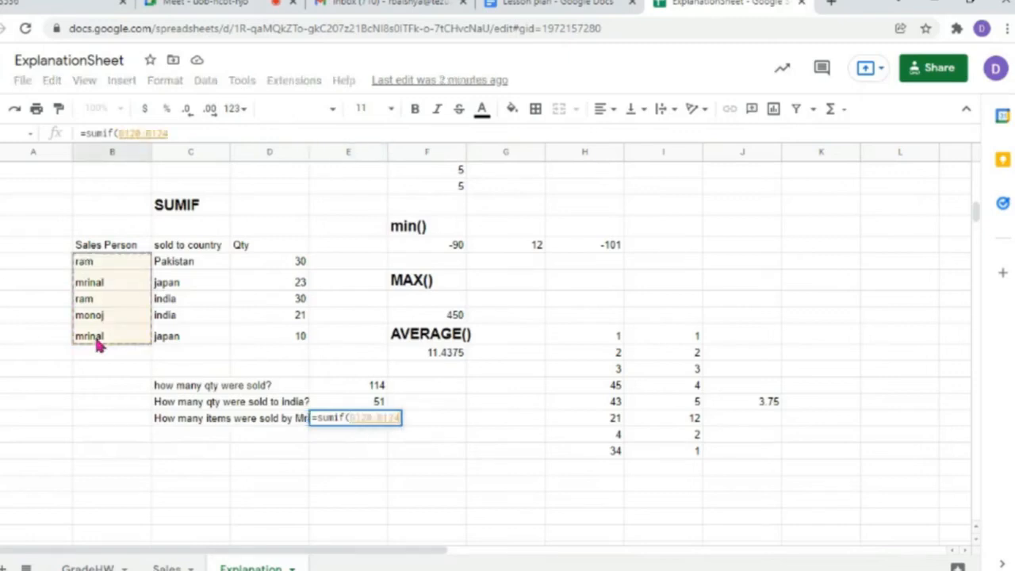
pyautogui.write(',""')
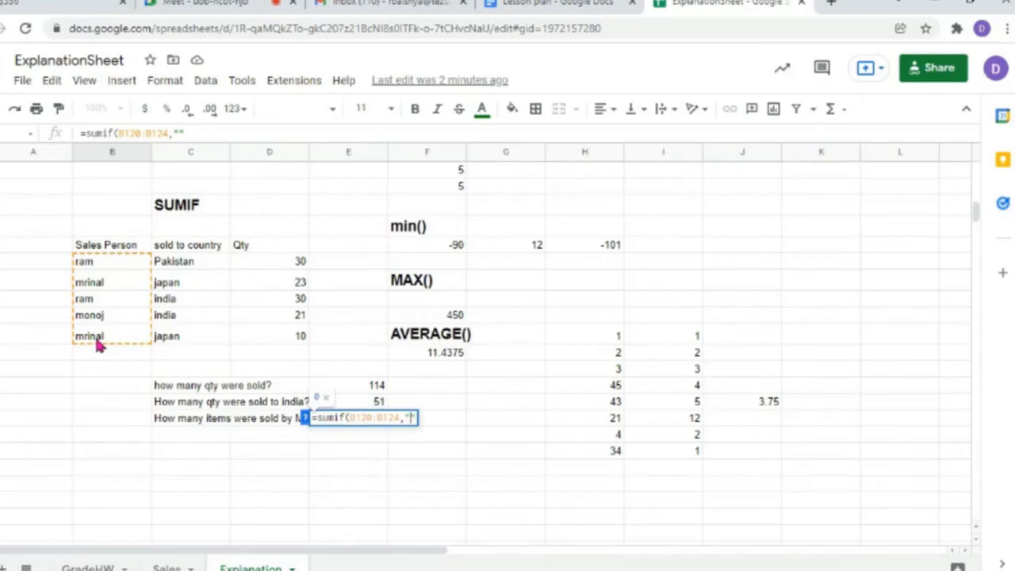
pyautogui.write('=mrinal"')
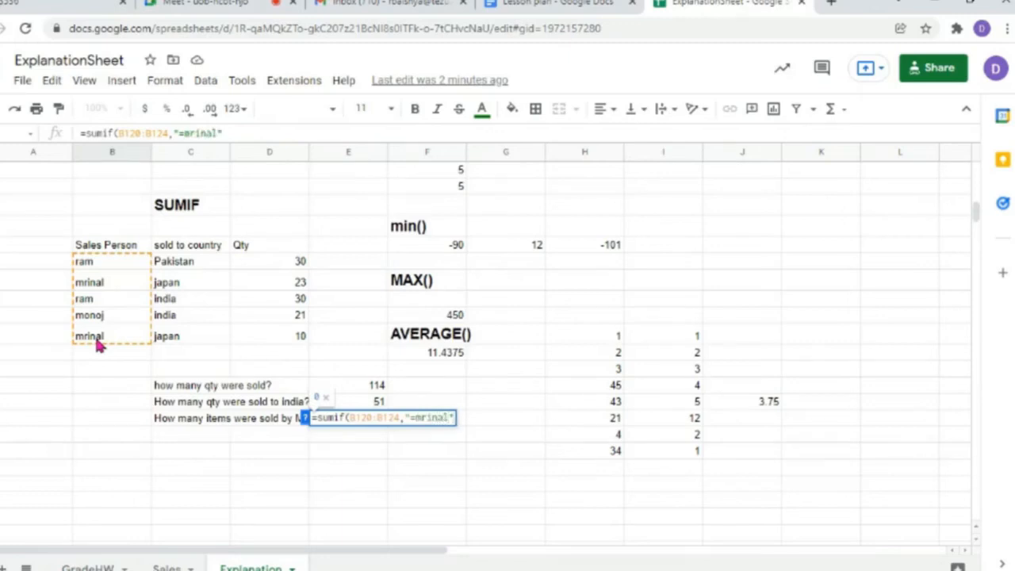
pyautogui.write(',')
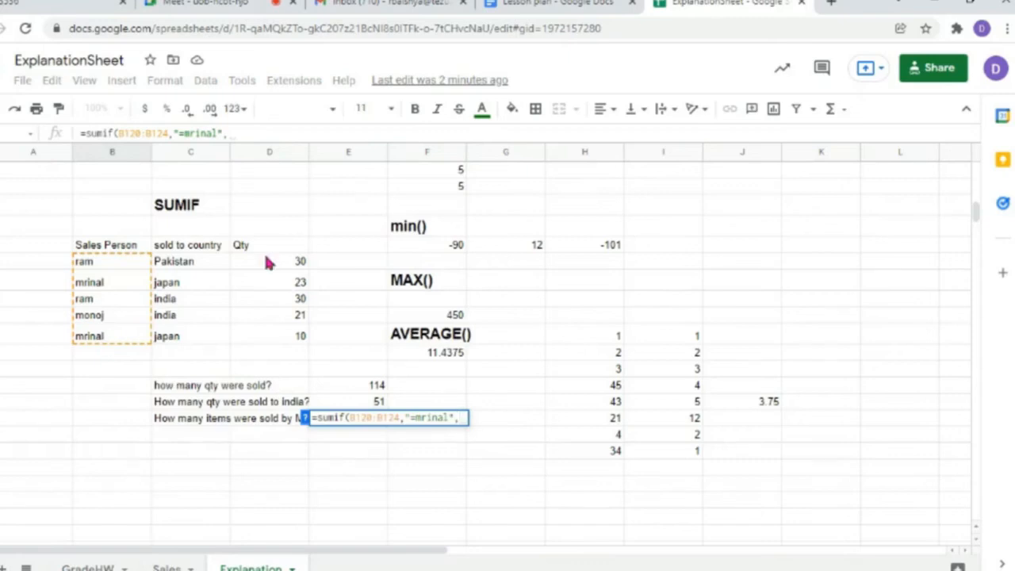
pyautogui.moveTo(269, 261); pyautogui.dragTo(289, 339)
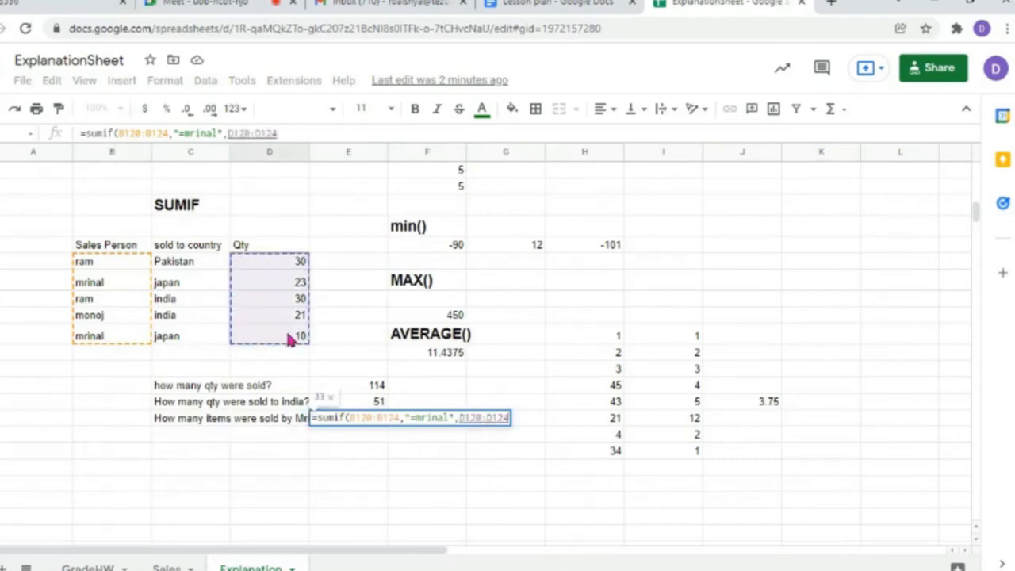
pyautogui.write(')')
pyautogui.press('Return')
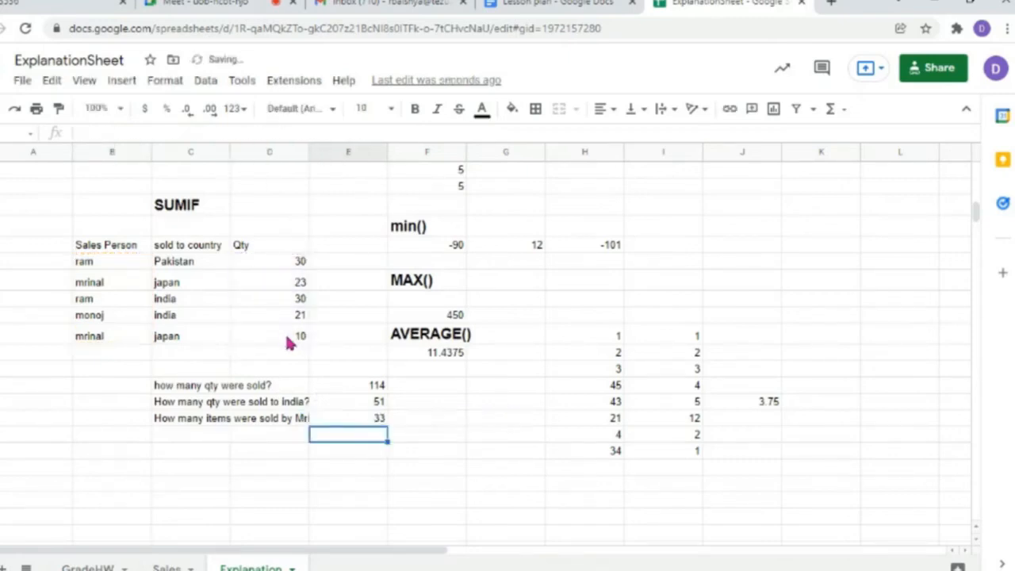
pyautogui.click(97, 285)
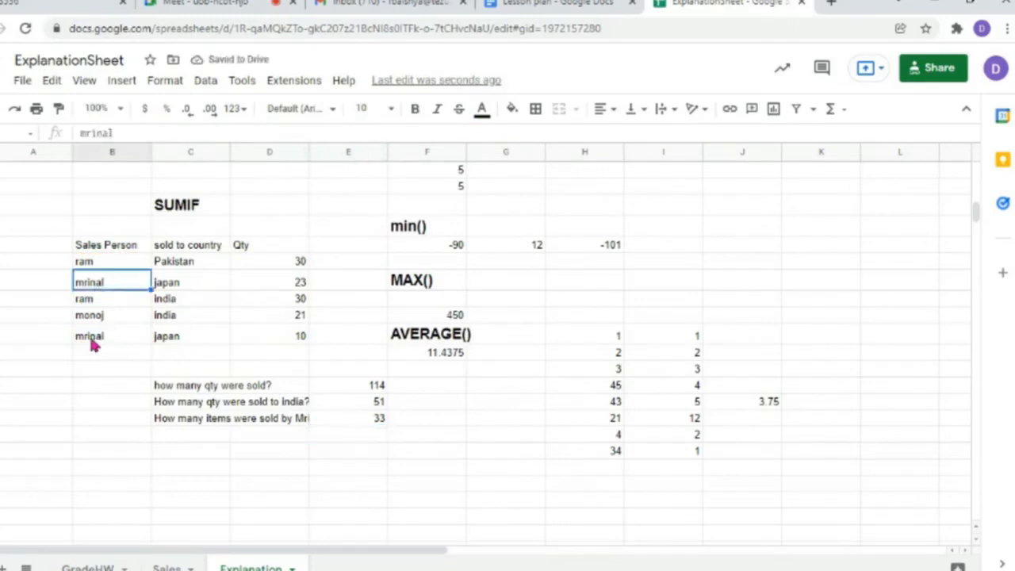
pyautogui.keyDown('ctrl'); pyautogui.click(91, 340); pyautogui.keyUp('ctrl')
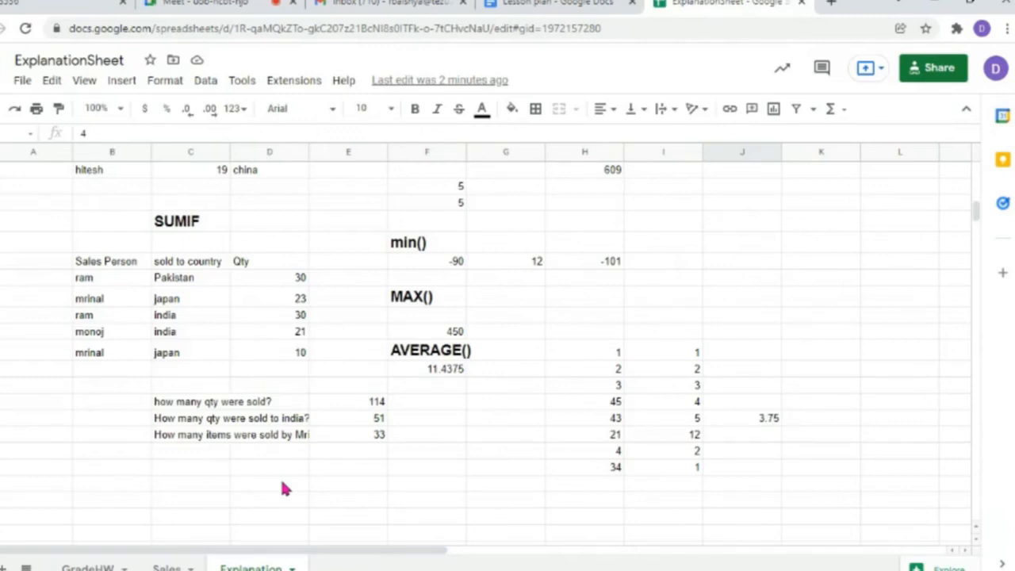
# - Select SUMIFS() in the Lesson plan document and enter it as a heading in column B of the Explanation sheet, below the questions
pyautogui.click(545, 4)
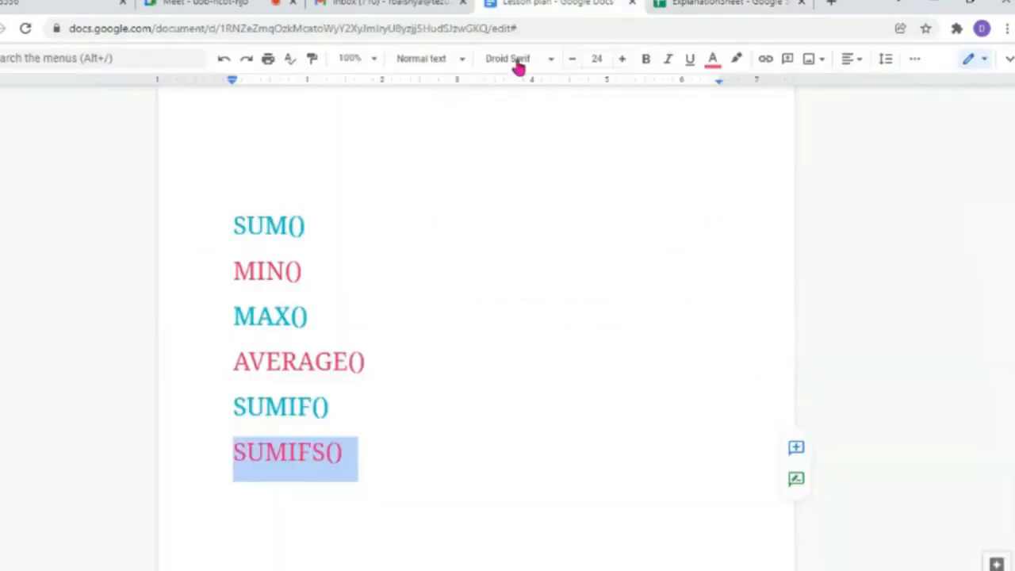
pyautogui.click(310, 503)
pyautogui.moveTo(240, 458); pyautogui.dragTo(351, 469)
pyautogui.click(710, 7)
pyautogui.doubleClick(166, 484)
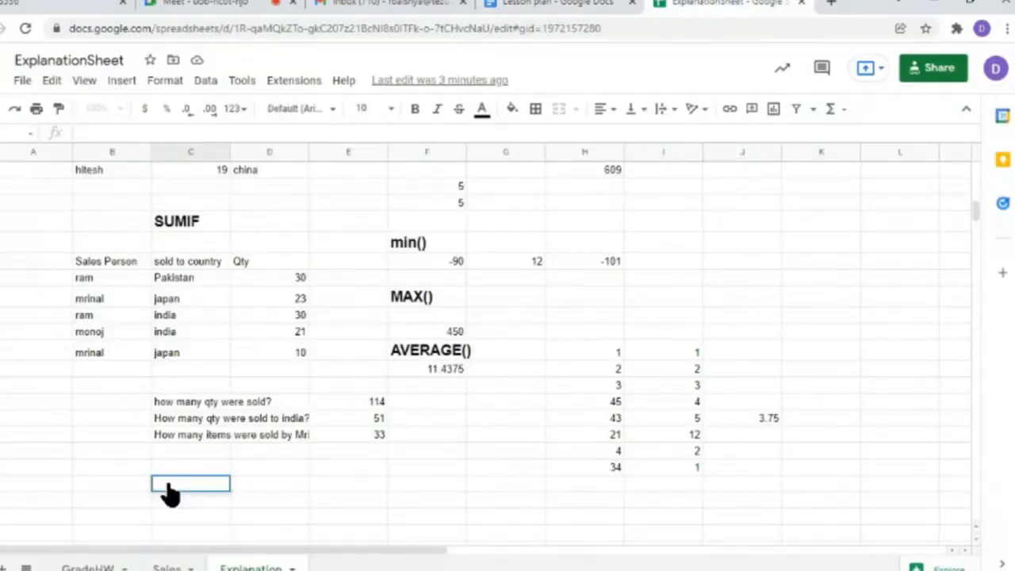
pyautogui.doubleClick(83, 485)
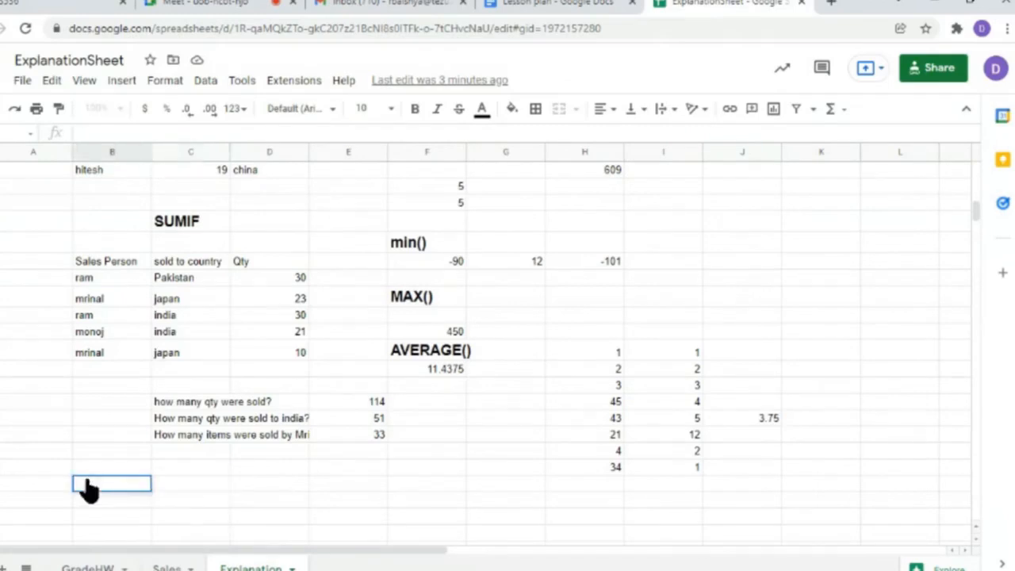
pyautogui.write('SUMIFS()')
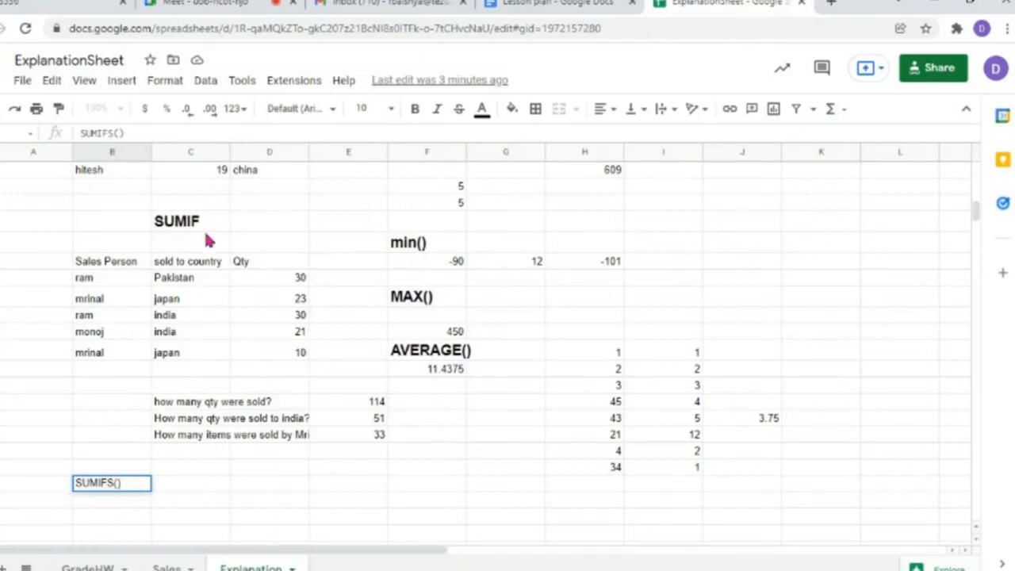
# - Copy the formatting of the SUMIF heading onto the SUMIFS() heading
pyautogui.click(186, 226)
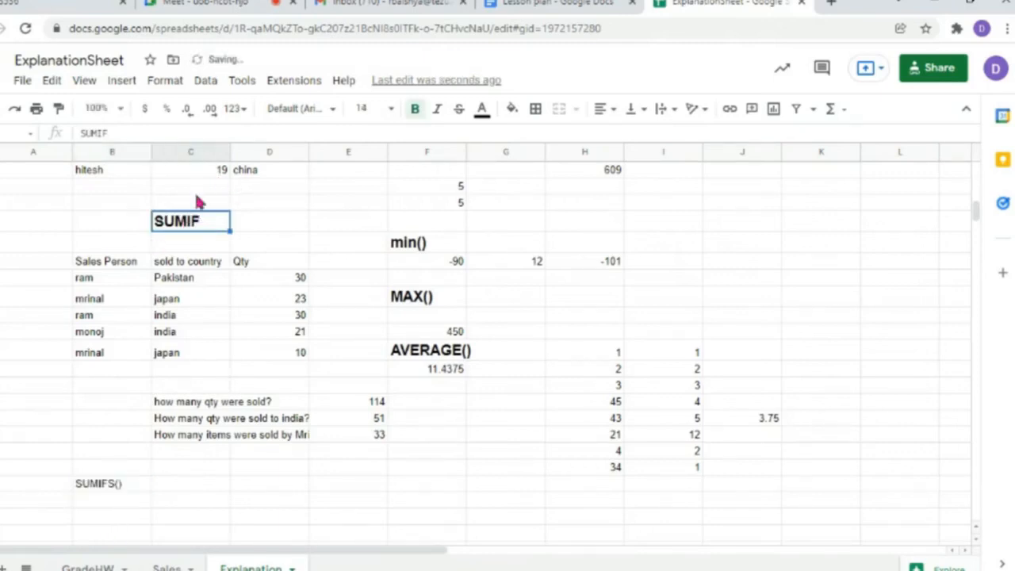
pyautogui.click(59, 111)
pyautogui.moveTo(133, 491); pyautogui.dragTo(61, 483)
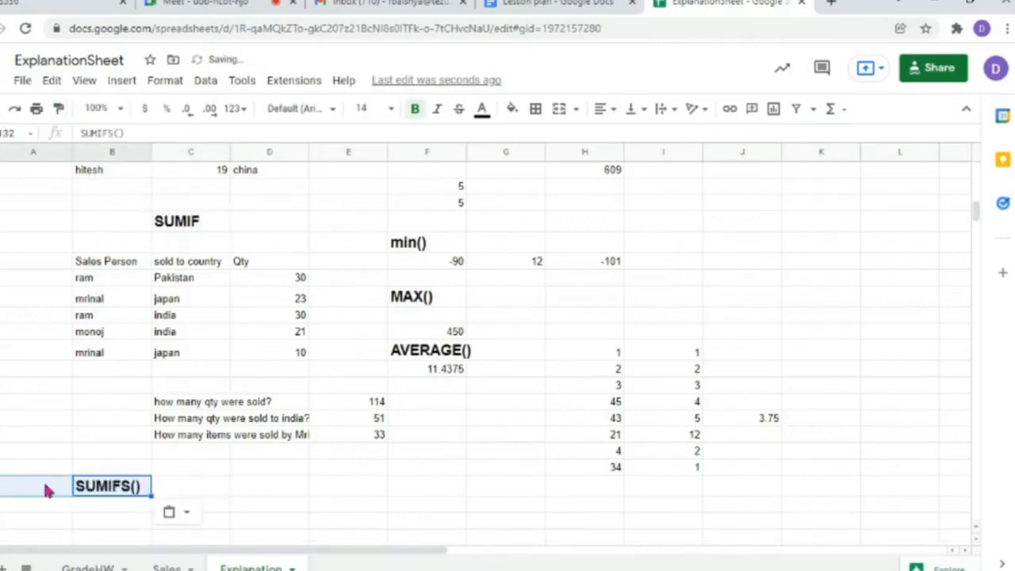
pyautogui.click(177, 487)
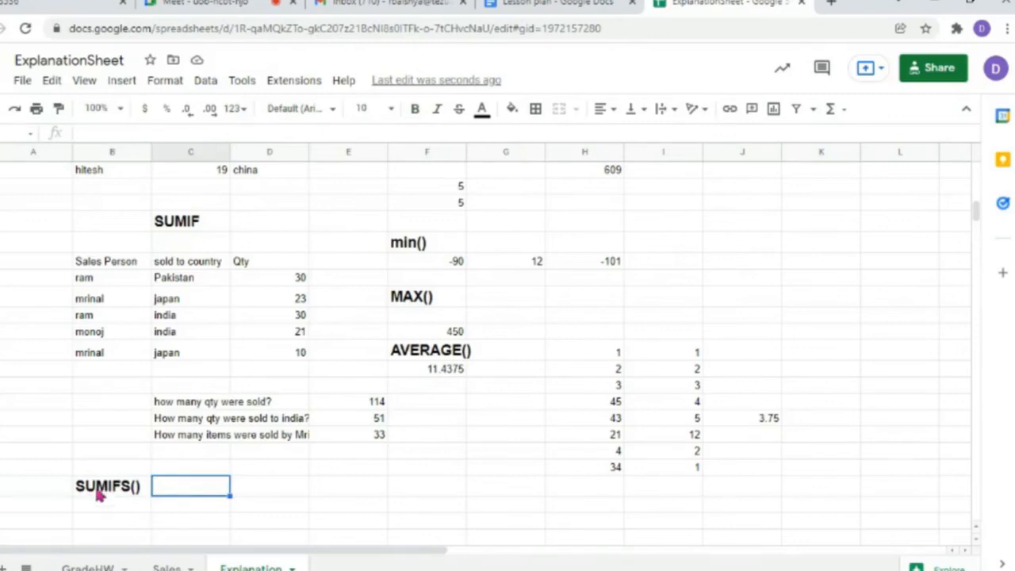
# - Compare the SUMIF and SUMIFS() headings, examining the extra letter S in the second function's name
pyautogui.click(104, 495)
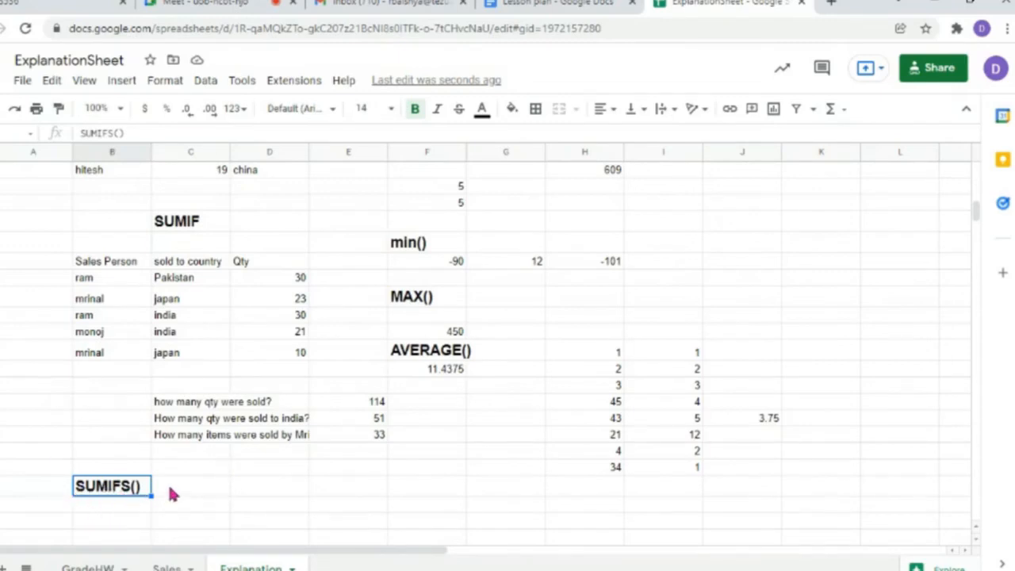
pyautogui.doubleClick(161, 232)
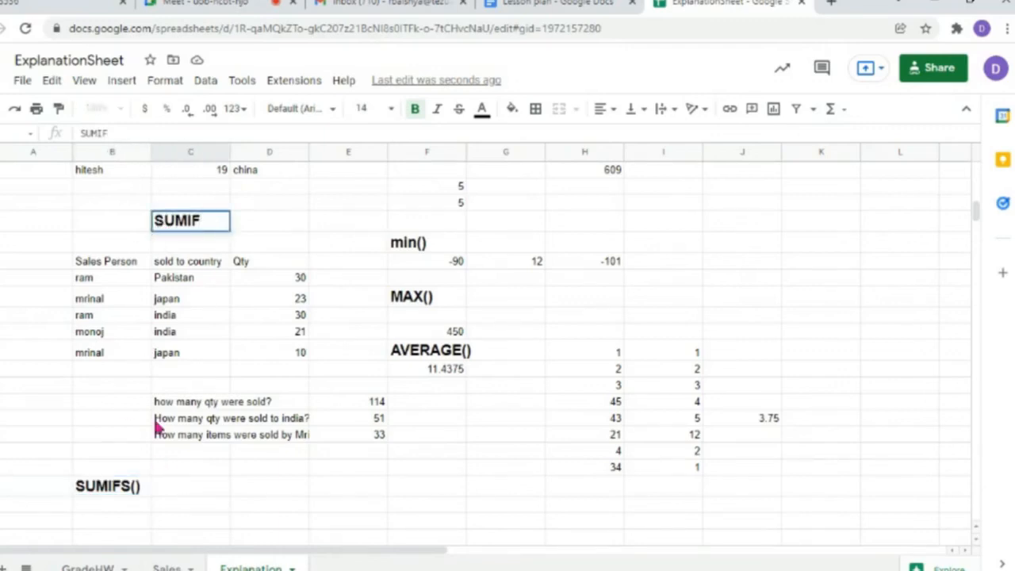
pyautogui.click(123, 491)
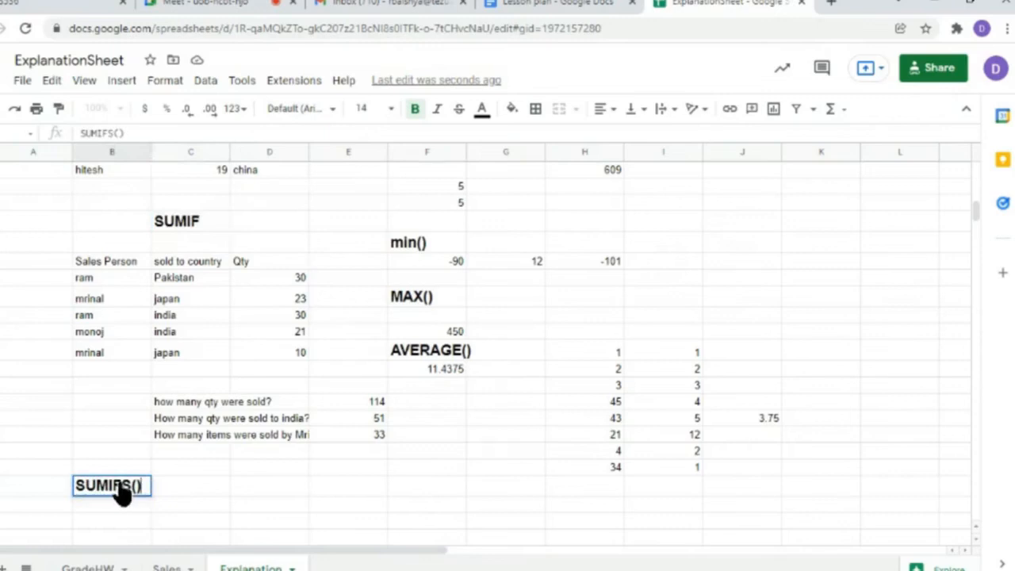
pyautogui.doubleClick(118, 501)
pyautogui.moveTo(122, 495); pyautogui.dragTo(132, 497)
pyautogui.scroll(-1, 196, 396)
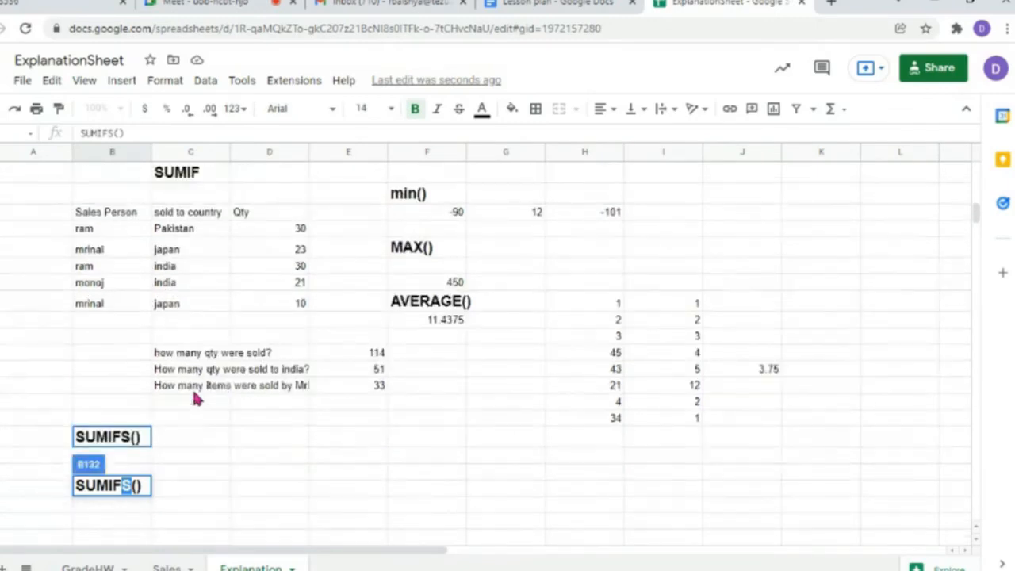
pyautogui.scroll(1, 194, 392)
# - Start a formula with =sumifs( in the cell beside the SUMIFS() heading and examine the function's argument syntax
pyautogui.click(177, 492)
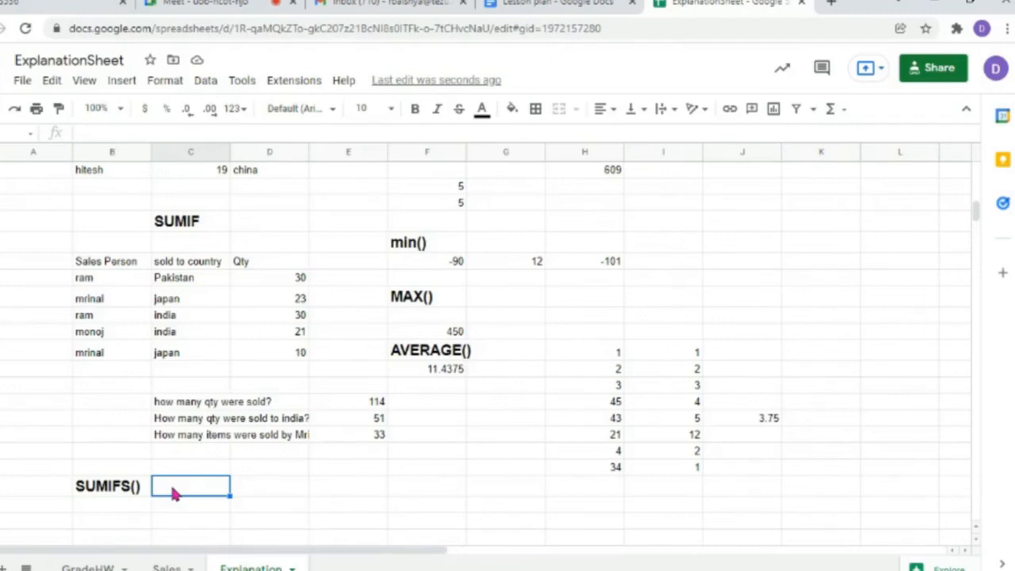
pyautogui.scroll(-3, 498, 476)
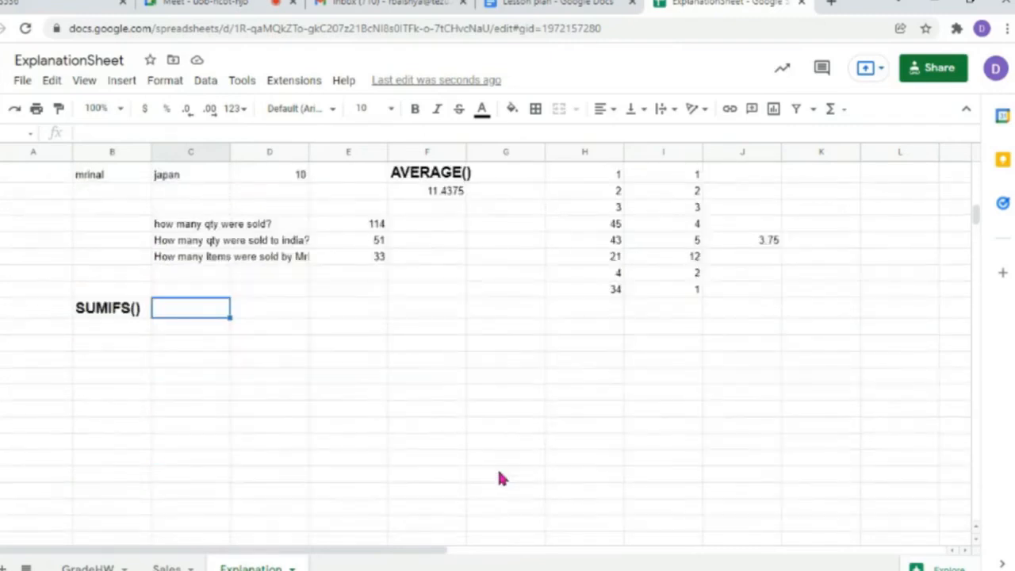
pyautogui.write('=')
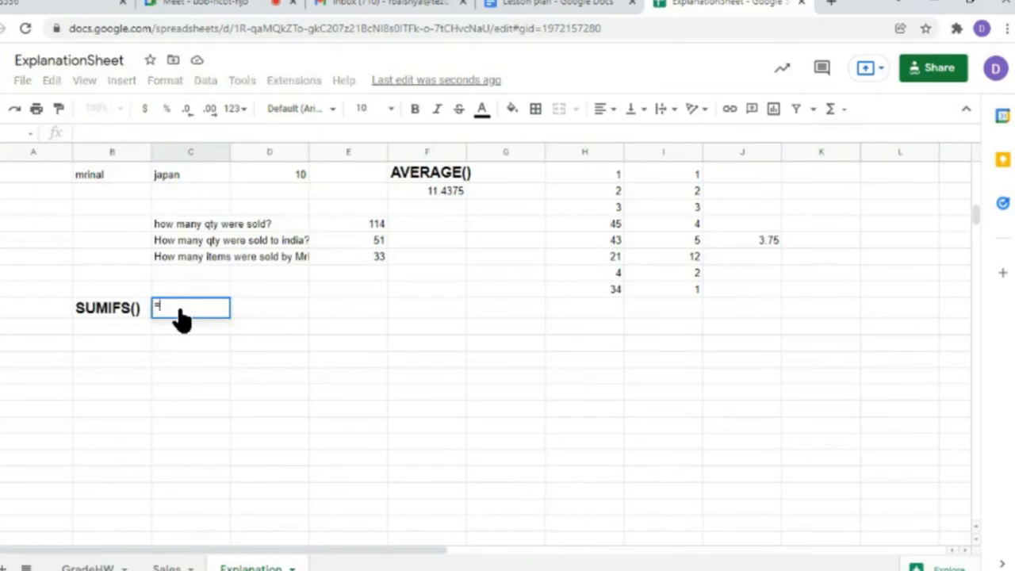
pyautogui.write('sumifs(')
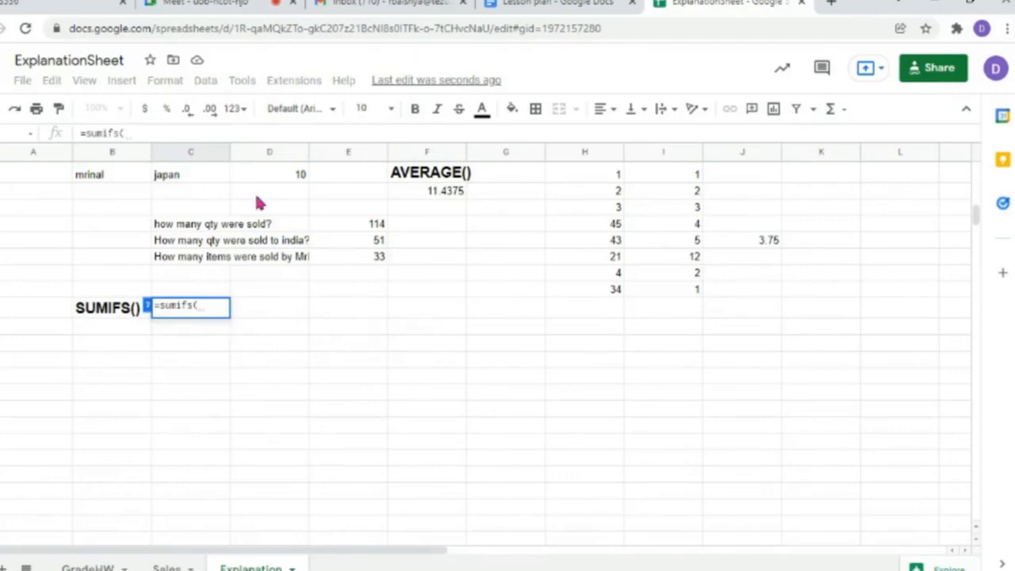
pyautogui.click(148, 307)
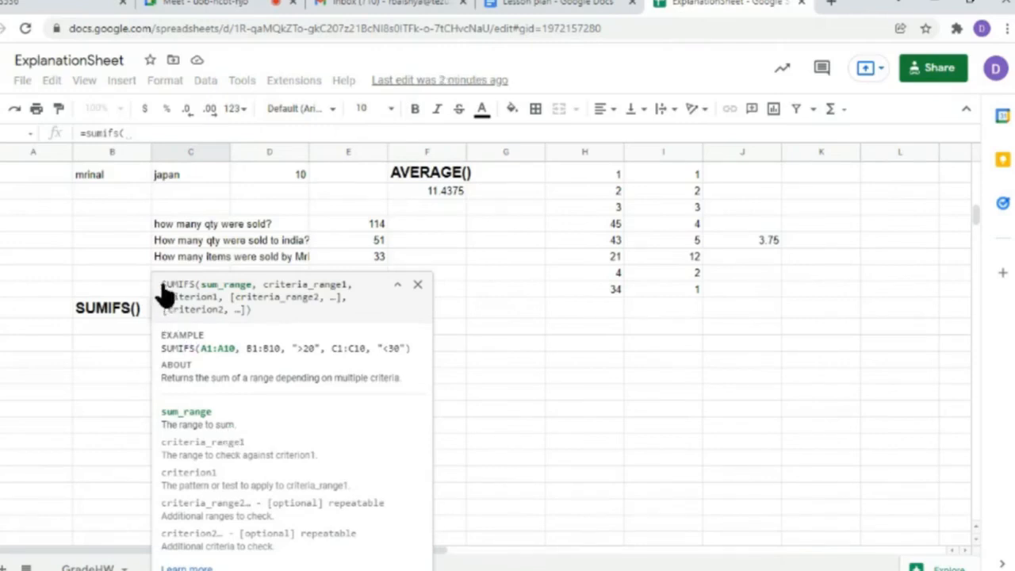
pyautogui.moveTo(160, 283); pyautogui.dragTo(256, 316)
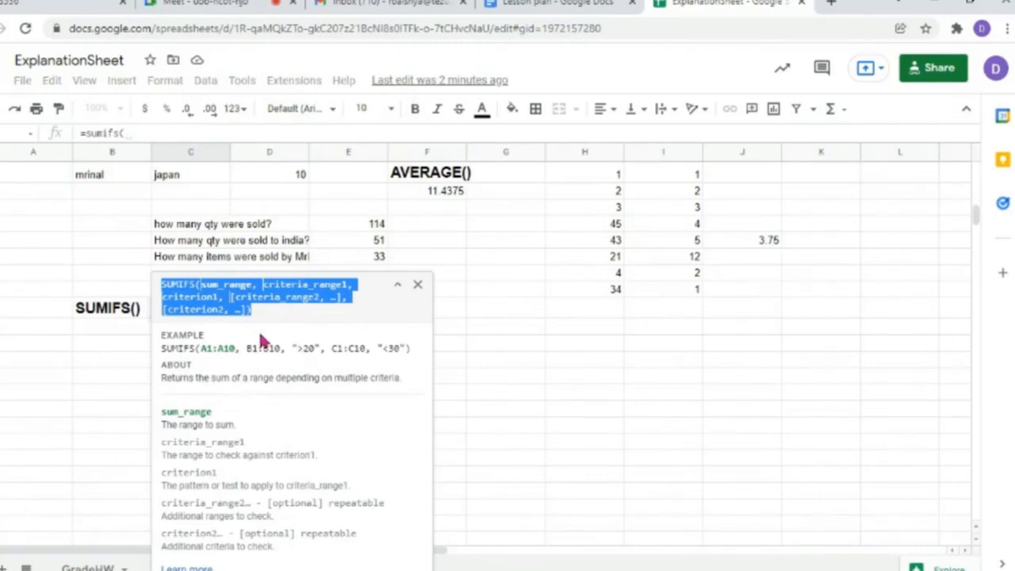
pyautogui.click(477, 390)
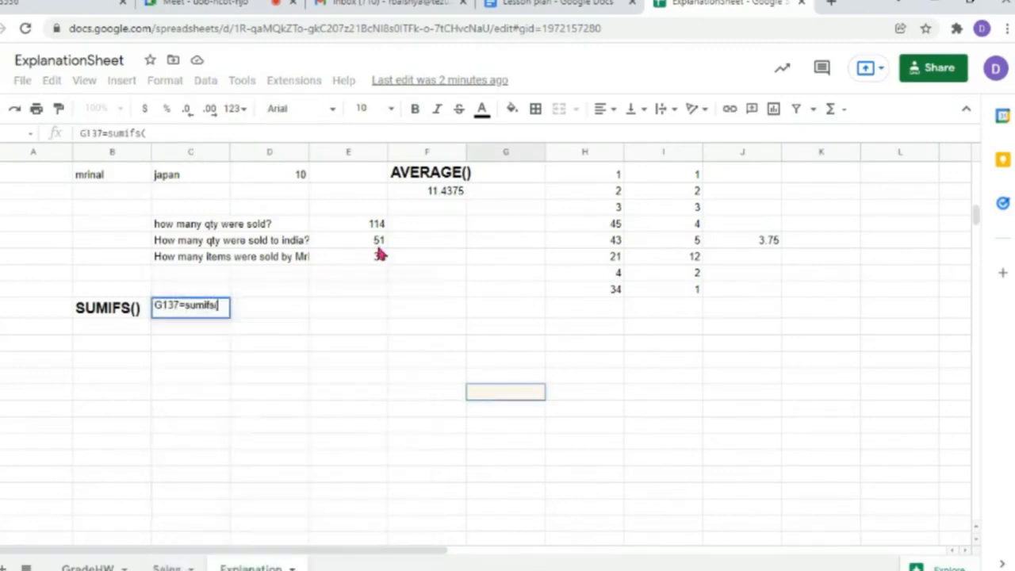
pyautogui.click(169, 361)
# - Remove the stray G137 reference from the cell beside the SUMIFS() heading so that its content starts with =sumifs(
pyautogui.click(199, 317)
pyautogui.doubleClick(200, 317)
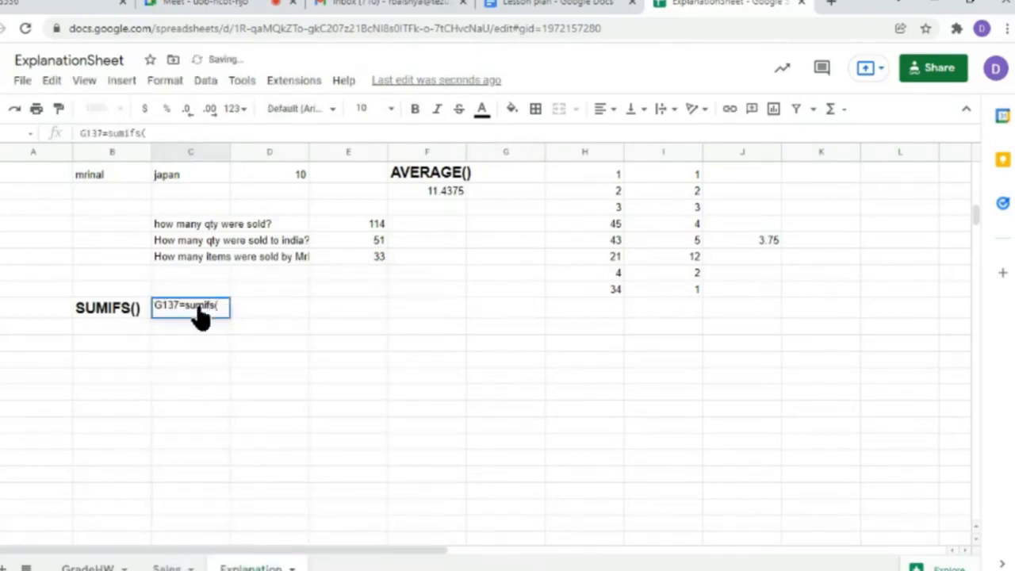
pyautogui.click(178, 306)
pyautogui.press('BackSpace')
pyautogui.press('BackSpace')
pyautogui.press('BackSpace')
pyautogui.press('BackSpace')
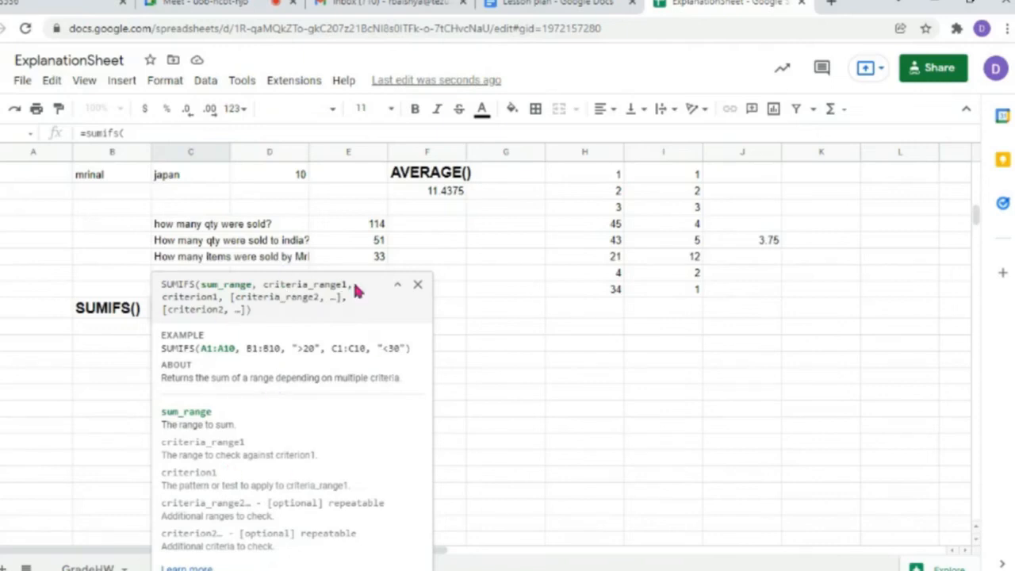
# - Examine the criteria_range1 and criterion1 arguments in the SUMIFS syntax help, and how they follow sum_range
pyautogui.moveTo(355, 287); pyautogui.dragTo(259, 287)
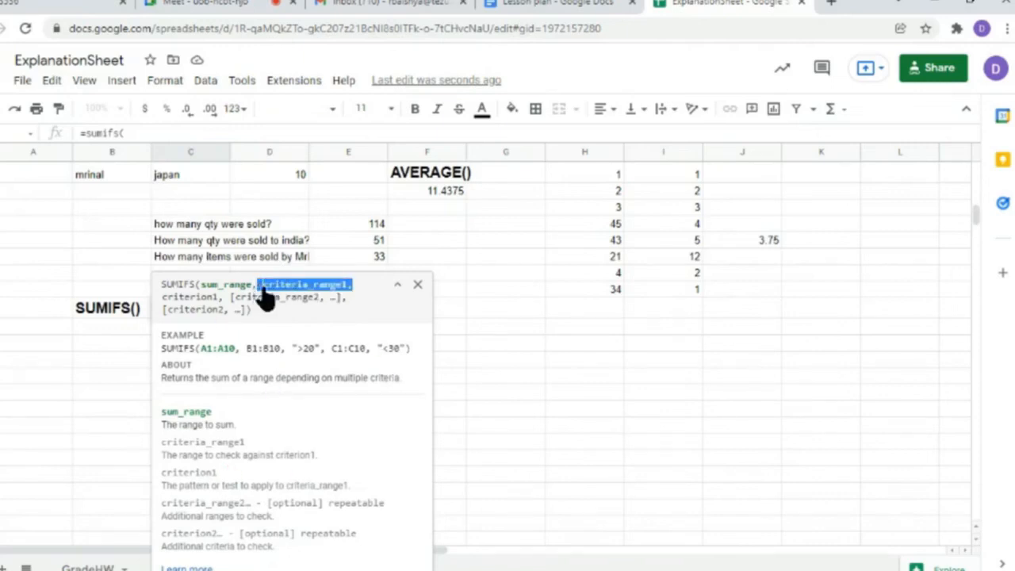
pyautogui.click(227, 309)
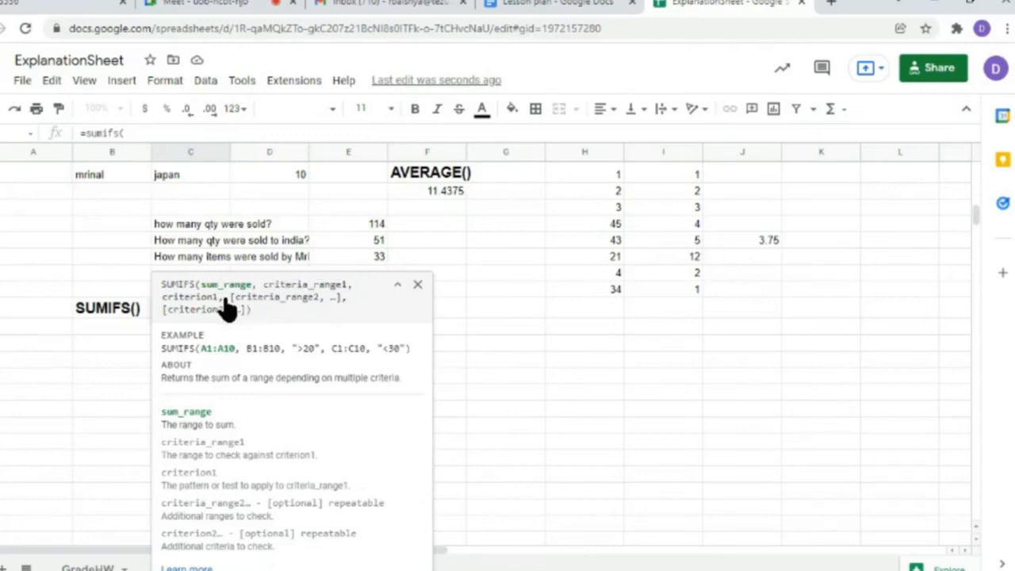
pyautogui.moveTo(225, 302); pyautogui.dragTo(162, 306)
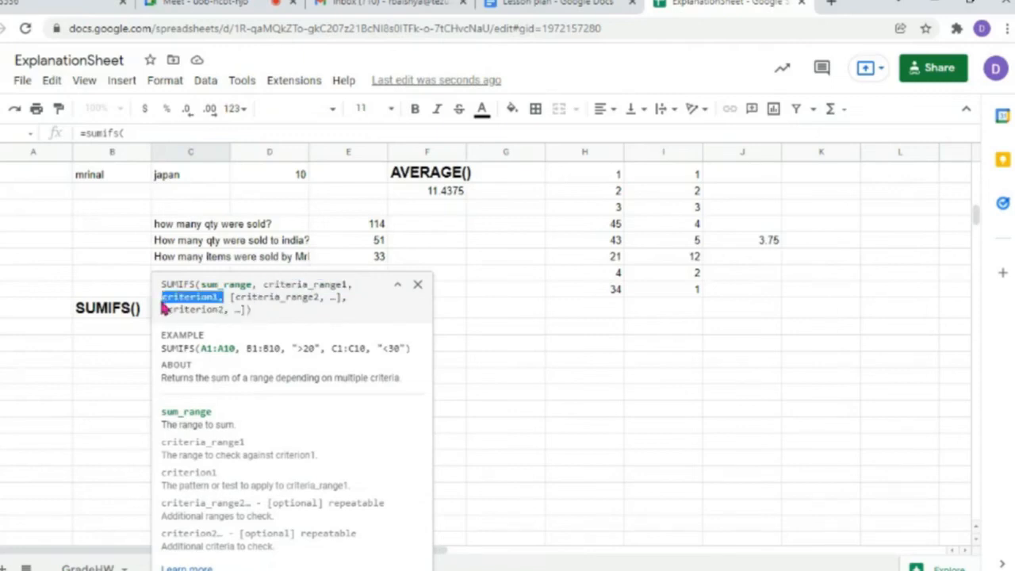
pyautogui.moveTo(264, 285); pyautogui.dragTo(357, 290)
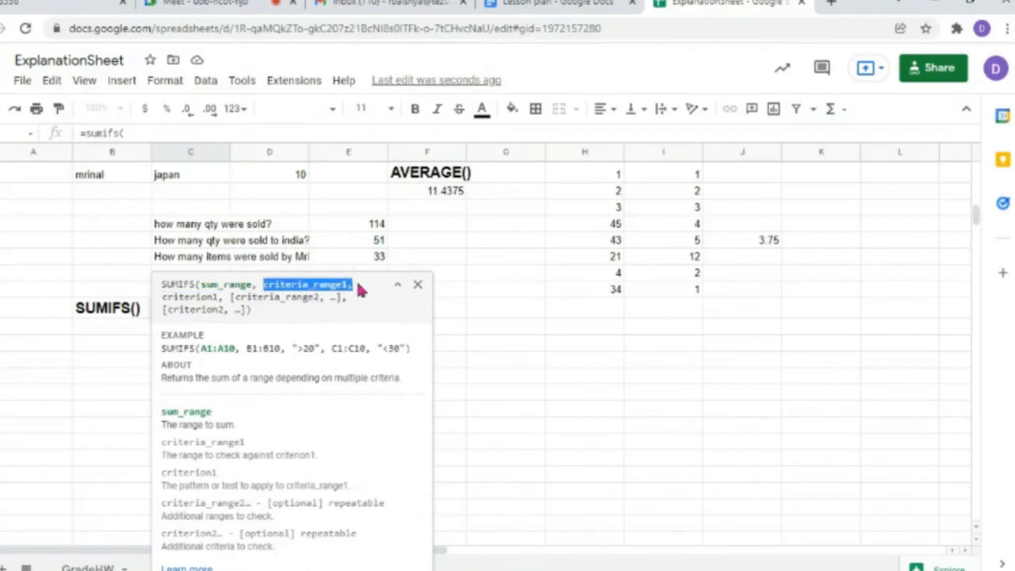
pyautogui.moveTo(163, 298); pyautogui.dragTo(230, 301)
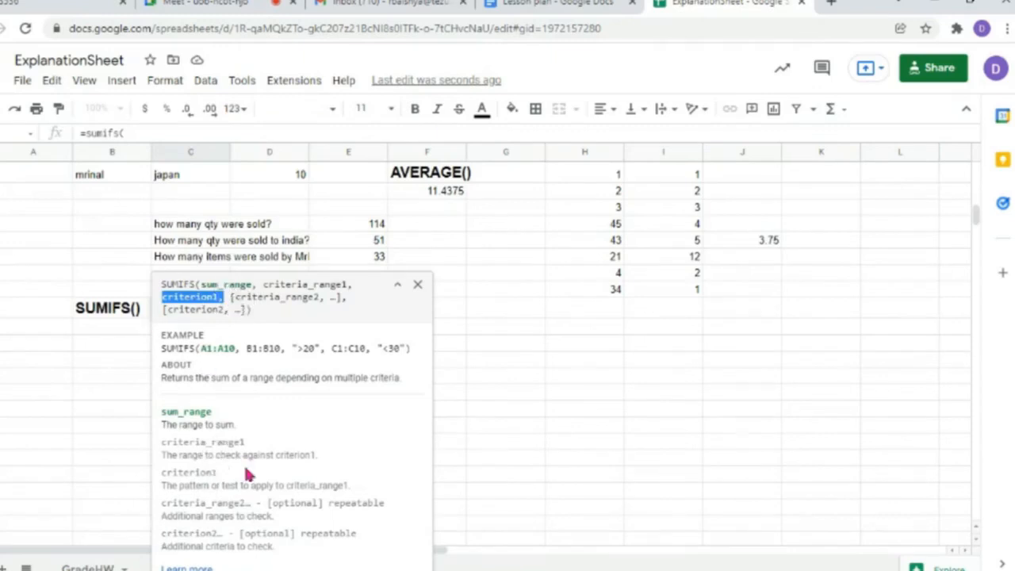
pyautogui.moveTo(262, 284); pyautogui.dragTo(358, 290)
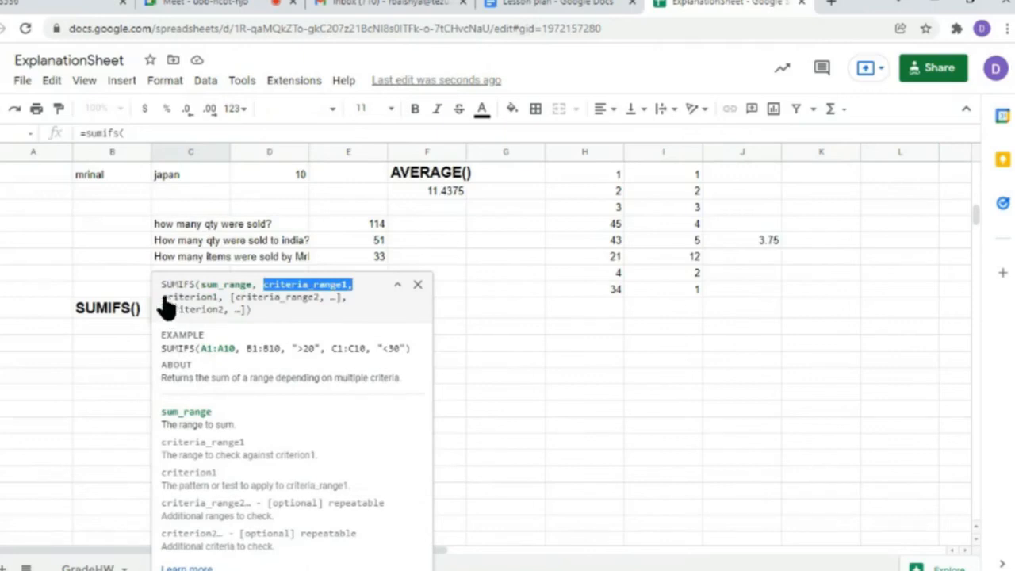
pyautogui.moveTo(162, 296); pyautogui.dragTo(217, 302)
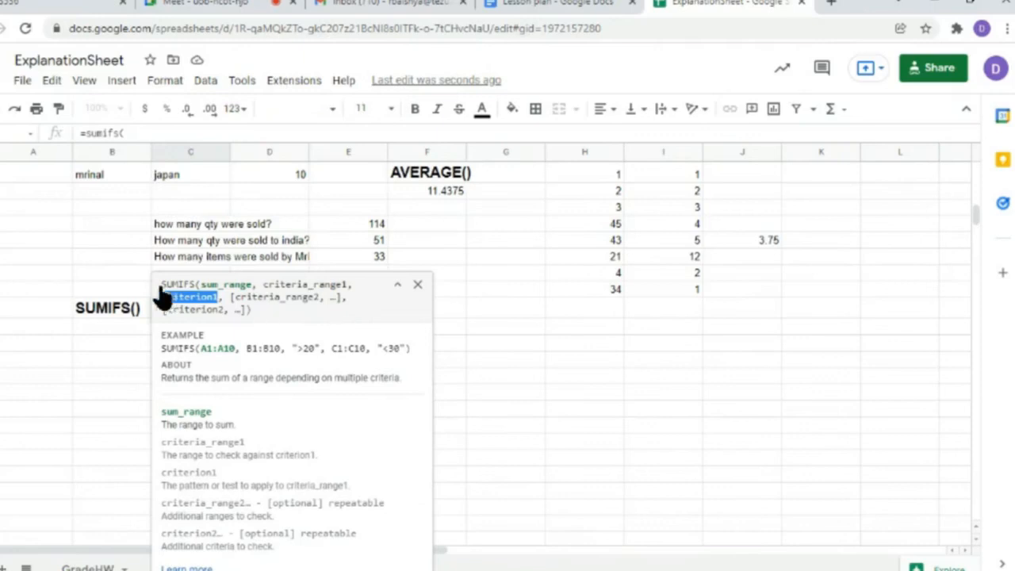
pyautogui.moveTo(162, 284); pyautogui.dragTo(220, 308)
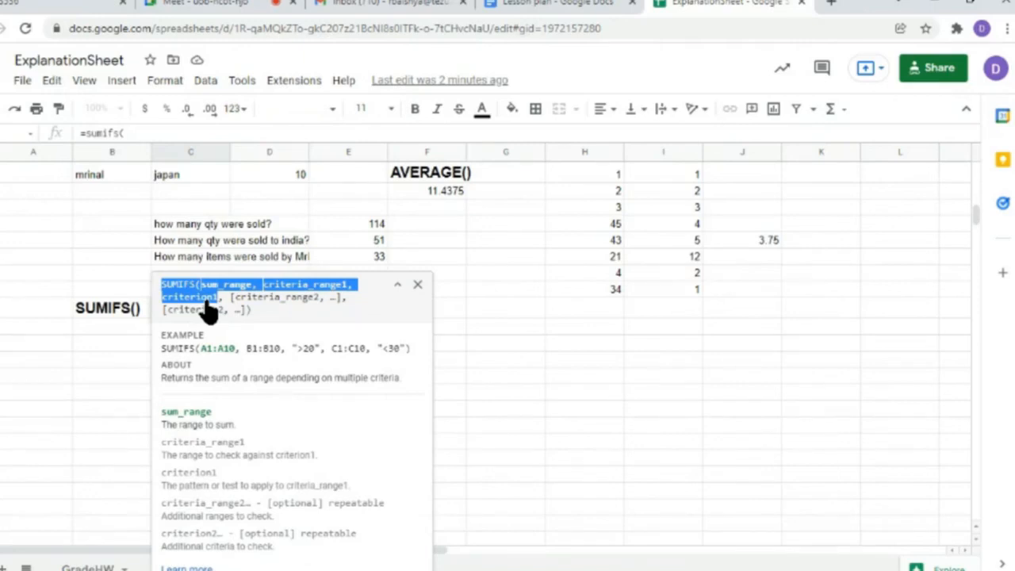
# - Clear the unfinished formula from the cell beside the SUMIFS() heading, leaving that cell empty
pyautogui.click(108, 330)
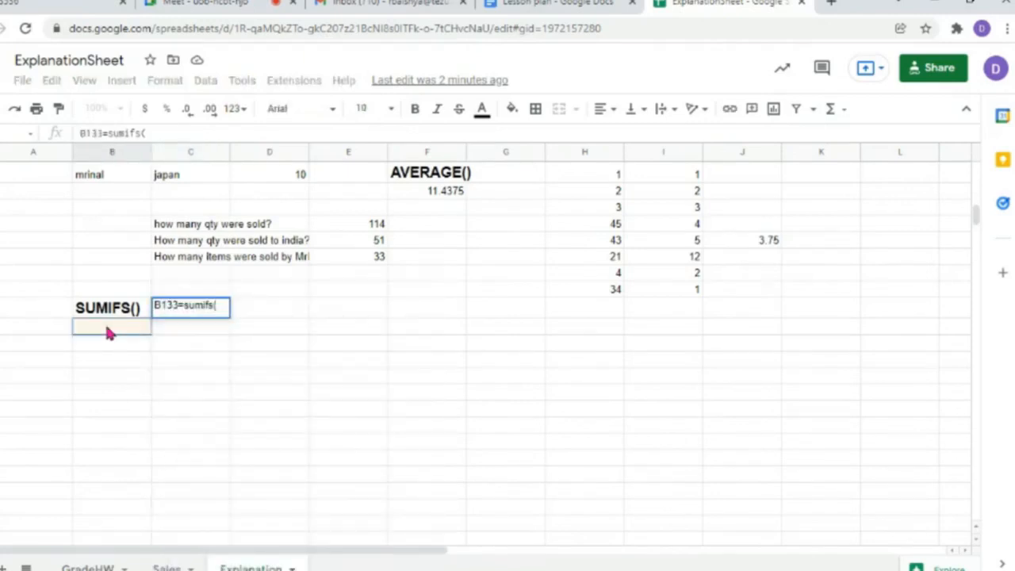
pyautogui.press('Escape')
pyautogui.doubleClick(191, 313)
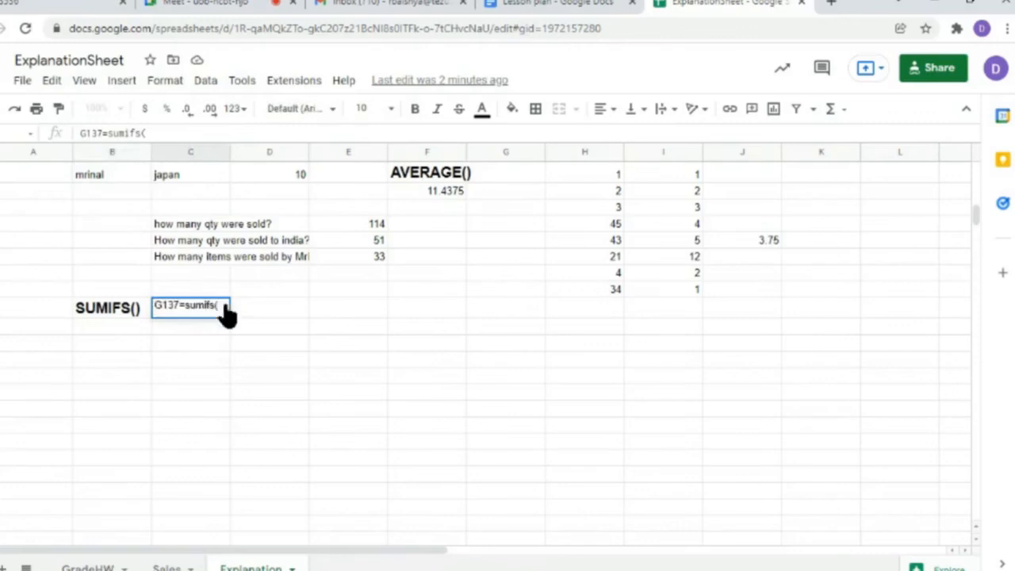
pyautogui.moveTo(226, 314); pyautogui.dragTo(155, 309)
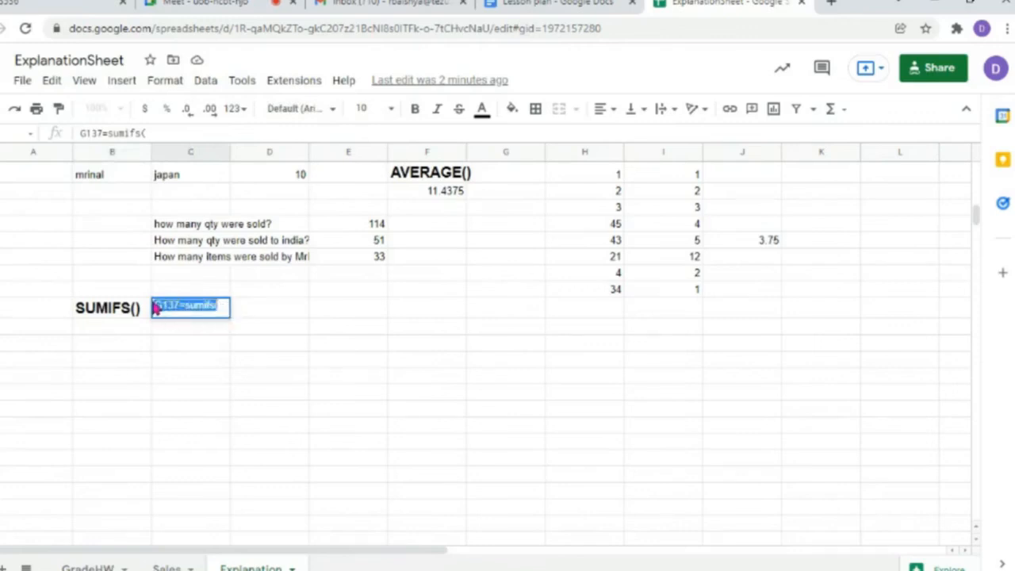
pyautogui.press('BackSpace')
pyautogui.write('=sum')
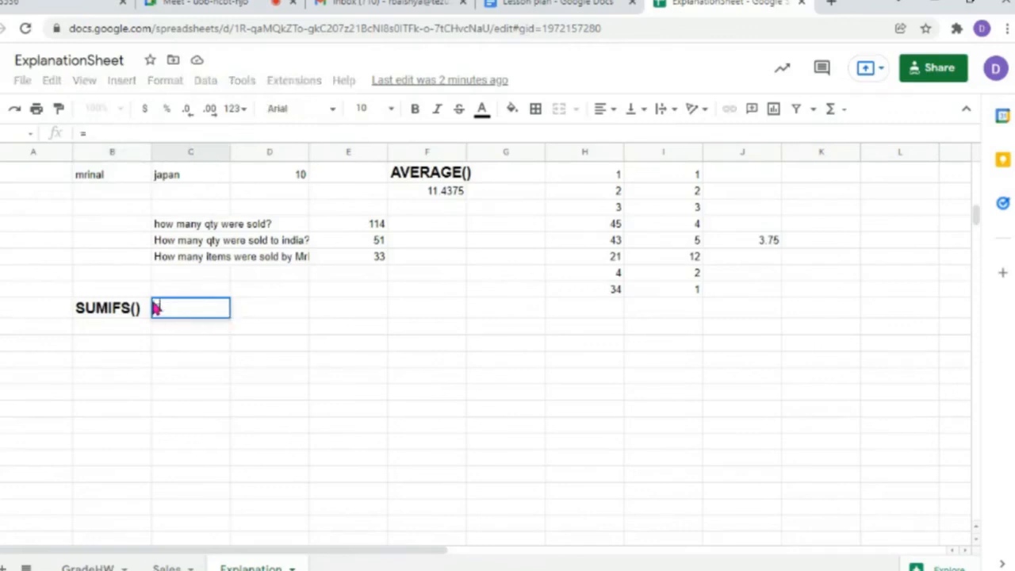
pyautogui.press('BackSpace')
pyautogui.press('BackSpace')
pyautogui.press('BackSpace')
pyautogui.press('BackSpace')
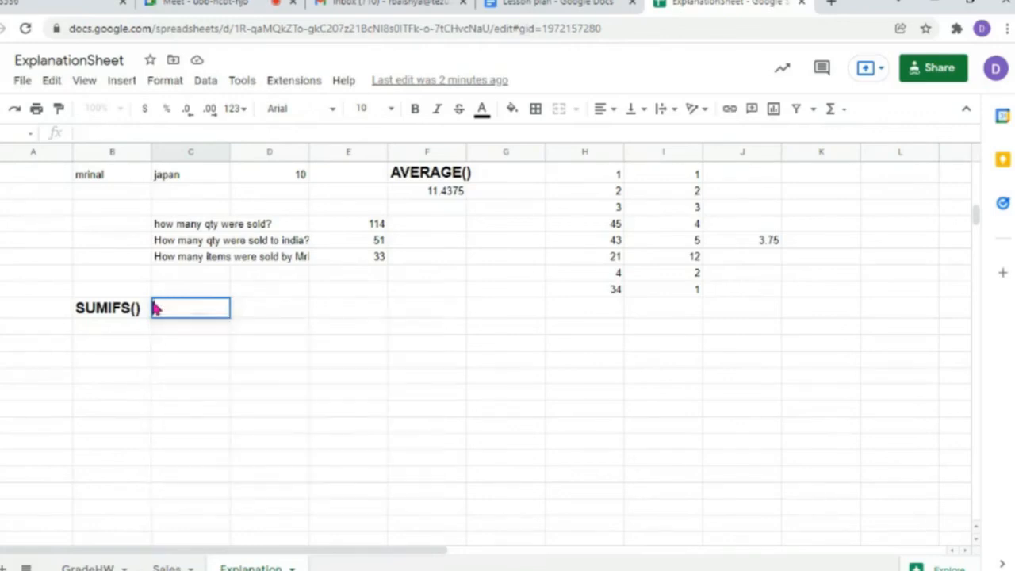
pyautogui.click(115, 331)
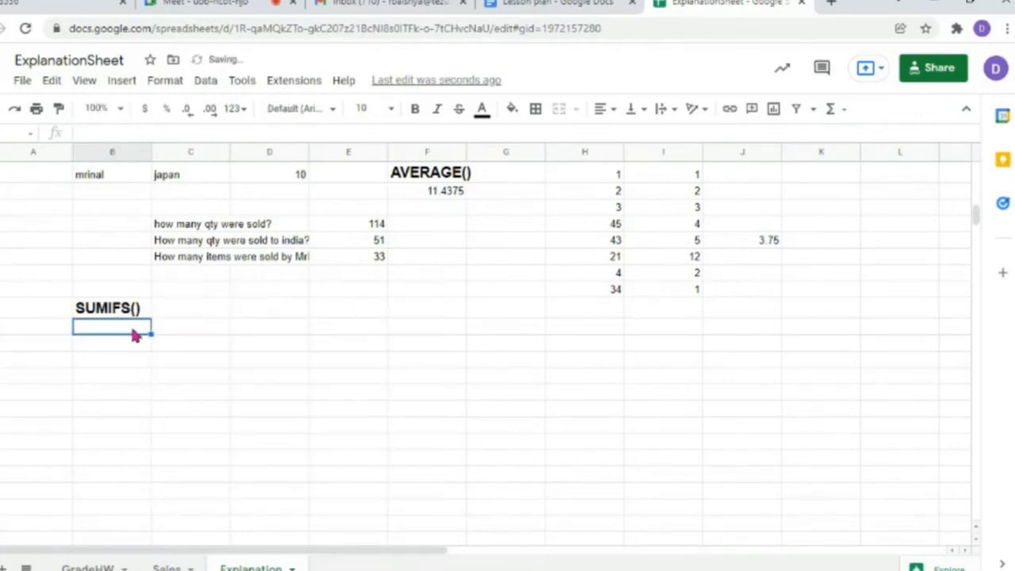
# - Review the SUM formula for the total quantity sold and the SUMIF formula for the quantity sold to india
pyautogui.scroll(3, 133, 334)
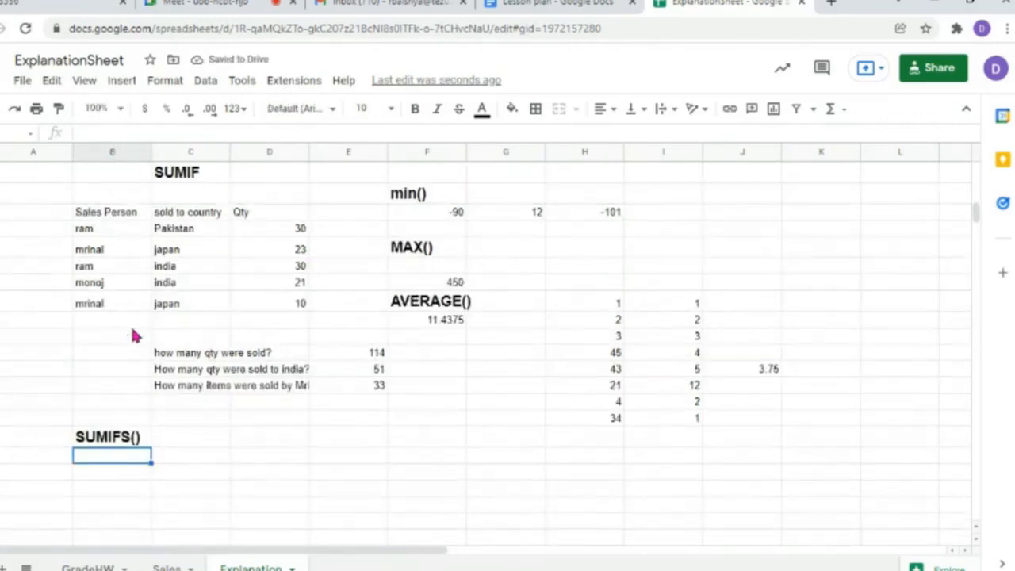
pyautogui.click(210, 353)
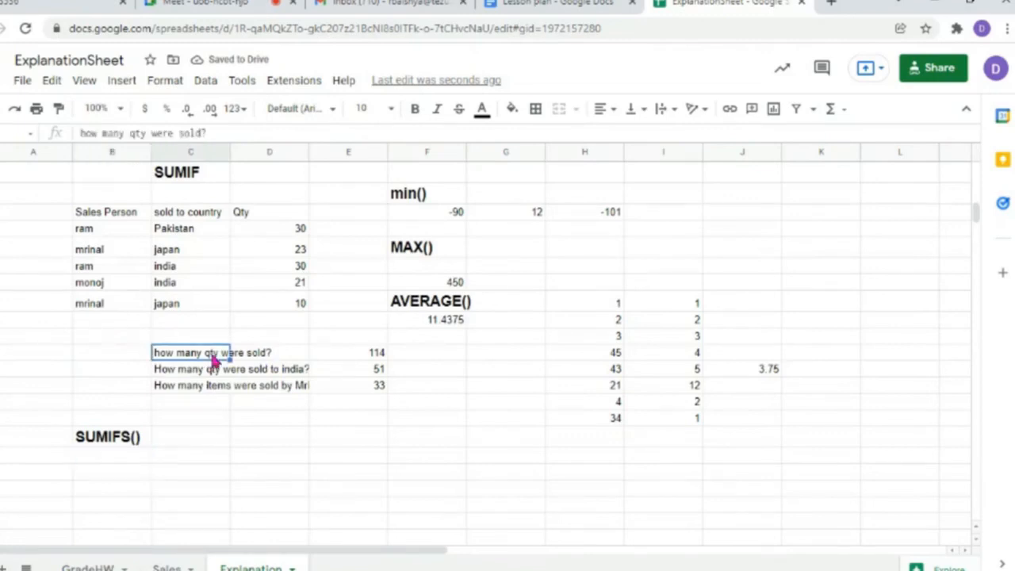
pyautogui.click(359, 356)
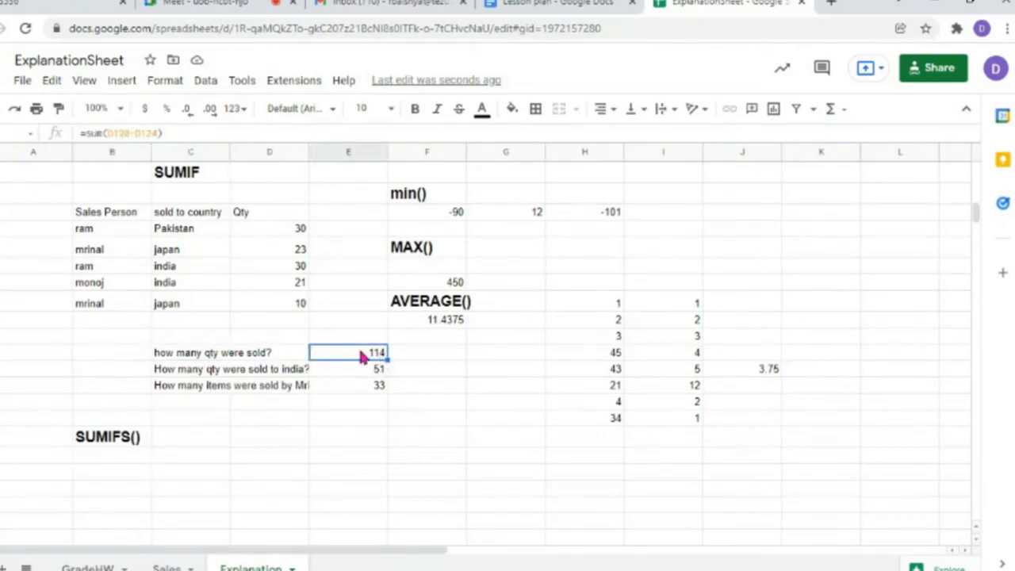
pyautogui.doubleClick(373, 356)
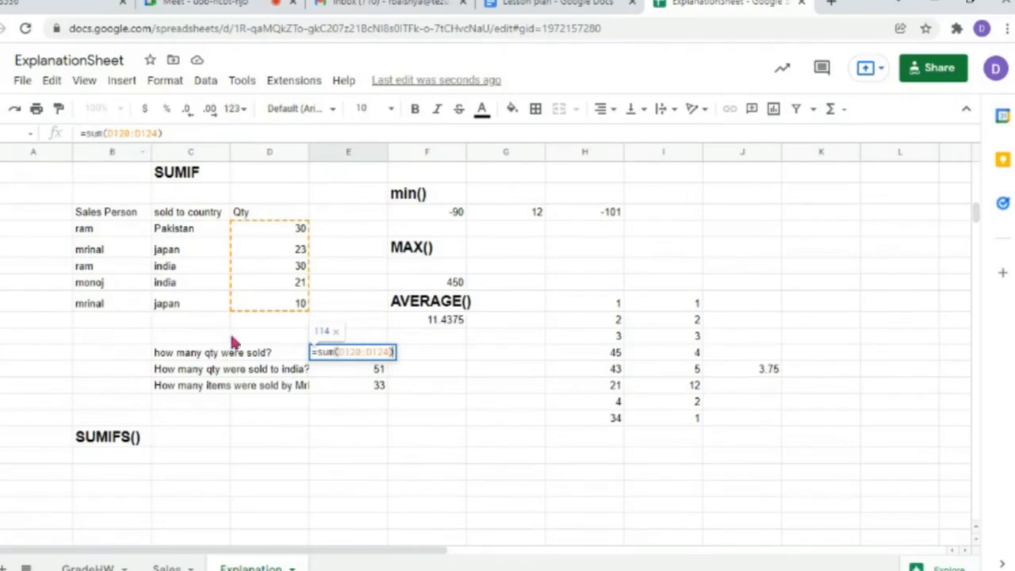
pyautogui.click(235, 373)
pyautogui.click(239, 388)
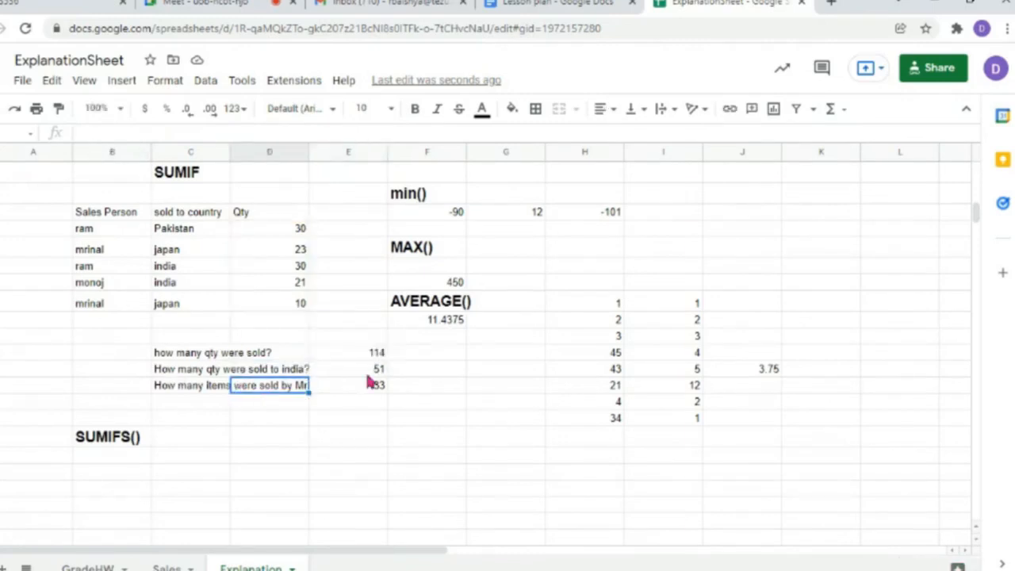
pyautogui.click(362, 375)
pyautogui.doubleClick(362, 376)
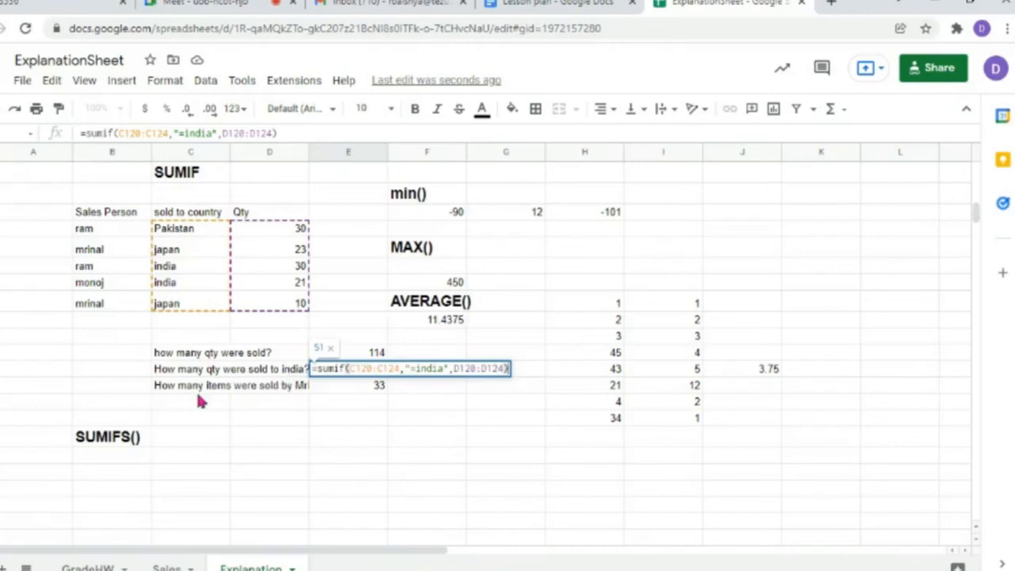
pyautogui.click(263, 387)
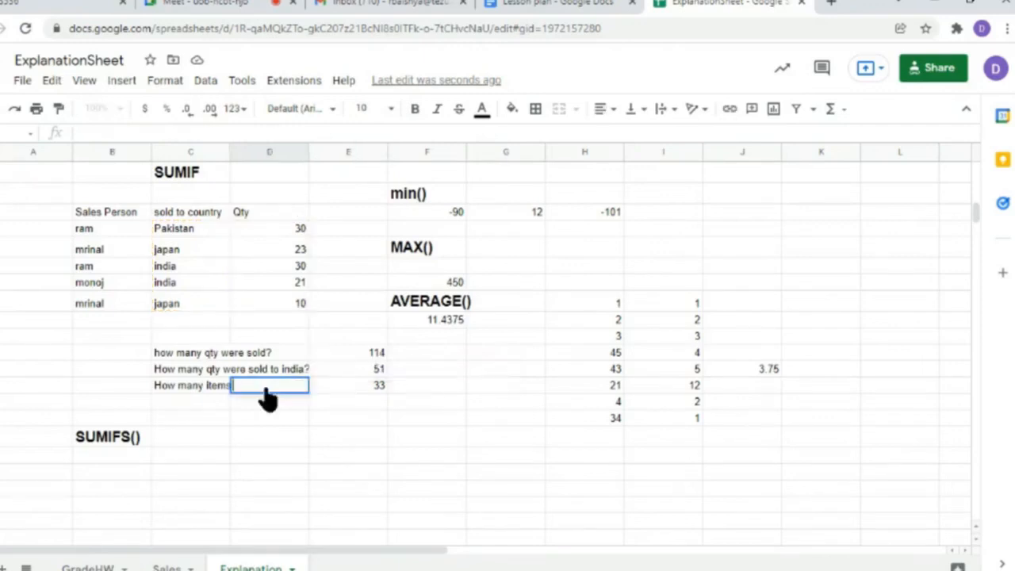
# - Widen column D so that the full text of the question about items sold by one sales person fits
pyautogui.click(252, 440)
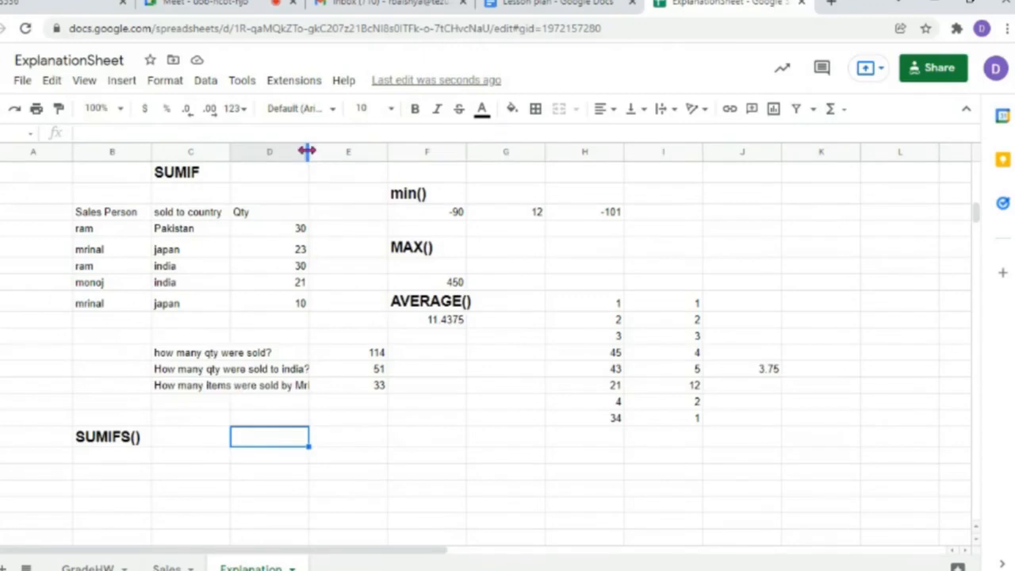
pyautogui.moveTo(308, 153); pyautogui.dragTo(342, 154)
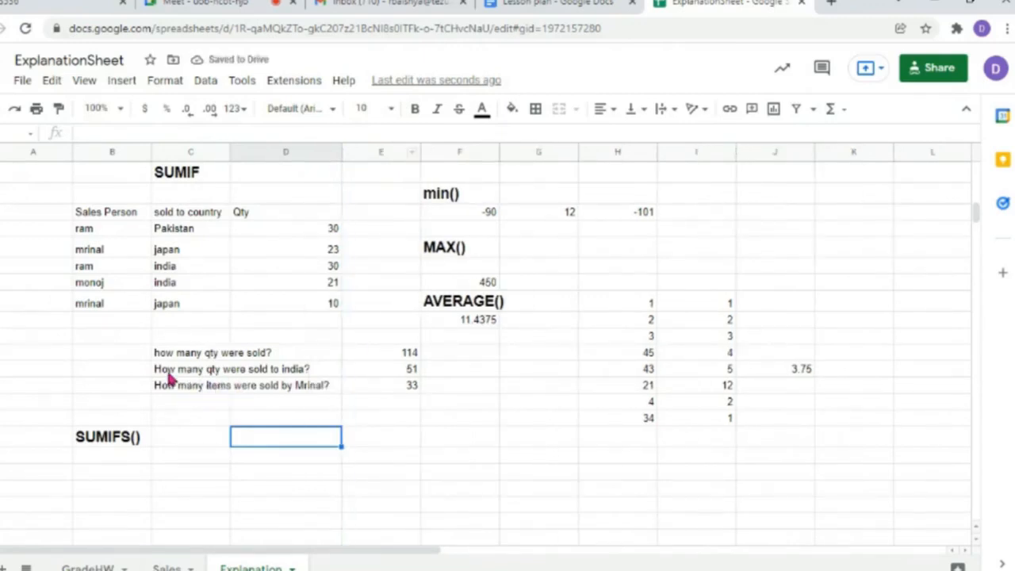
pyautogui.click(231, 374)
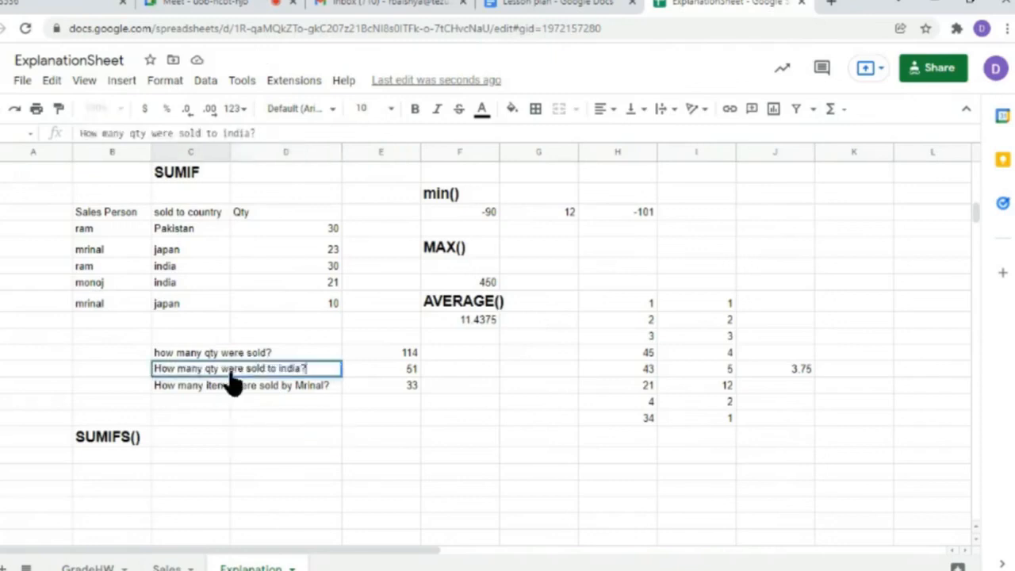
# - Start a SUMIFS formula in column F beside the india quantity result, with D120:D124 as the sum range
pyautogui.click(448, 377)
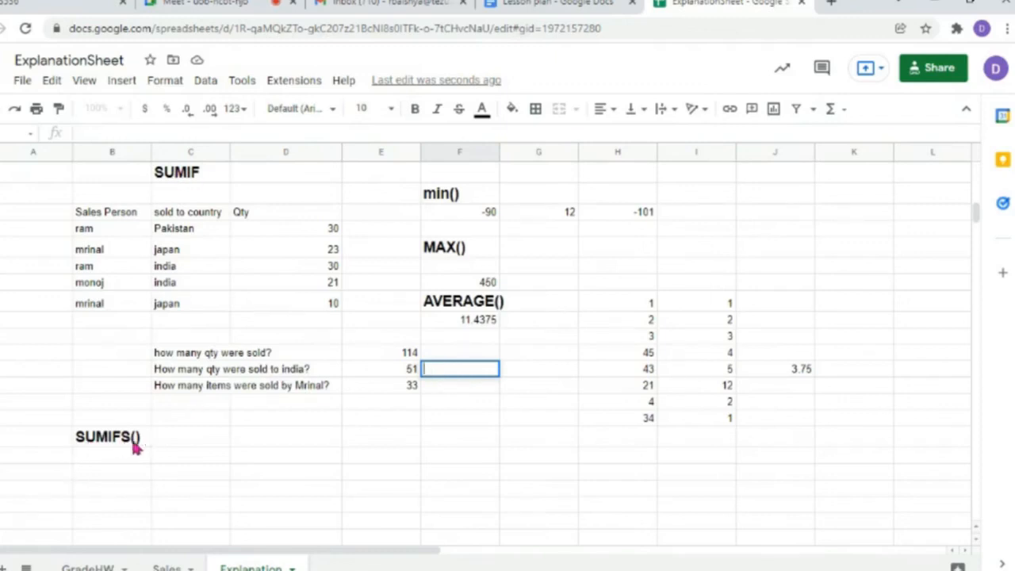
pyautogui.doubleClick(441, 374)
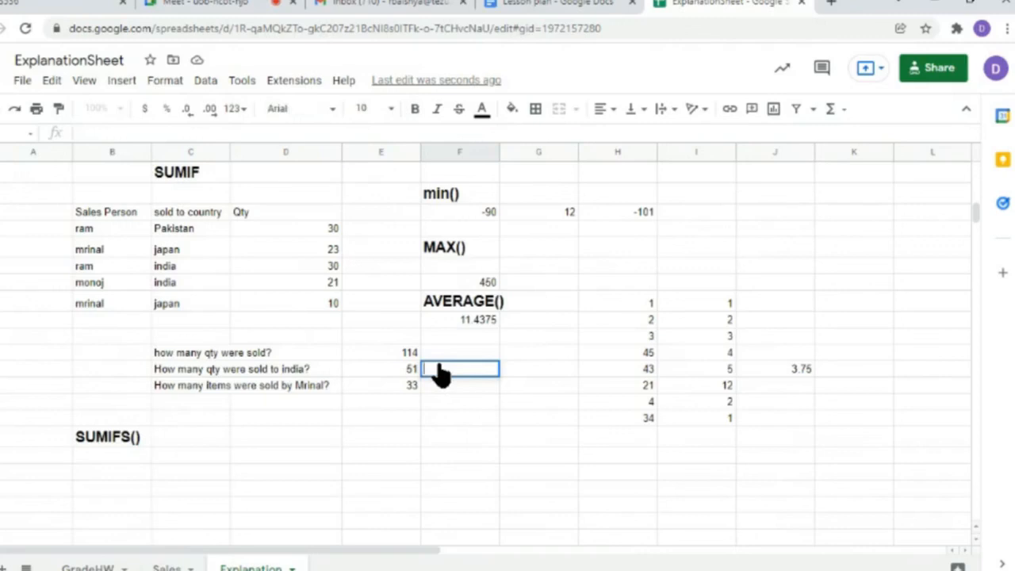
pyautogui.write('=sumi')
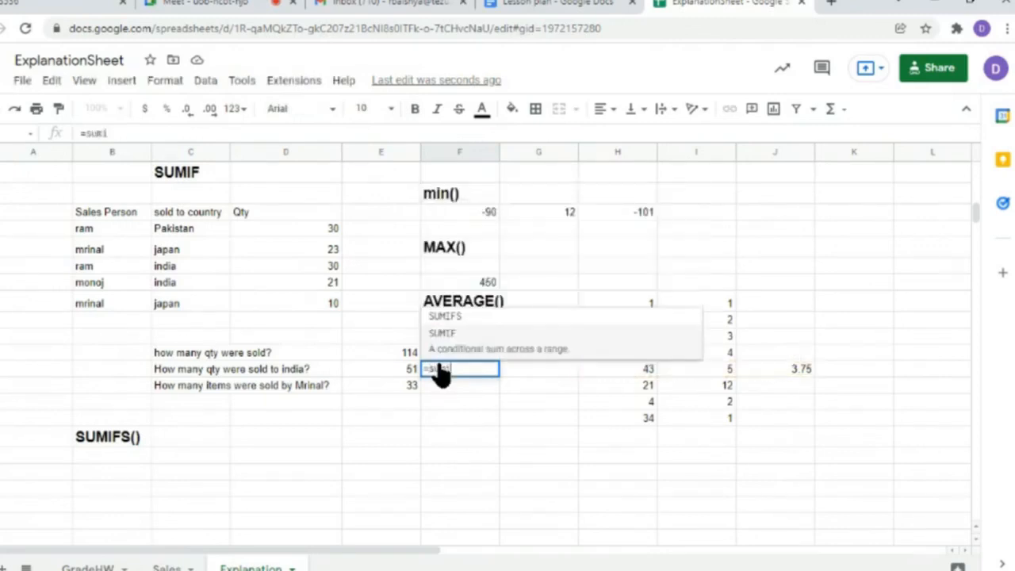
pyautogui.write('fs(')
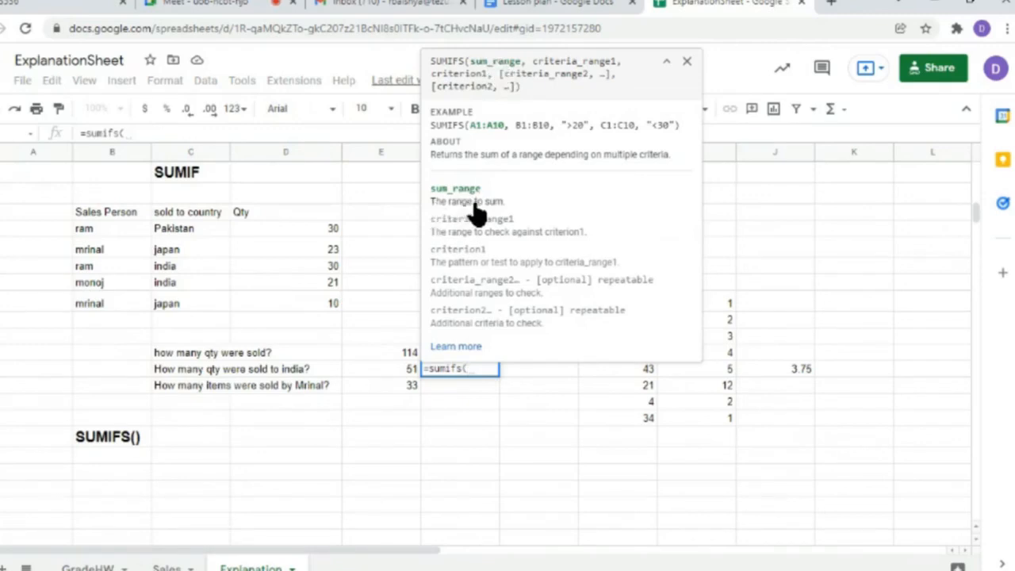
pyautogui.click(321, 228)
pyautogui.moveTo(321, 230); pyautogui.dragTo(325, 313)
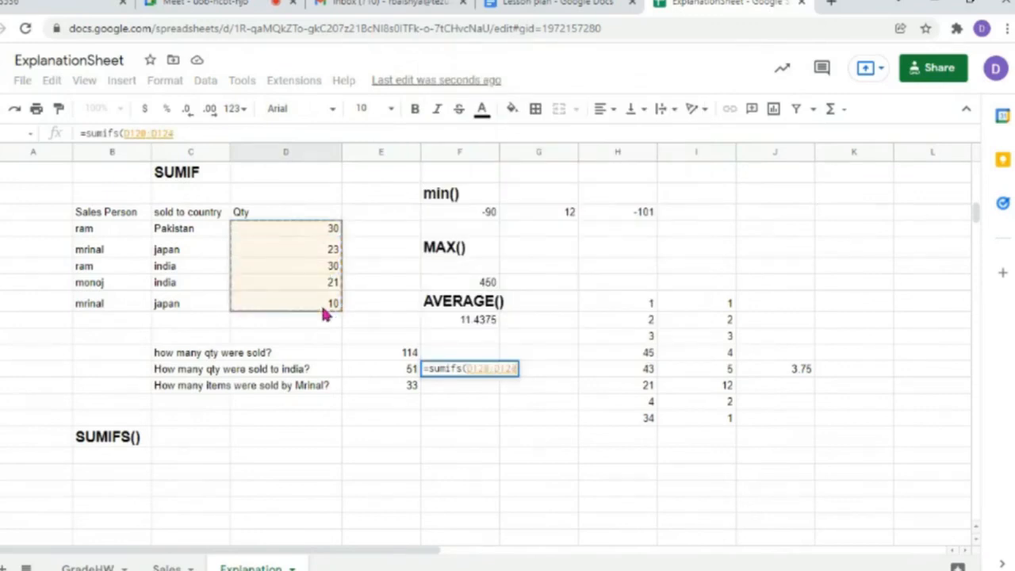
pyautogui.write(',')
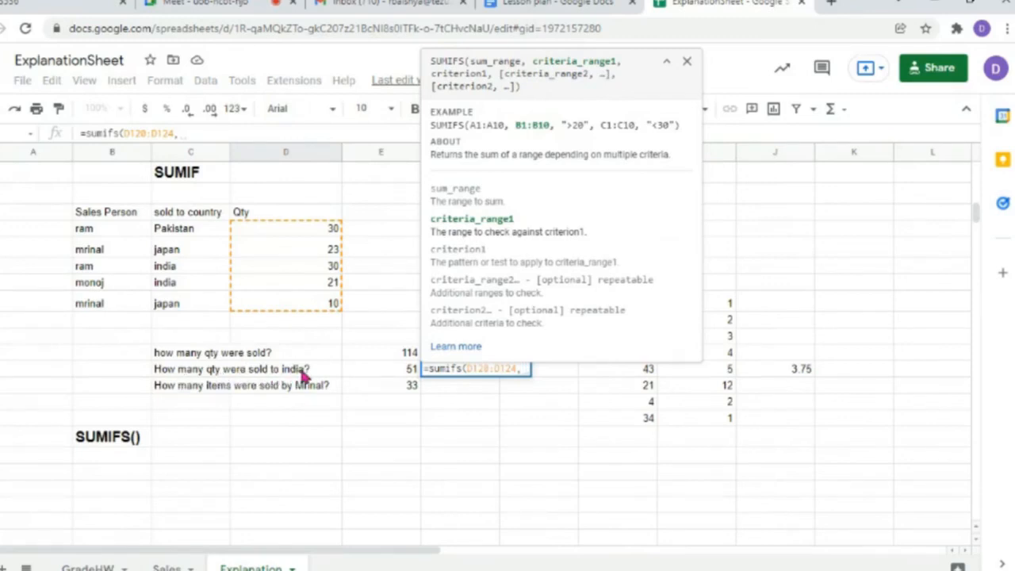
# - Add C120:C124 as the formula's first criteria range and "=india" as its criterion, and close the parenthesis
pyautogui.click(157, 230)
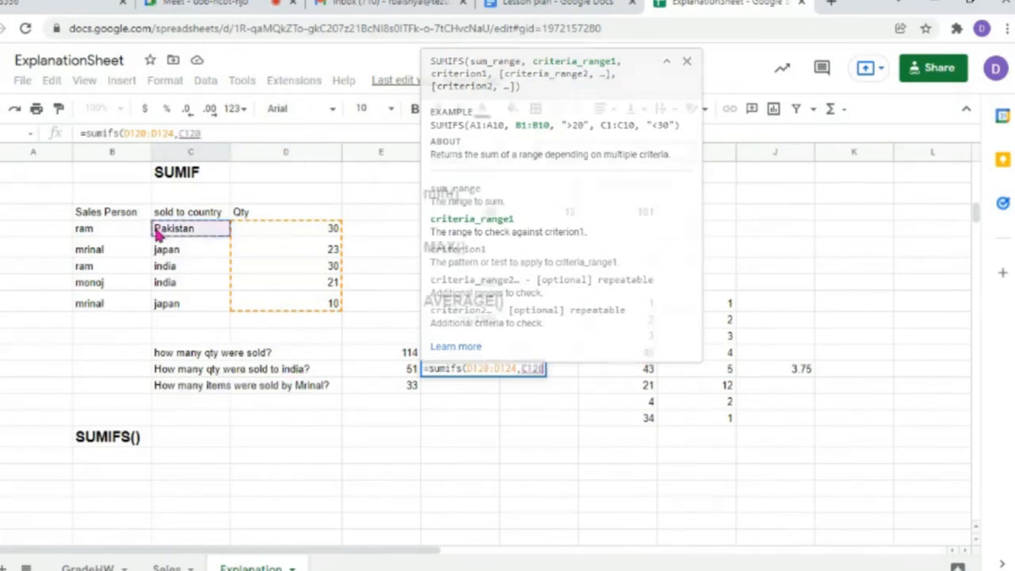
pyautogui.moveTo(157, 230); pyautogui.dragTo(184, 305)
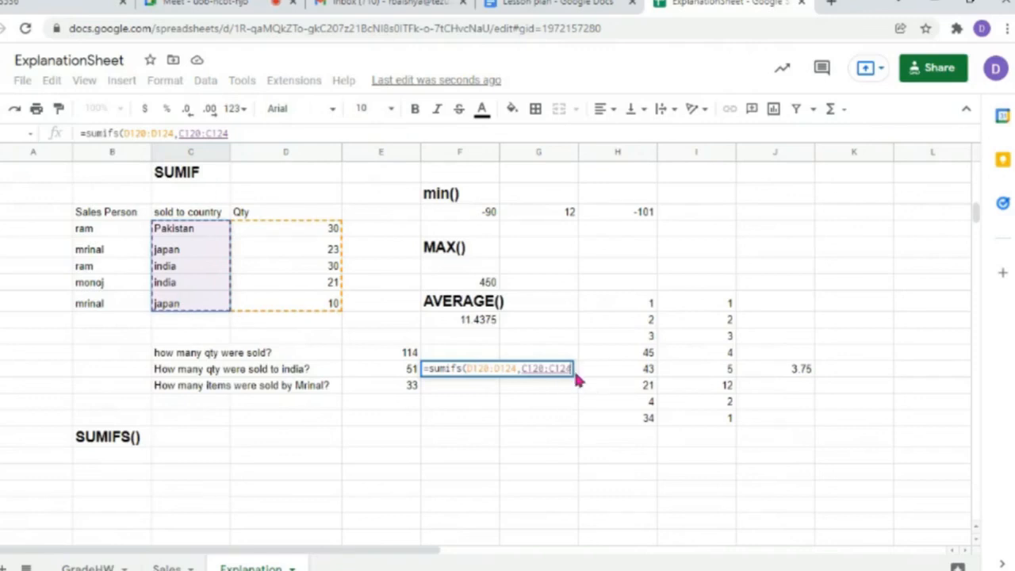
pyautogui.write(',')
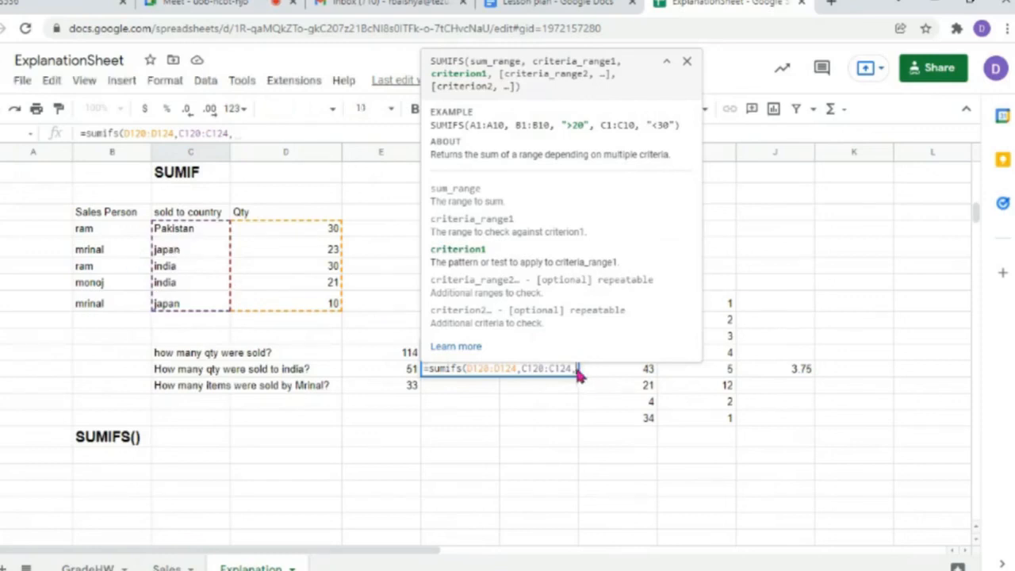
pyautogui.write('""')
pyautogui.press('Left')
pyautogui.write('=india')
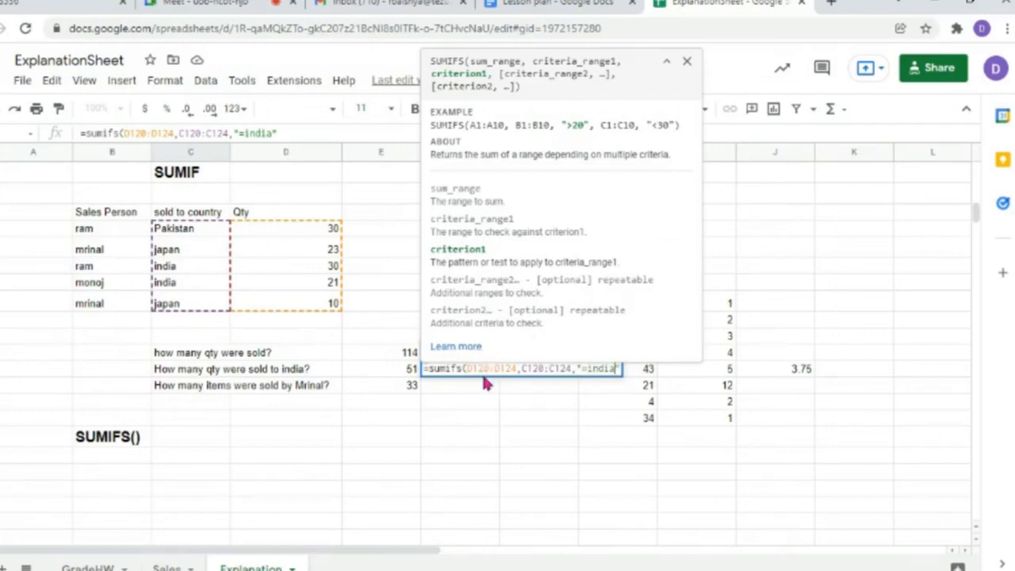
pyautogui.write('")')
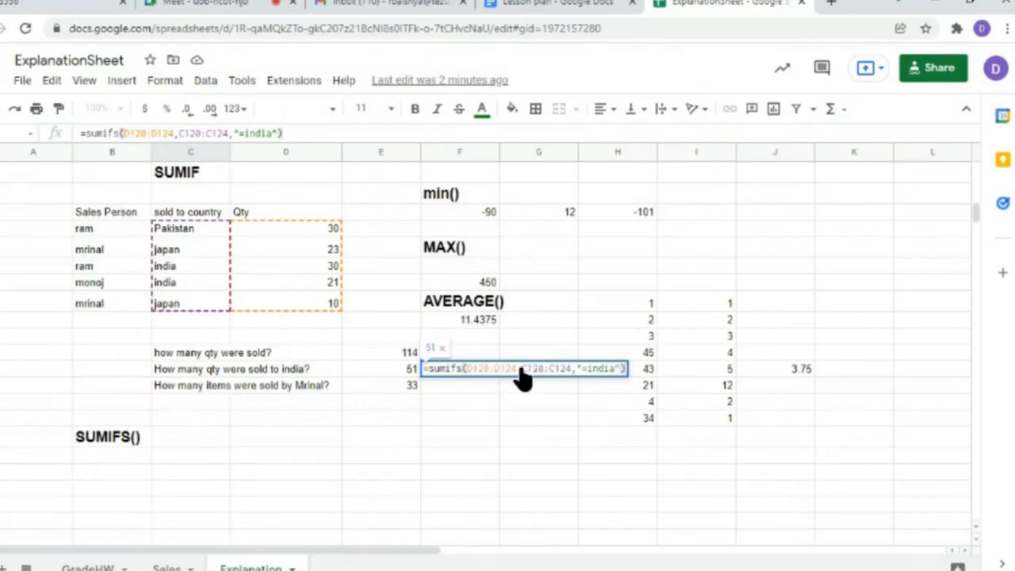
# - Enter the SUMIFS formula for the india quantity and check it against the SUMIF cell beside it
pyautogui.press('Return')
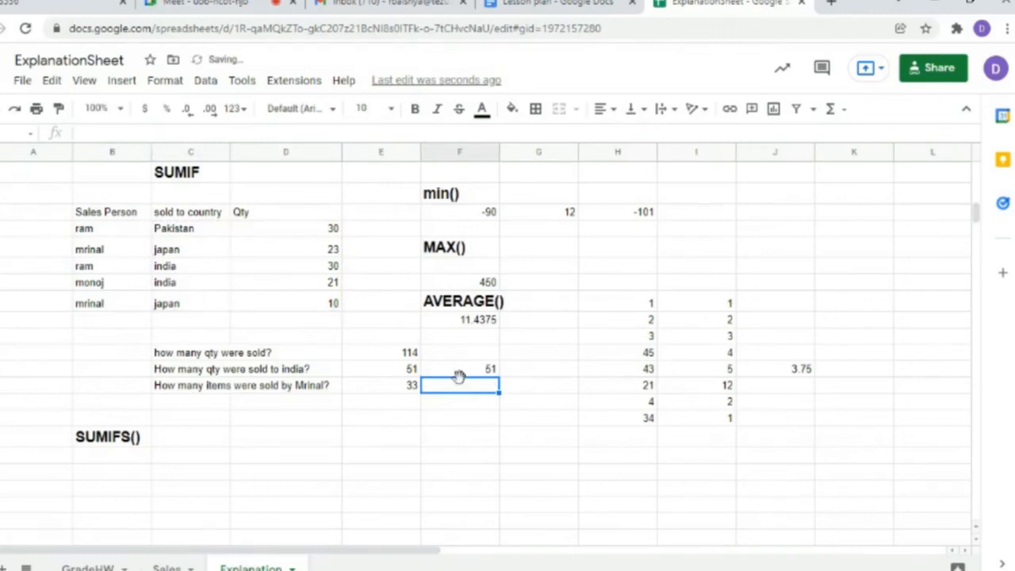
pyautogui.click(399, 371)
pyautogui.click(468, 375)
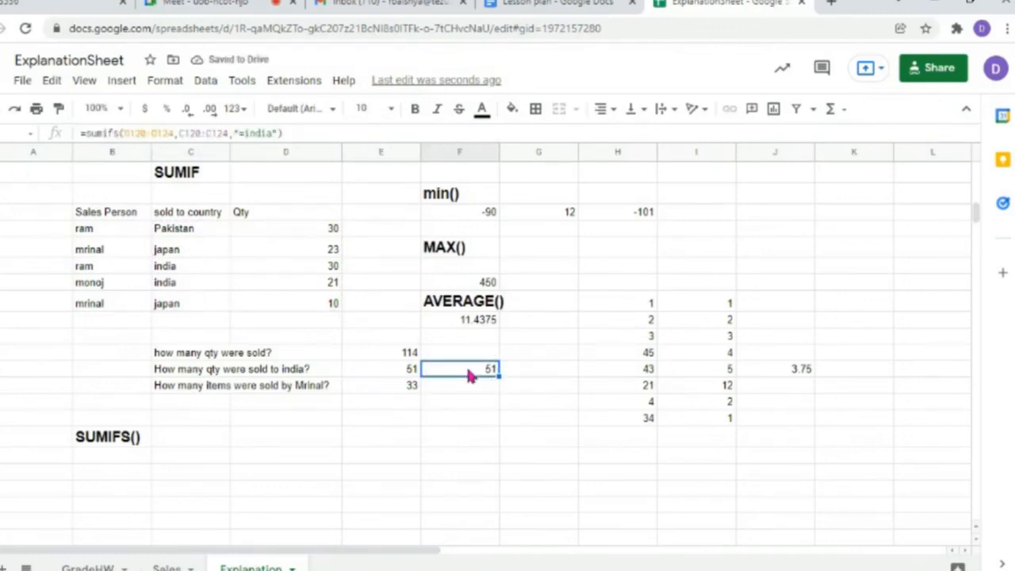
# - Examine the range, criterion and sum range arguments of the SUMIF formula for the quantity sold to india
pyautogui.doubleClick(388, 374)
pyautogui.press('Escape')
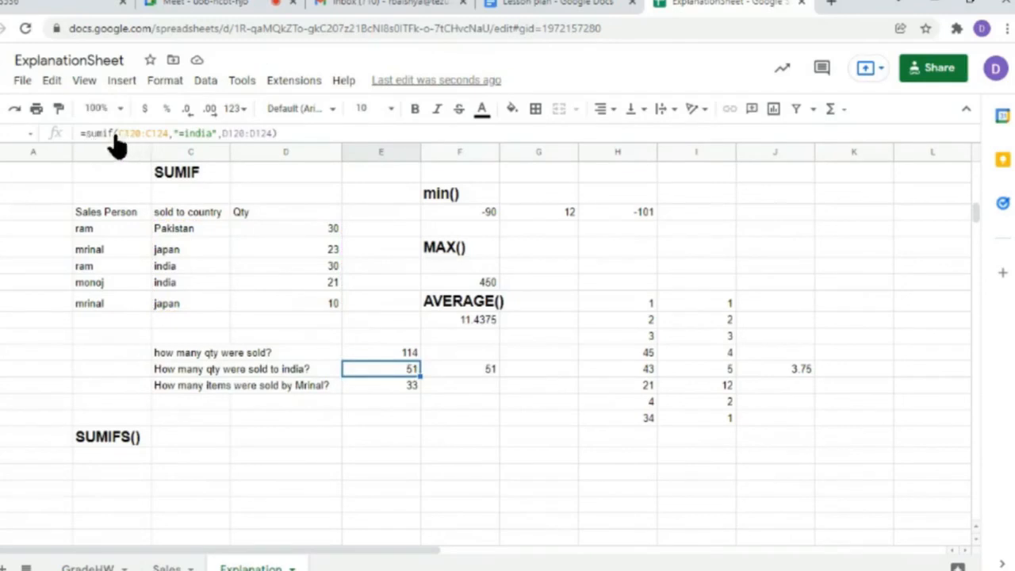
pyautogui.moveTo(117, 133); pyautogui.dragTo(165, 133)
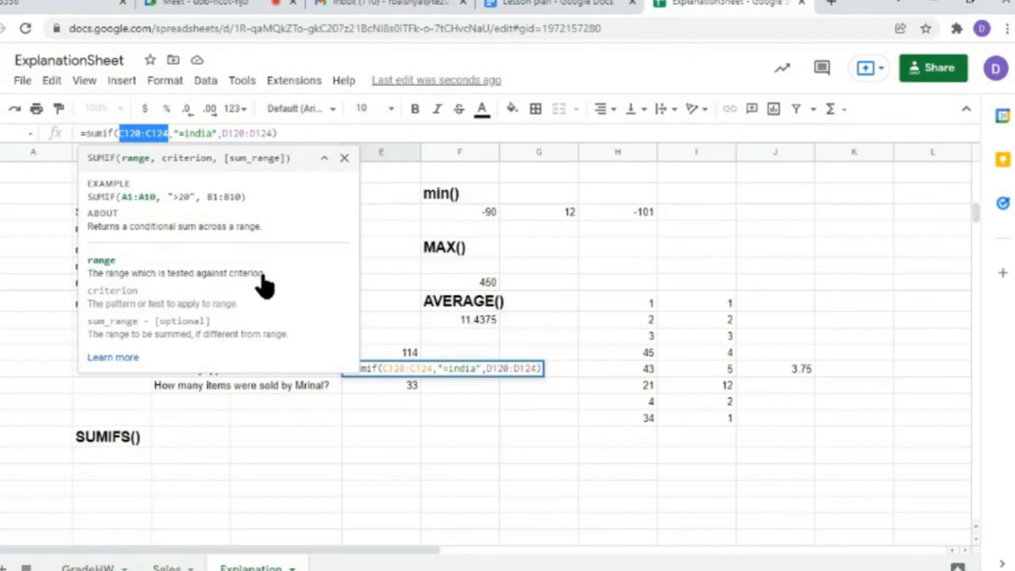
pyautogui.click(194, 135)
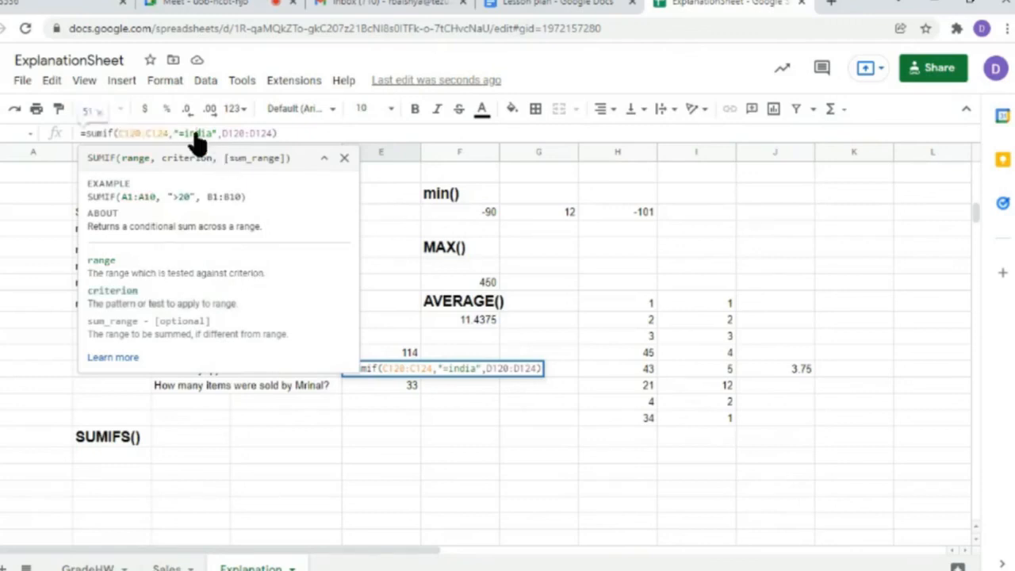
pyautogui.click(254, 135)
pyautogui.click(291, 133)
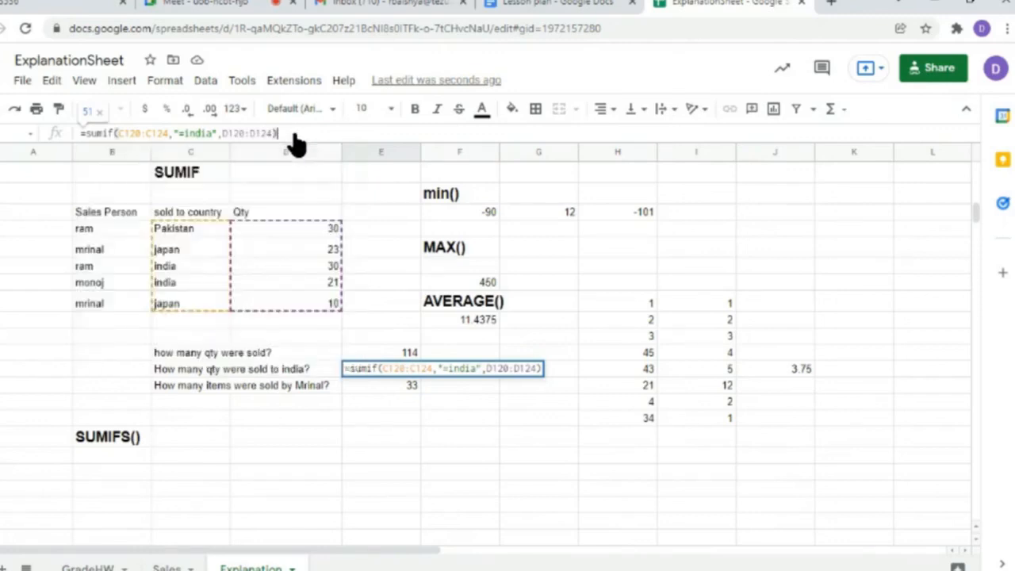
pyautogui.click(353, 504)
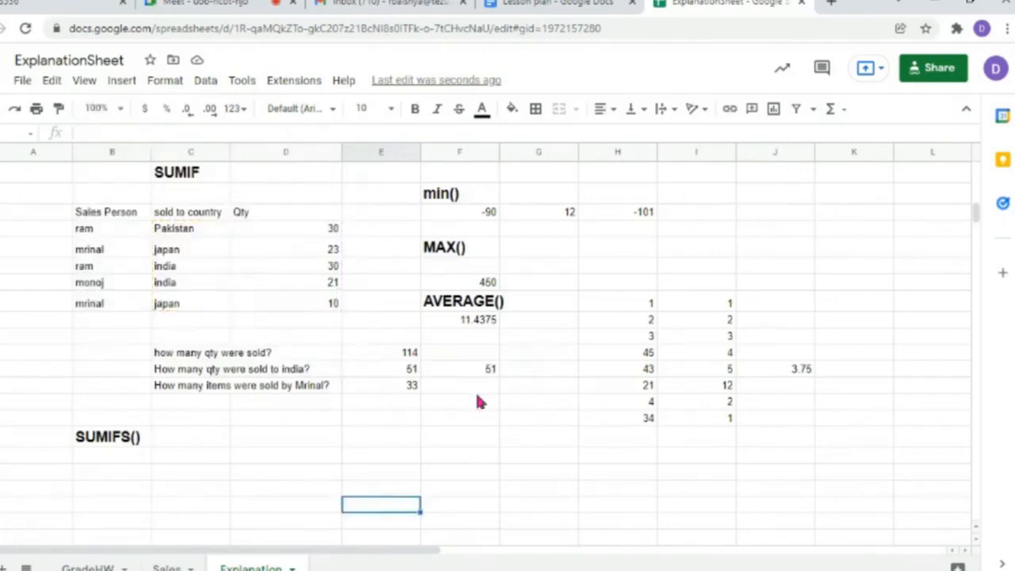
# - Examine the sum range and criteria range arguments of the SUMIFS formula for the india quantity
pyautogui.click(485, 368)
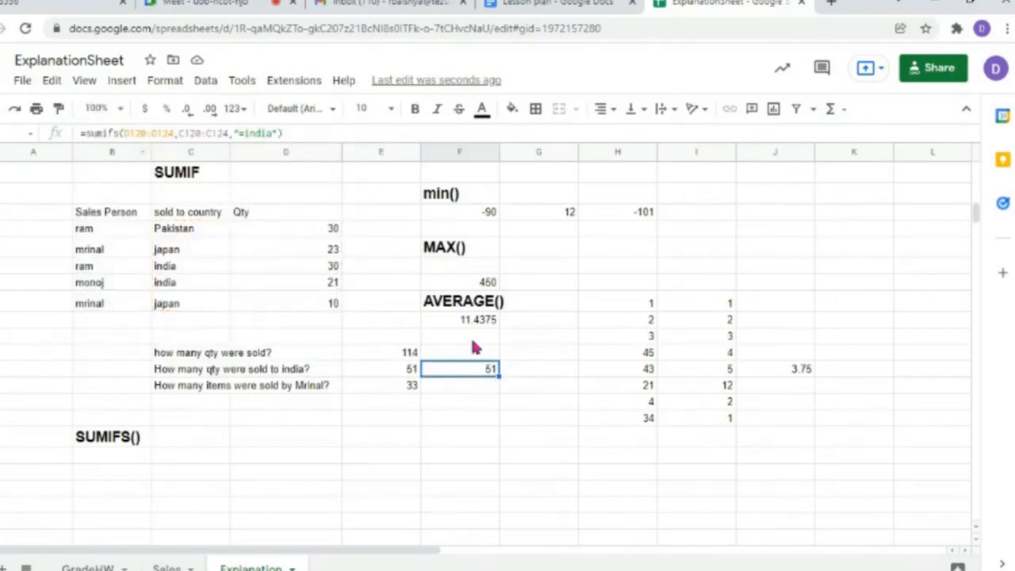
pyautogui.click(155, 133)
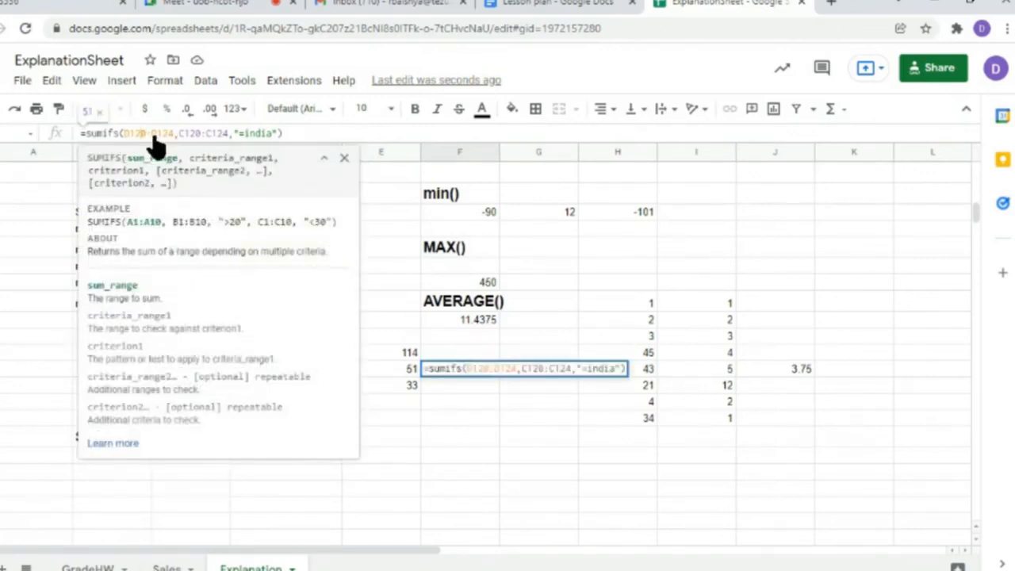
pyautogui.click(196, 131)
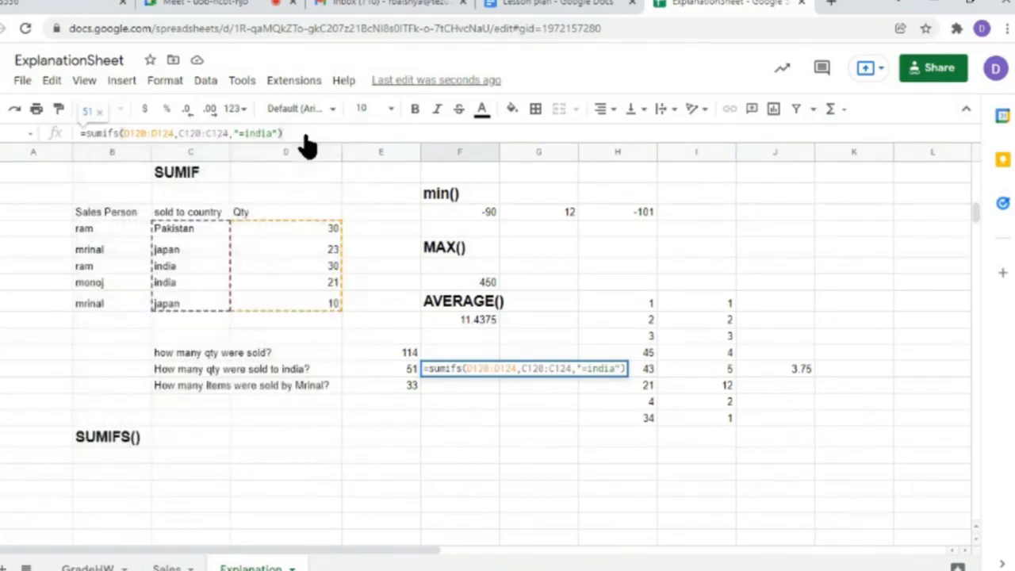
pyautogui.press('Return')
pyautogui.click(467, 376)
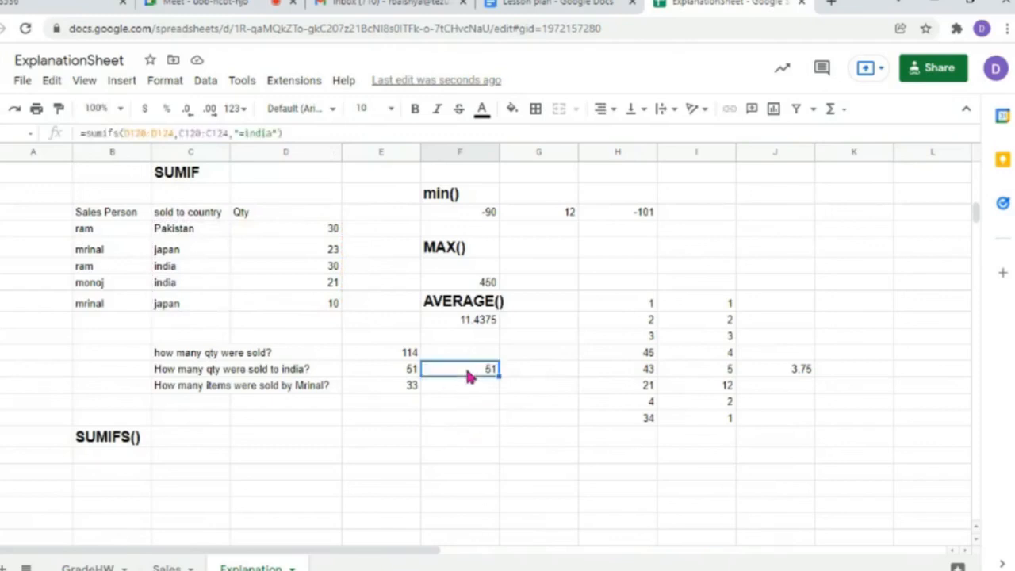
# - Compare the argument order of the SUMIF and SUMIFS formulas in the two india quantity cells
pyautogui.doubleClick(477, 371)
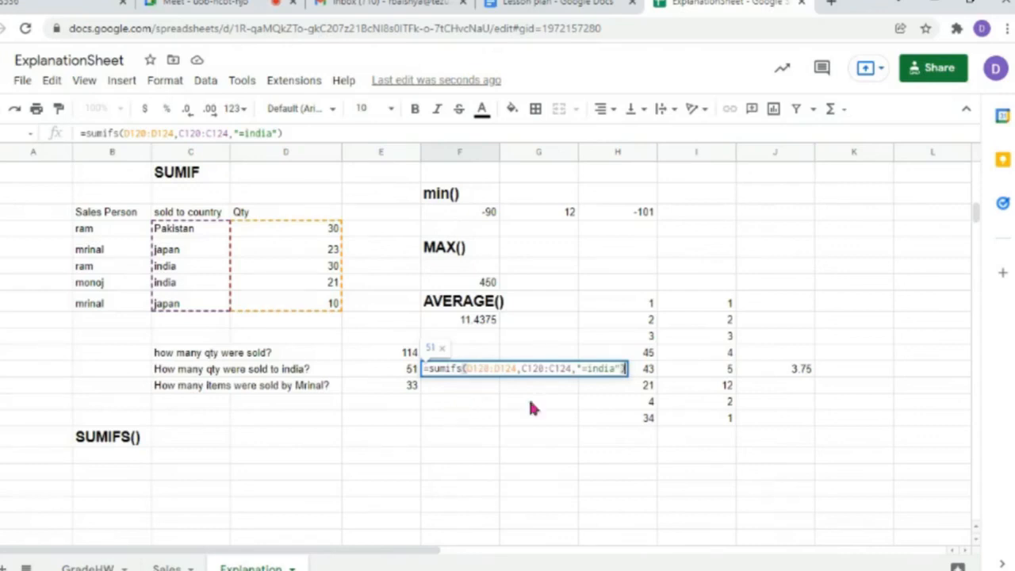
pyautogui.click(394, 374)
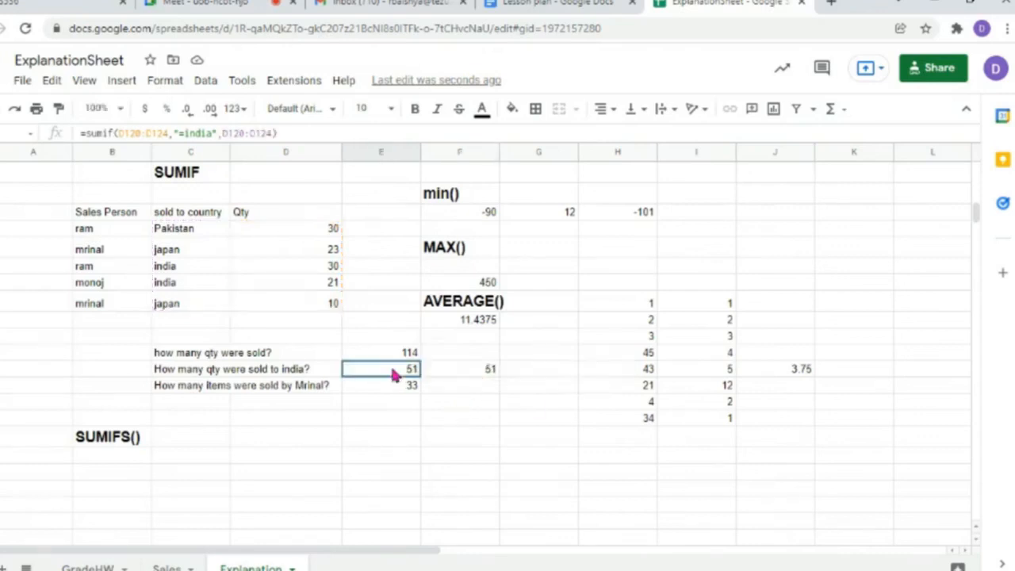
pyautogui.click(452, 373)
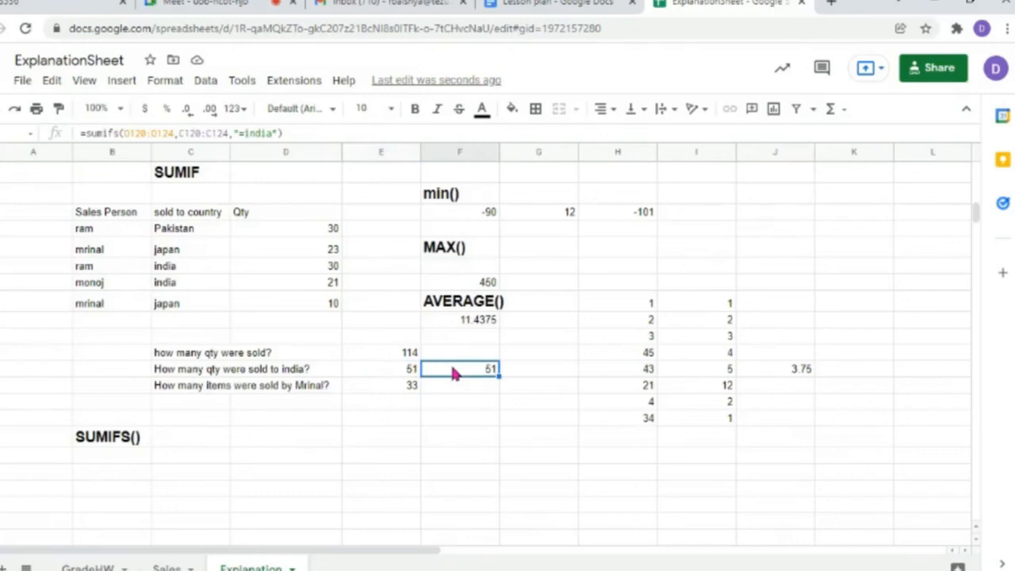
pyautogui.click(385, 378)
pyautogui.doubleClick(383, 379)
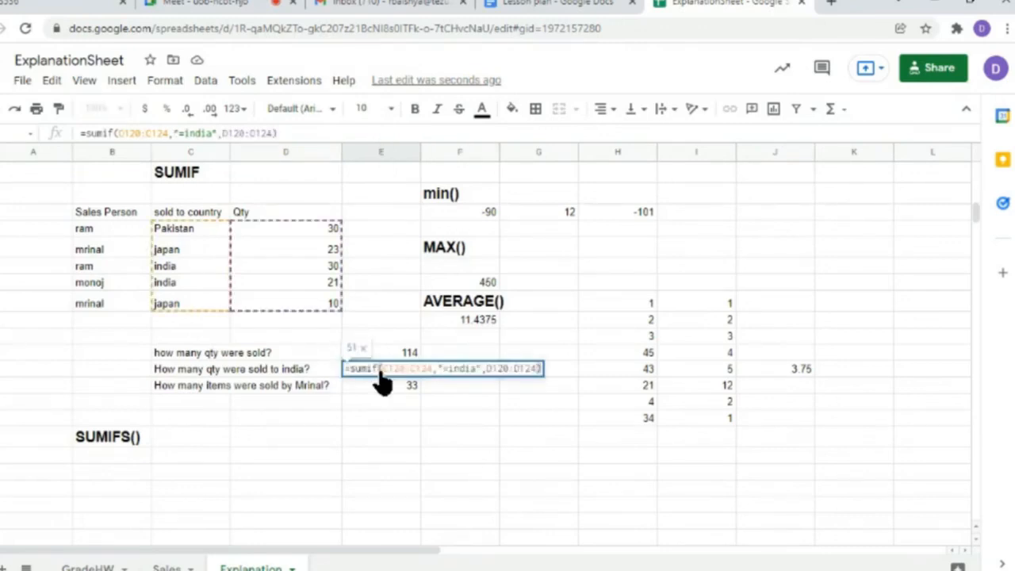
pyautogui.click(385, 389)
pyautogui.click(461, 374)
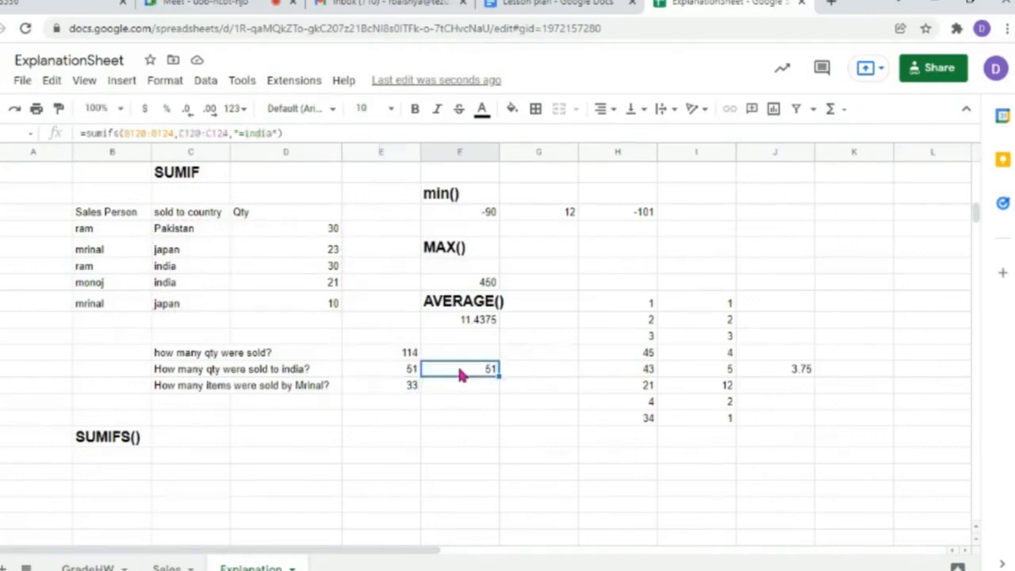
pyautogui.doubleClick(462, 374)
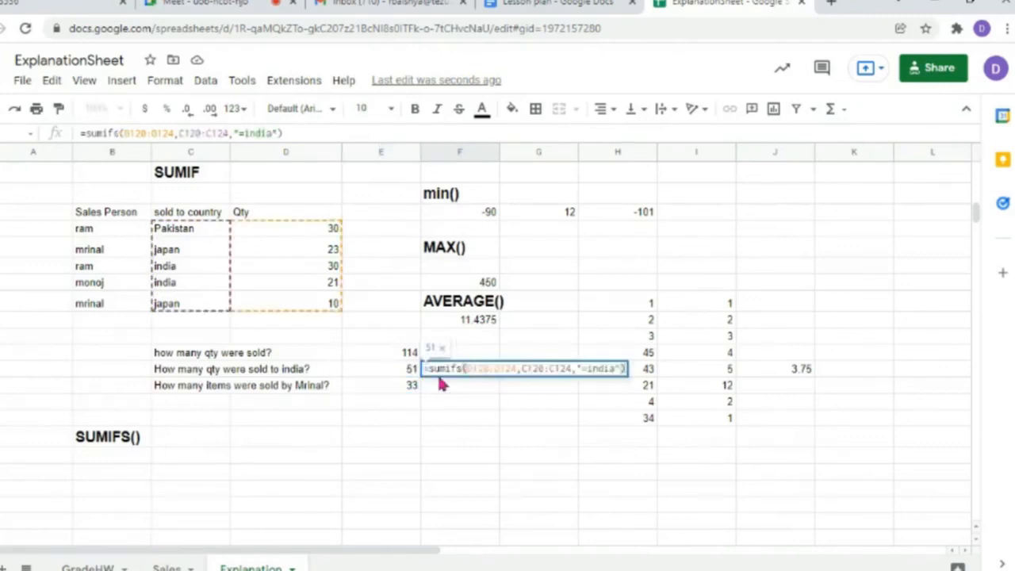
pyautogui.press('Return')
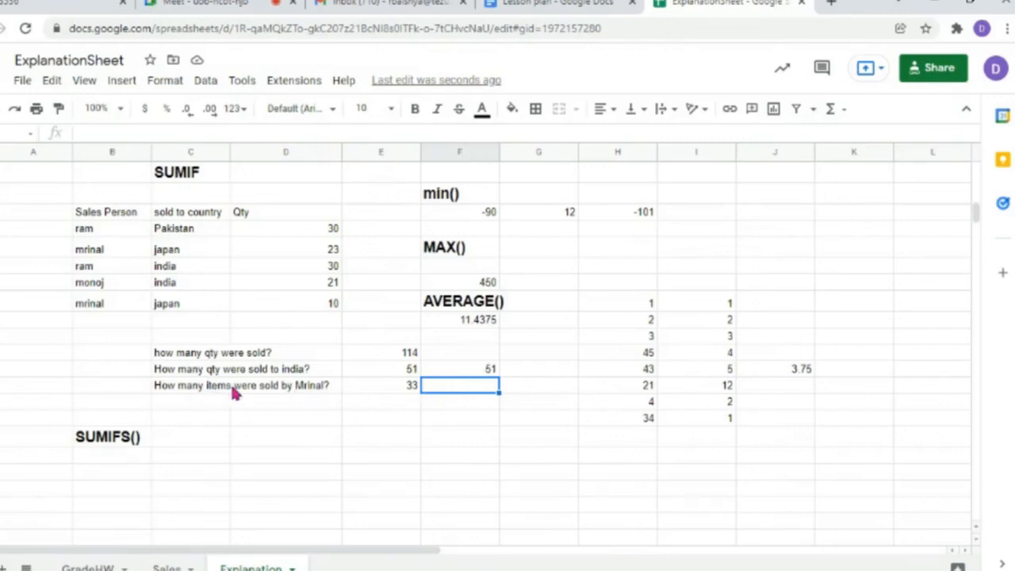
# - Start a SUMIFS formula in column F beside the sales person's item total, with D120:D124 as the sum range
pyautogui.doubleClick(451, 386)
pyautogui.write('=')
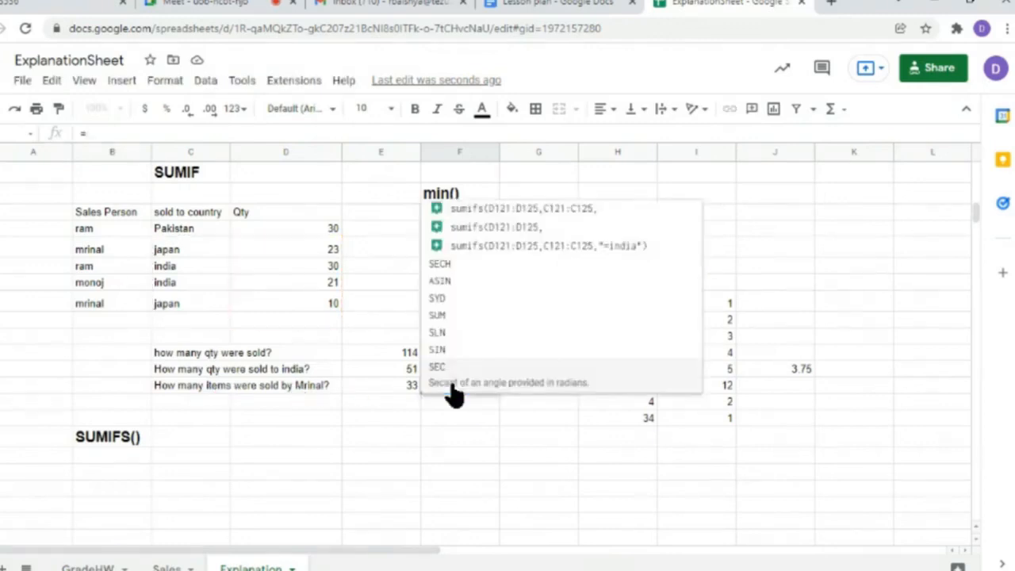
pyautogui.write('sumifs')
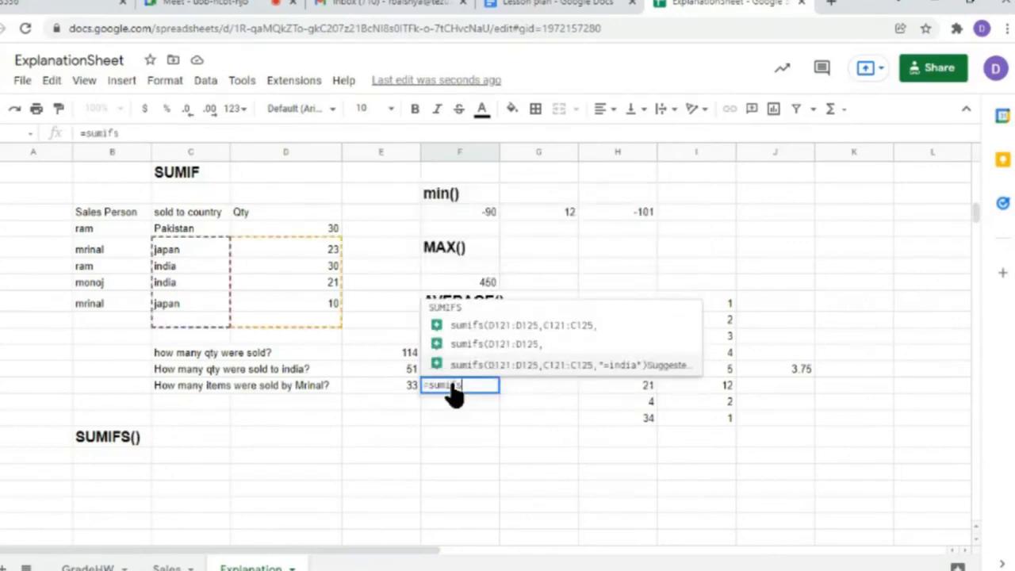
pyautogui.write('(')
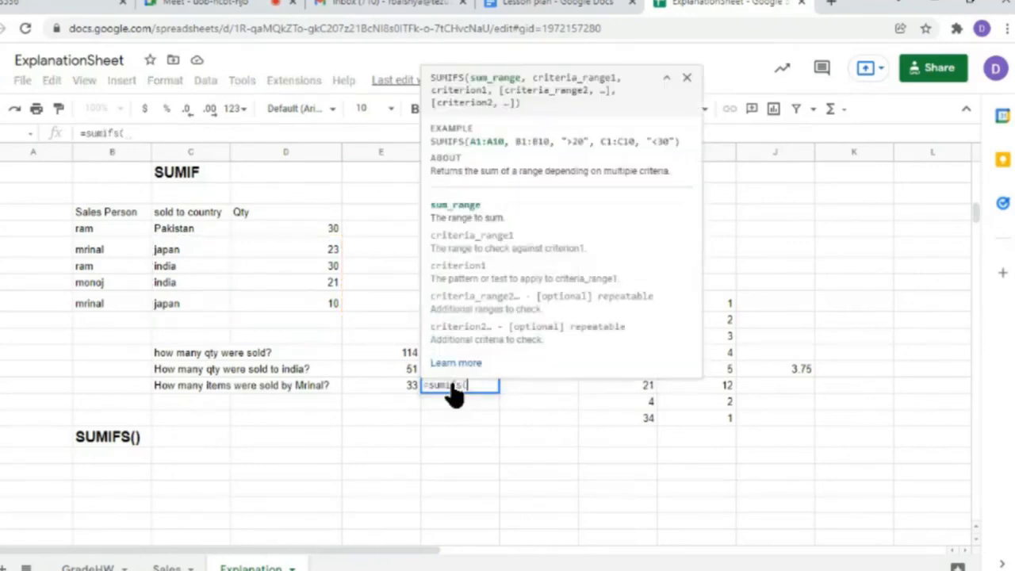
pyautogui.click(686, 78)
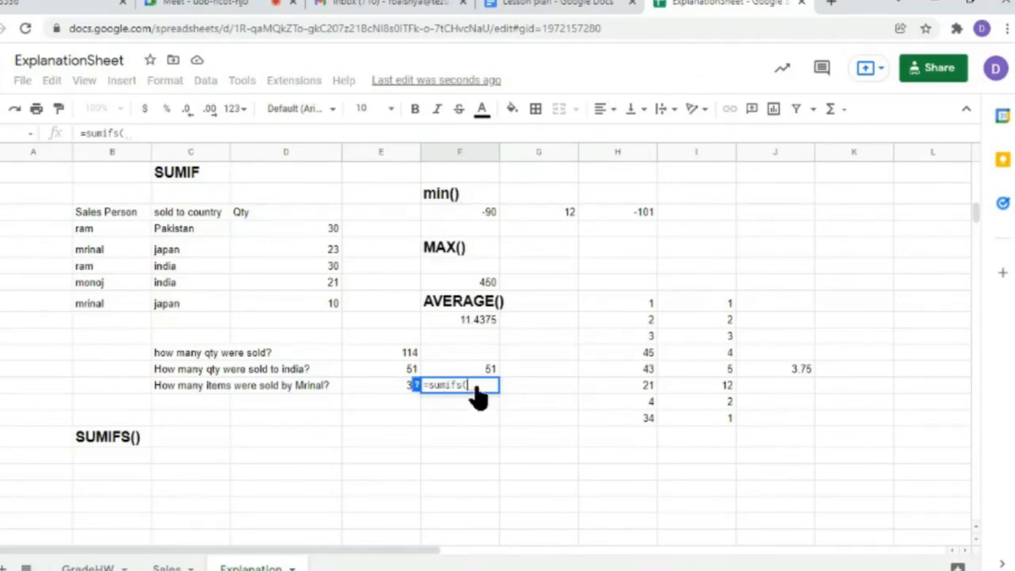
pyautogui.moveTo(310, 227); pyautogui.dragTo(322, 312)
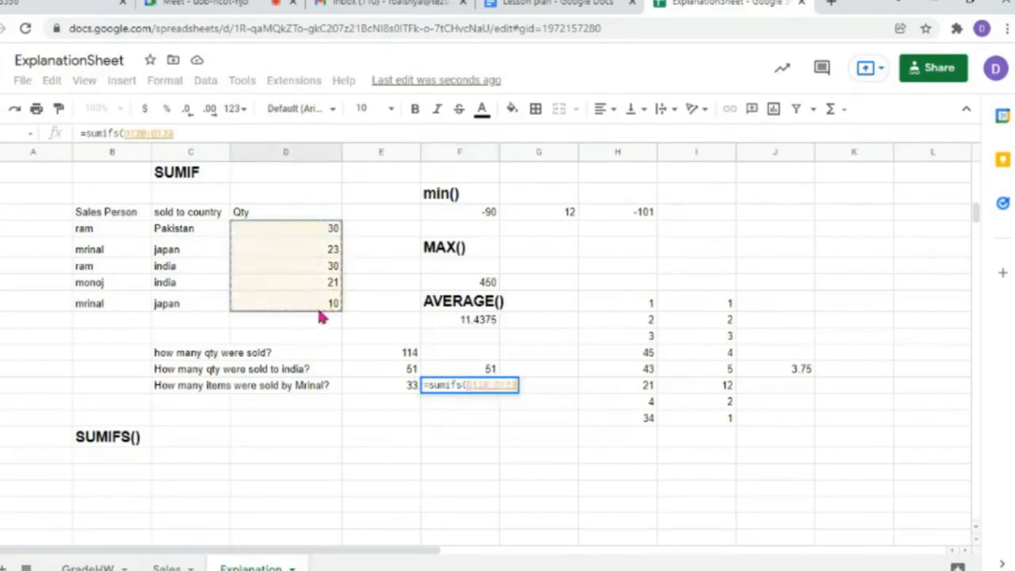
pyautogui.write(',')
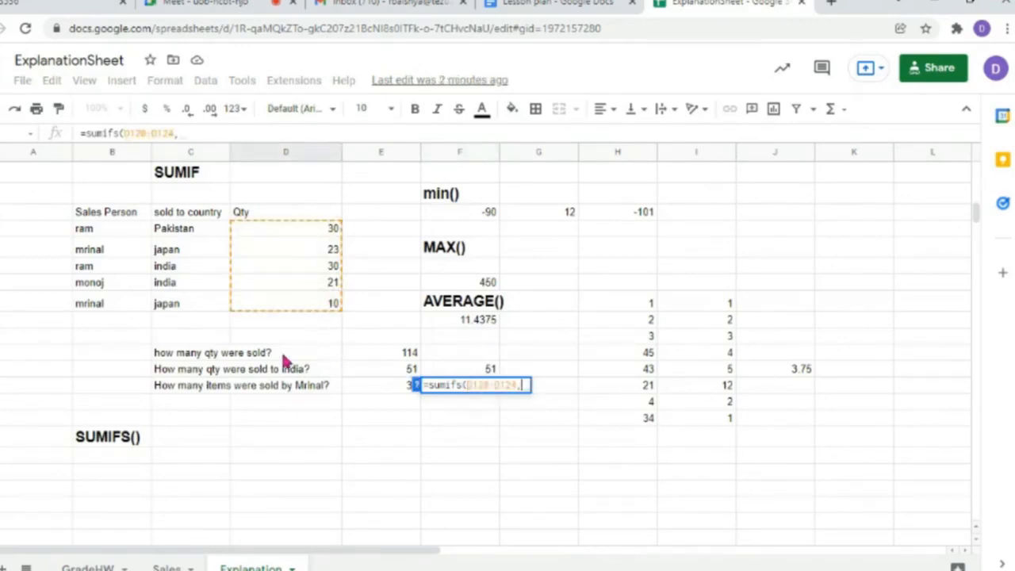
# - Complete the formula with B120:B124 as the criteria range and an equals criterion matching the sales person's name
pyautogui.click(81, 238)
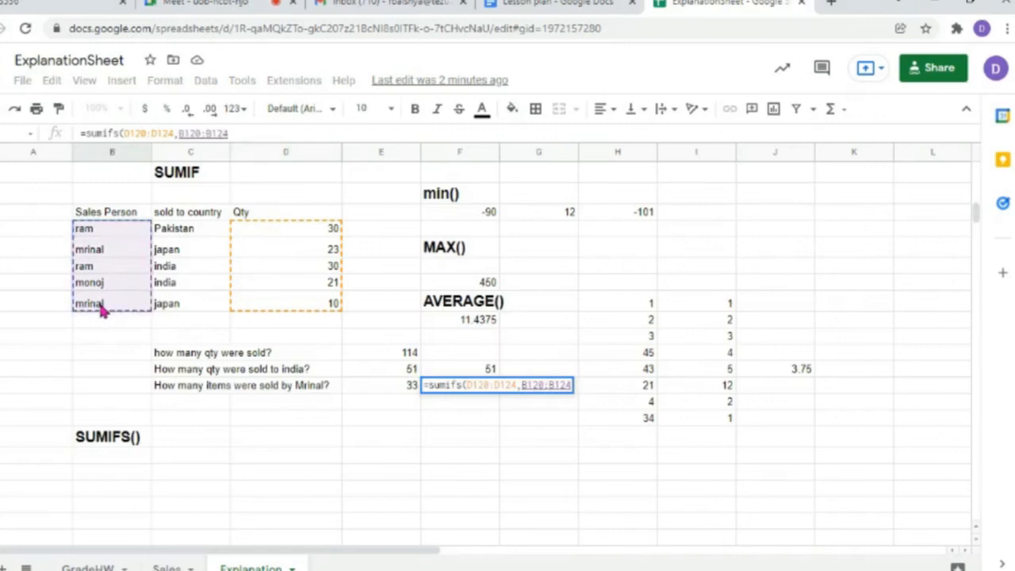
pyautogui.write(',')
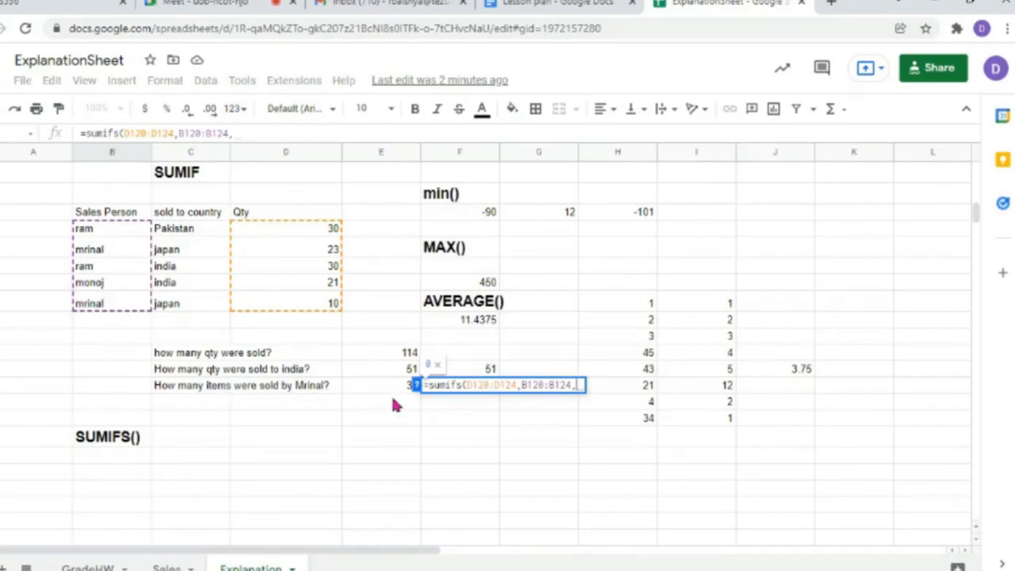
pyautogui.write('""=mrin')
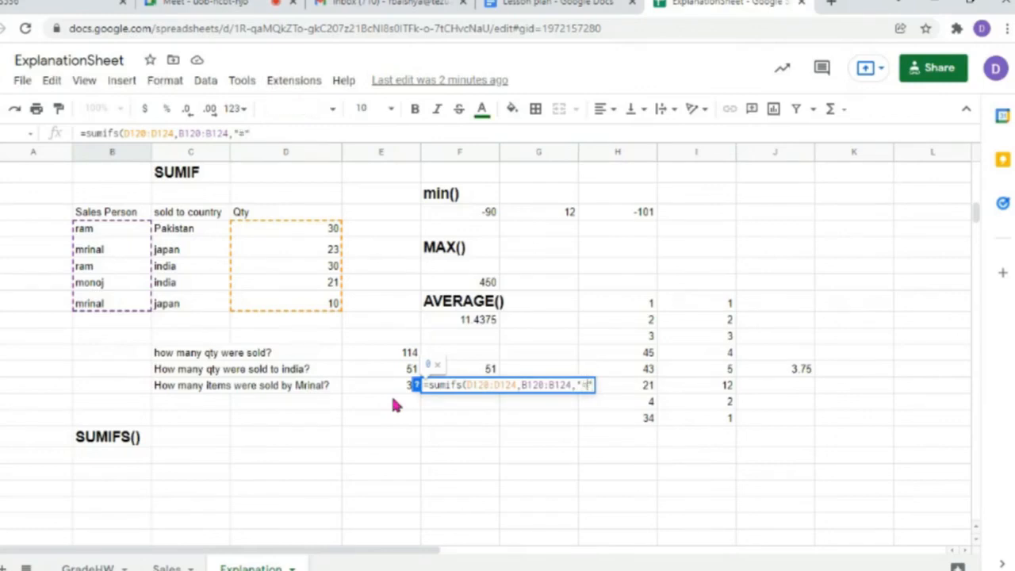
pyautogui.write('al')
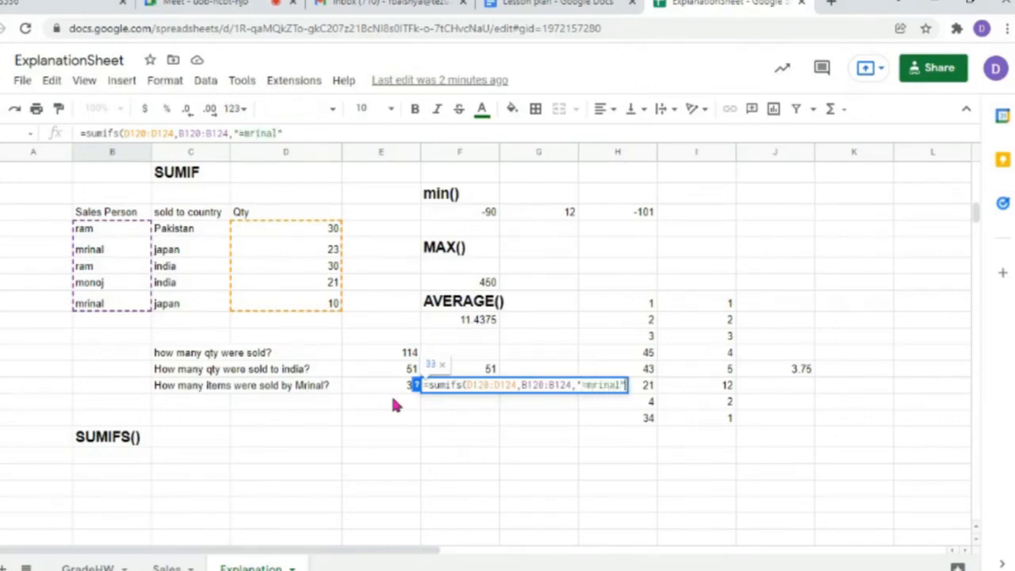
pyautogui.write(')')
pyautogui.press('Return')
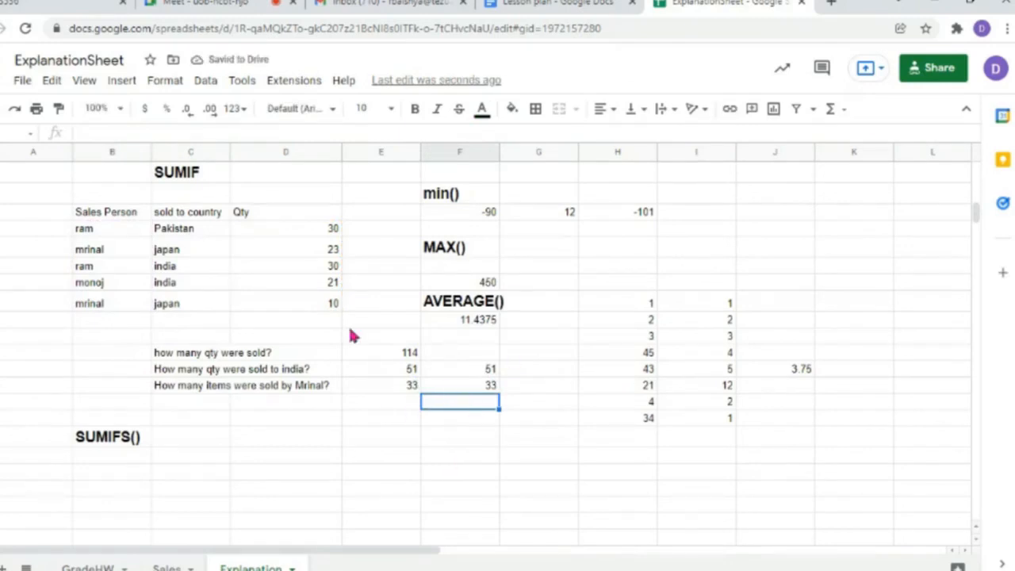
# - Review the questions on the india quantity and the sales person's items, and compare the SUMIF and SUMIFS cells for india
pyautogui.click(257, 369)
pyautogui.click(260, 386)
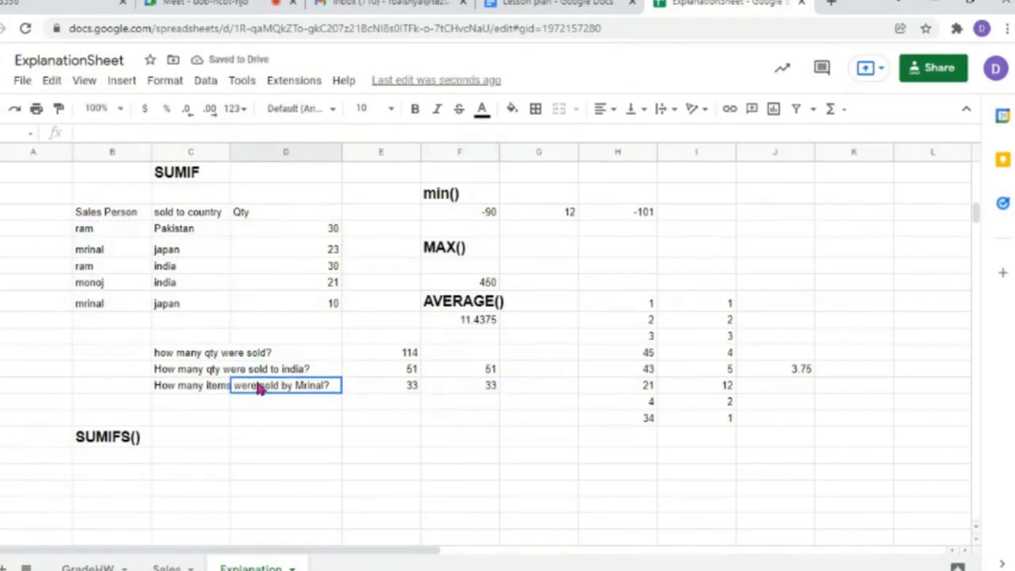
pyautogui.click(197, 368)
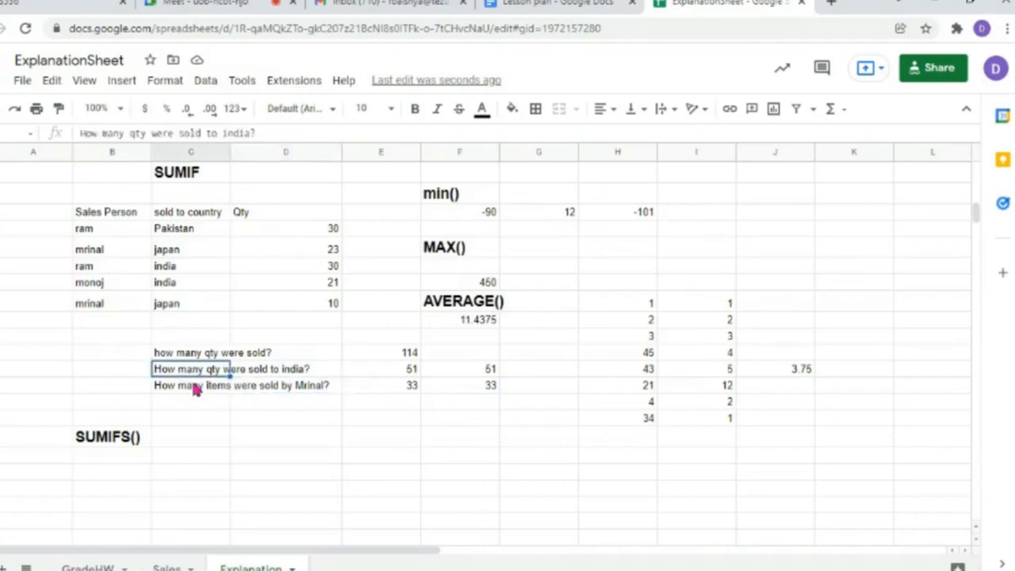
pyautogui.click(196, 386)
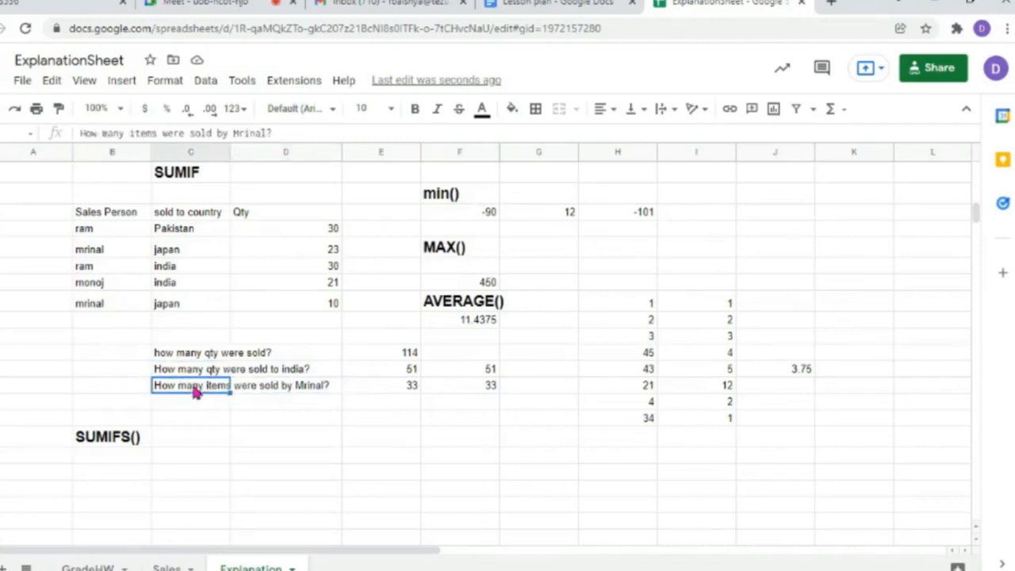
pyautogui.click(314, 373)
pyautogui.click(290, 385)
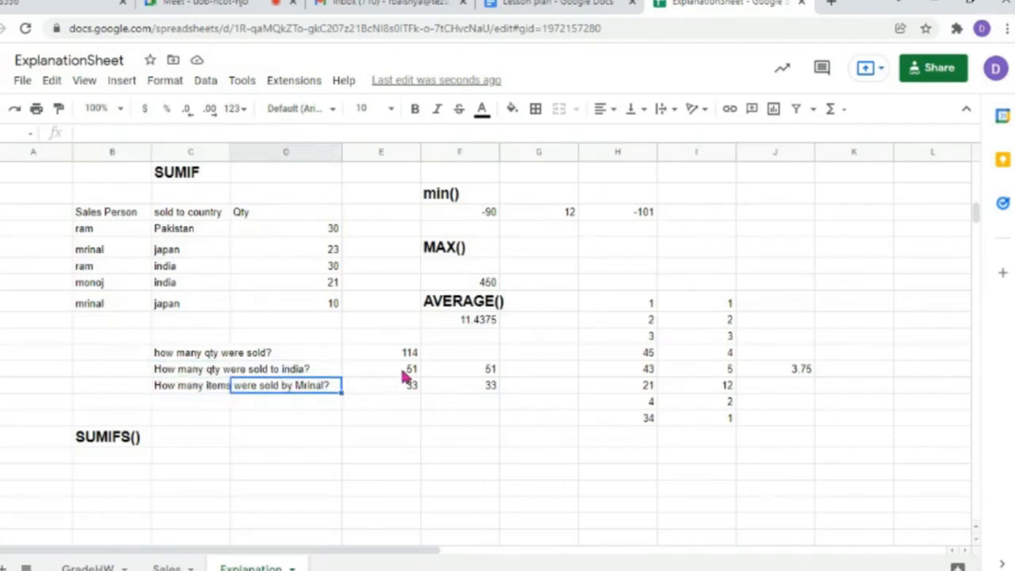
pyautogui.click(168, 370)
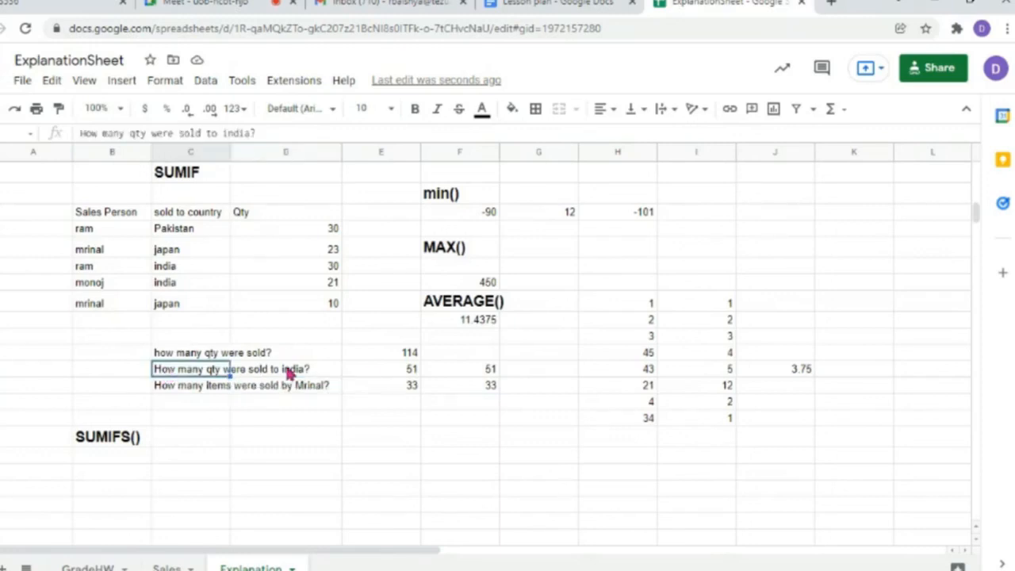
pyautogui.click(401, 376)
pyautogui.click(450, 375)
pyautogui.click(366, 373)
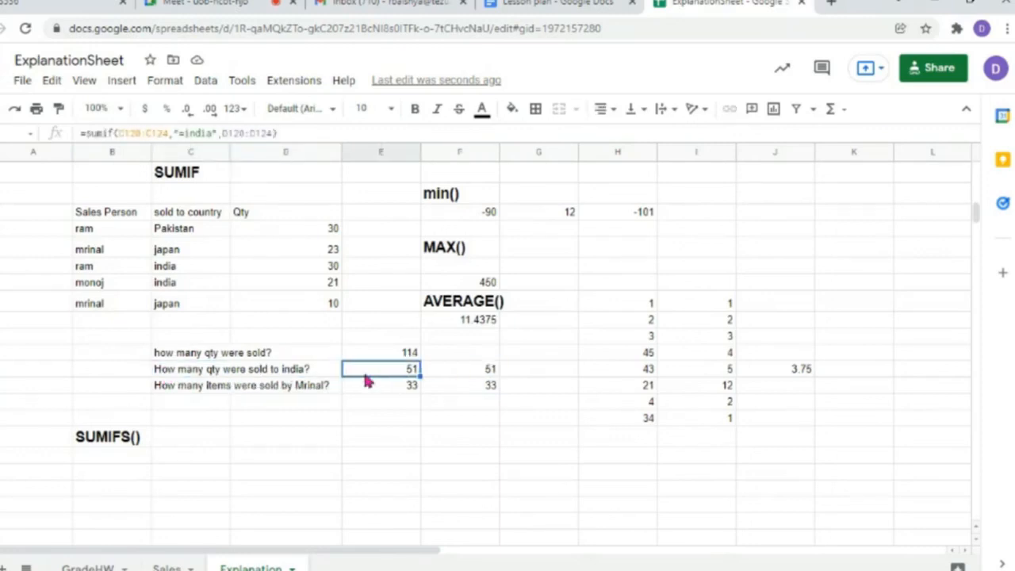
# - Compare the SUMIF and SUMIFS formulas for the india quantity and the sales person's items, along with their questions
pyautogui.click(476, 374)
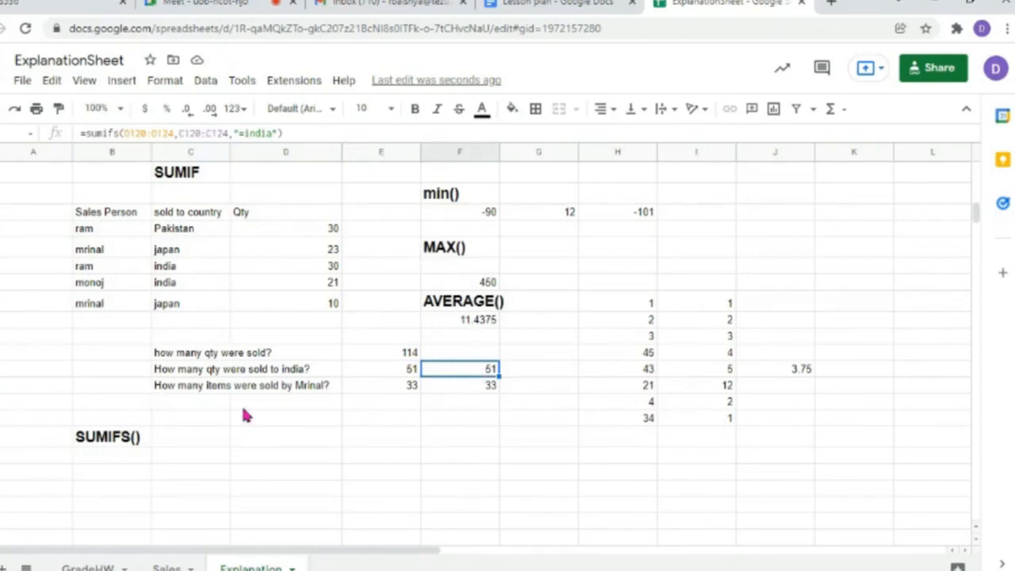
pyautogui.click(180, 388)
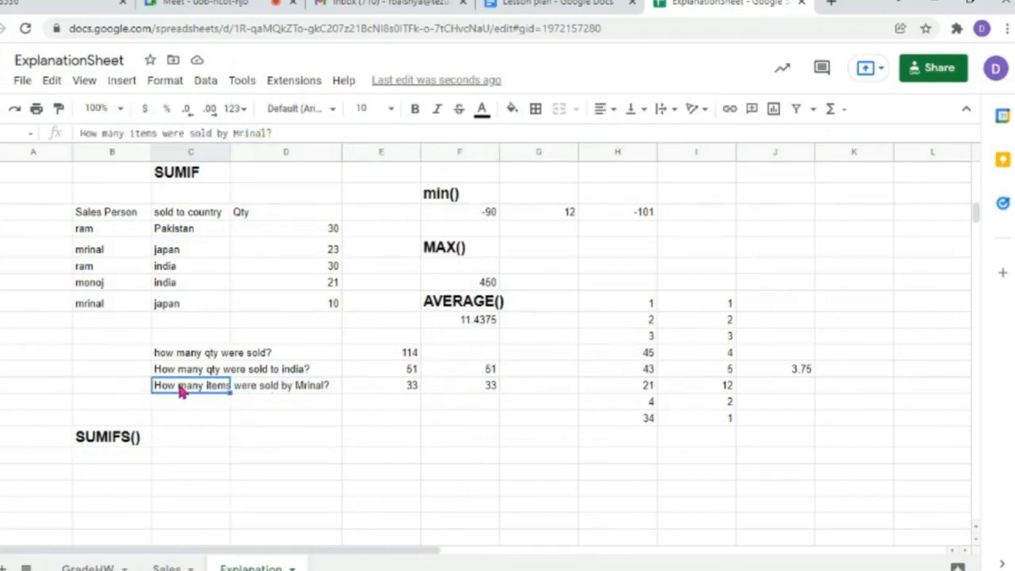
pyautogui.click(395, 386)
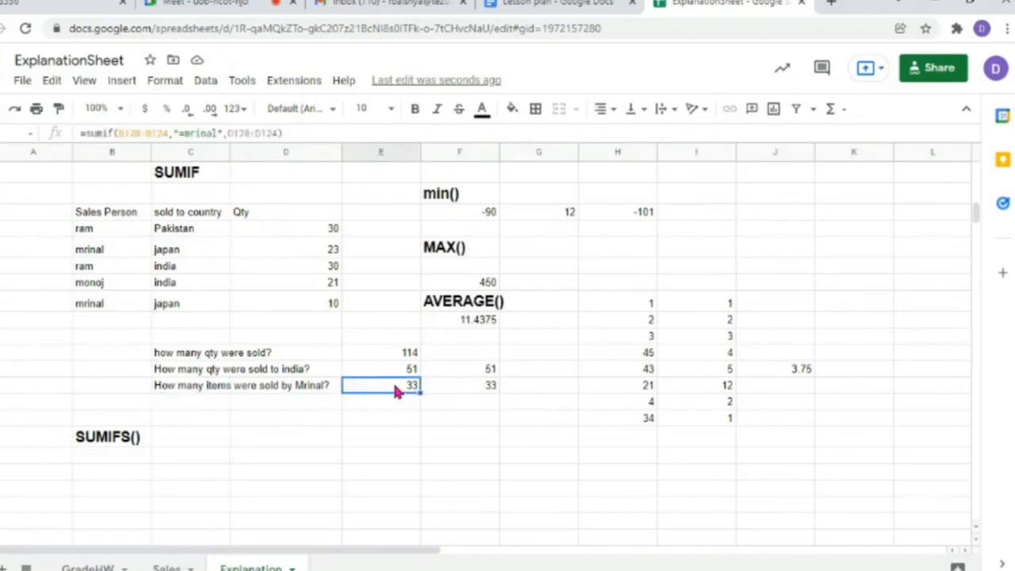
pyautogui.click(475, 388)
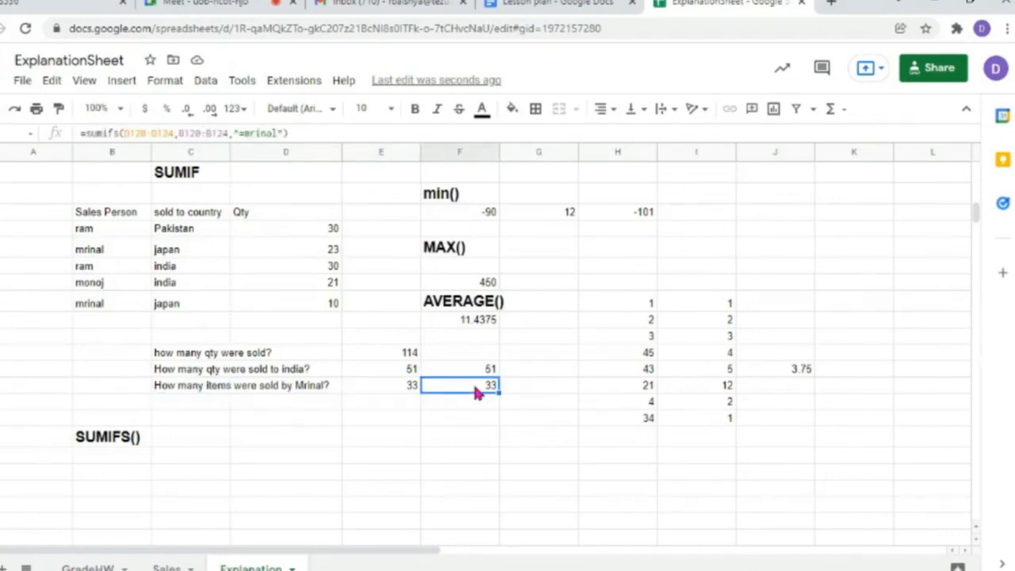
pyautogui.click(193, 371)
pyautogui.click(194, 388)
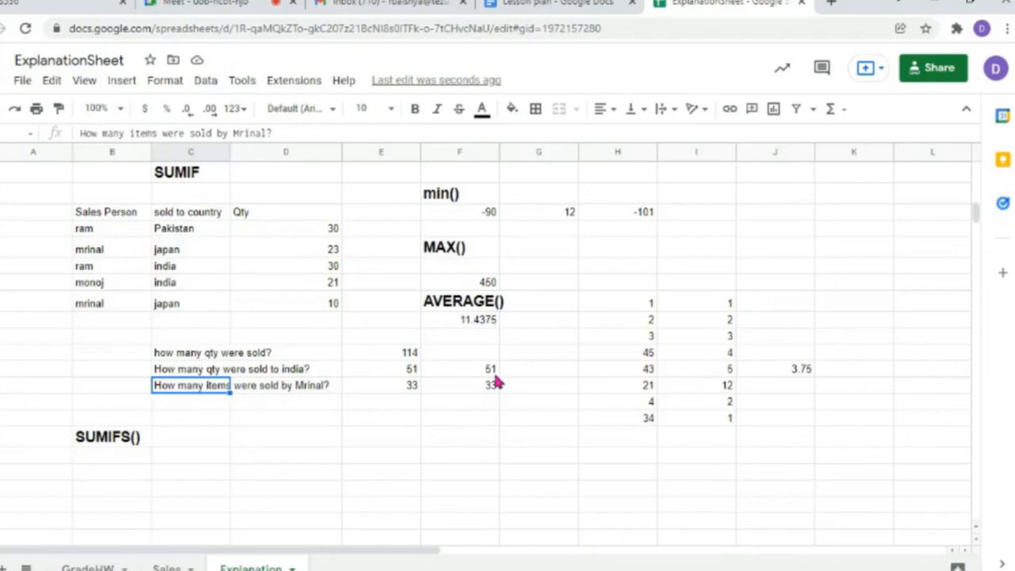
# - Add a question below the existing ones asking how many items the first row's sales person sold to india, and widen column D to fit it
pyautogui.doubleClick(166, 406)
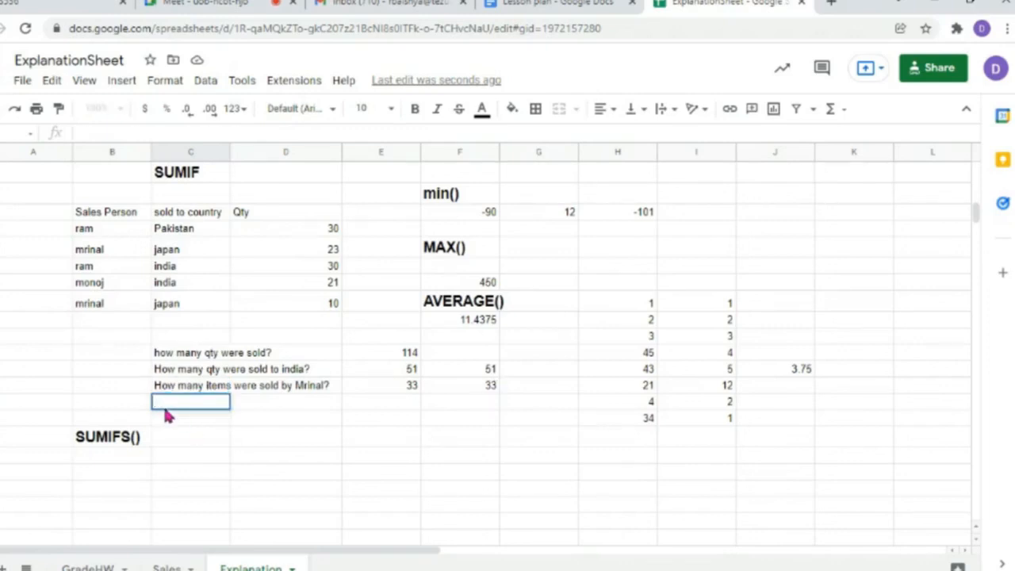
pyautogui.write('How many items w')
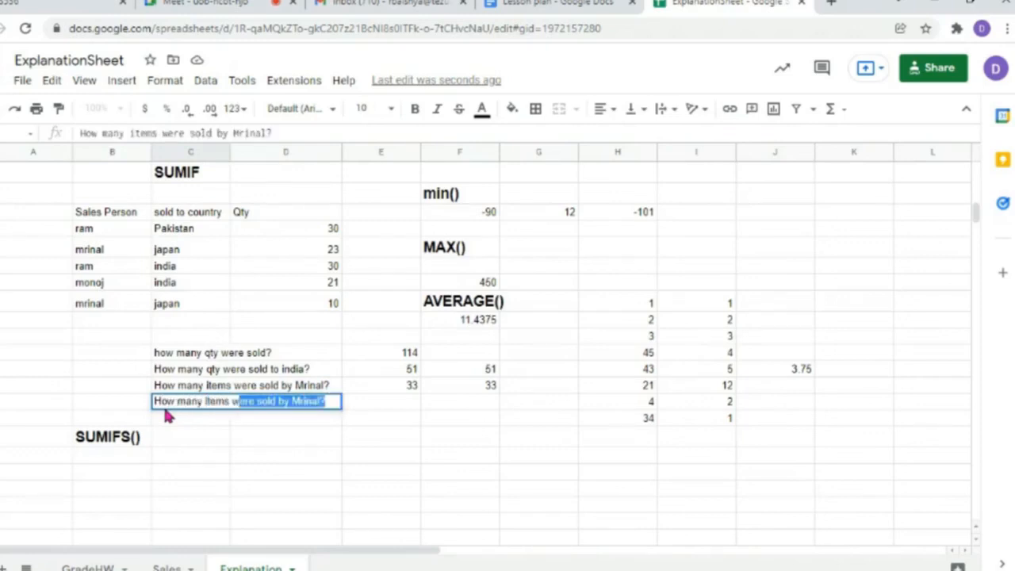
pyautogui.write('ere sold by mrin')
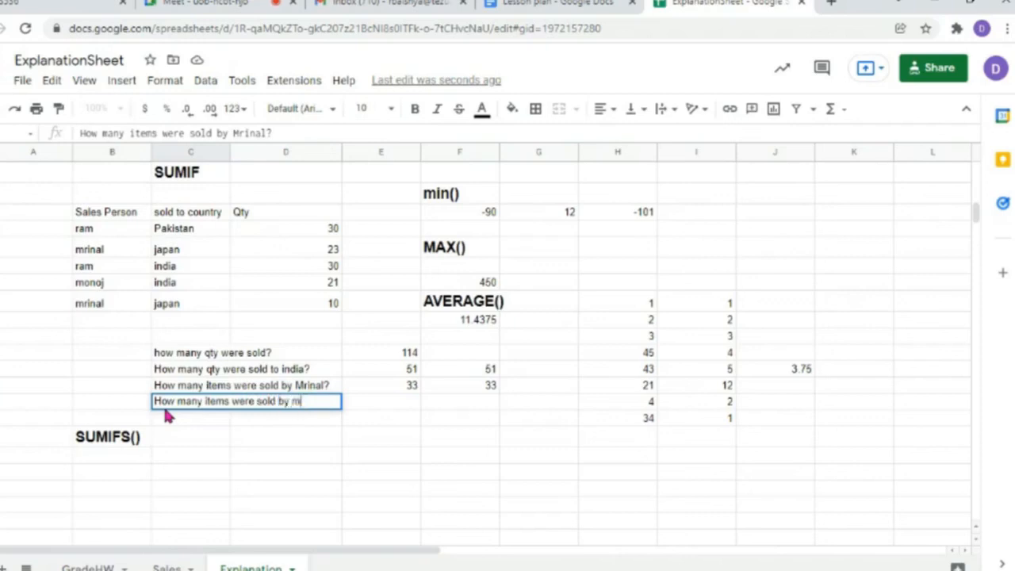
pyautogui.write('a')
pyautogui.write('l')
pyautogui.press('BackSpace')
pyautogui.press('BackSpace')
pyautogui.press('BackSpace')
pyautogui.press('BackSpace')
pyautogui.press('BackSpace')
pyautogui.press('BackSpace')
pyautogui.press('BackSpace')
pyautogui.write('ram to')
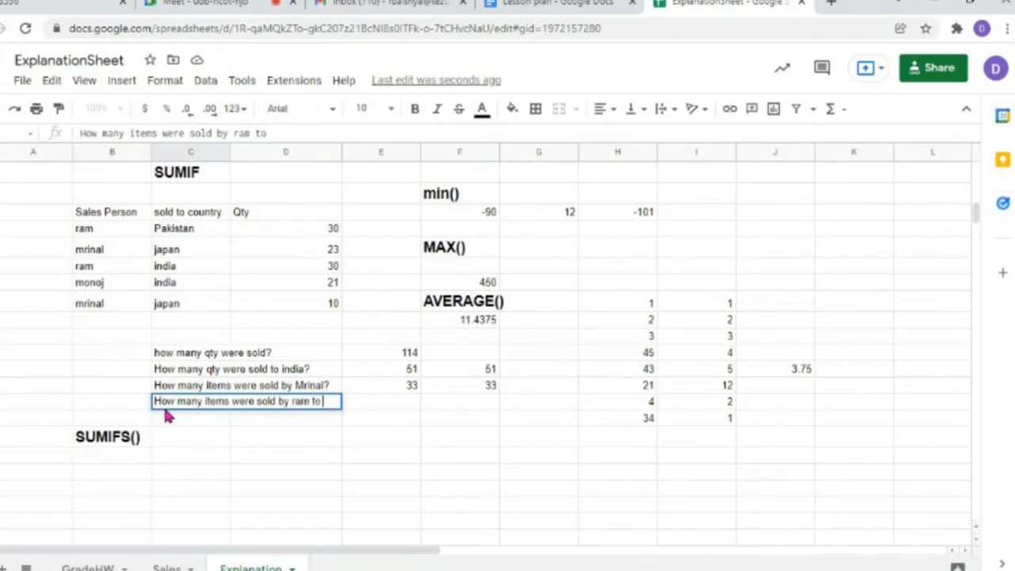
pyautogui.write(' india')
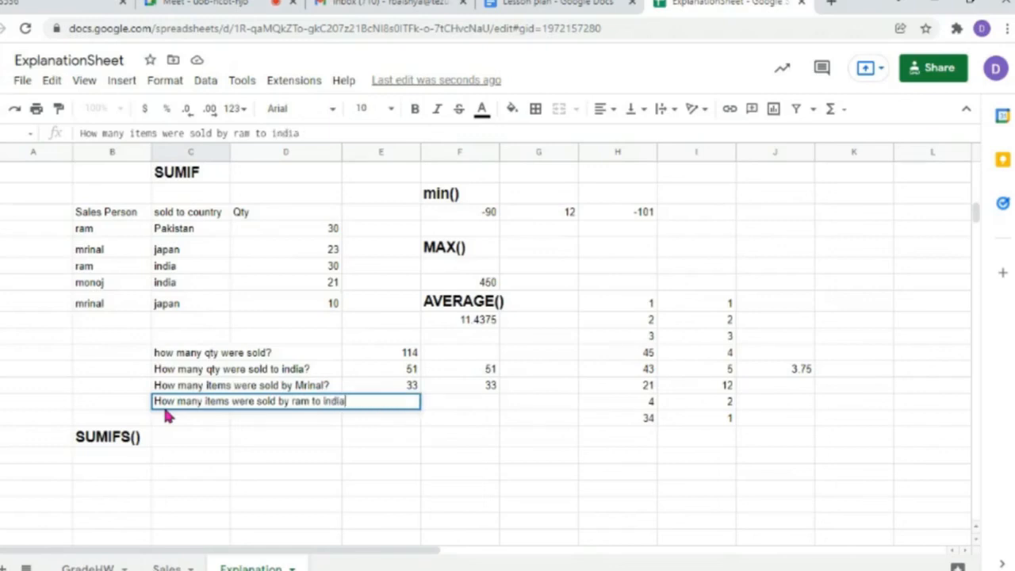
pyautogui.write('?')
pyautogui.click(298, 485)
pyautogui.moveTo(346, 159); pyautogui.dragTo(365, 159)
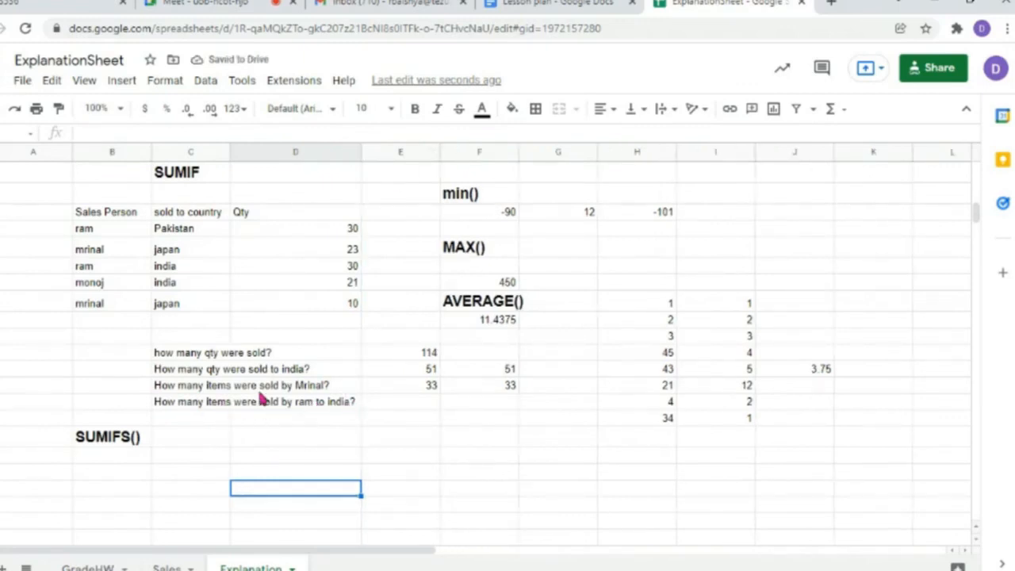
# - Check the first sales row's person, country and quantity against the two conditions in the new question
pyautogui.click(298, 406)
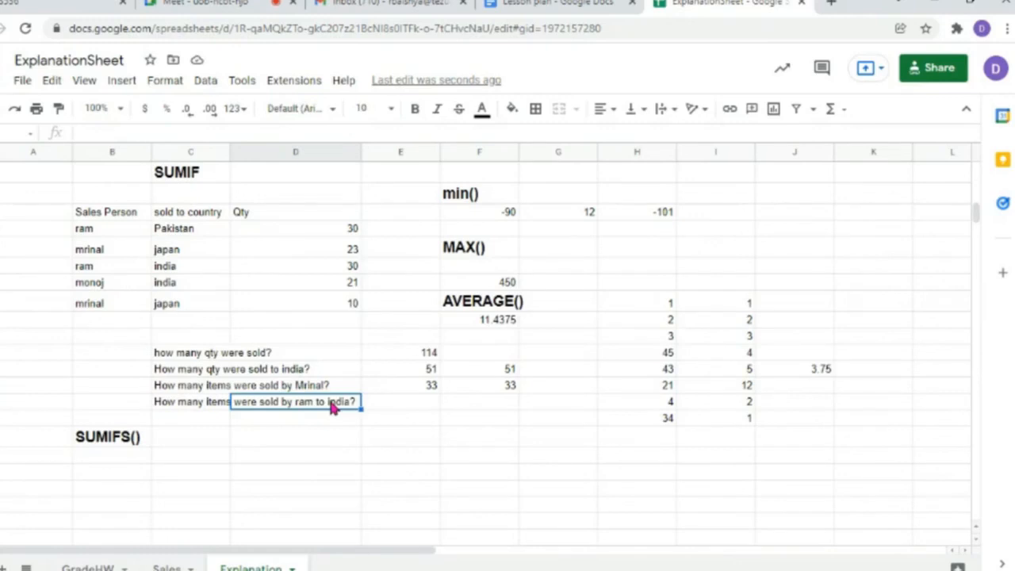
pyautogui.click(90, 231)
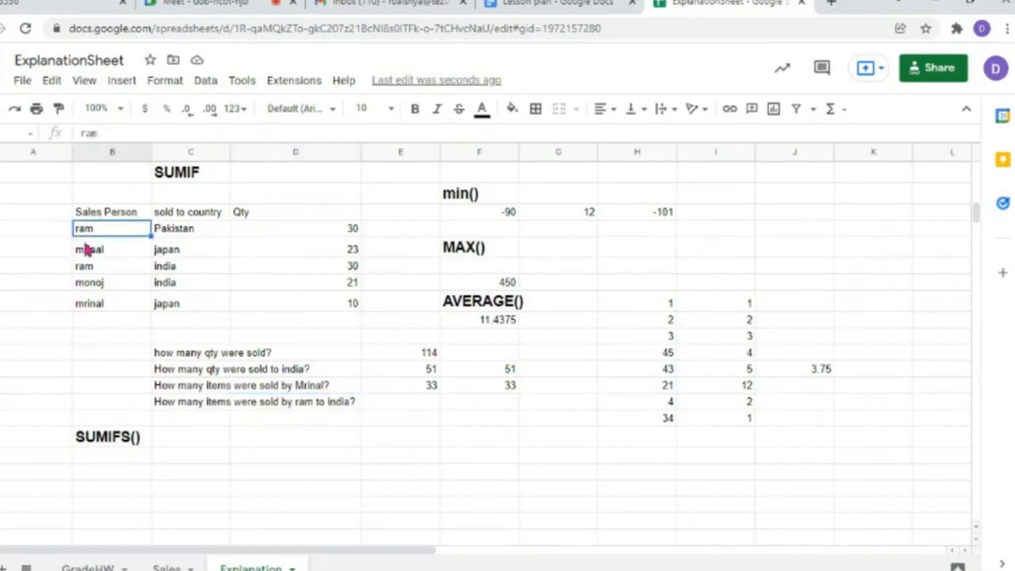
pyautogui.click(187, 230)
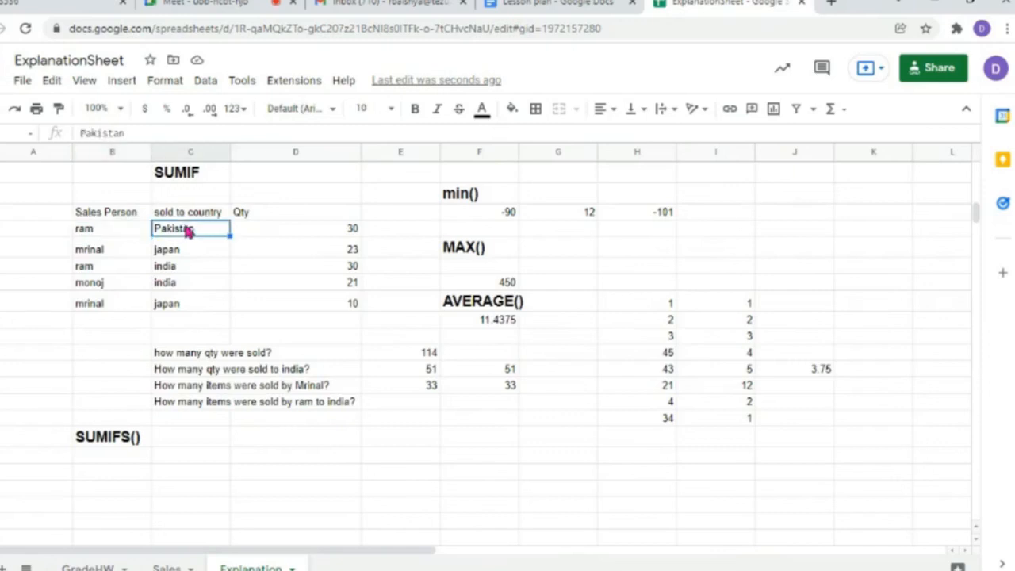
pyautogui.click(177, 282)
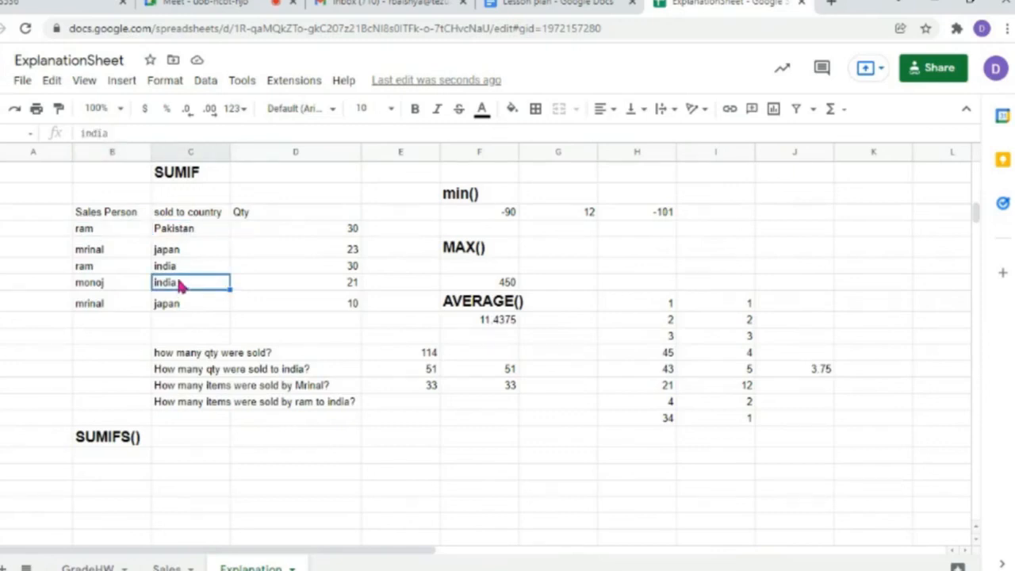
pyautogui.click(103, 230)
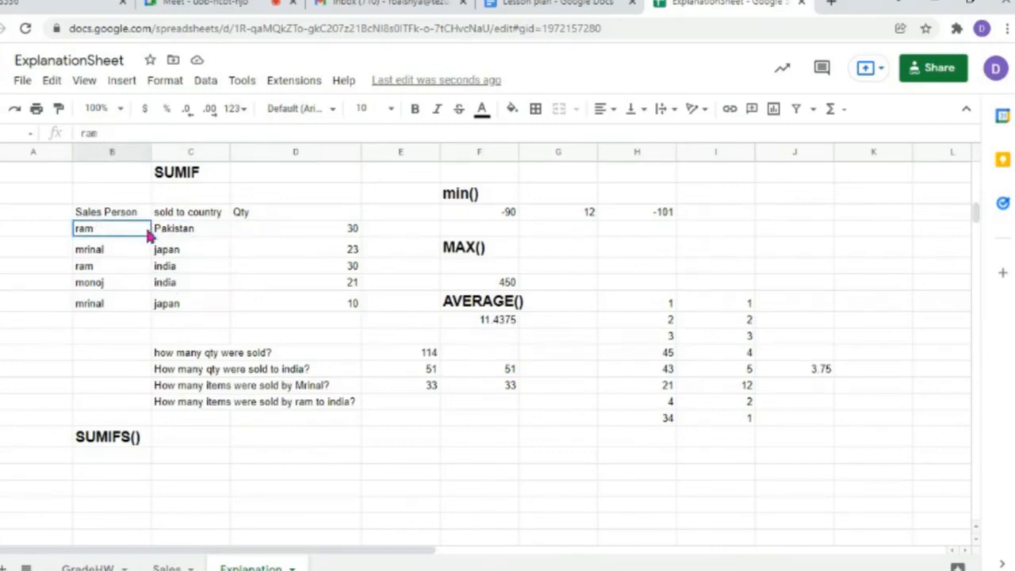
pyautogui.click(189, 230)
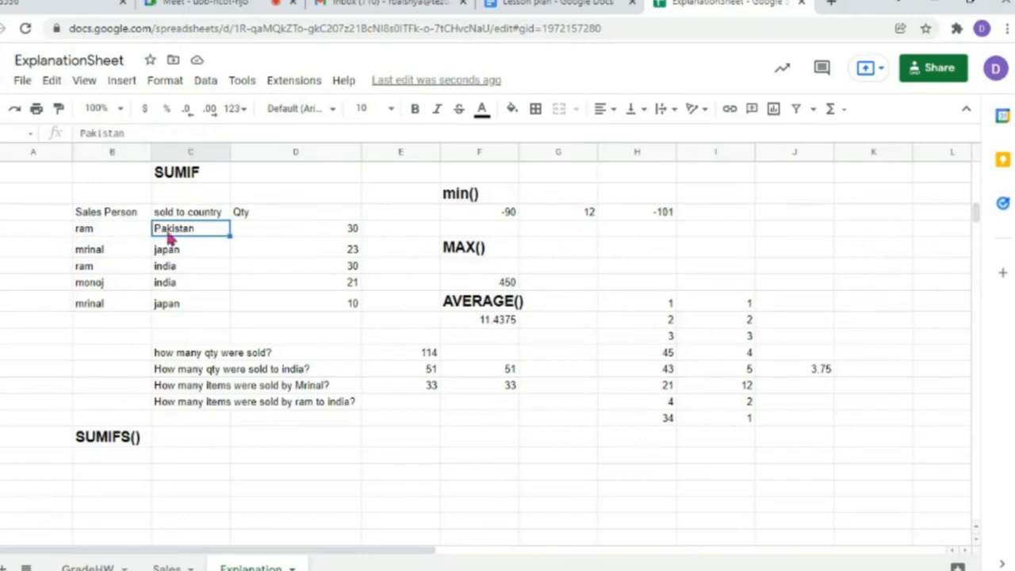
pyautogui.click(343, 233)
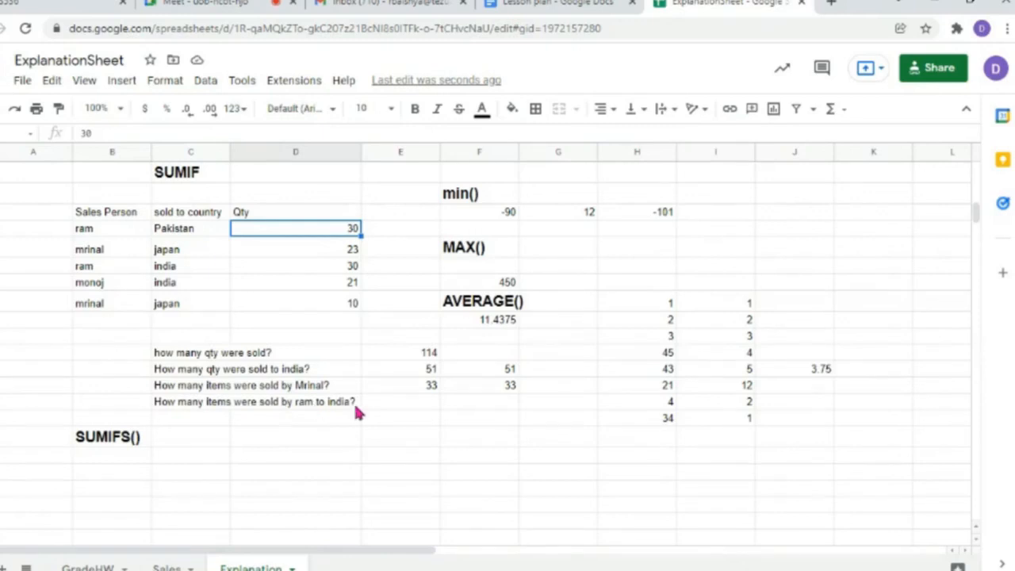
pyautogui.click(4, 228)
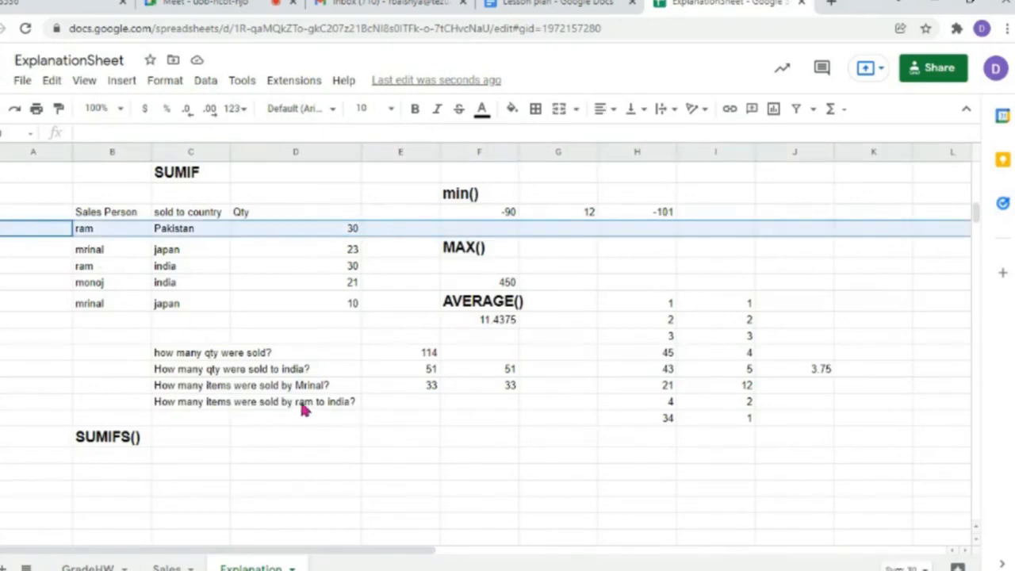
pyautogui.click(344, 406)
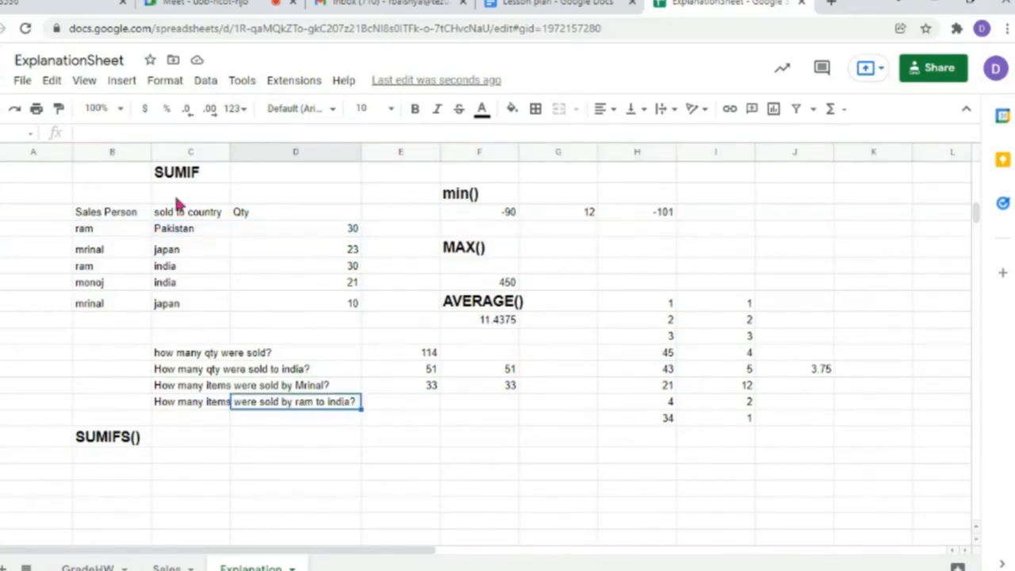
# - Go through the sales rows one by one, checking which match both the sales person and india
pyautogui.click(3, 230)
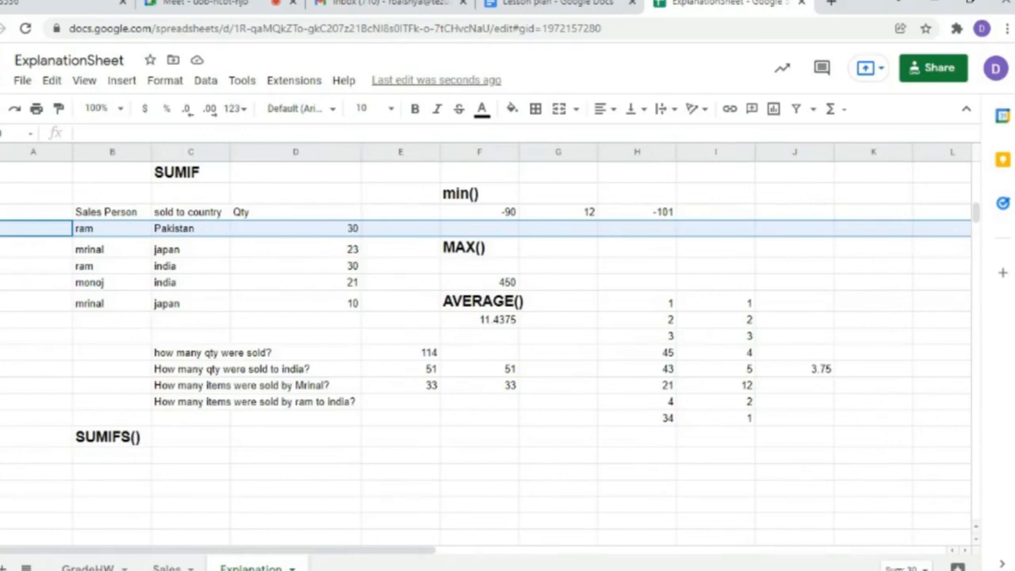
pyautogui.click(2, 247)
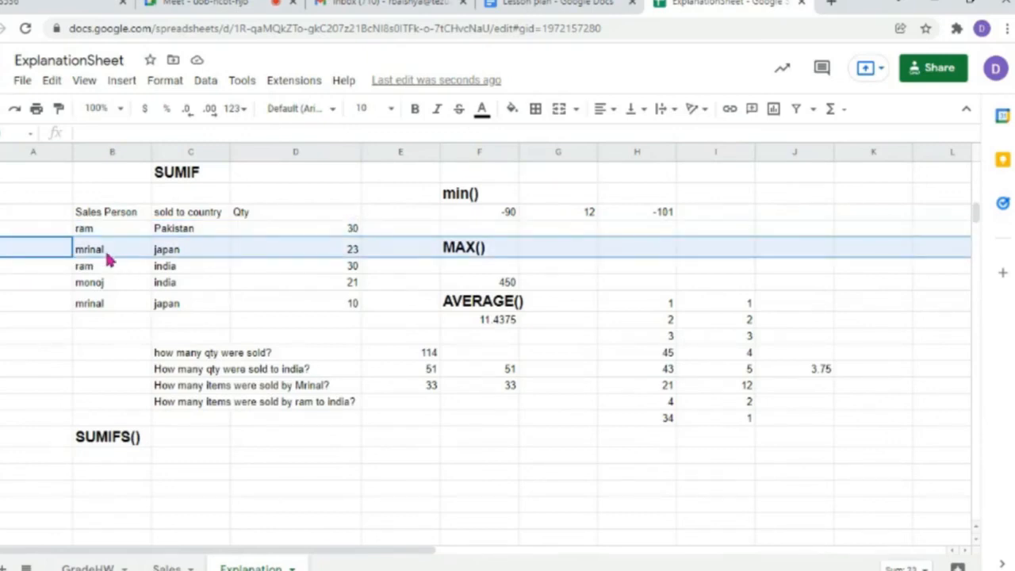
pyautogui.click(3, 267)
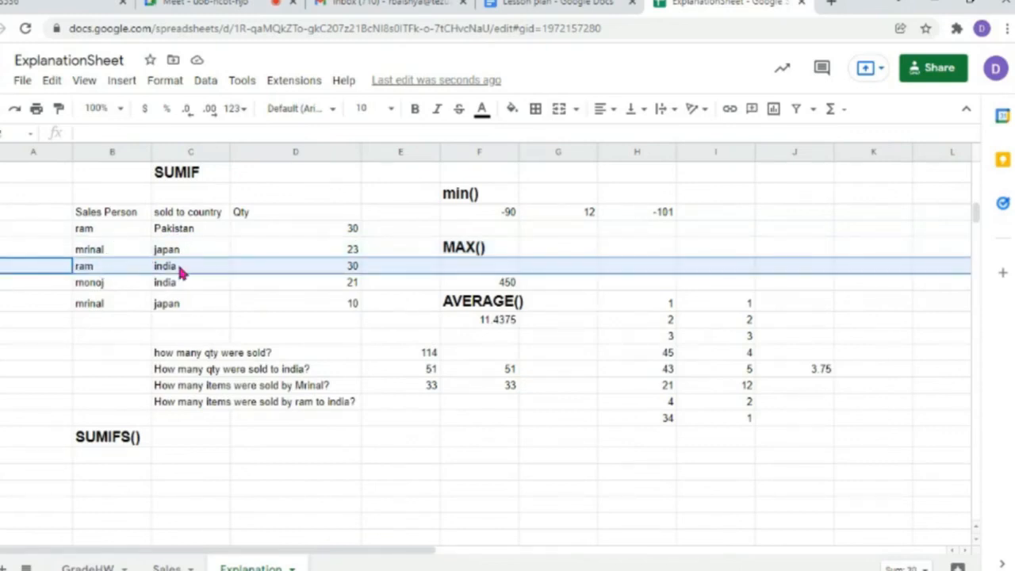
pyautogui.click(354, 269)
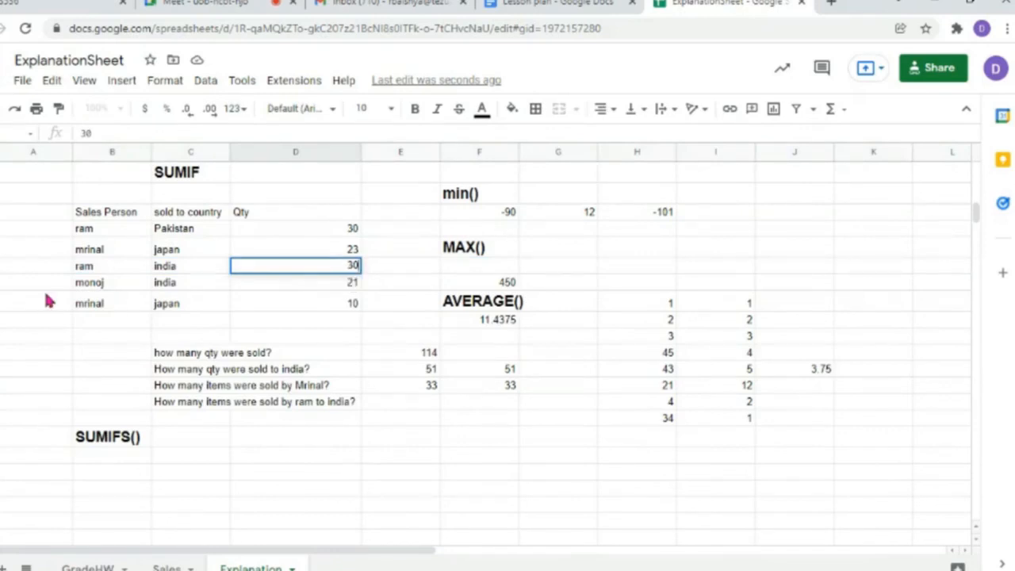
pyautogui.click(103, 284)
pyautogui.click(98, 304)
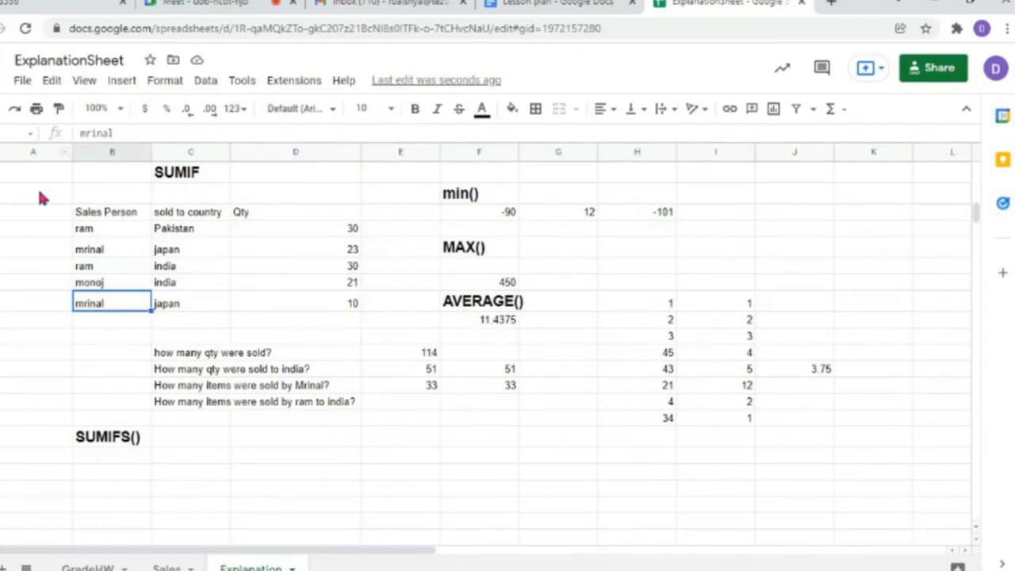
# - Change the sales person in the table's last row to the same name as in the first row
pyautogui.doubleClick(109, 285)
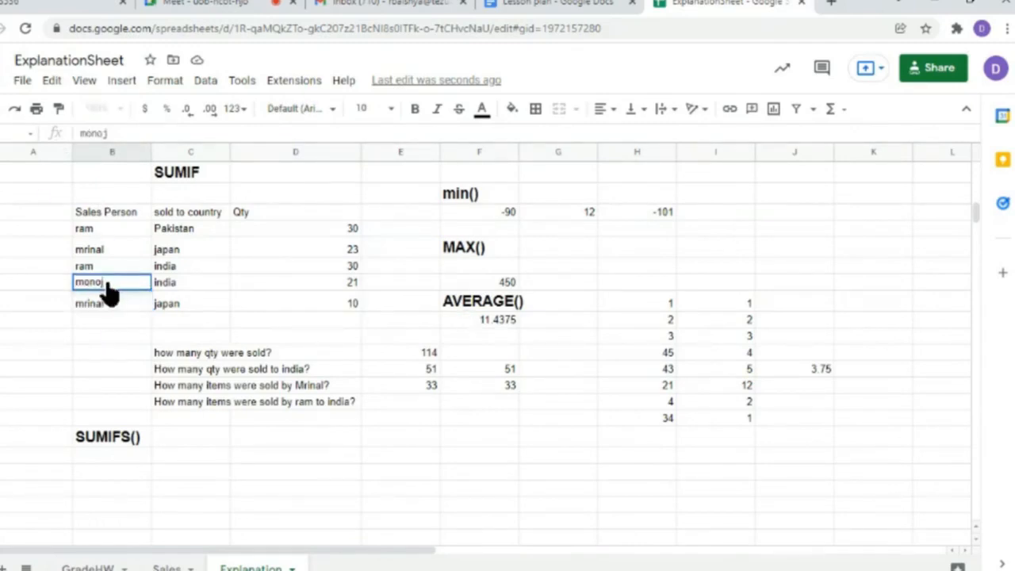
pyautogui.doubleClick(106, 306)
pyautogui.moveTo(107, 308); pyautogui.dragTo(55, 307)
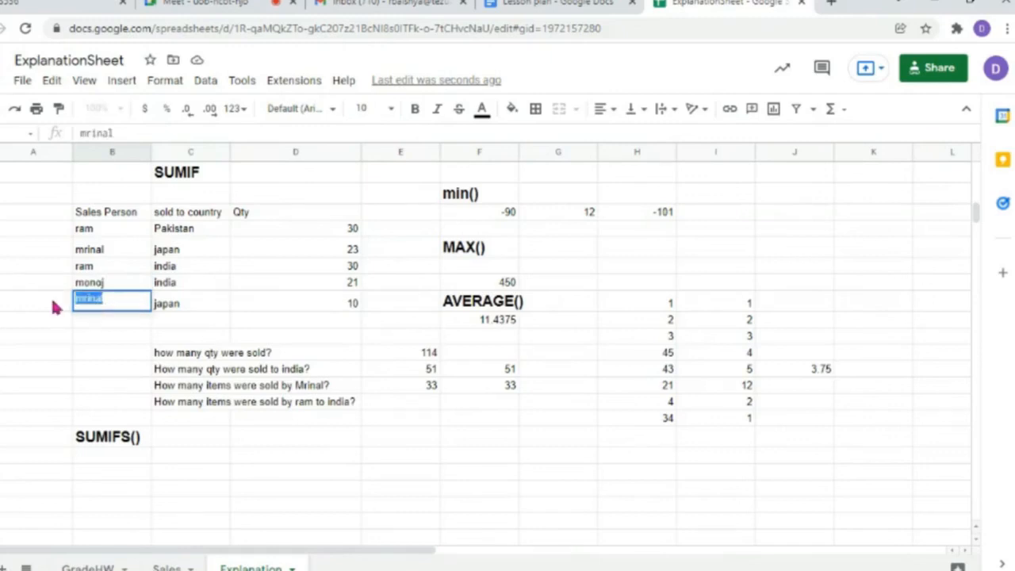
pyautogui.write('ram')
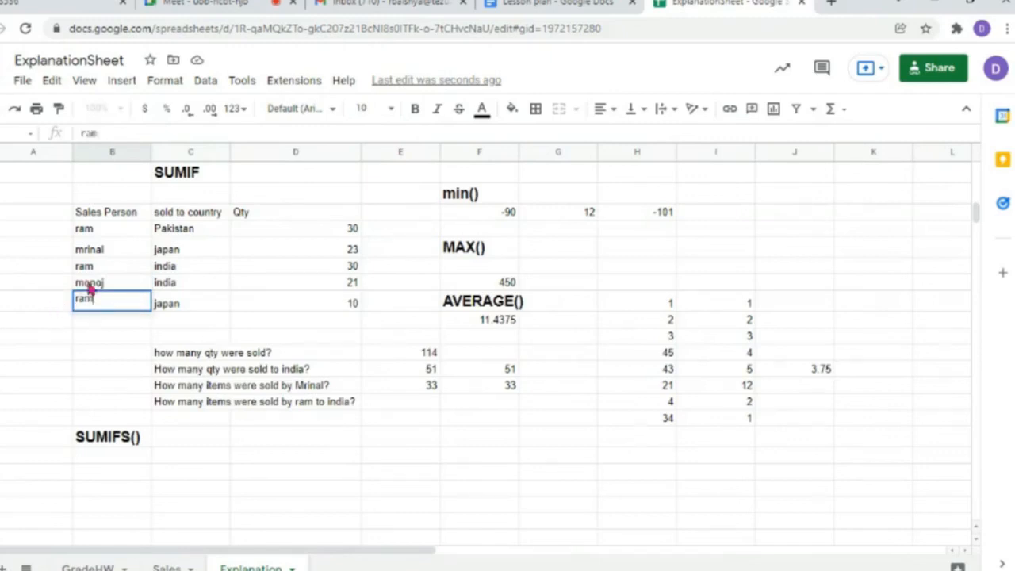
pyautogui.click(89, 286)
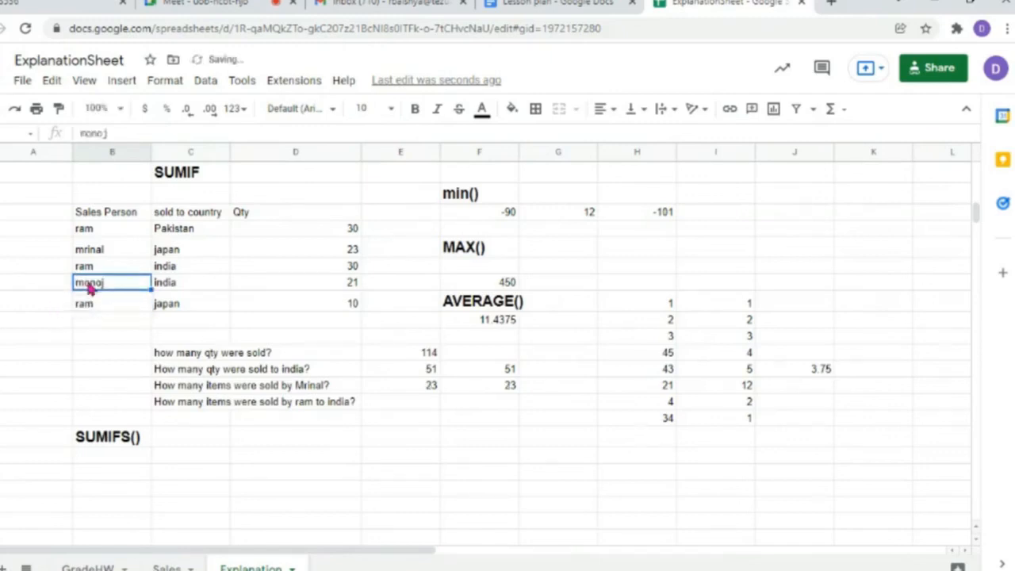
# - Set the sold to country in the table's last row to india
pyautogui.doubleClick(180, 307)
pyautogui.moveTo(182, 305); pyautogui.dragTo(142, 309)
pyautogui.write('india')
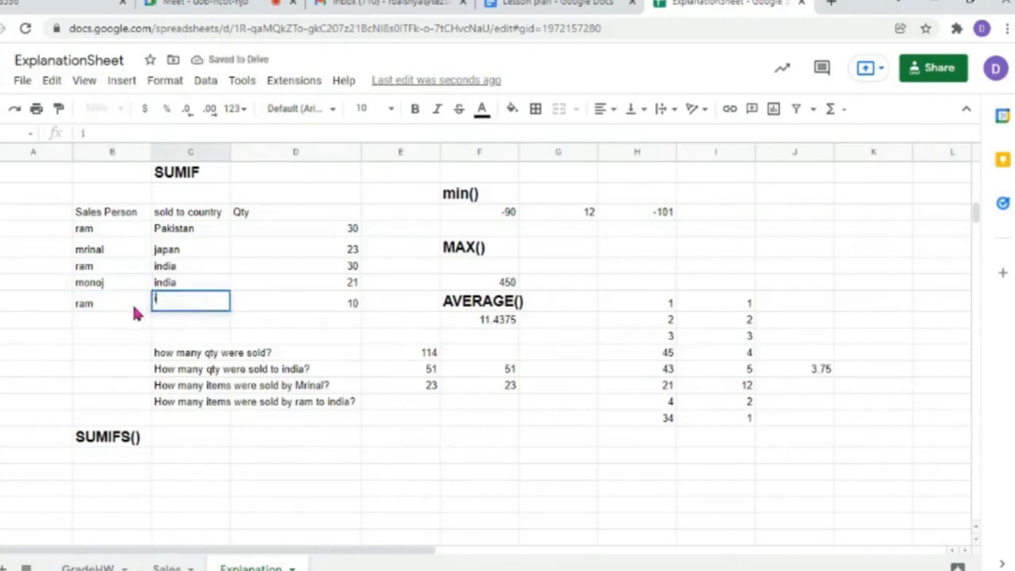
pyautogui.click(163, 287)
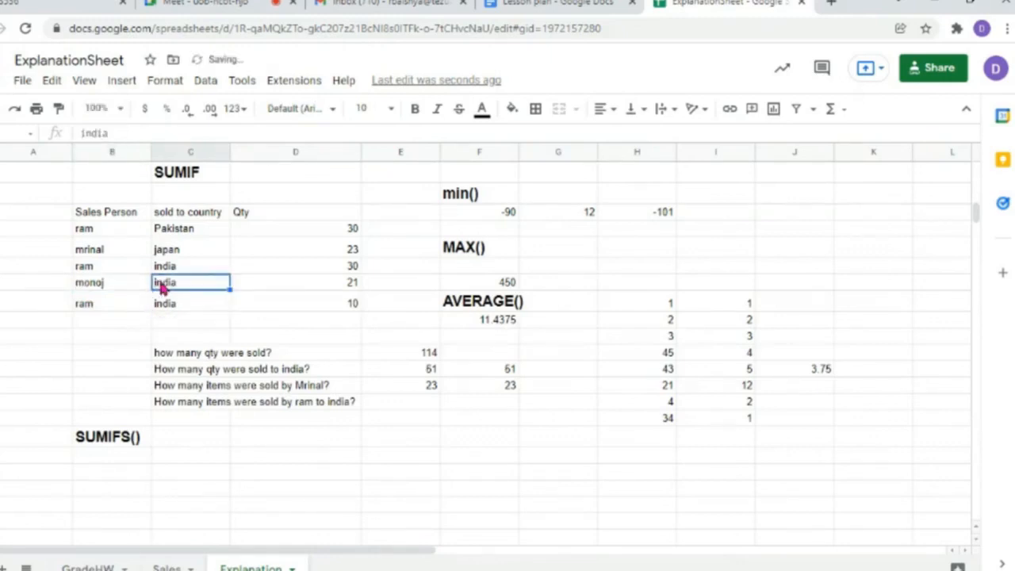
# - Highlight the last, third and first sales rows together to compare that sales person's sales by country
pyautogui.click(8, 305)
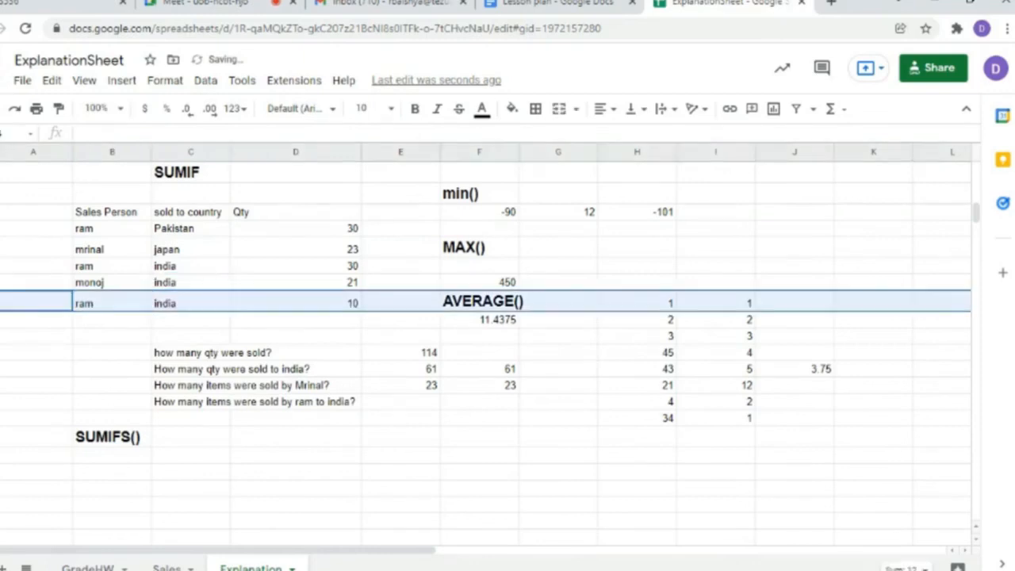
pyautogui.keyDown('ctrl'); pyautogui.click(1, 266); pyautogui.keyUp('ctrl')
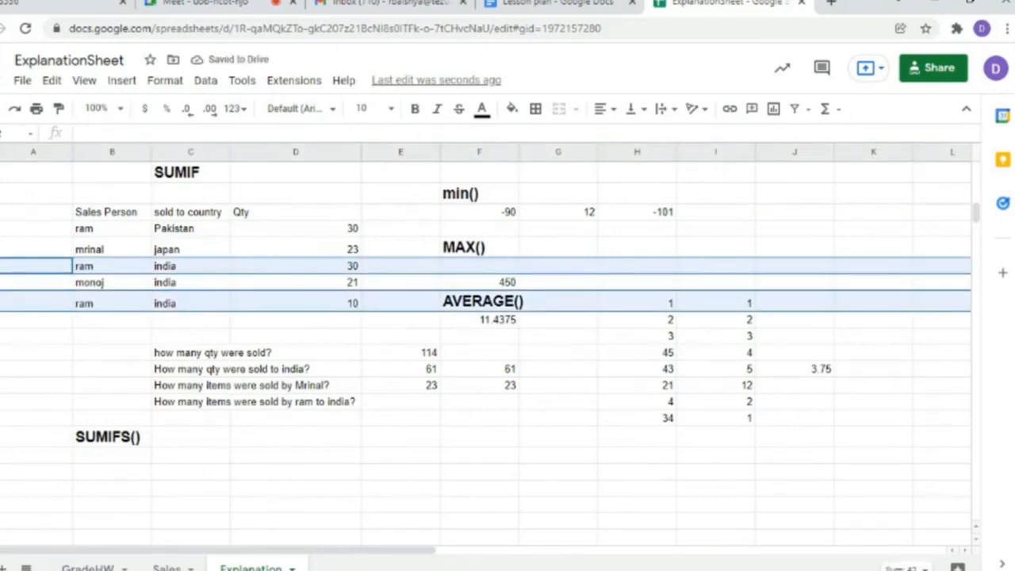
pyautogui.keyDown('ctrl'); pyautogui.click(2, 228); pyautogui.keyUp('ctrl')
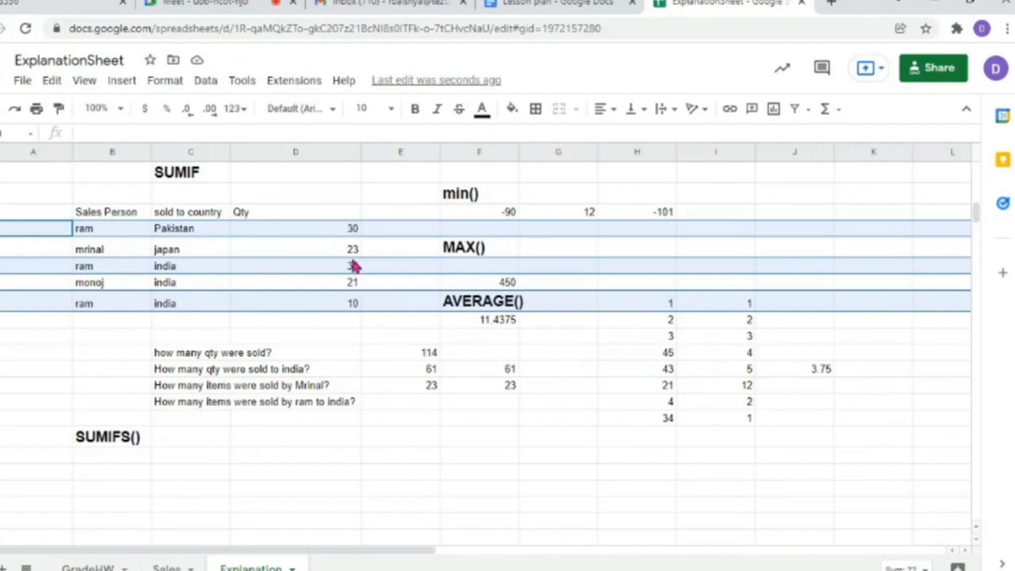
# - Start a SUMIFS formula in the answer cell beside the question about one sales person's items sold to india
pyautogui.doubleClick(424, 401)
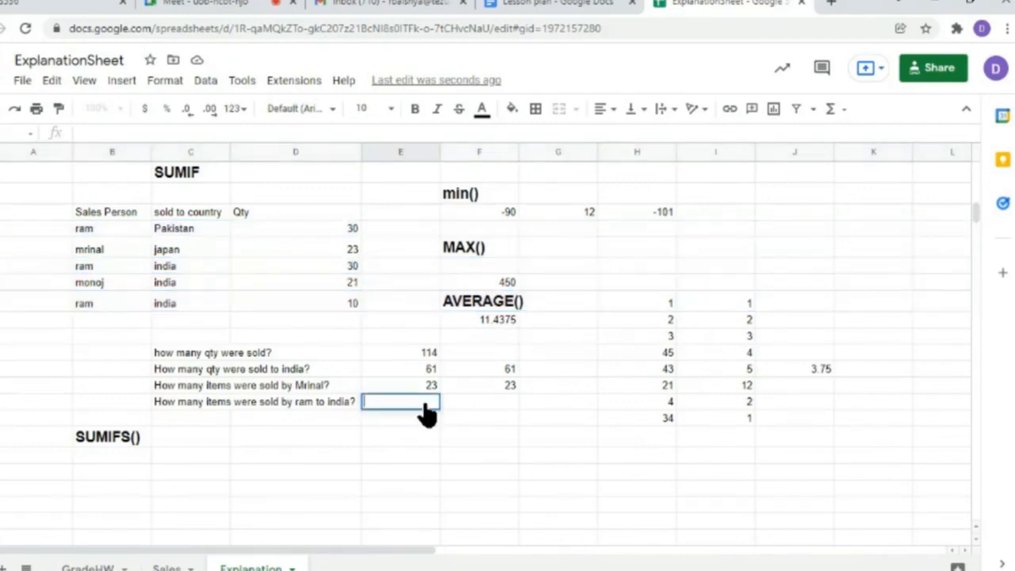
pyautogui.doubleClick(252, 406)
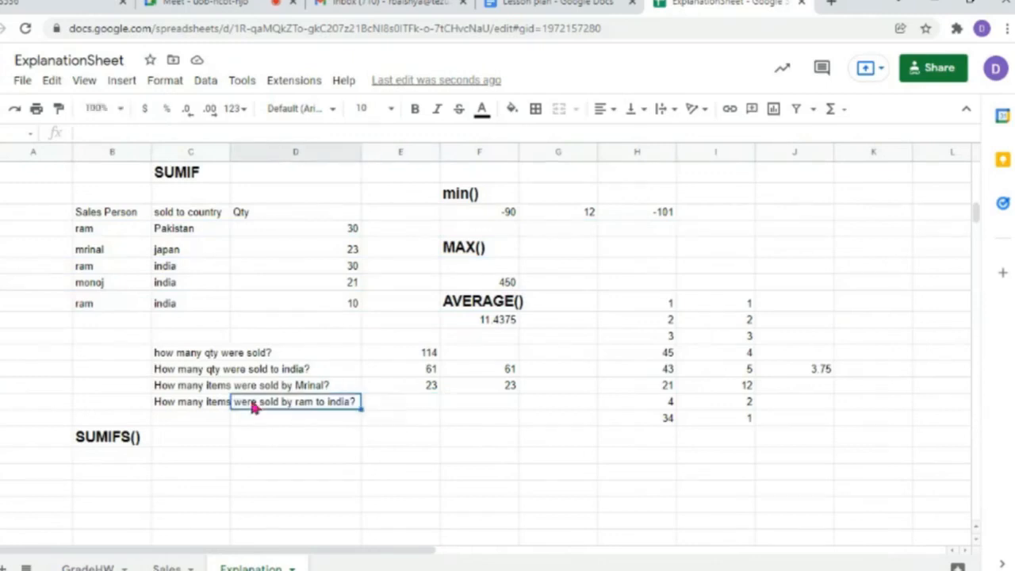
pyautogui.click(173, 407)
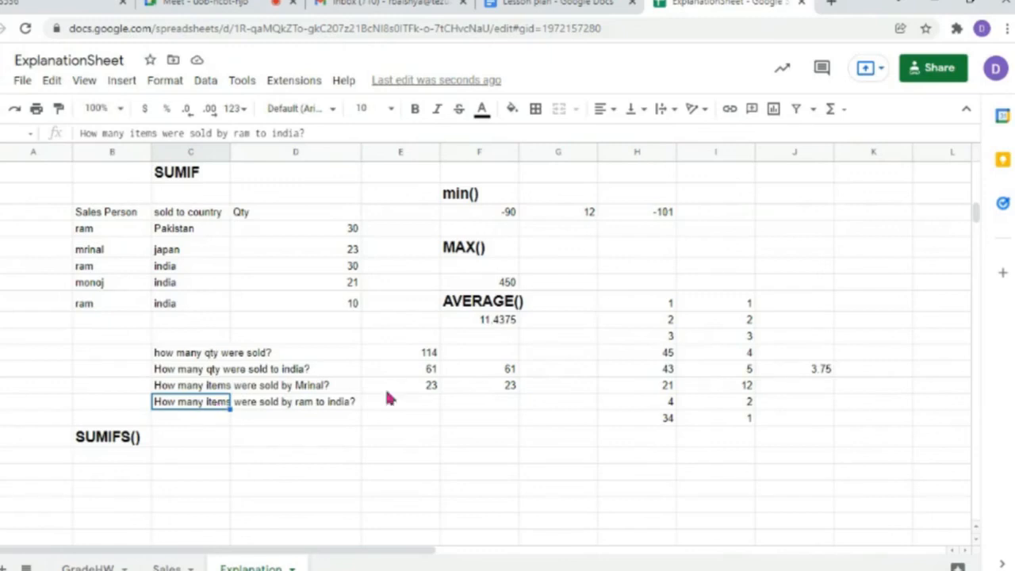
pyautogui.click(394, 406)
pyautogui.write('=')
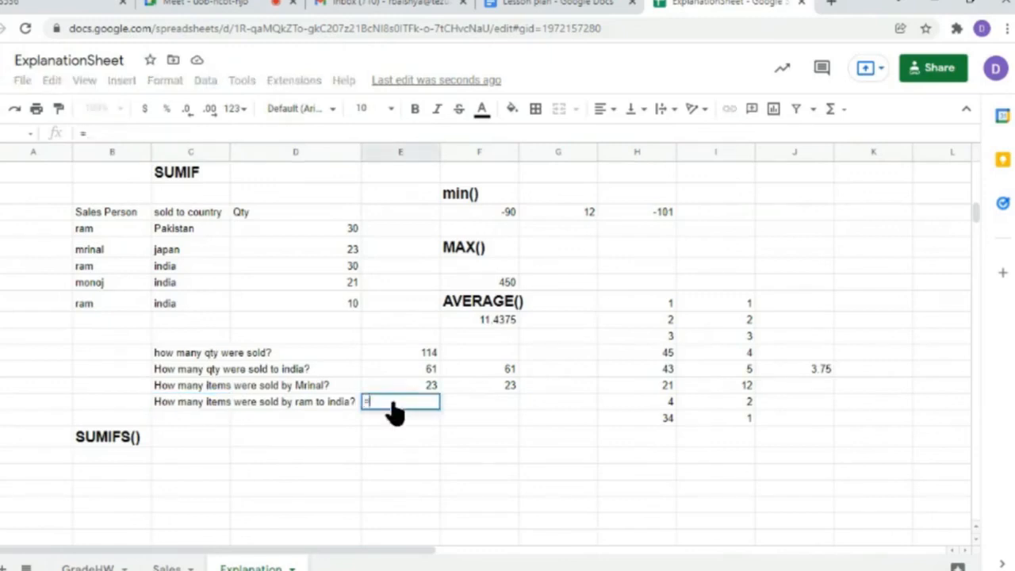
pyautogui.write('sumif')
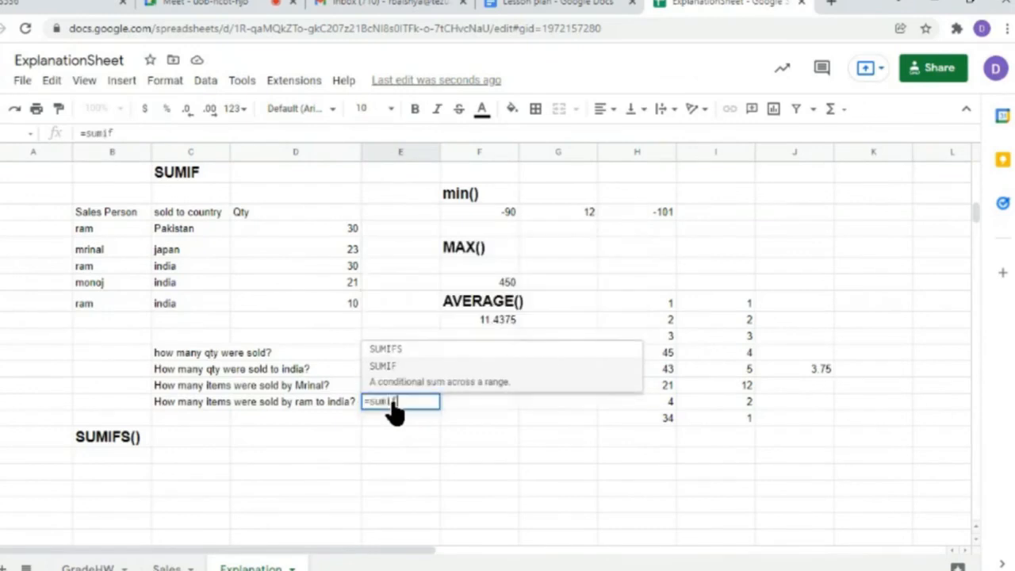
pyautogui.write('(')
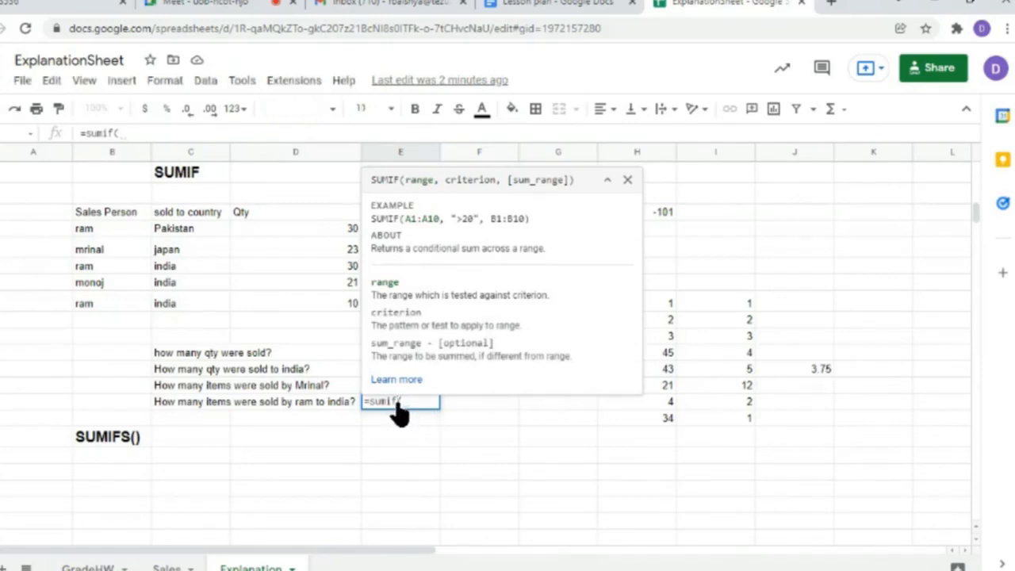
pyautogui.press('BackSpace')
pyautogui.write('s')
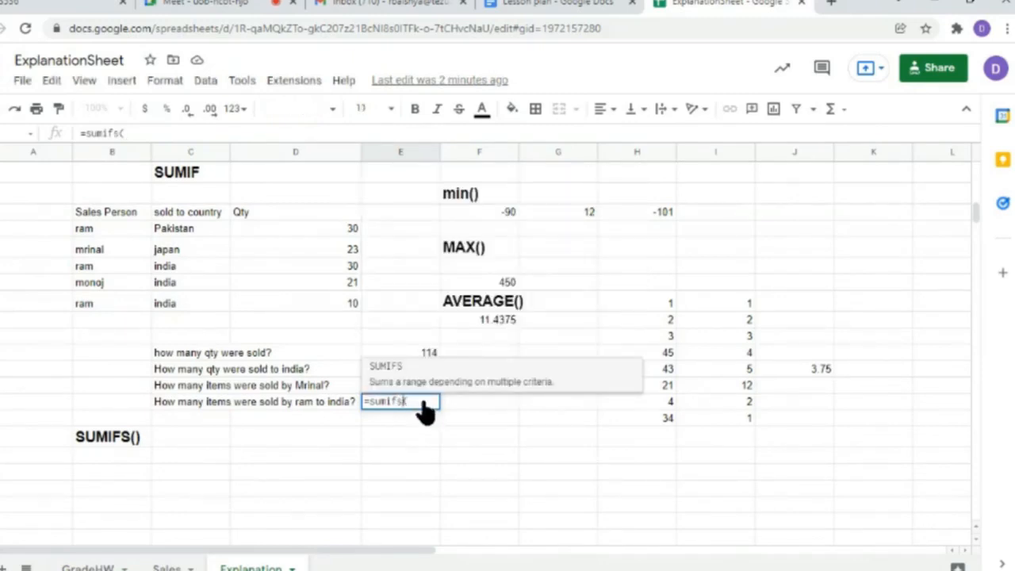
pyautogui.write('(')
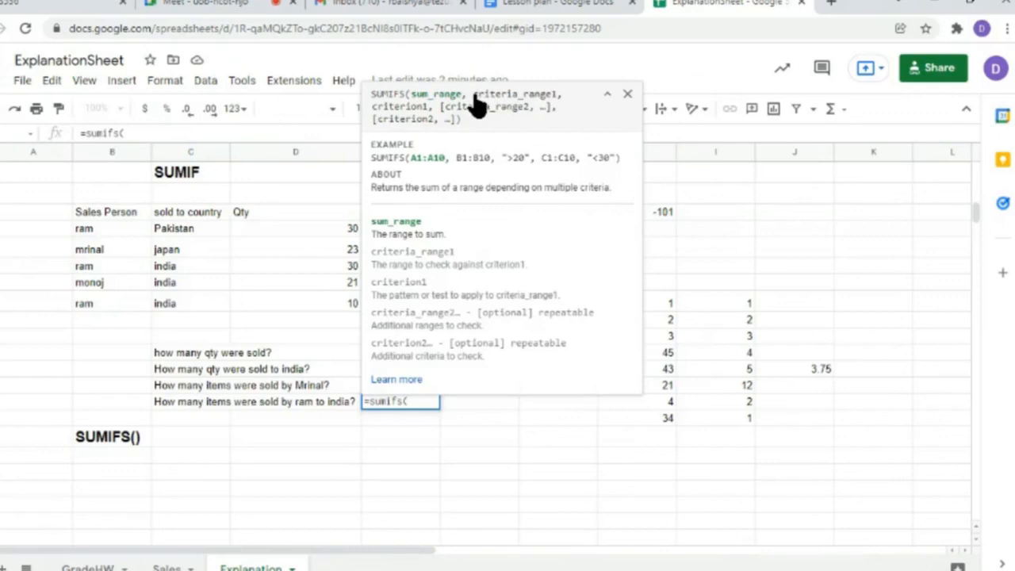
# - Examine the first criteria range, first criterion and second criteria range arguments in the SUMIFS syntax help
pyautogui.moveTo(470, 97); pyautogui.dragTo(556, 96)
pyautogui.moveTo(372, 107); pyautogui.dragTo(429, 109)
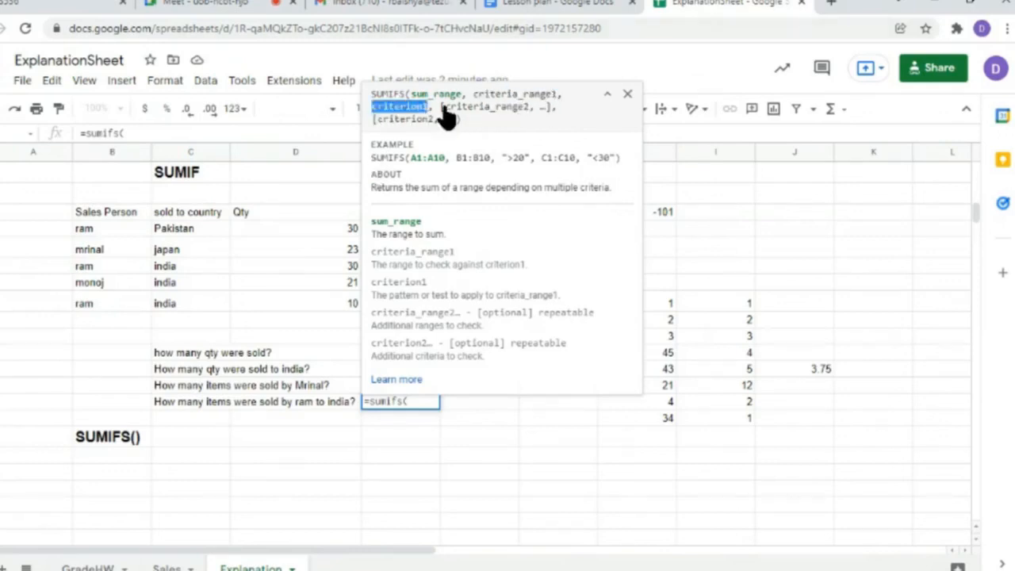
pyautogui.moveTo(443, 109); pyautogui.dragTo(547, 117)
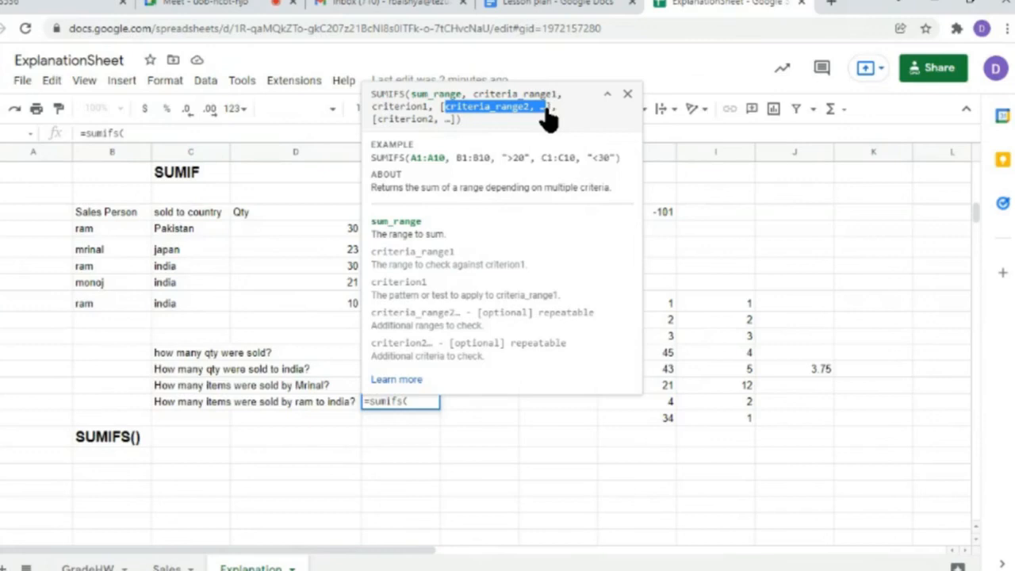
pyautogui.click(424, 408)
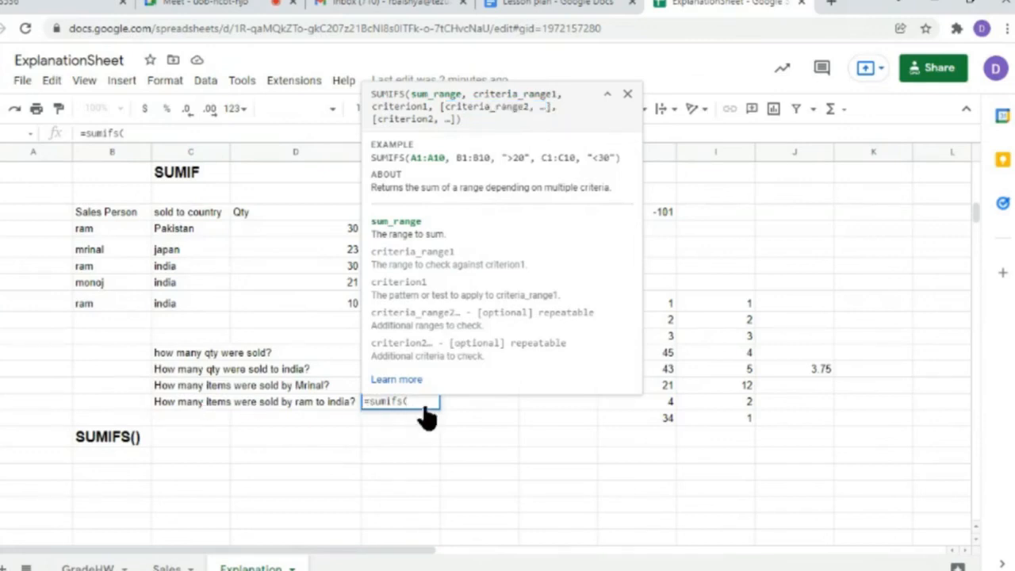
# - Clear the unfinished SUMIFS formula from the last question's answer cell
pyautogui.press('BackSpace')
pyautogui.press('BackSpace')
pyautogui.press('BackSpace')
pyautogui.press('BackSpace')
pyautogui.press('BackSpace')
pyautogui.press('BackSpace')
pyautogui.press('BackSpace')
pyautogui.press('BackSpace')
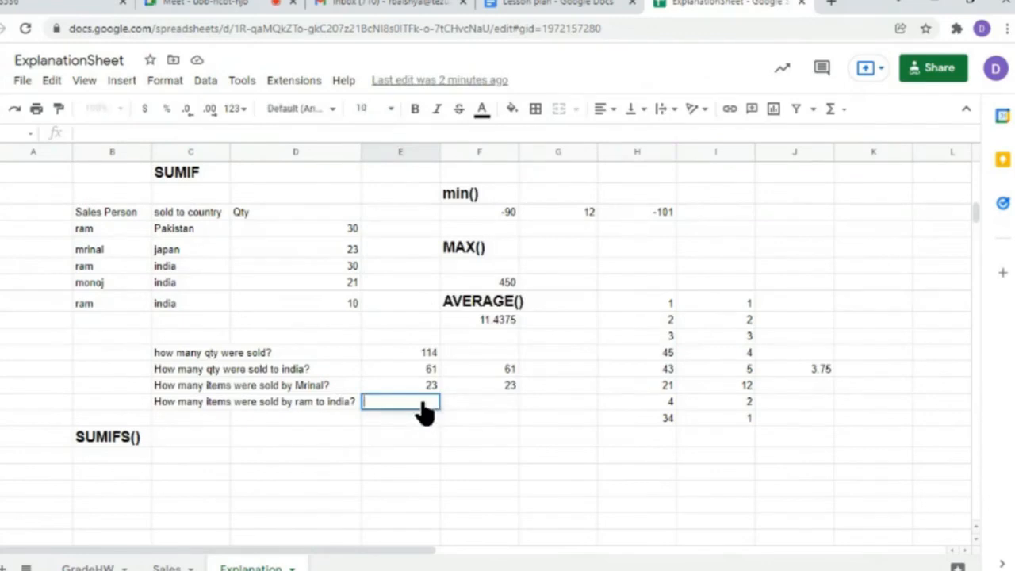
# - Begin a SUMIFS formula in the last question's answer cell with the Qty values D120:D124 as the sum range
pyautogui.write('=sumi')
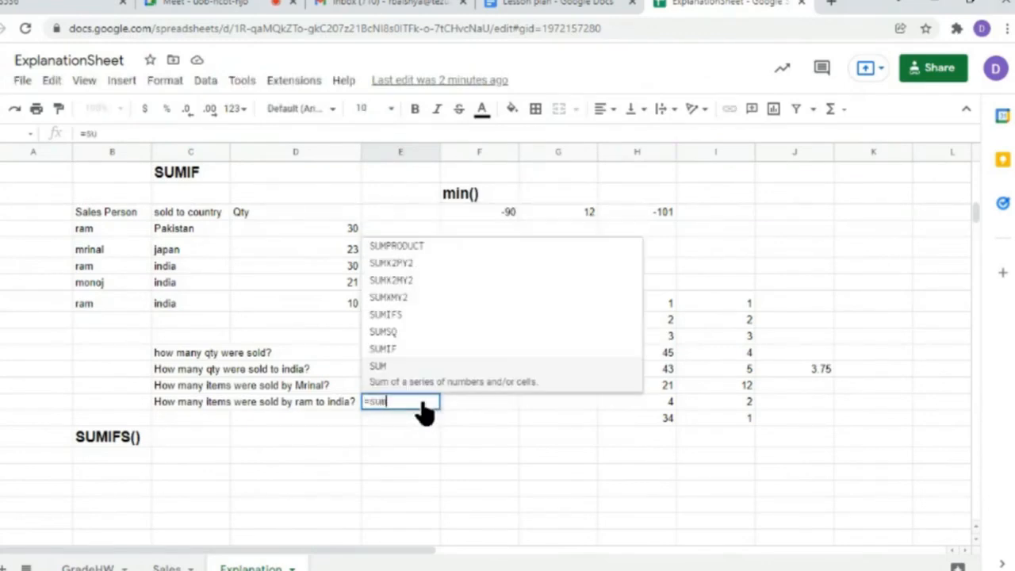
pyautogui.write('fs(')
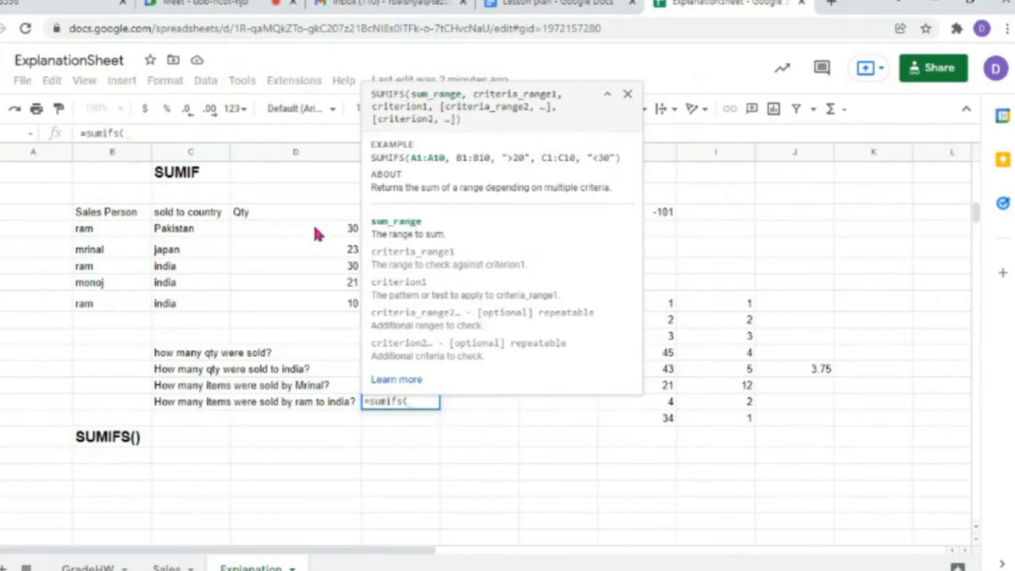
pyautogui.moveTo(310, 222); pyautogui.dragTo(325, 299)
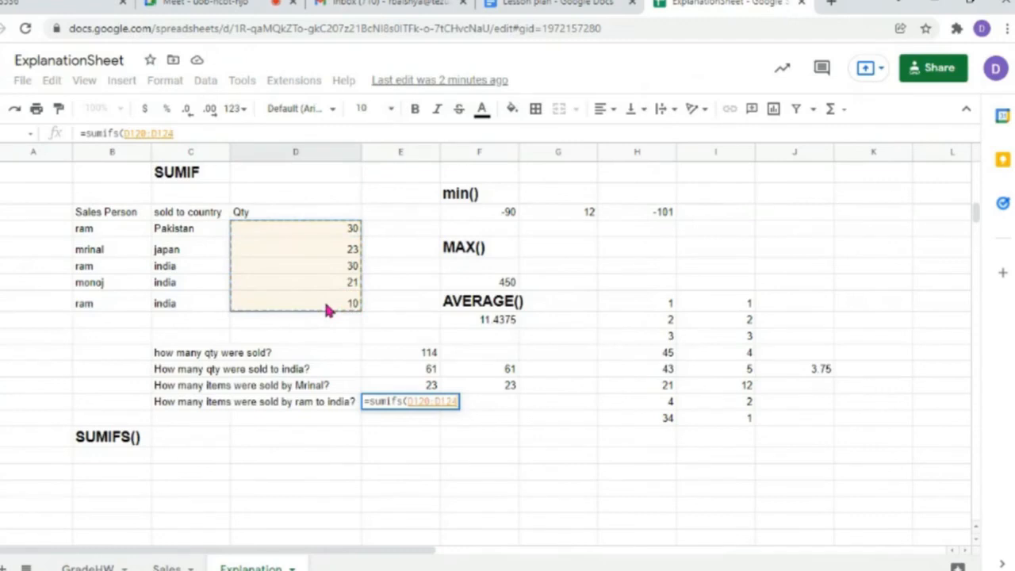
pyautogui.write(',')
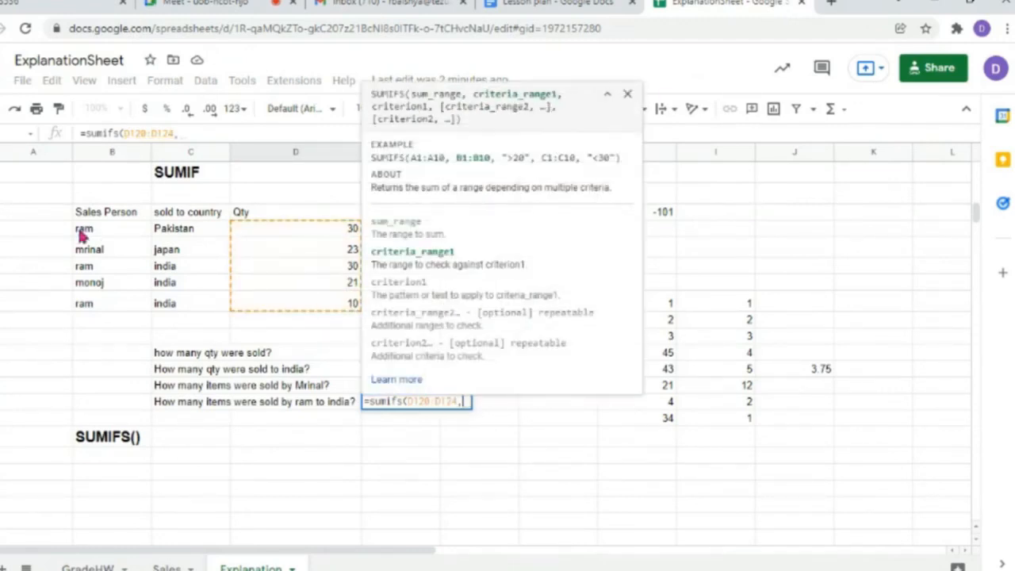
# - Add the Sales Person range B120:B124 as the first criteria range, with the first-row sales person's name as an equals criterion
pyautogui.moveTo(81, 229); pyautogui.dragTo(94, 310)
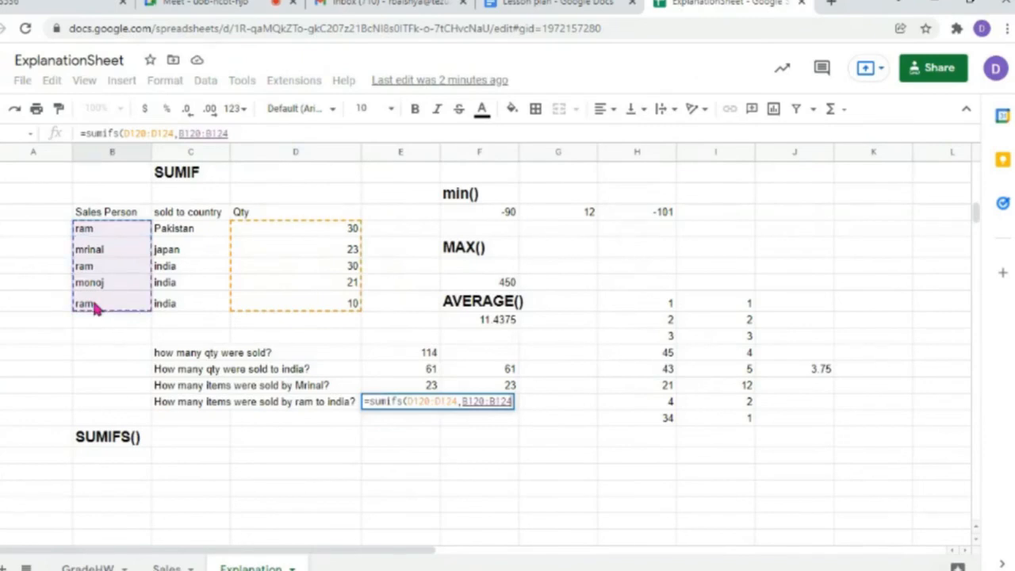
pyautogui.write(',')
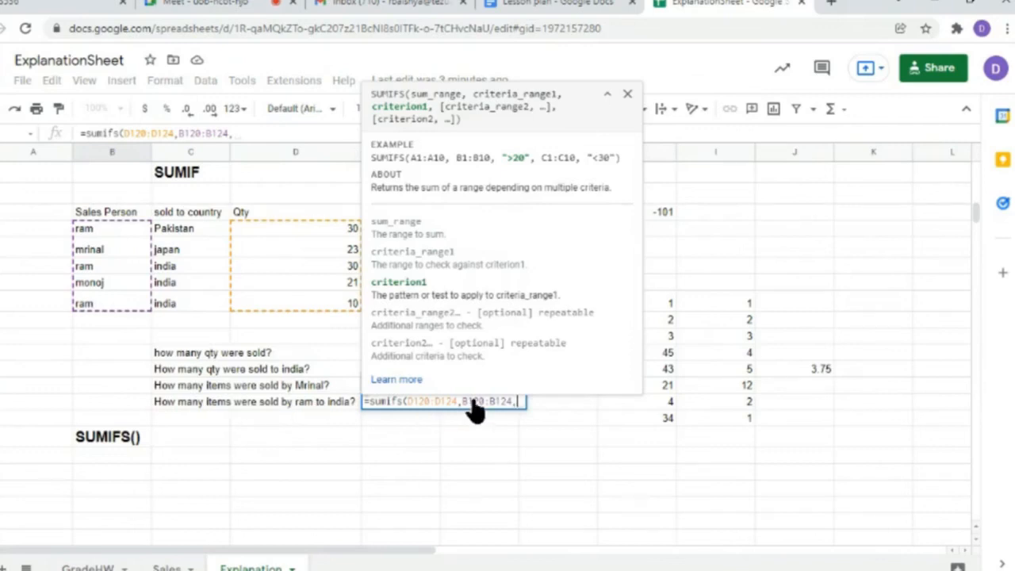
pyautogui.write('""')
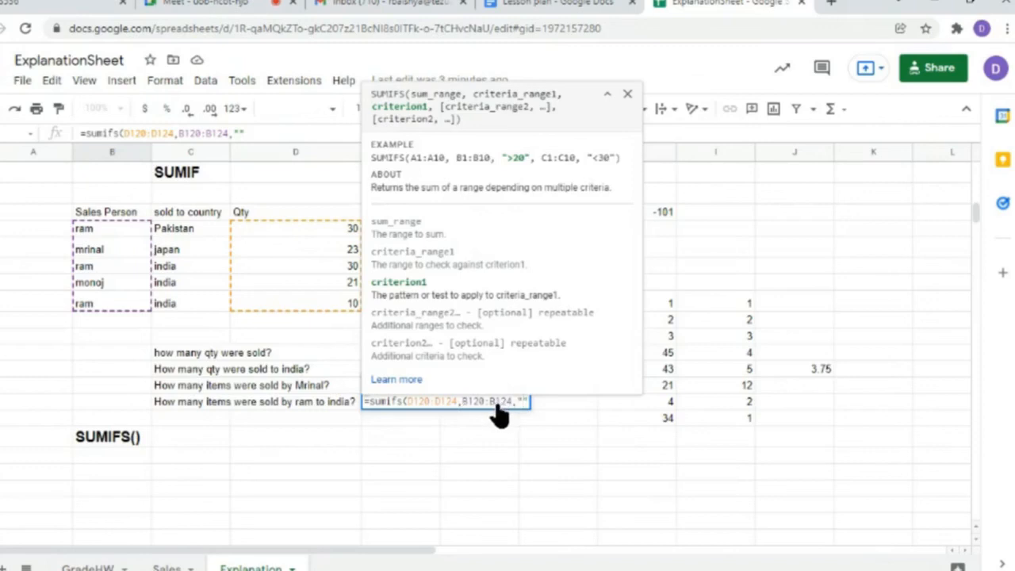
pyautogui.write('=ram"')
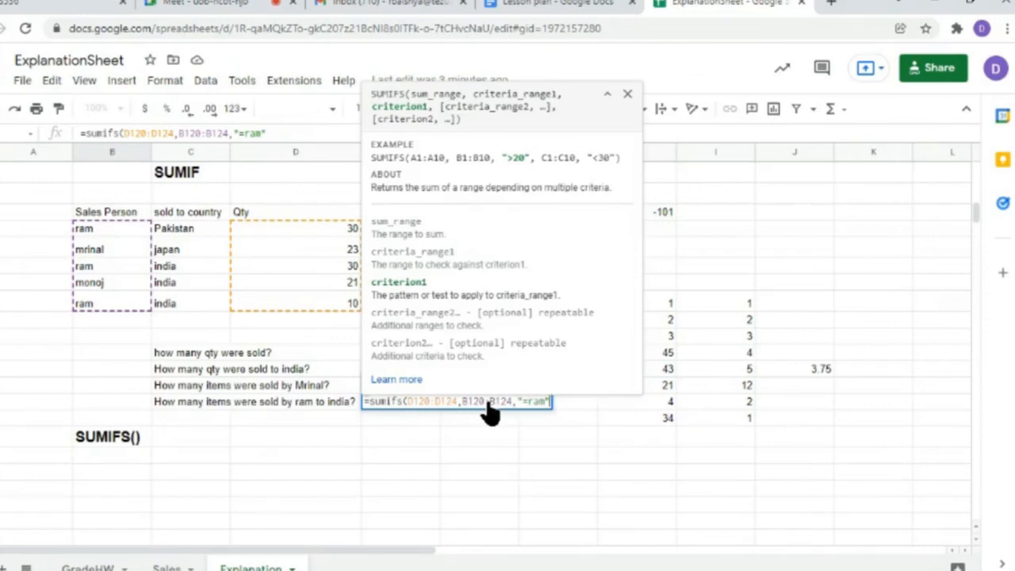
pyautogui.write(',')
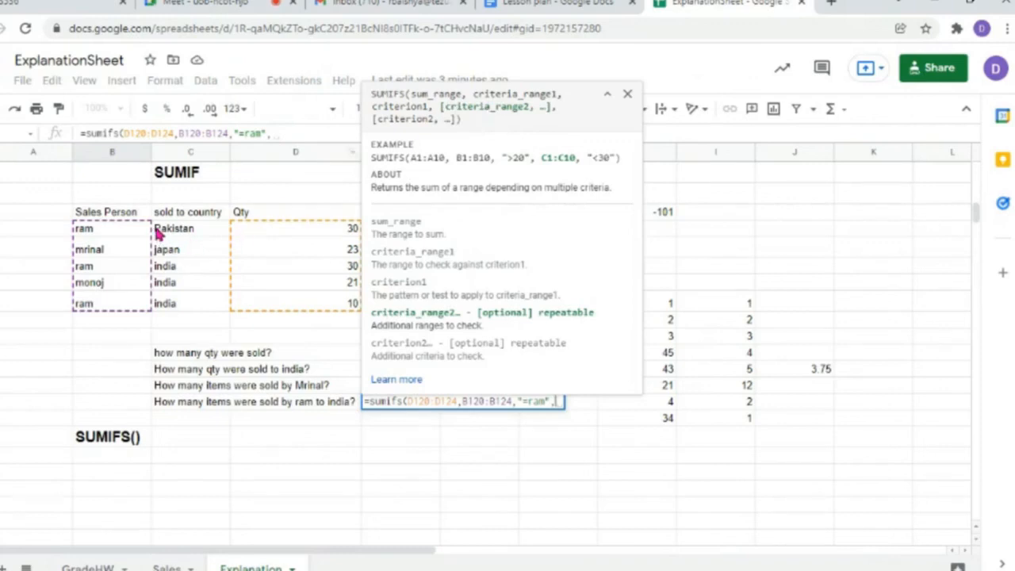
# - Add the sold to country range C120:C124 with the criterion "=india" and complete the SUMIFS formula
pyautogui.moveTo(159, 230); pyautogui.dragTo(177, 308)
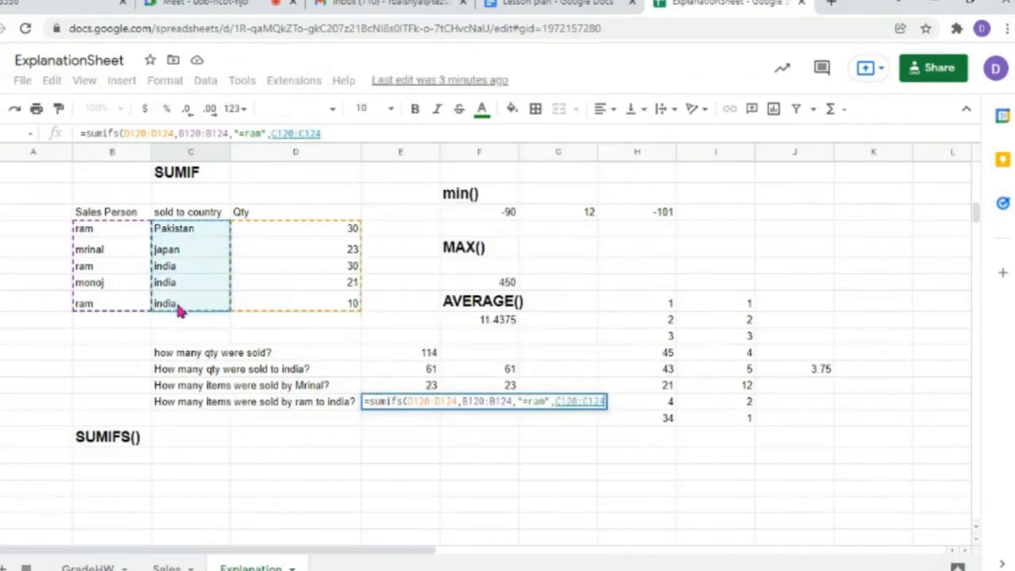
pyautogui.write(',""')
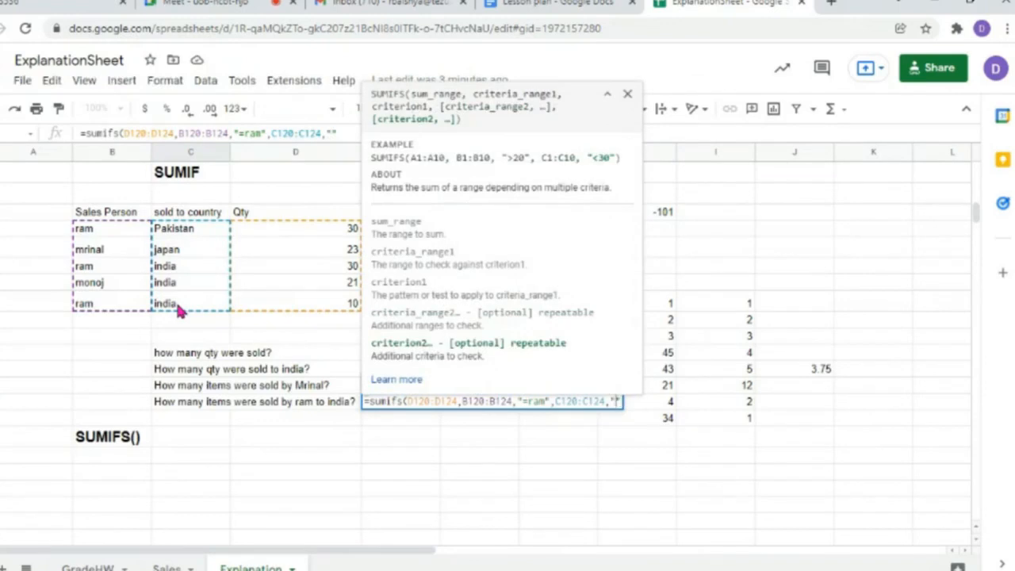
pyautogui.write('=india')
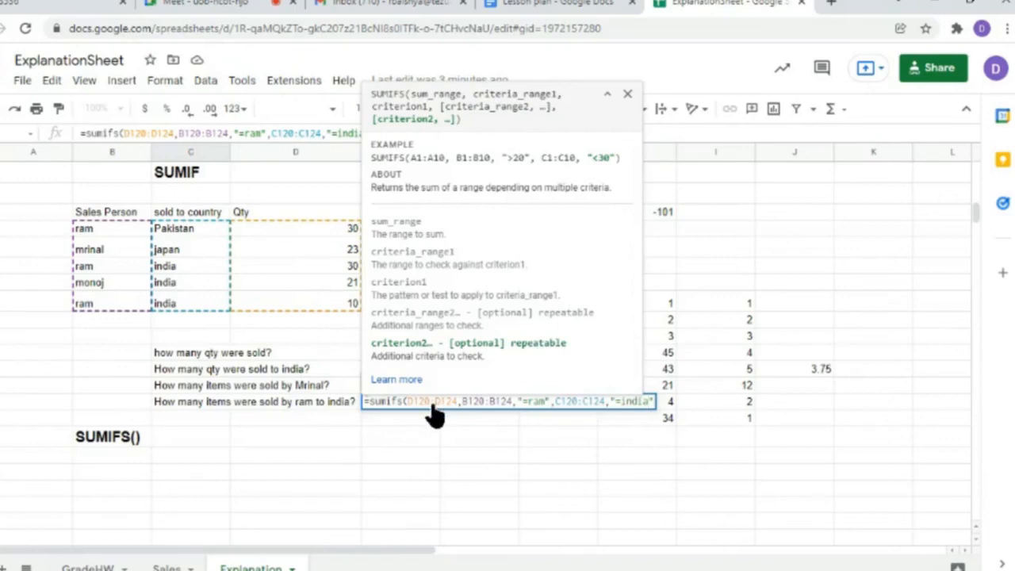
pyautogui.write(')')
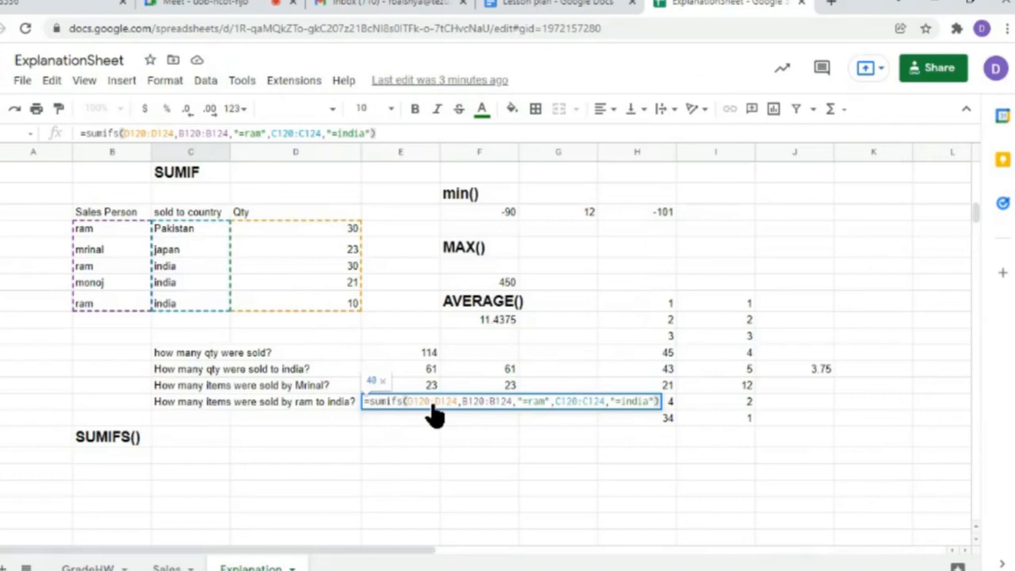
pyautogui.press('Return')
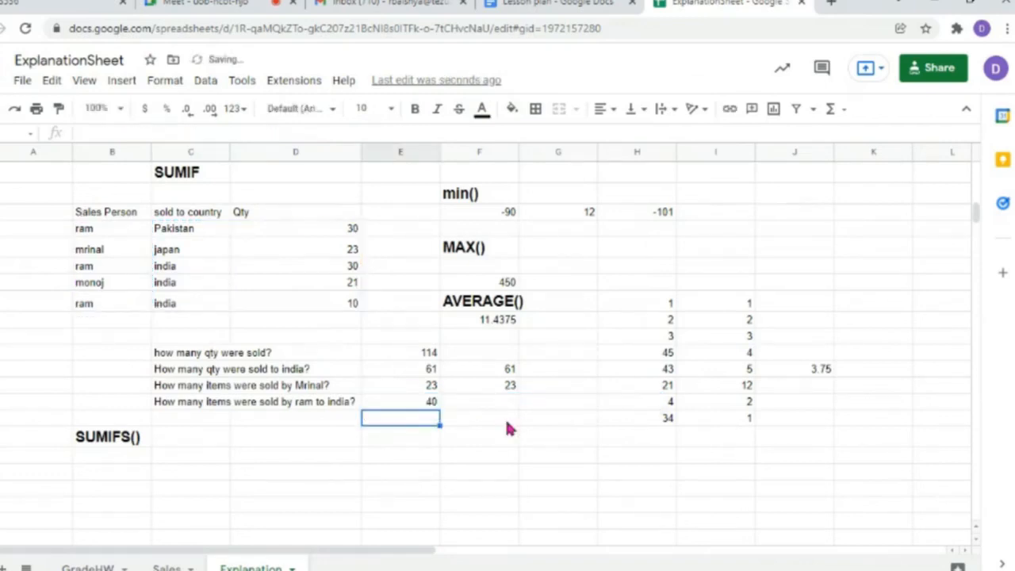
# - Highlight the third and last sales rows in turn and check their quantities against the SUMIFS result
pyautogui.click(1, 266)
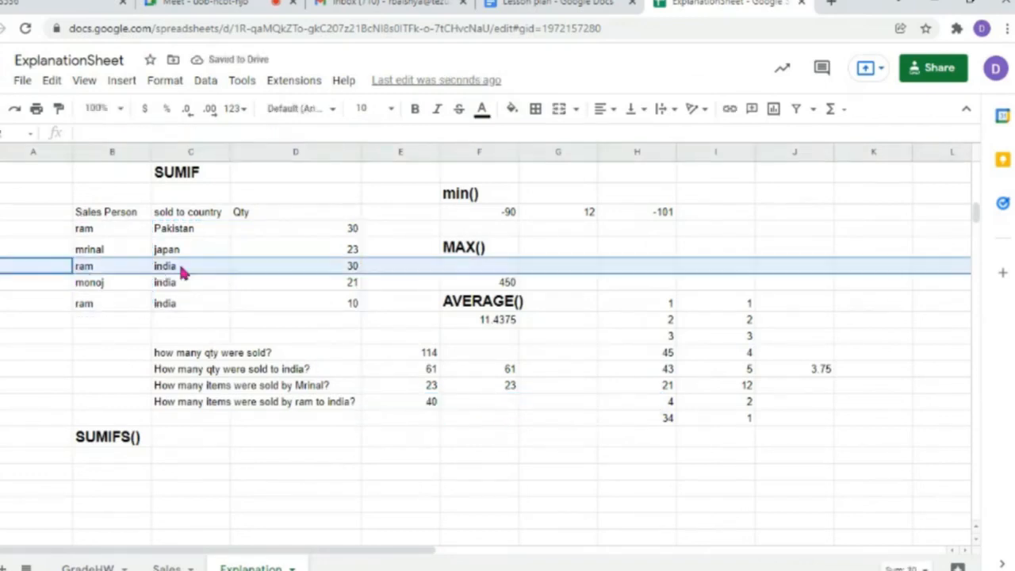
pyautogui.click(2, 303)
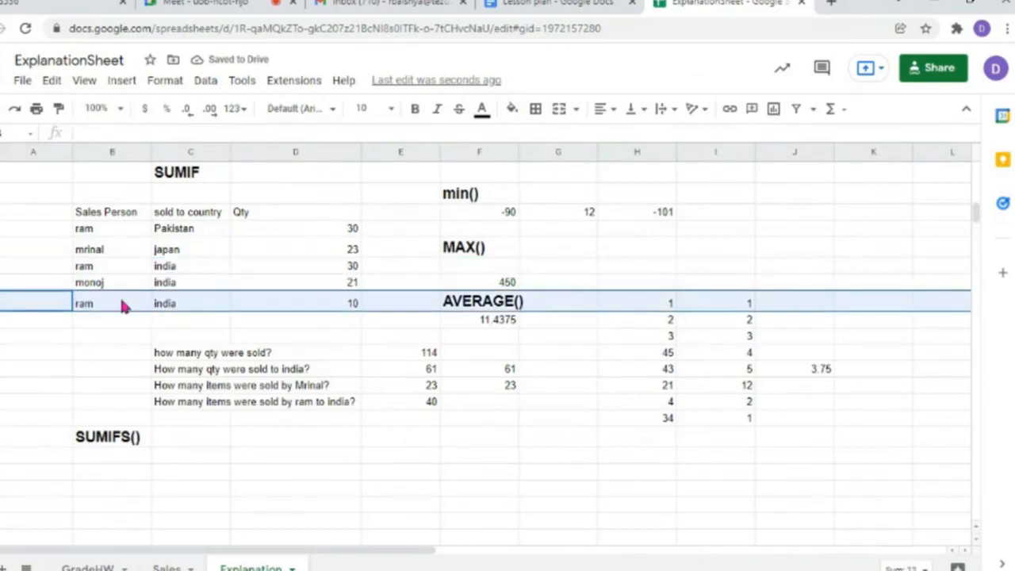
pyautogui.doubleClick(431, 404)
pyautogui.click(402, 466)
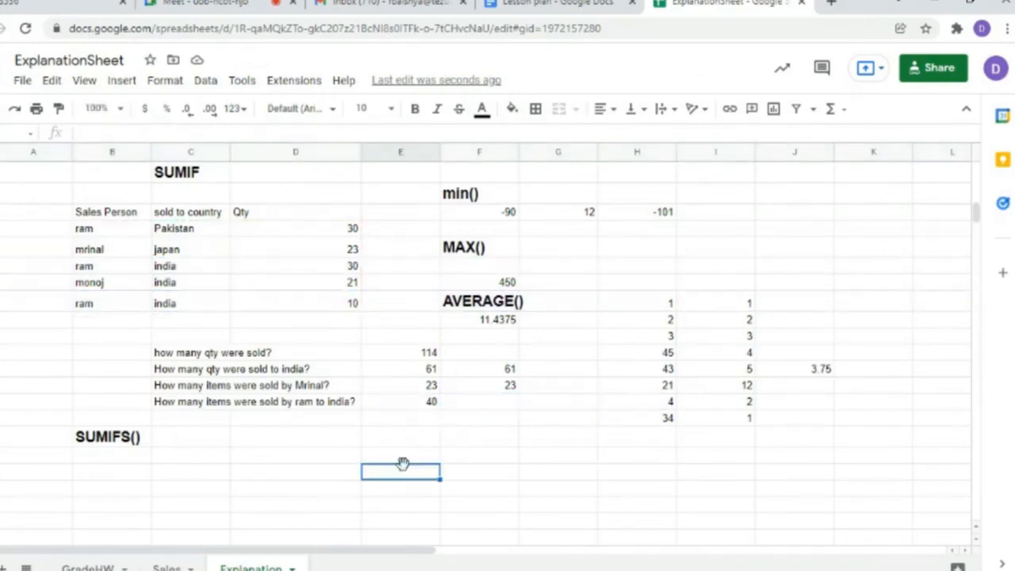
pyautogui.click(424, 405)
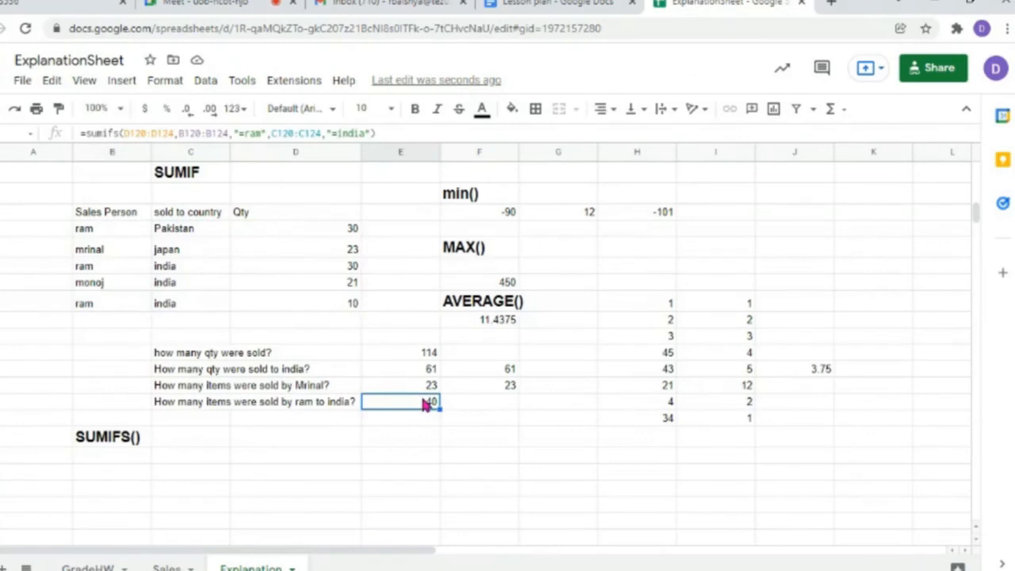
# - Set the sold to country in the table's first row to india and check the recalculated SUMIFS answer
pyautogui.click(184, 237)
pyautogui.doubleClick(200, 232)
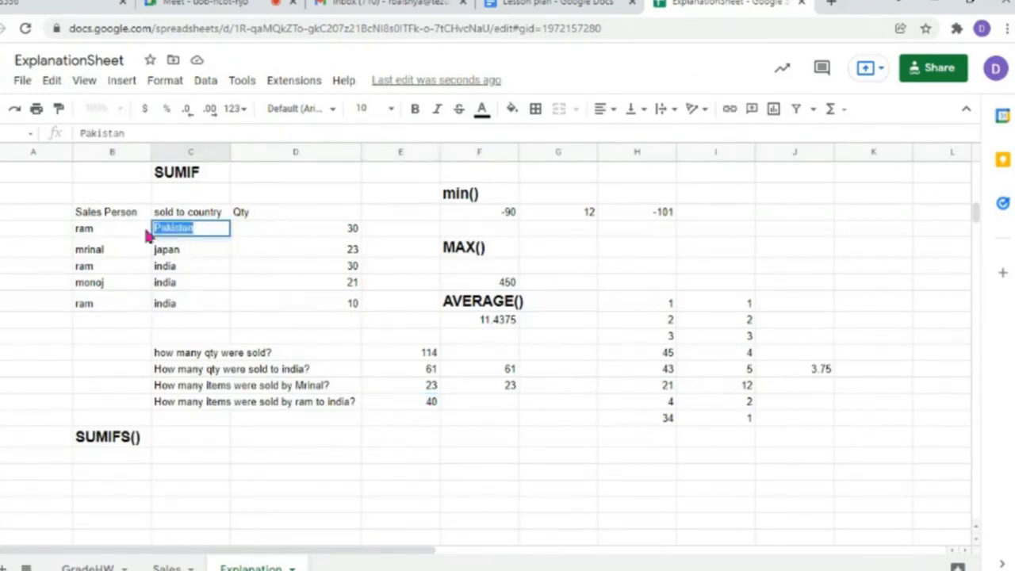
pyautogui.press('BackSpace')
pyautogui.write('india')
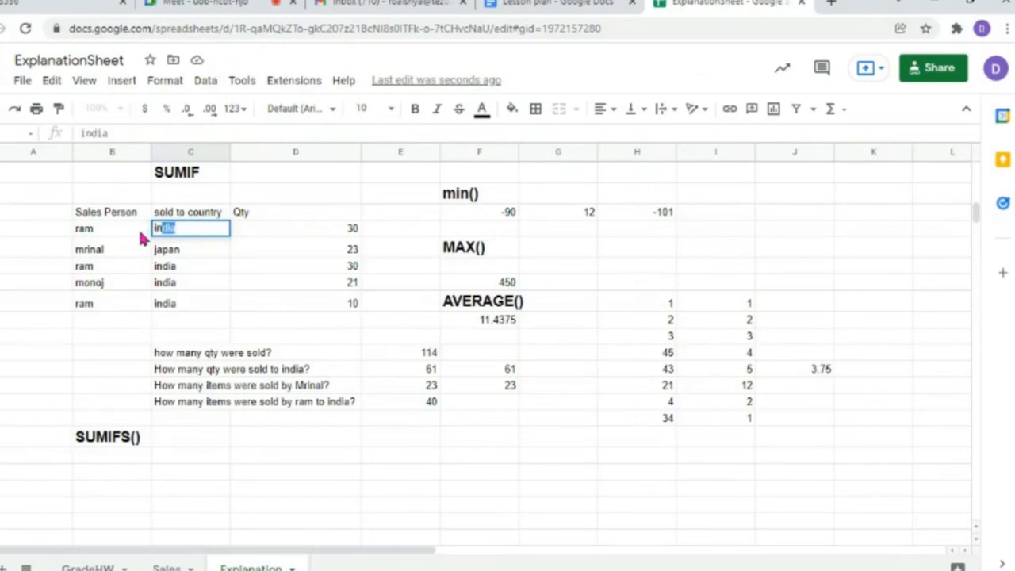
pyautogui.click(428, 401)
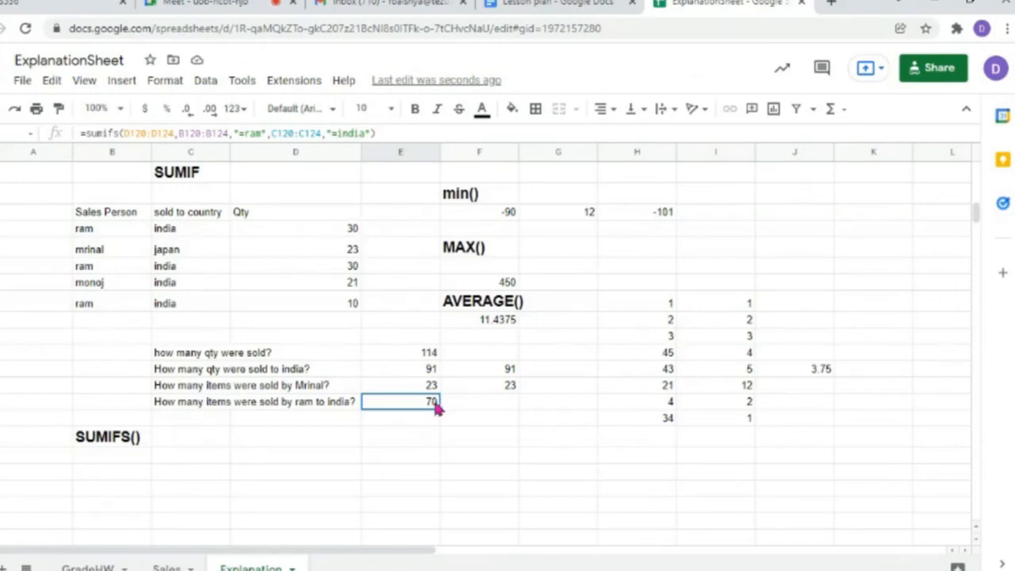
# - Set the sold to country to bhutan in the sales table's third row and to srilanka in its last row
pyautogui.click(190, 267)
pyautogui.doubleClick(190, 267)
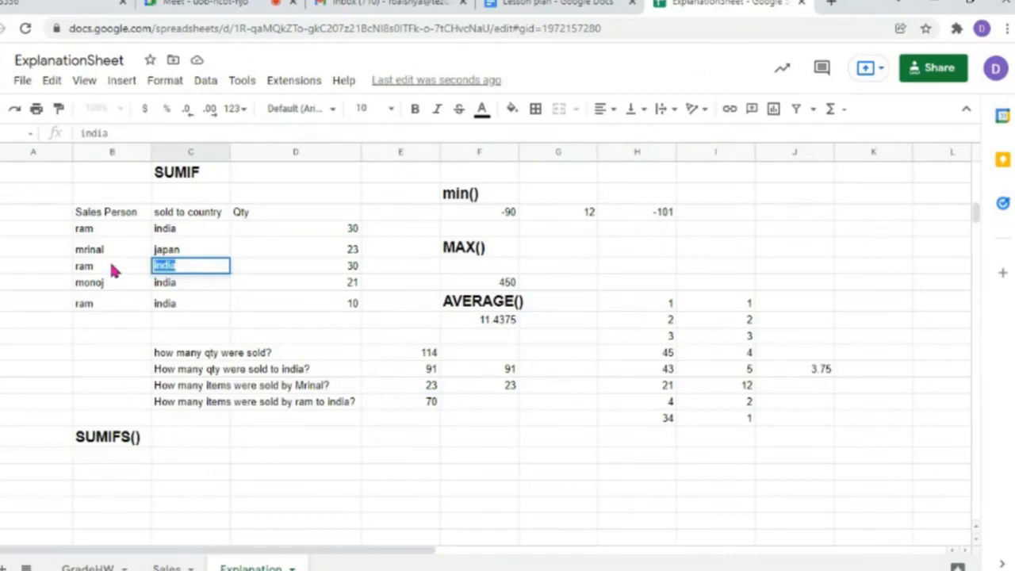
pyautogui.write('bhutan')
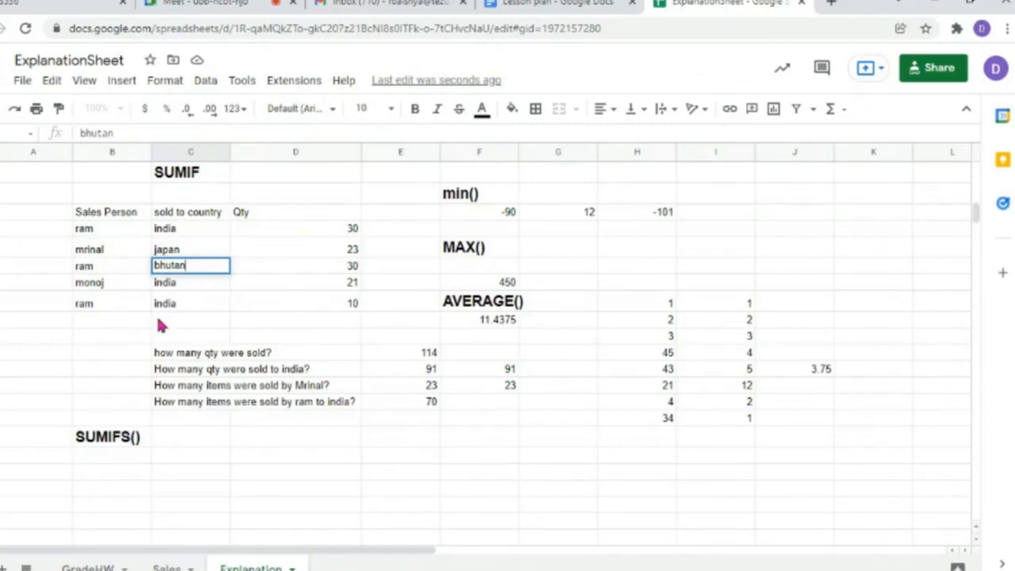
pyautogui.doubleClick(181, 302)
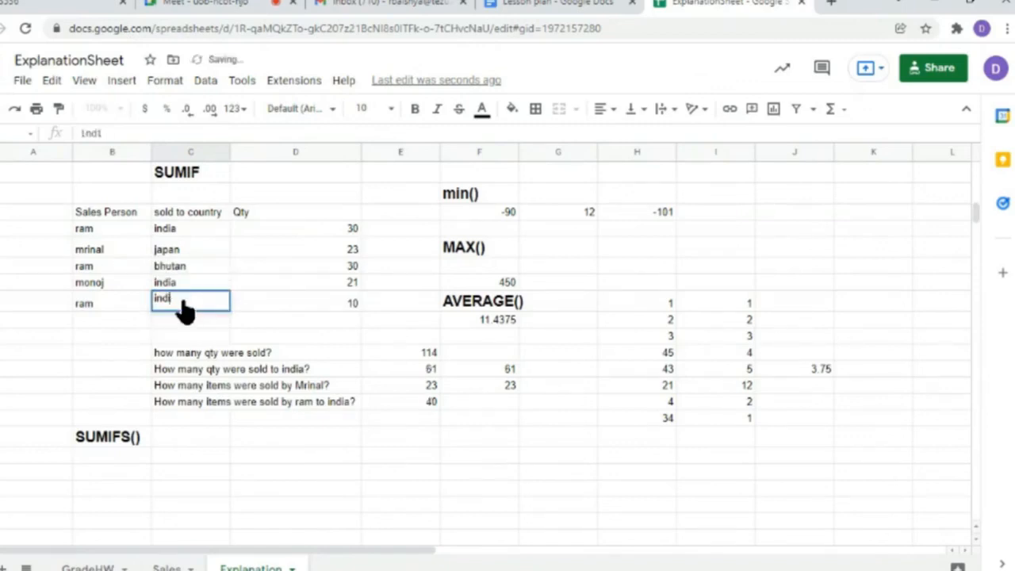
pyautogui.write('srilanka')
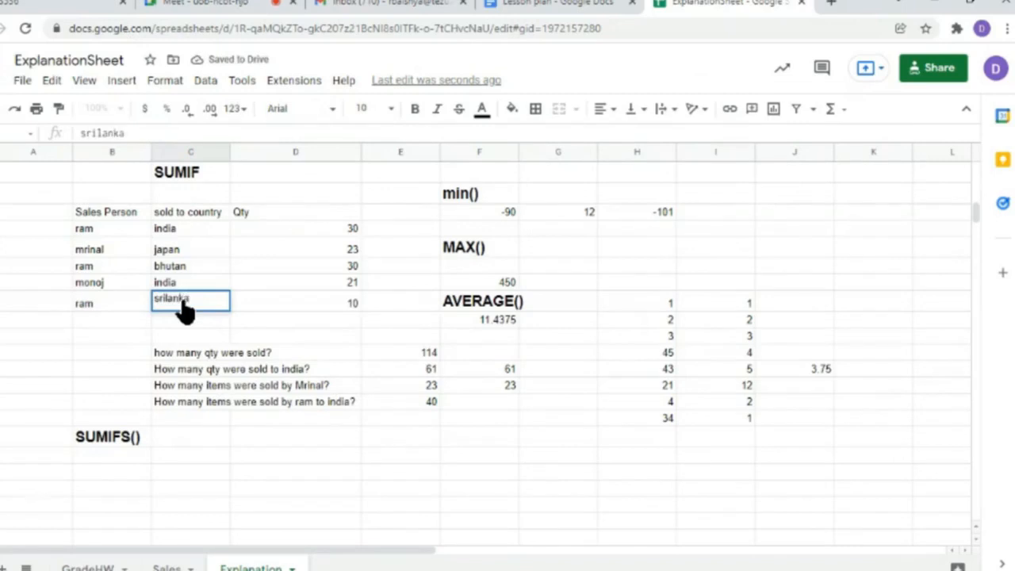
pyautogui.click(169, 229)
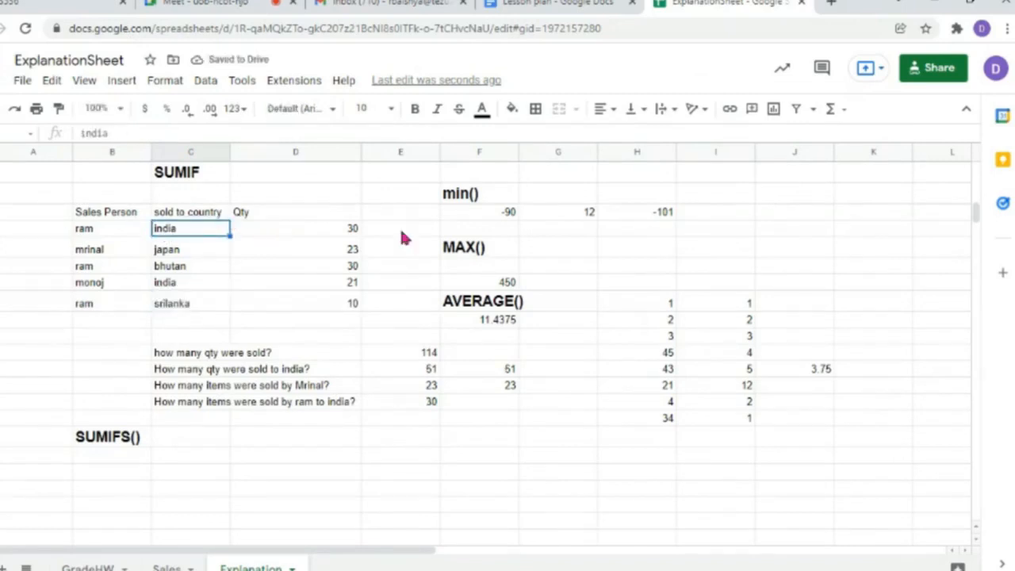
# - Review the SUMIFS formula's ranges and criteria against the changed countries, and switch to the Lesson plan document in Google Docs
pyautogui.doubleClick(426, 403)
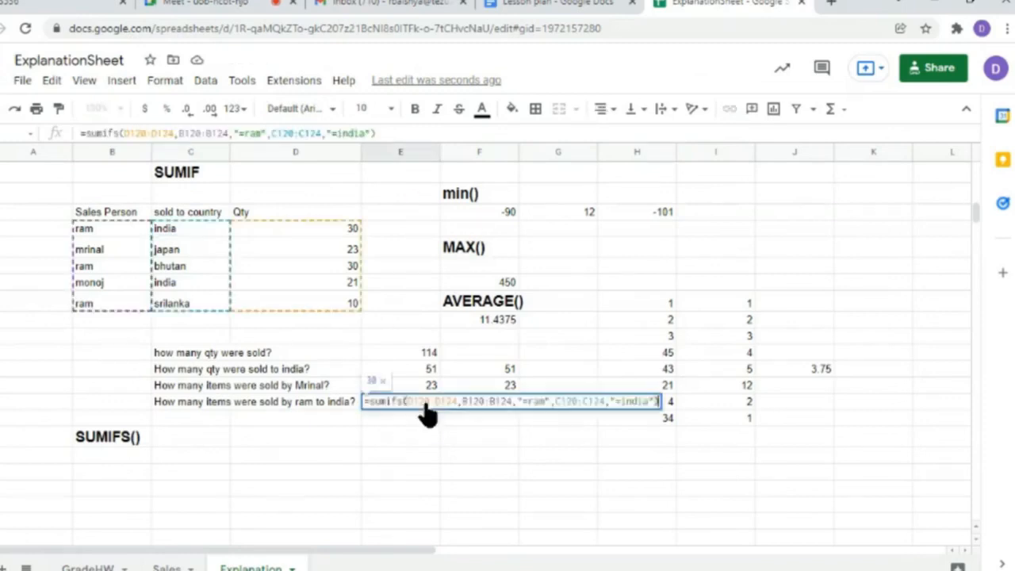
pyautogui.click(388, 469)
pyautogui.click(424, 403)
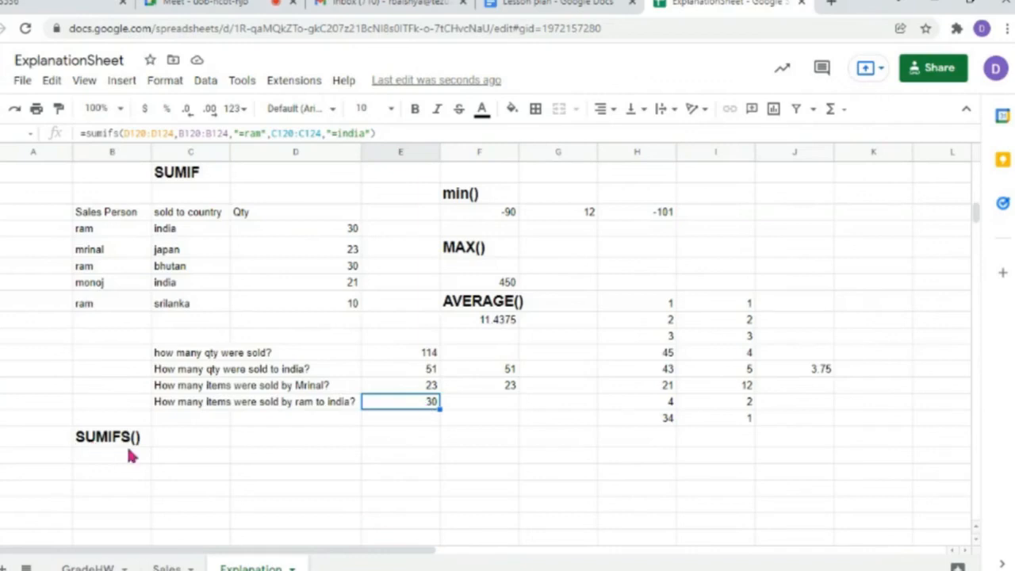
pyautogui.click(594, 5)
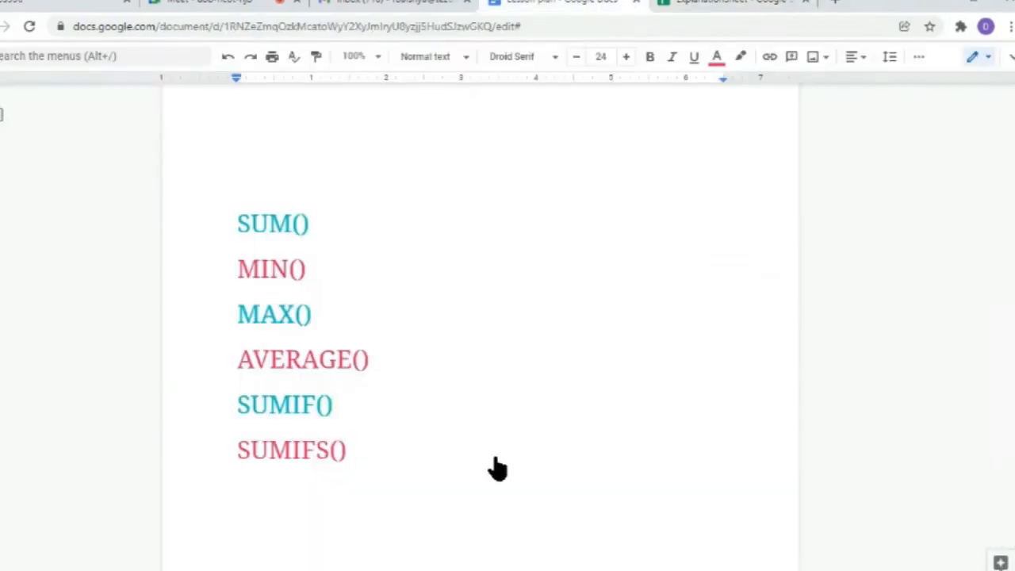